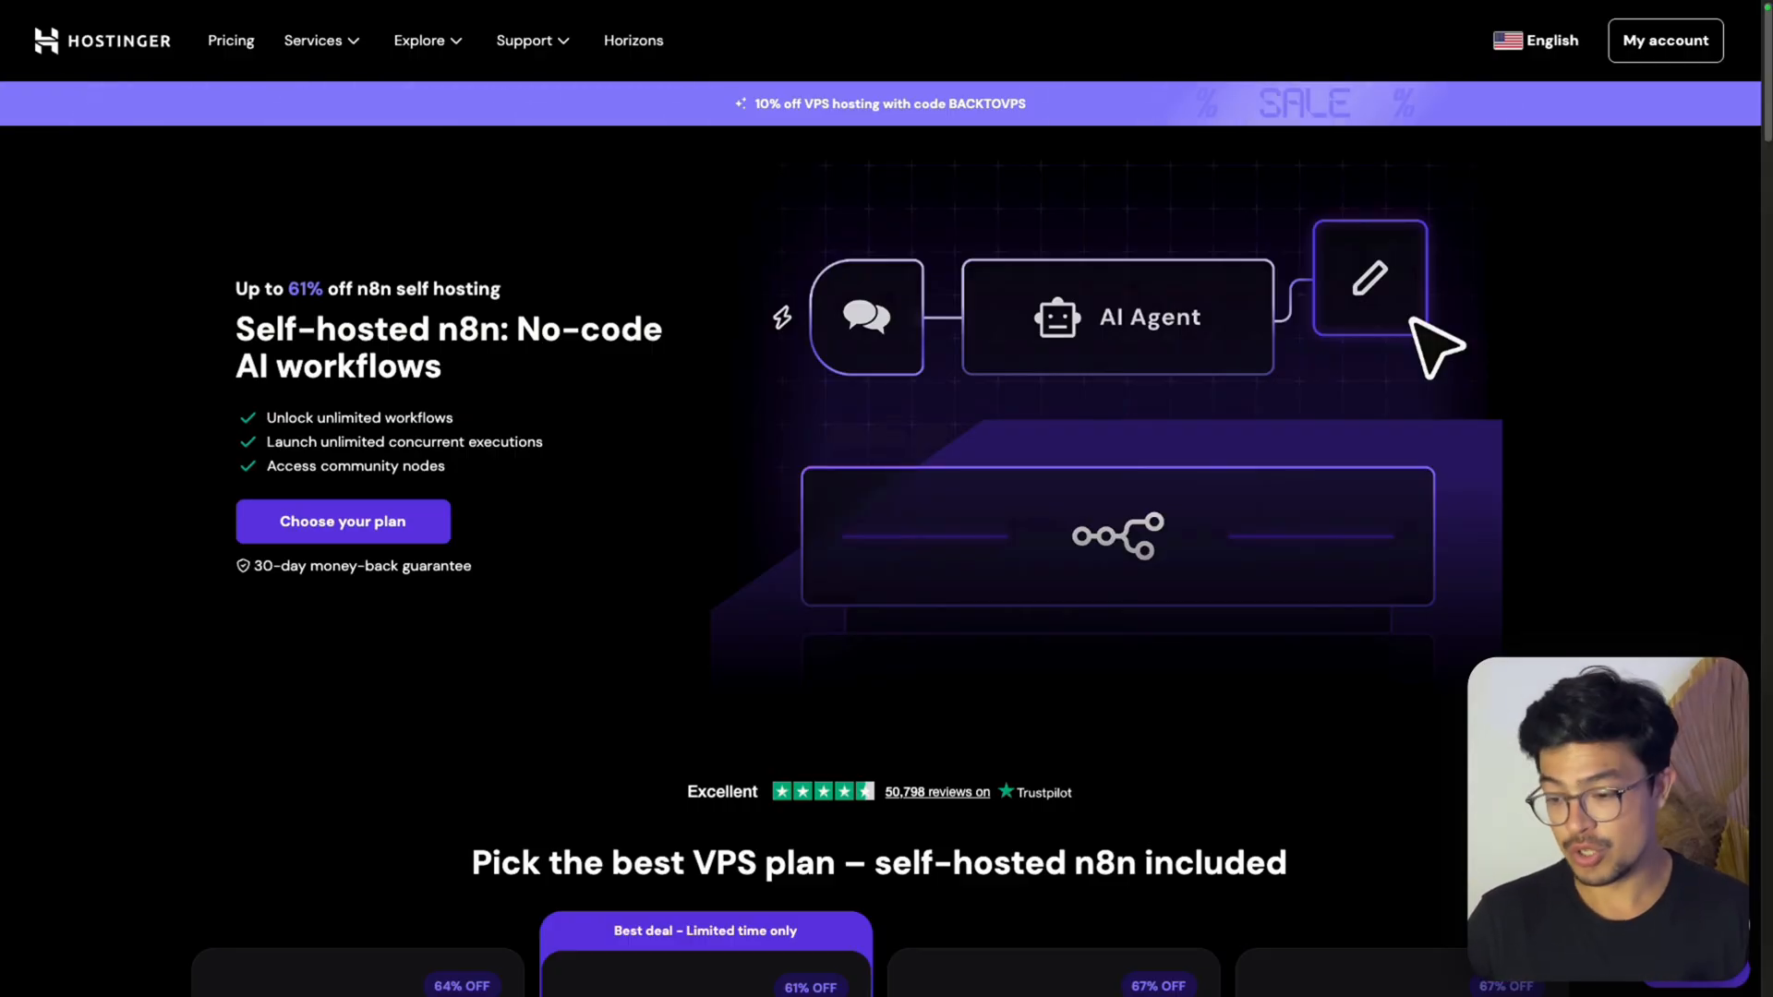
# Choose the KVM 2 VPS plan and set its billing period to 12 months in the cart
pyautogui.scroll(-5, 796, 610)
pyautogui.scroll(-2, 794, 607)
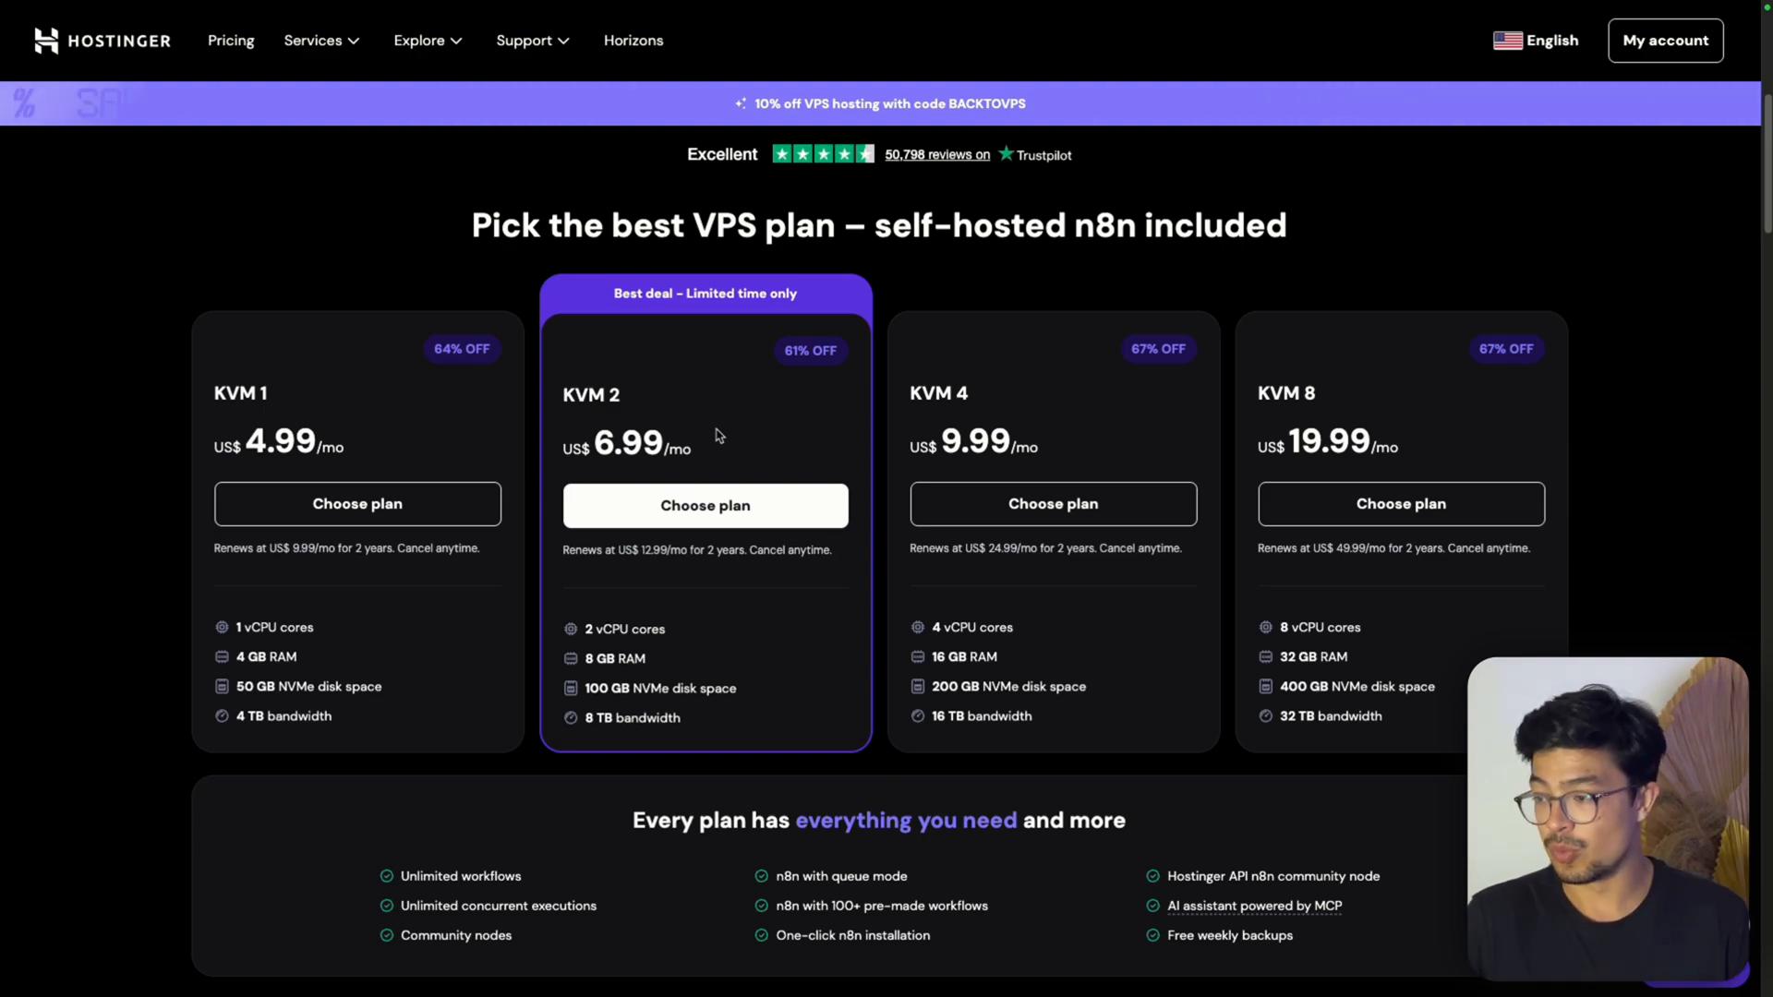
pyautogui.click(715, 514)
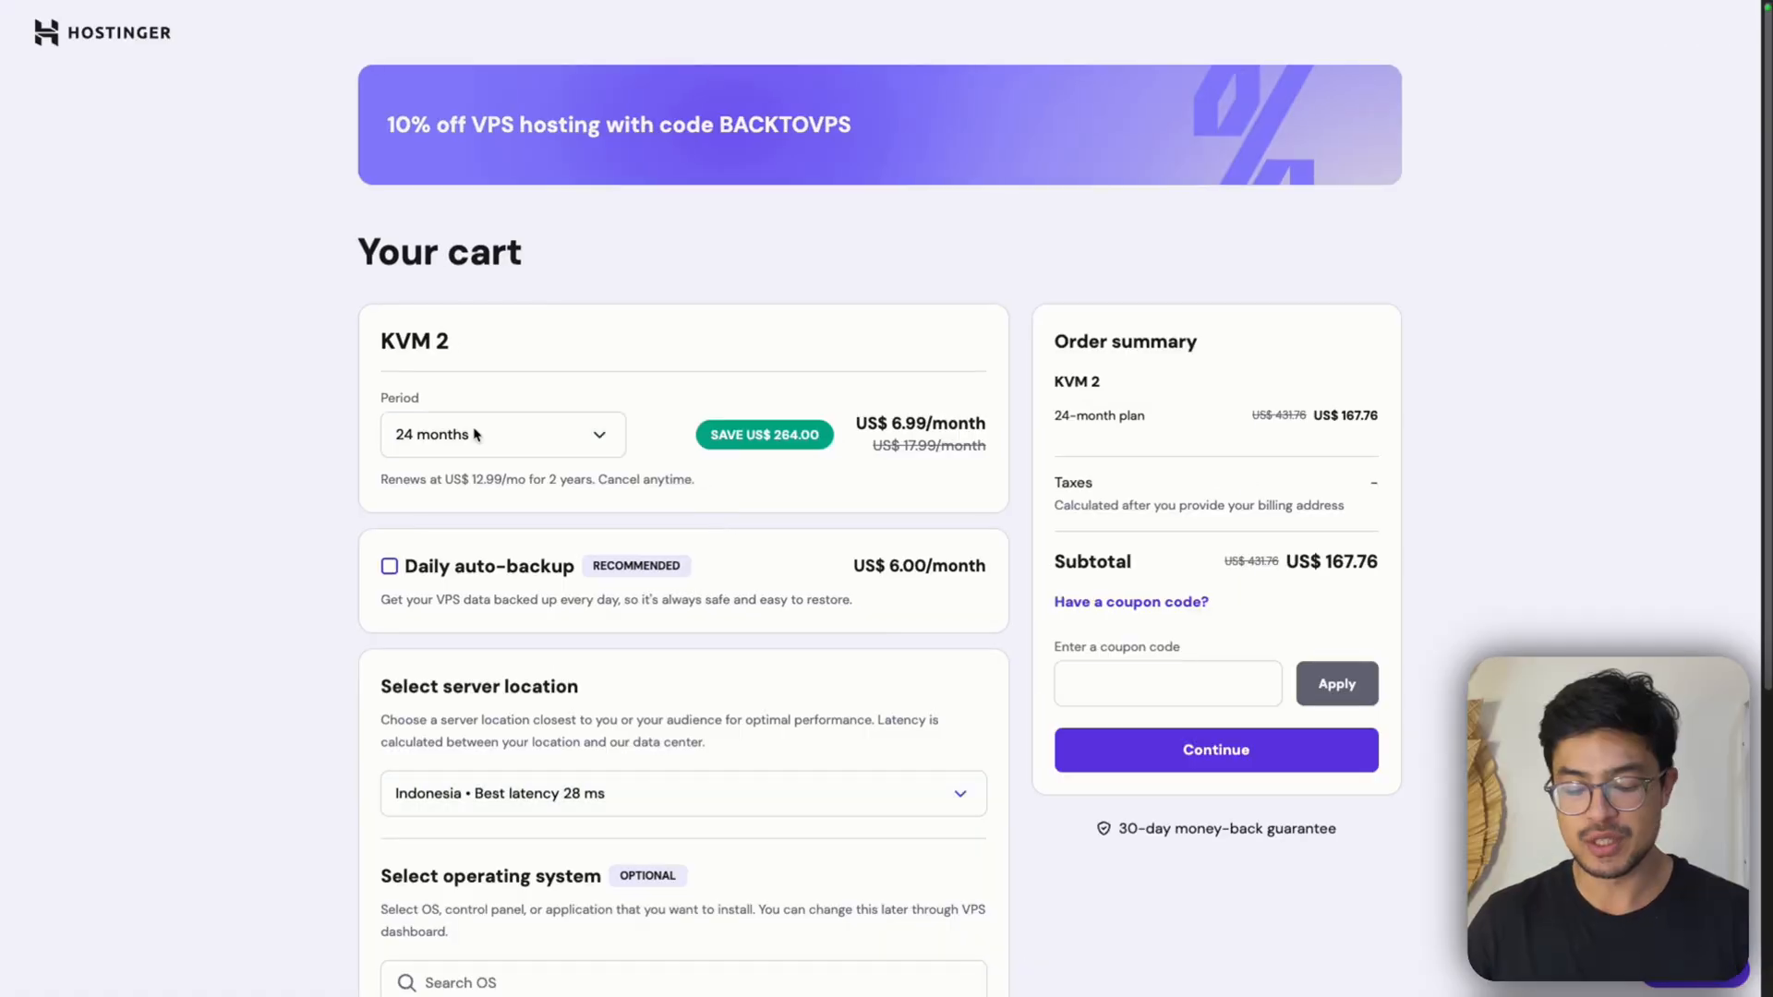
pyautogui.click(467, 427)
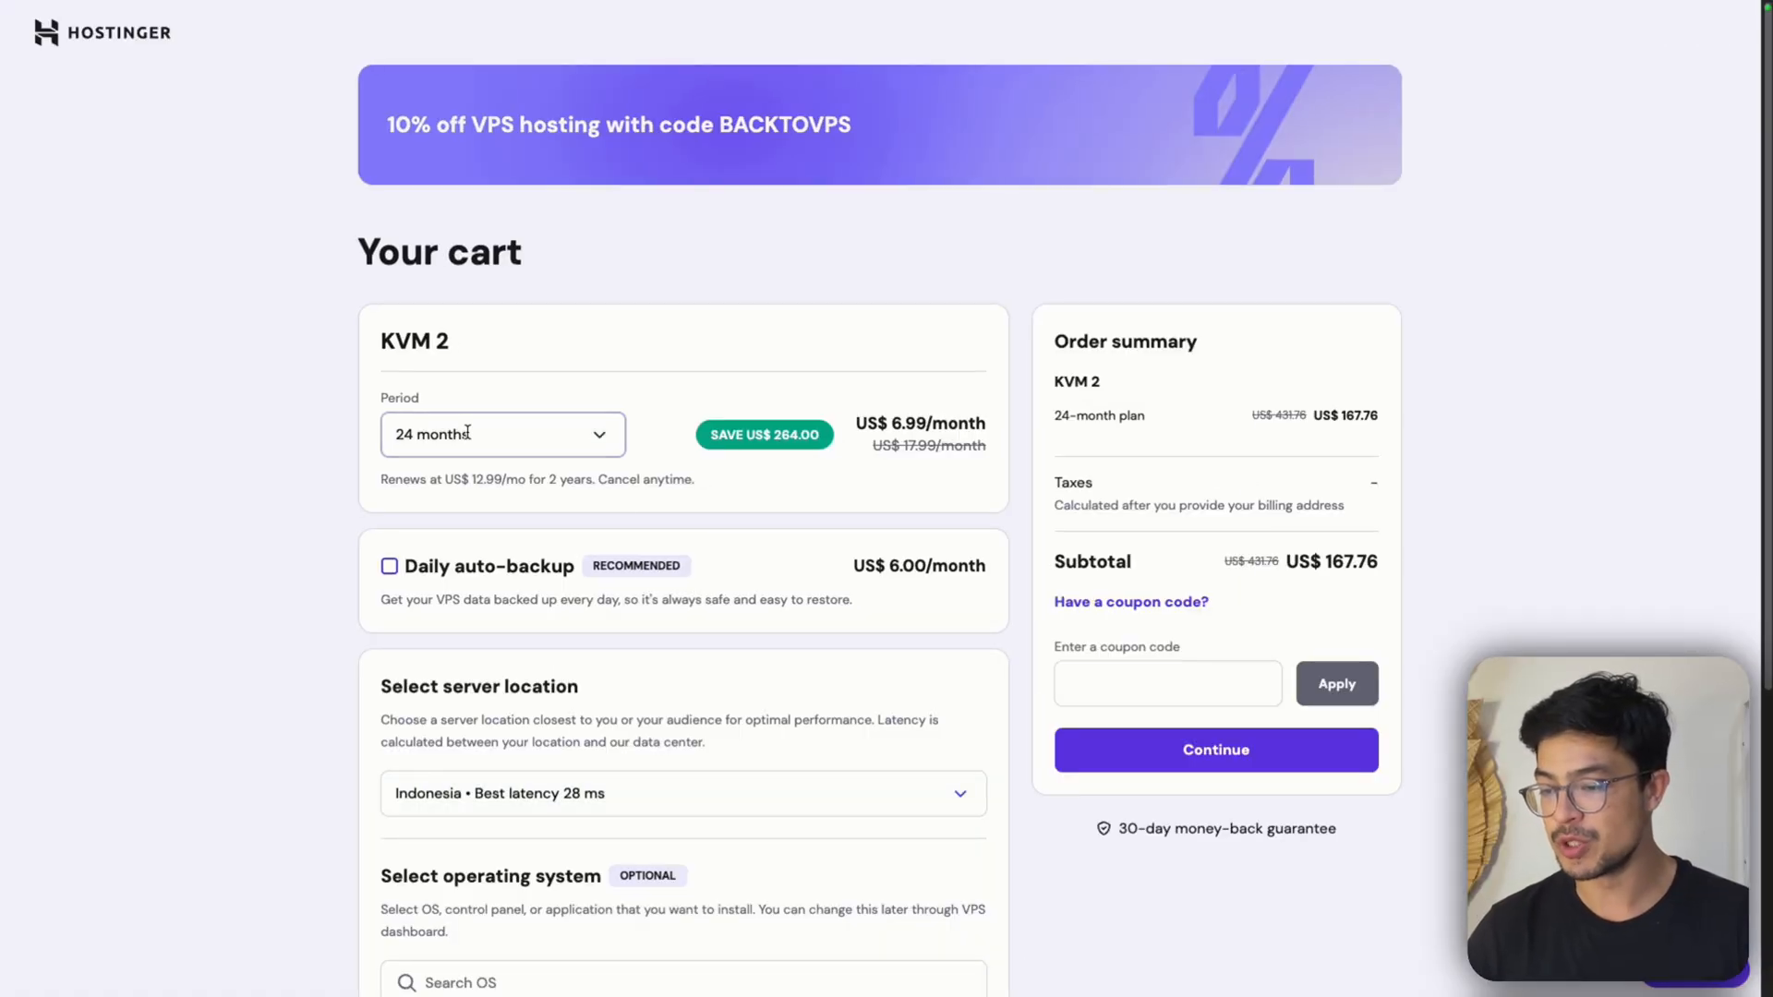
pyautogui.click(488, 536)
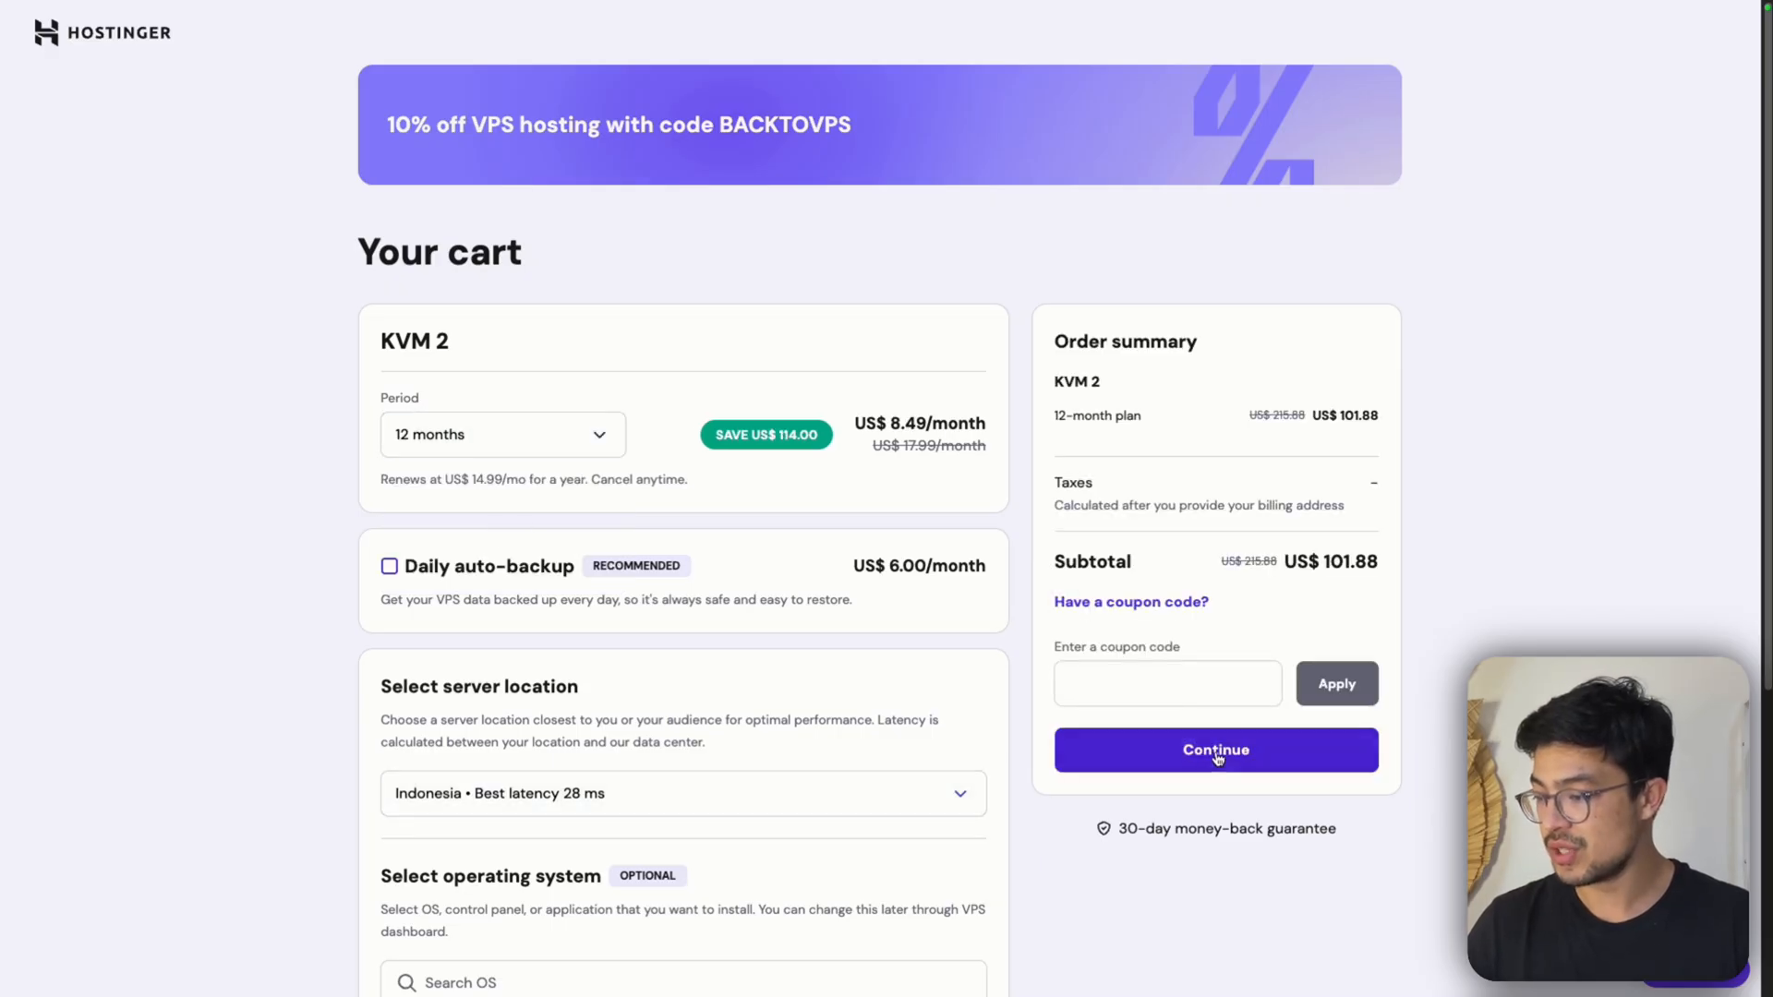
# Enter the creator's coupon code in the order summary and apply it to the order
pyautogui.click(1123, 692)
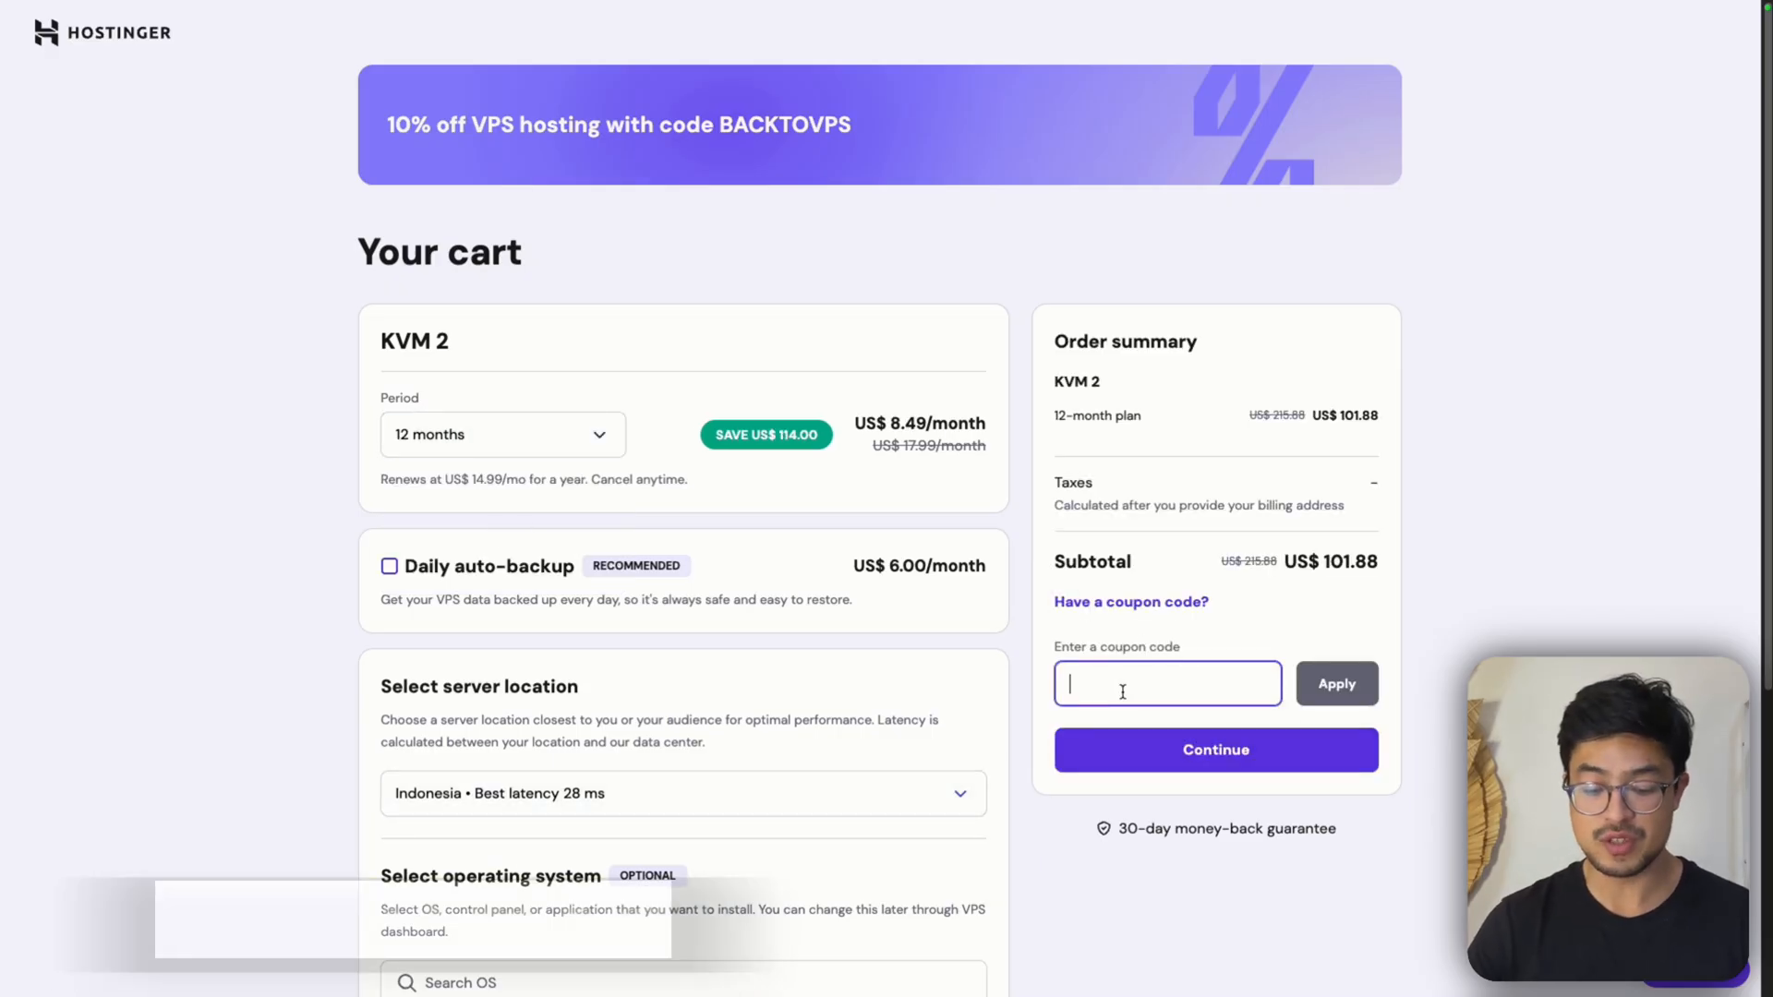
pyautogui.write('FRANKNILLARD')
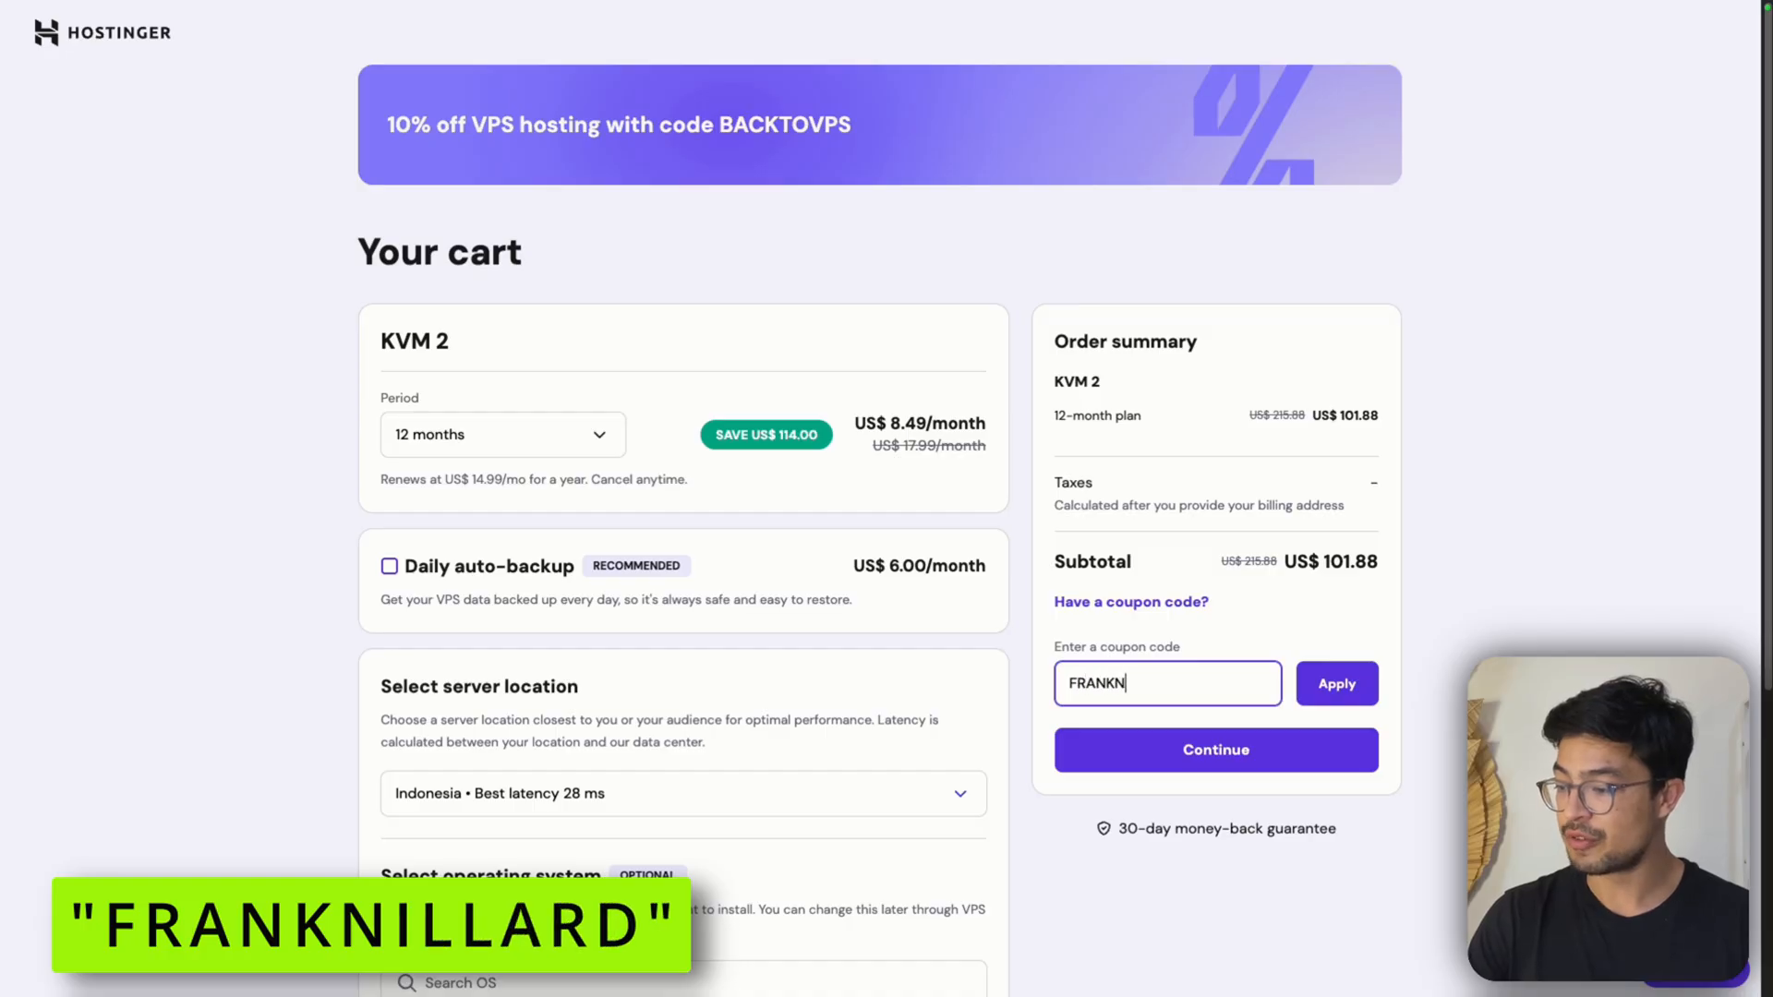
pyautogui.click(1316, 695)
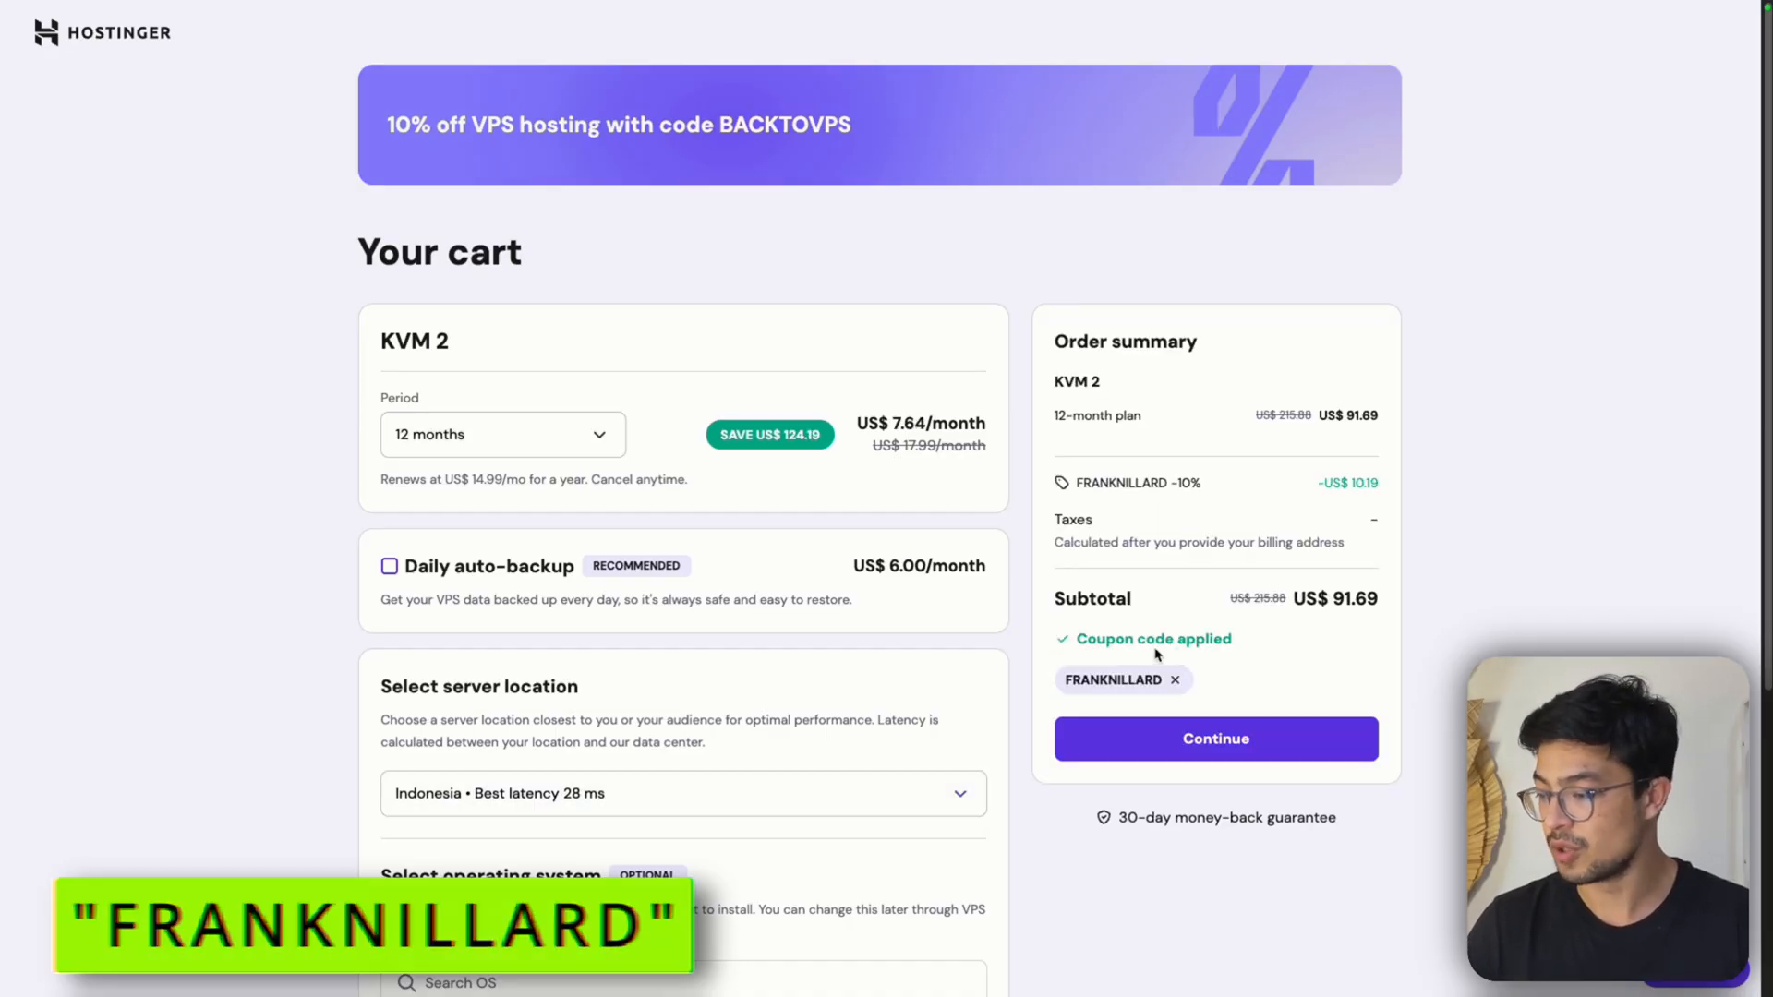
# Search the operating systems for "easy" and select Easypanel as the server's OS with panel
pyautogui.scroll(-3, 1021, 618)
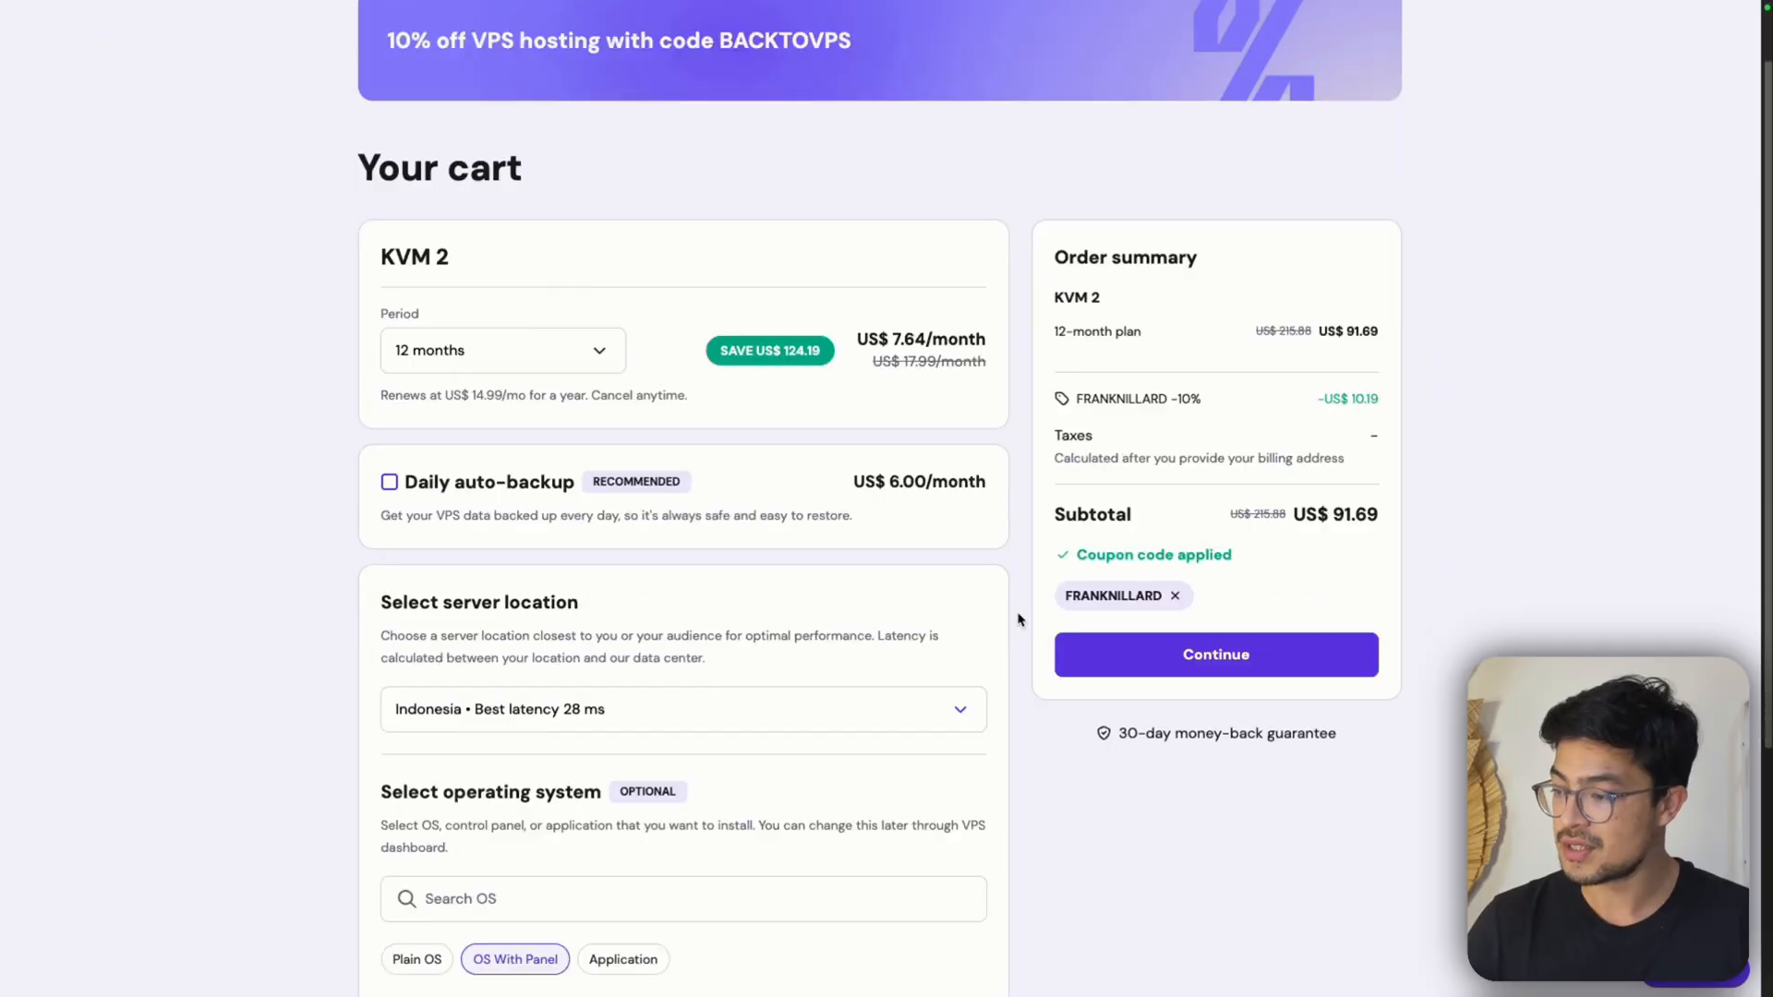
pyautogui.scroll(-2, 1010, 621)
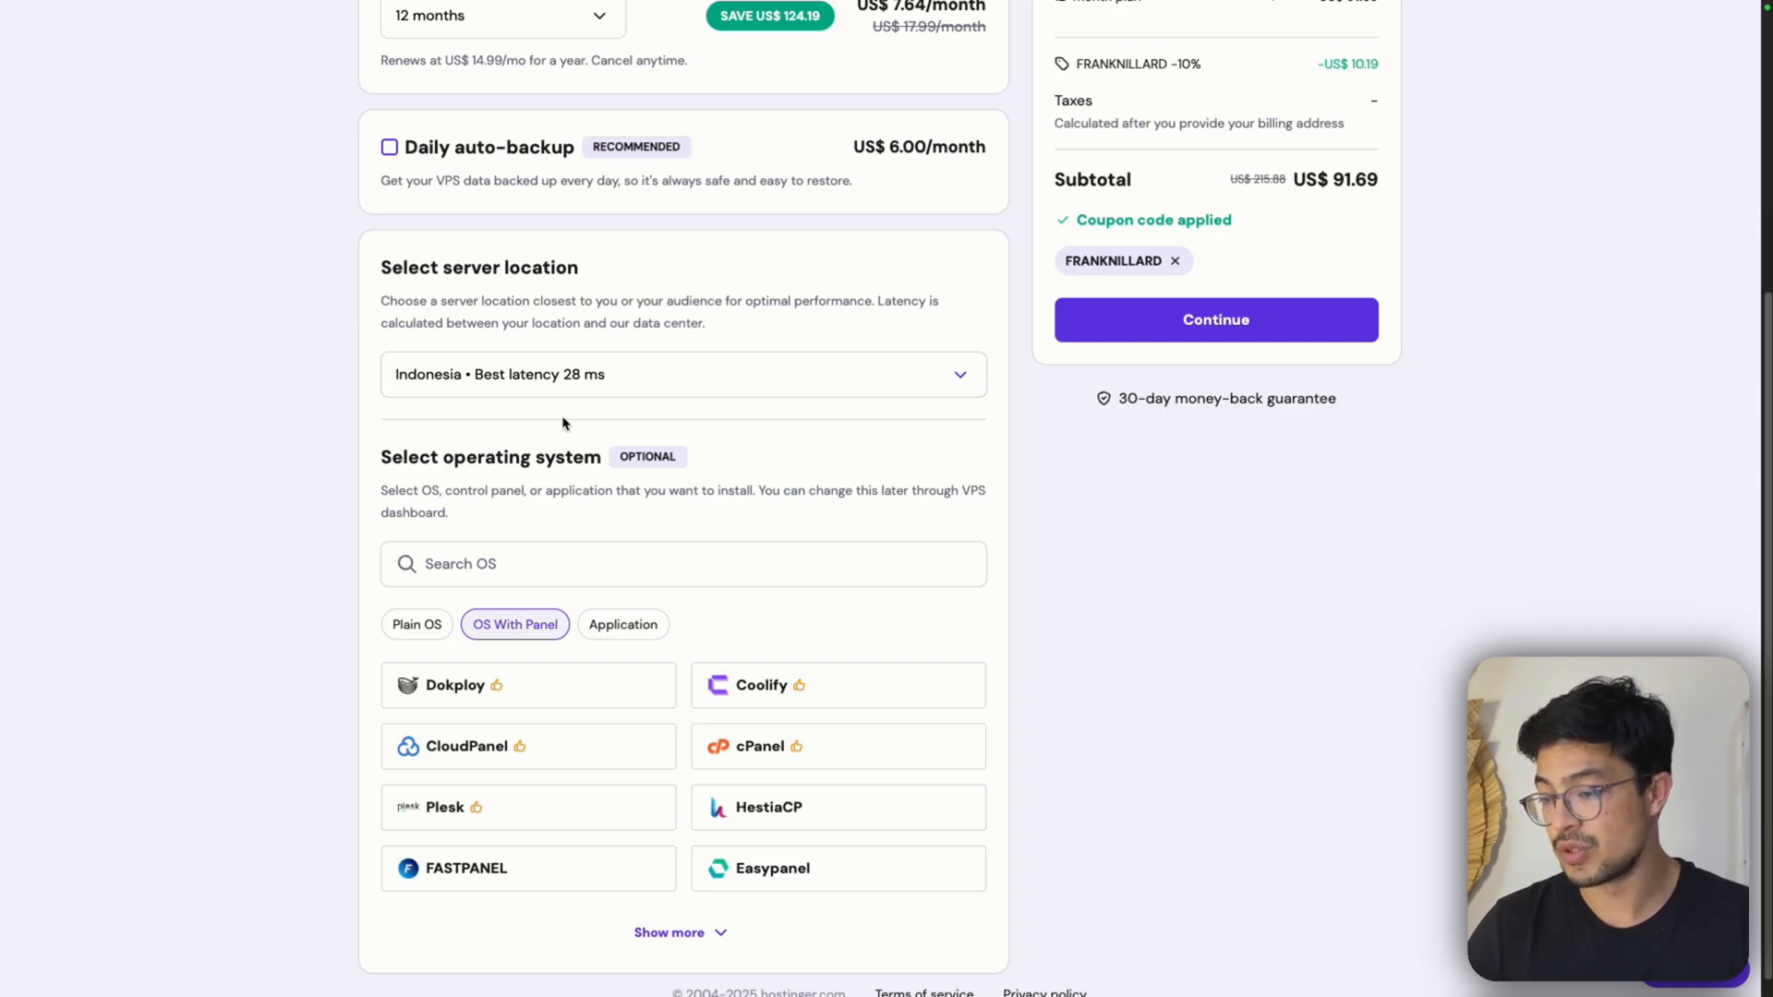
pyautogui.scroll(-1, 566, 432)
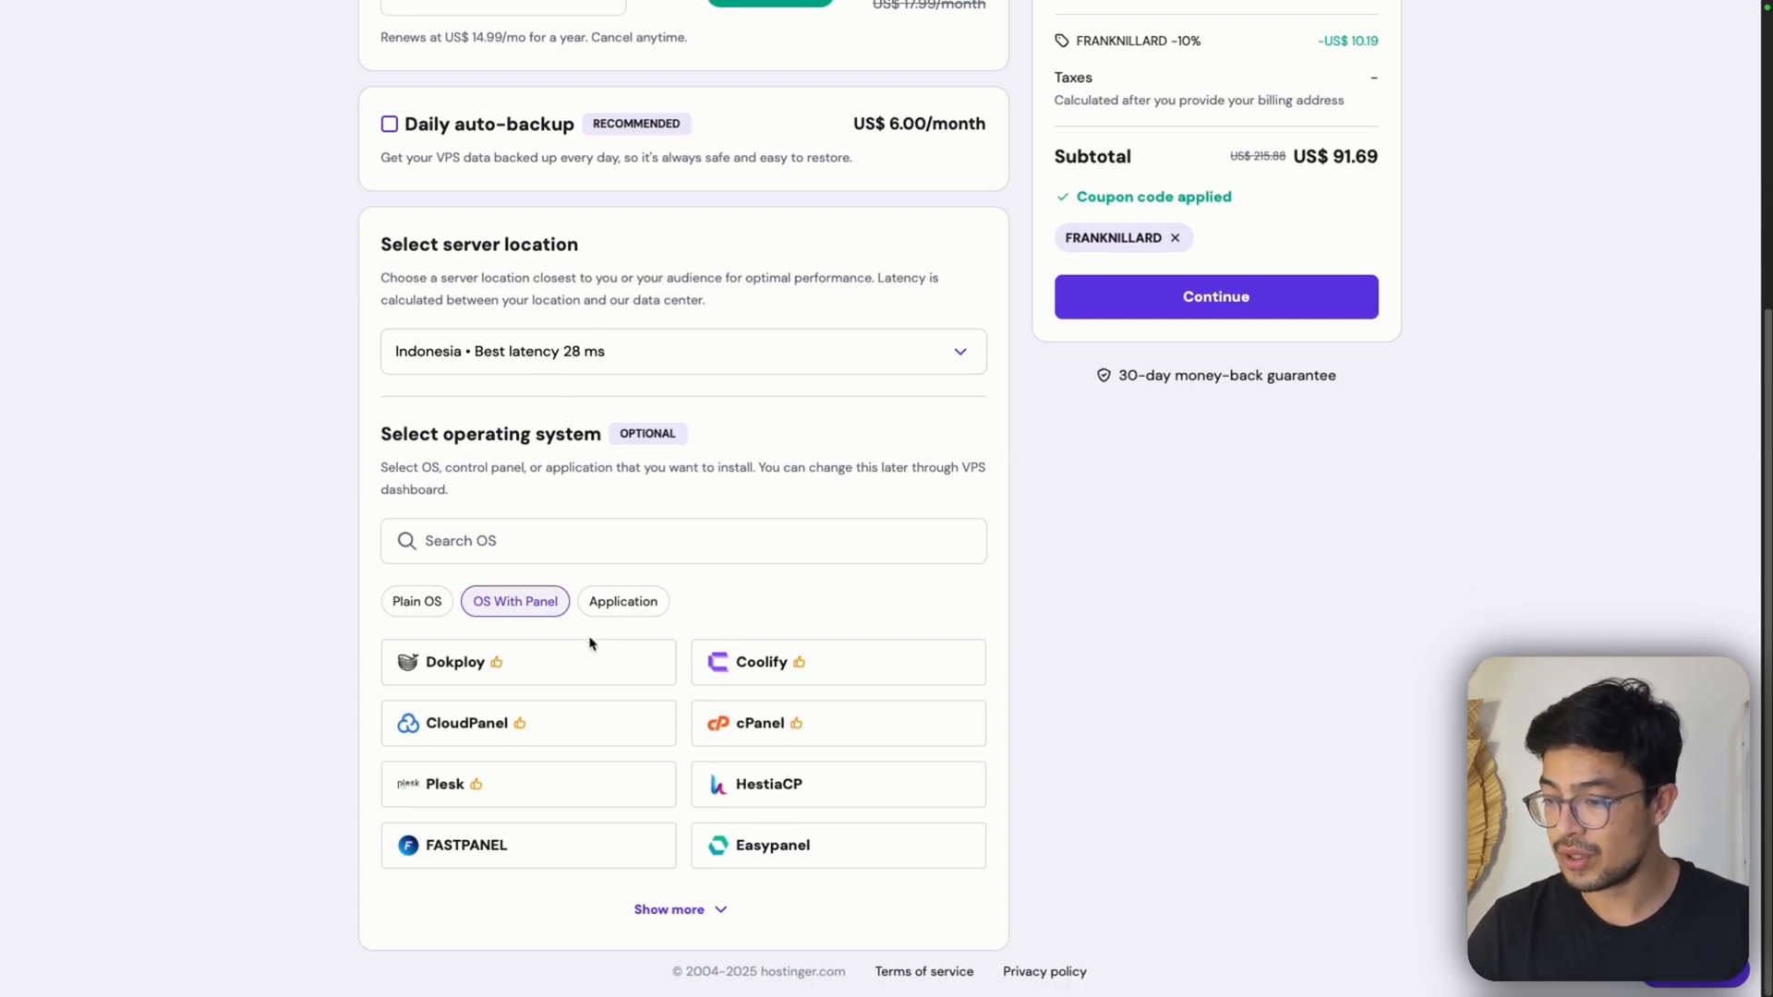
pyautogui.click(596, 537)
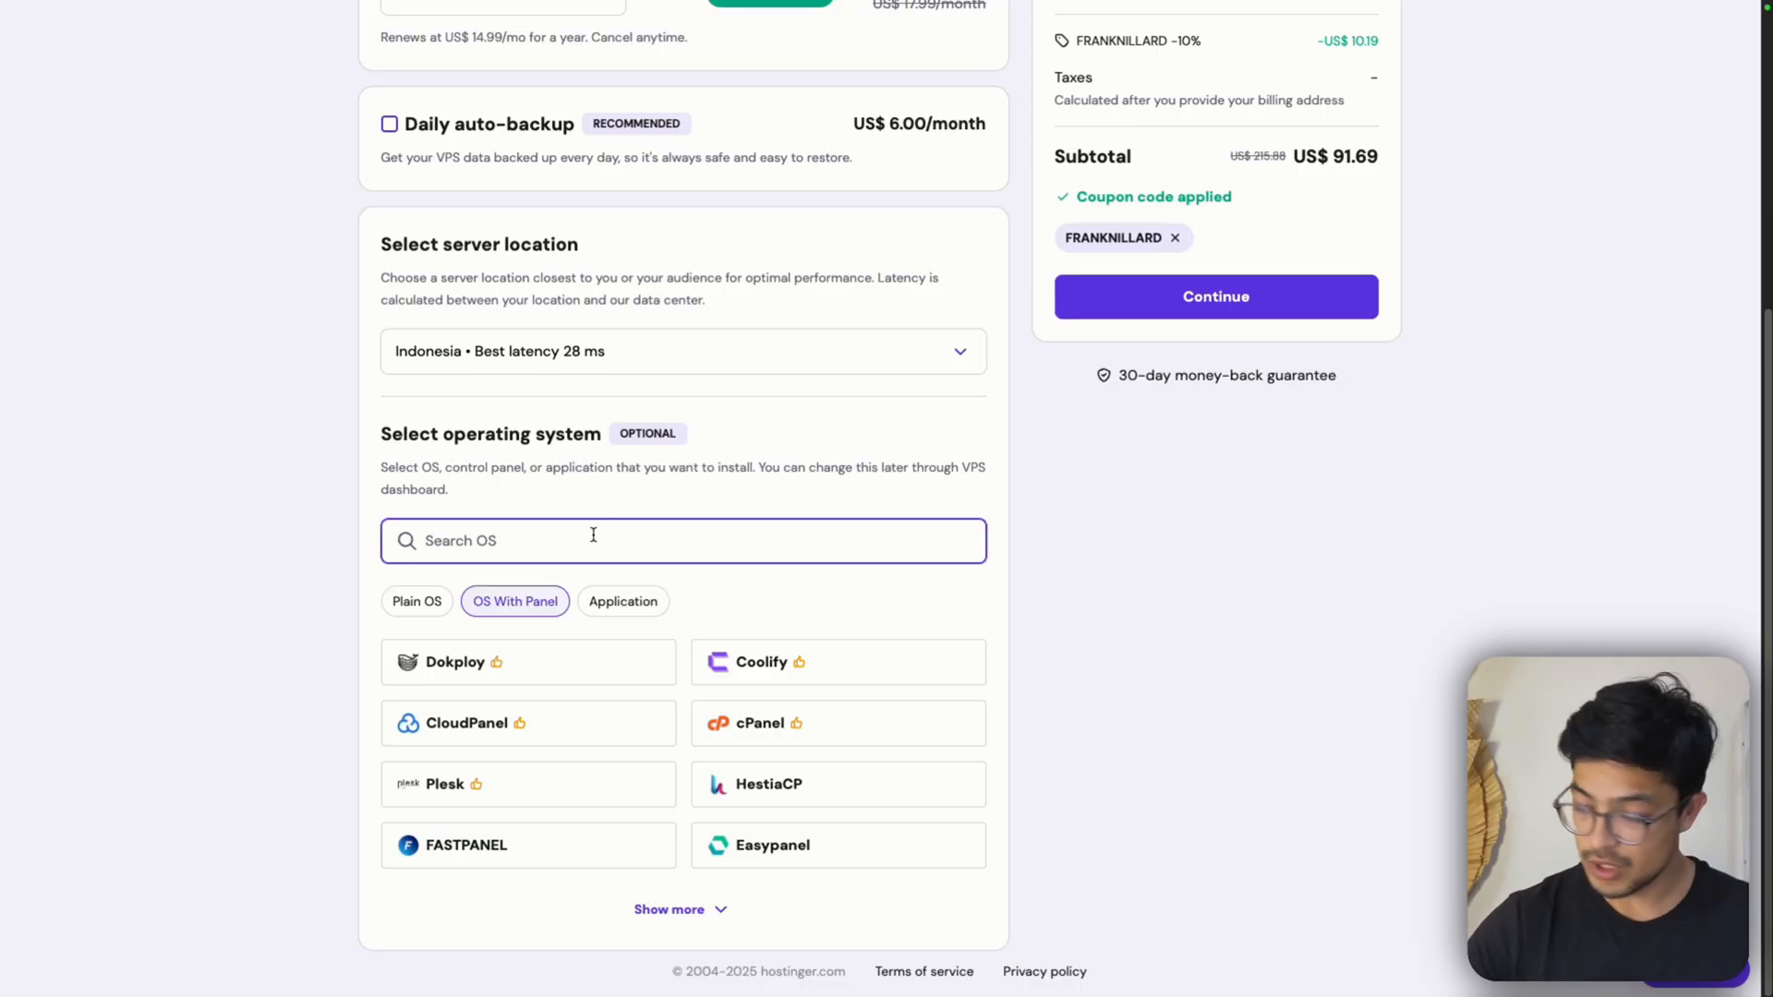
pyautogui.write('easy')
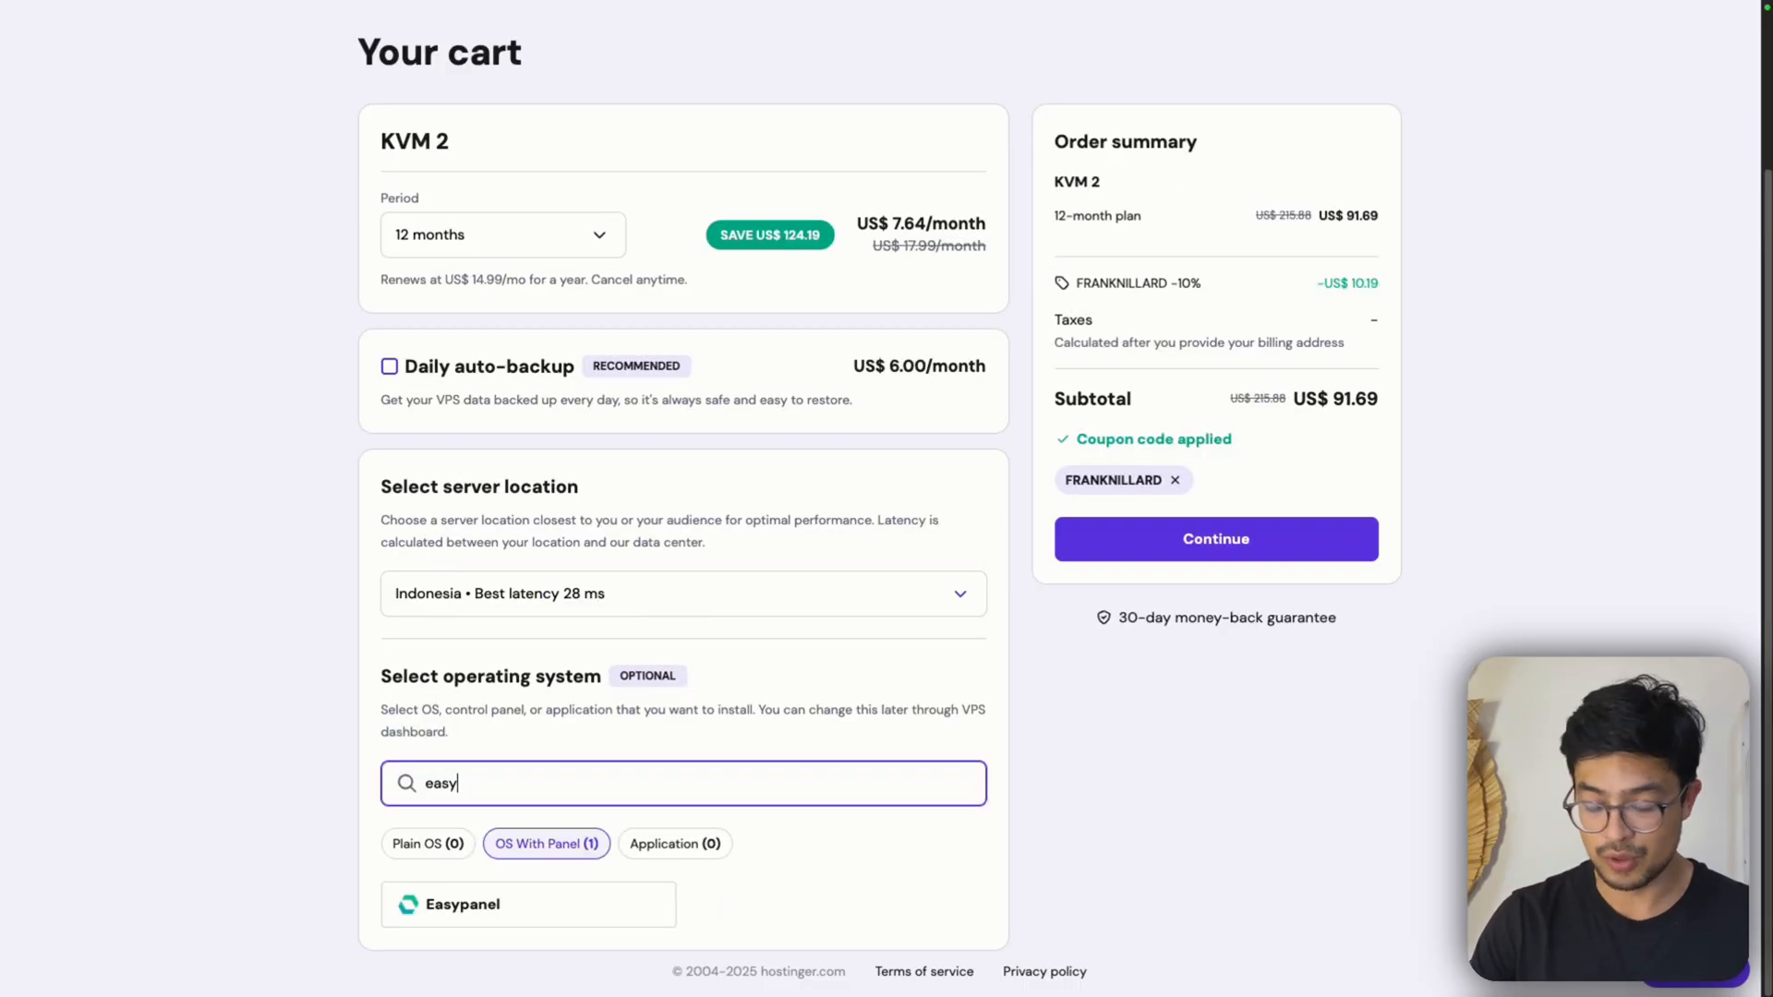
pyautogui.click(474, 916)
pyautogui.click(1121, 661)
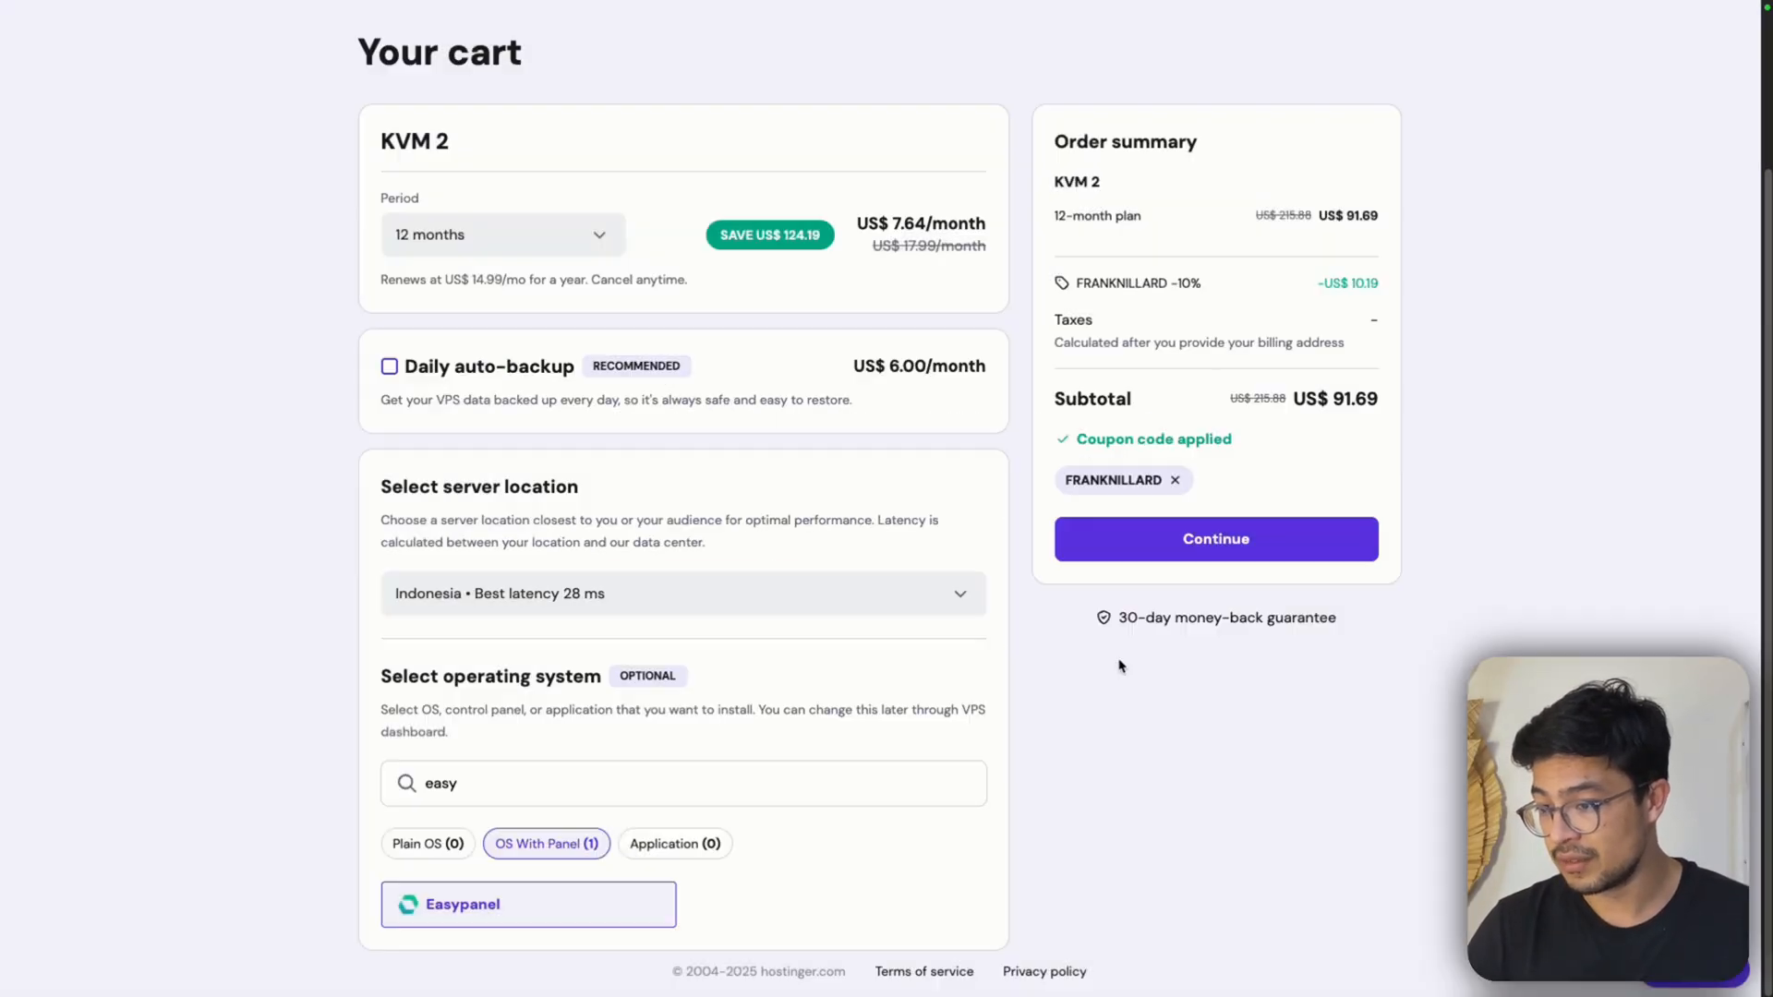
pyautogui.scroll(2, 1097, 595)
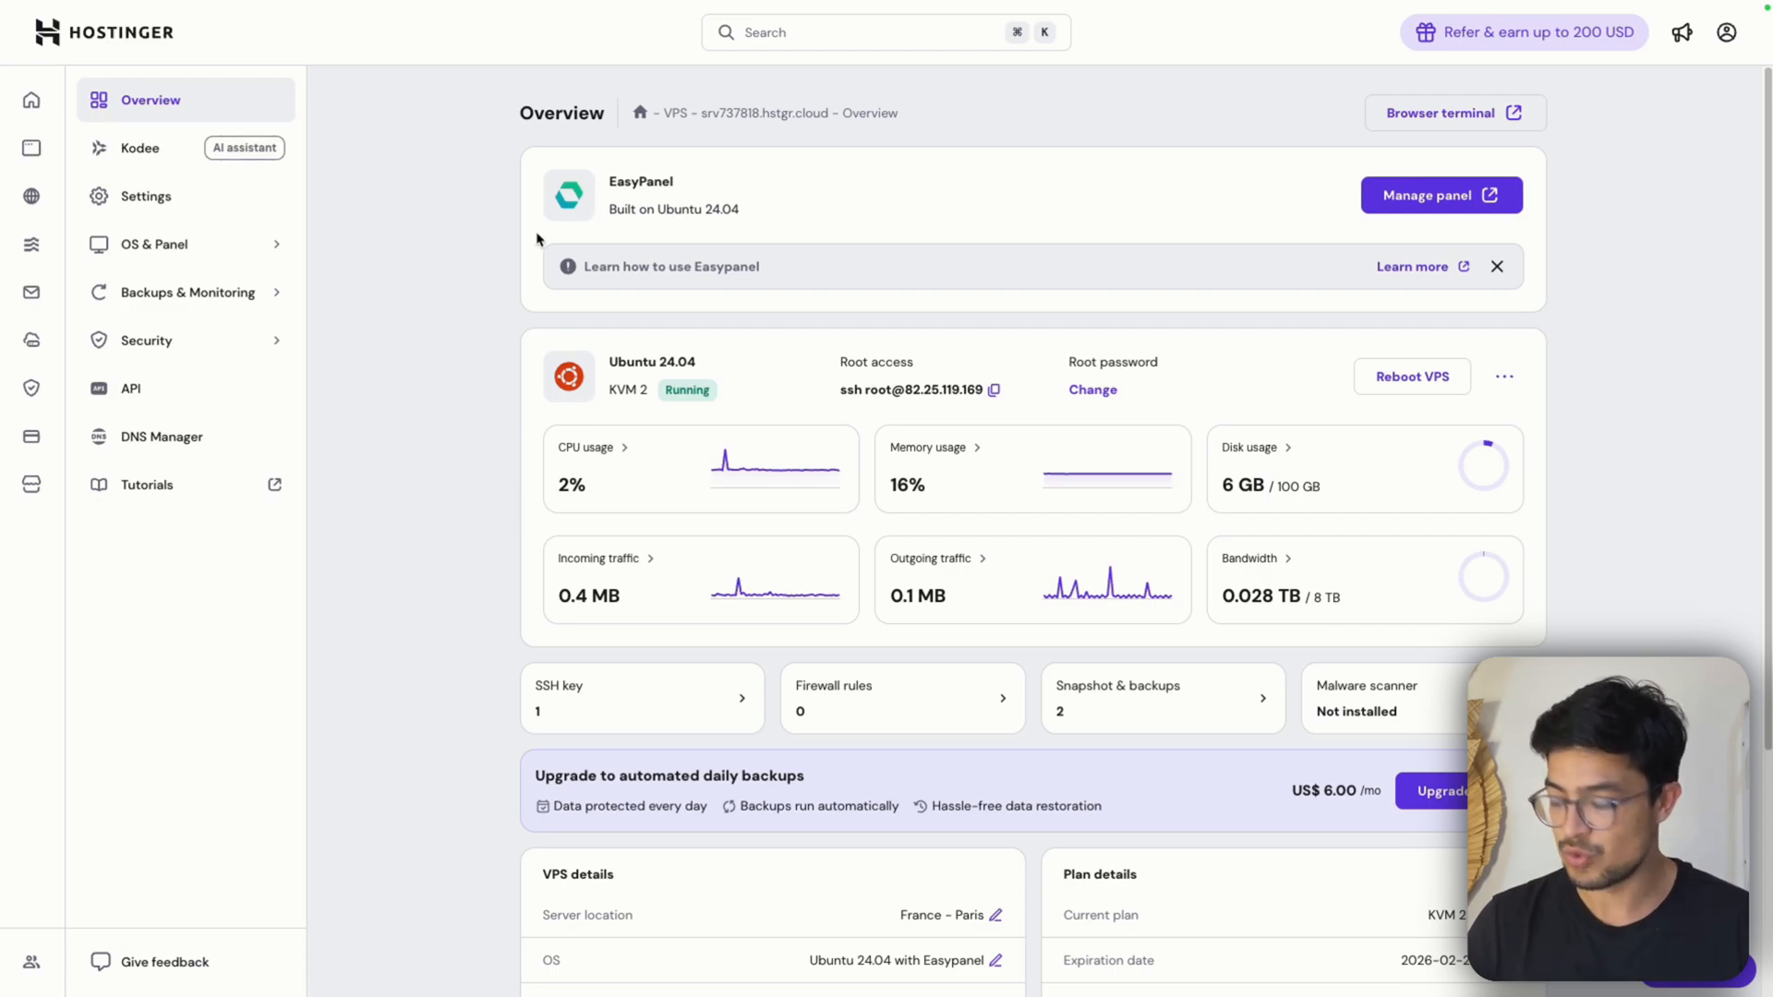
# Open the VPS's Operating System settings and search the Change OS options for "easyp"
pyautogui.click(188, 248)
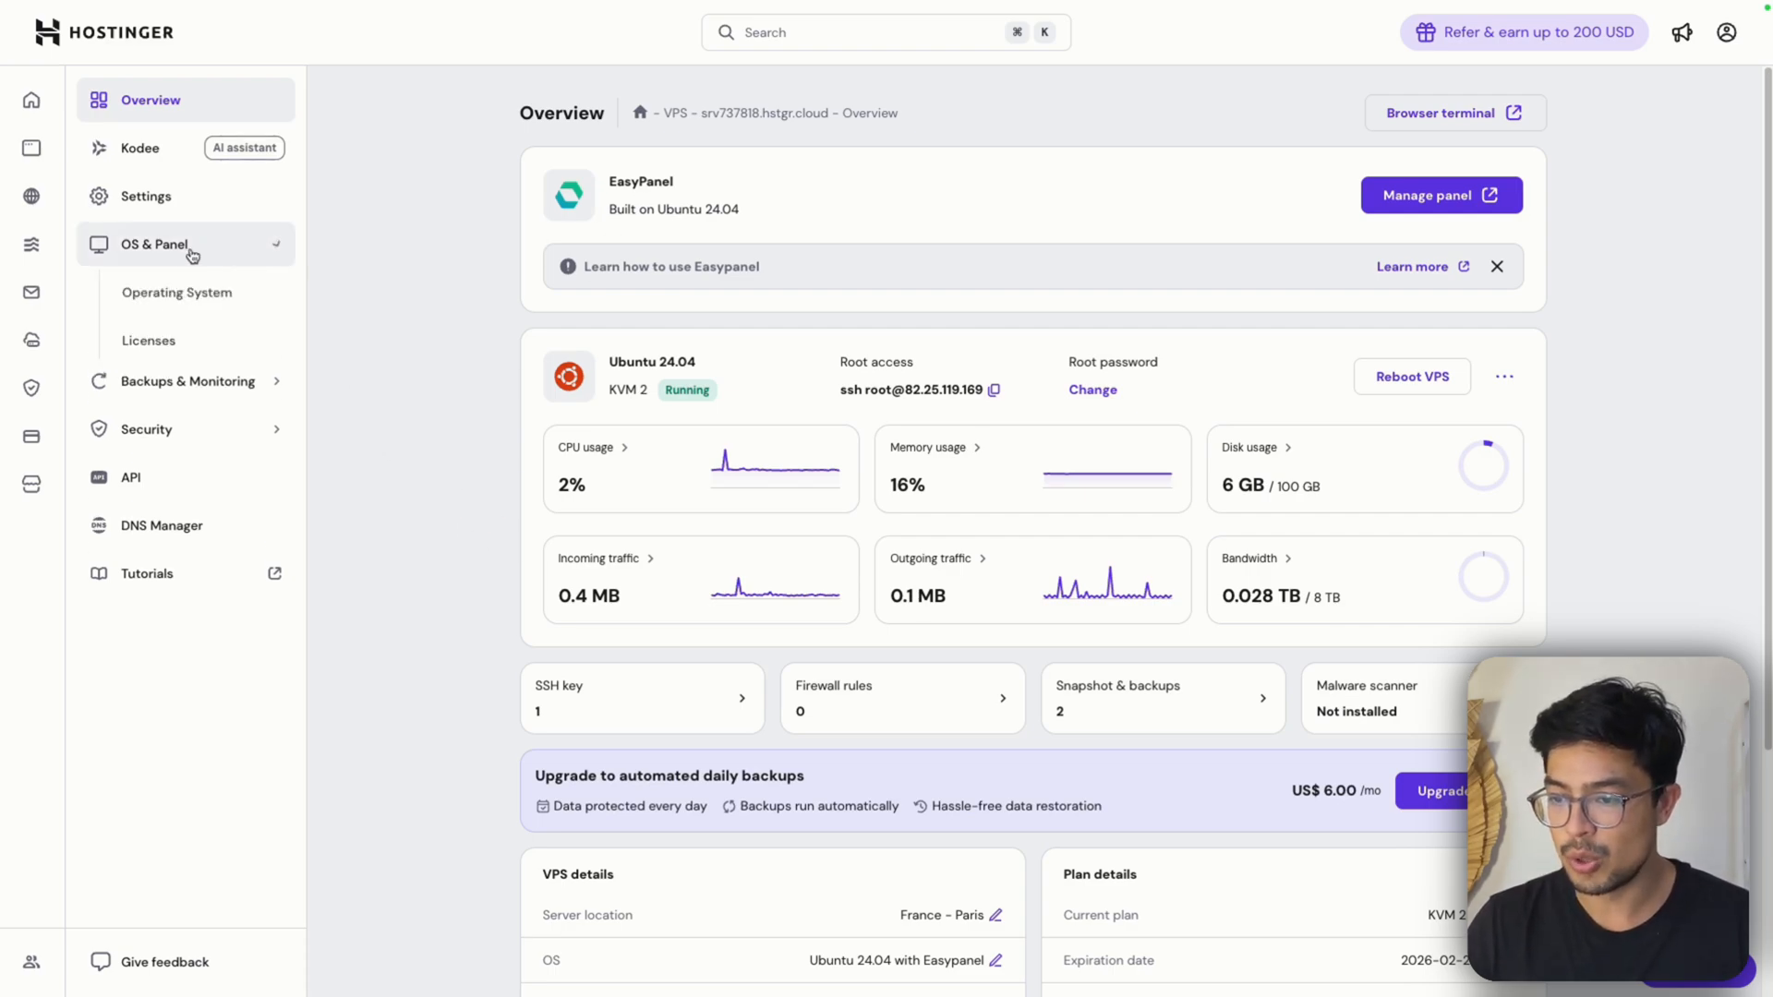
pyautogui.click(206, 310)
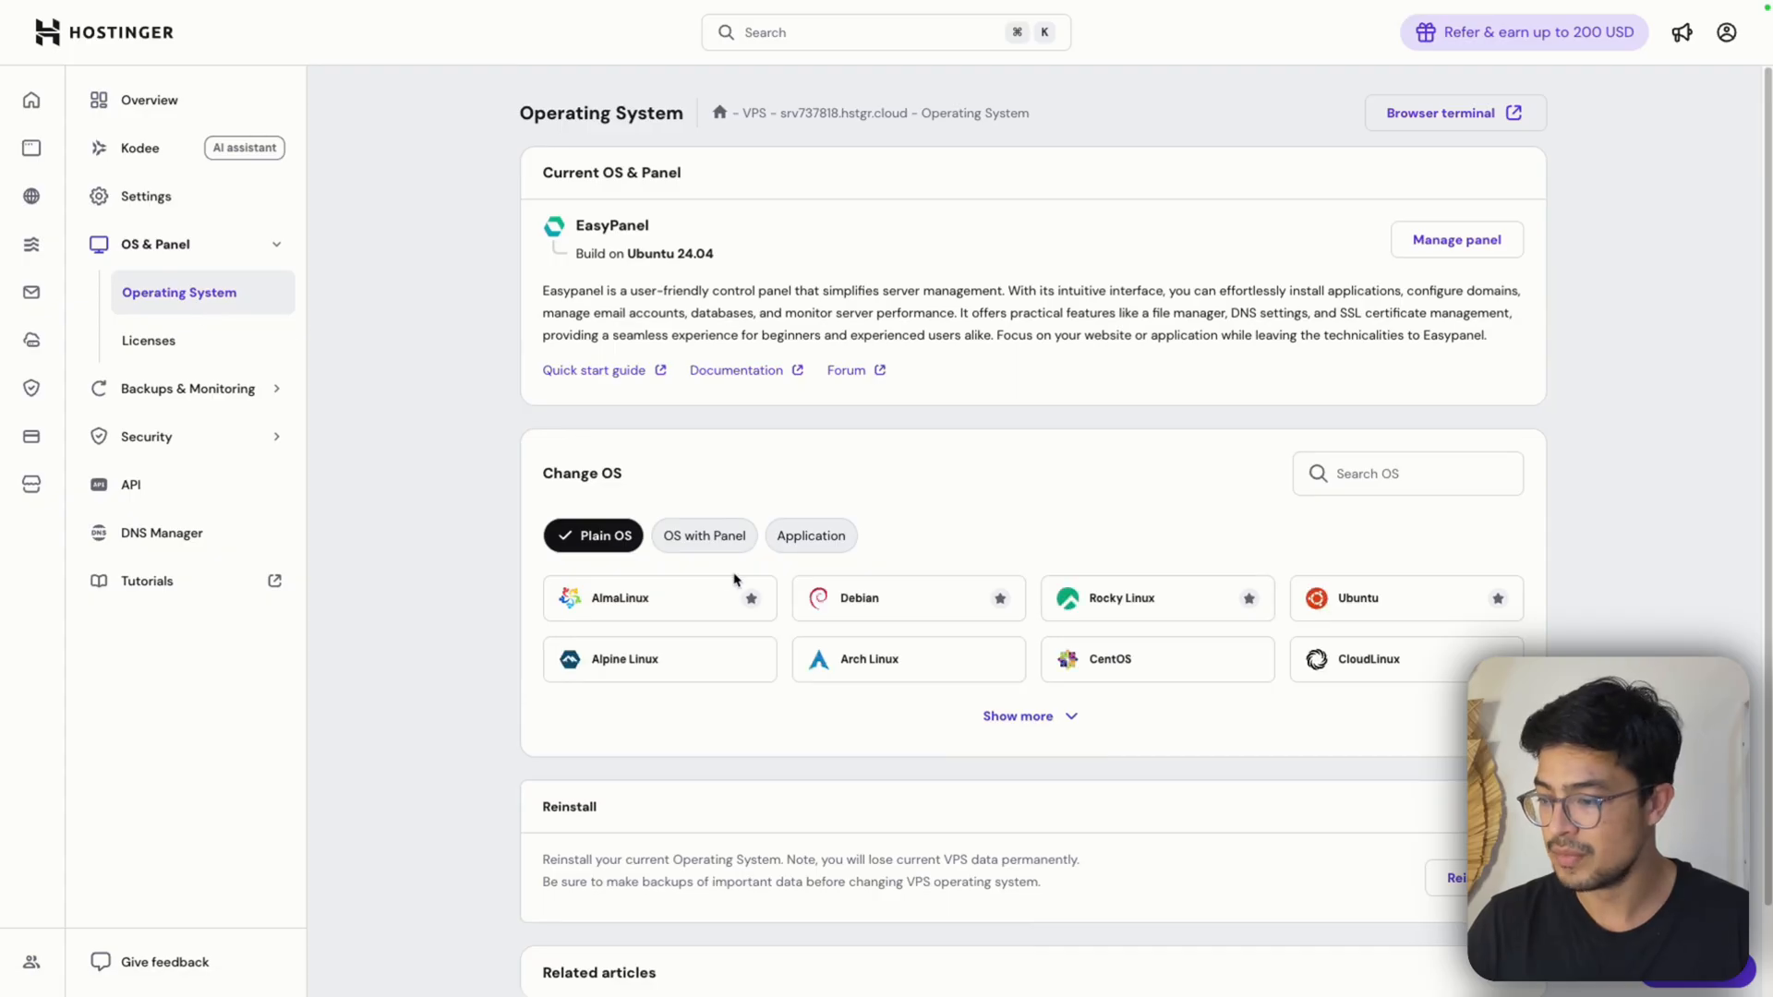
pyautogui.scroll(-1, 1107, 517)
pyautogui.scroll(1, 1385, 489)
pyautogui.click(1413, 484)
pyautogui.write('easy')
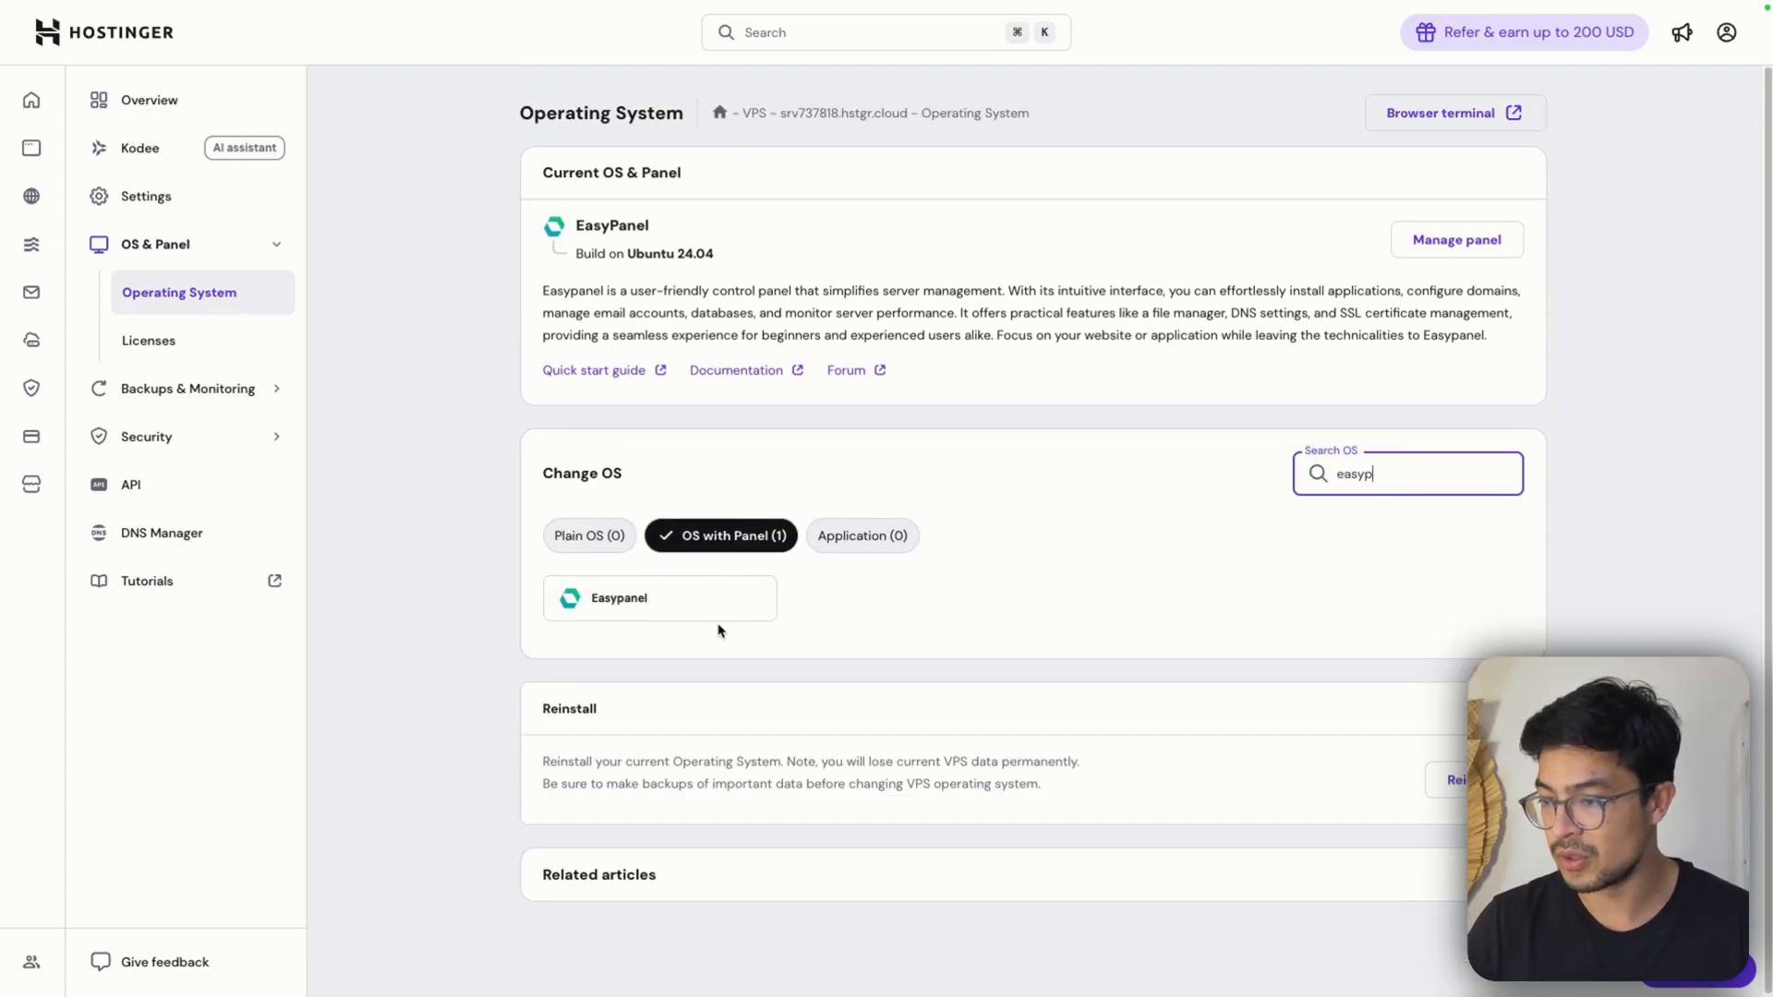
pyautogui.write('p')
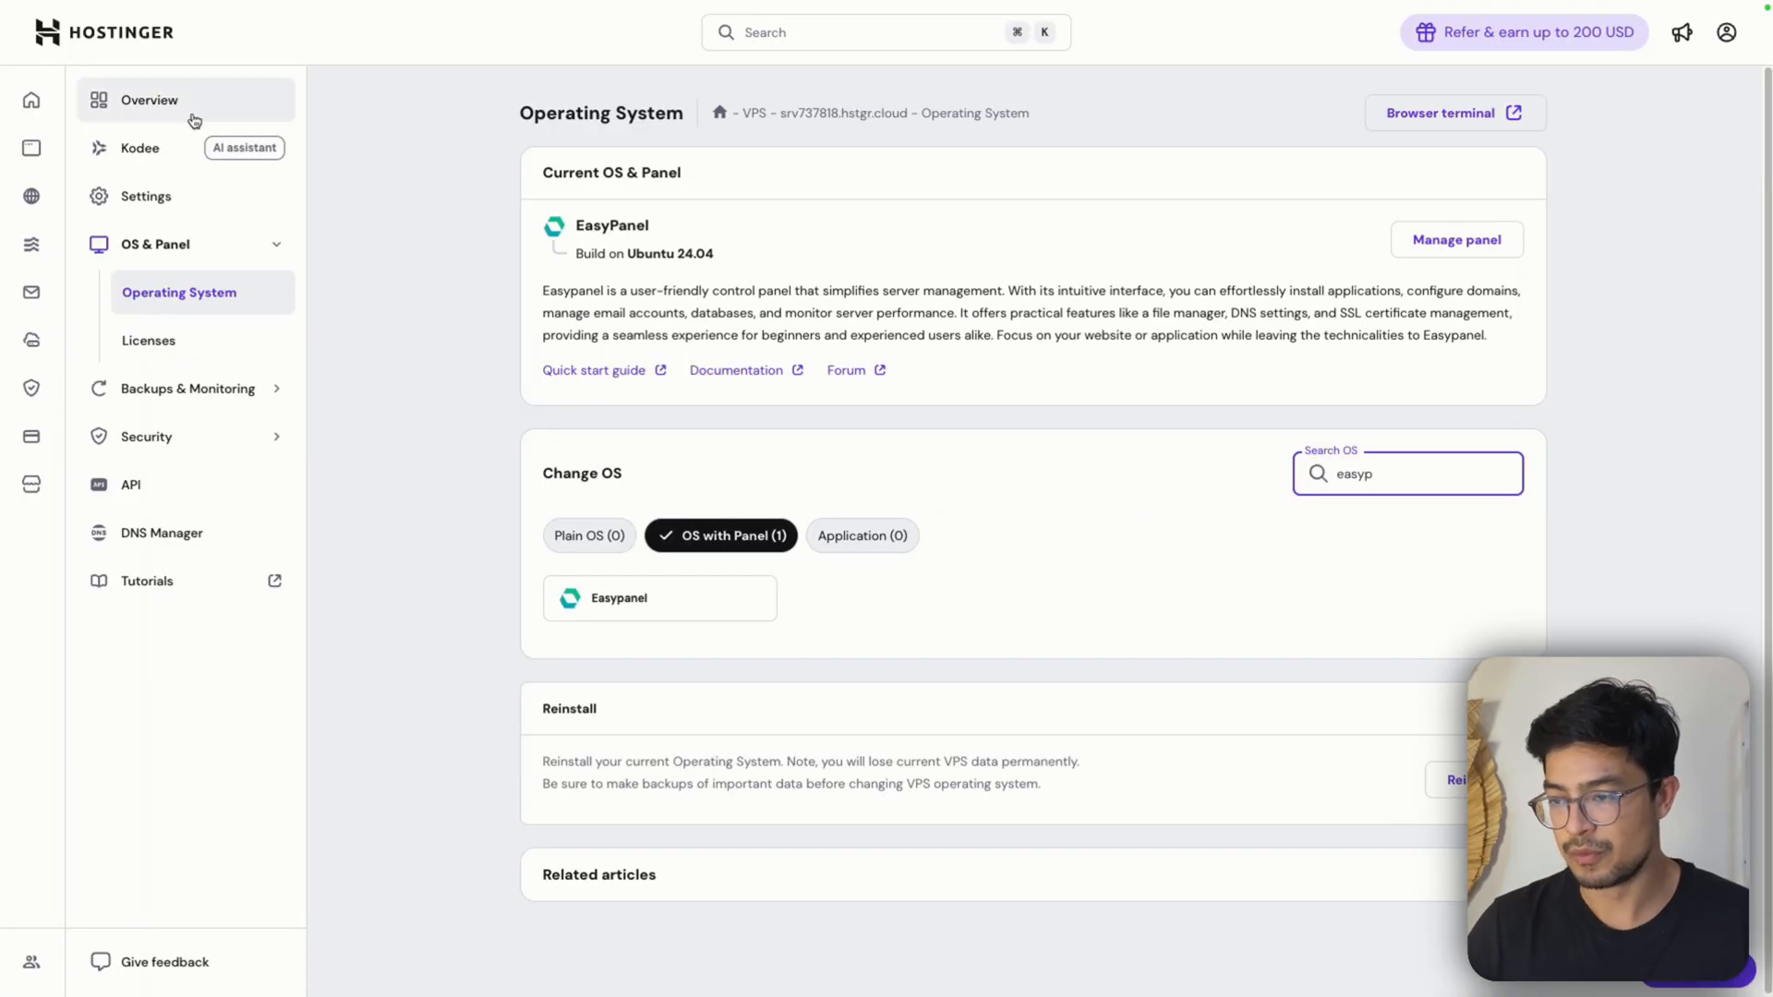
# Open the Easypanel management panel from the VPS overview and create a project named evo-api
pyautogui.click(194, 116)
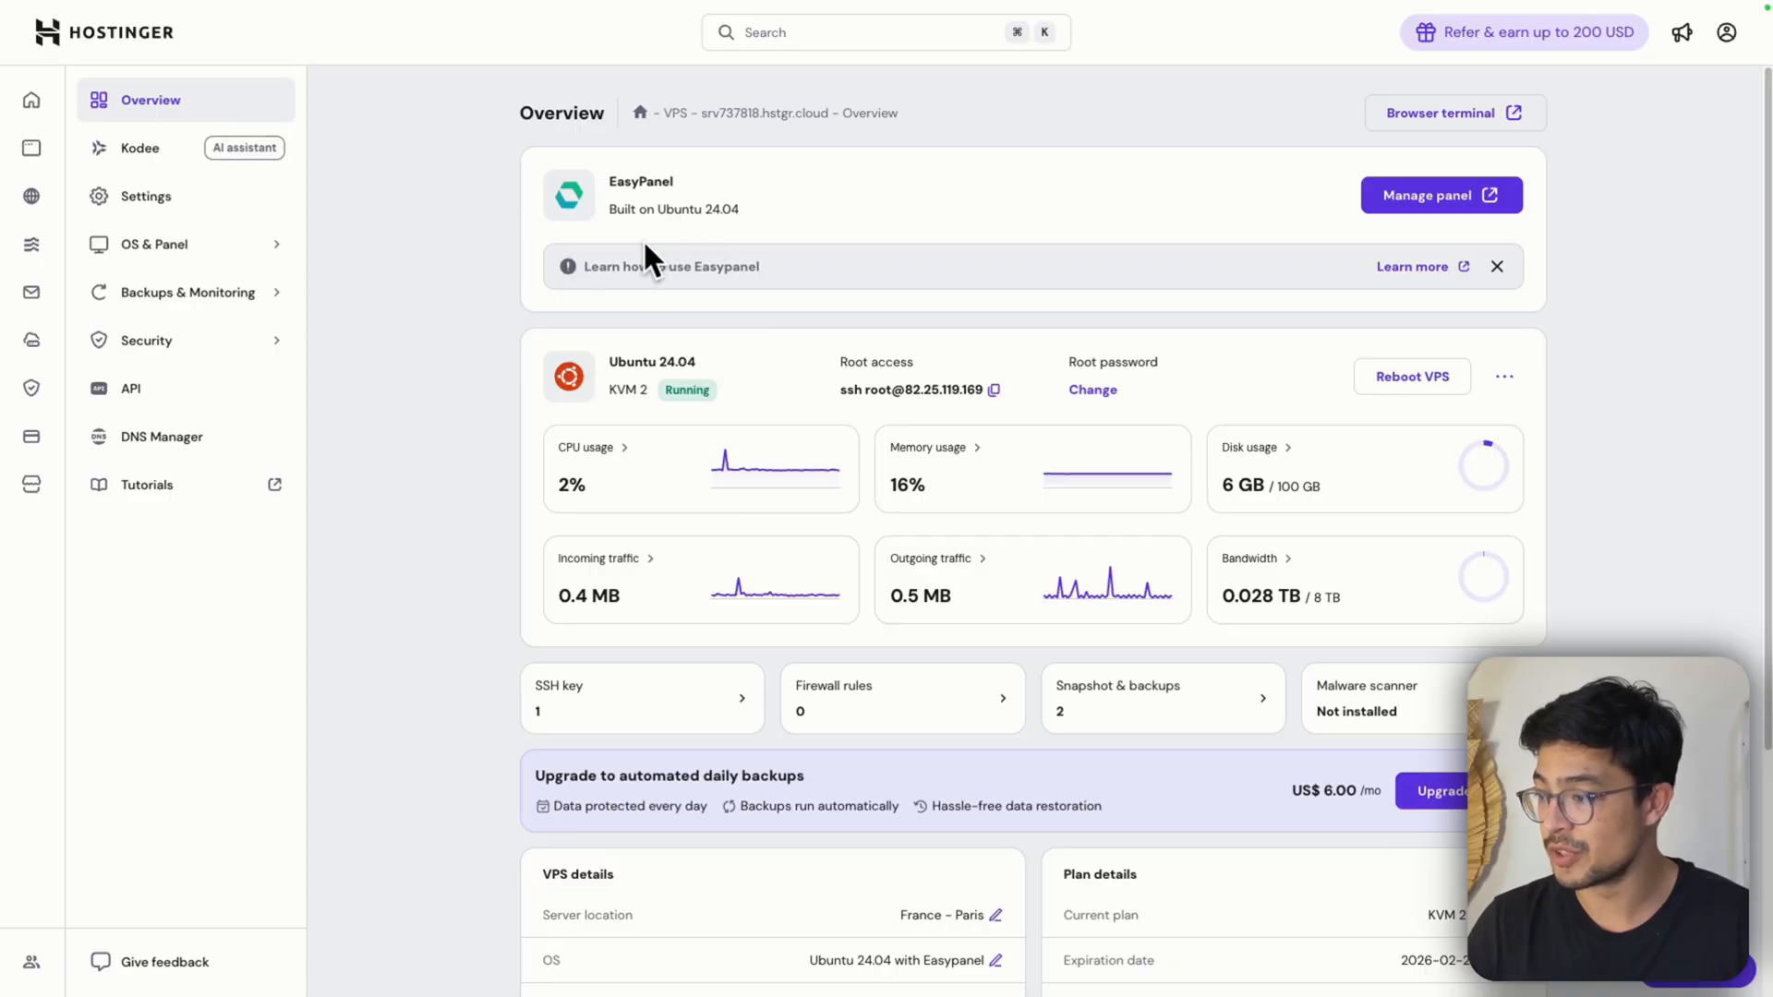
pyautogui.click(1436, 204)
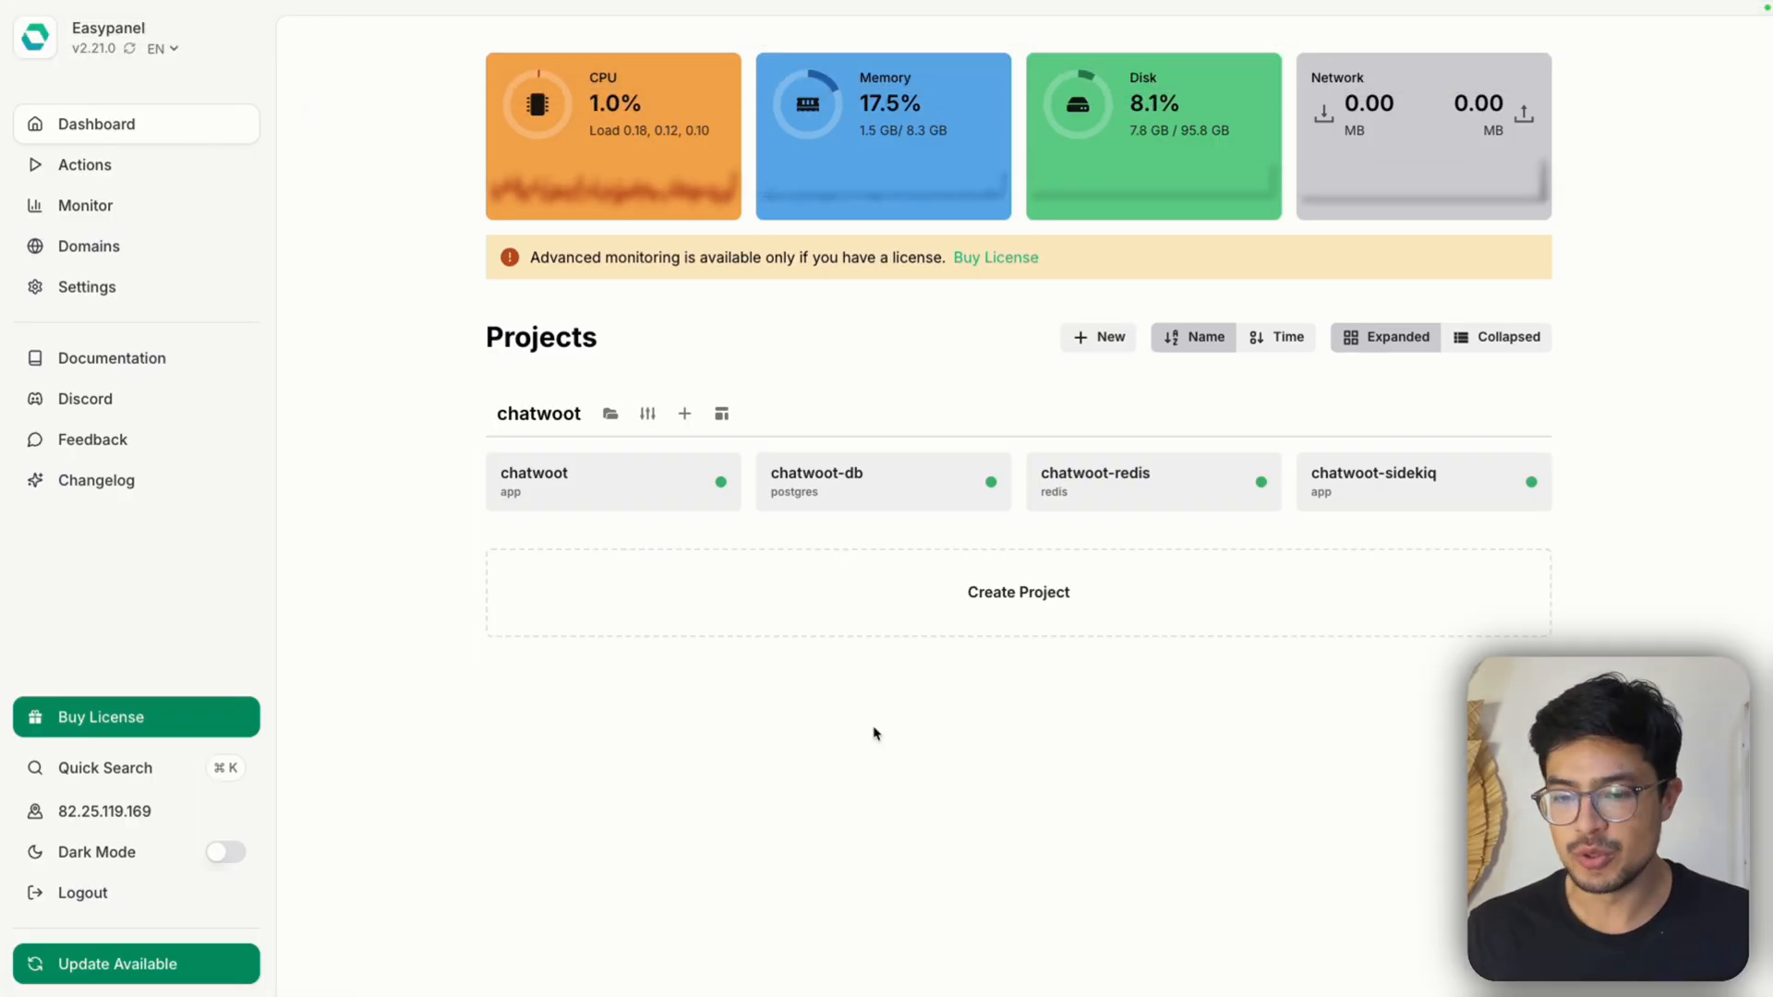
pyautogui.click(1005, 613)
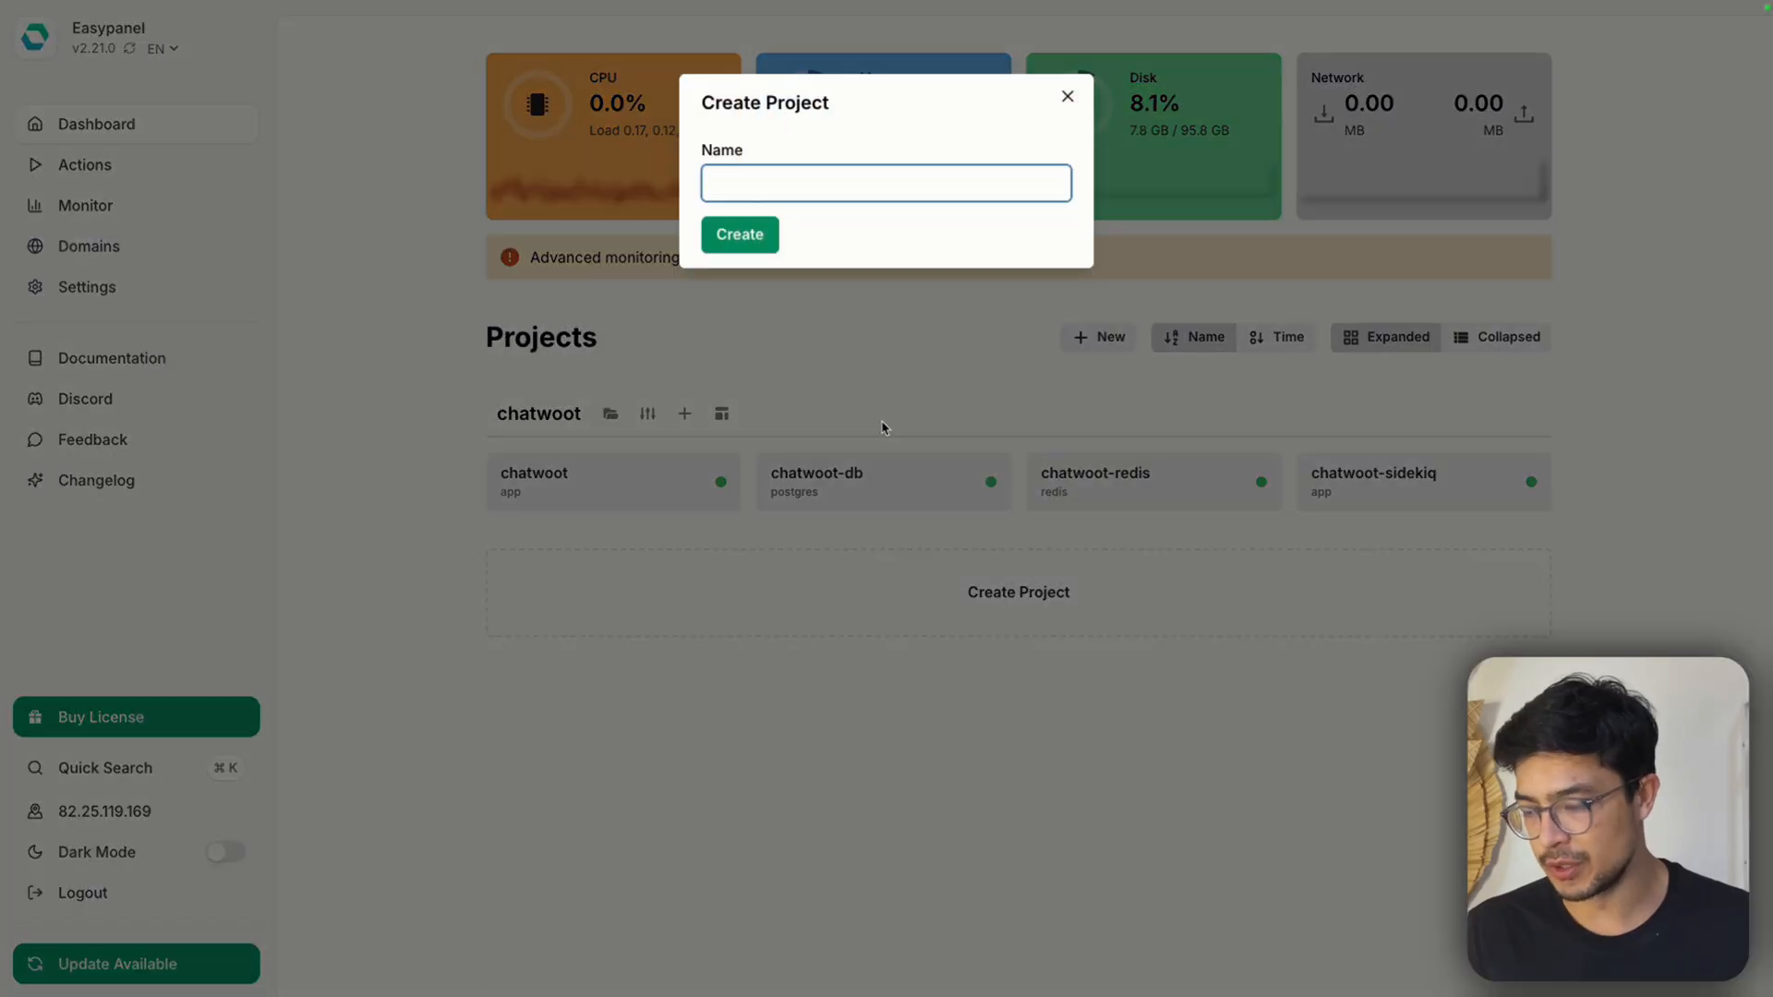
pyautogui.write('evol')
pyautogui.press('BackSpace')
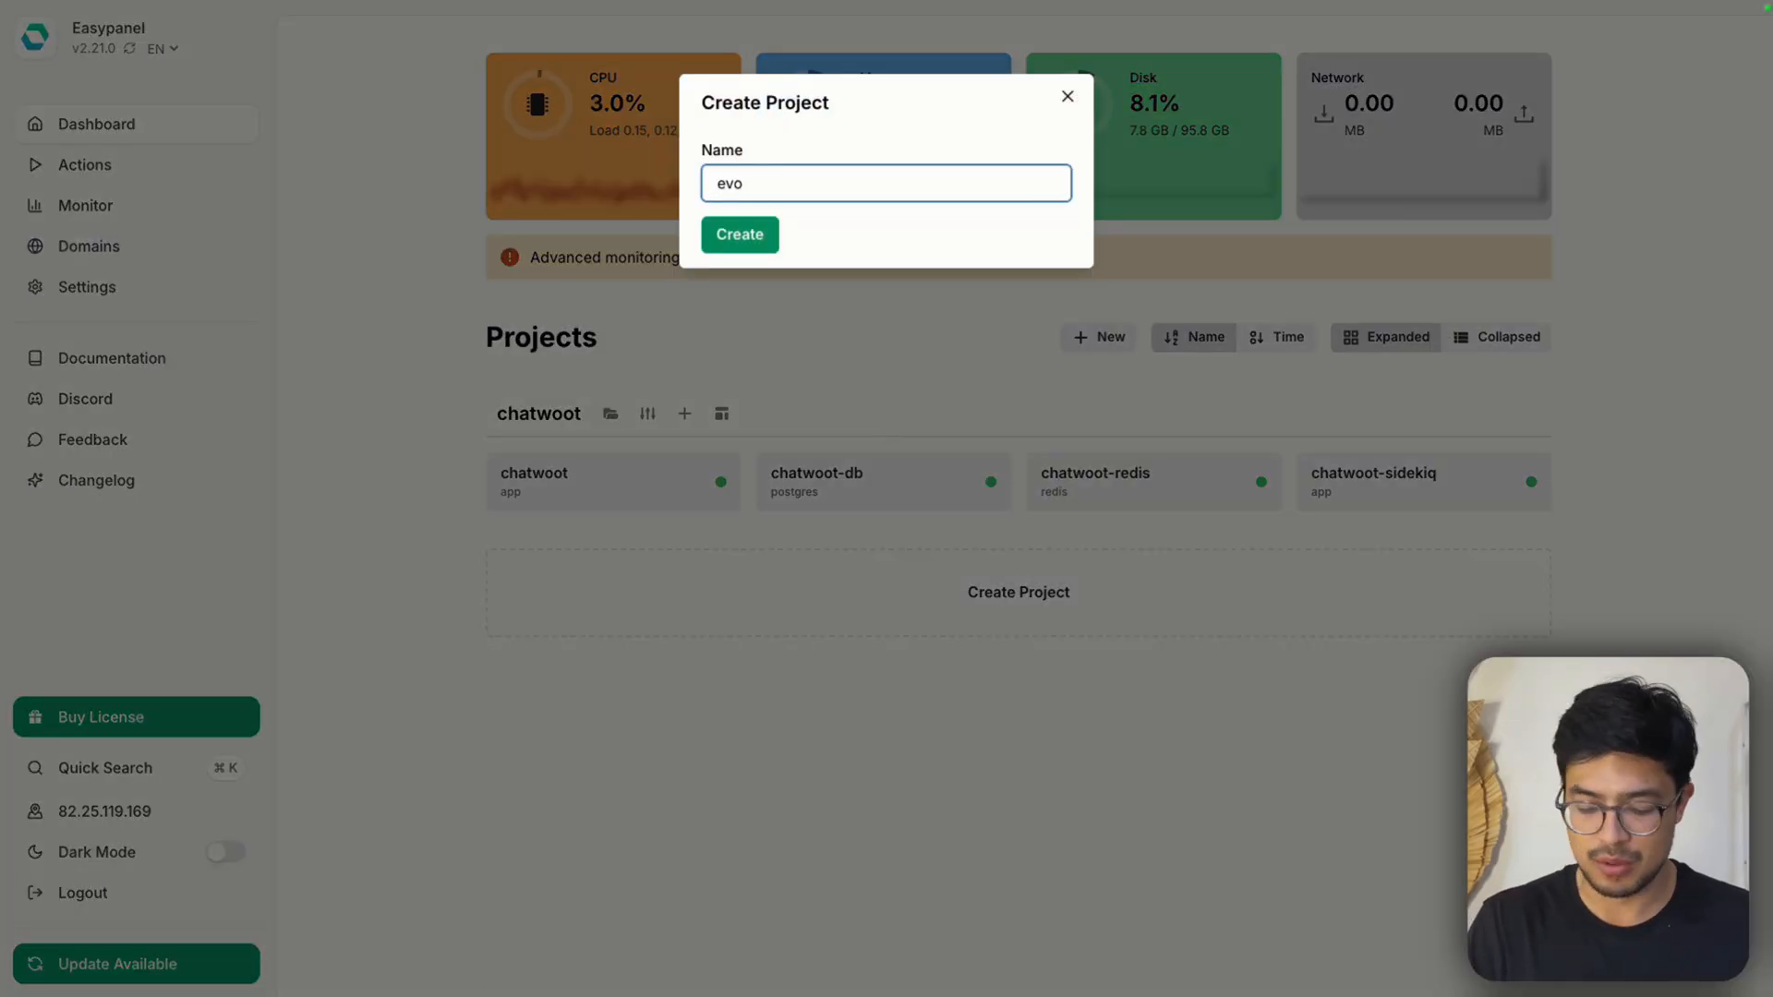
pyautogui.write('-api')
pyautogui.press('Return')
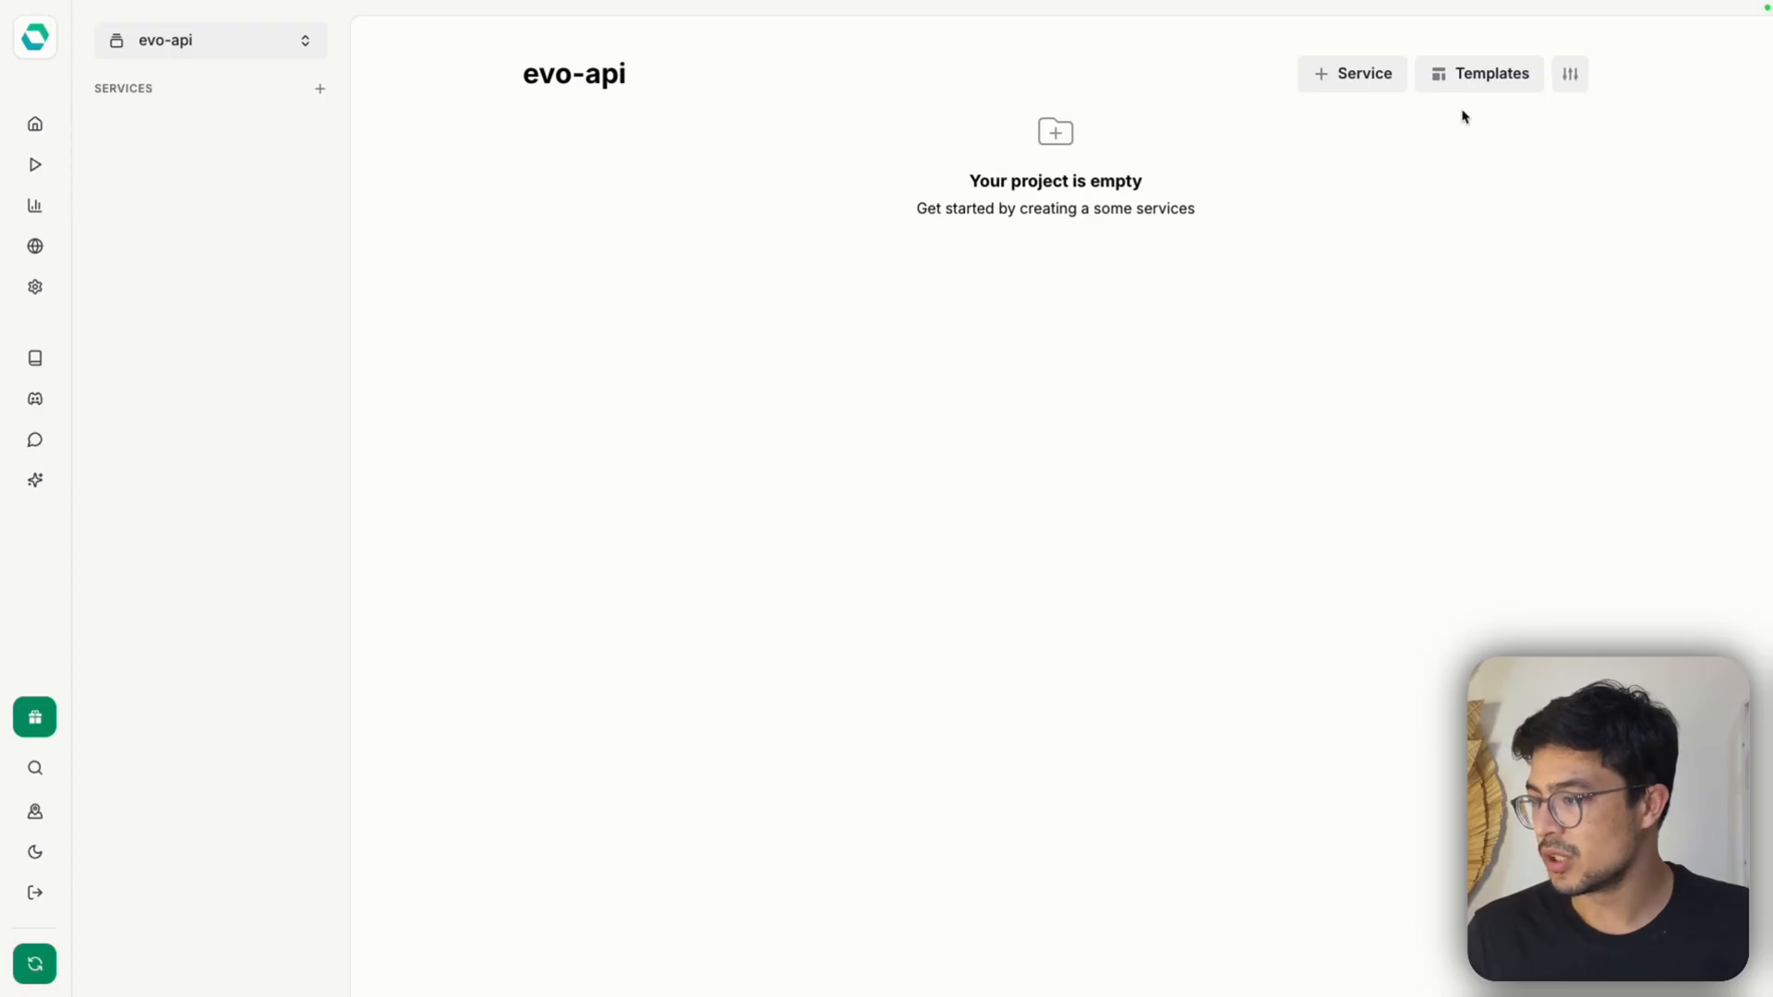
# Search the evo-api project's service templates for "evolu" and open the Evolution API template
pyautogui.click(1477, 73)
pyautogui.click(665, 128)
pyautogui.click(669, 188)
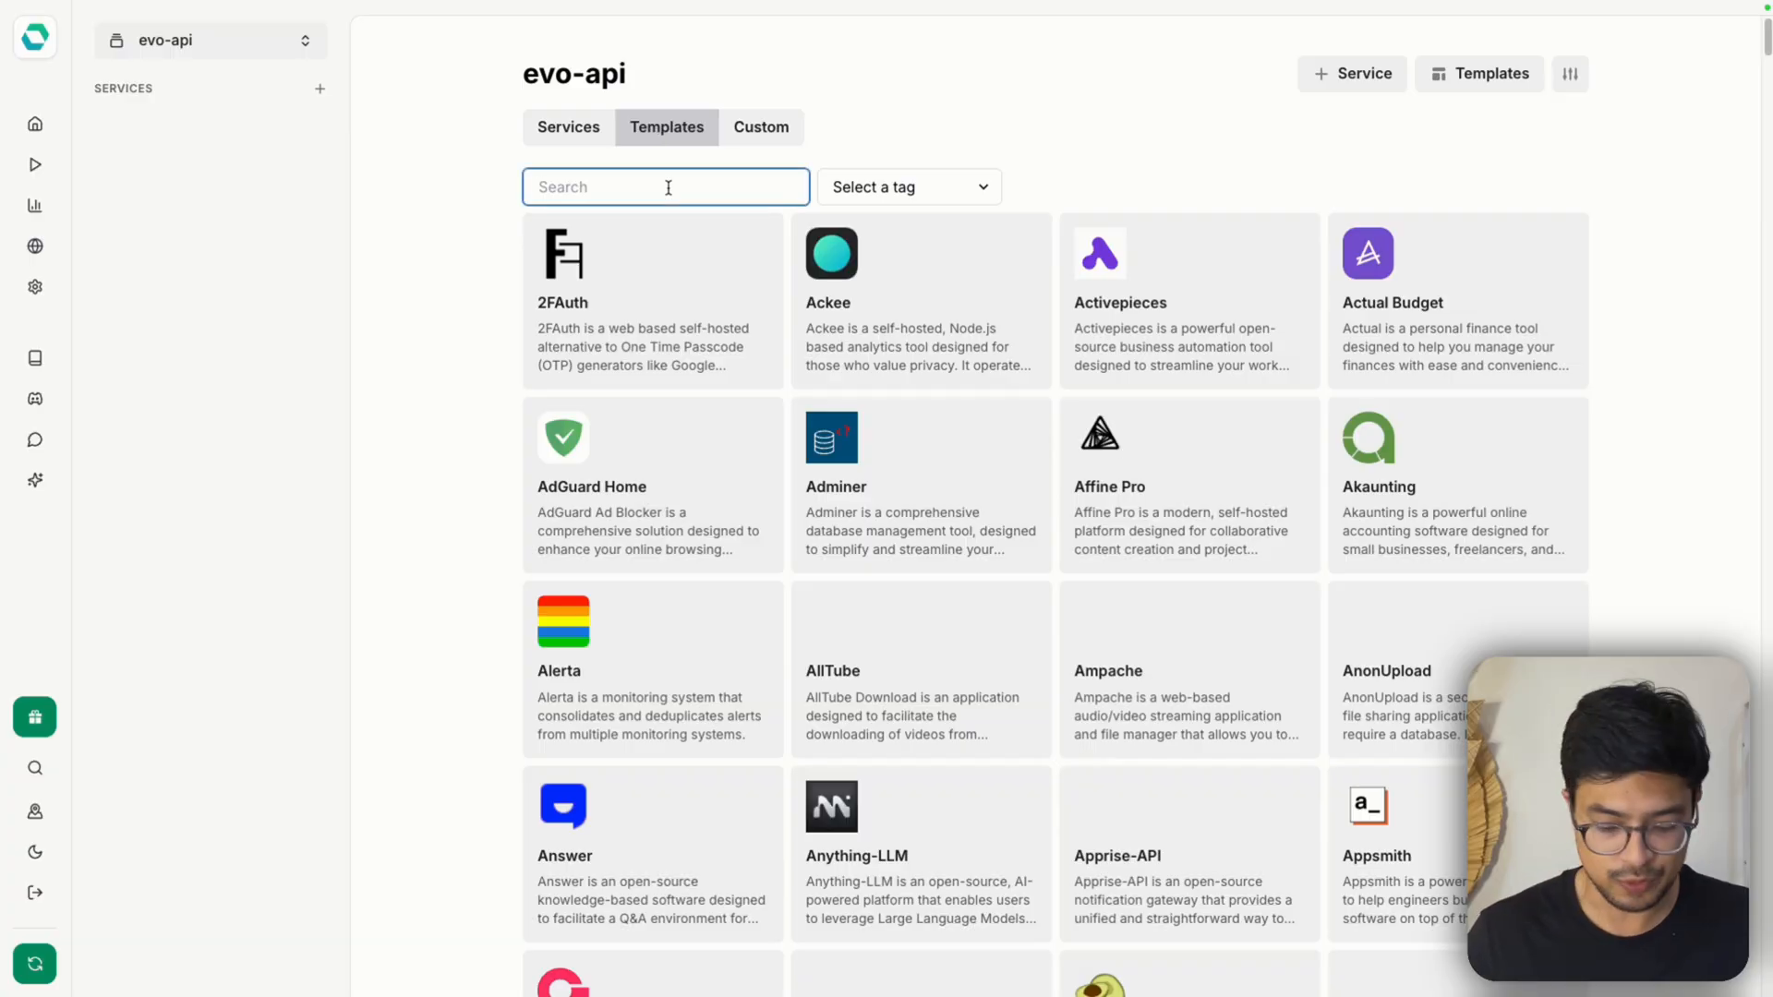
pyautogui.write('evoluto')
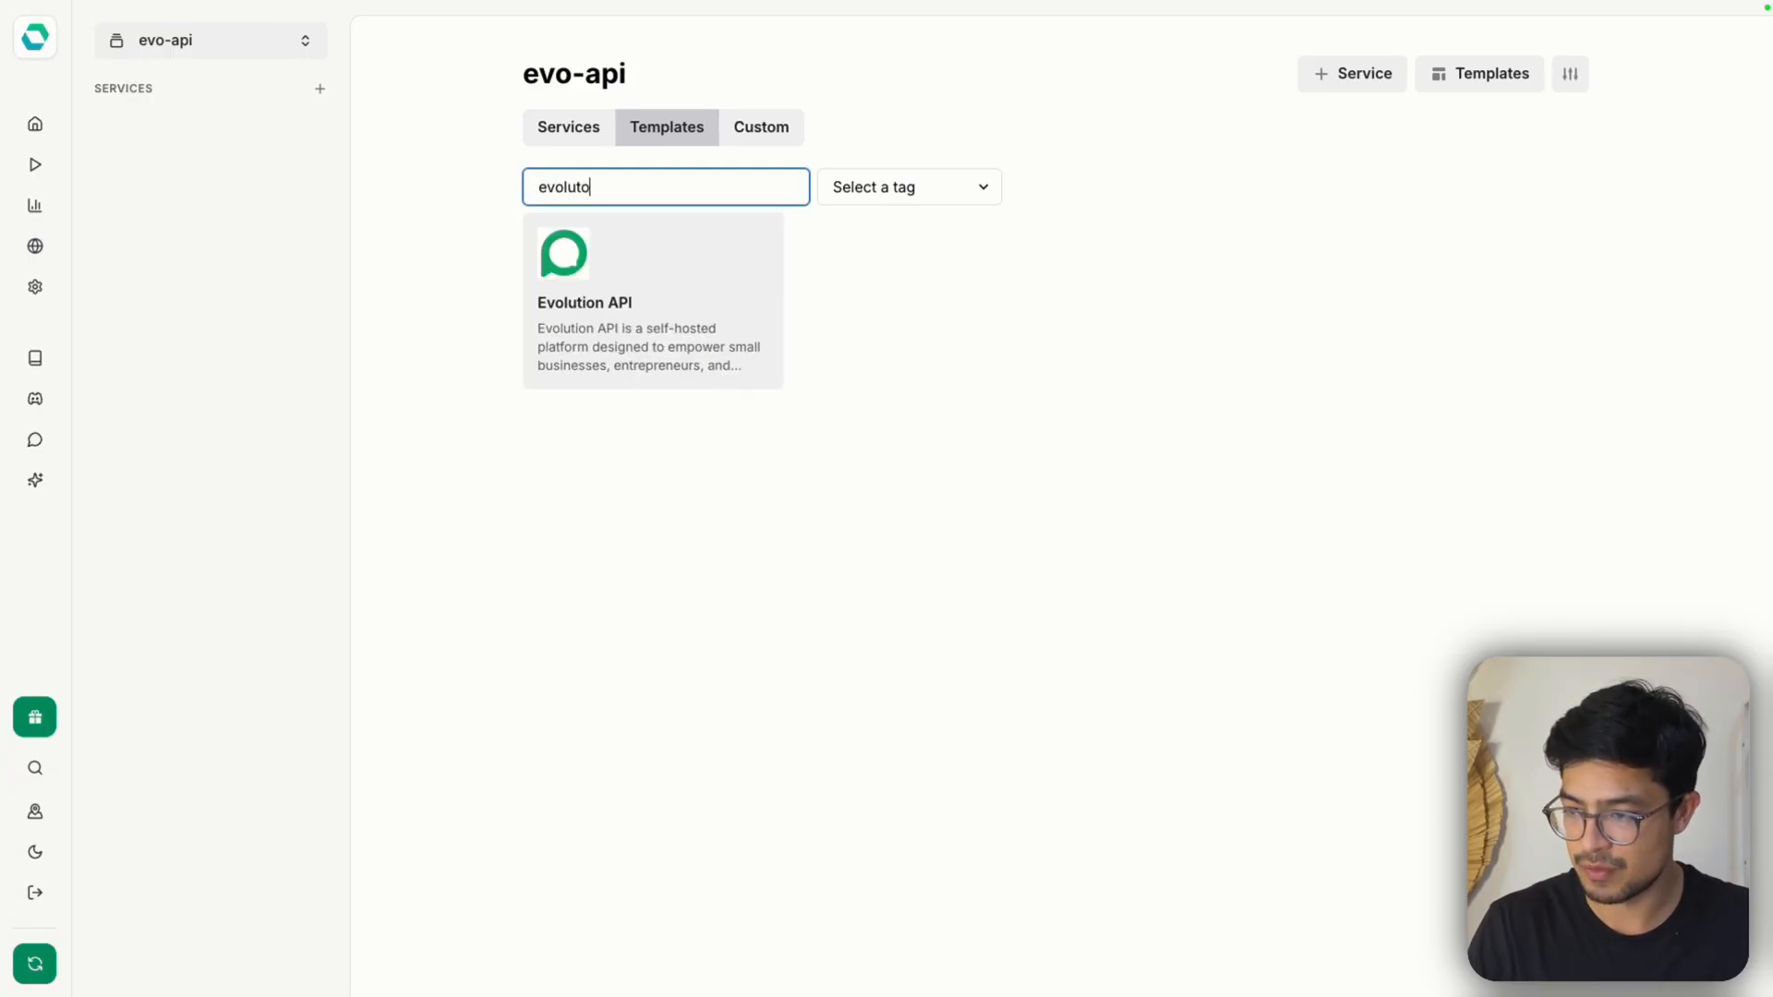
pyautogui.press('BackSpace')
pyautogui.press('BackSpace')
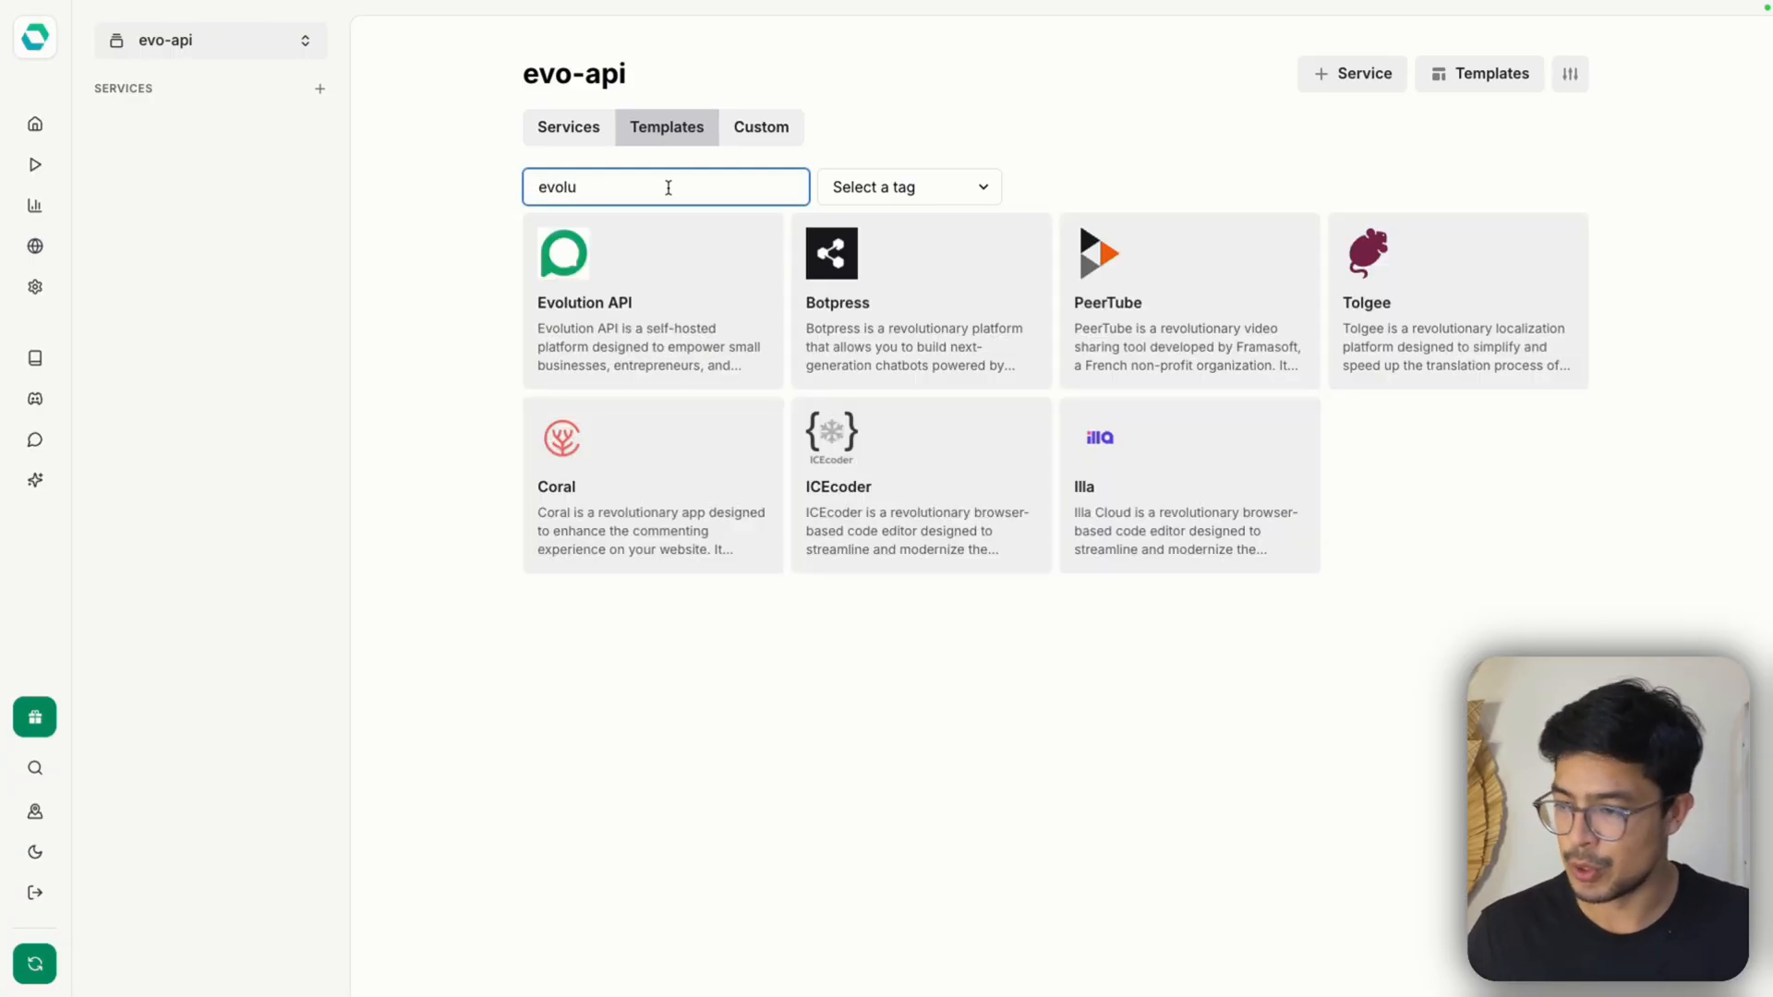
pyautogui.click(665, 330)
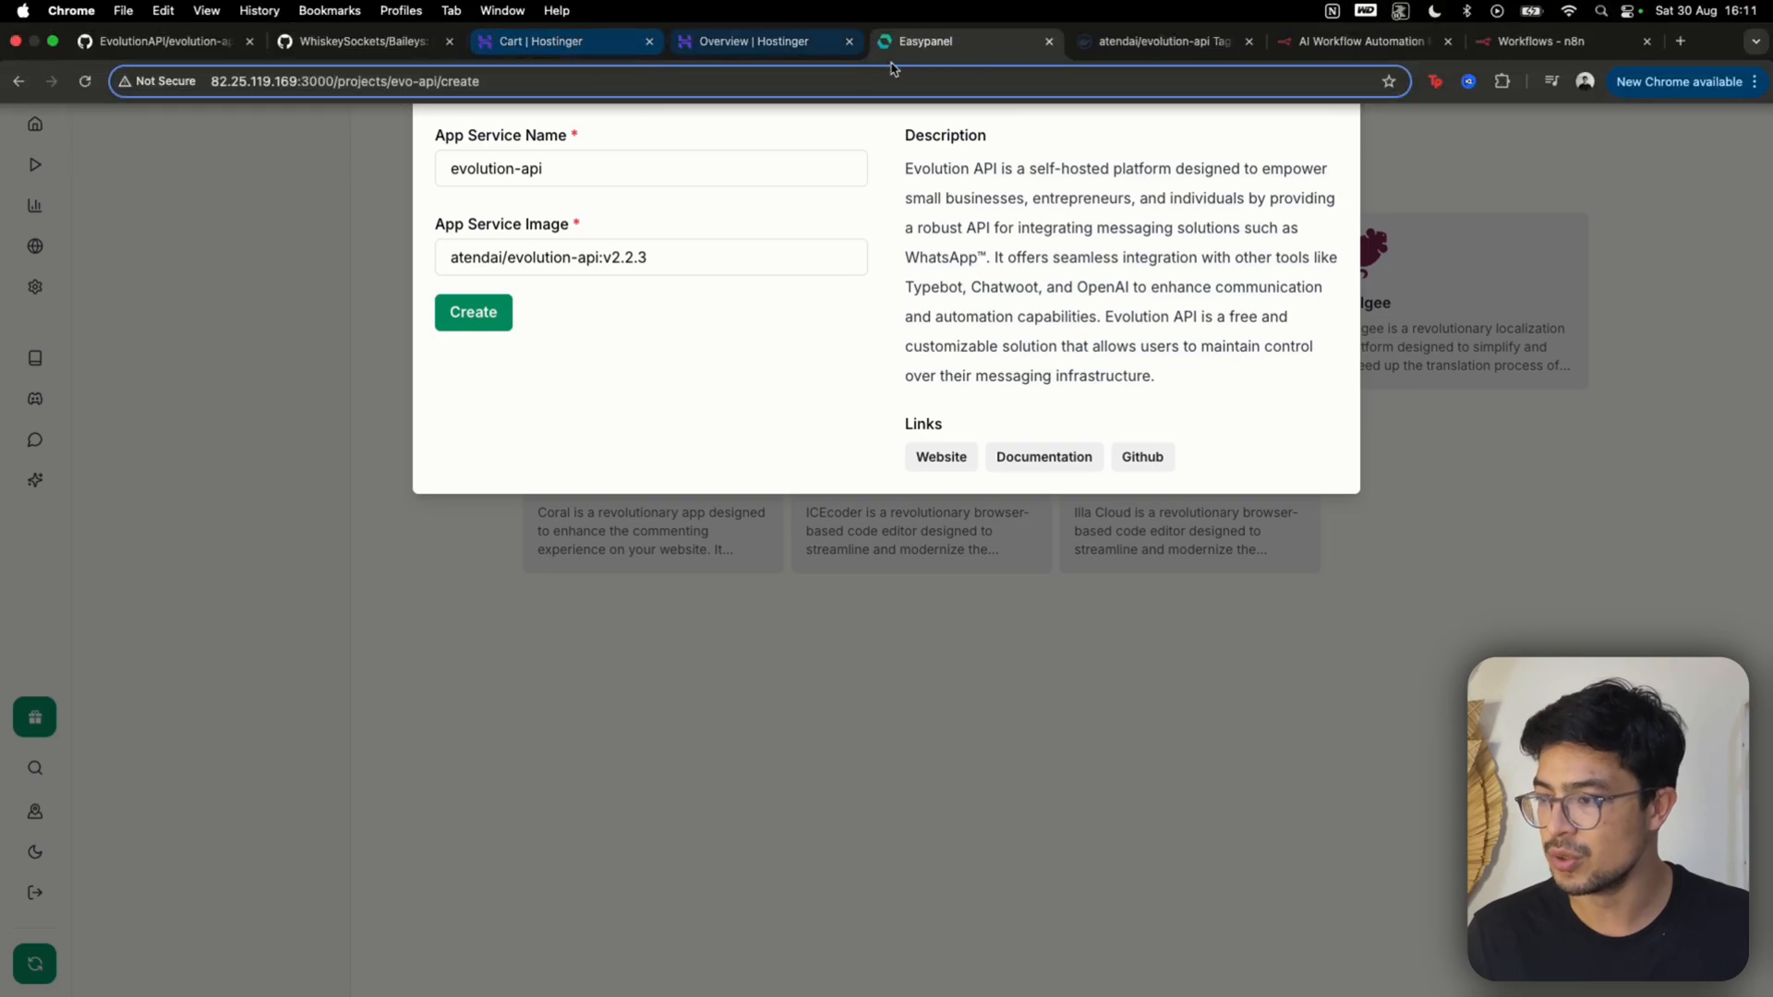
# Search Google for "dockerhub evolution api" in a new browser tab and open the atendai/evolution-api Tags page on Docker Hub
pyautogui.click(1140, 41)
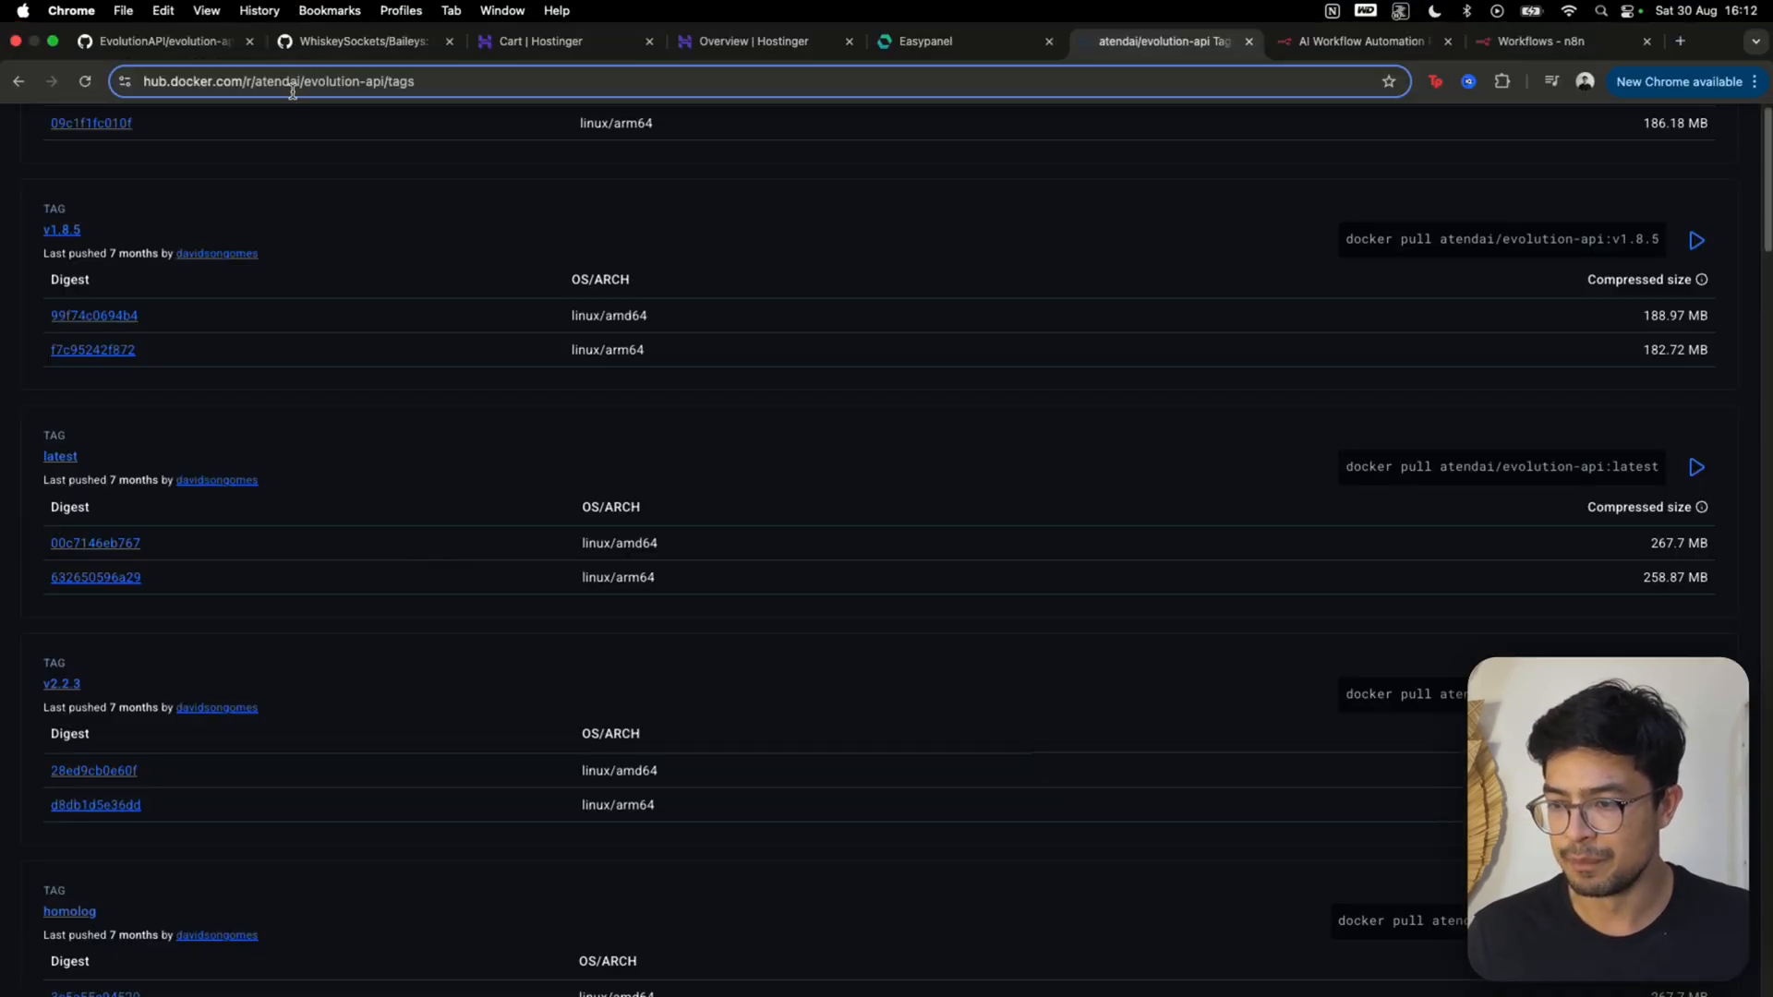
pyautogui.scroll(8, 352, 253)
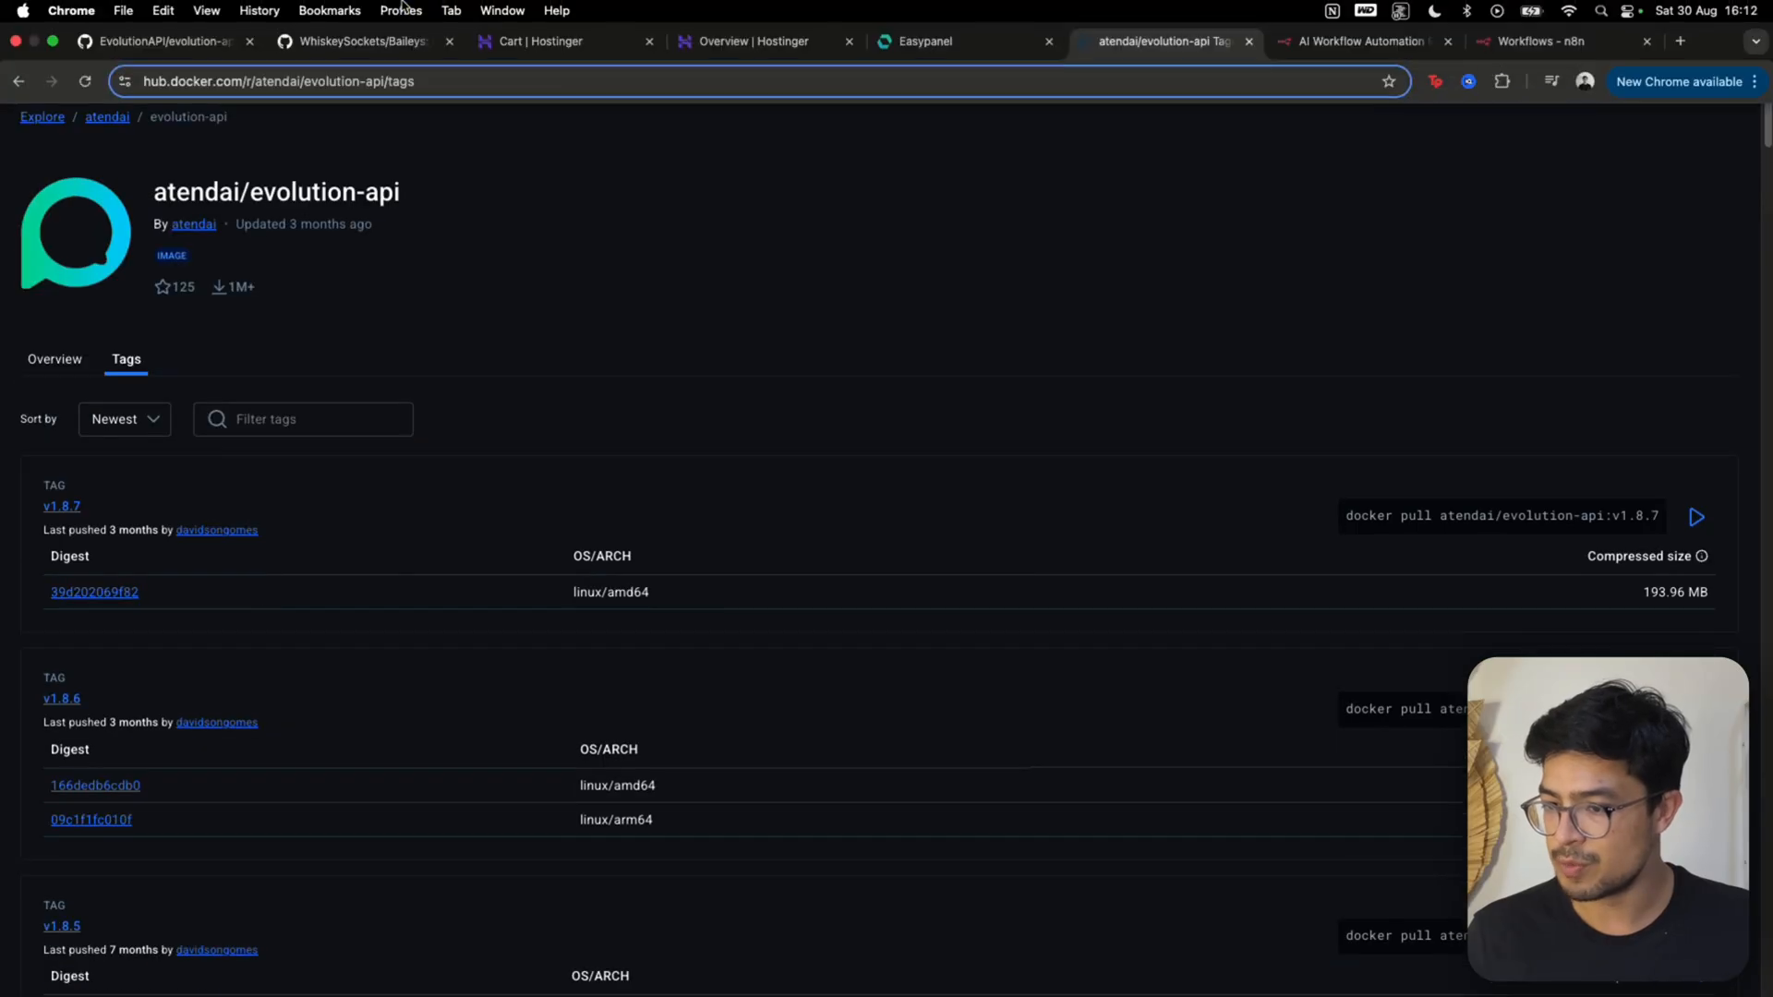
pyautogui.click(1679, 41)
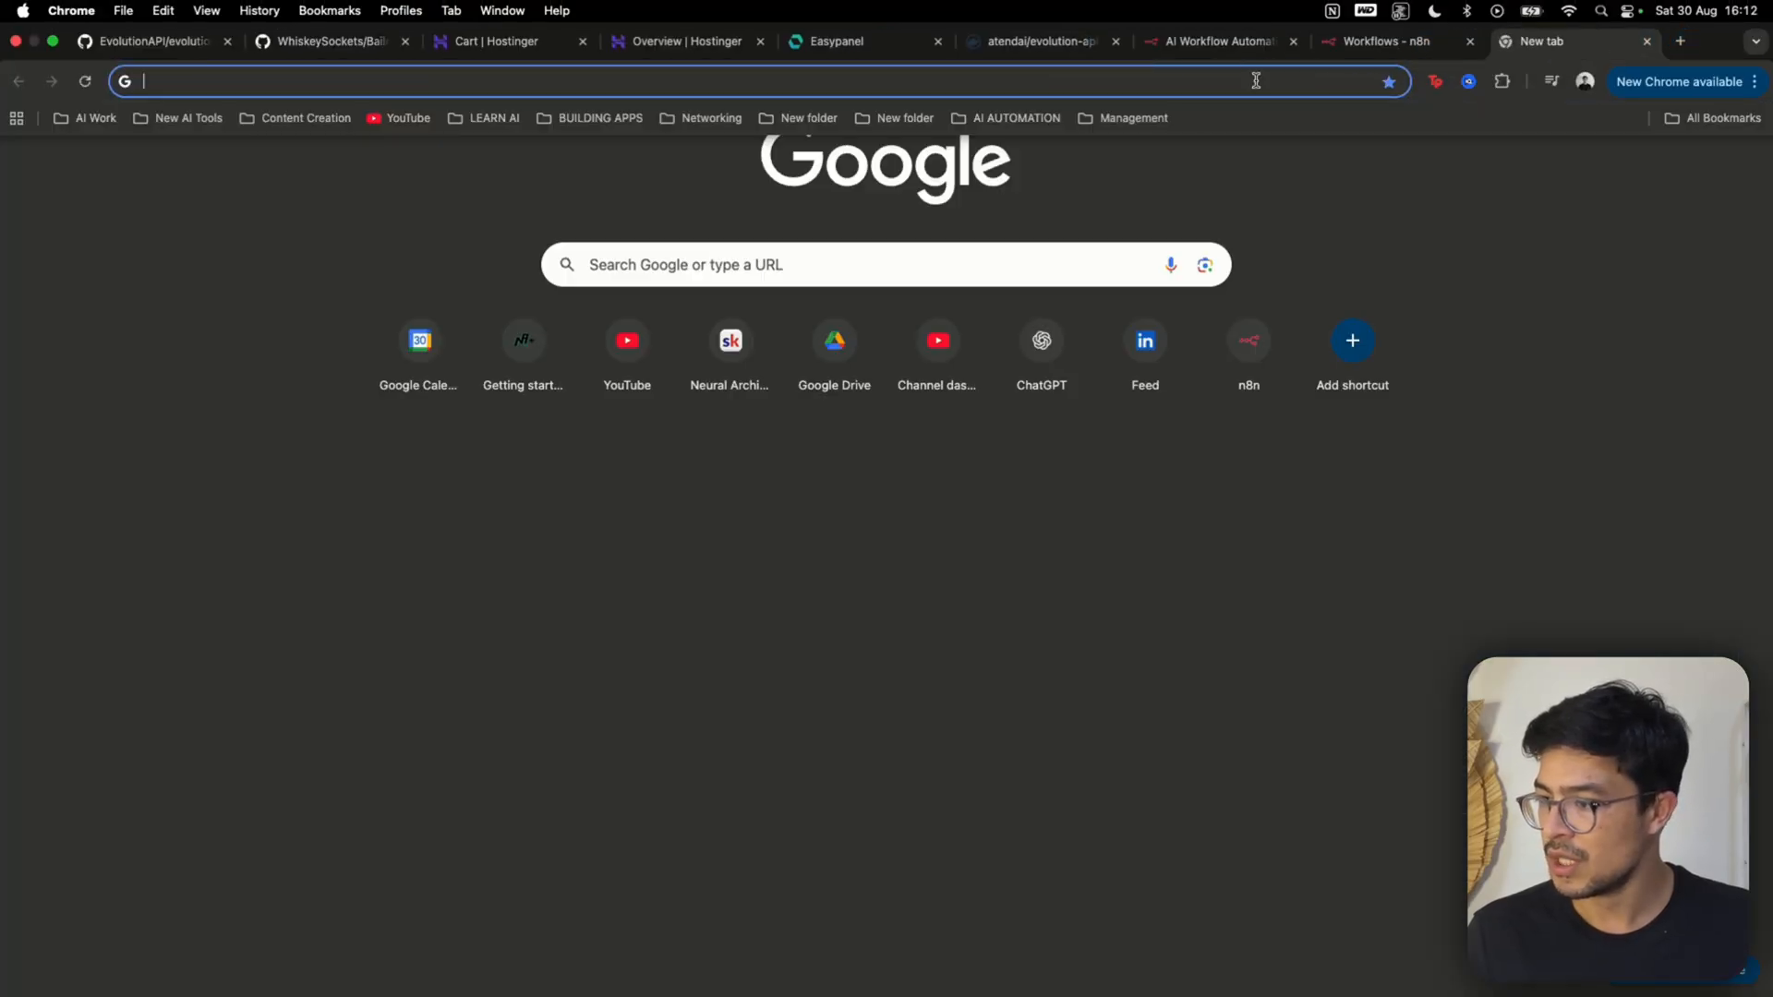
pyautogui.write('dockerhub')
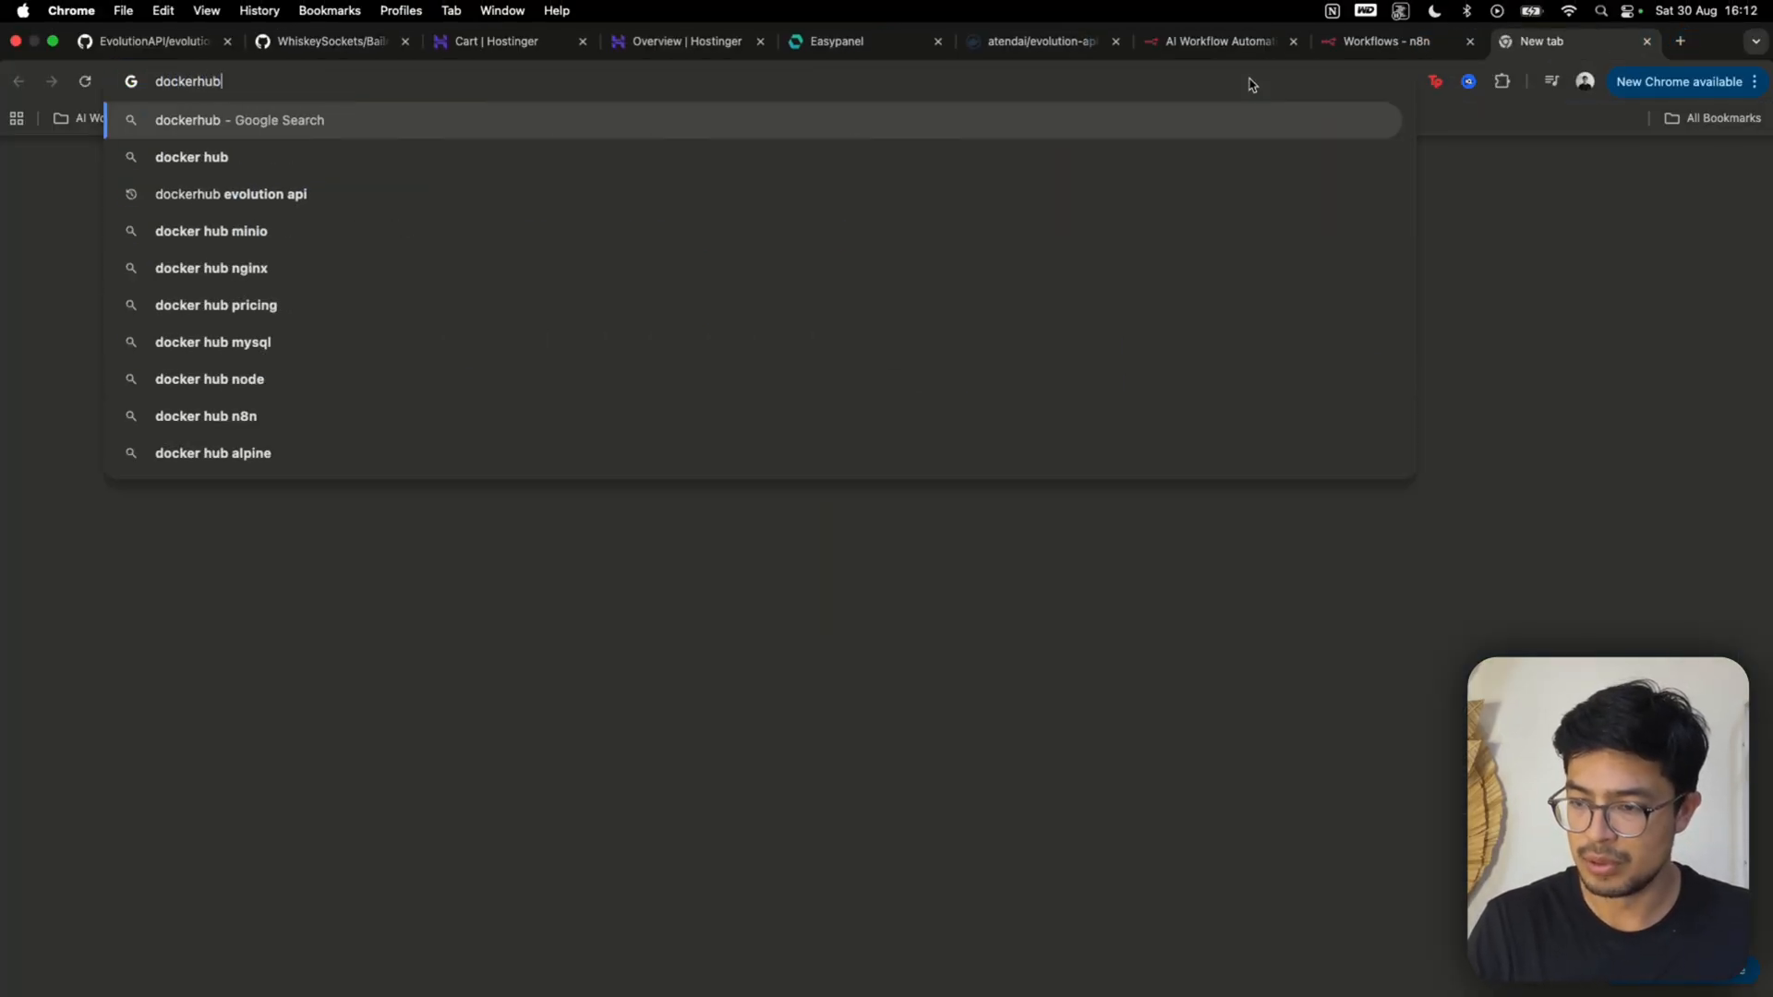
pyautogui.click(431, 194)
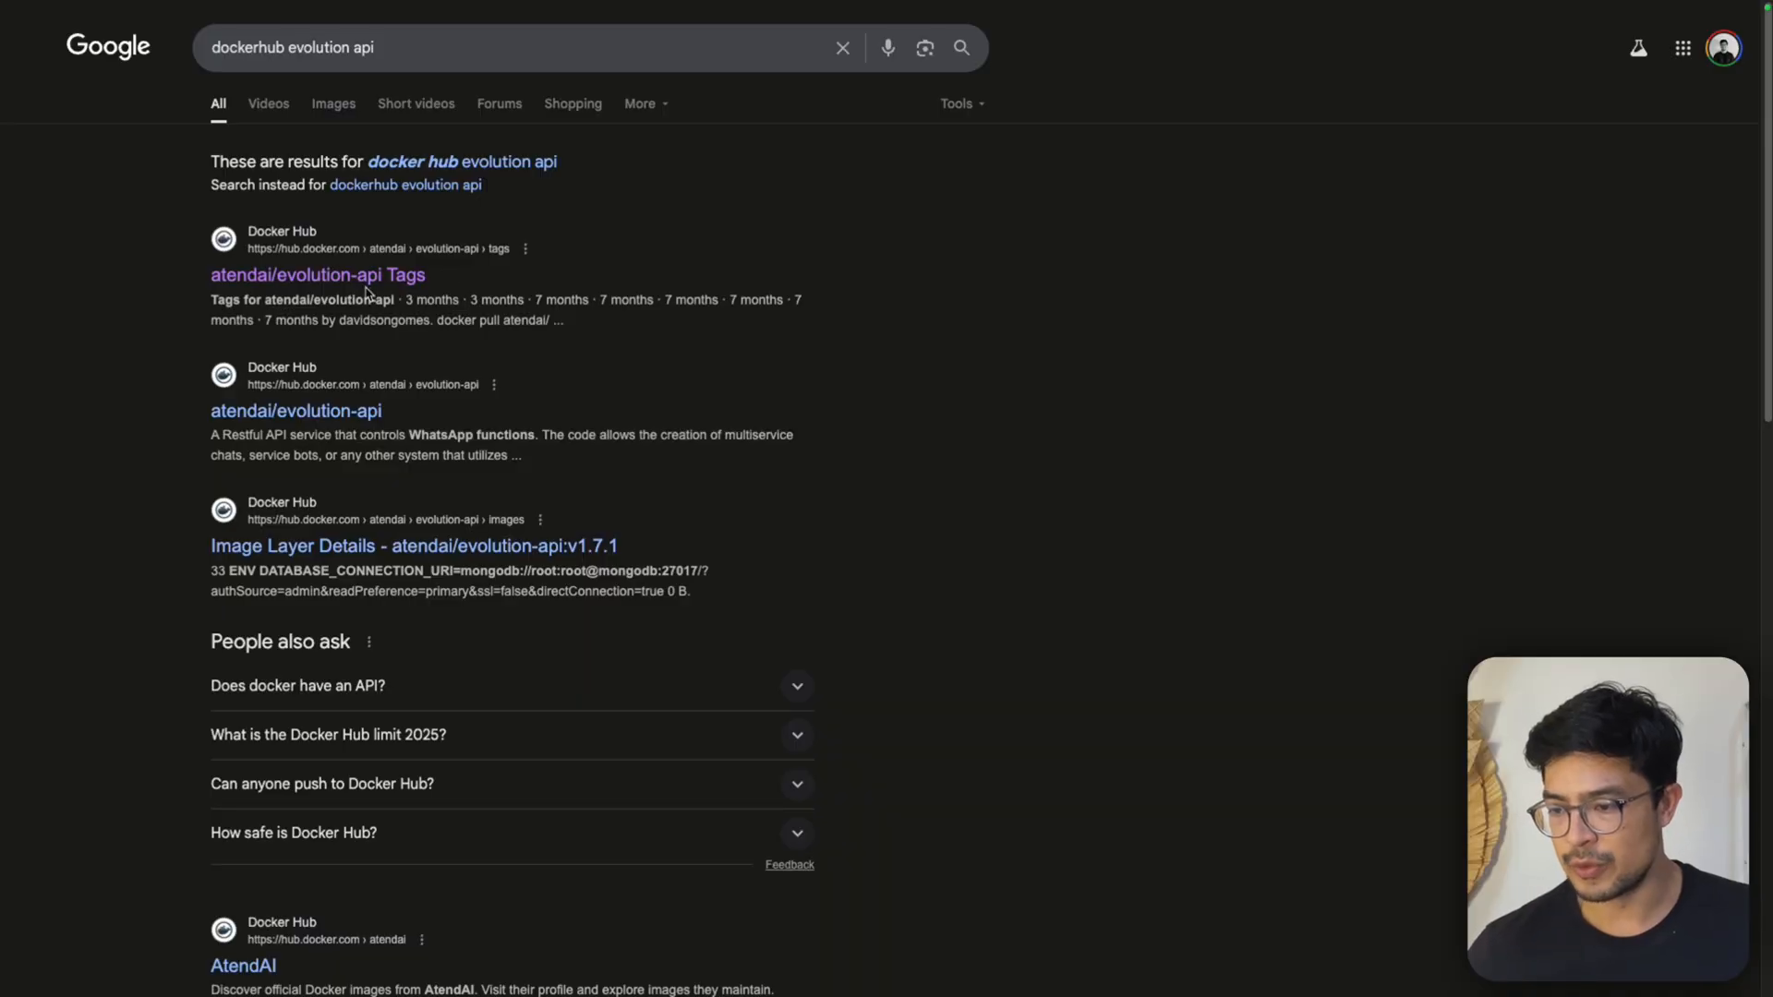
pyautogui.click(367, 279)
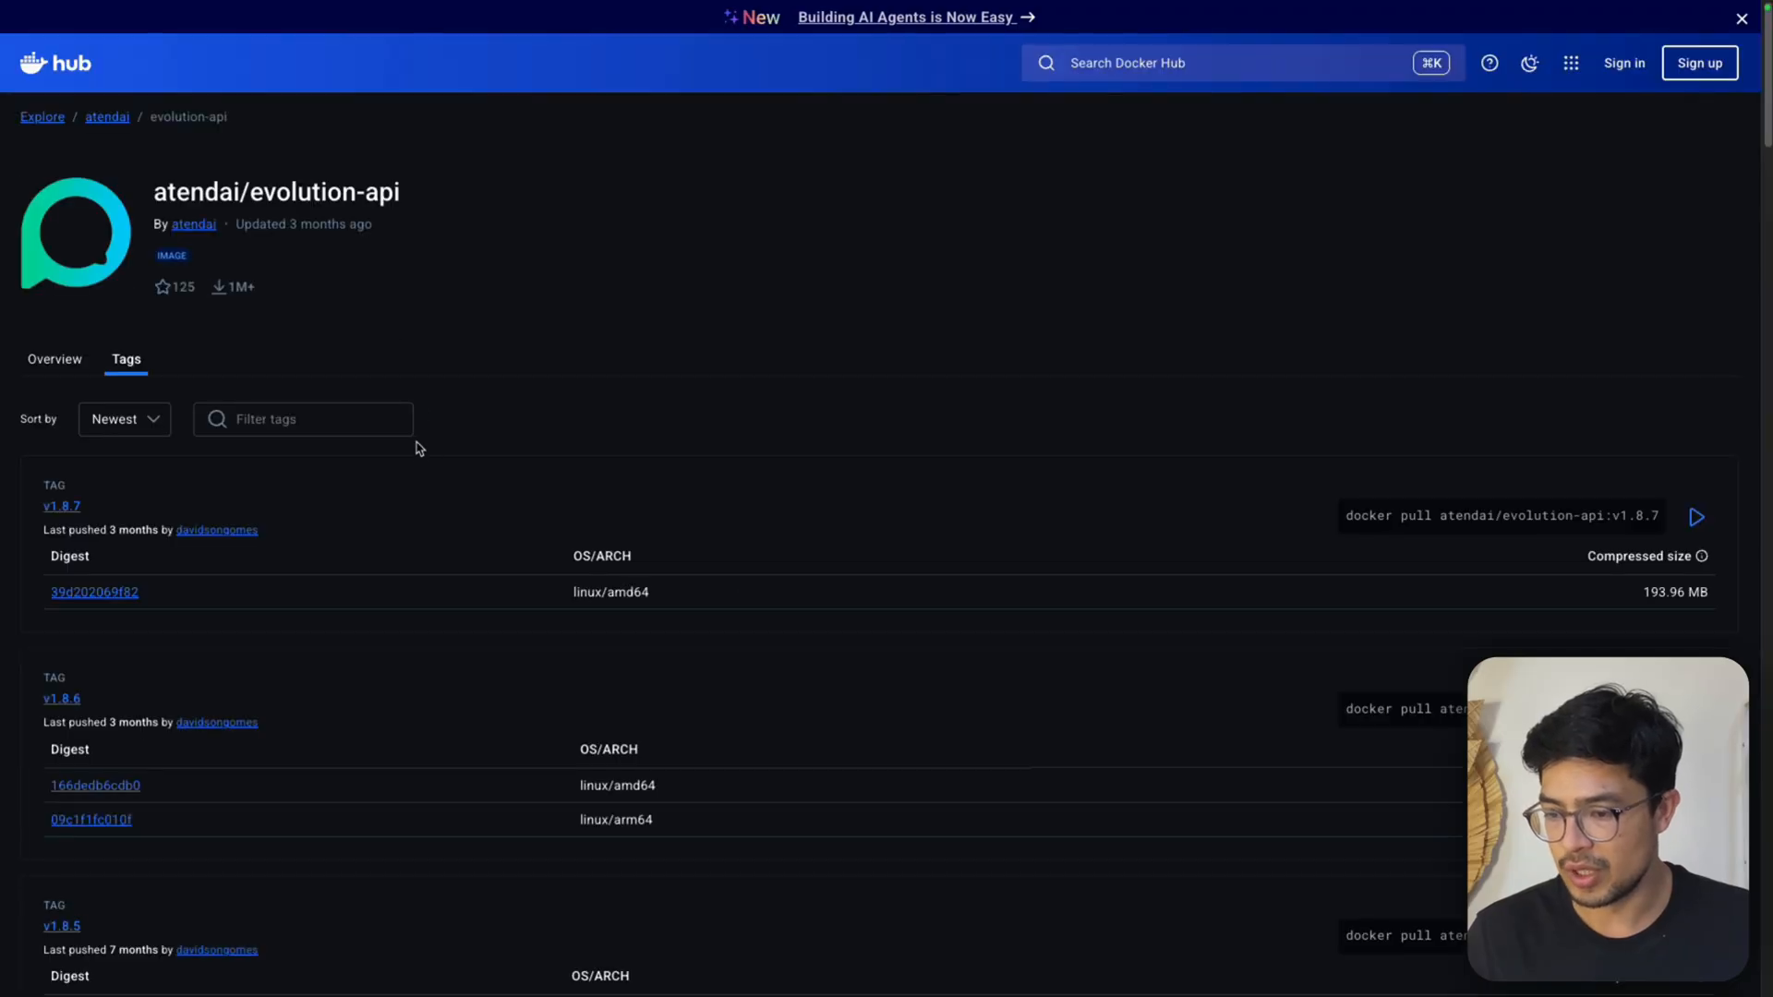
# Examine the available version tags of the atendai/evolution-api image, including v2.2.3
pyautogui.scroll(-10, 419, 448)
pyautogui.scroll(1, 286, 489)
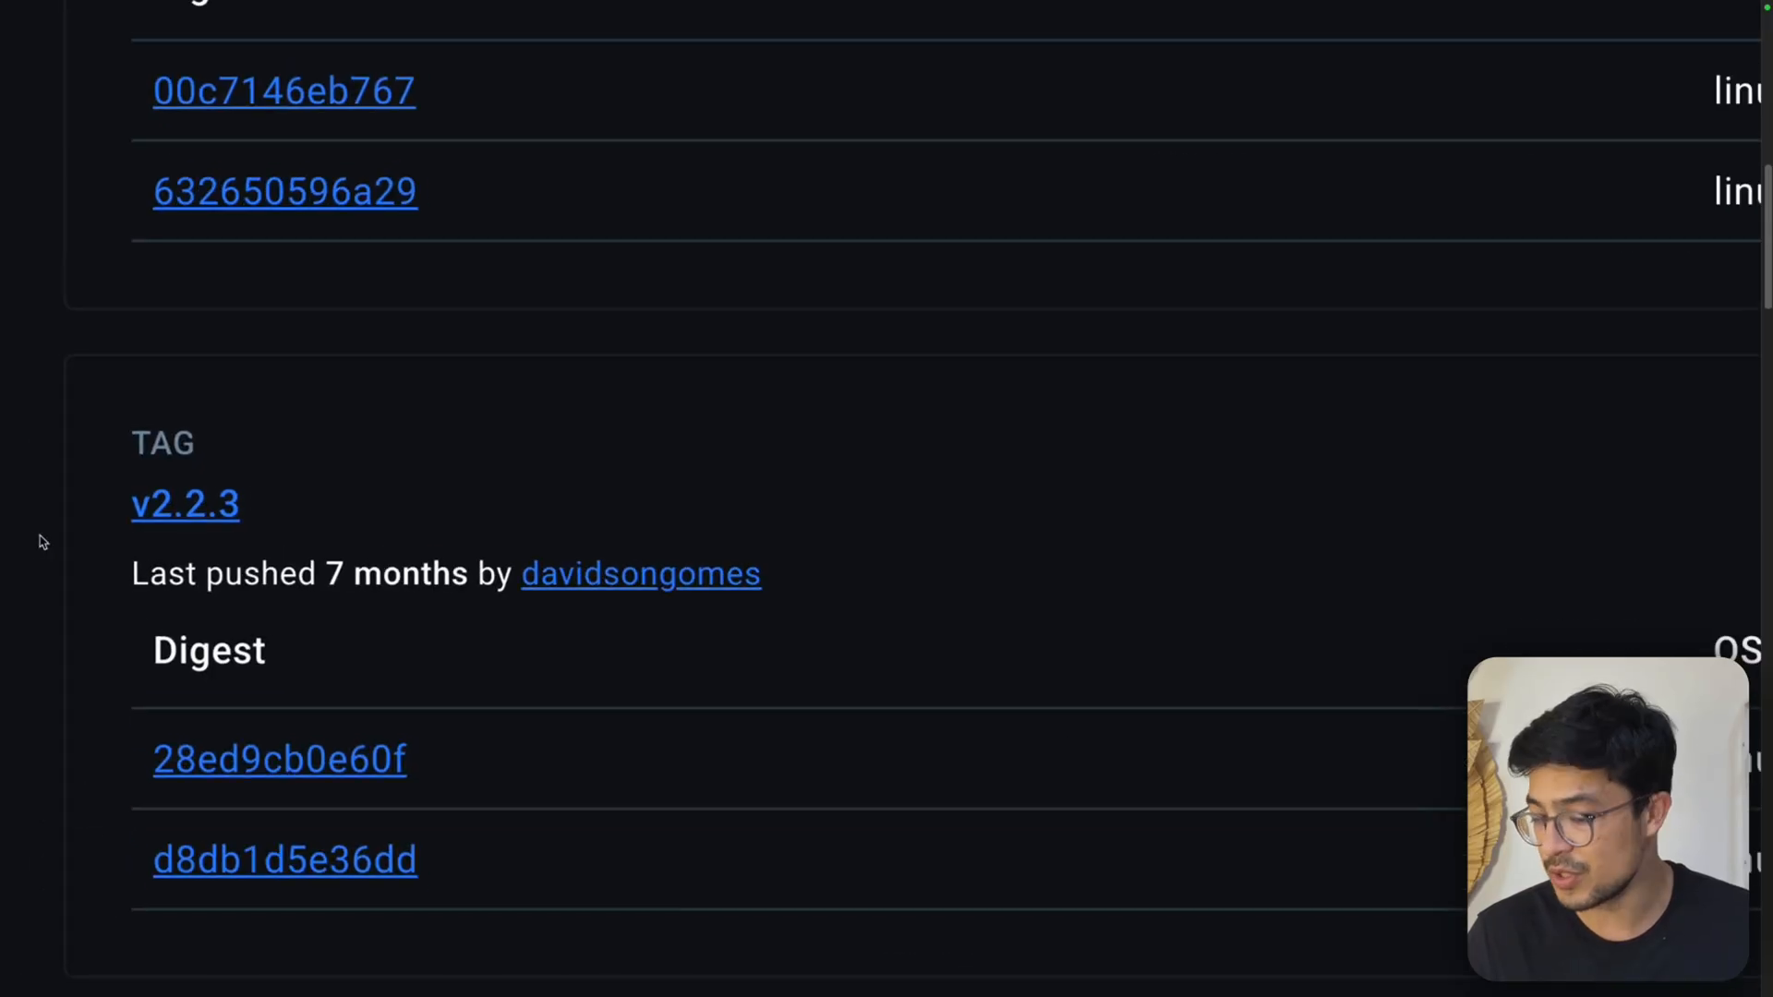
pyautogui.moveTo(441, 5)
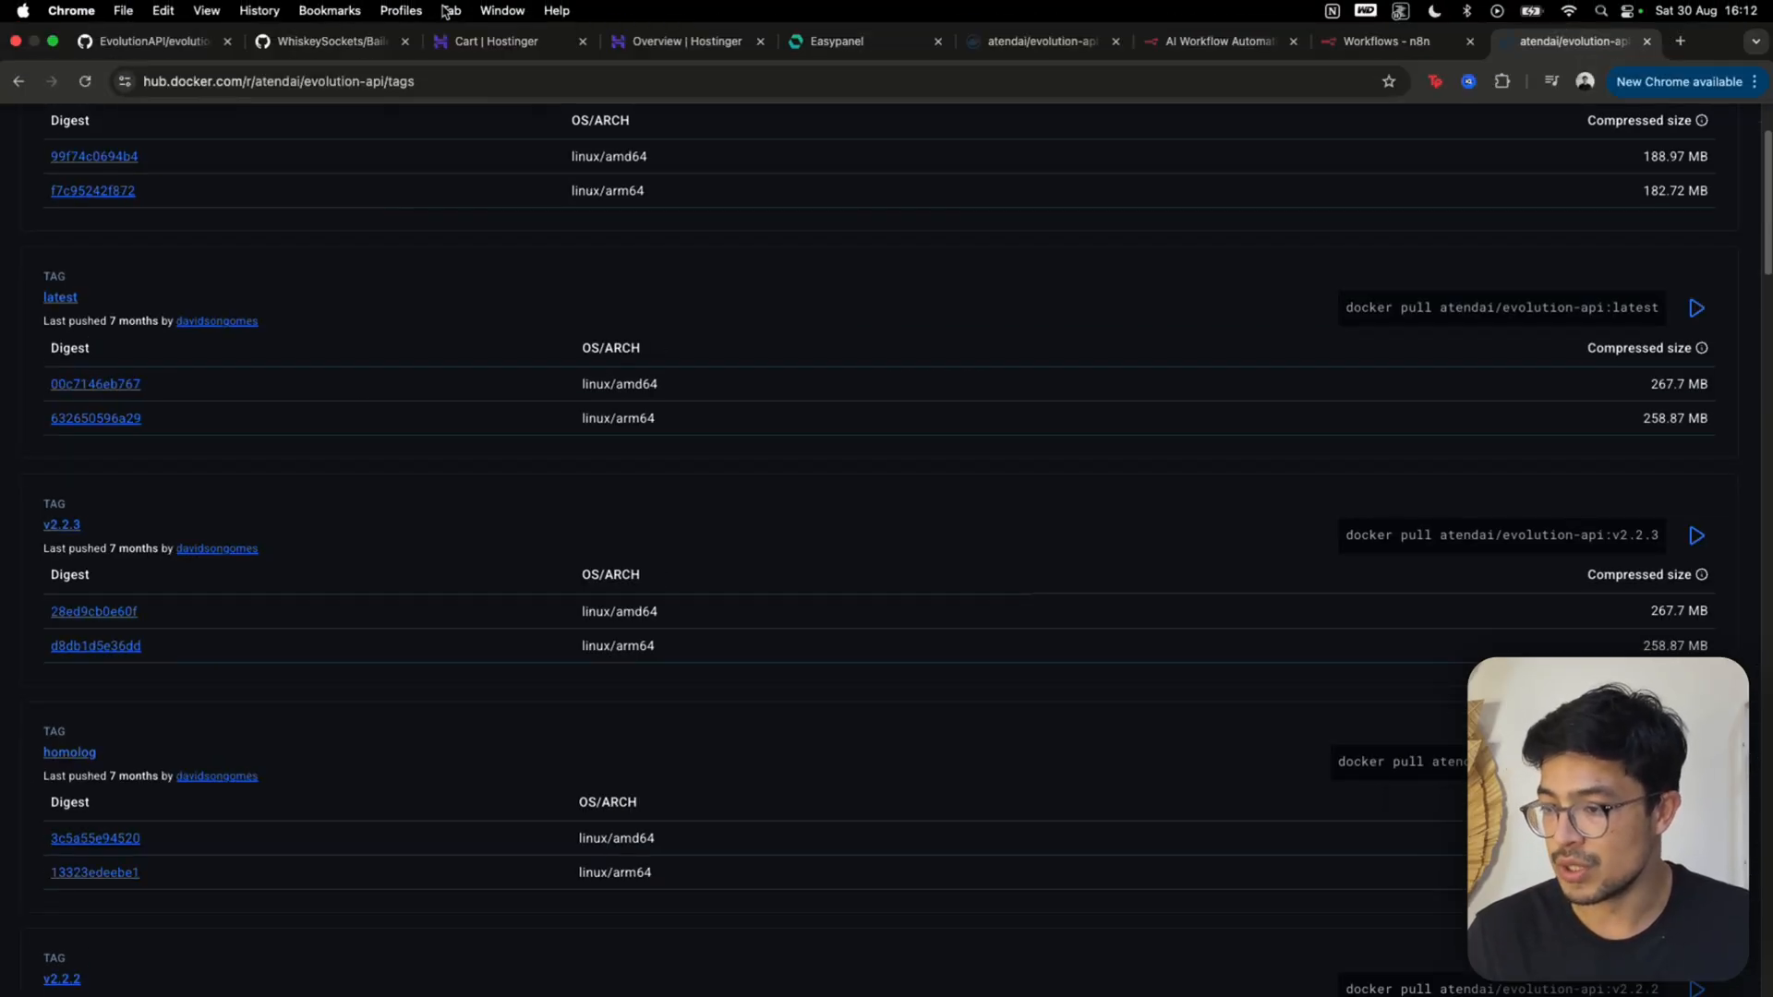
# Back in Easypanel, create the evolution-api service from the image atendai/evolution-api:v2.2.3 and go to its project
pyautogui.click(841, 51)
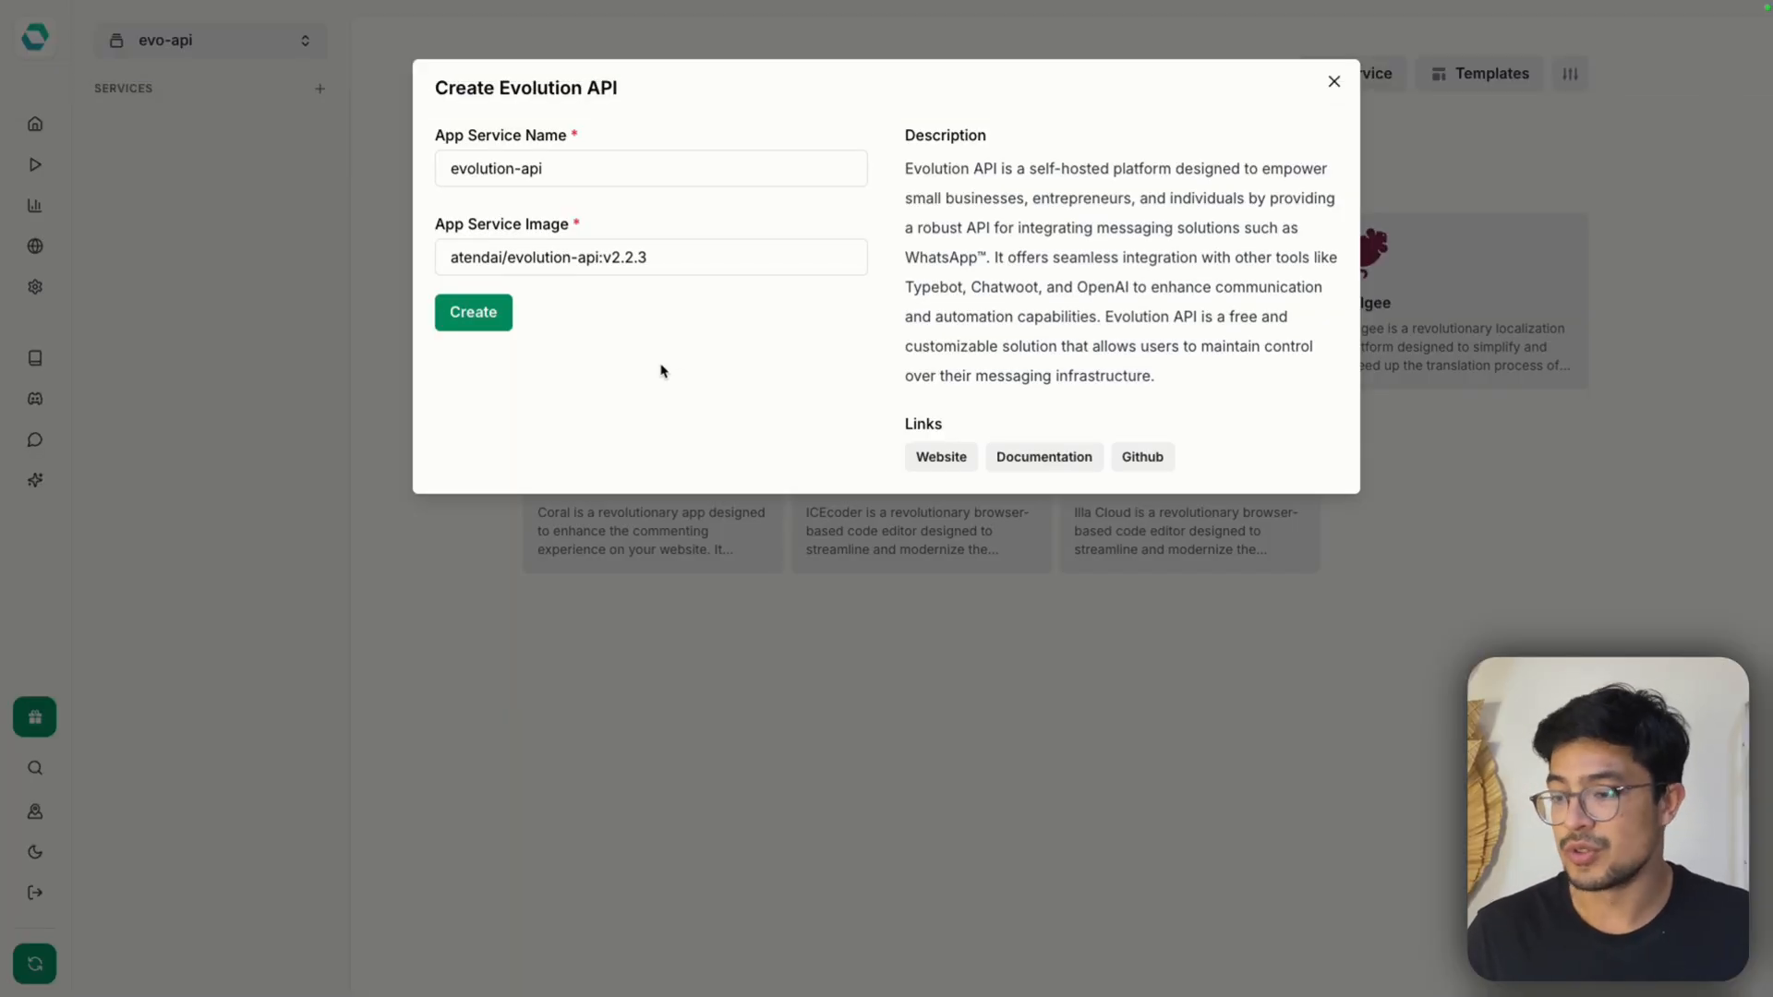
pyautogui.click(471, 314)
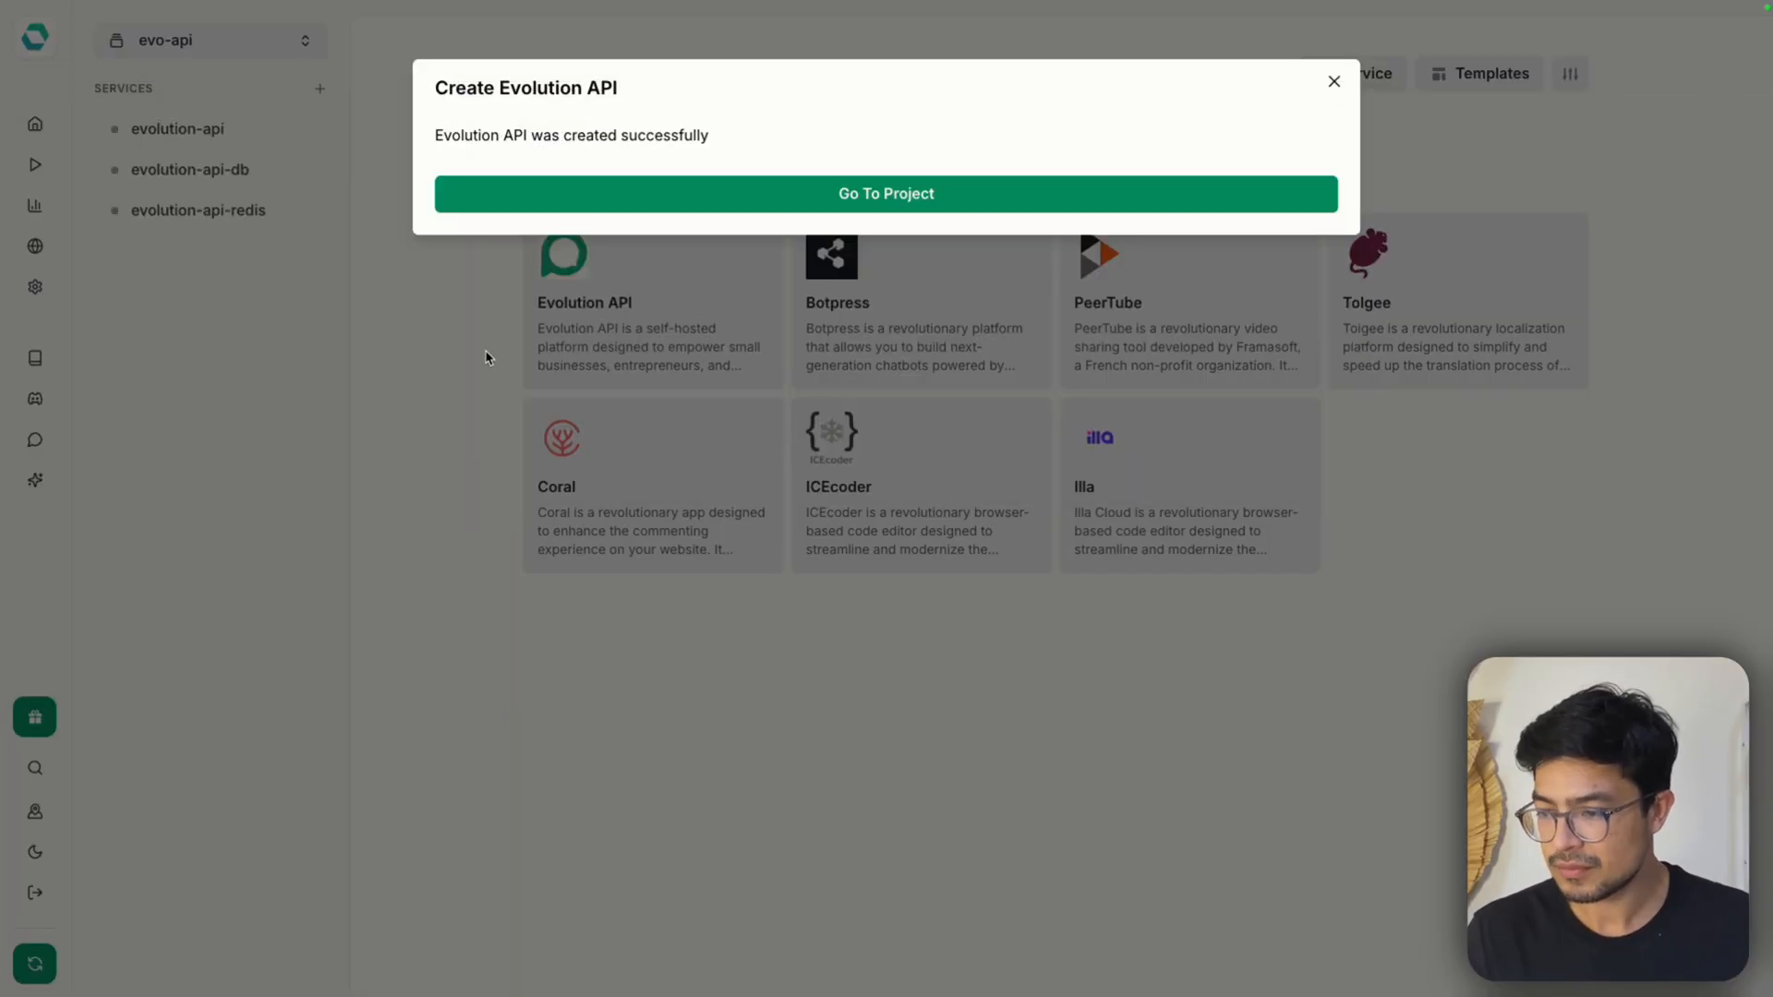
pyautogui.click(607, 196)
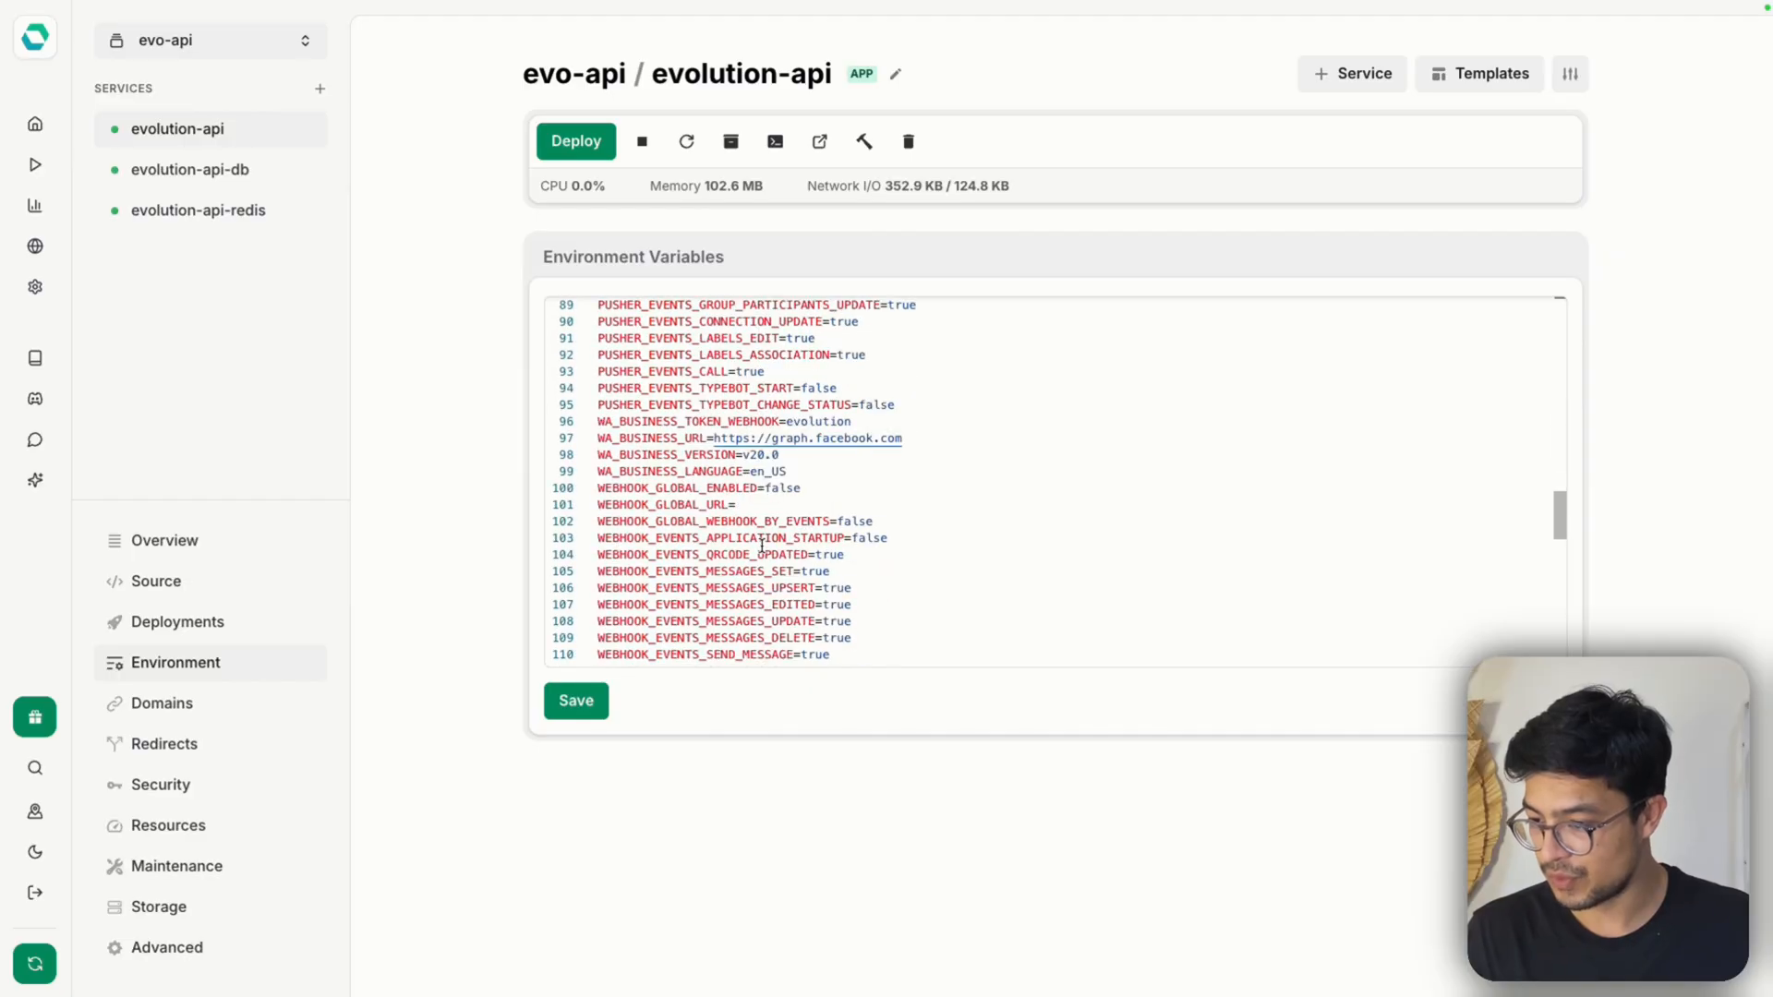
# Examine the evolution-api service's environment variables down to the end of the list and highlight the AUTHENTICATION_API_KEY value
pyautogui.scroll(-5, 759, 551)
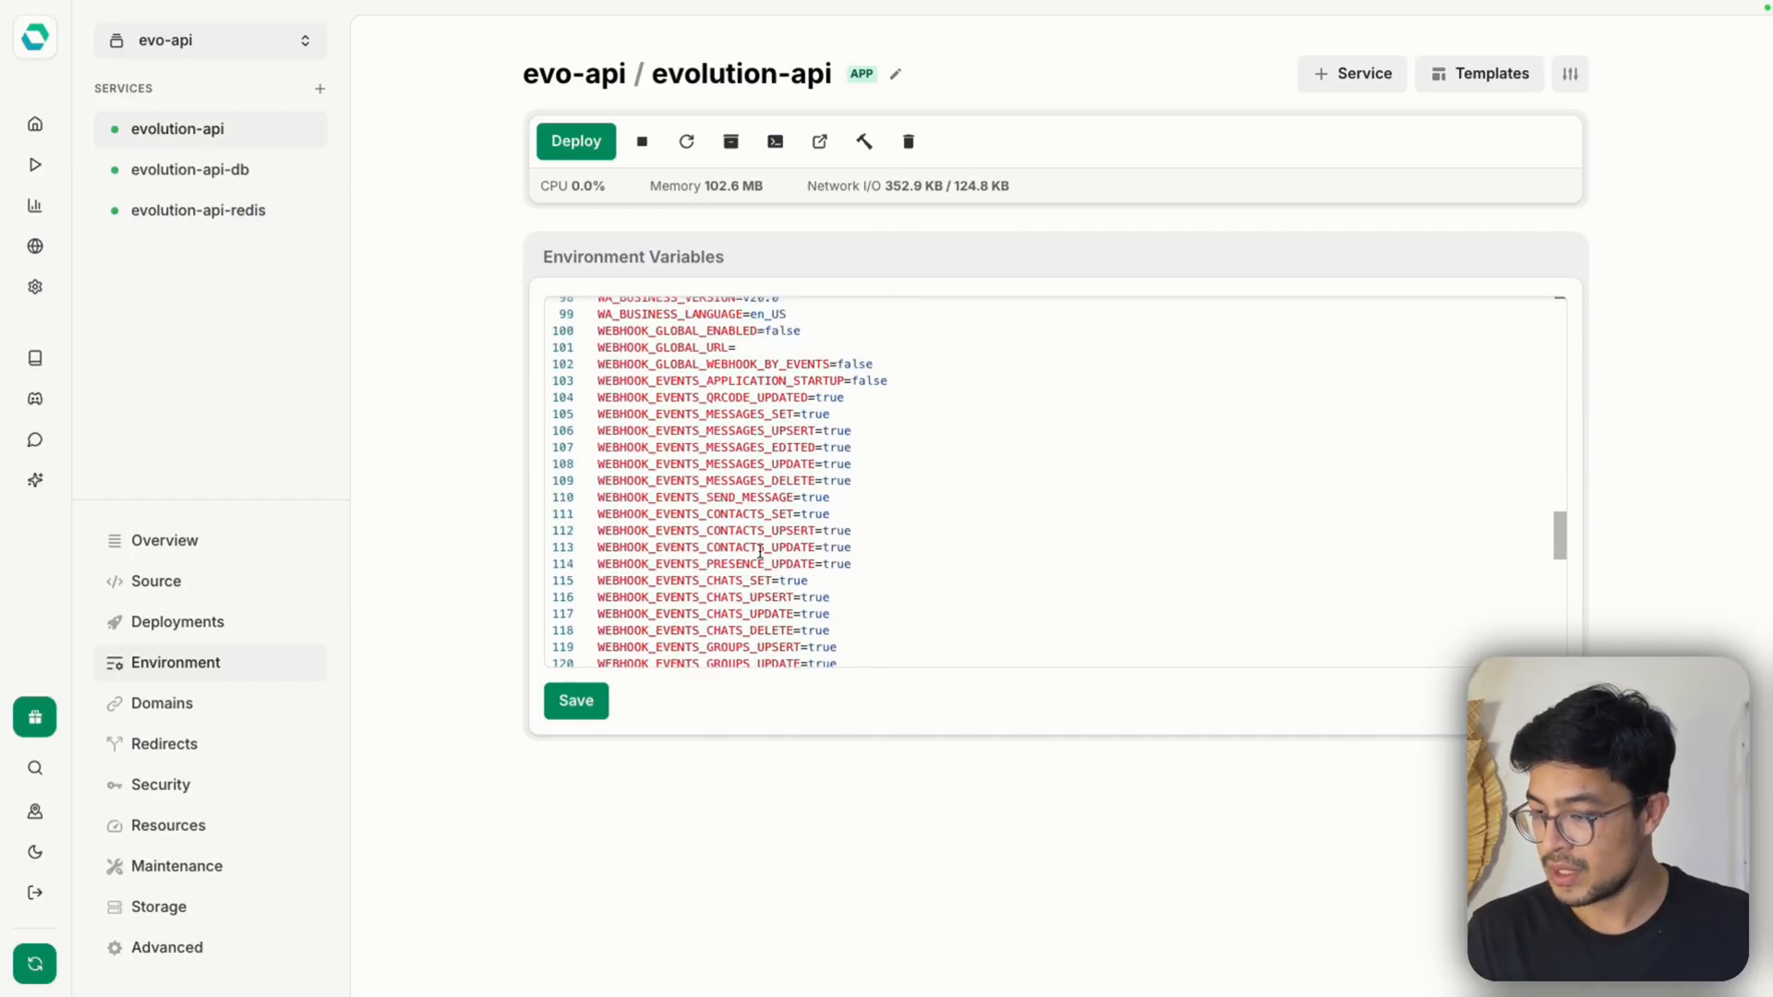
pyautogui.scroll(-9, 758, 551)
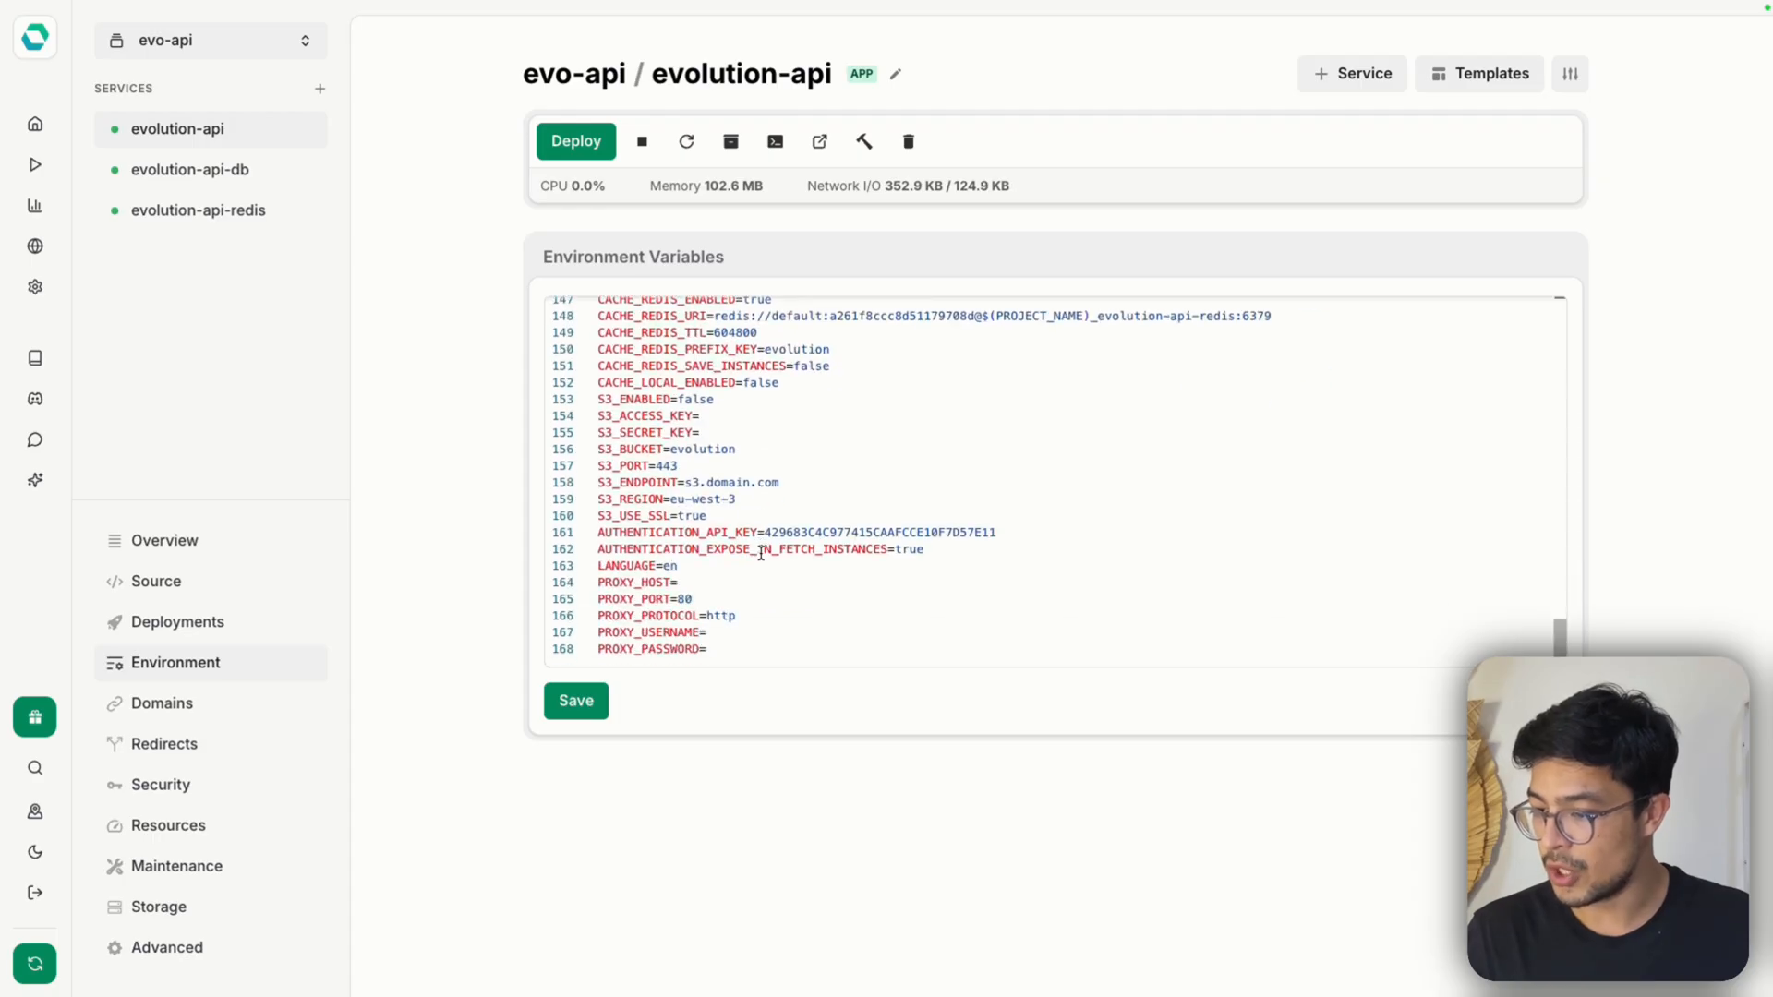
pyautogui.scroll(3, 781, 565)
pyautogui.scroll(-3, 804, 578)
pyautogui.scroll(3, 819, 606)
pyautogui.scroll(-1, 803, 646)
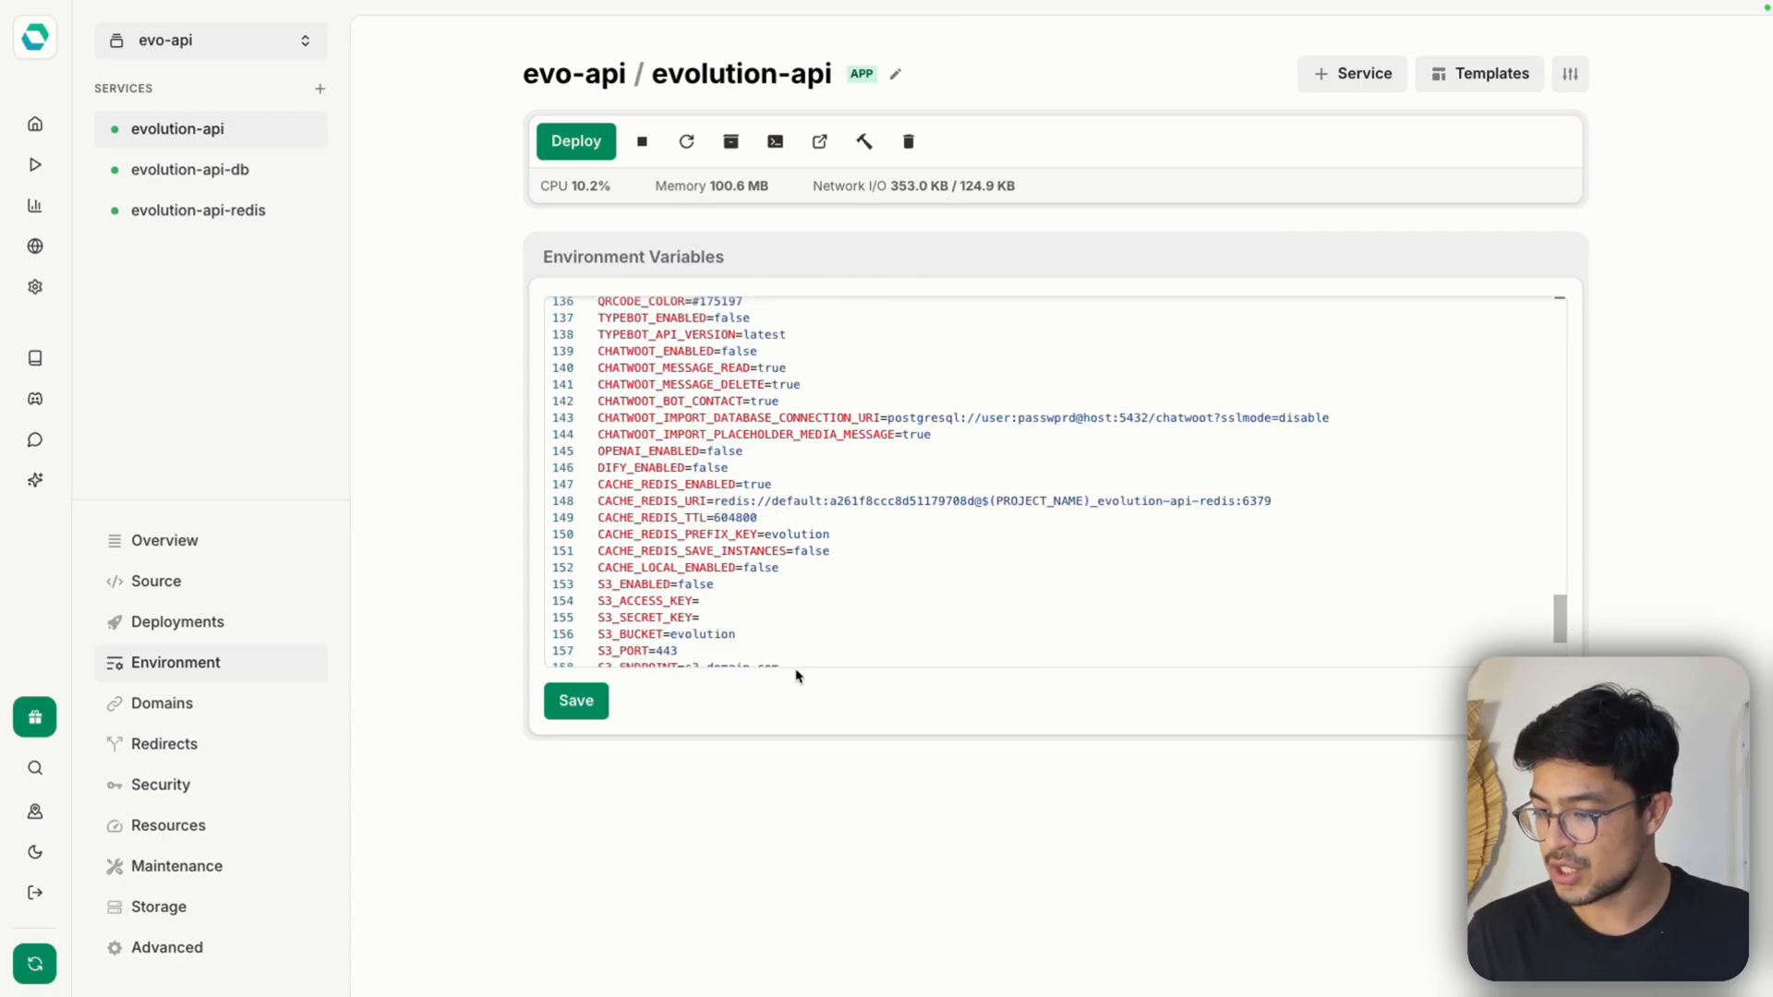
pyautogui.scroll(-2, 772, 542)
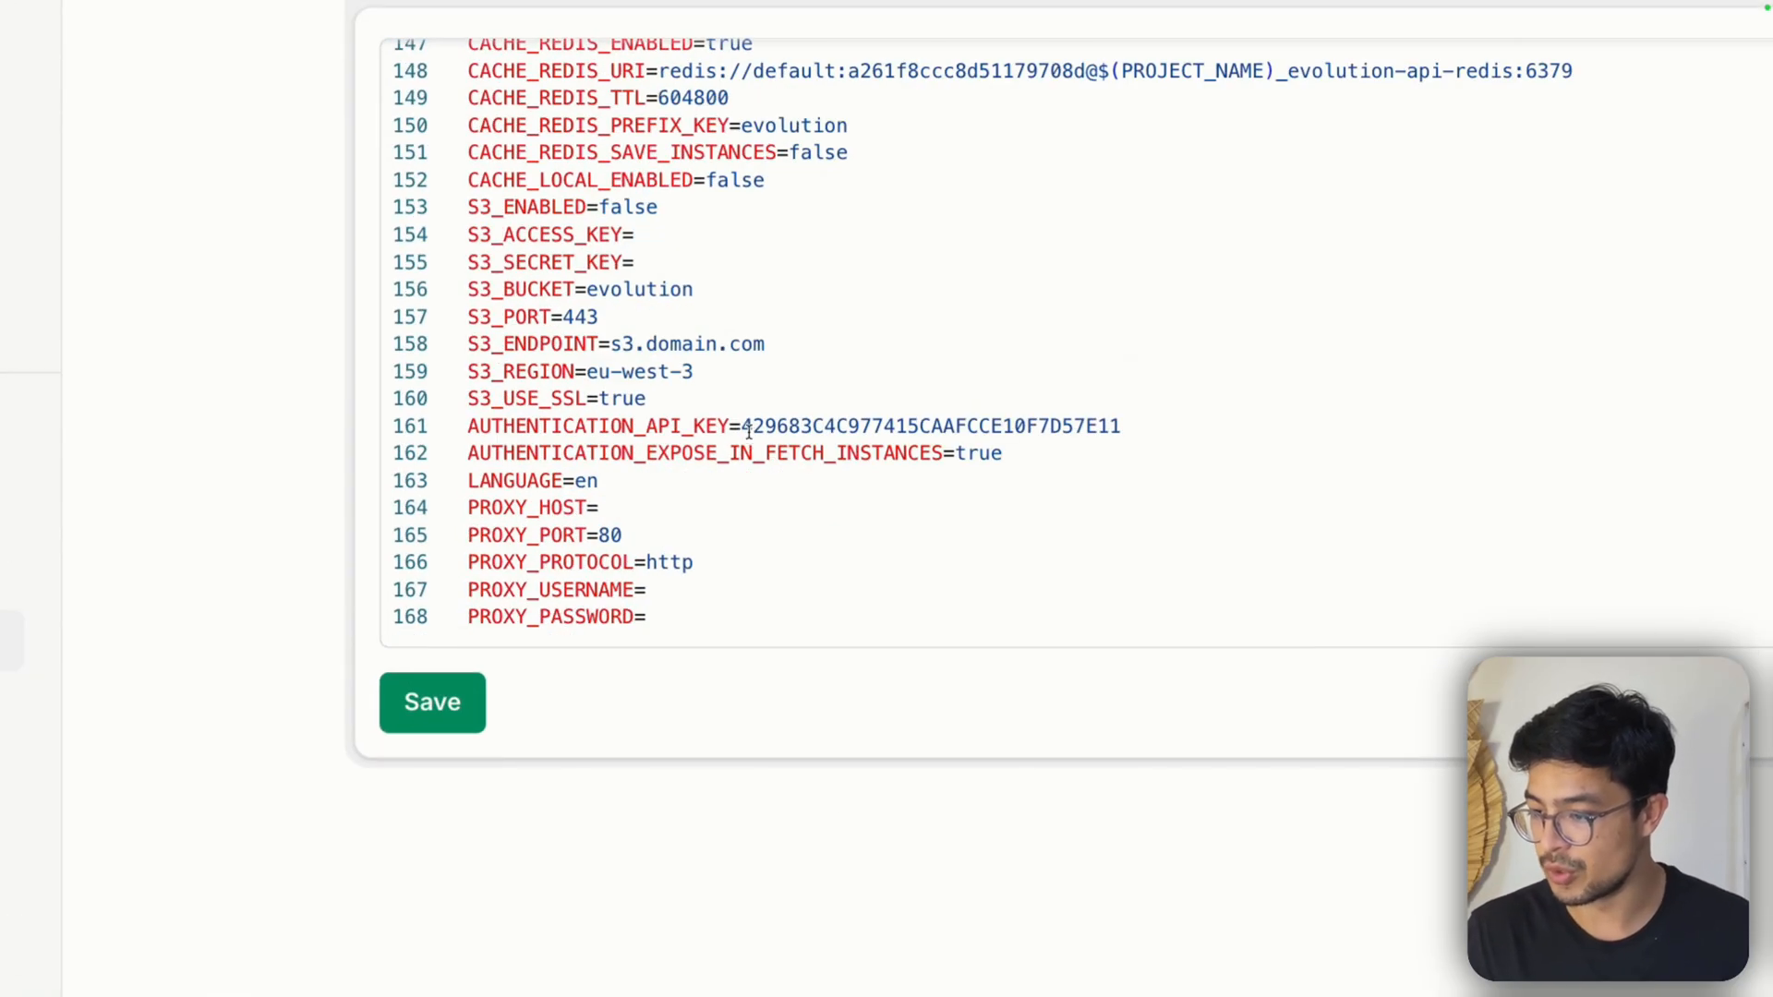
pyautogui.moveTo(744, 427)
pyautogui.mouseDown()
pyautogui.moveTo(1122, 424)
pyautogui.moveTo(748, 430)
pyautogui.mouseUp()
pyautogui.click(1130, 427)
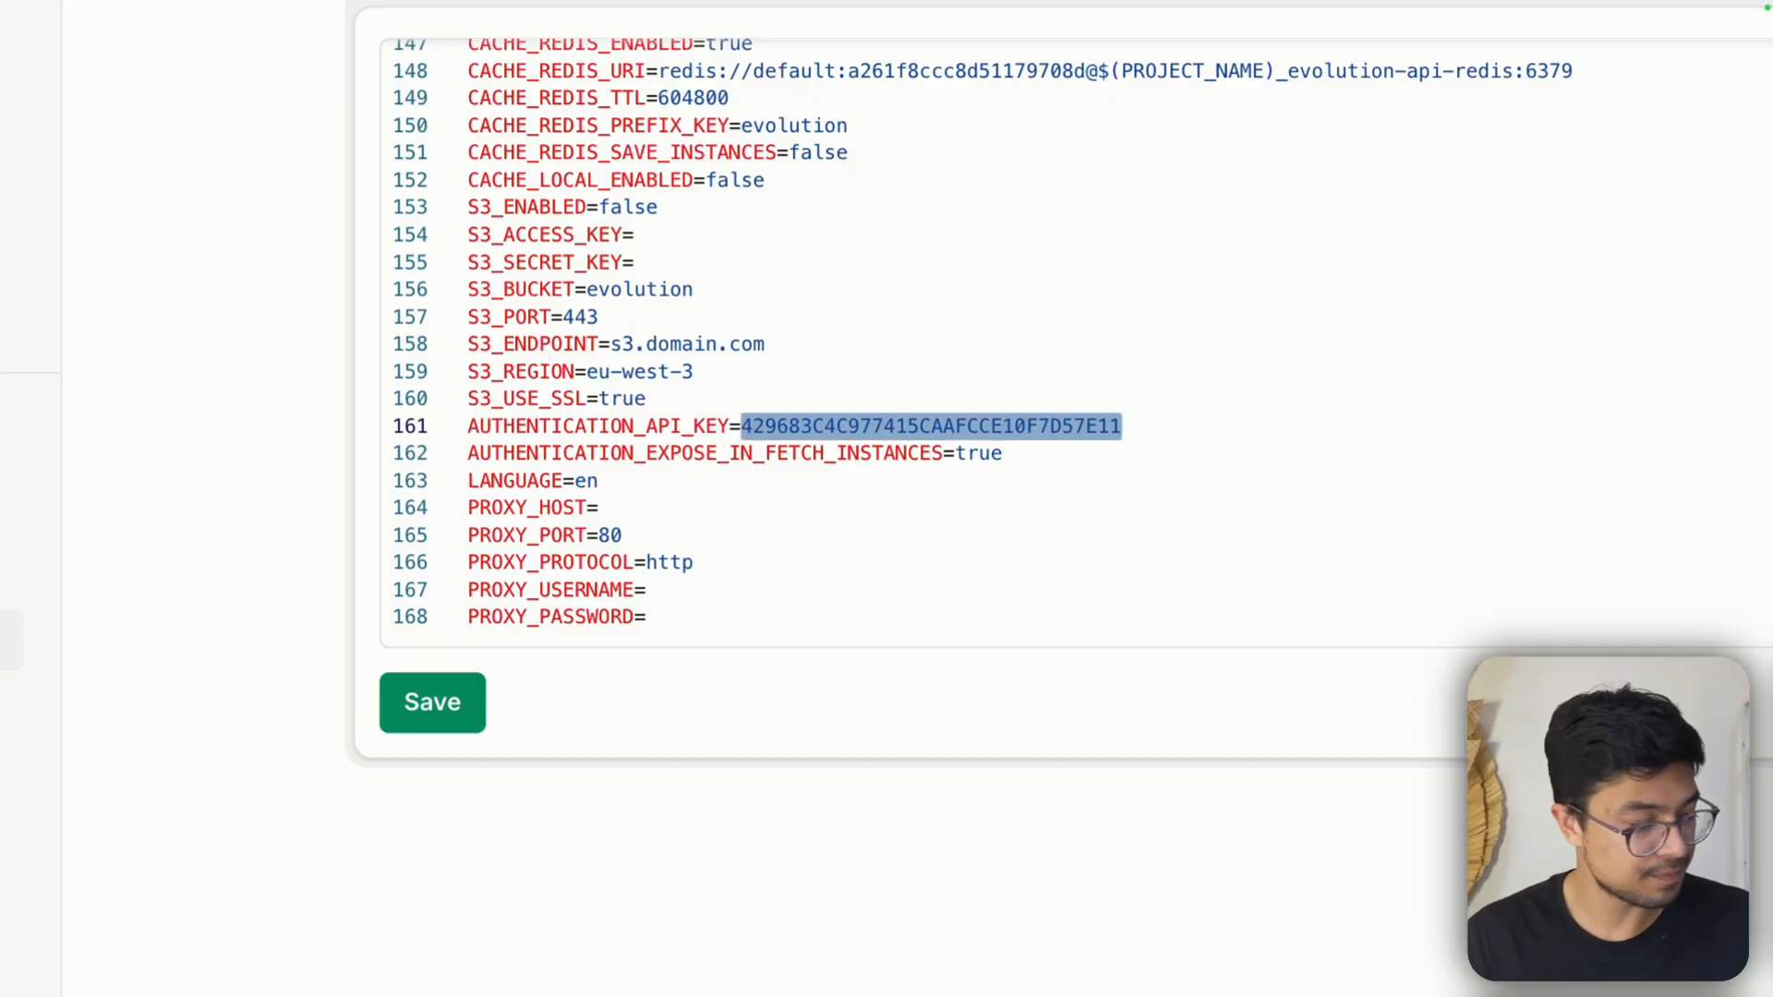
pyautogui.click(807, 581)
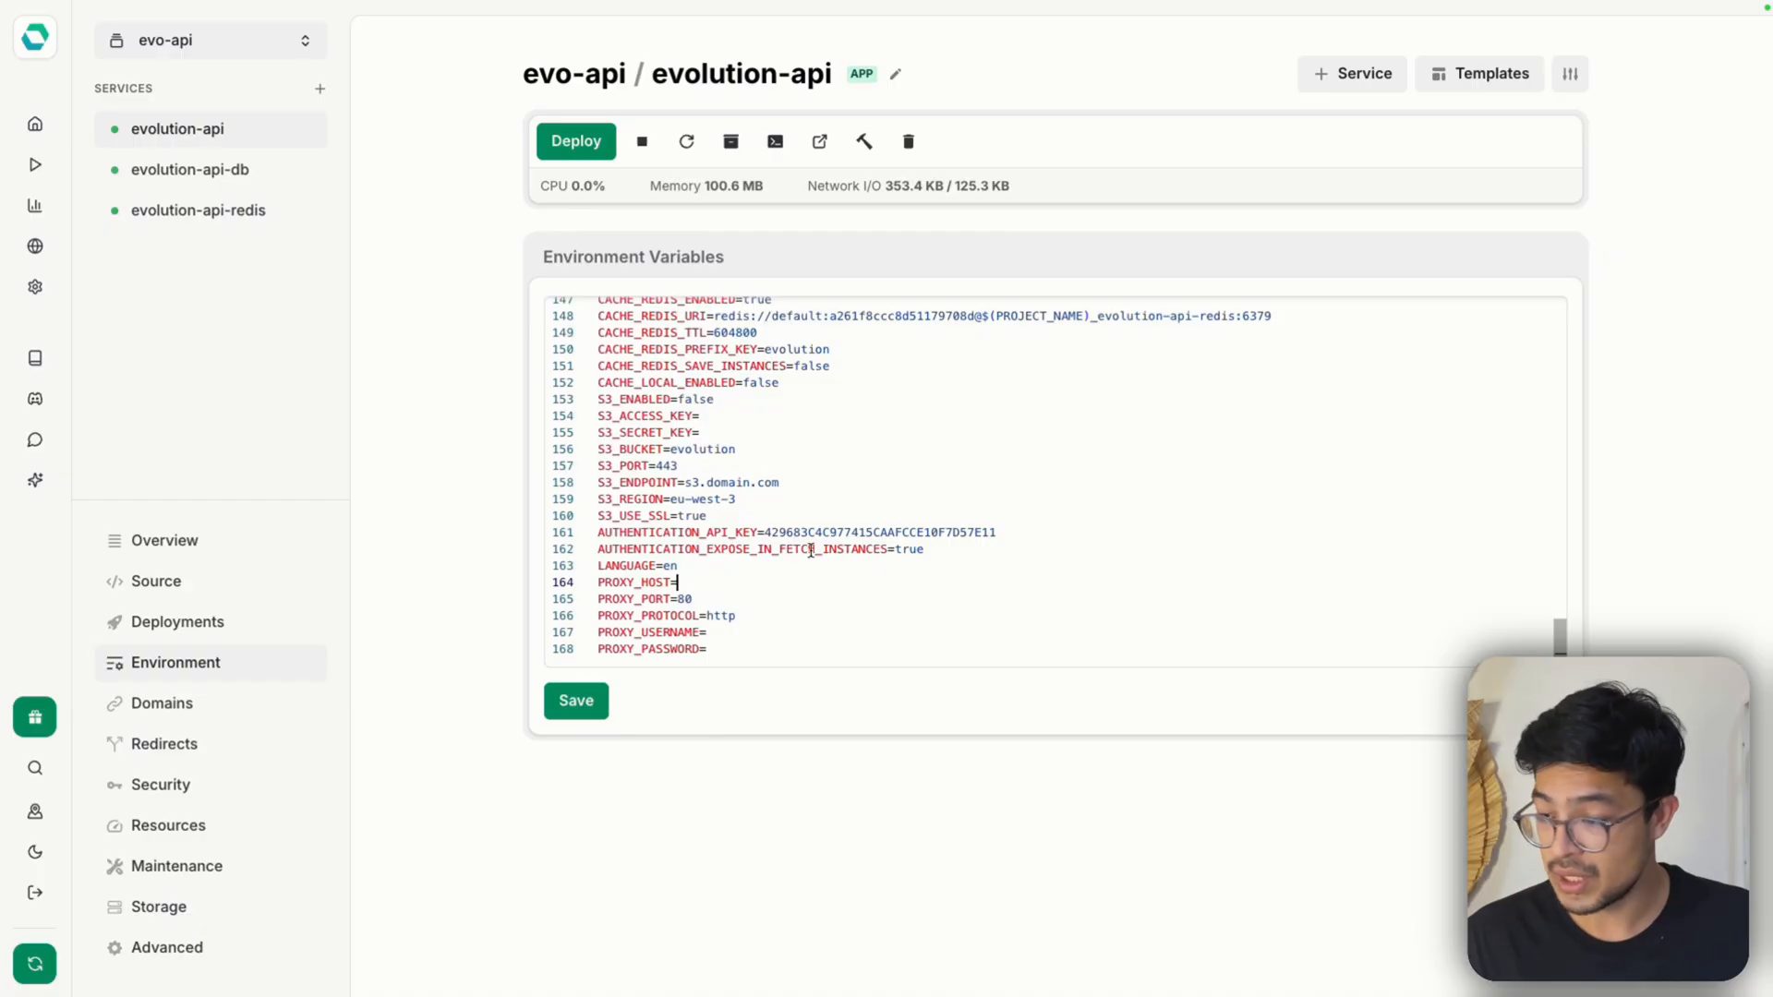
# Set CONFIG_SESSION_PHONE_VERSION to 2.3000.1023204200 in the evolution-api service's environment variables
pyautogui.scroll(12, 810, 550)
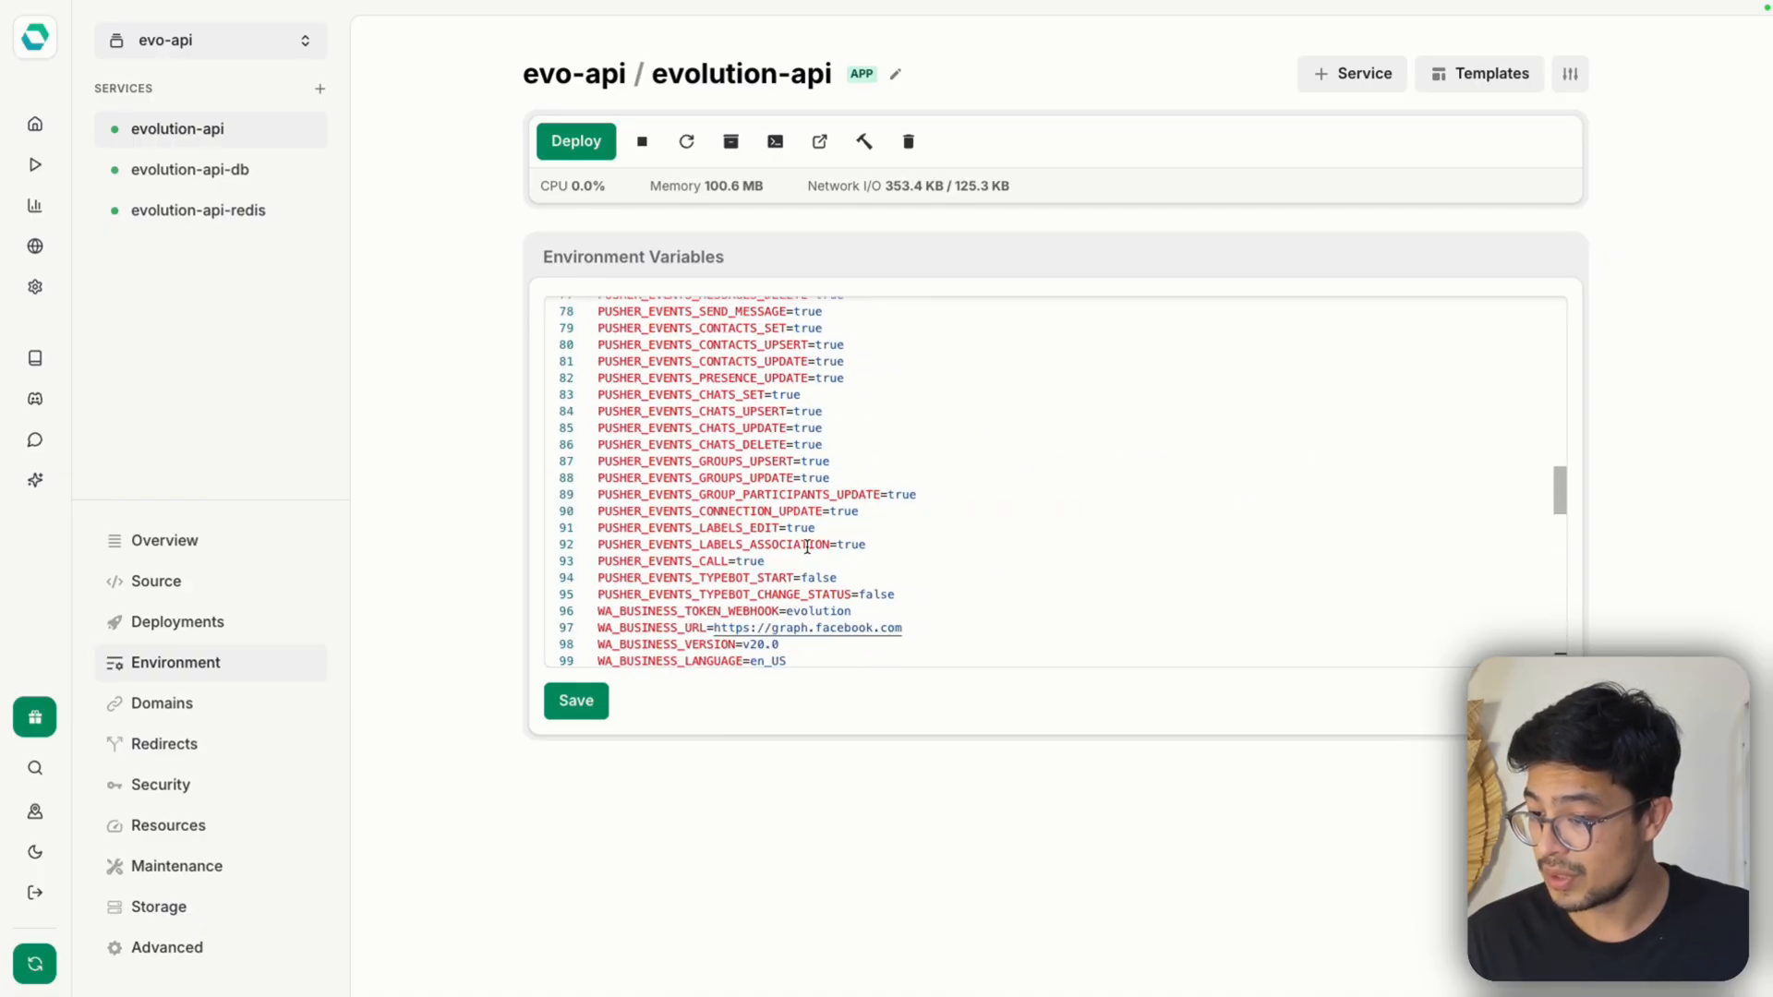
pyautogui.scroll(11, 807, 546)
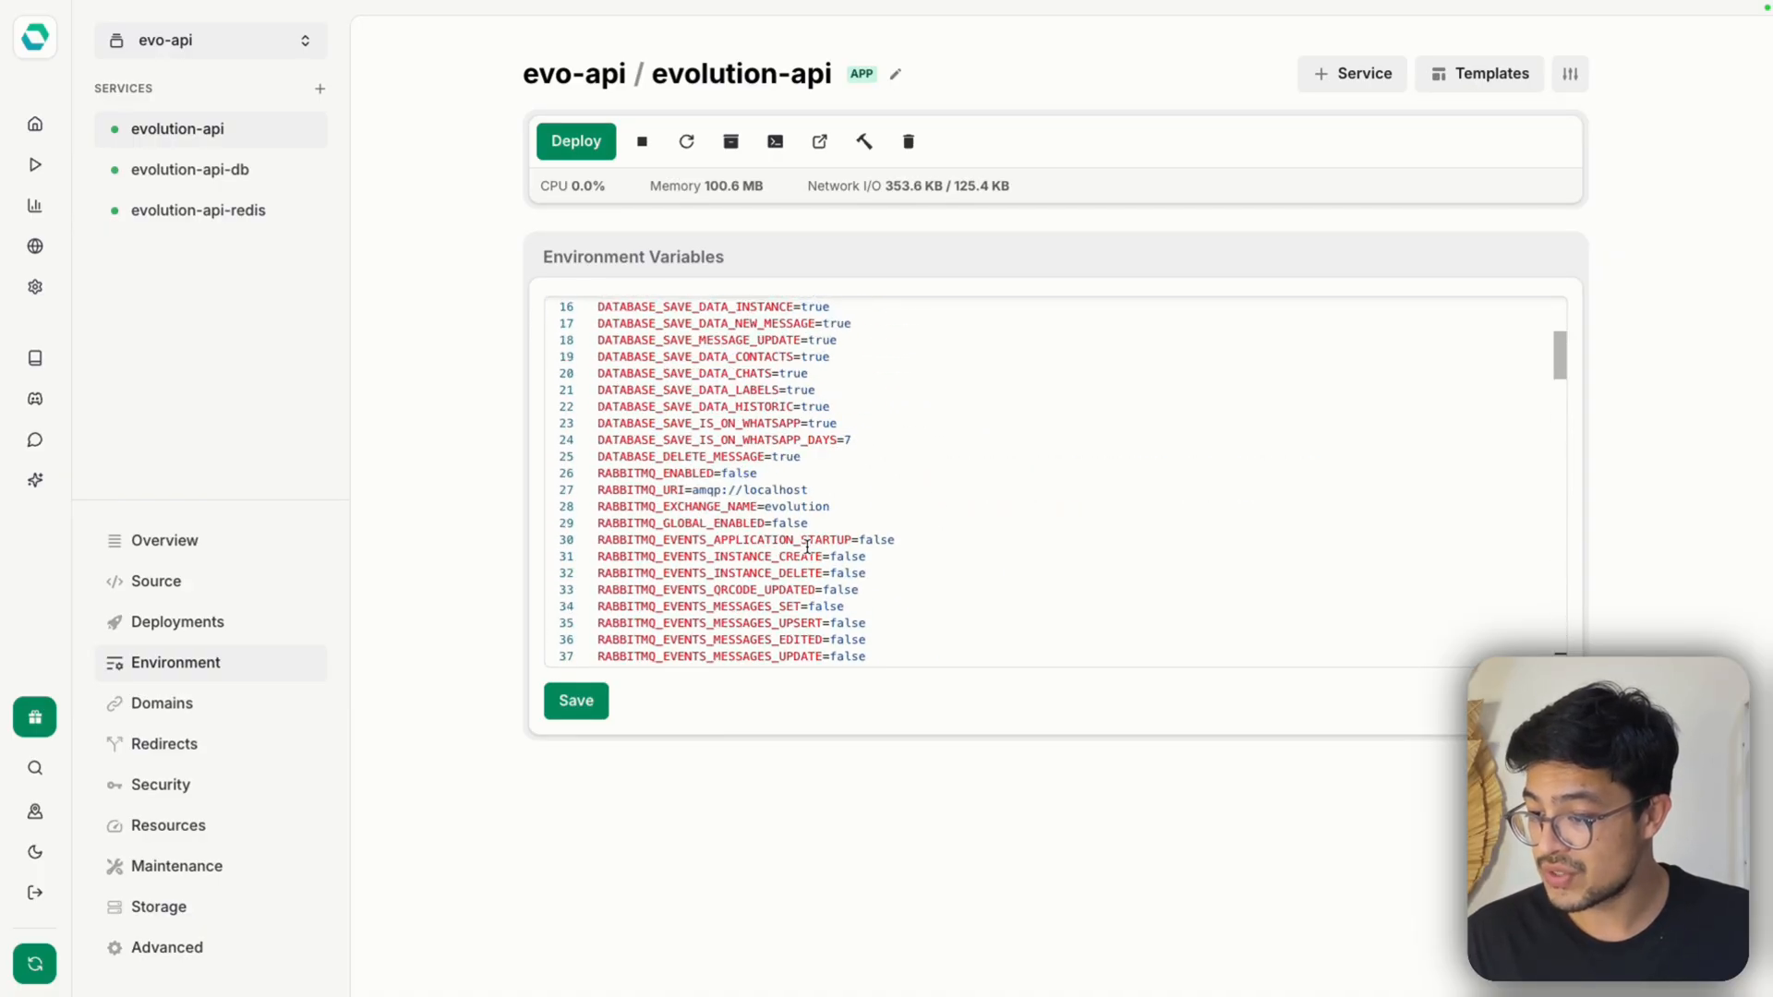
pyautogui.scroll(3, 807, 546)
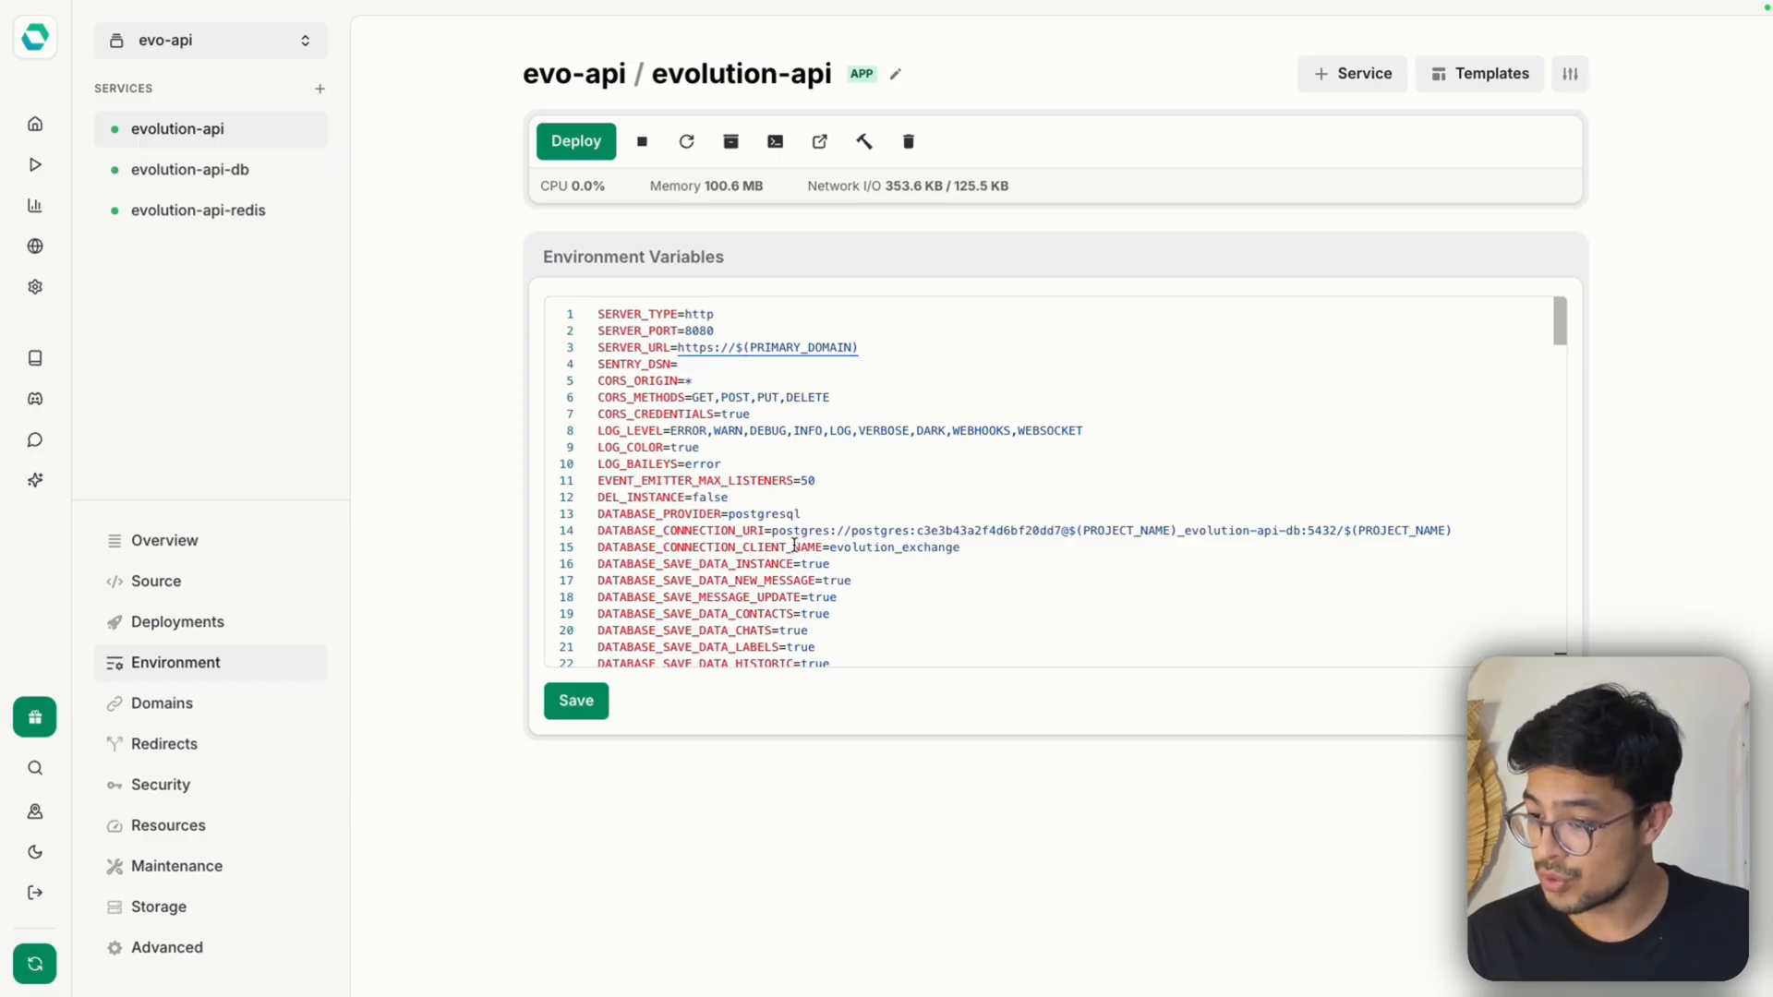
pyautogui.scroll(-20, 645, 481)
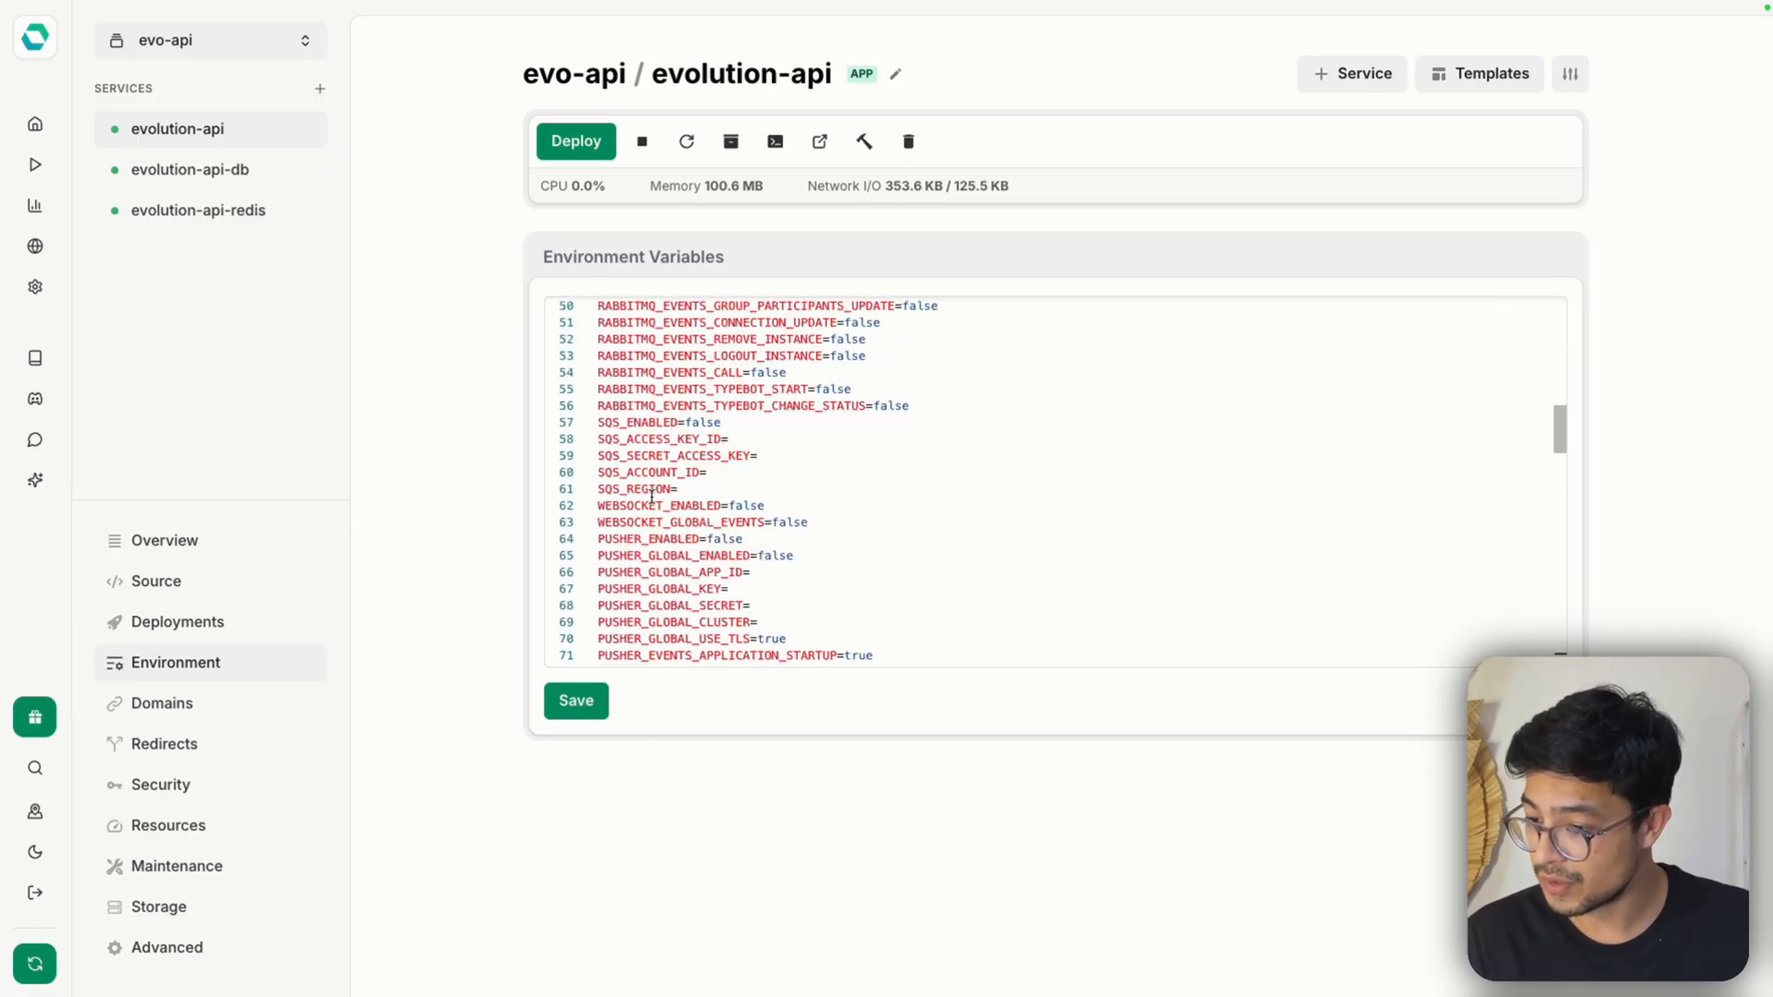
pyautogui.scroll(1, 649, 506)
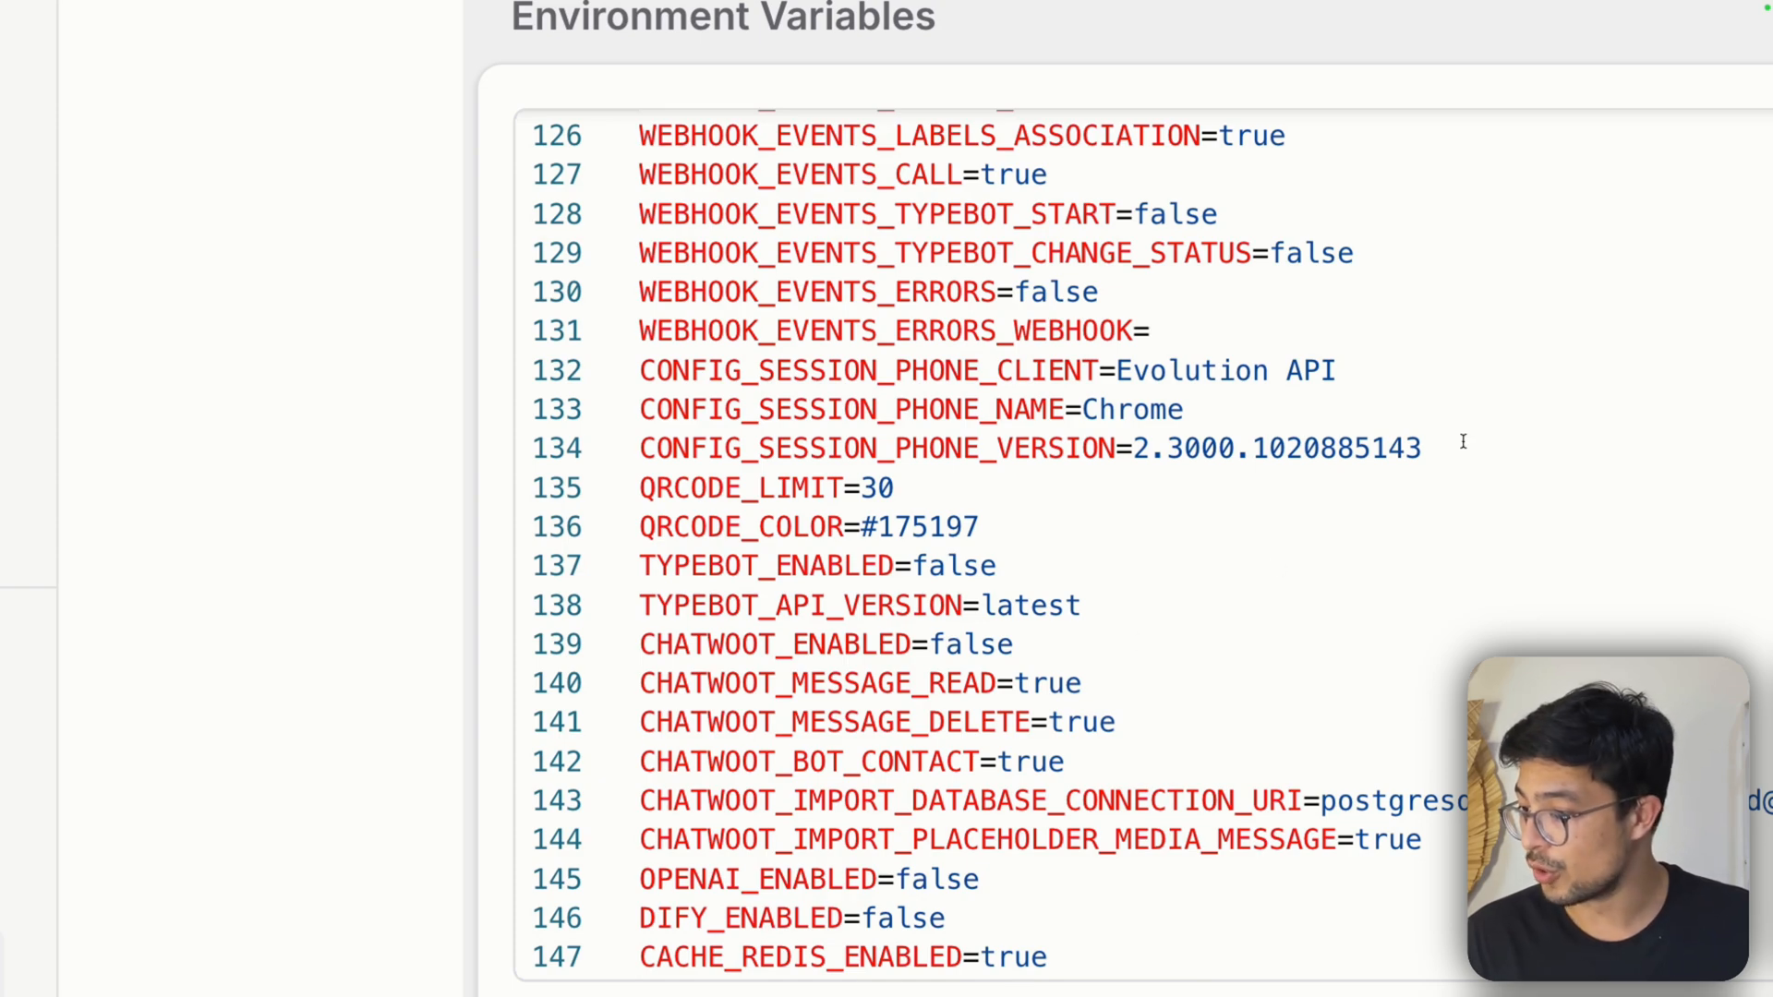
pyautogui.moveTo(1445, 446); pyautogui.dragTo(1133, 447)
pyautogui.write('2.3000.1023204200')
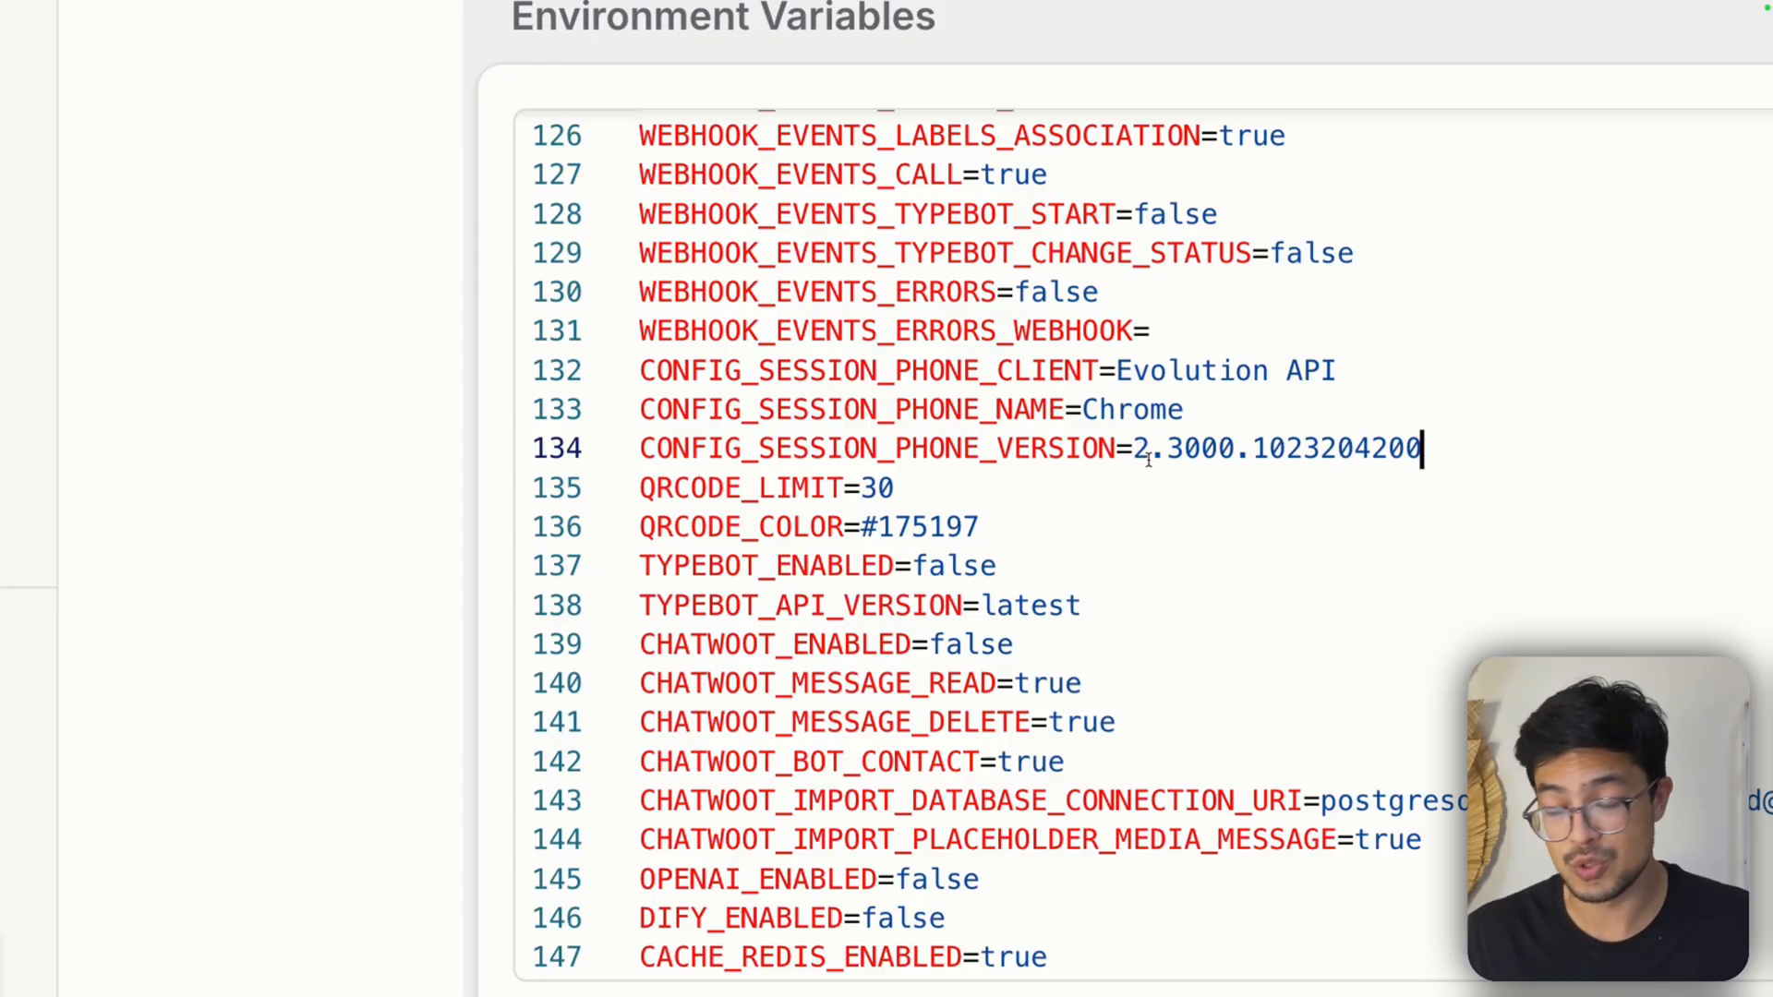
# Review the edited phone version line and save the environment variables of the evolution-api service
pyautogui.moveTo(1134, 453); pyautogui.dragTo(1440, 462)
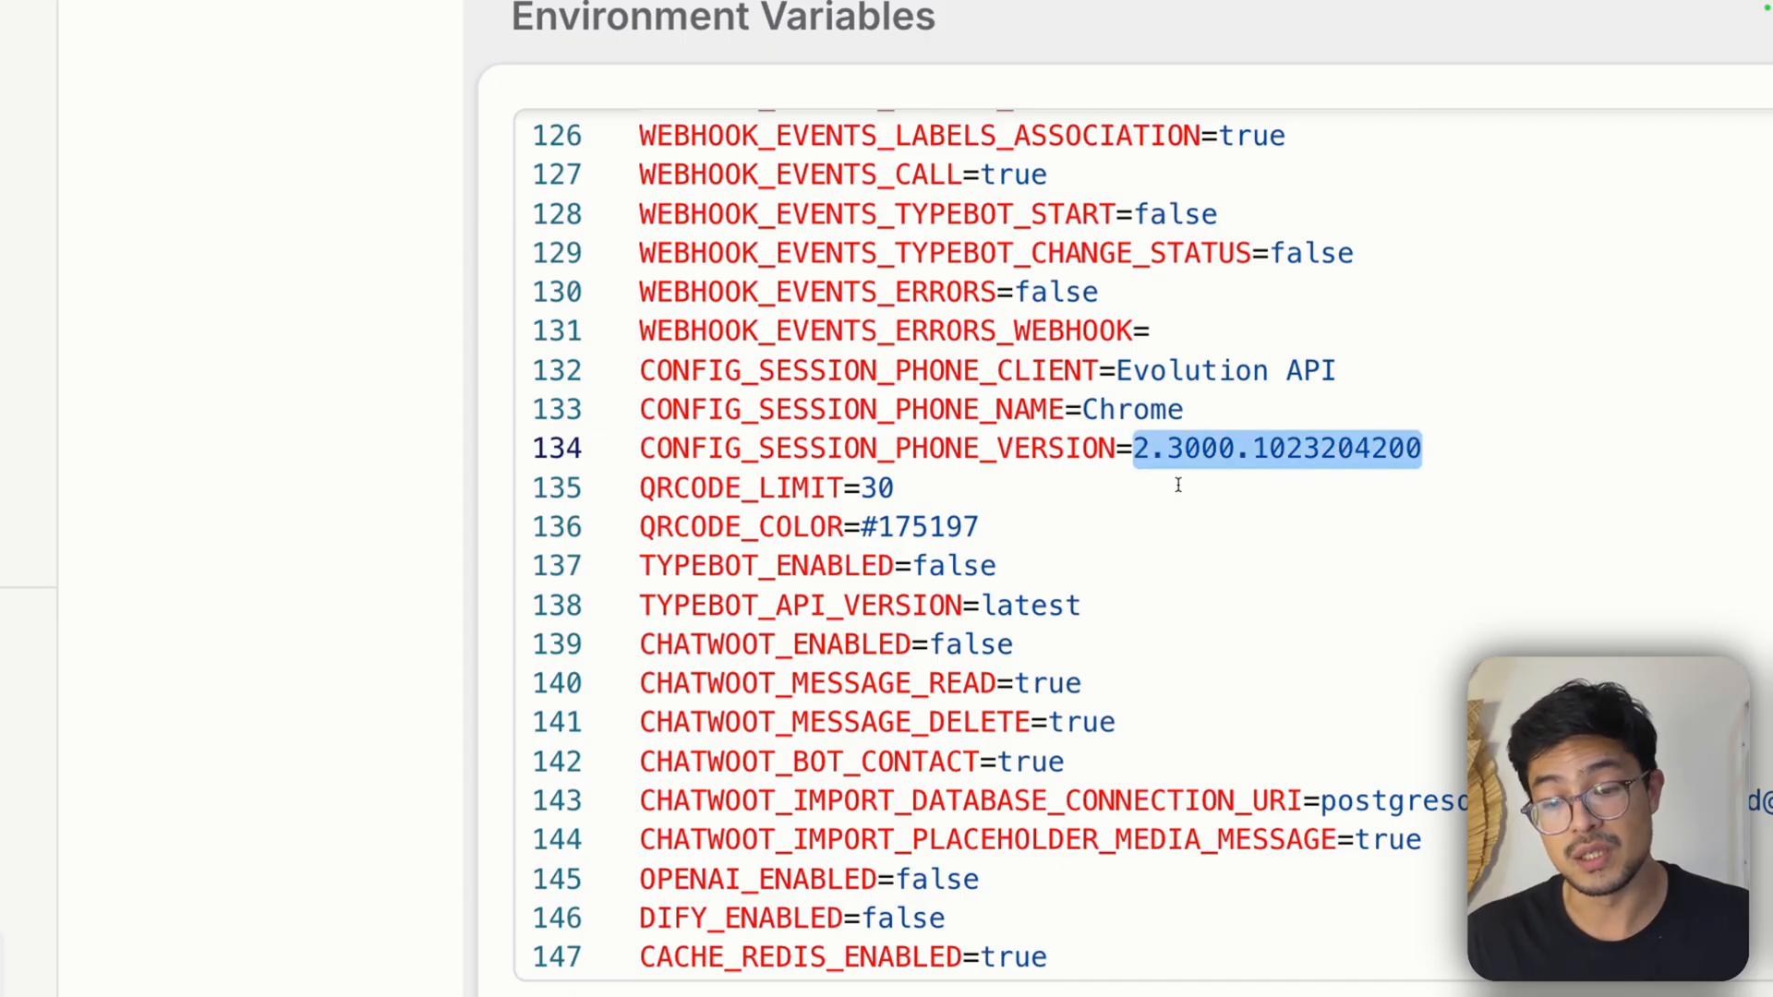
pyautogui.scroll(-5, 1178, 485)
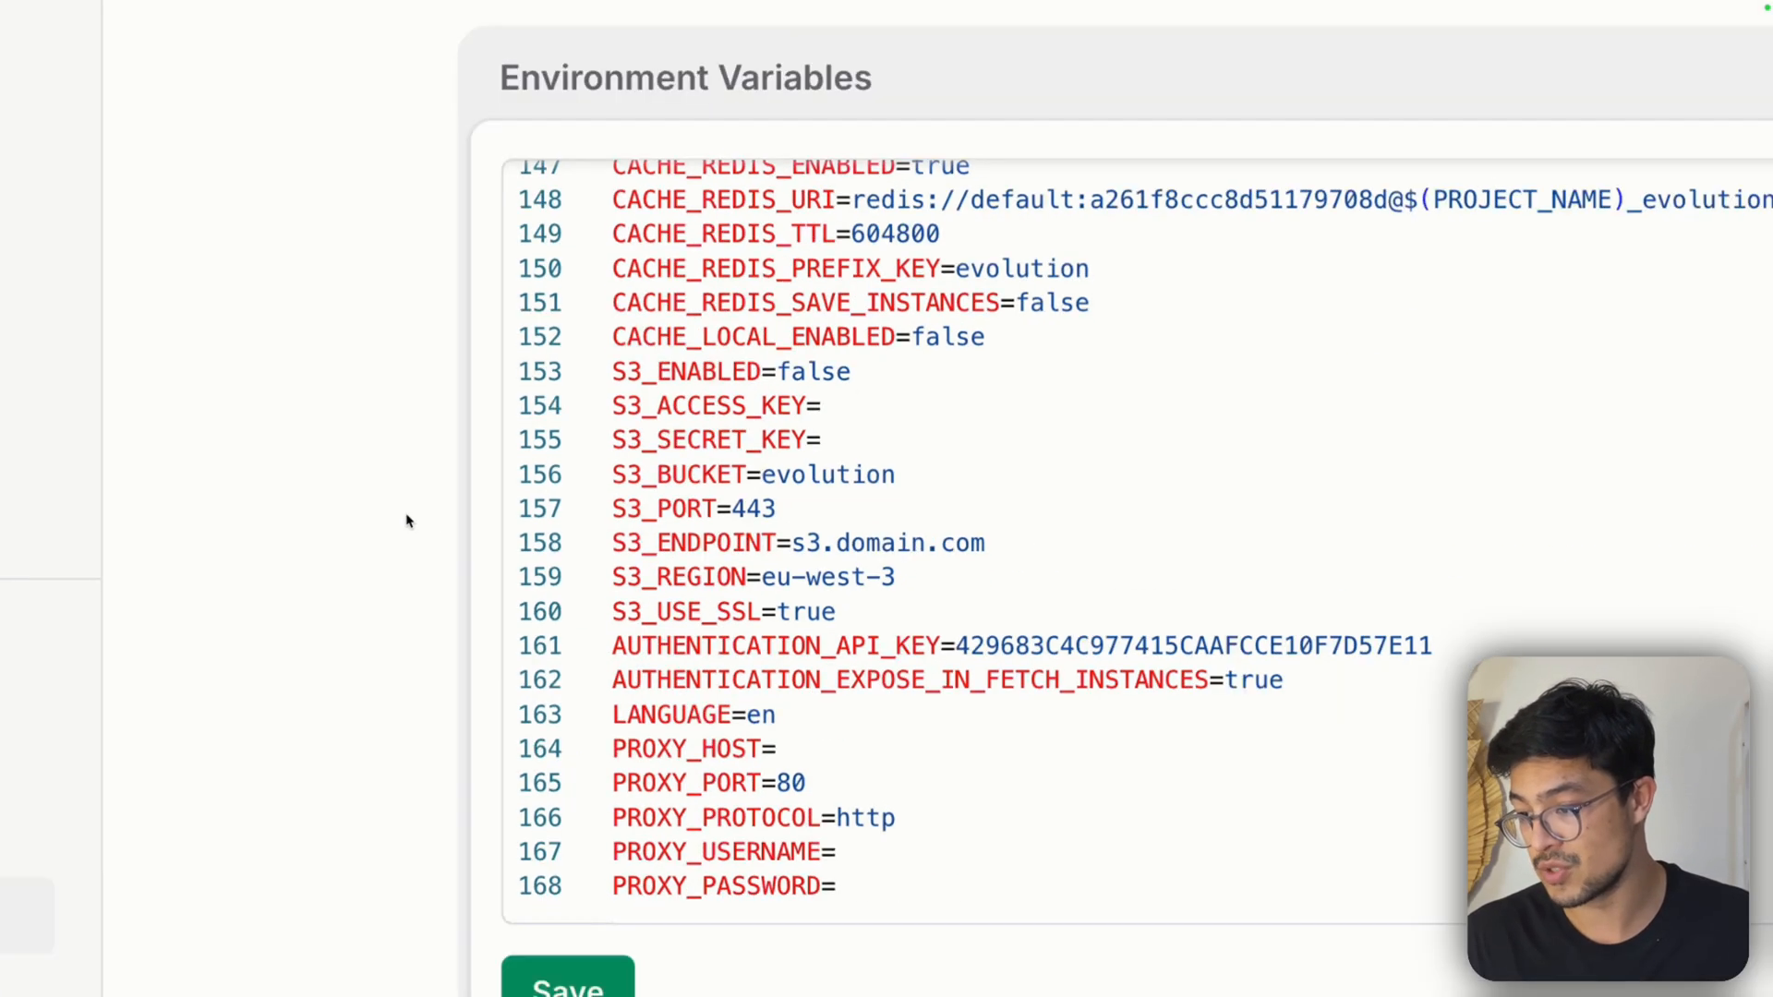
pyautogui.scroll(7, 1113, 422)
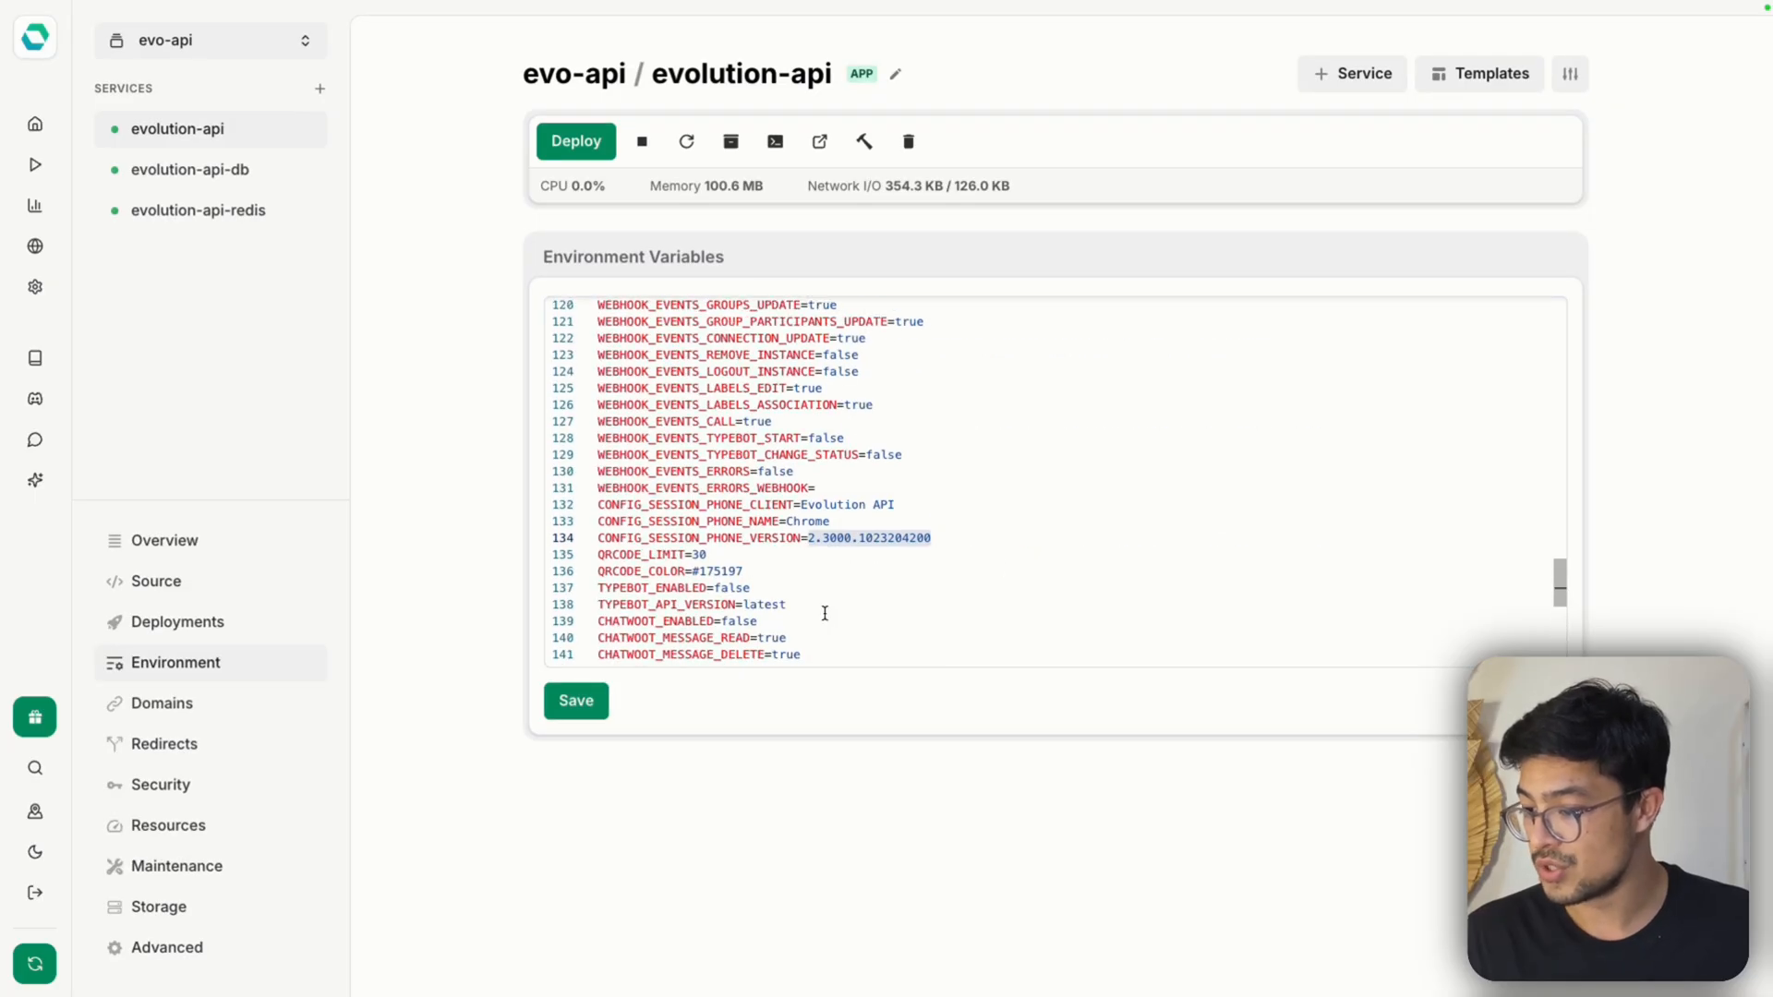
pyautogui.scroll(-7, 756, 637)
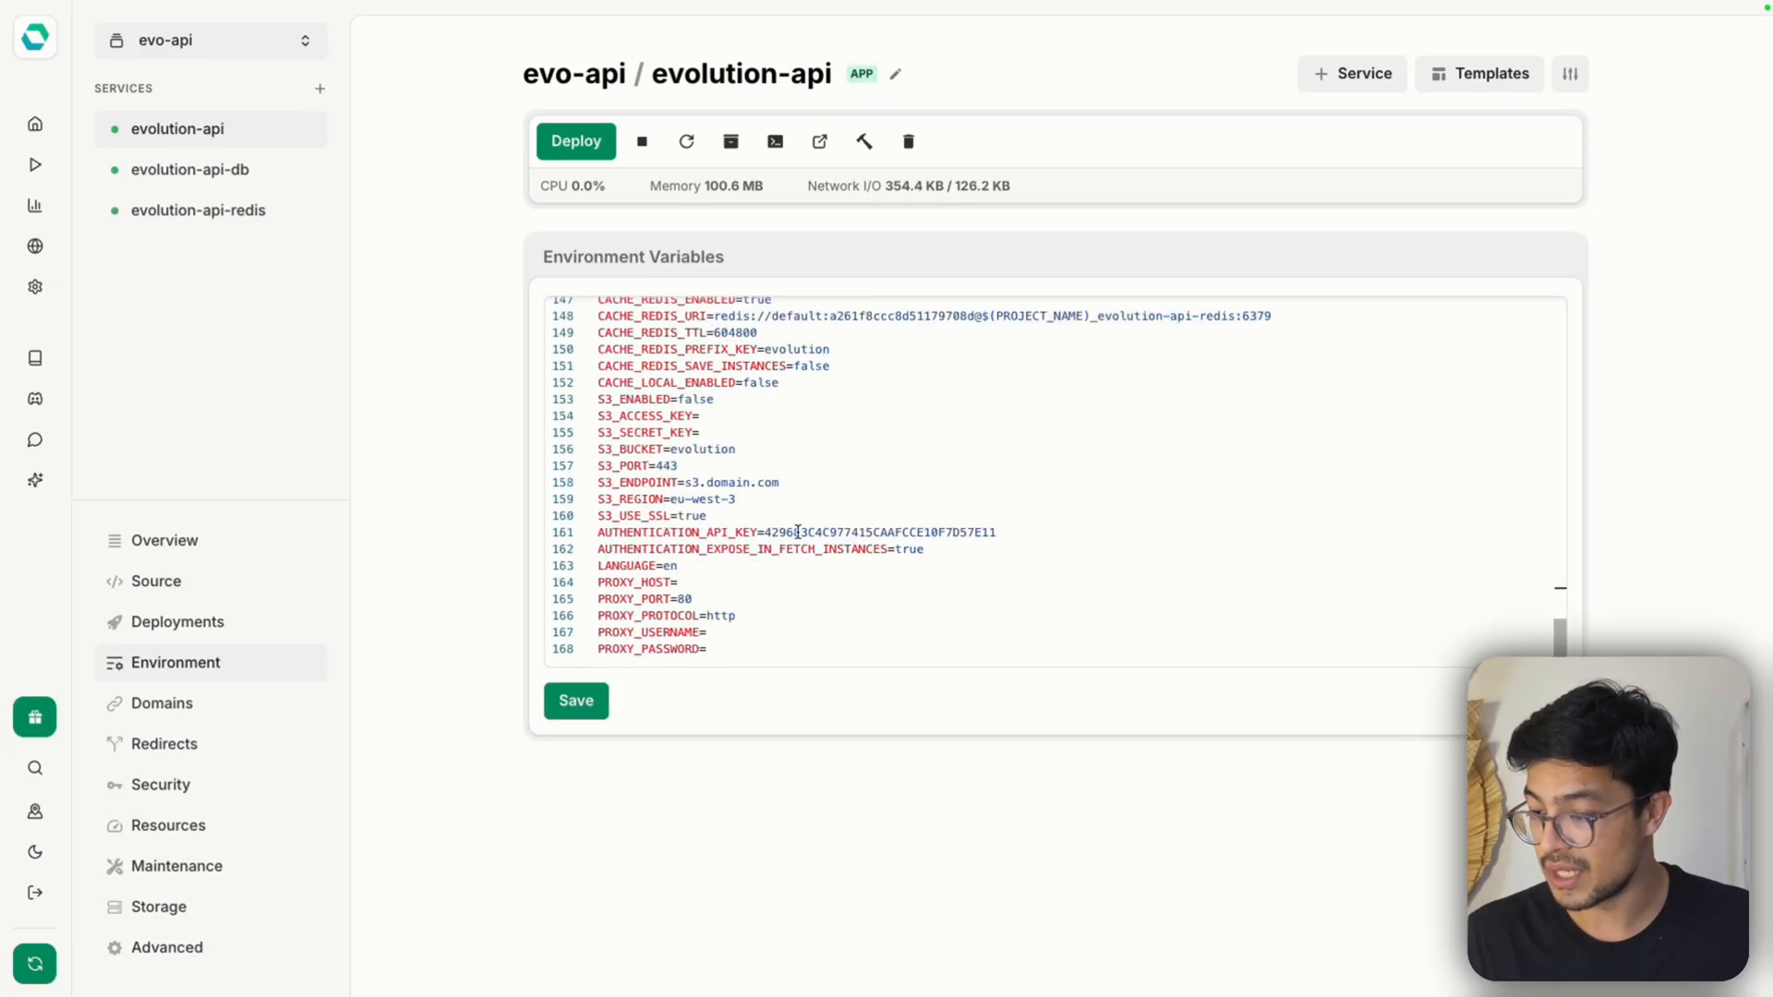
pyautogui.click(575, 701)
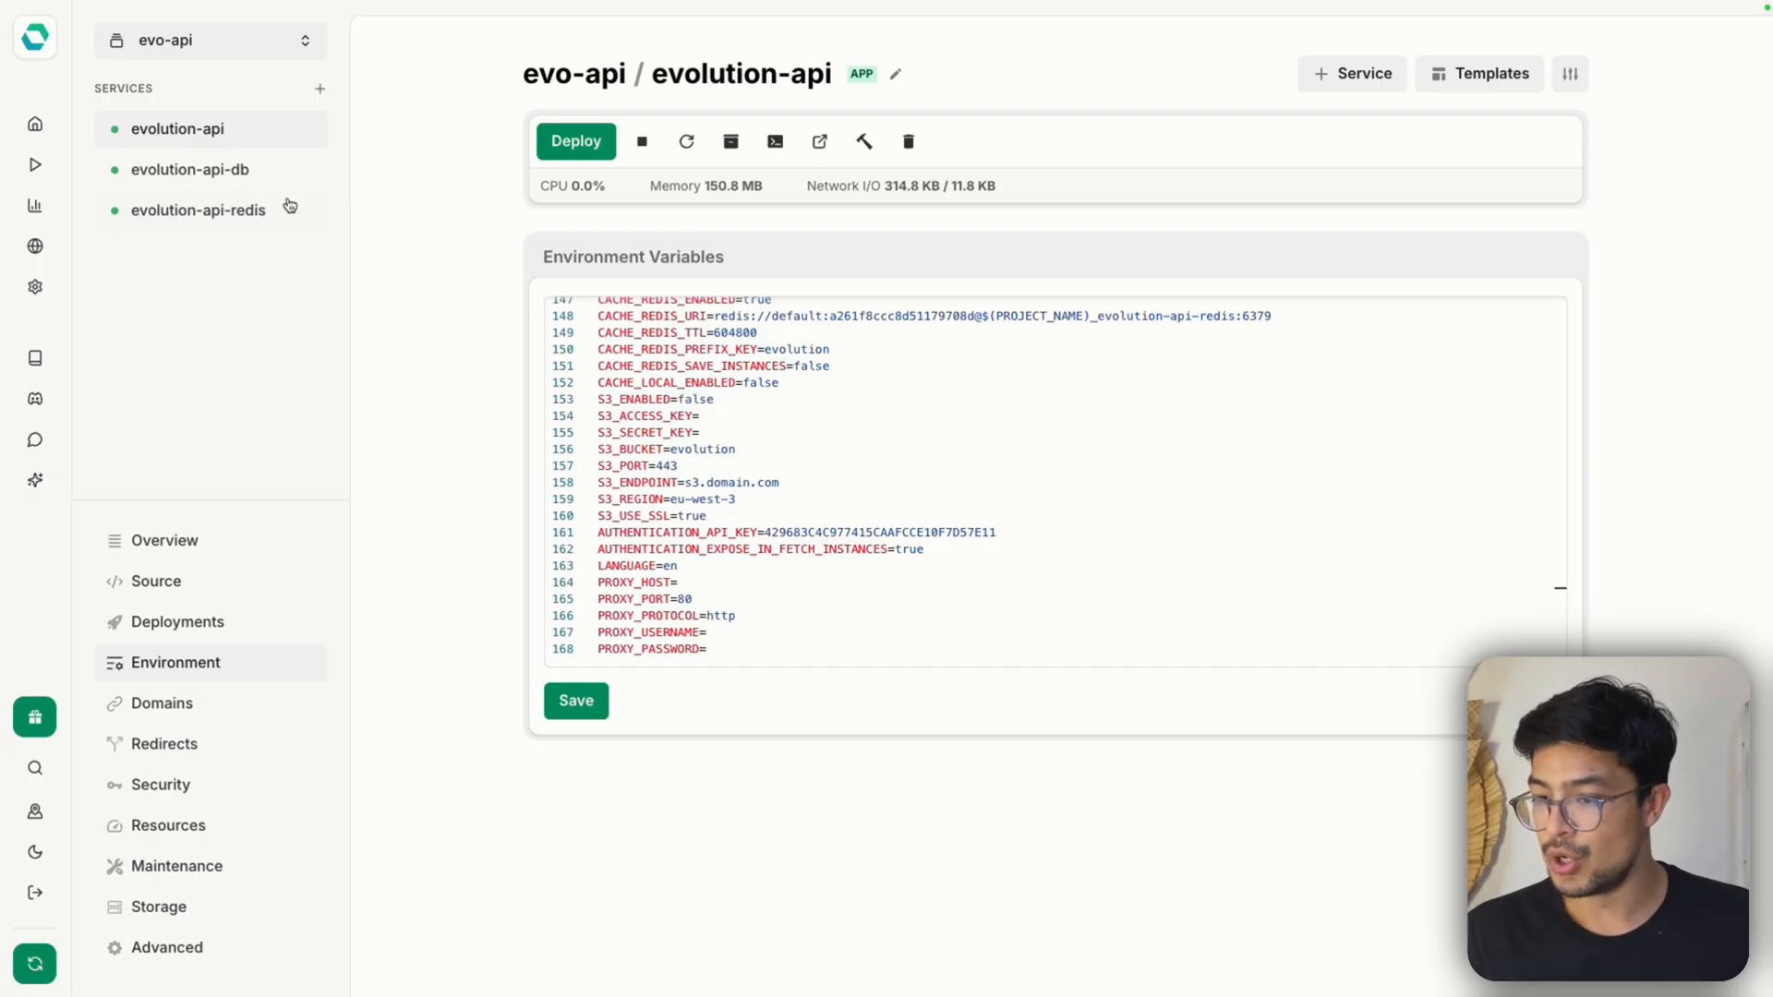
# Open the evolution-api service's web address from its overview, copy the manager URL from the response and load it in a new browser tab
pyautogui.click(222, 134)
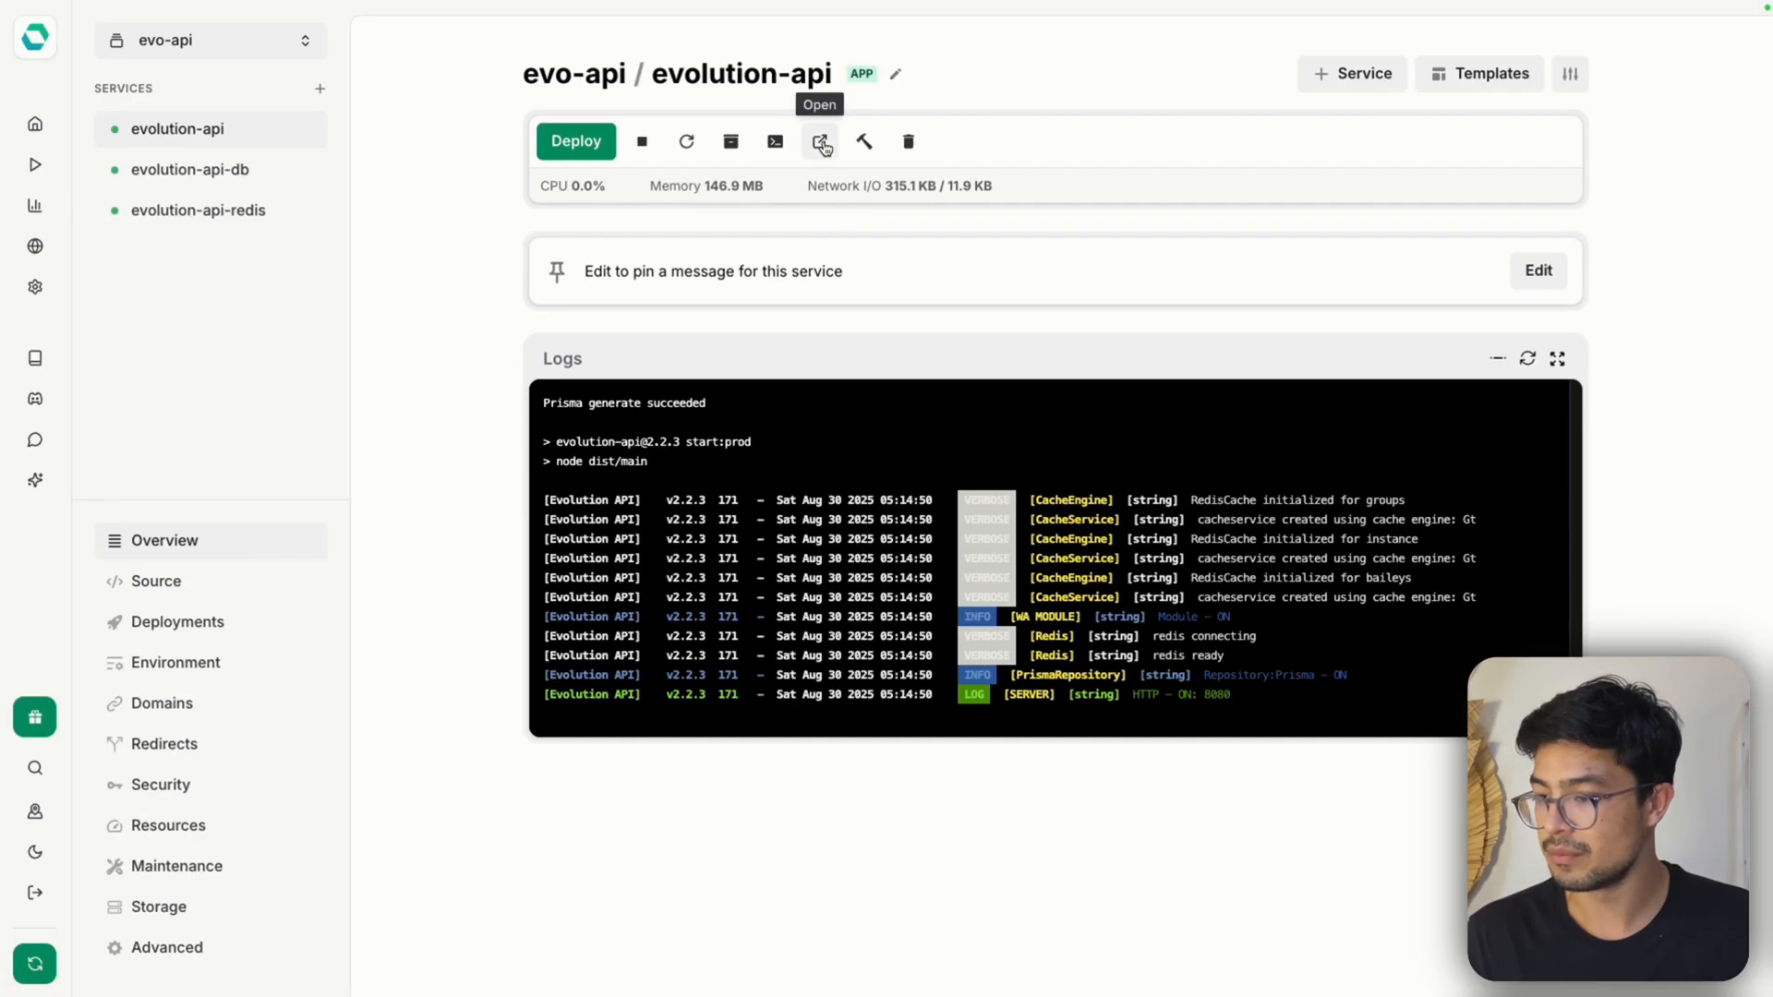
pyautogui.click(851, 223)
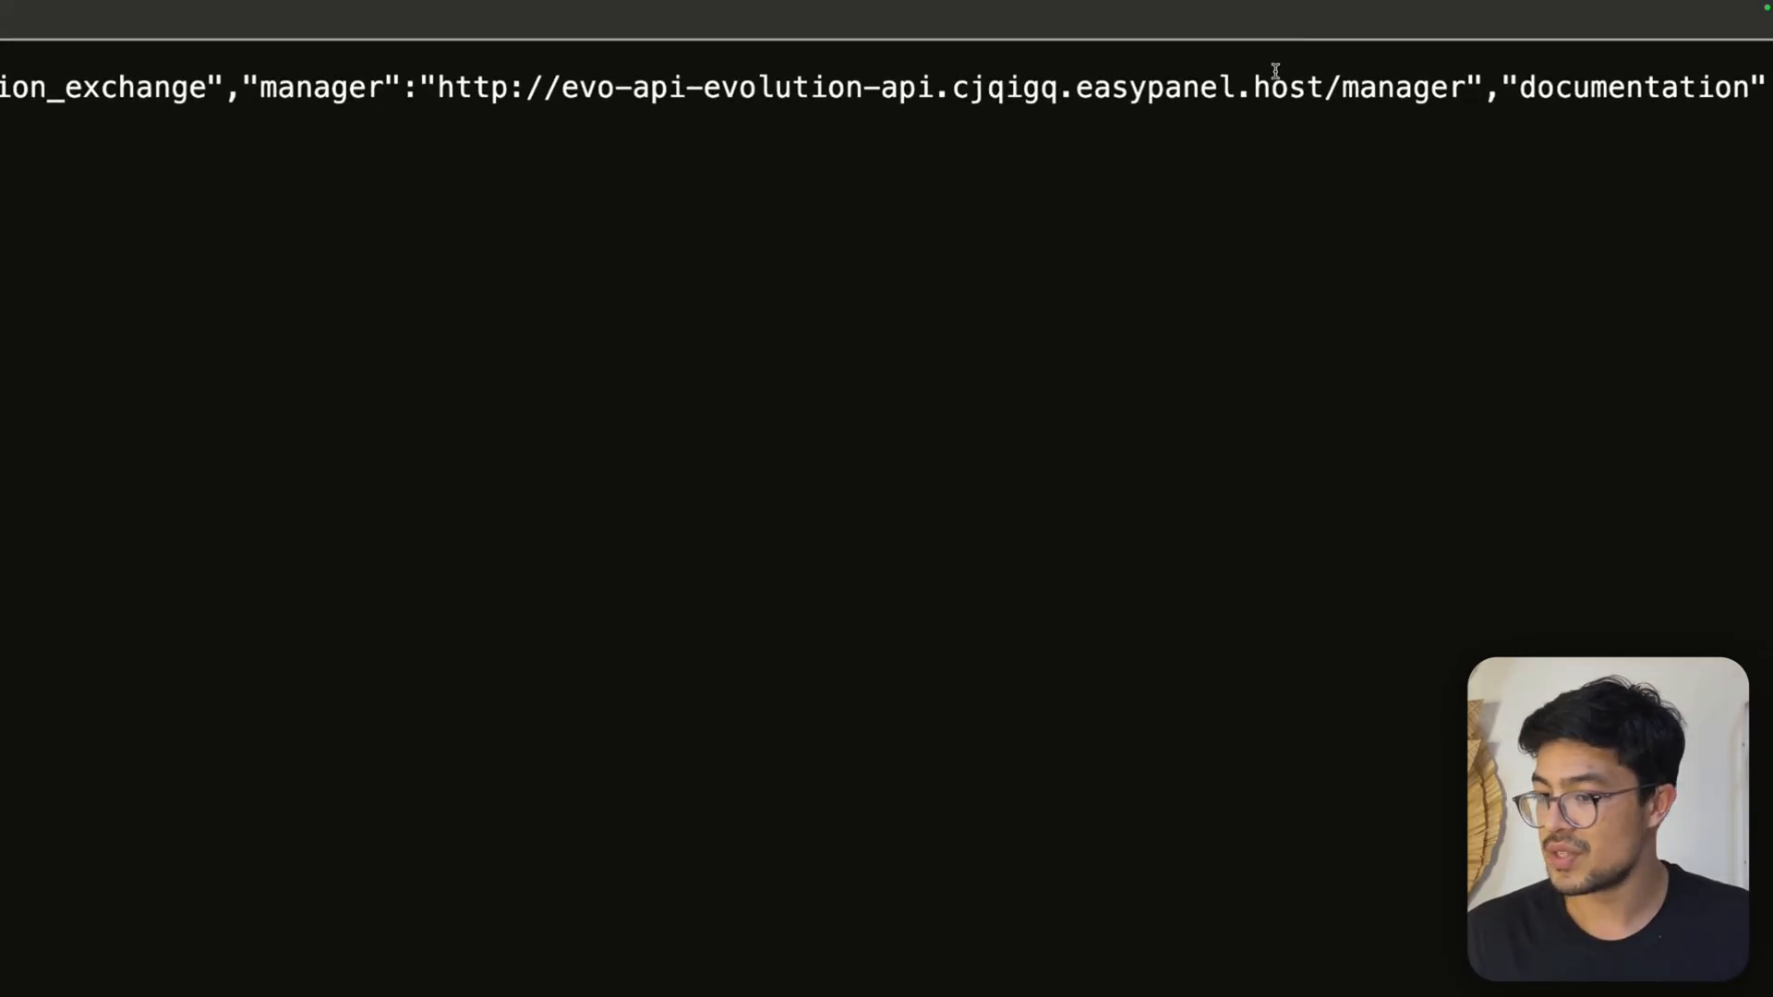
pyautogui.moveTo(441, 95); pyautogui.dragTo(1466, 89)
pyautogui.press('super+c')
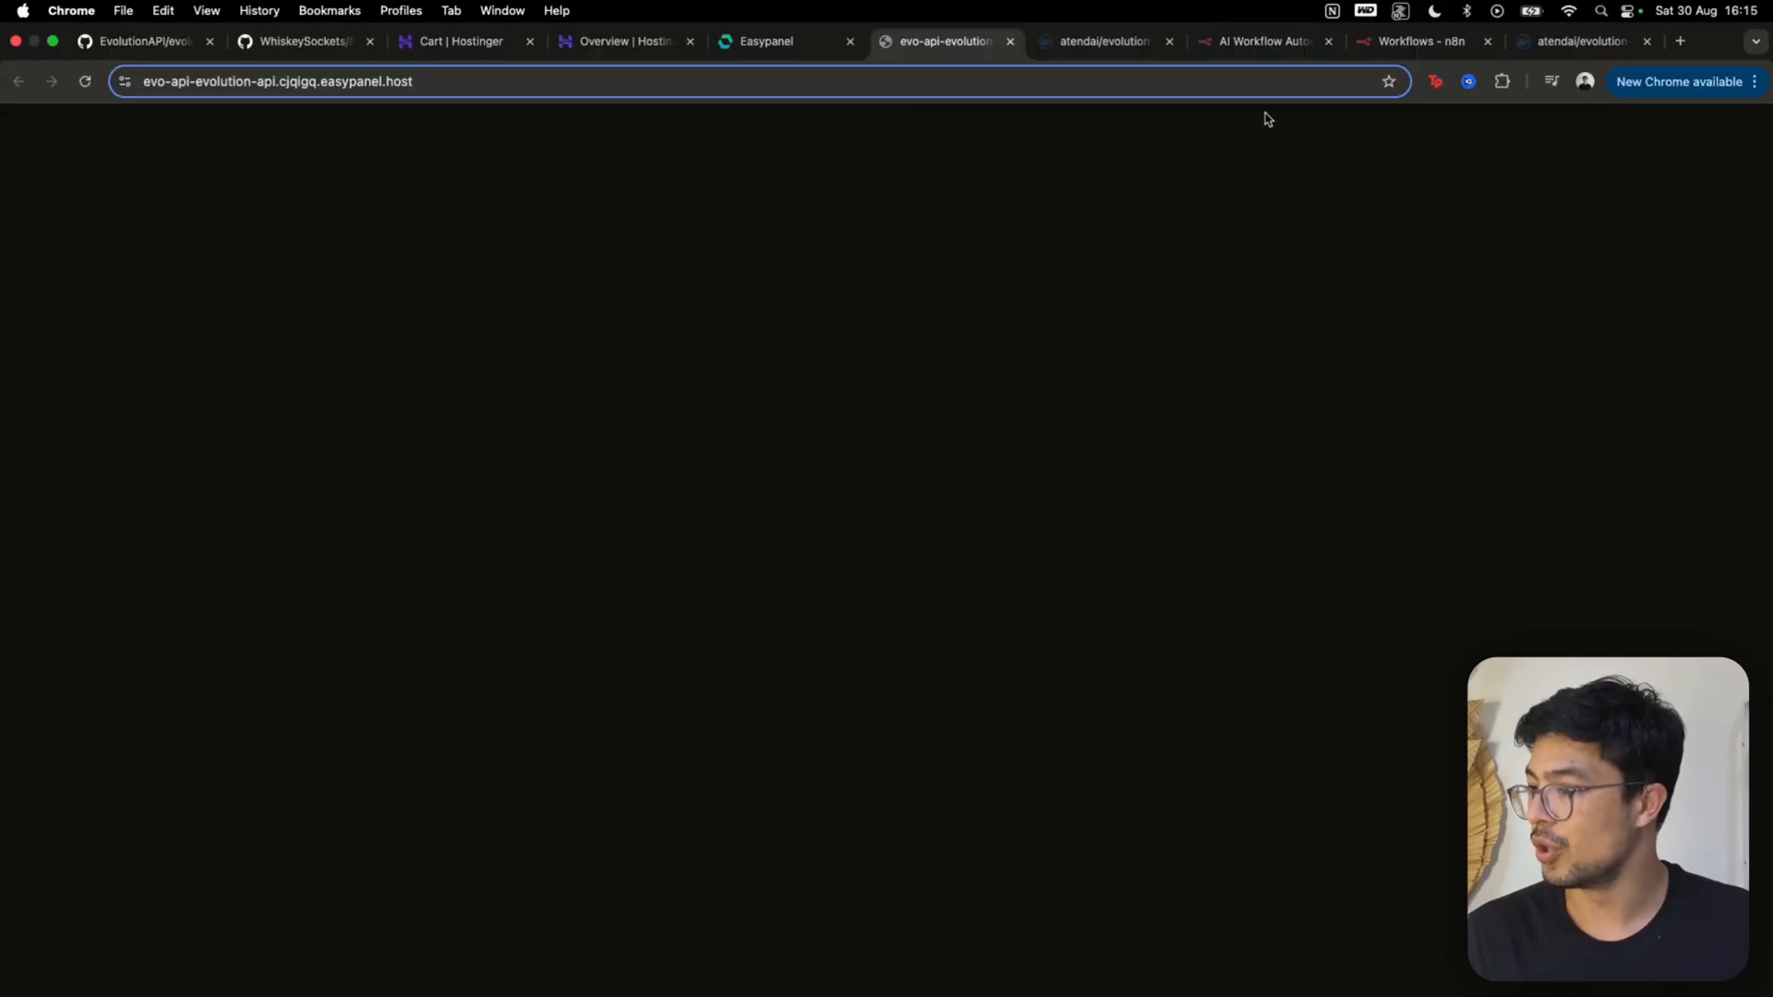
pyautogui.moveTo(1704, 4)
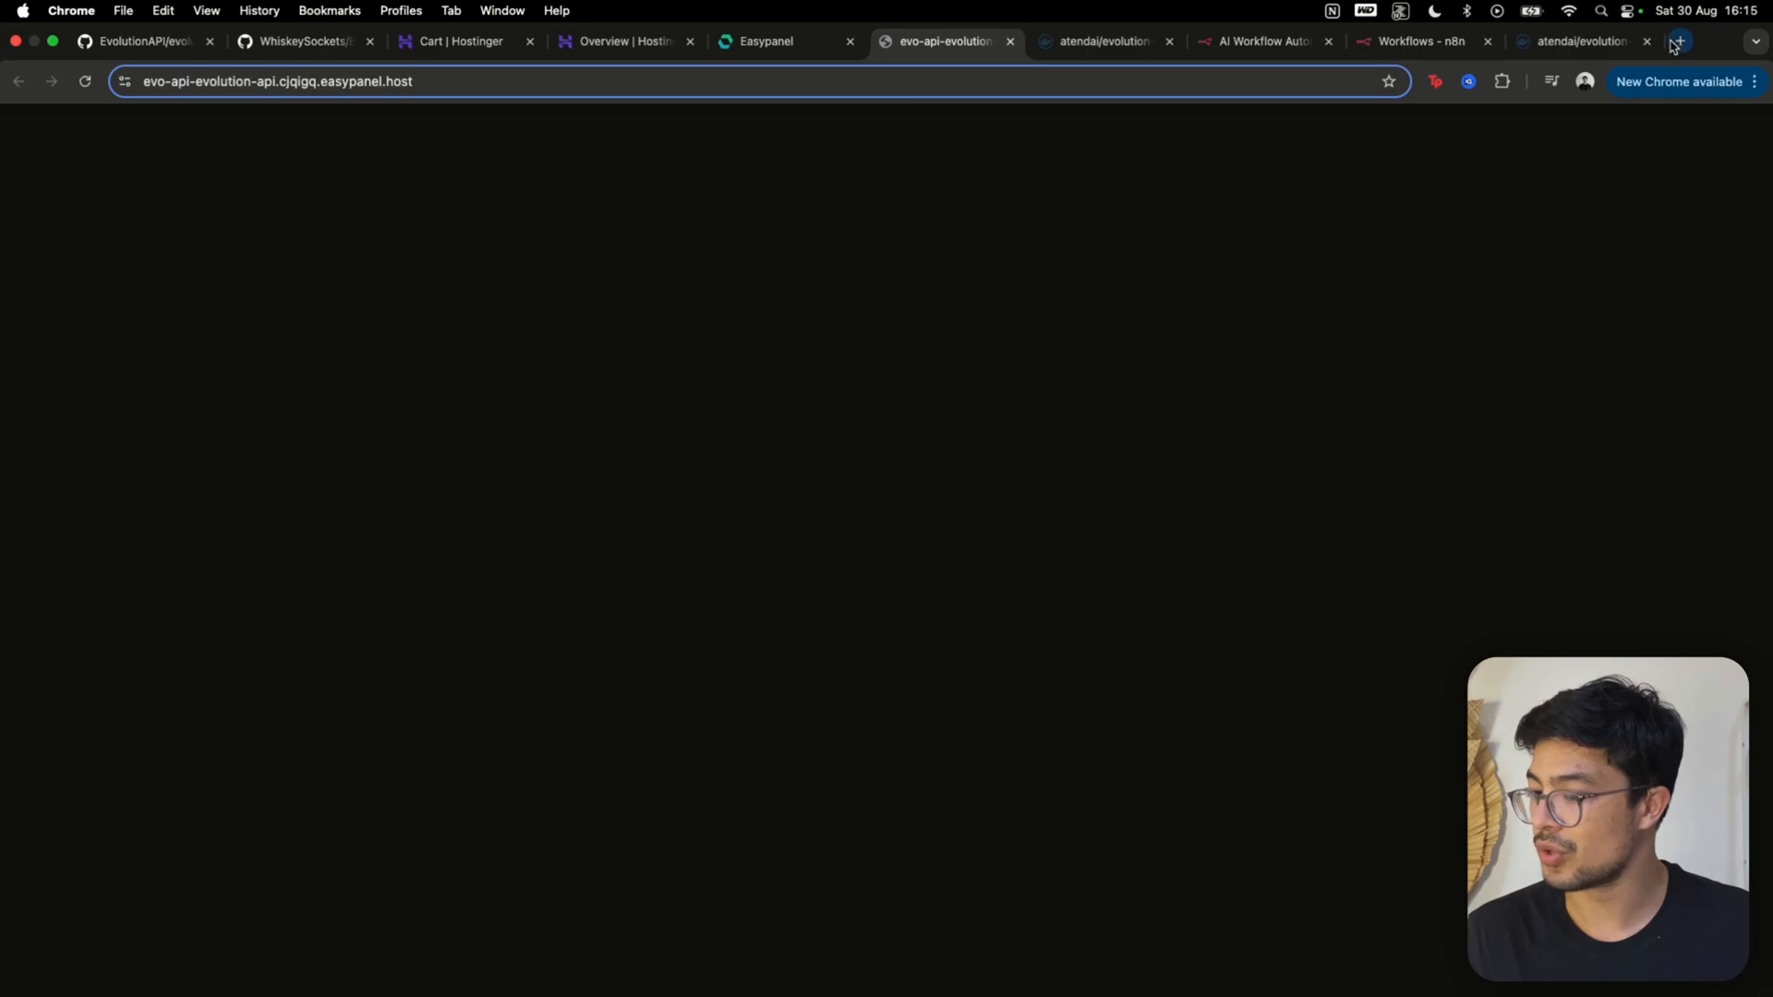
pyautogui.click(1674, 40)
pyautogui.press('super+v')
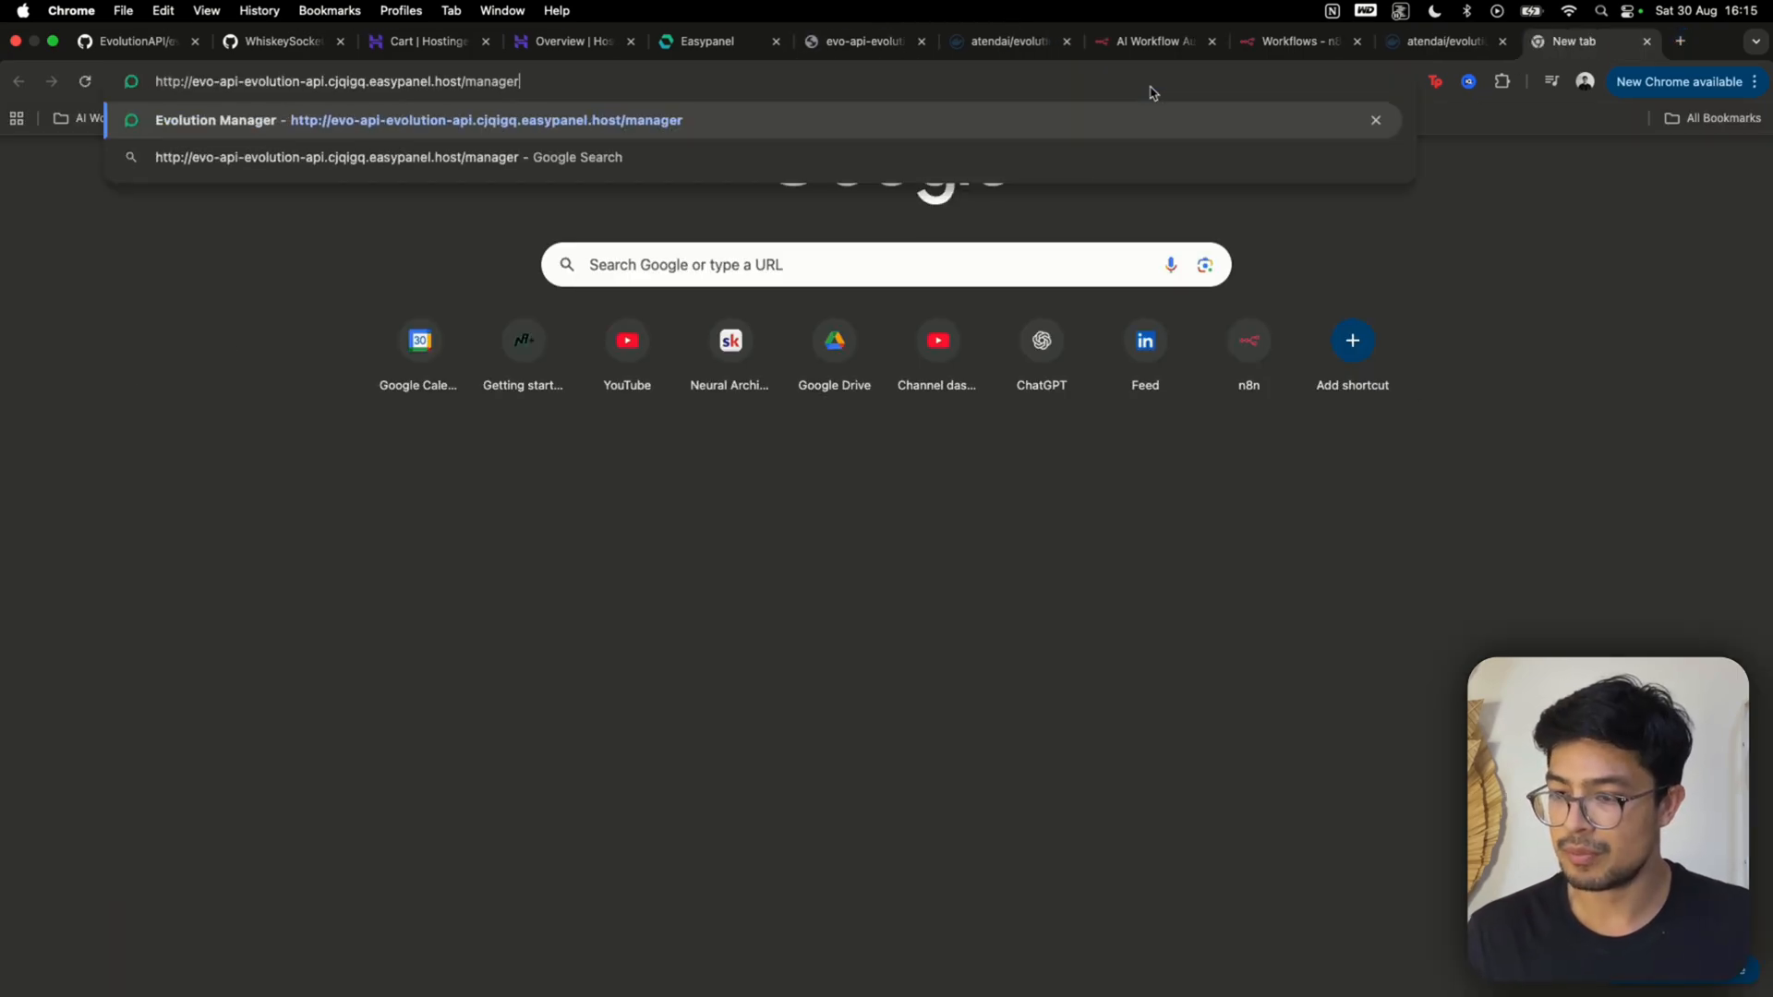
pyautogui.press('Return')
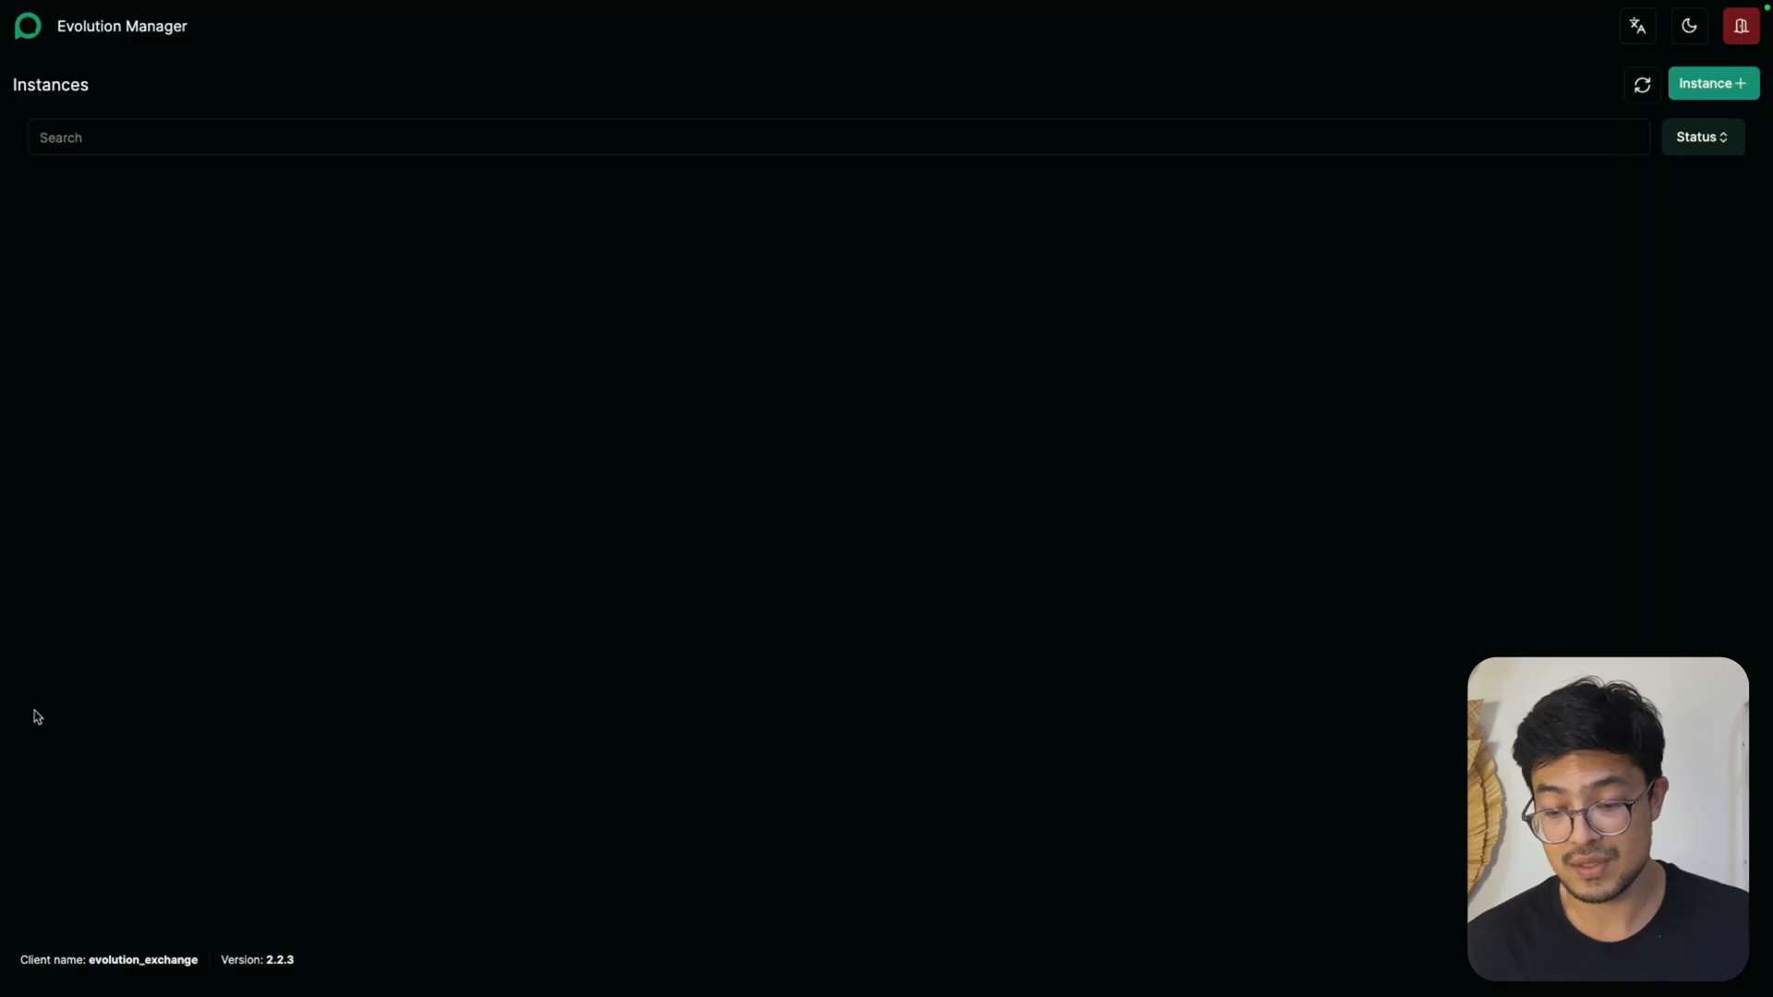
# Return to the evolution-api service's environment variables in Easypanel and select the AUTHENTICATION_API_KEY value
pyautogui.moveTo(926, 8)
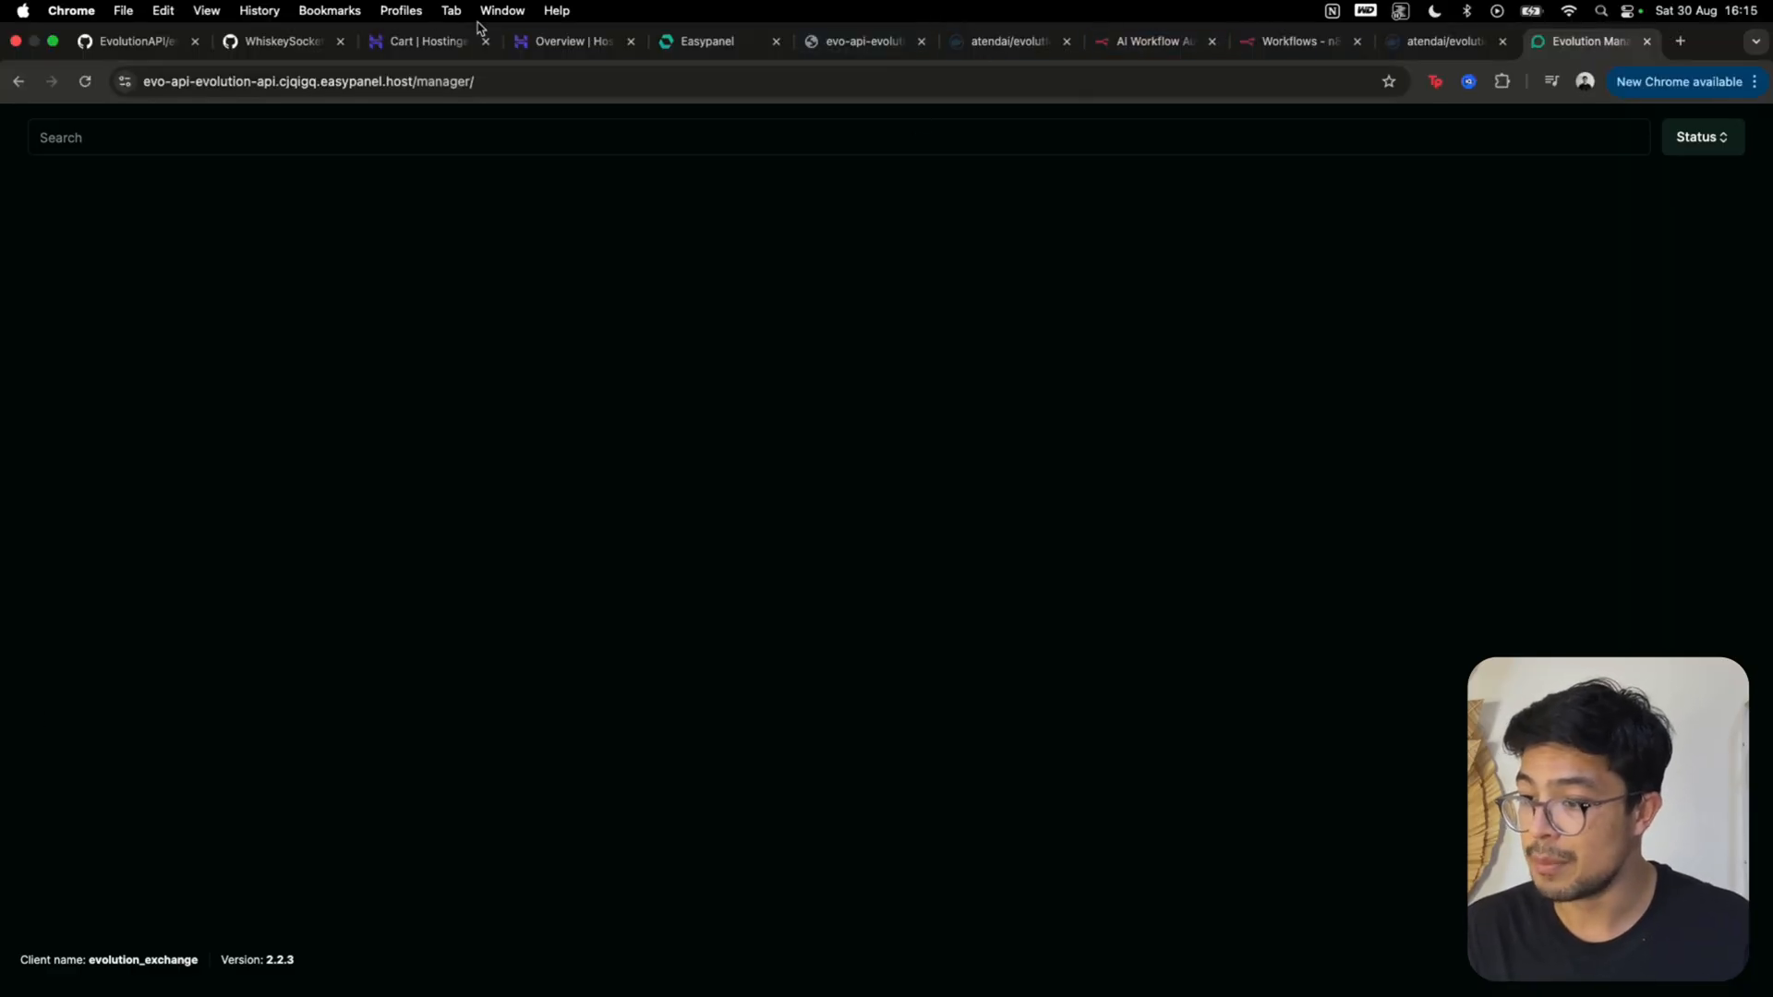
pyautogui.click(694, 42)
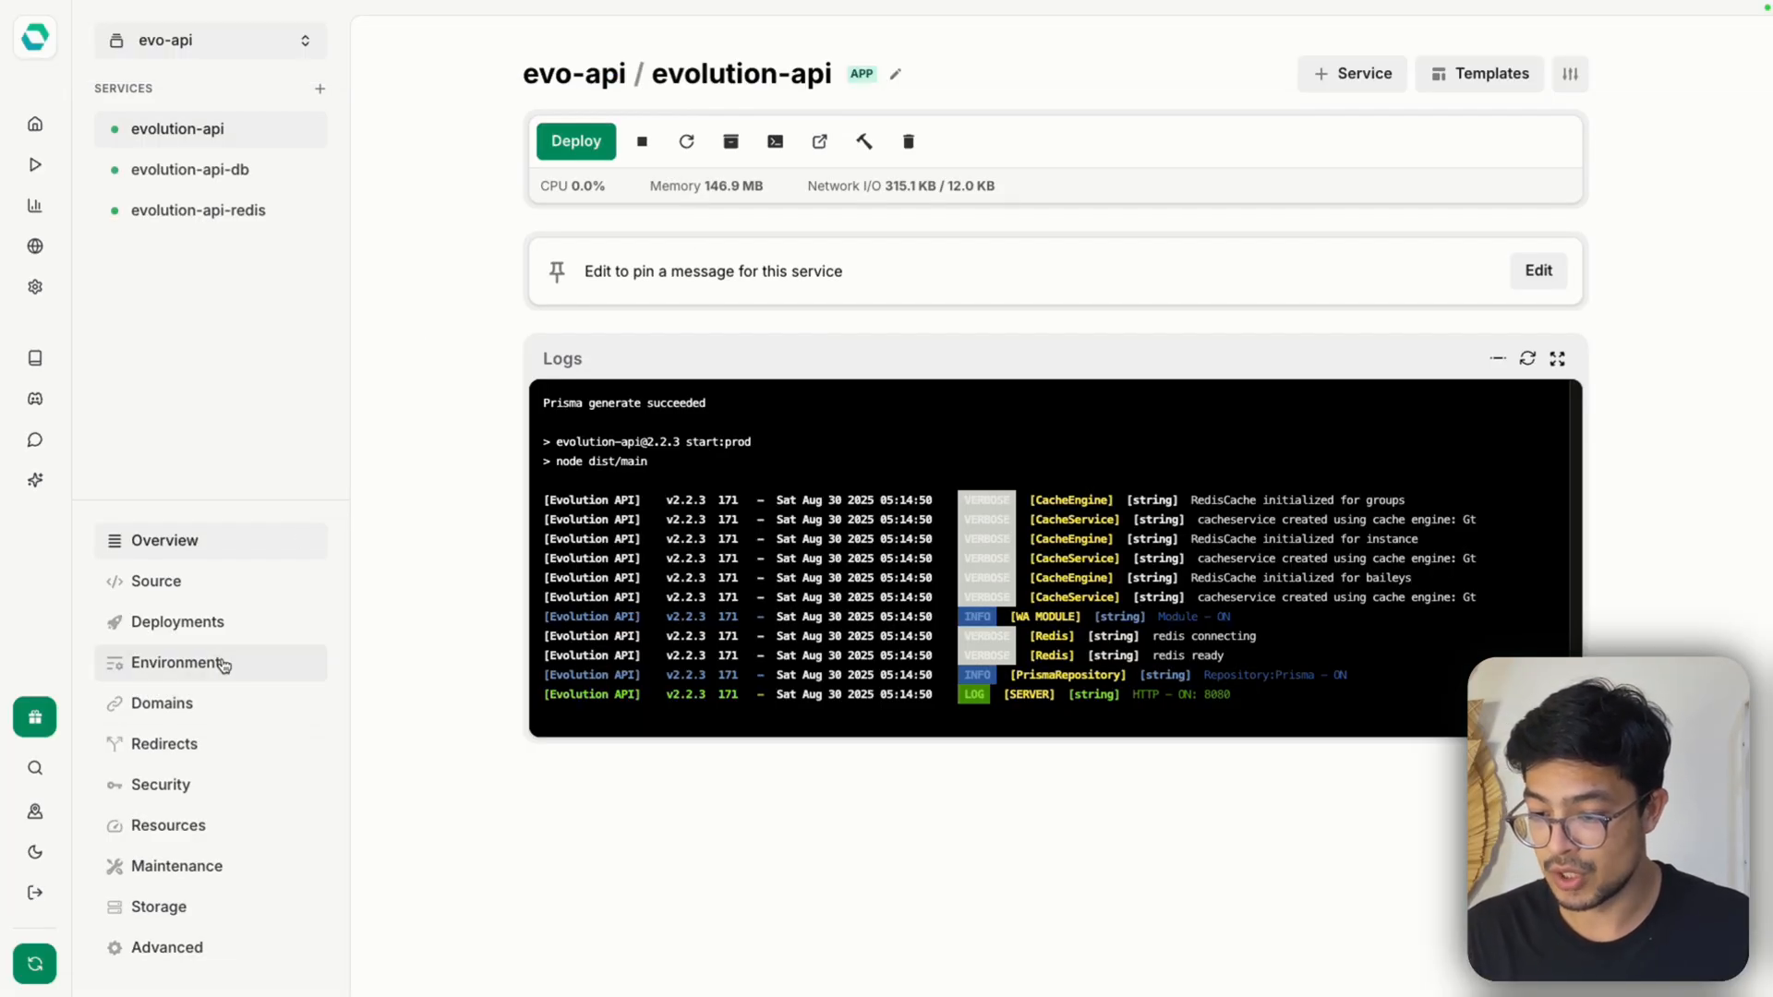
pyautogui.click(224, 666)
pyautogui.scroll(-10, 975, 646)
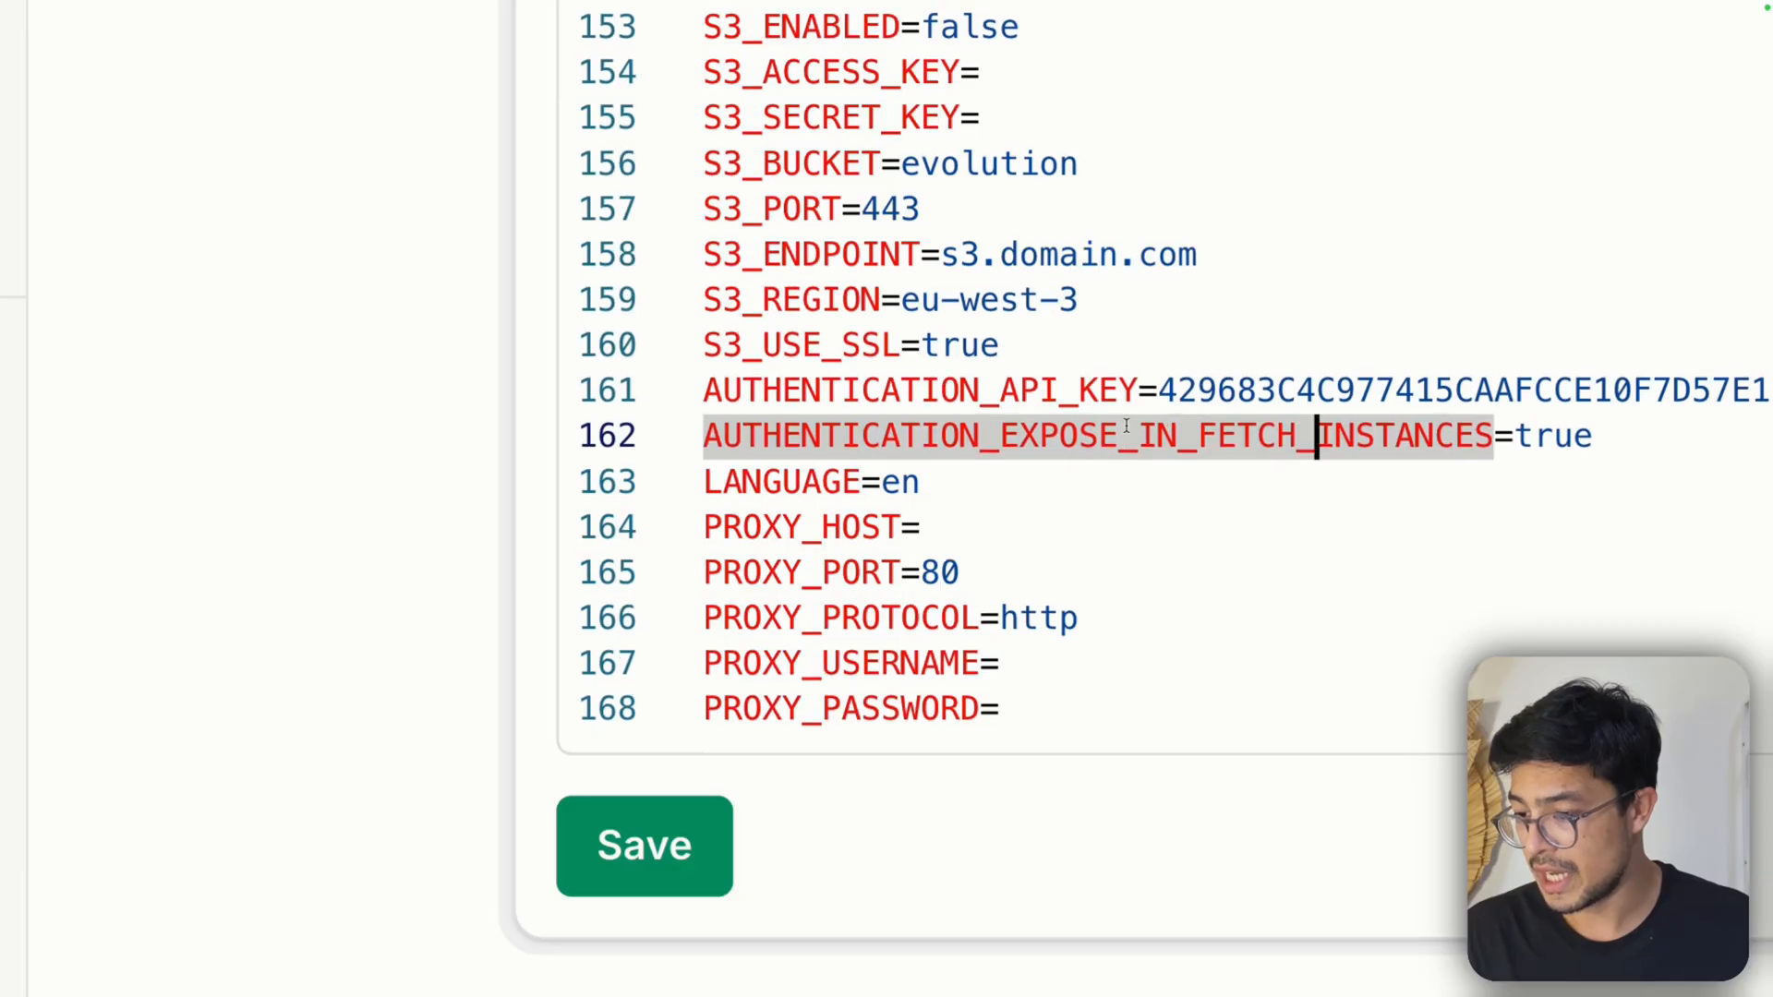
pyautogui.click(1137, 390)
pyautogui.moveTo(1138, 390); pyautogui.dragTo(1766, 389)
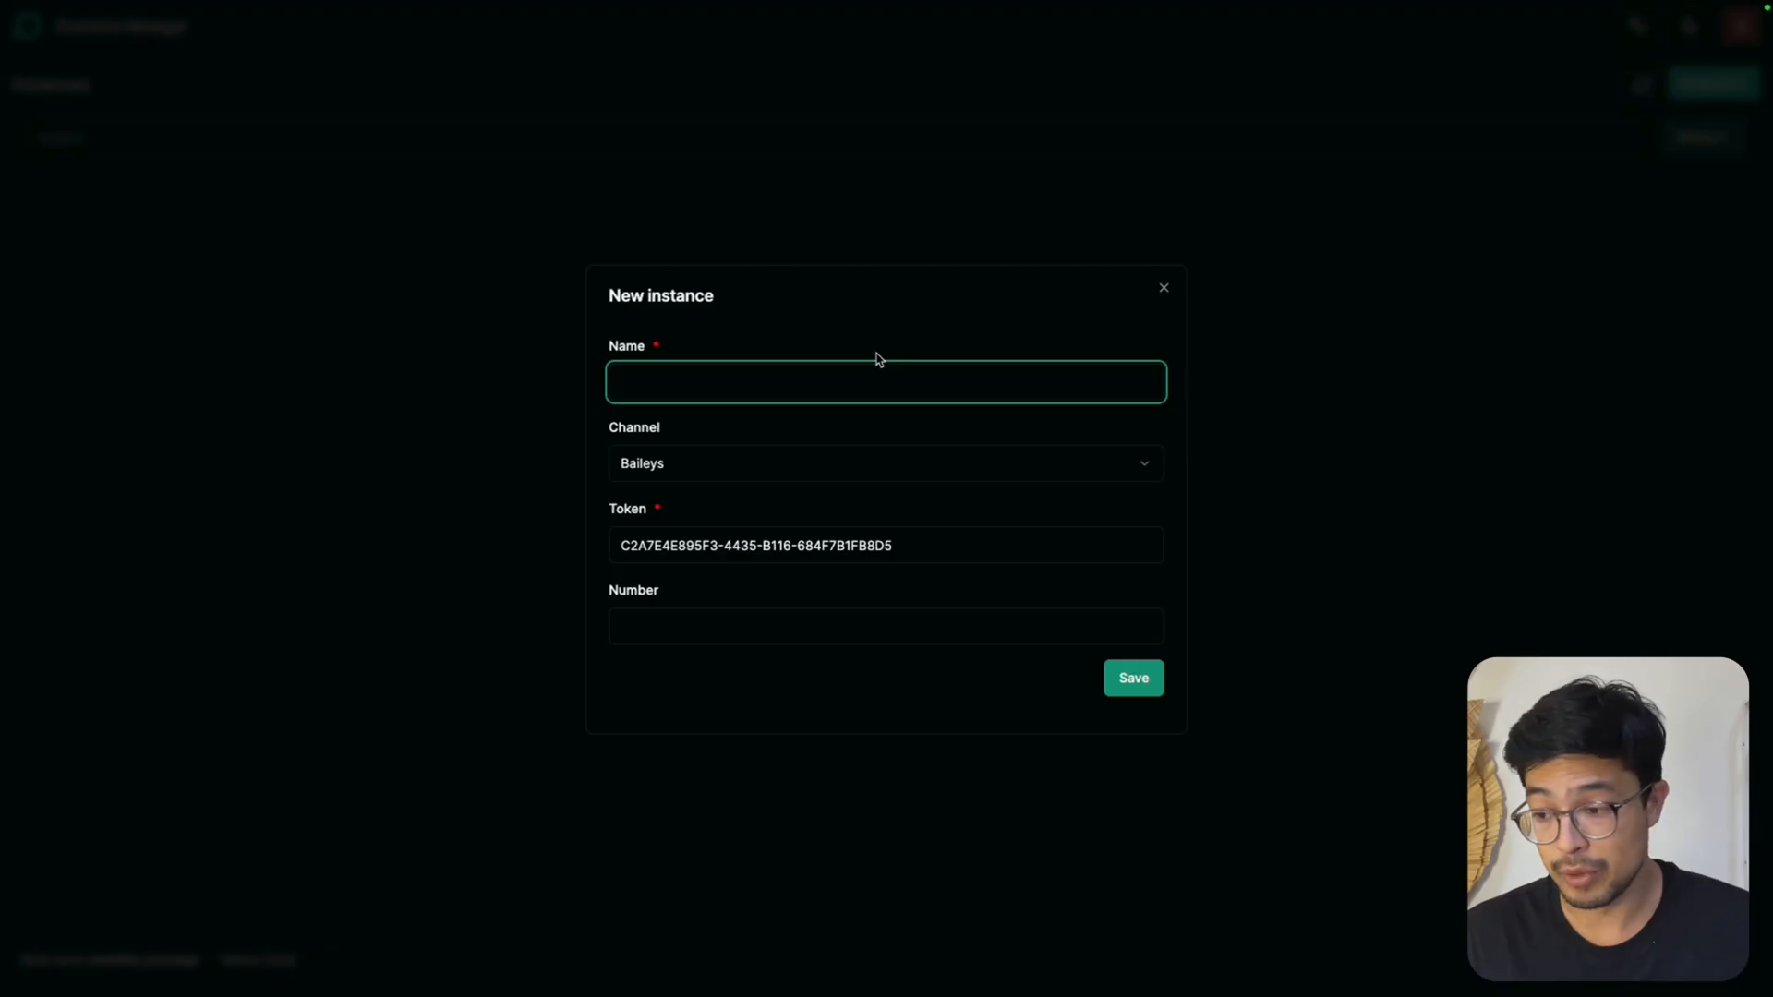
pyautogui.write('Fran')
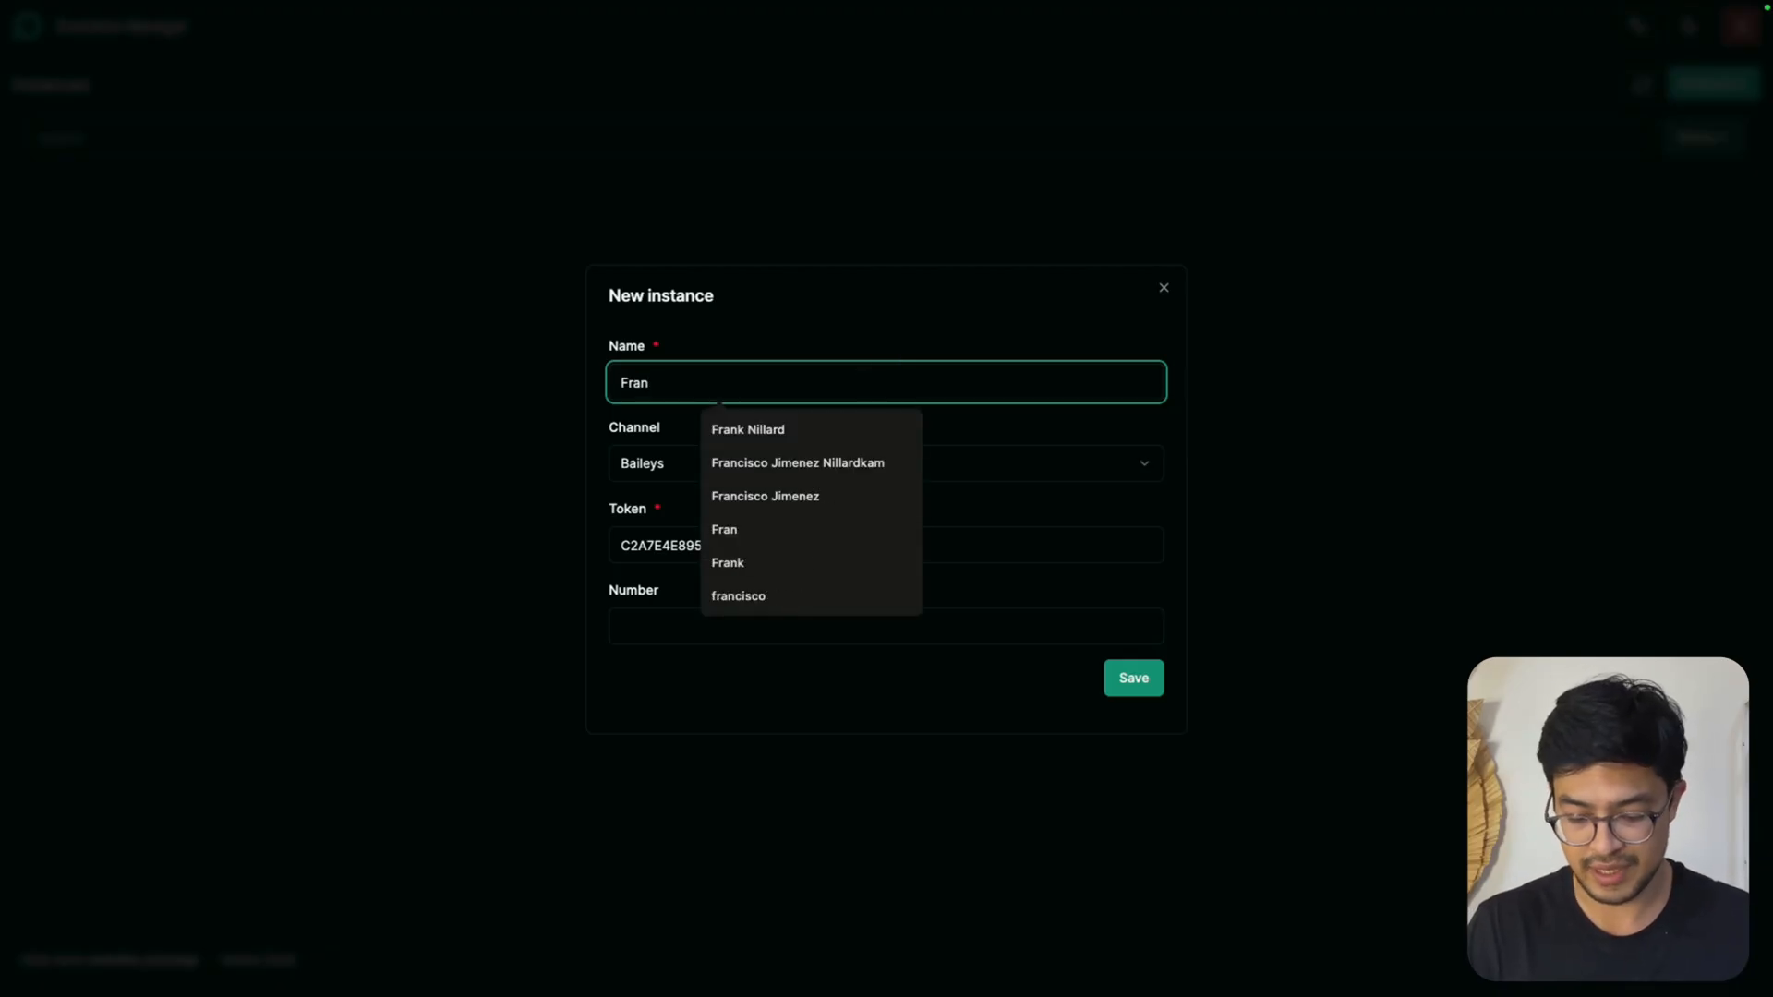
pyautogui.write('k_test')
pyautogui.click(720, 596)
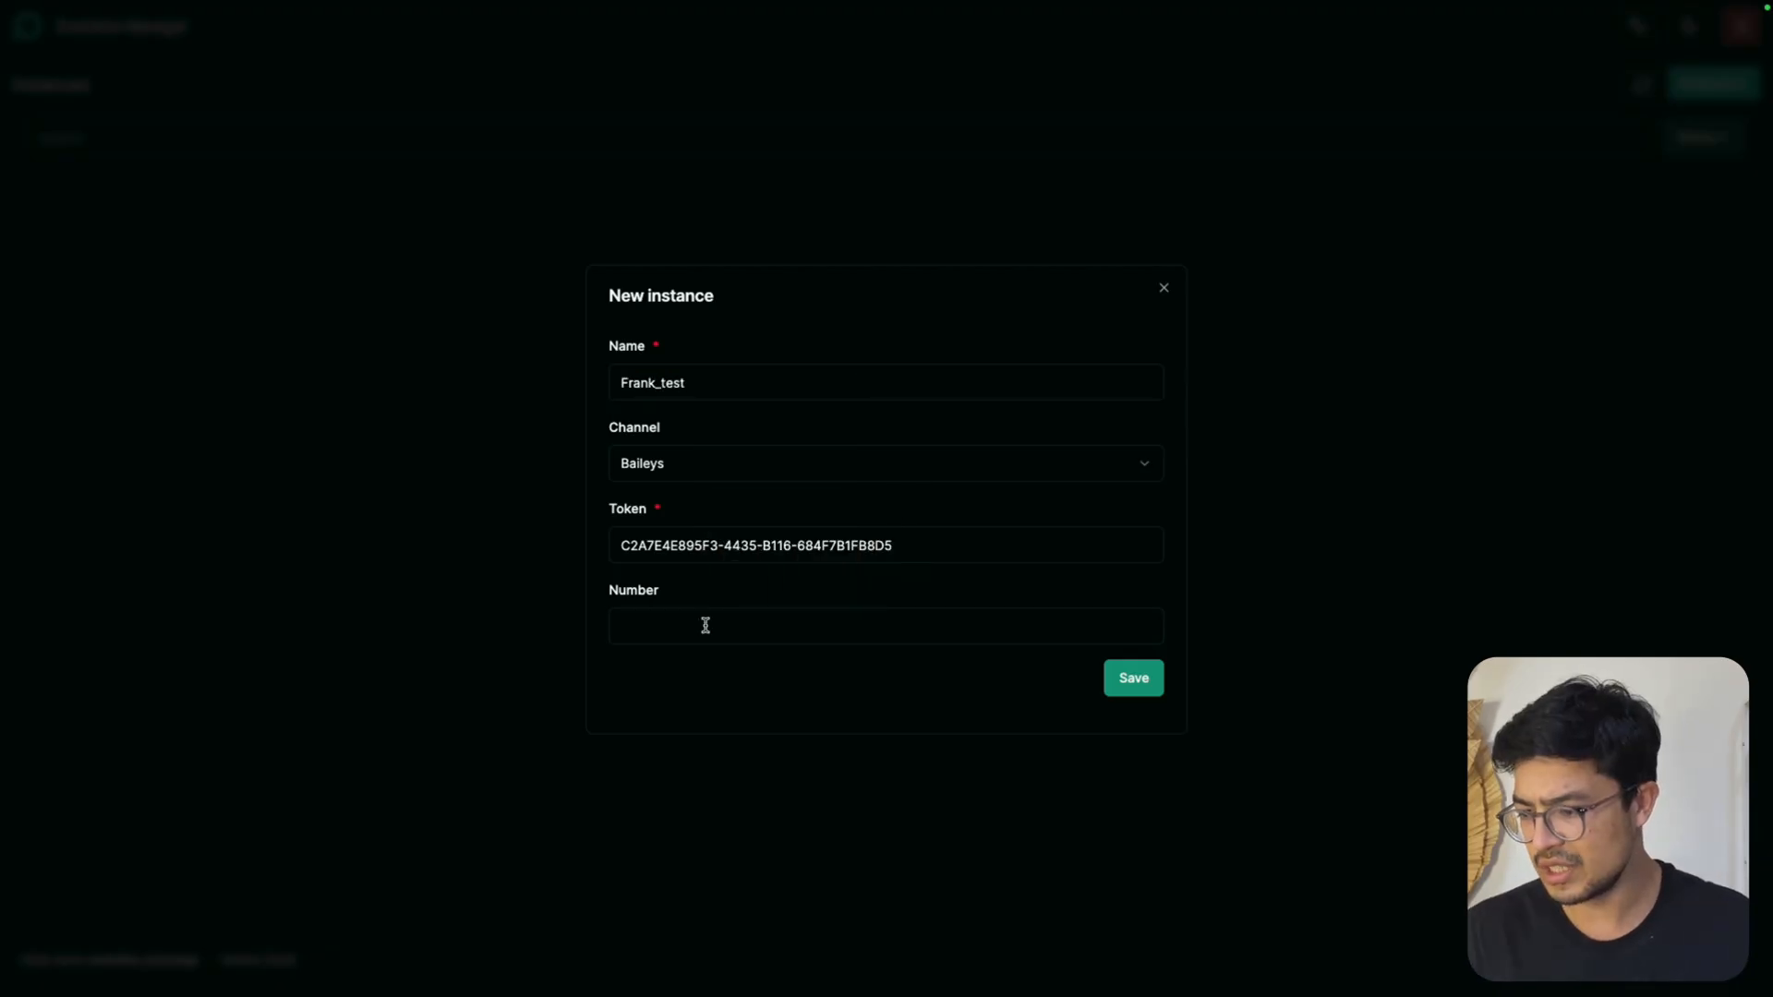
pyautogui.click(693, 477)
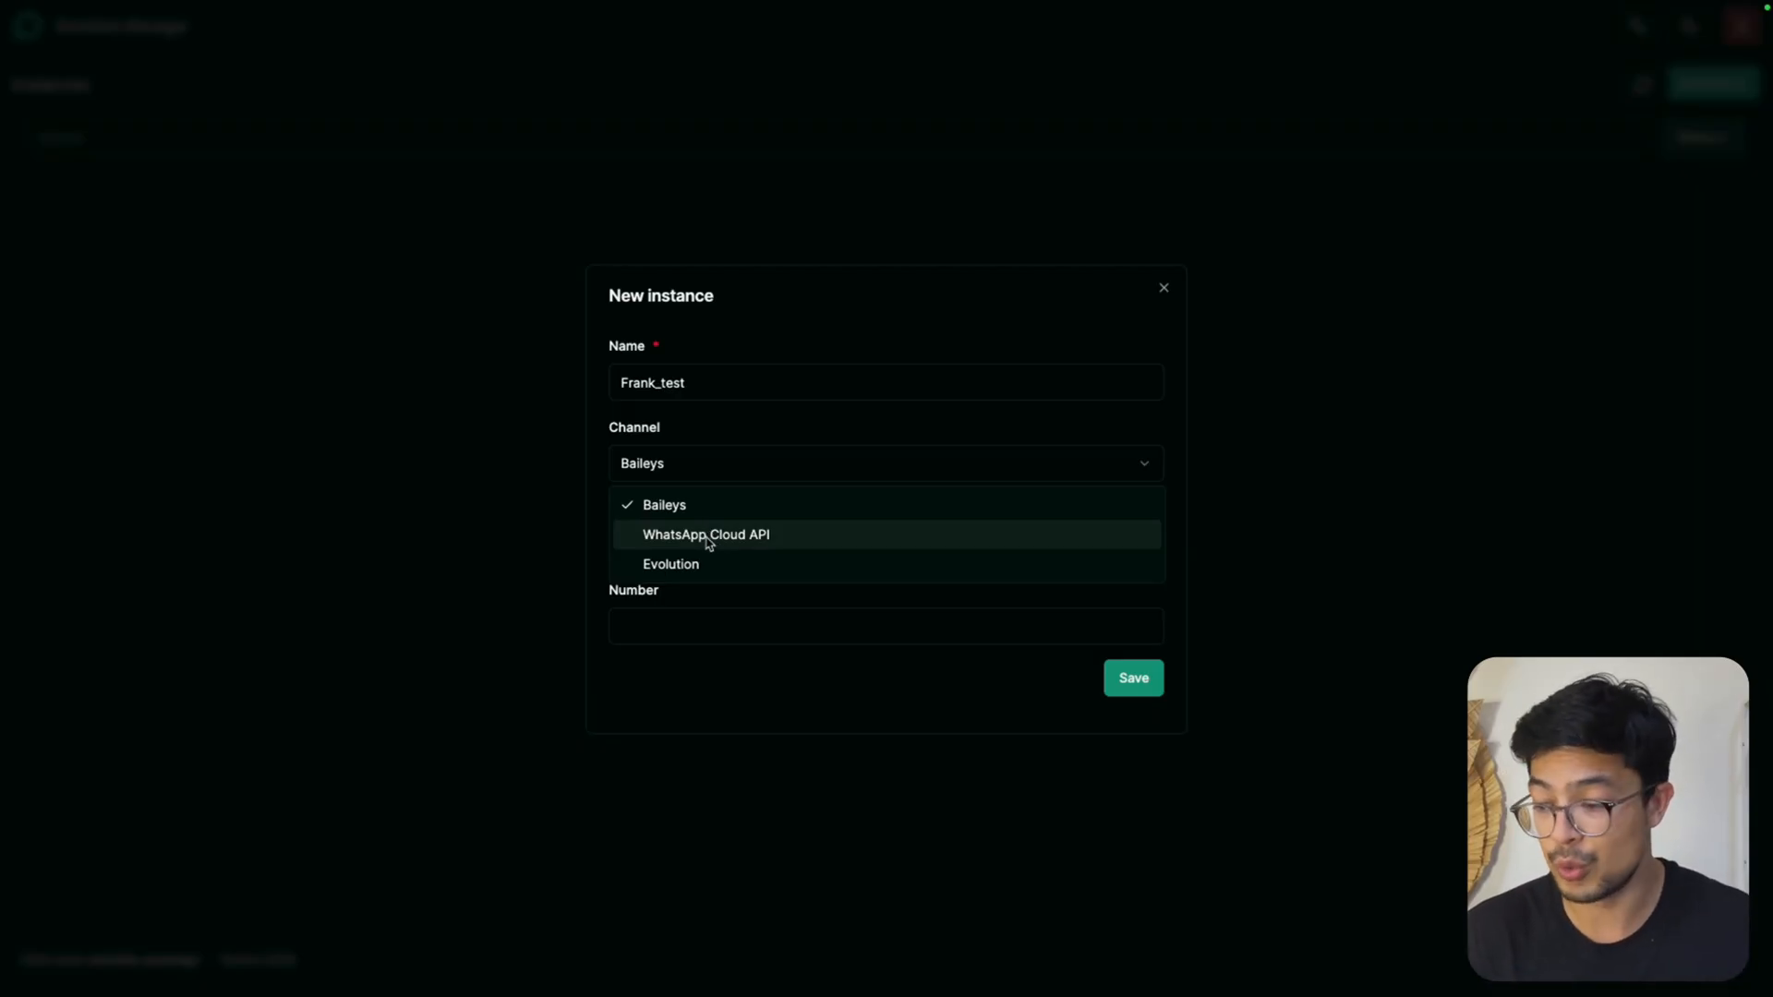
pyautogui.click(646, 505)
pyautogui.click(673, 618)
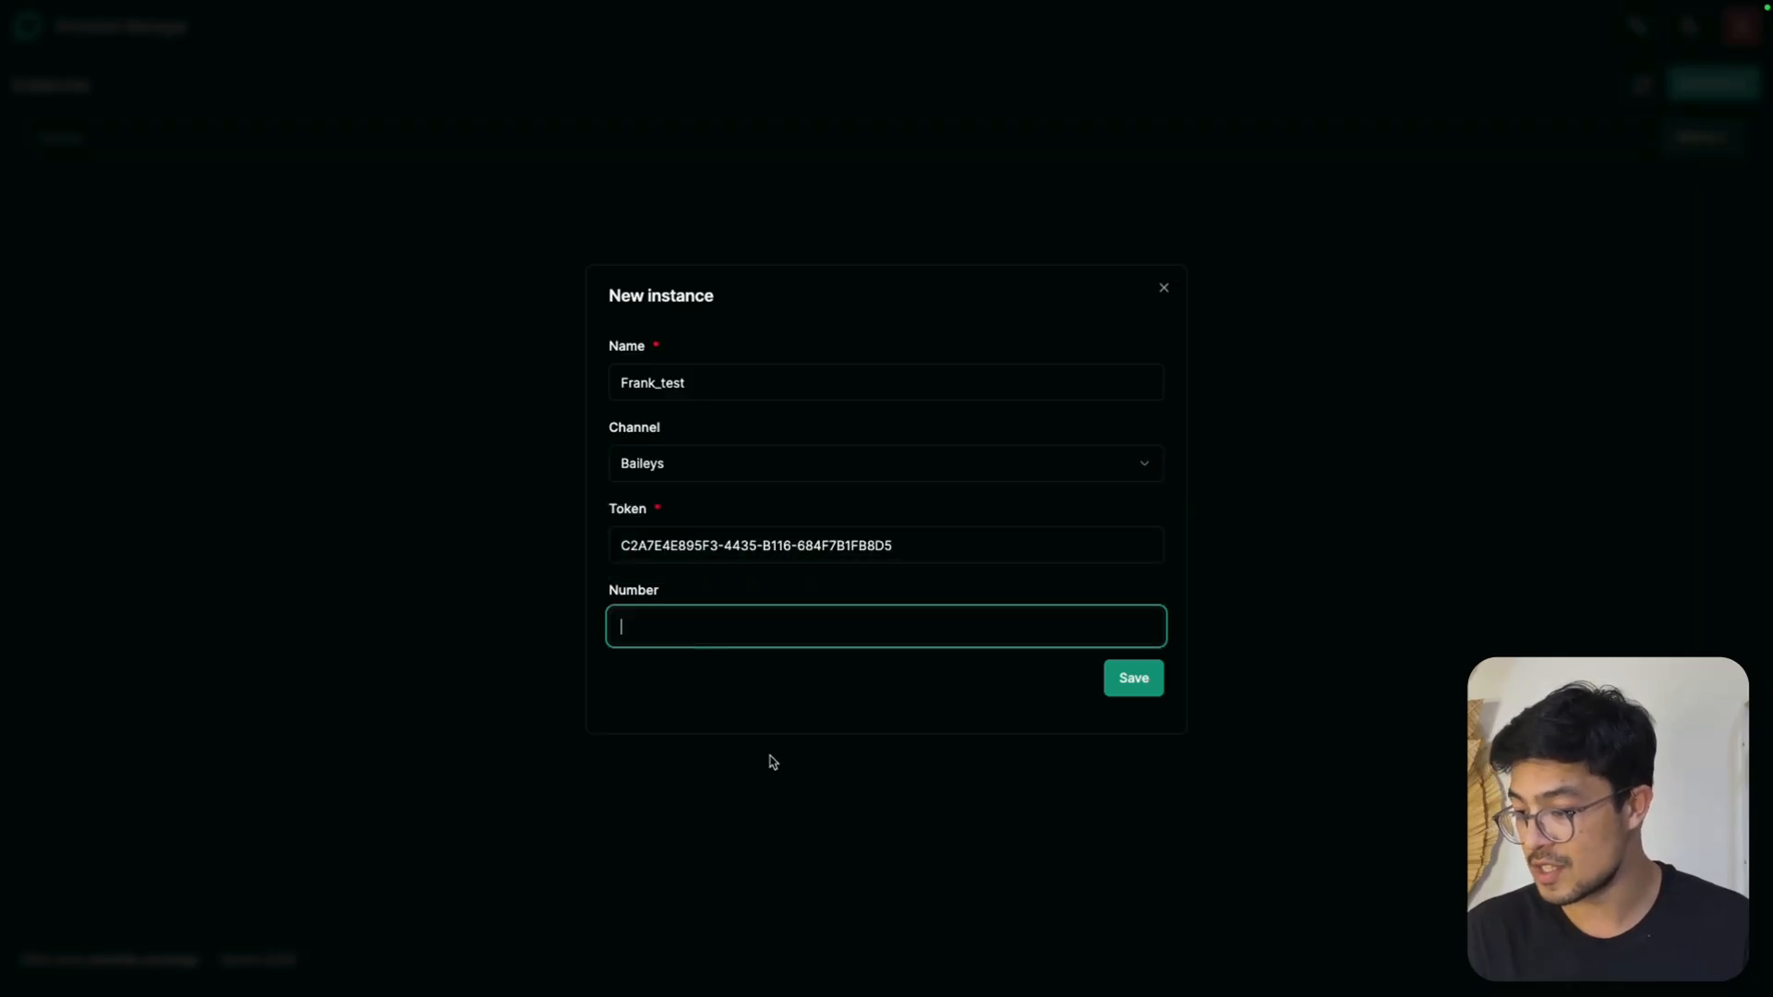
pyautogui.click(768, 760)
# Create a new instance named frank_test on the Baileys channel, leaving the number empty
pyautogui.click(1712, 83)
pyautogui.write('frank_test')
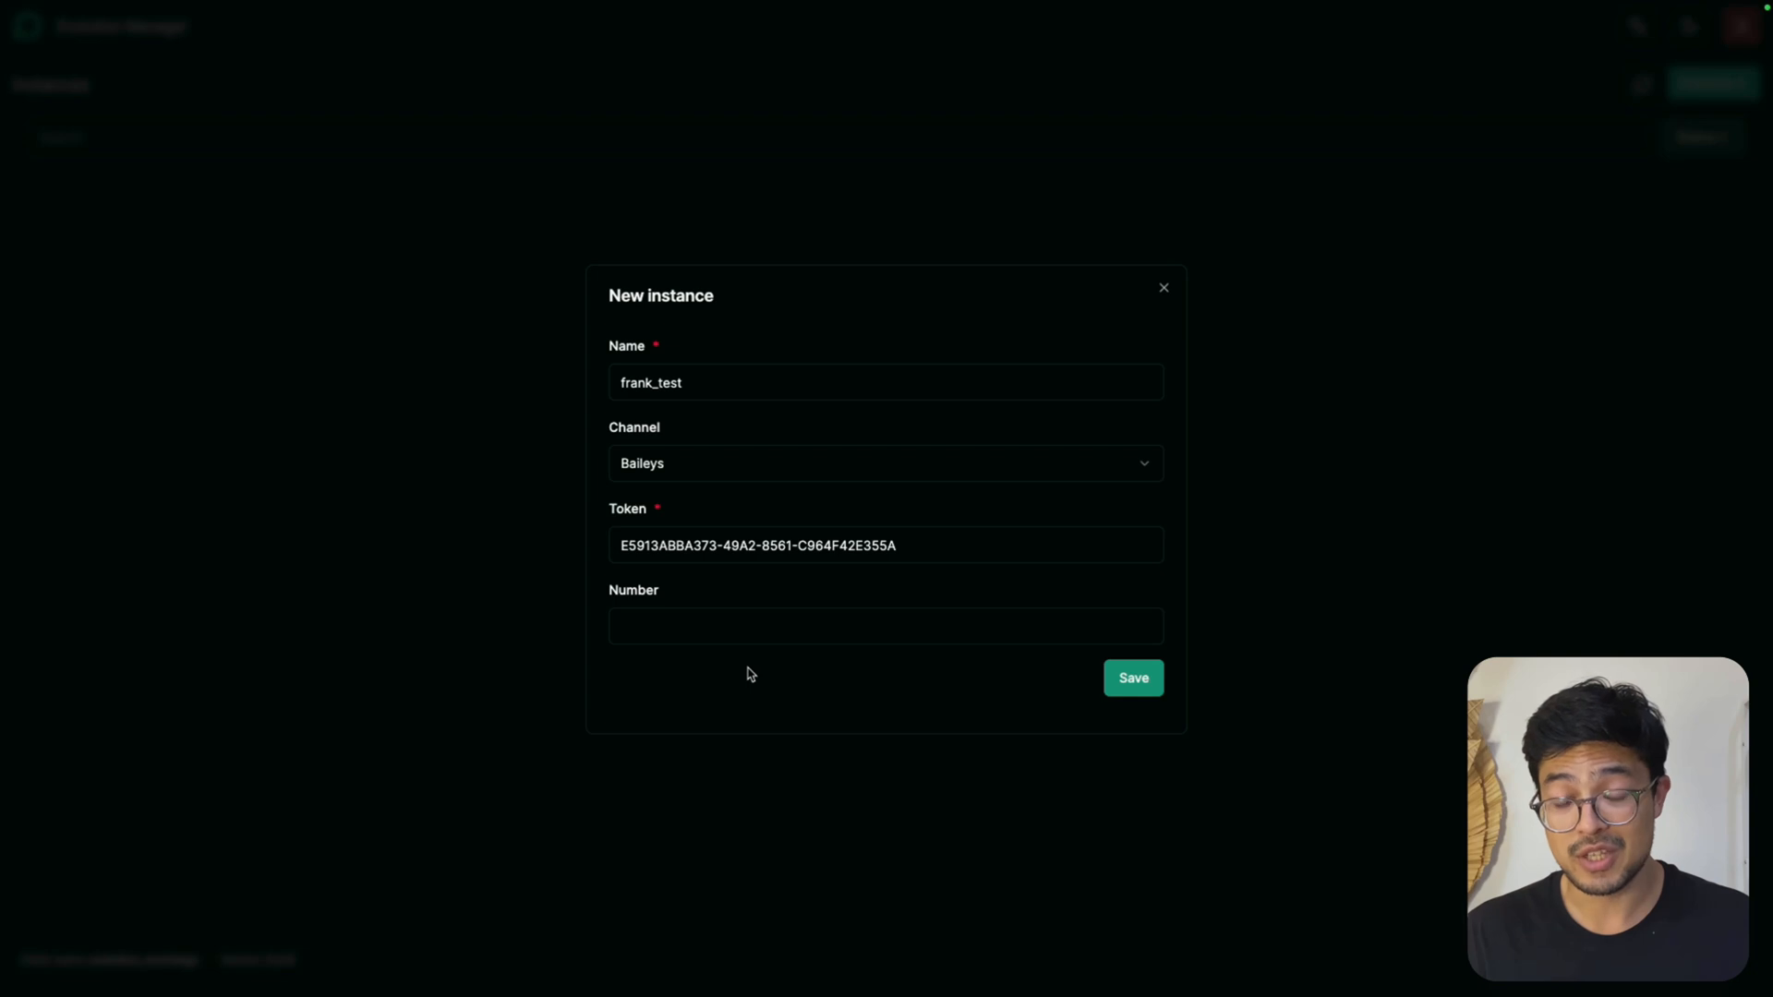
pyautogui.click(1133, 687)
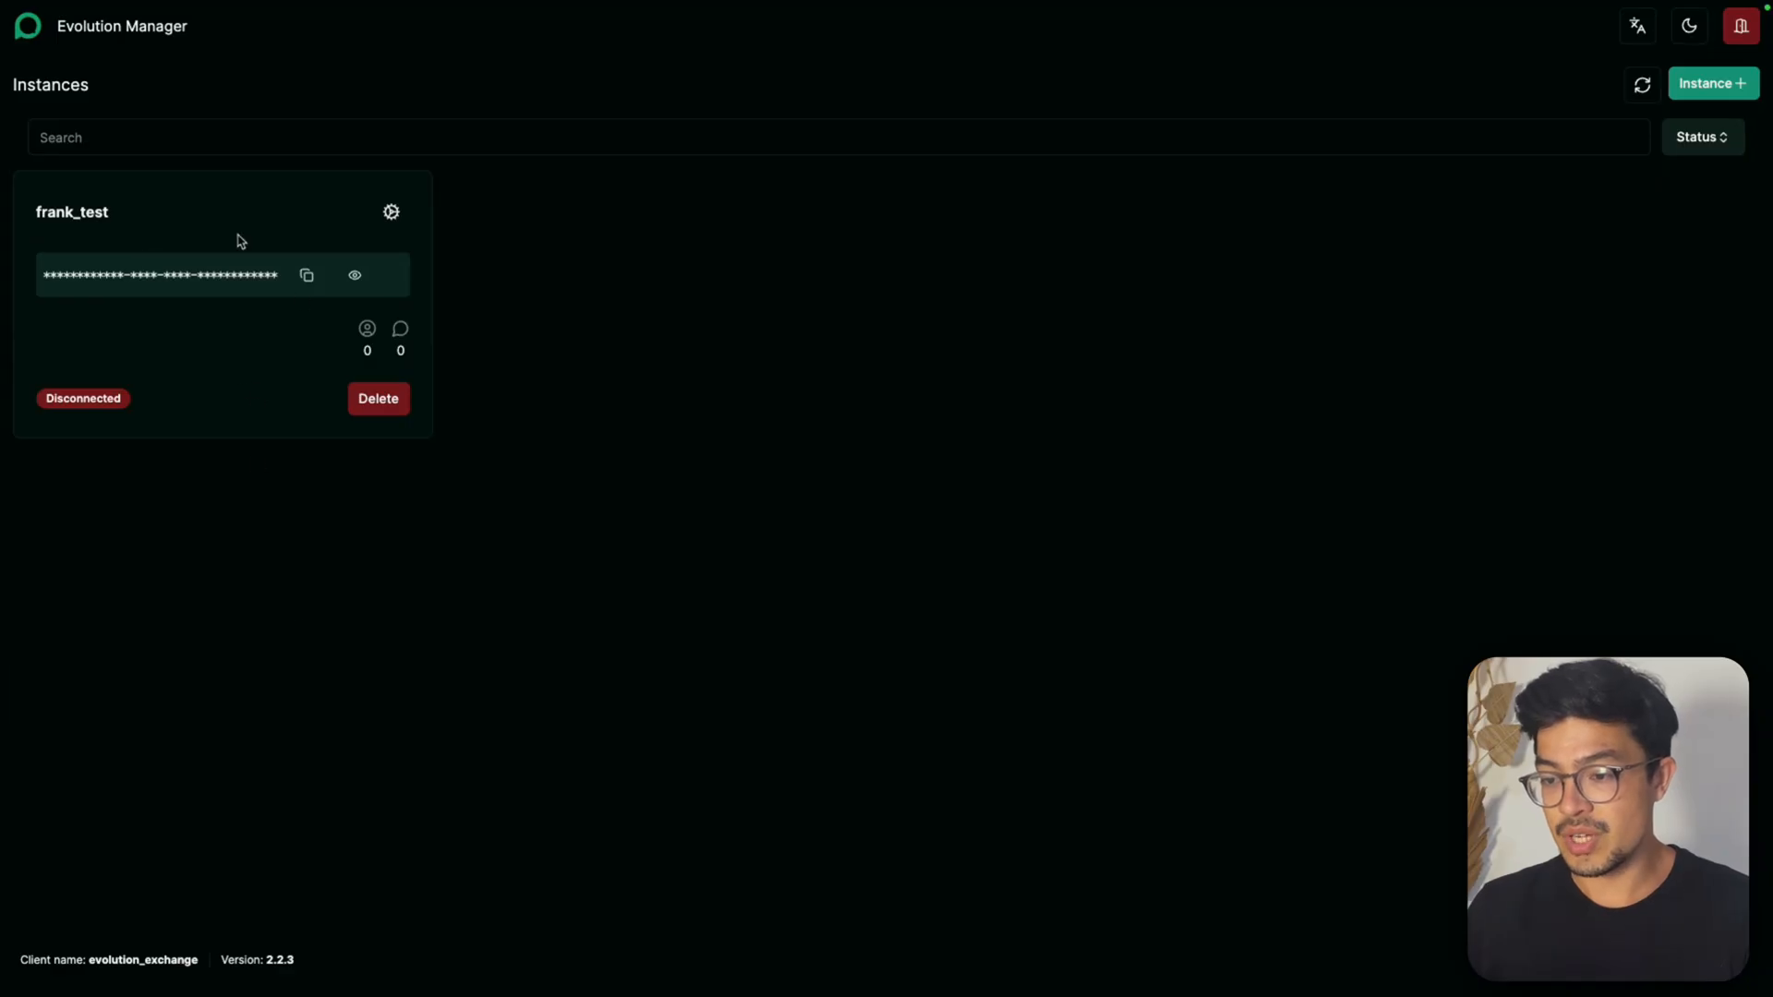
# Open the frank_test instance's dashboard, request the QR code for linking WhatsApp and close it
pyautogui.click(392, 213)
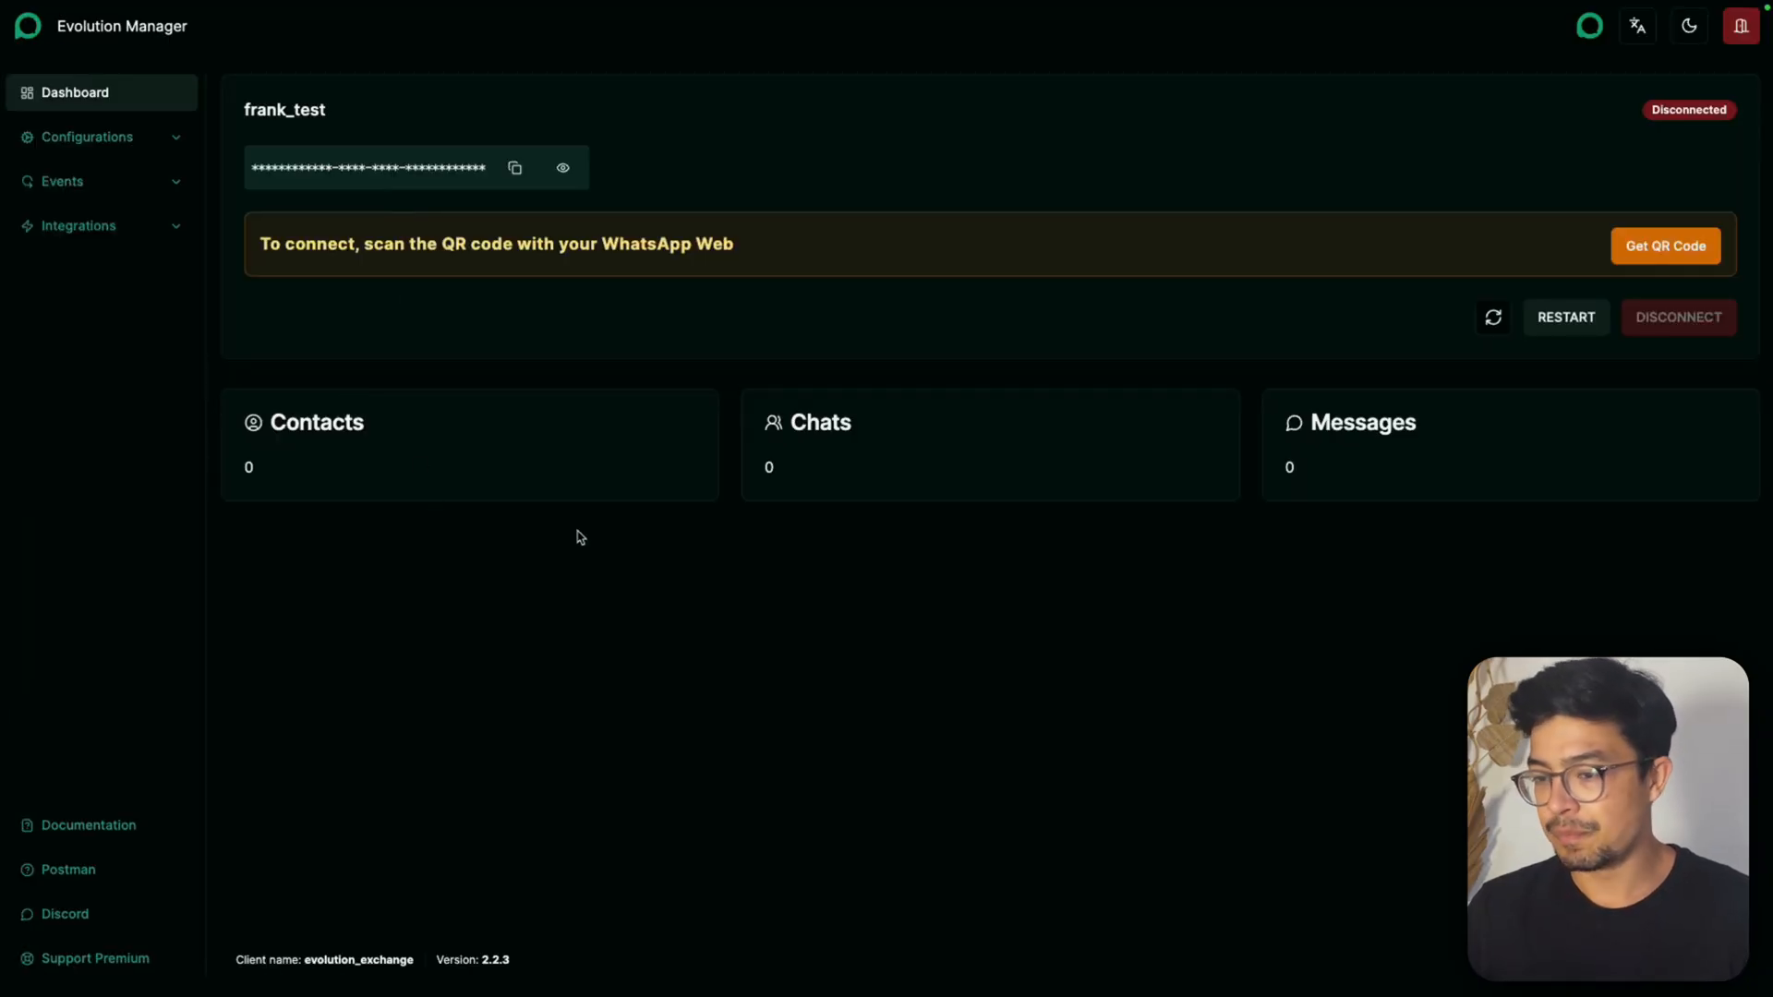
pyautogui.click(1671, 257)
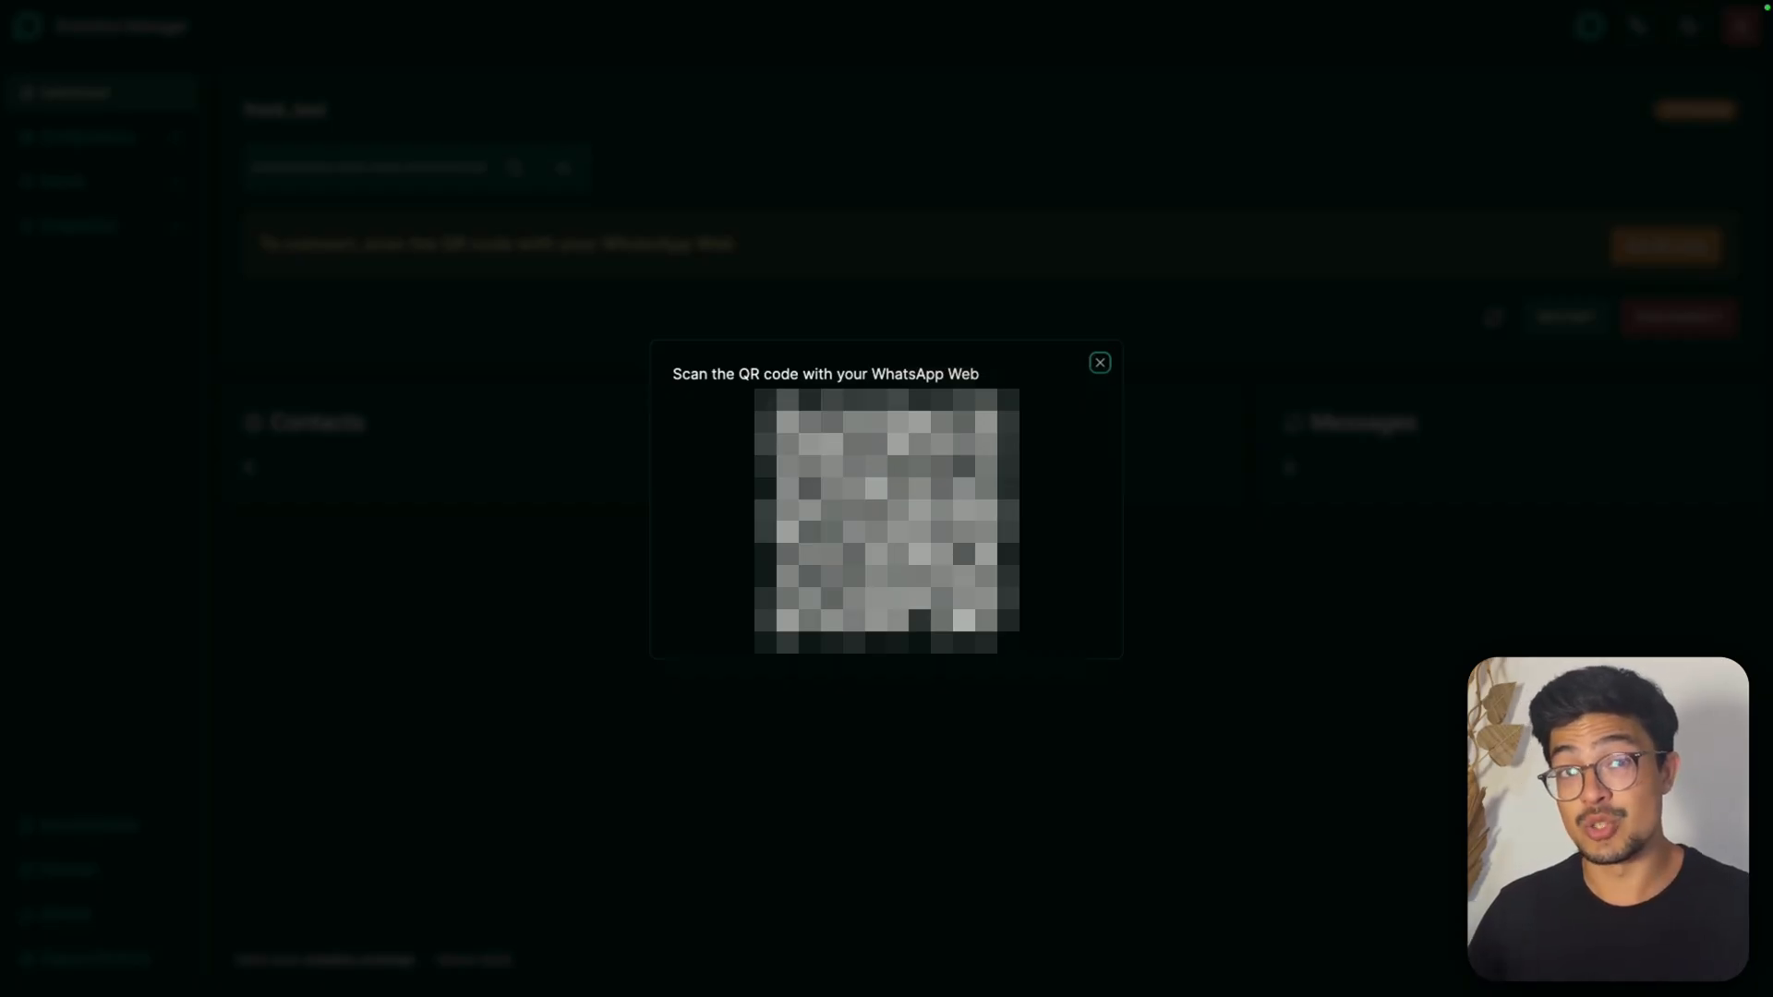
pyautogui.click(1100, 362)
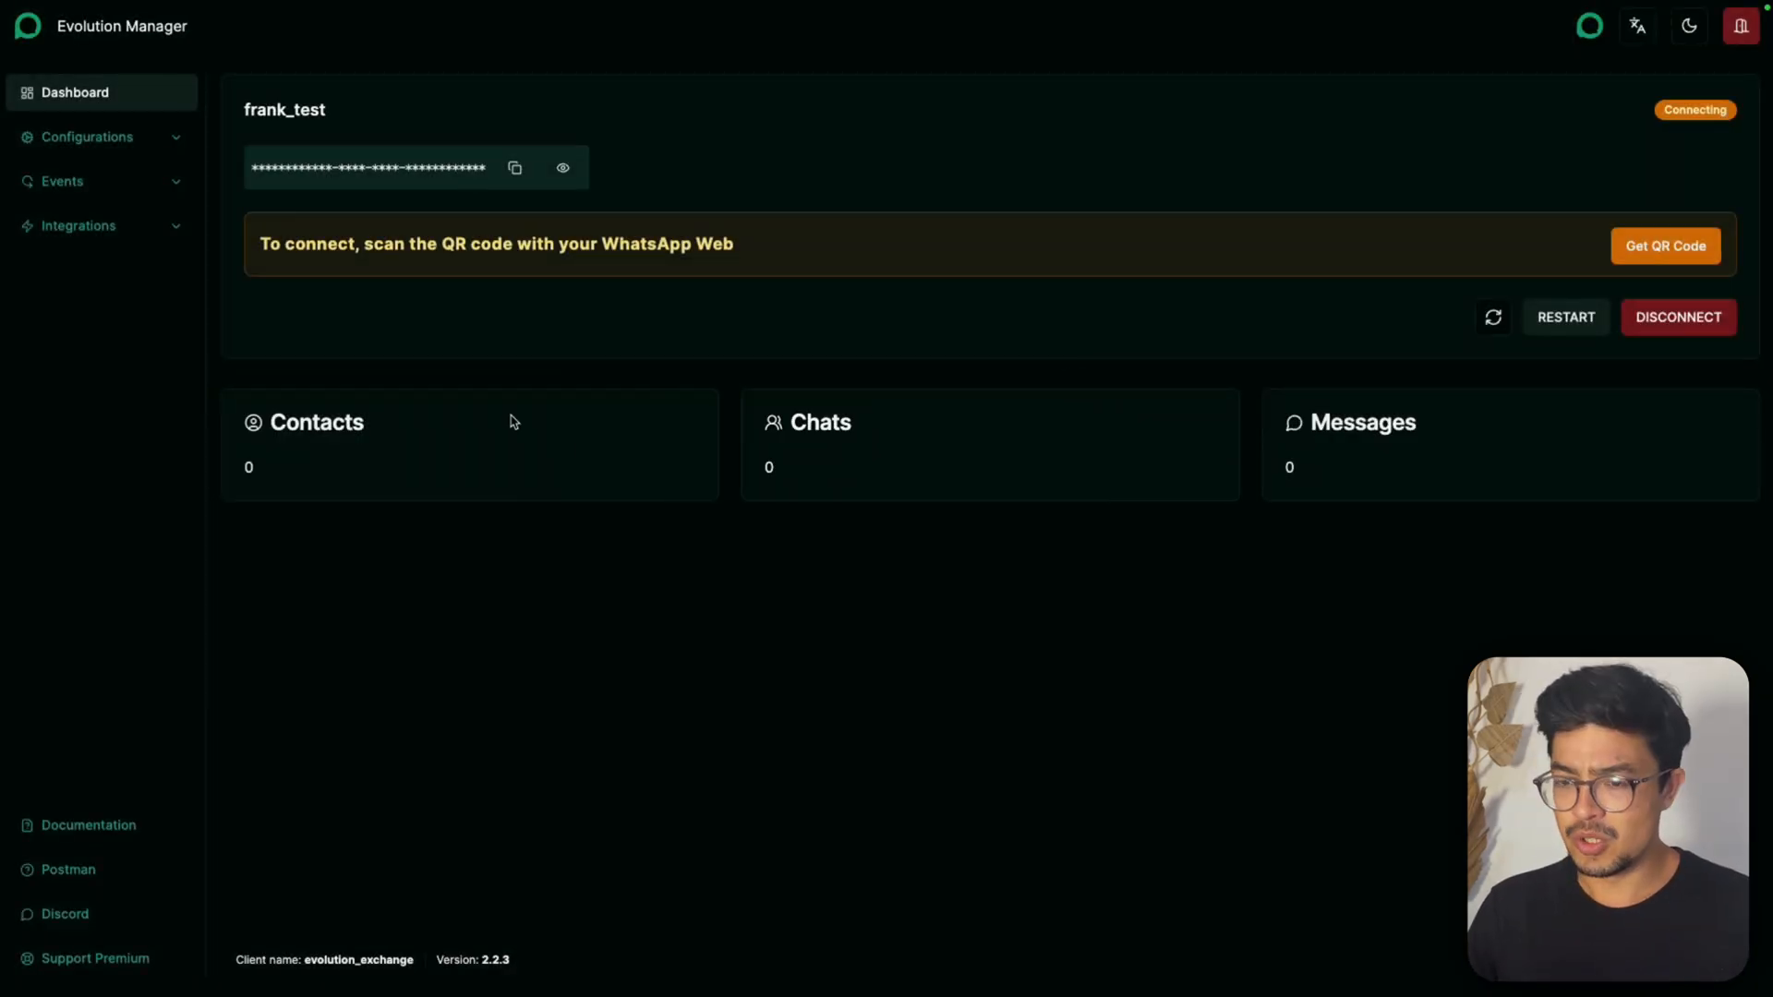
# Enable Reject Calls, Ignore Groups, Always Online and Read Messages in the instance's settings and save them
pyautogui.click(88, 138)
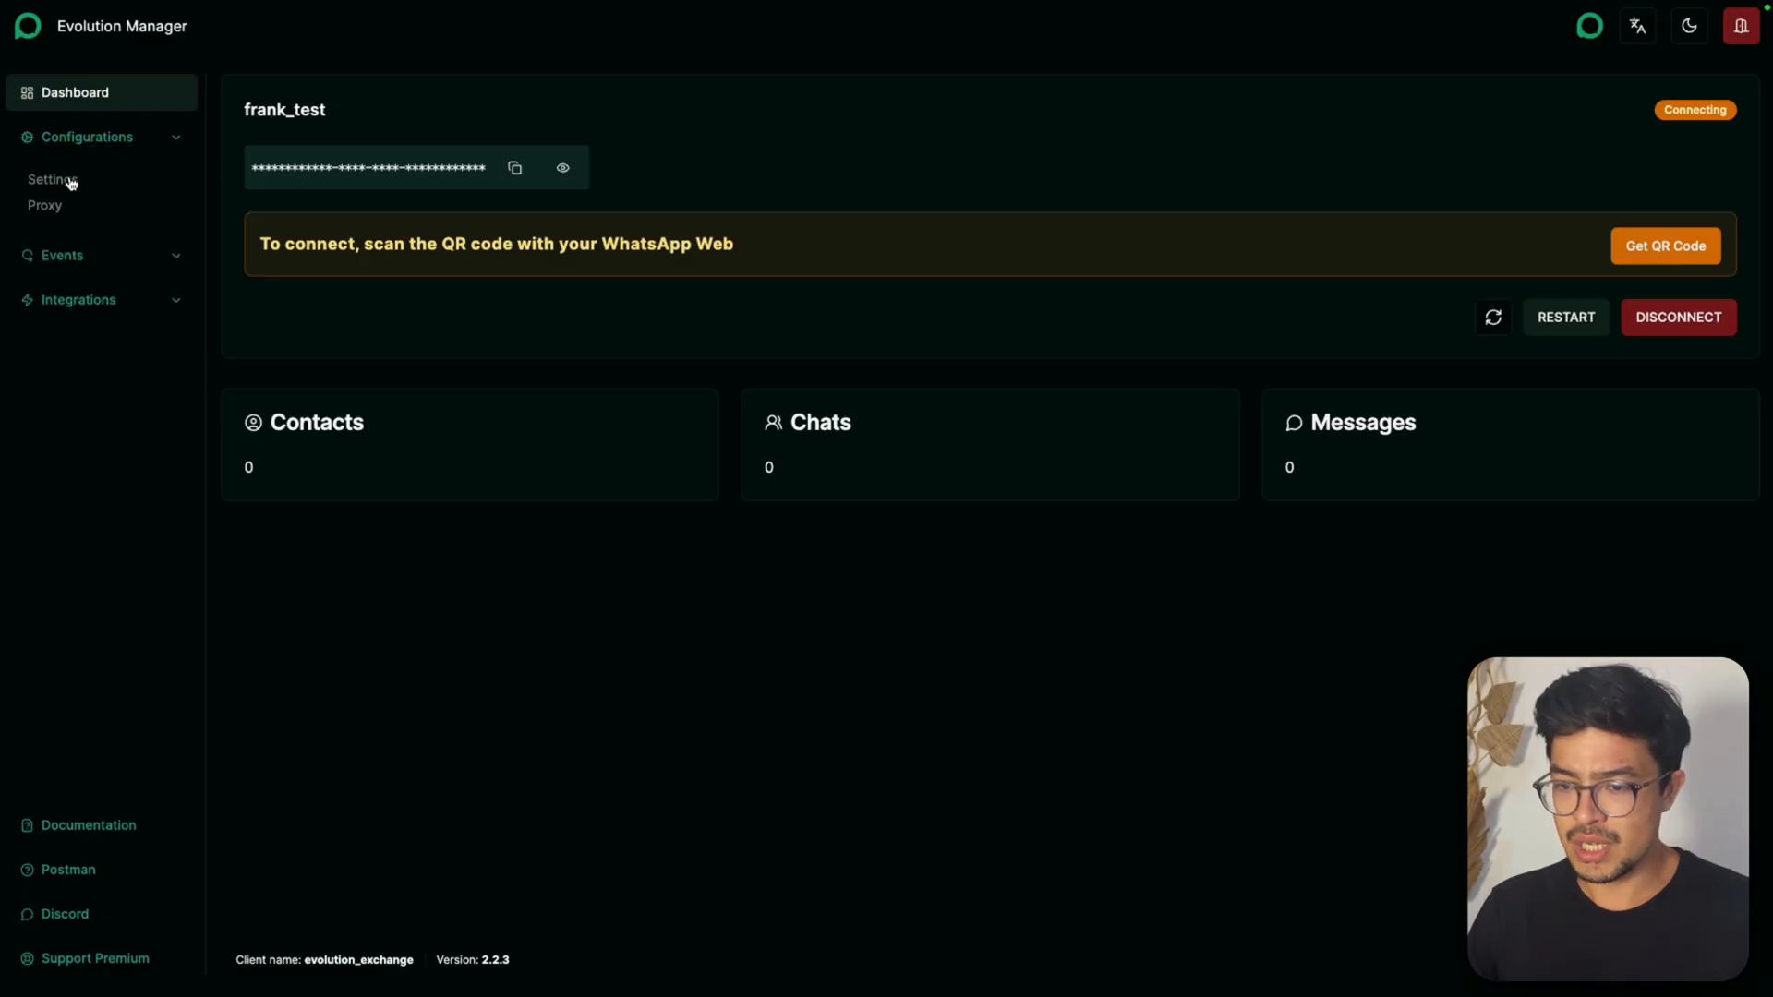
pyautogui.click(70, 180)
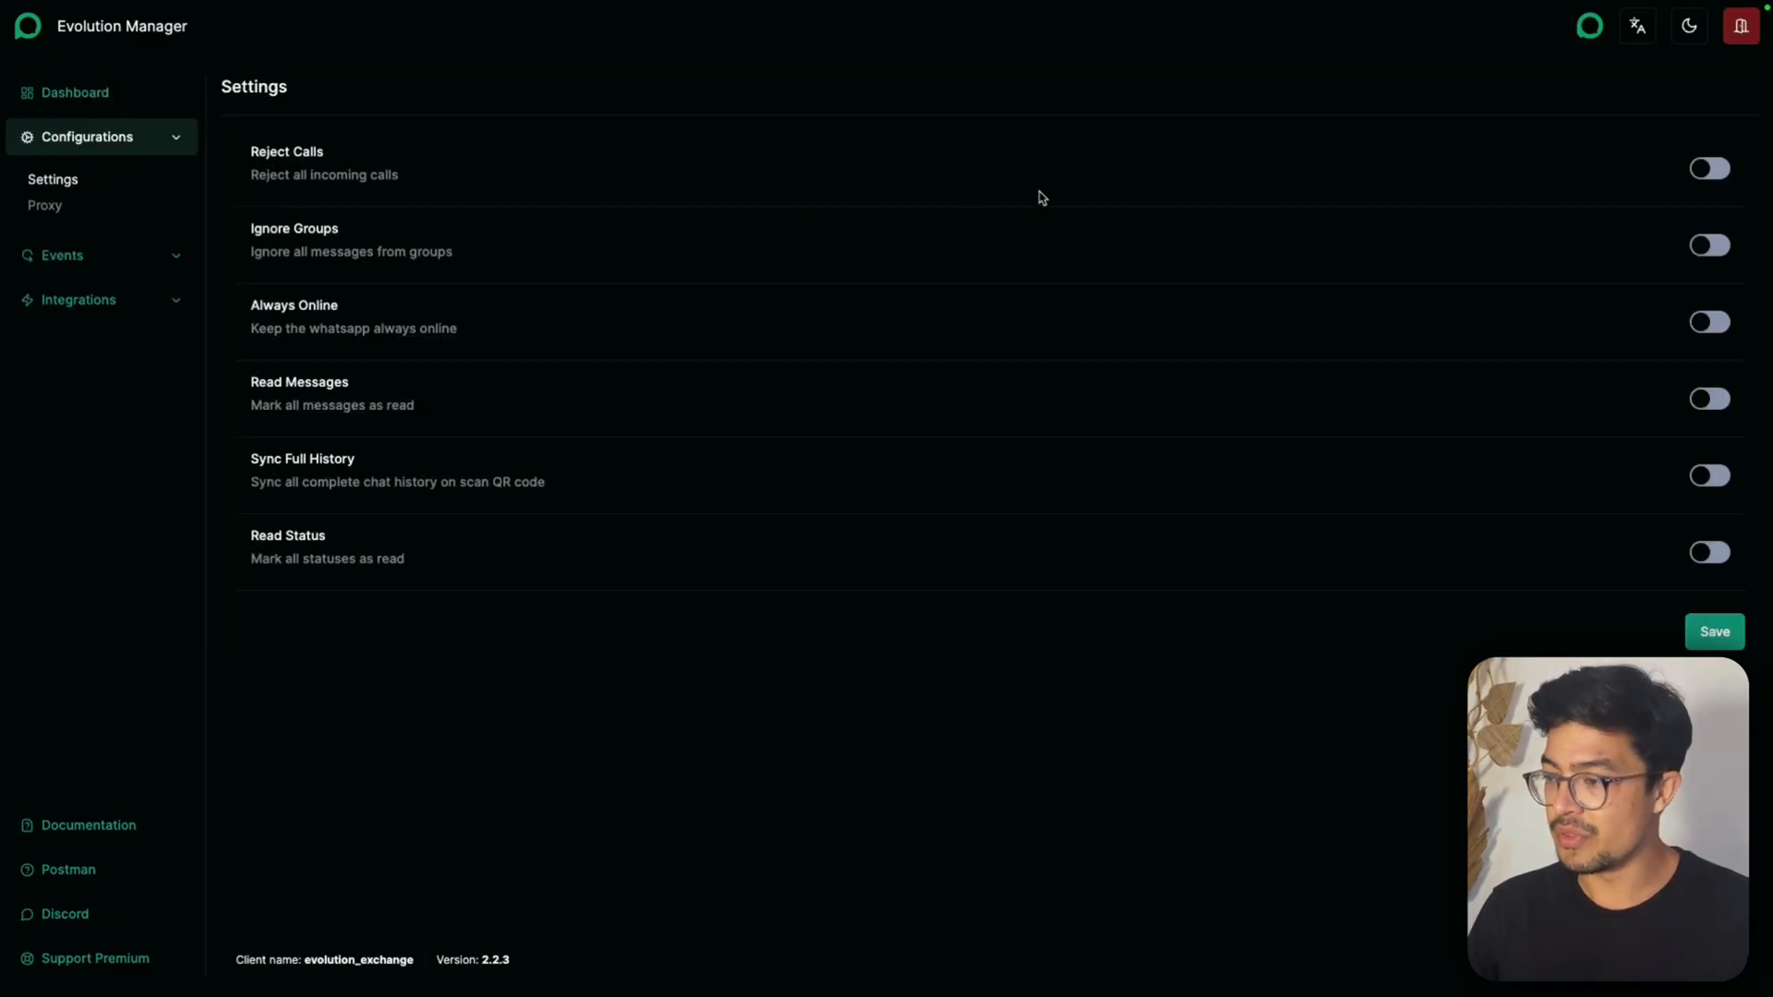
pyautogui.click(1715, 171)
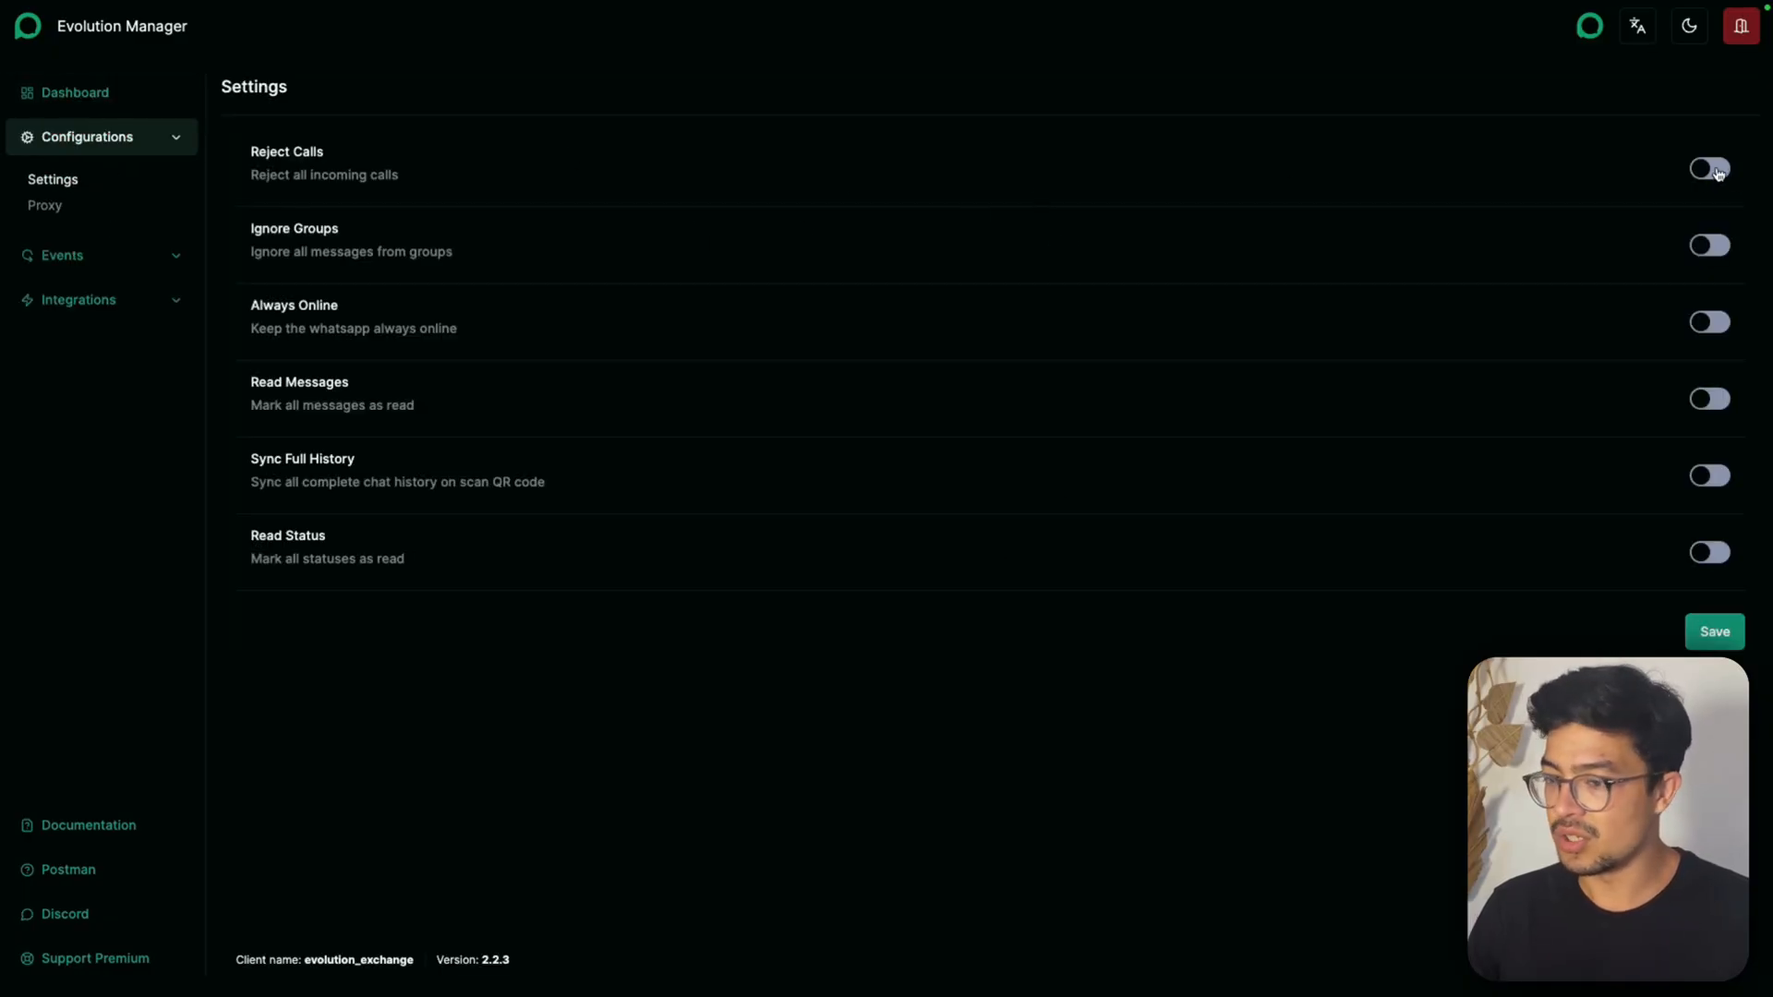
pyautogui.click(1713, 334)
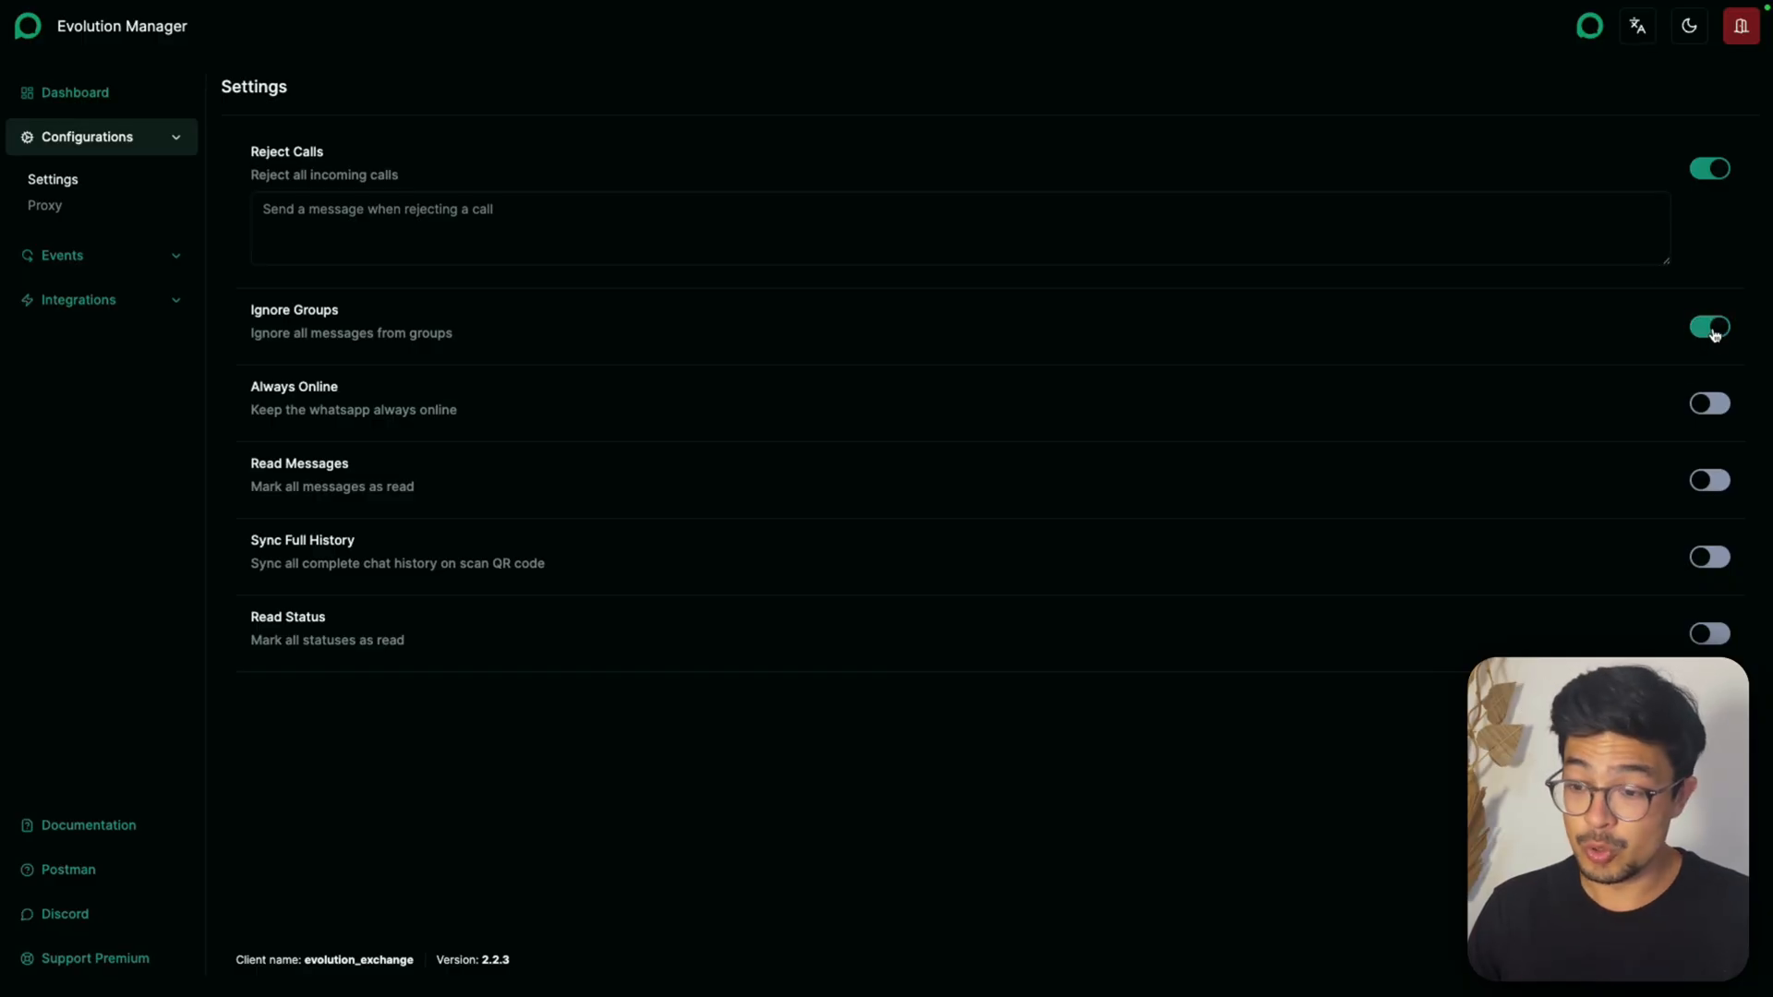
pyautogui.click(1710, 406)
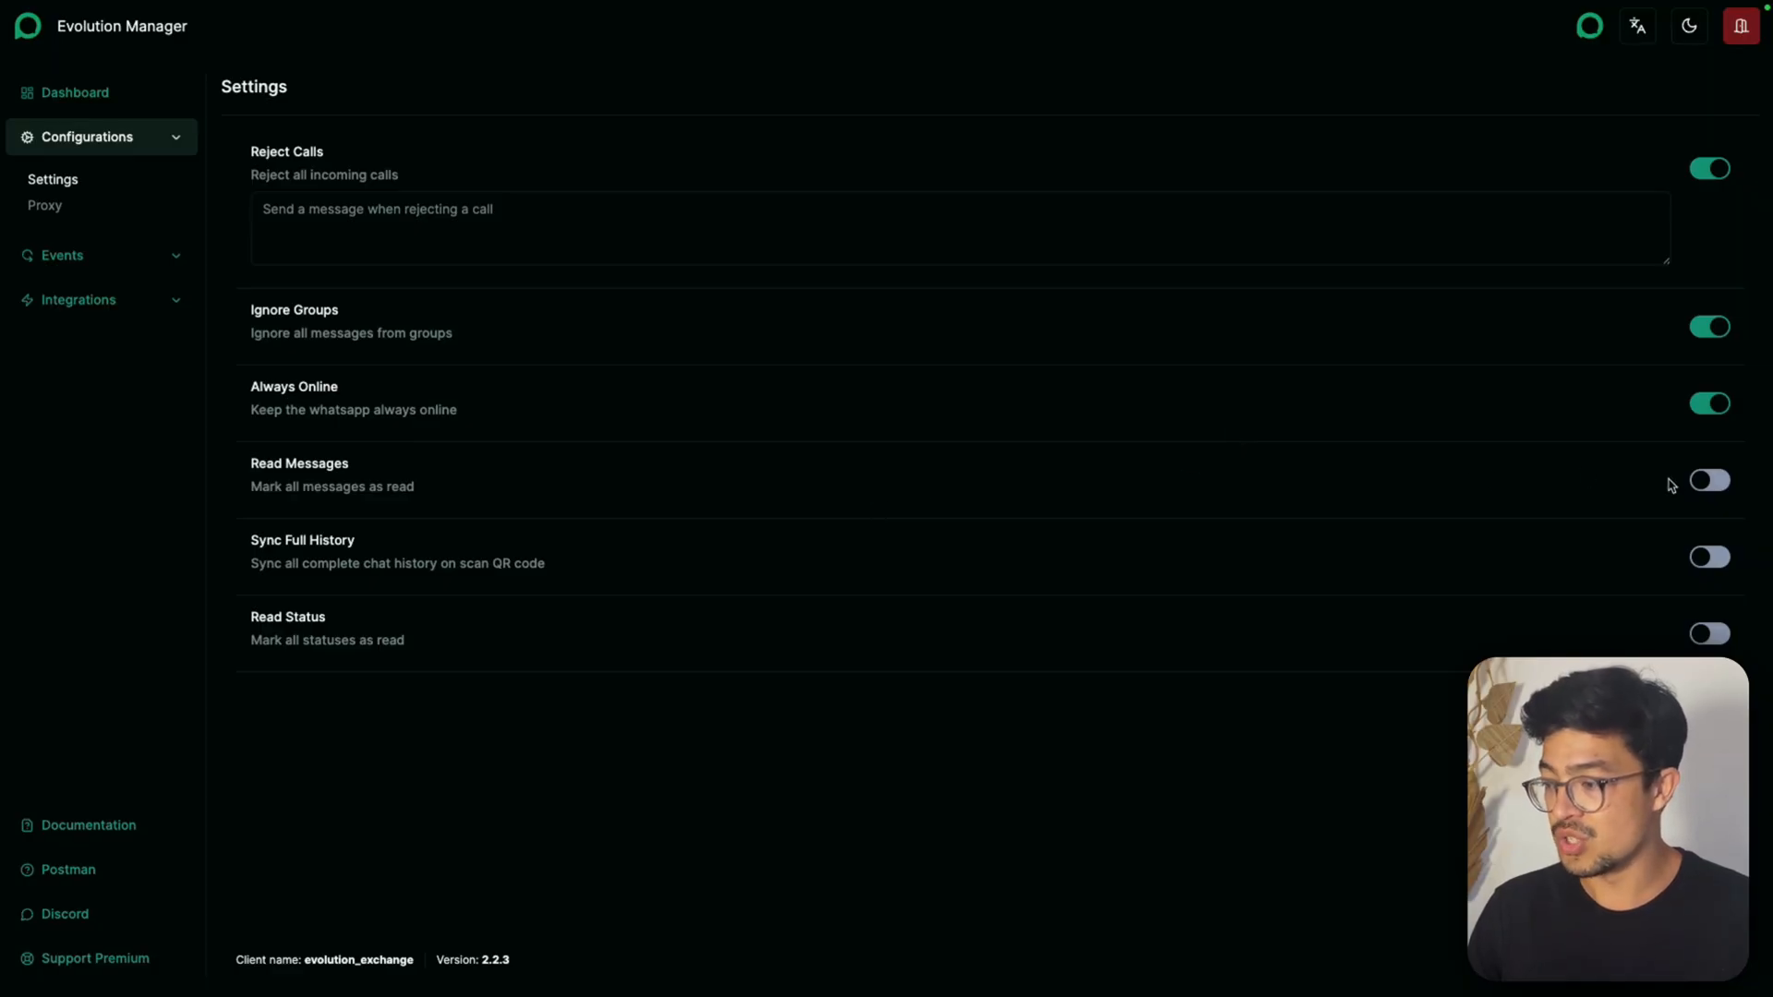
pyautogui.click(1717, 481)
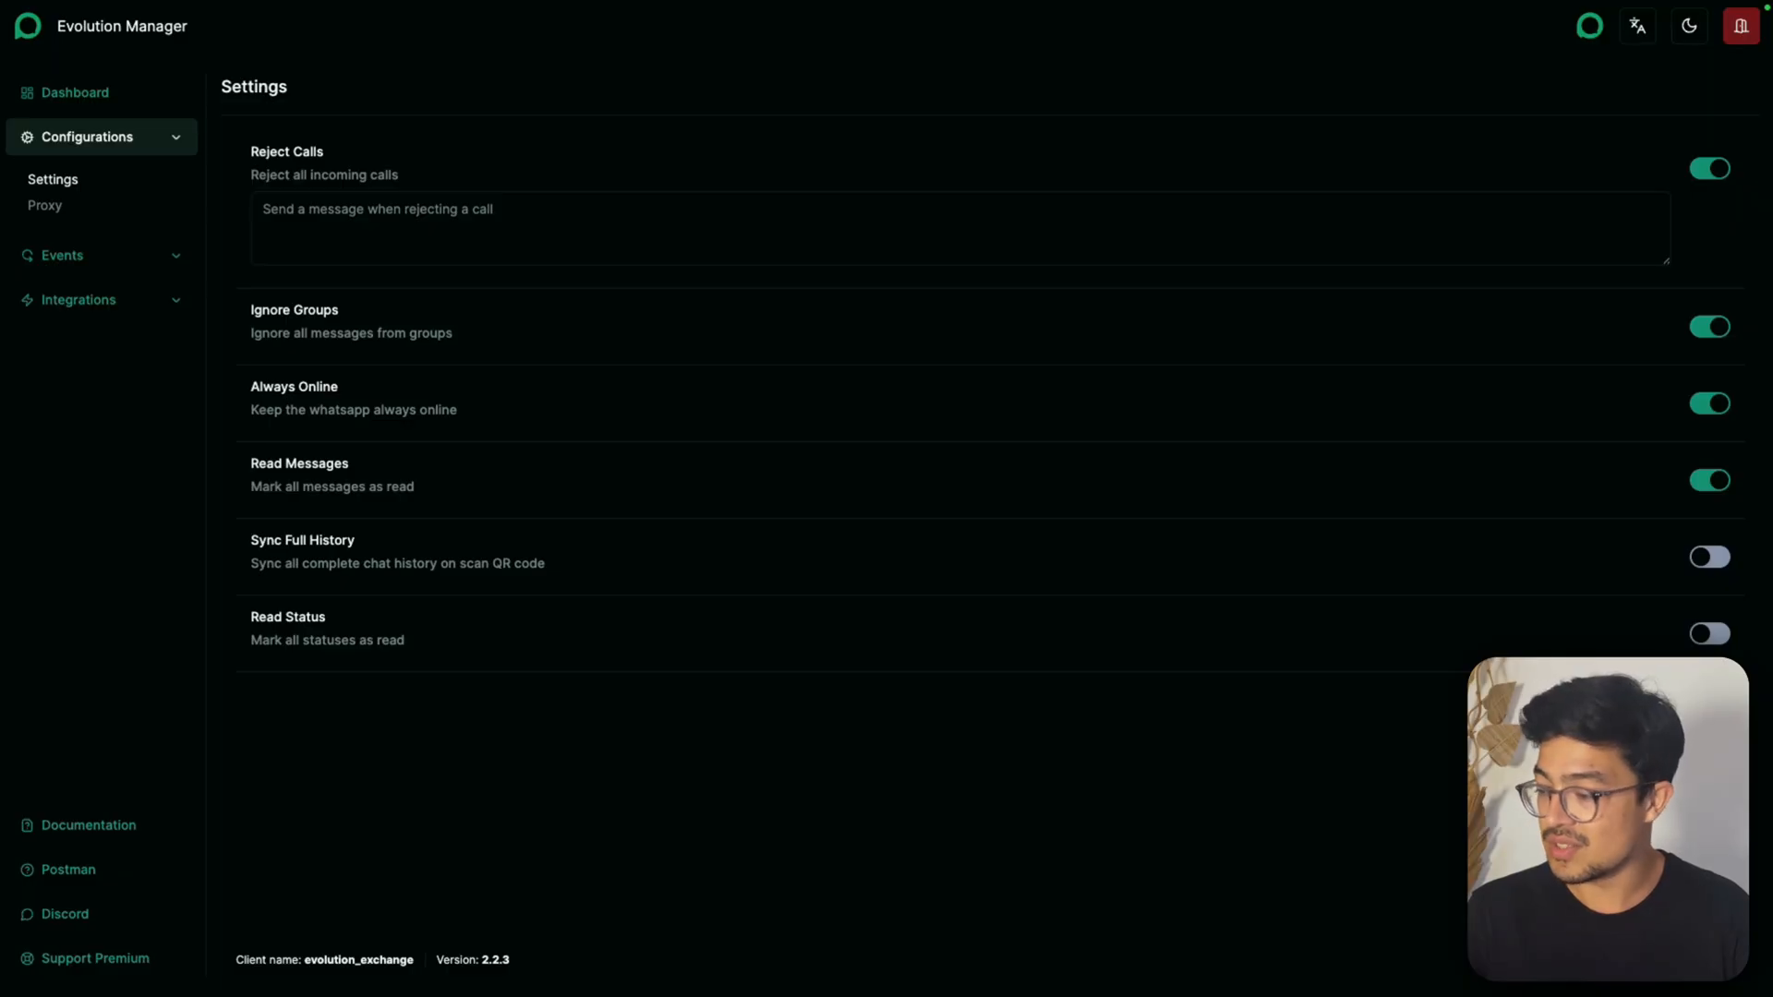
pyautogui.click(1708, 712)
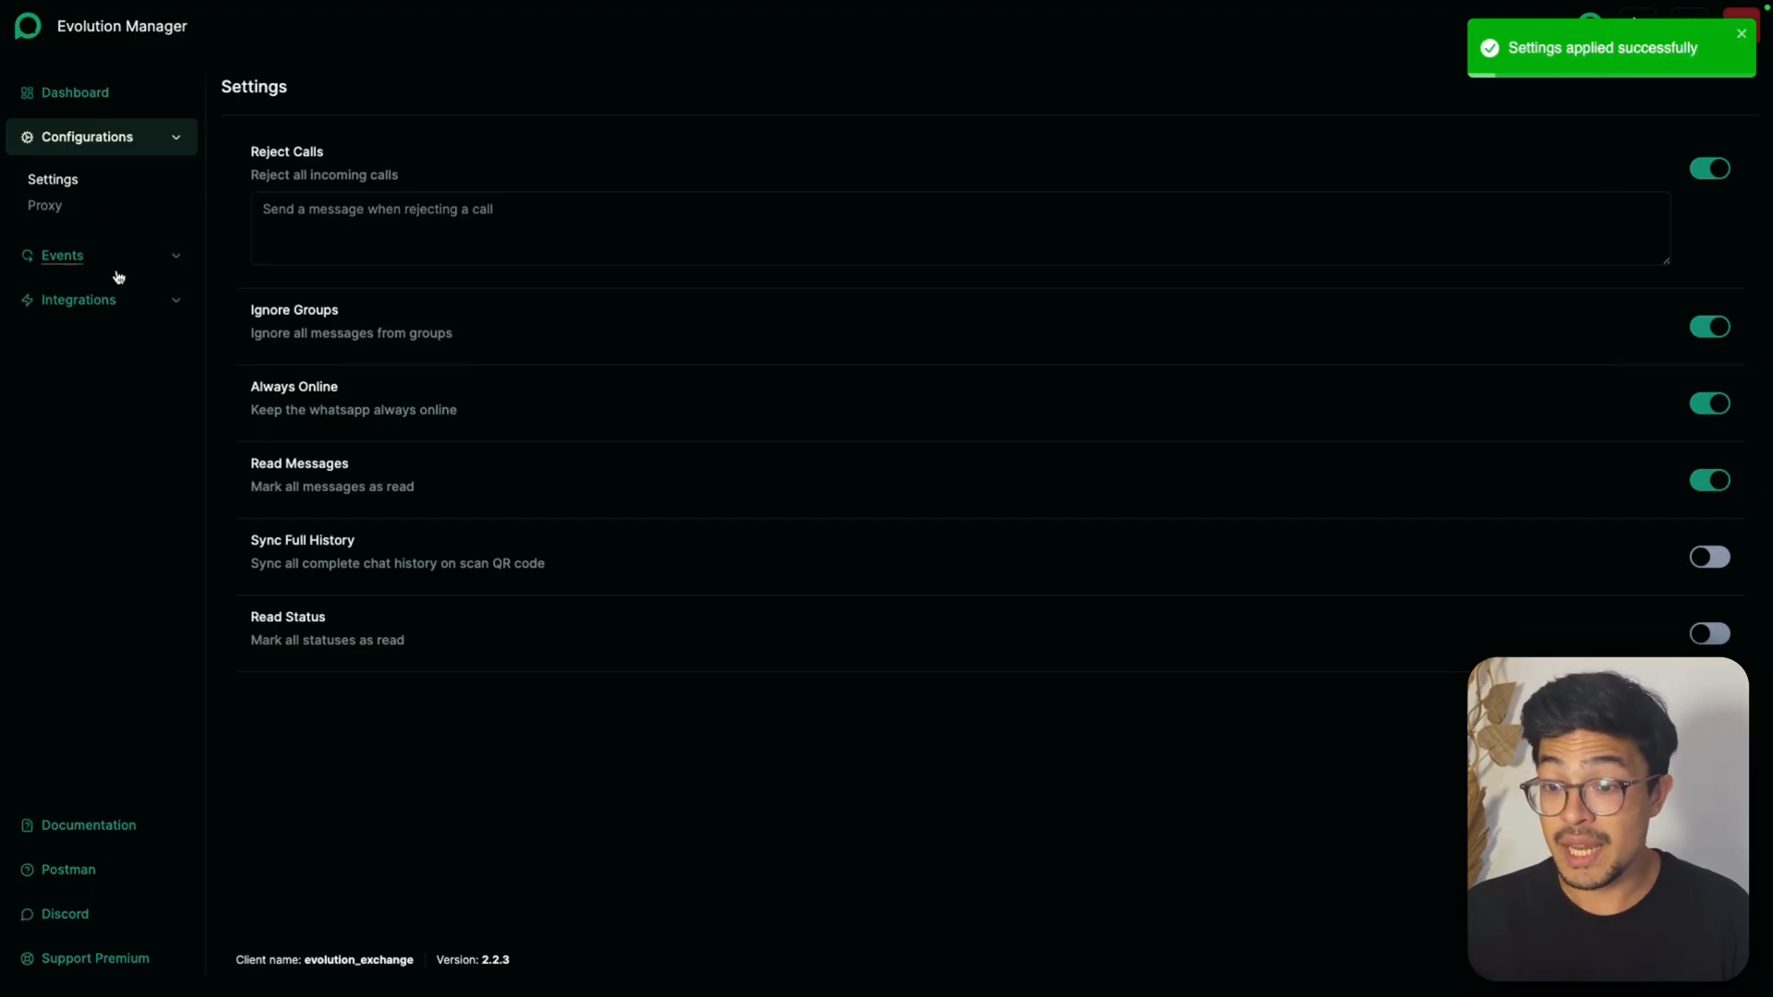
# Open the instance's webhook event configuration at the empty URL field
pyautogui.click(67, 262)
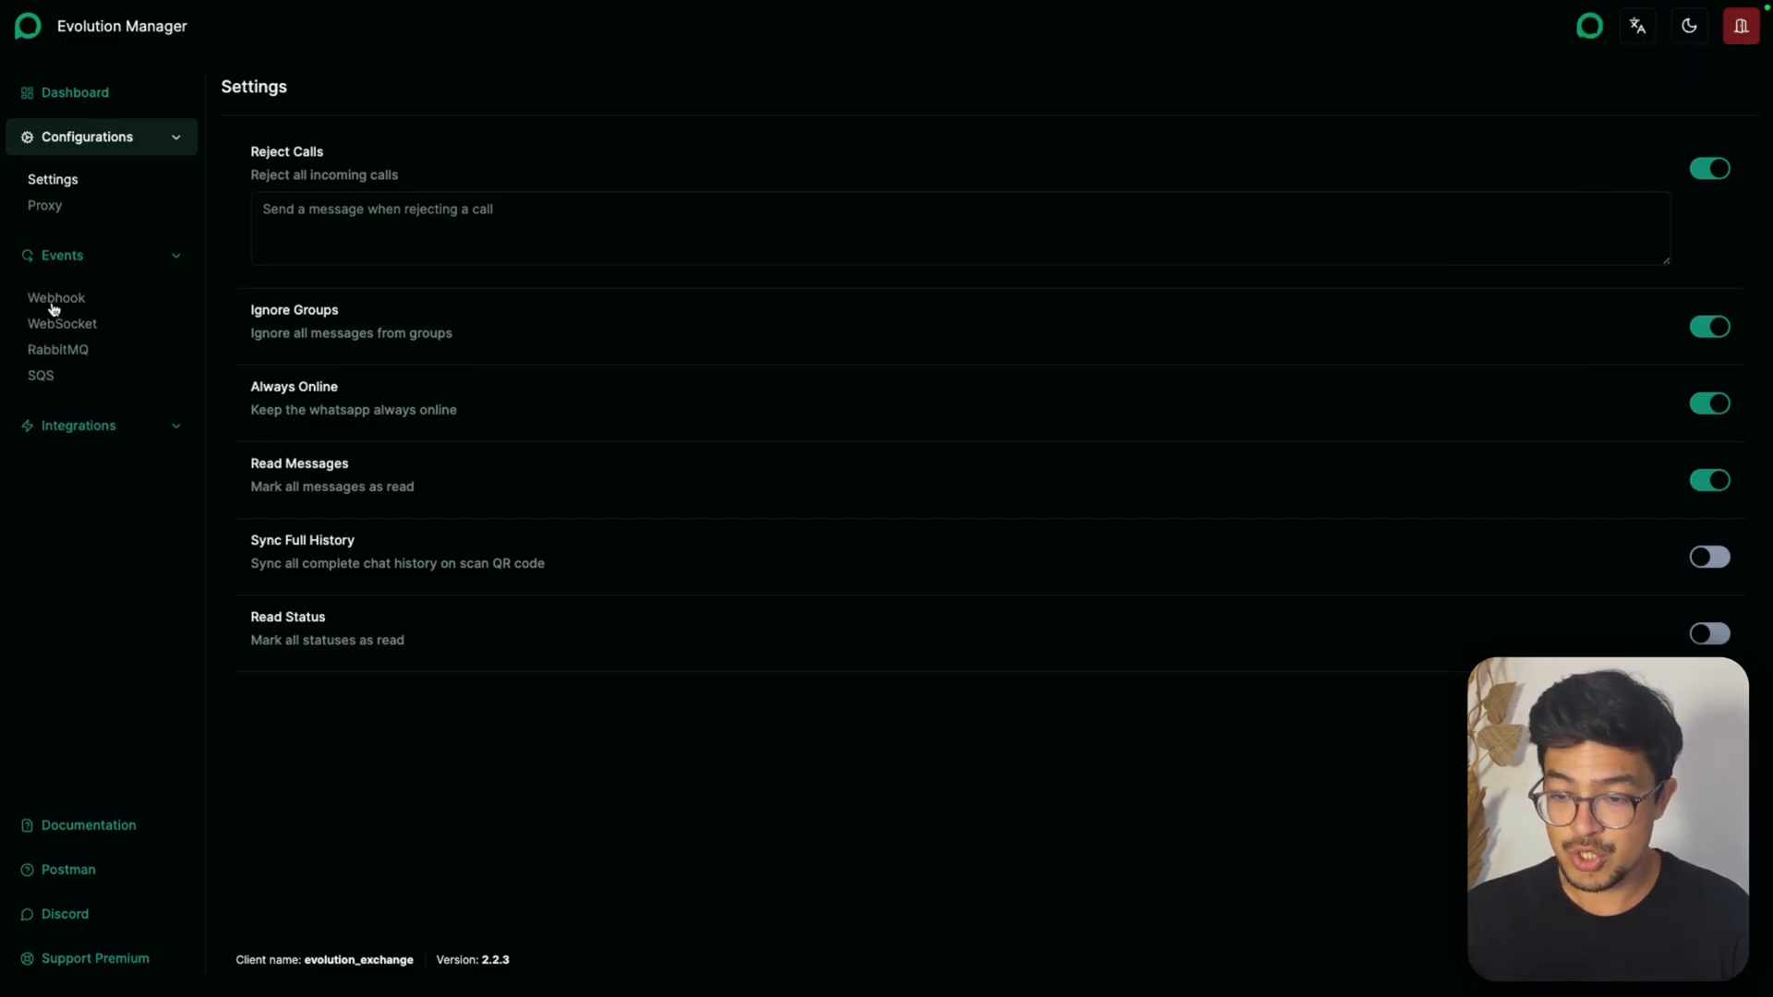
pyautogui.click(55, 305)
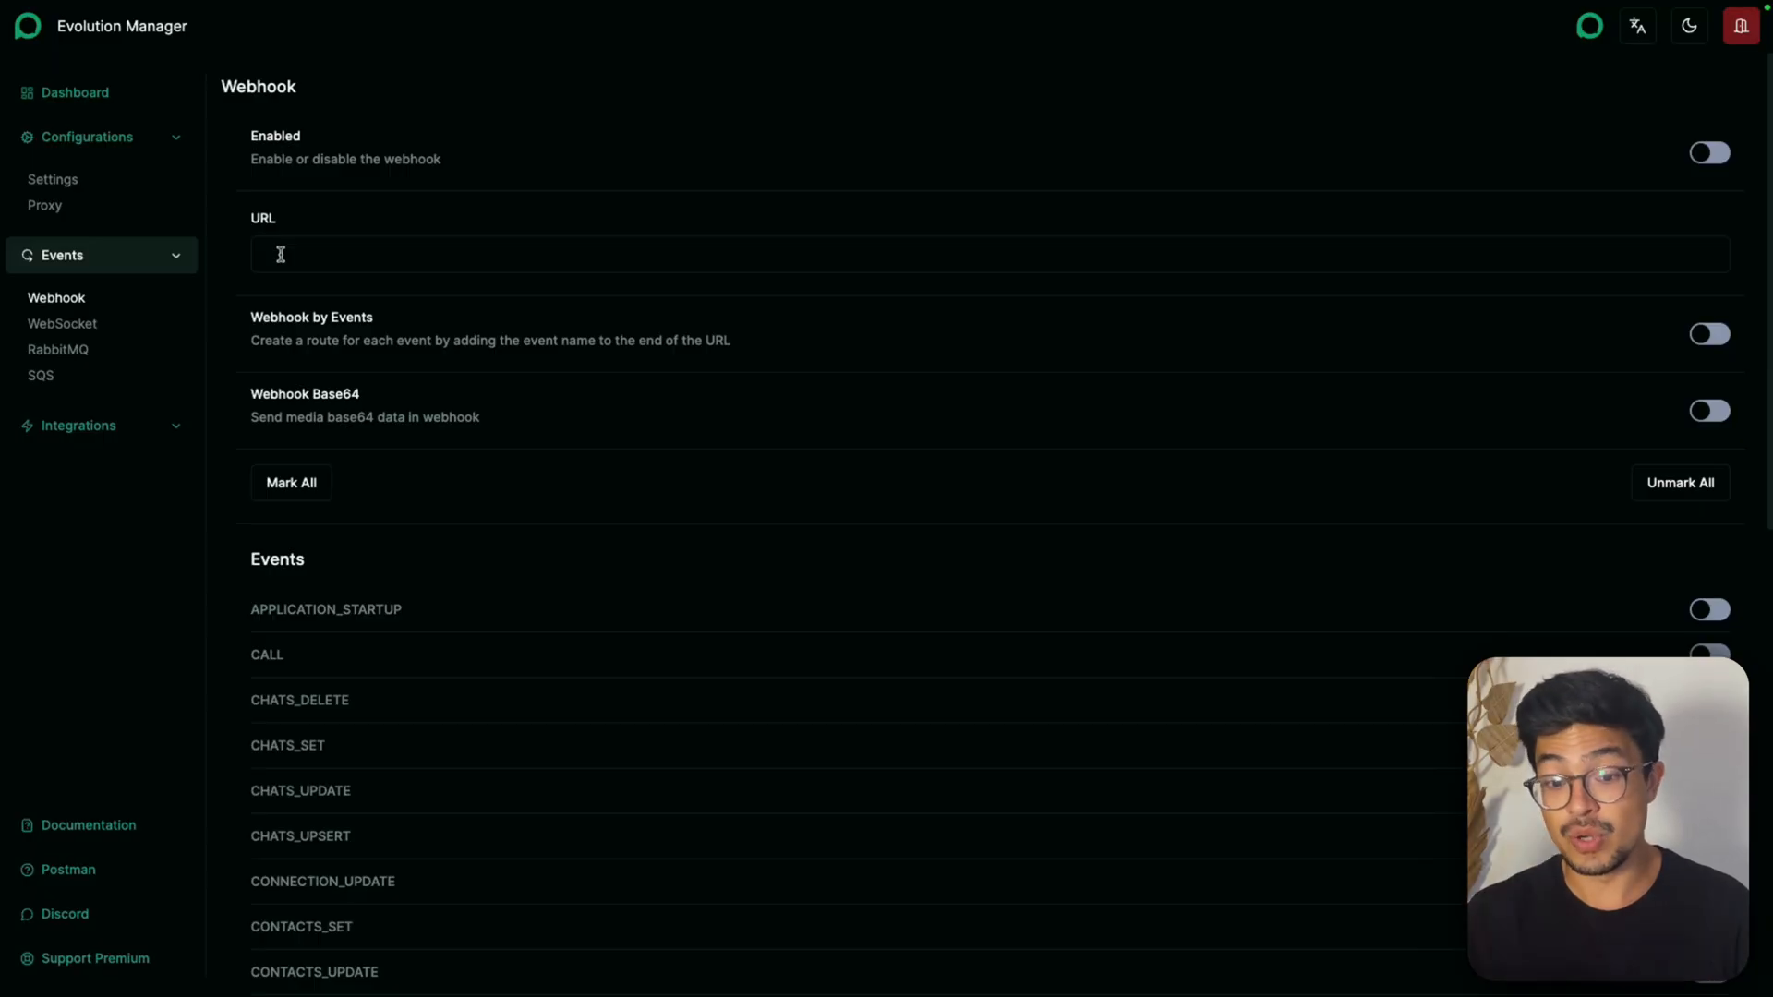
pyautogui.click(281, 255)
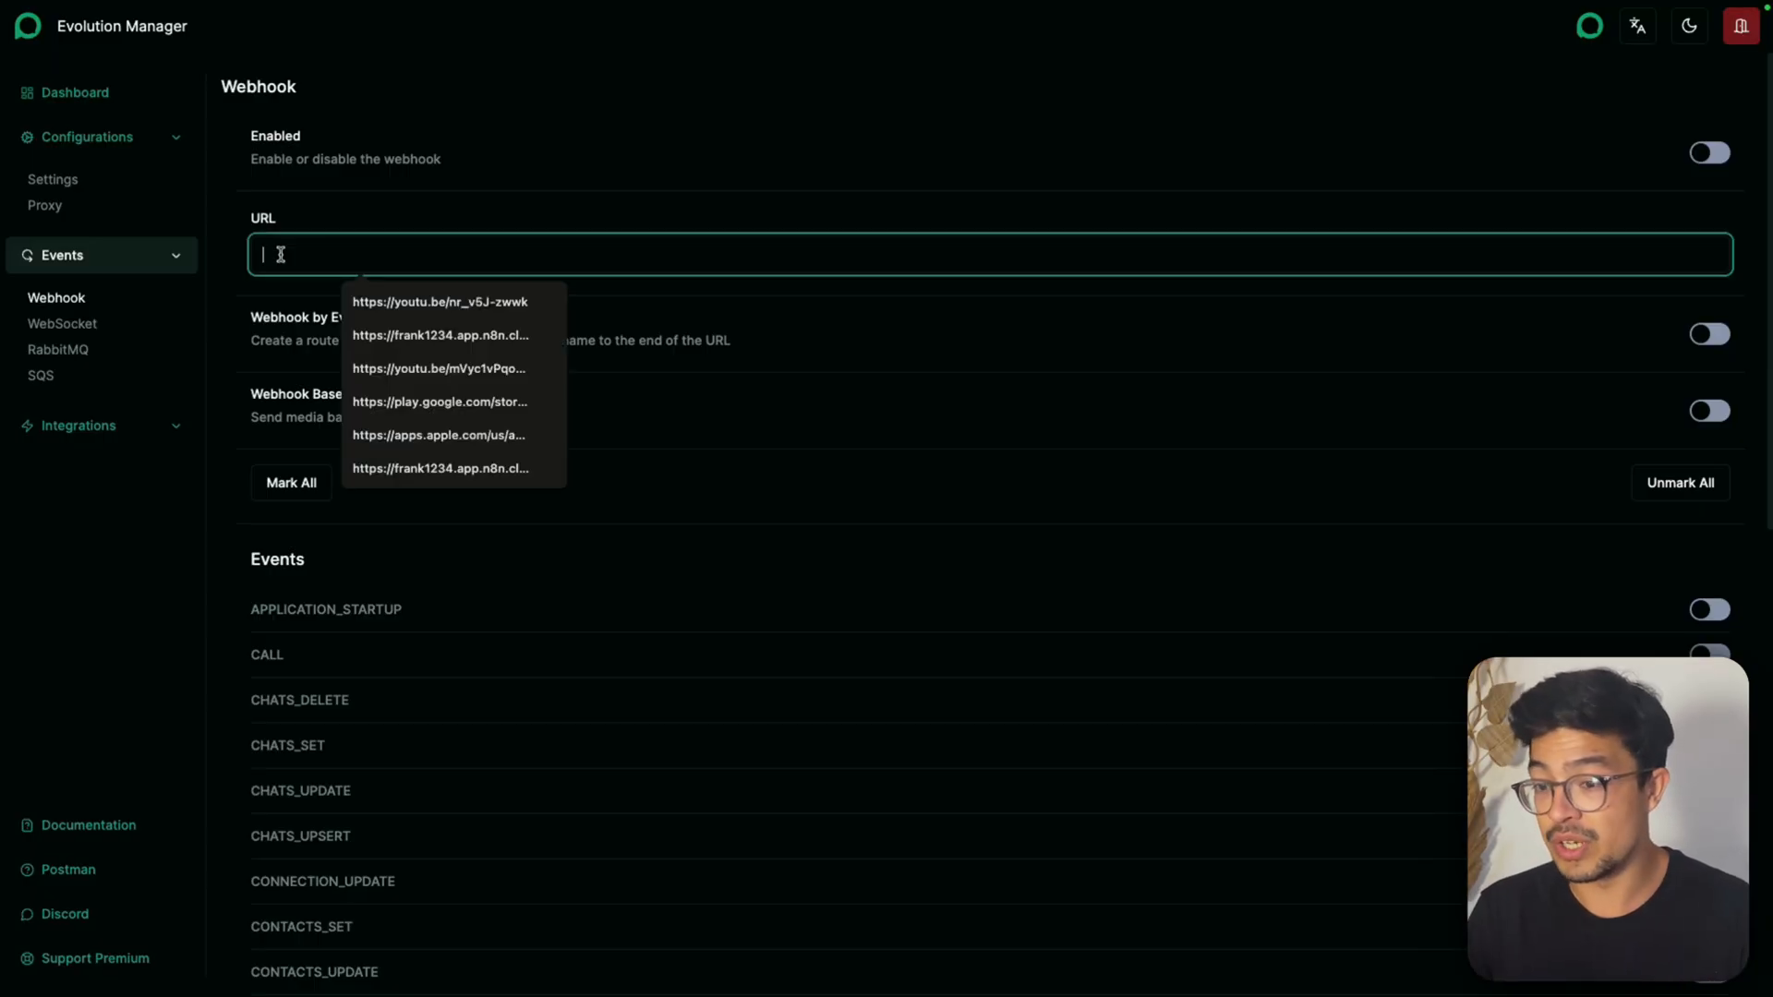
pyautogui.click(378, 237)
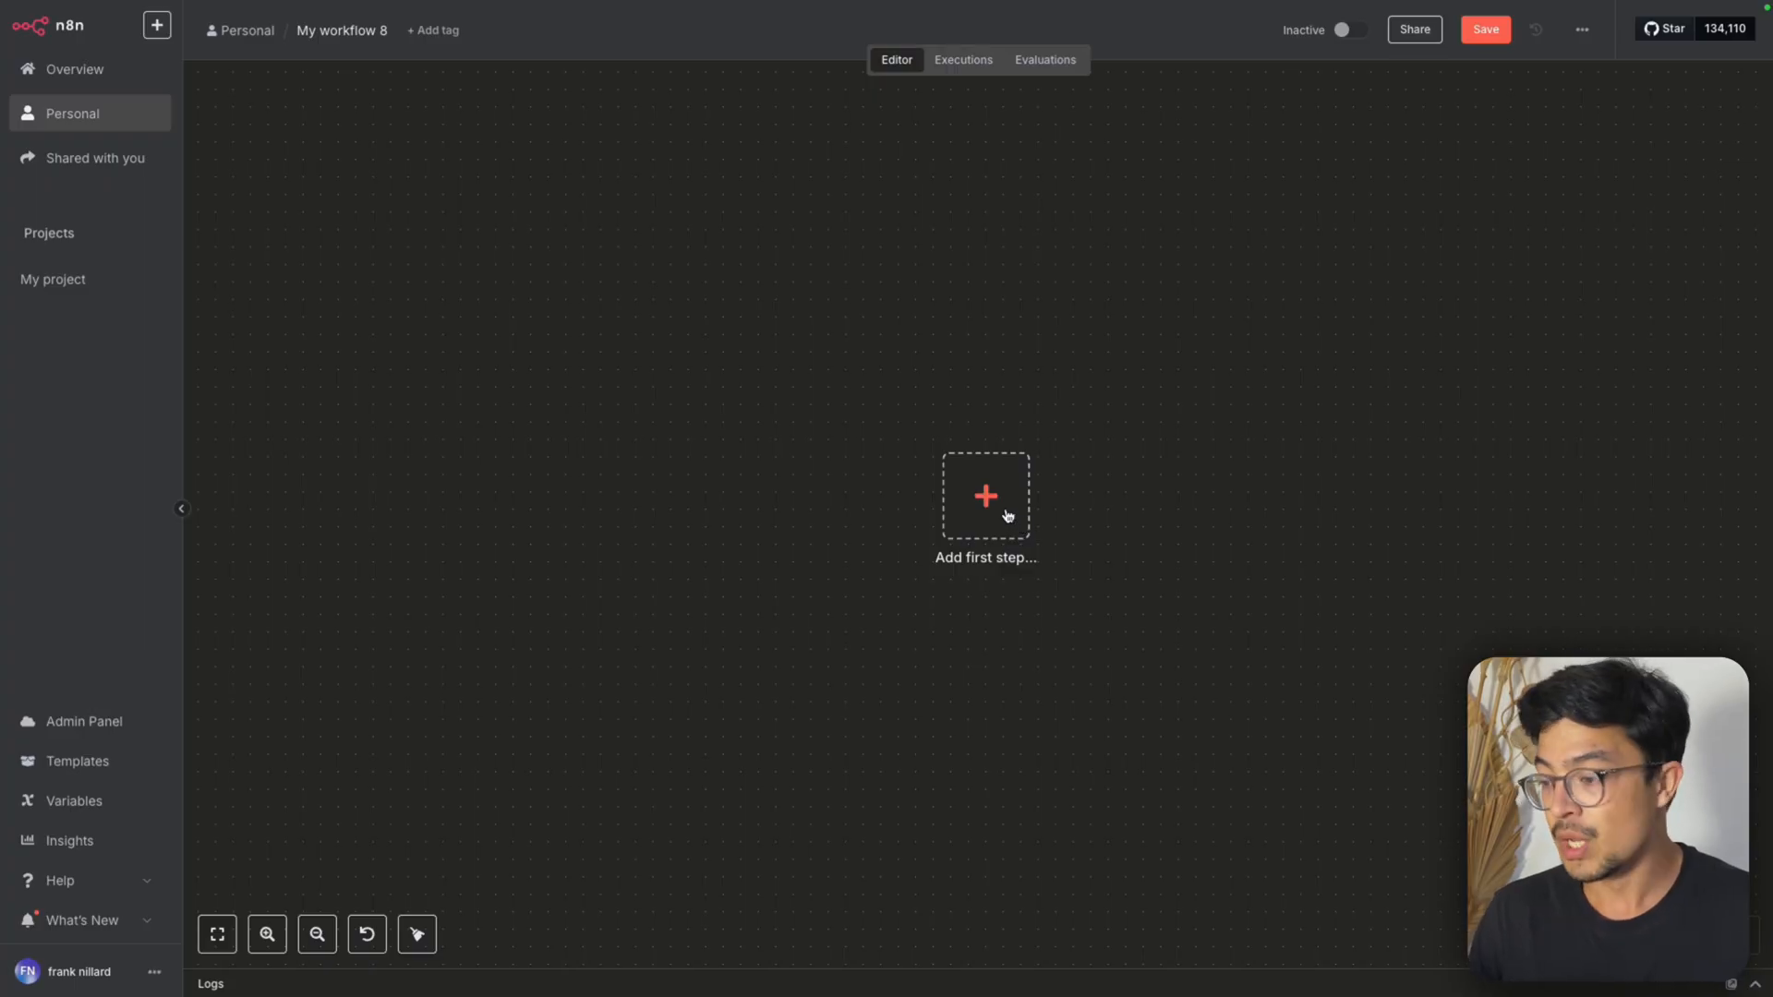
# In n8n, add a Webhook trigger to the empty workflow, with its production URL shown and the HTTP method set to POST
pyautogui.click(1007, 515)
pyautogui.write('webhoo')
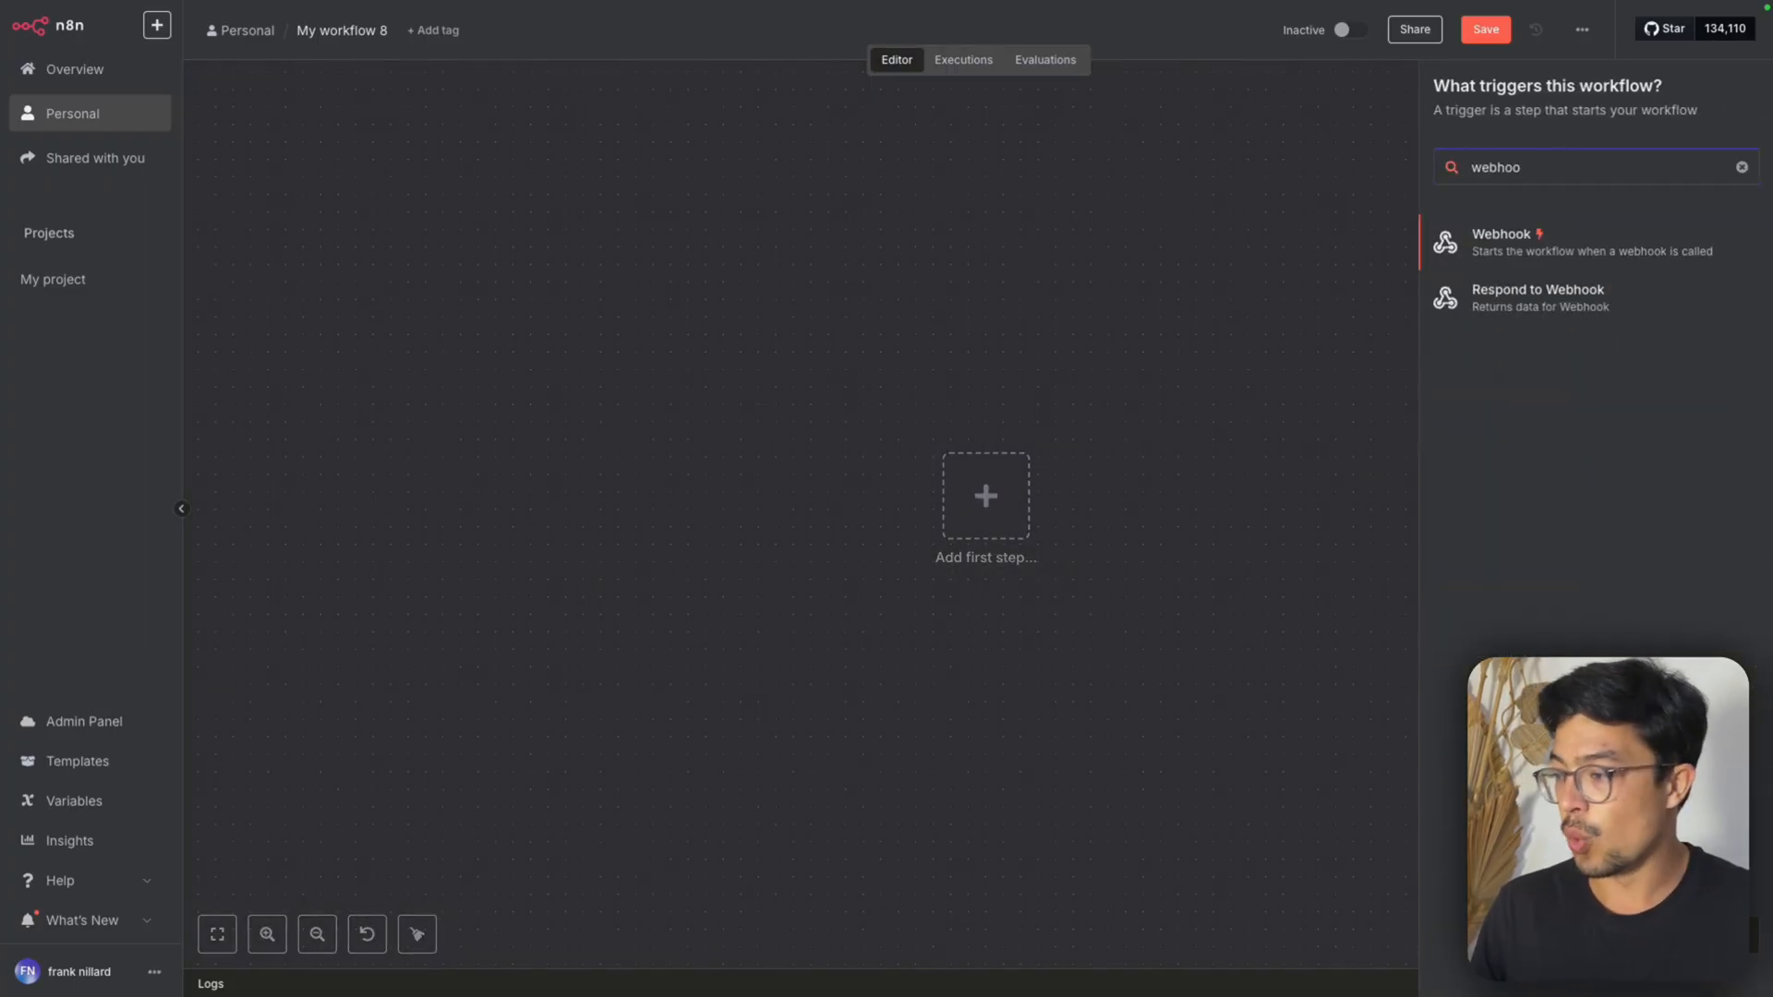
pyautogui.click(1581, 236)
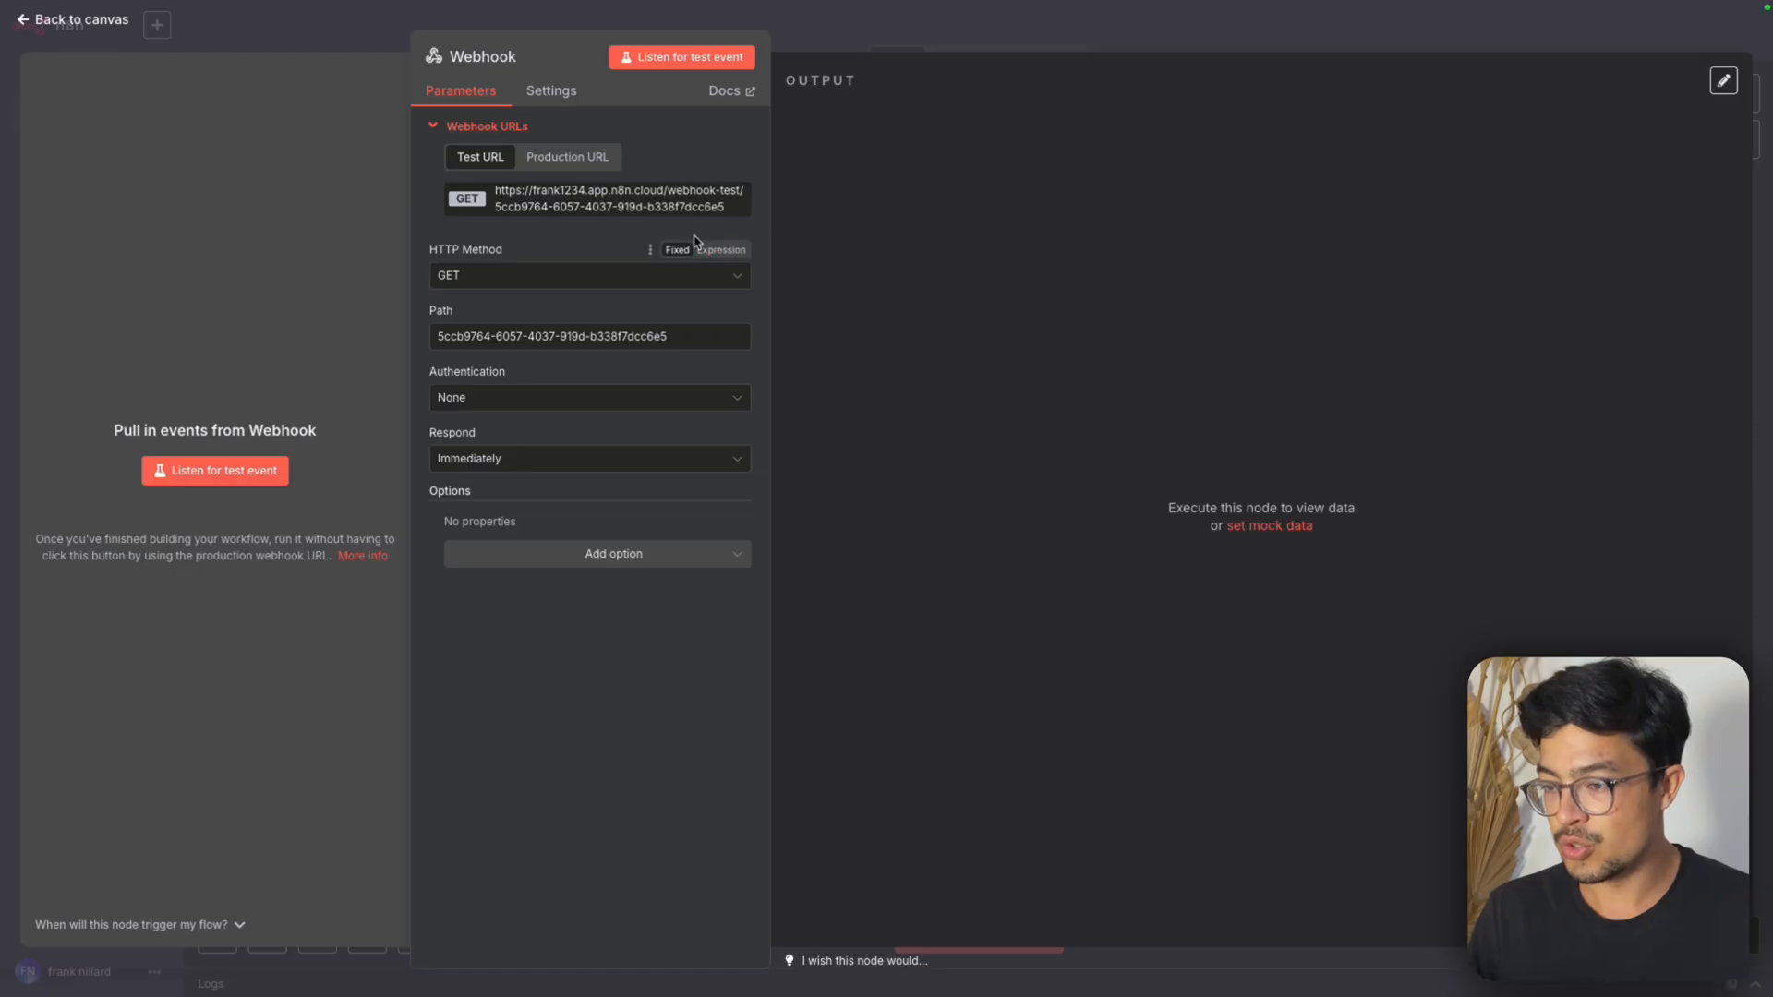
pyautogui.click(567, 157)
pyautogui.click(503, 275)
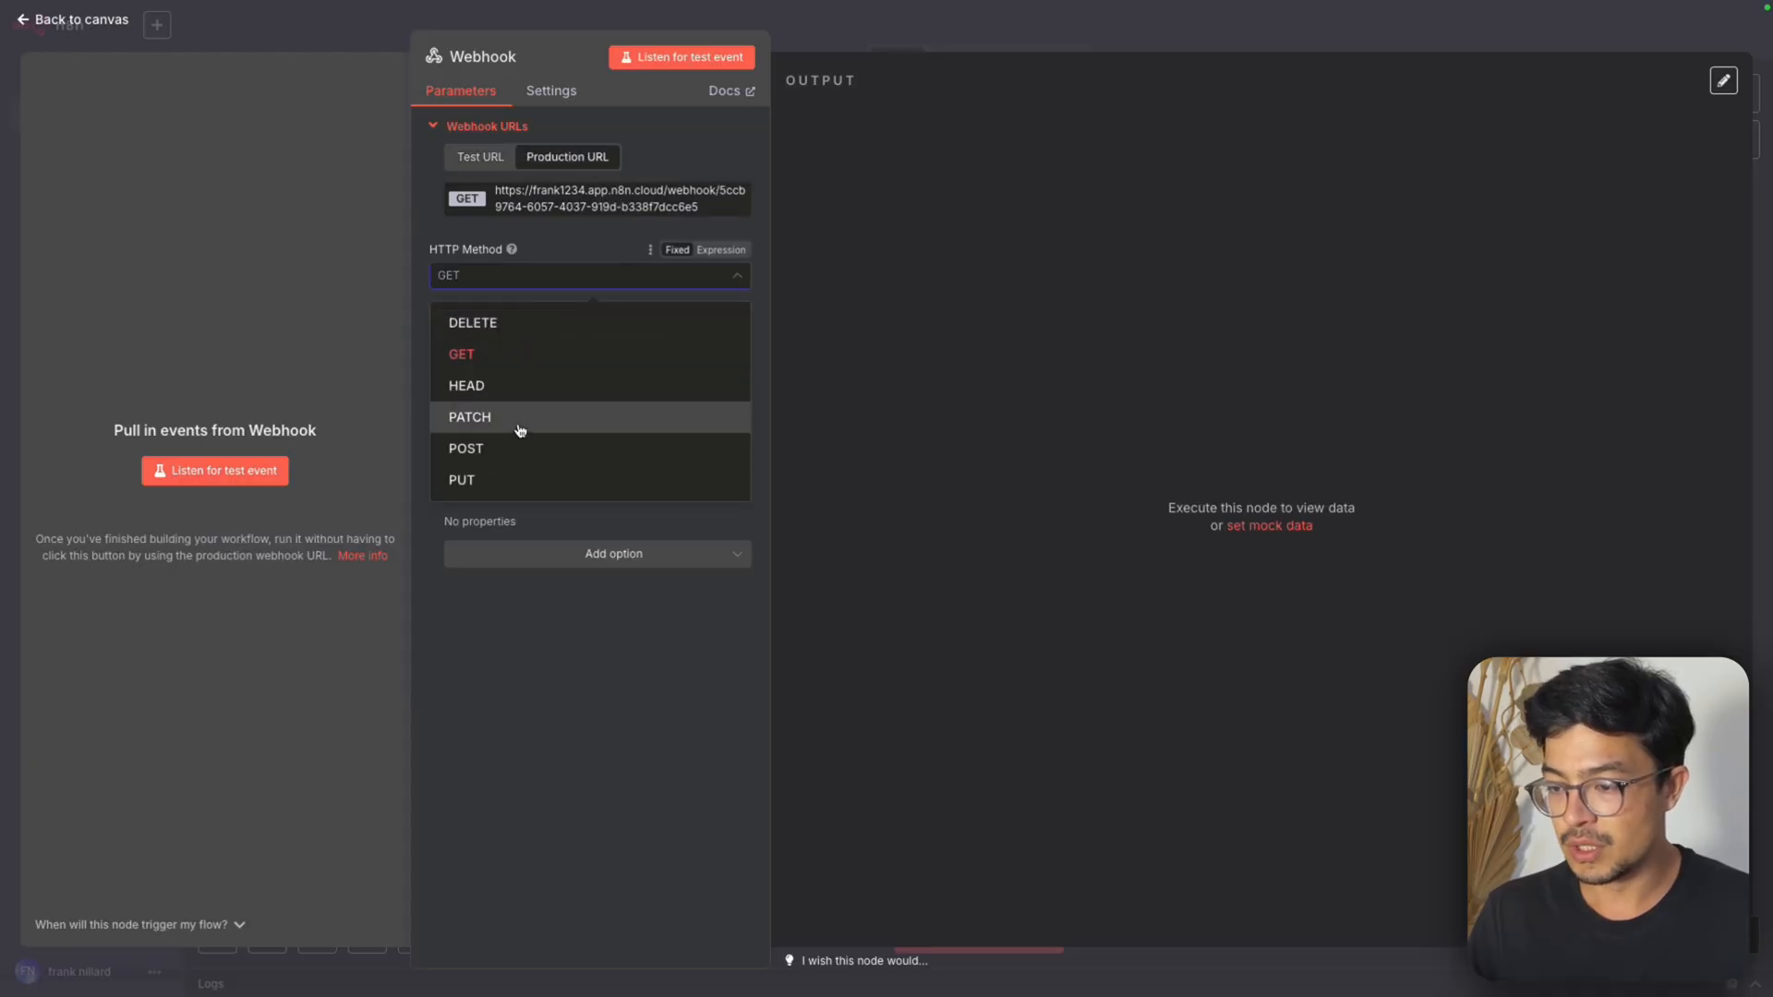
pyautogui.click(484, 452)
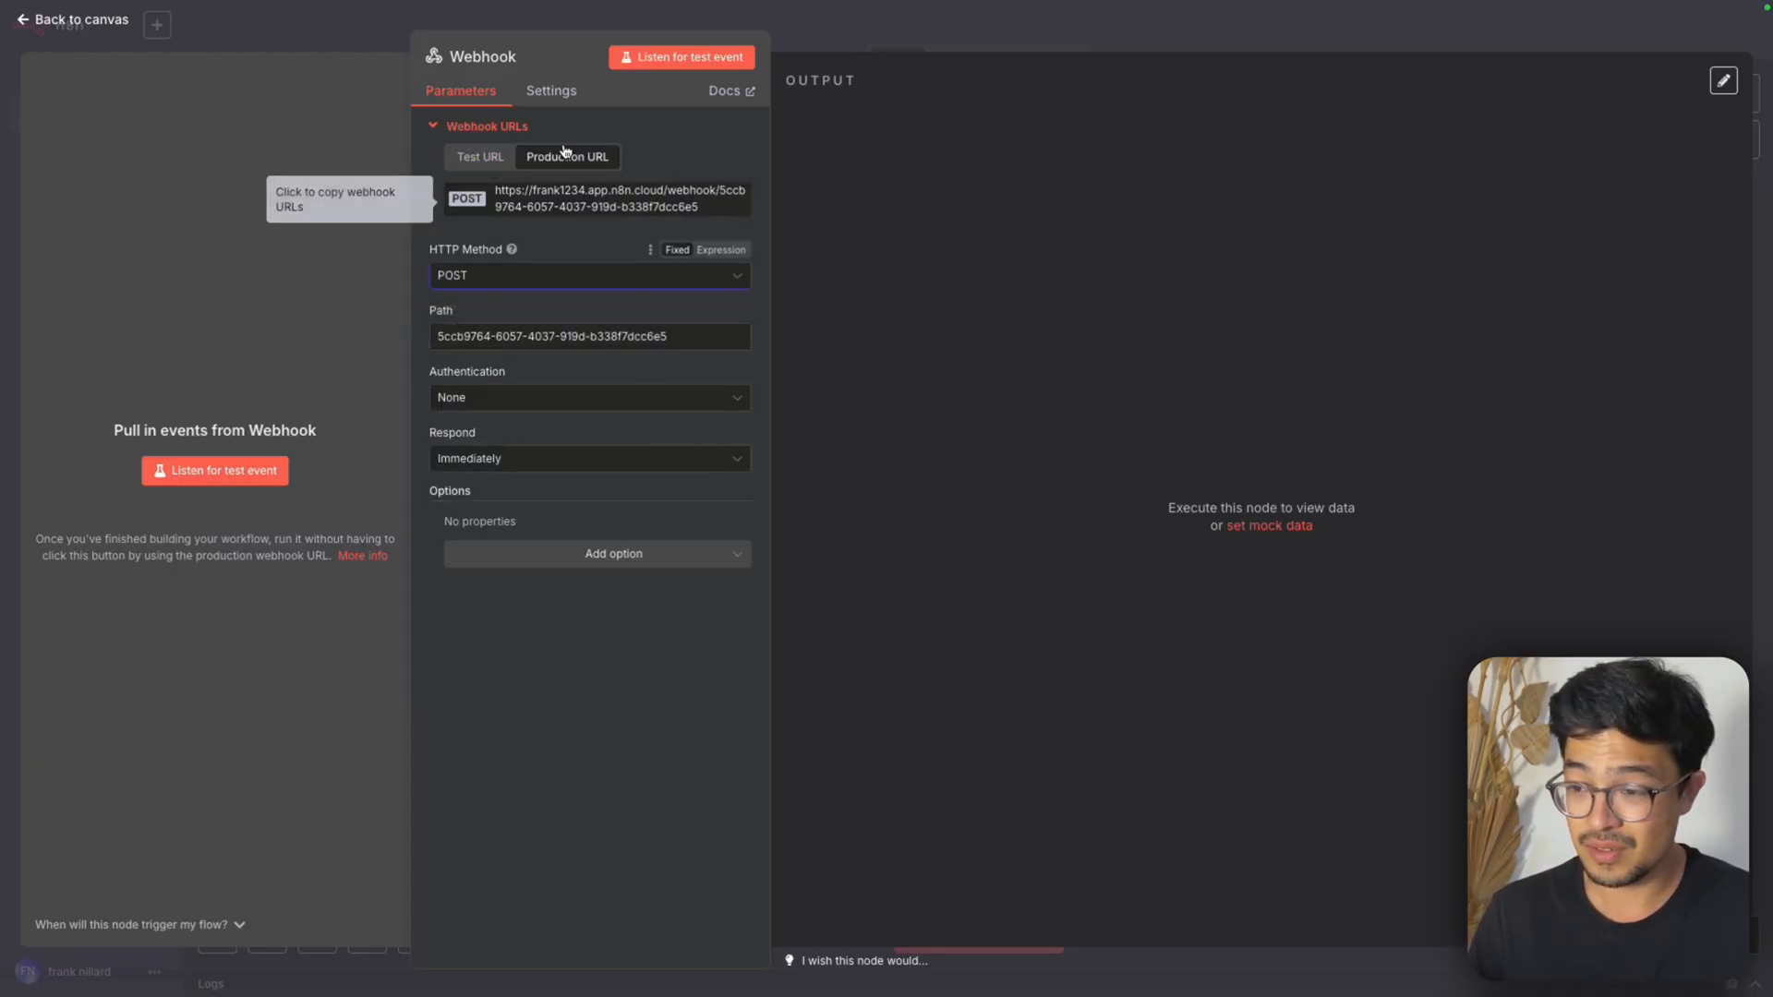
# Set the Webhook node's path to evolution-api and copy its production URL
pyautogui.tripleClick(529, 341)
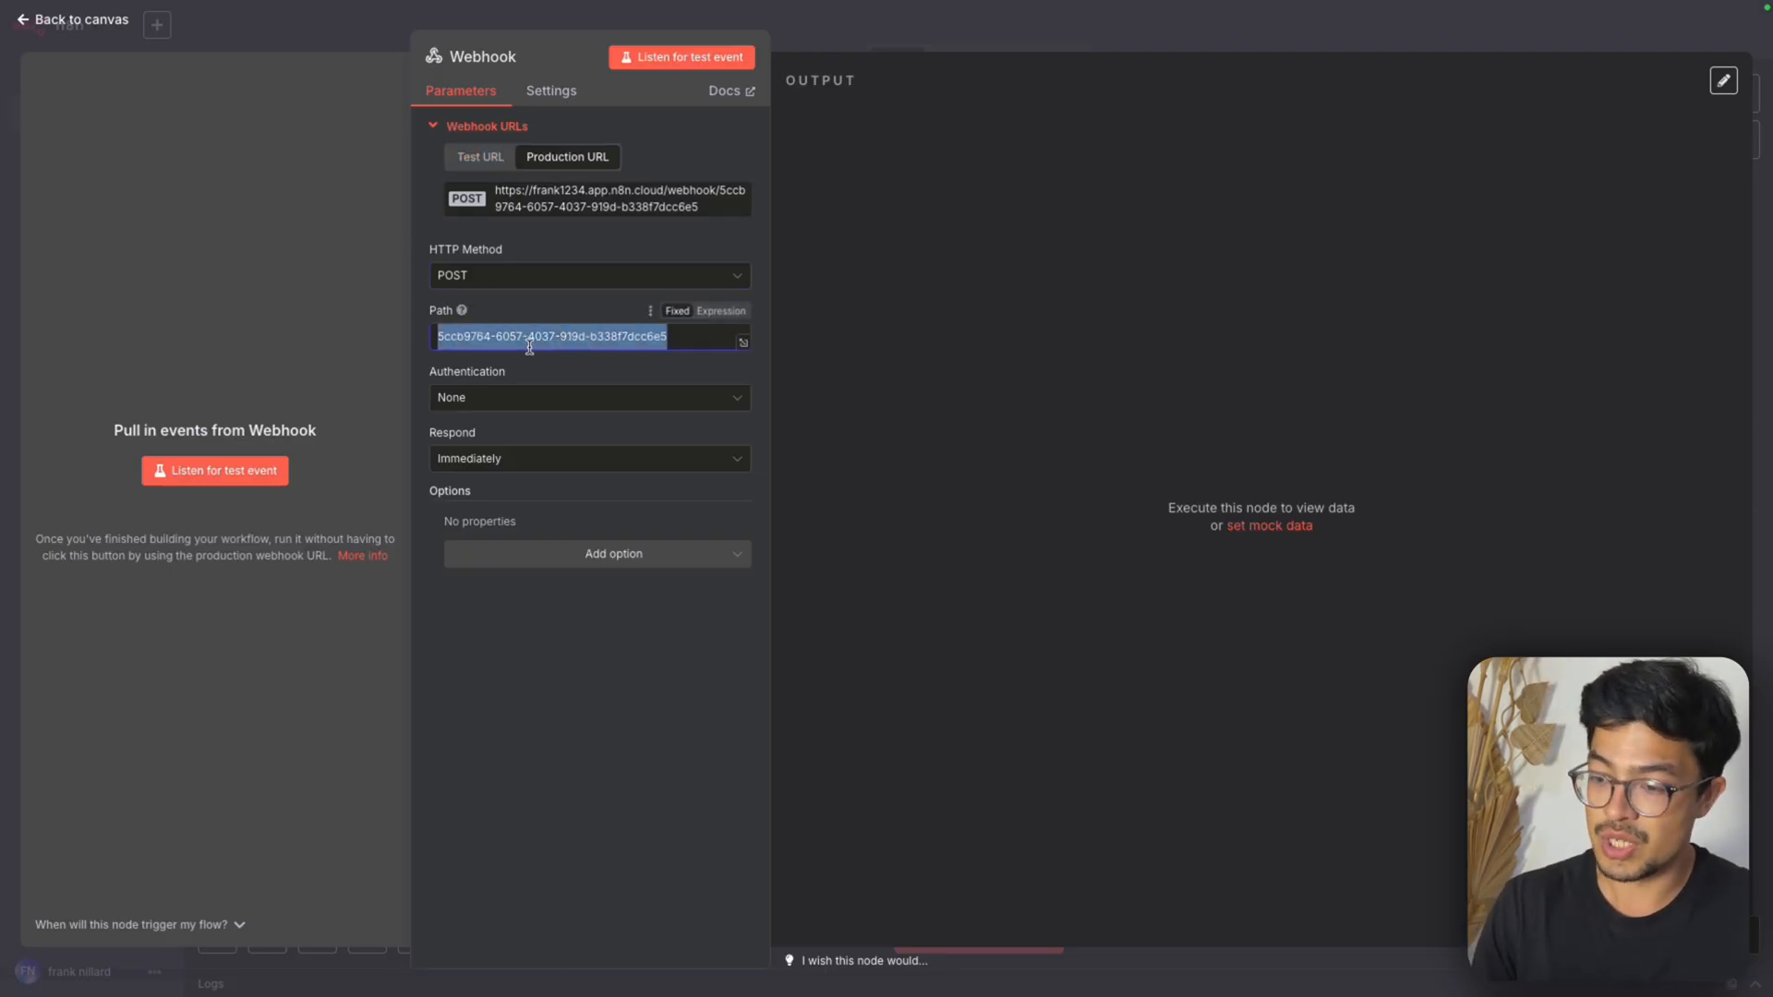
pyautogui.press('BackSpace')
pyautogui.write('evo')
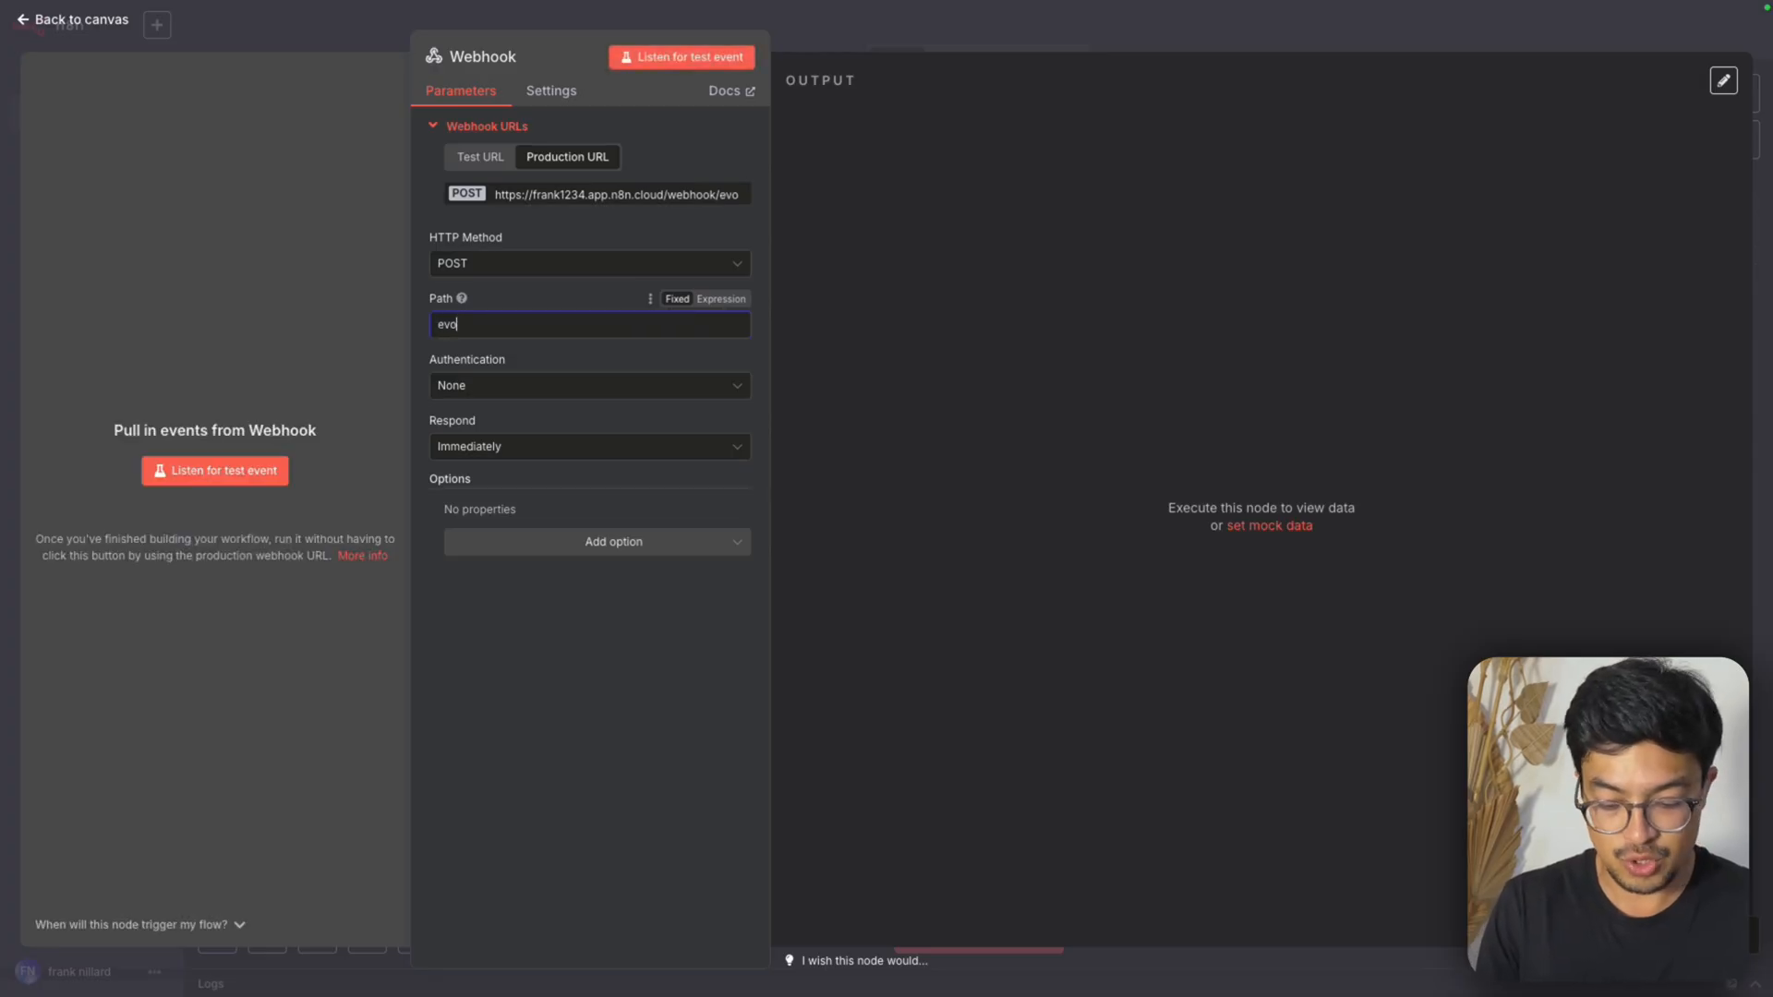
pyautogui.write('lution-te')
pyautogui.press('BackSpace')
pyautogui.press('BackSpace')
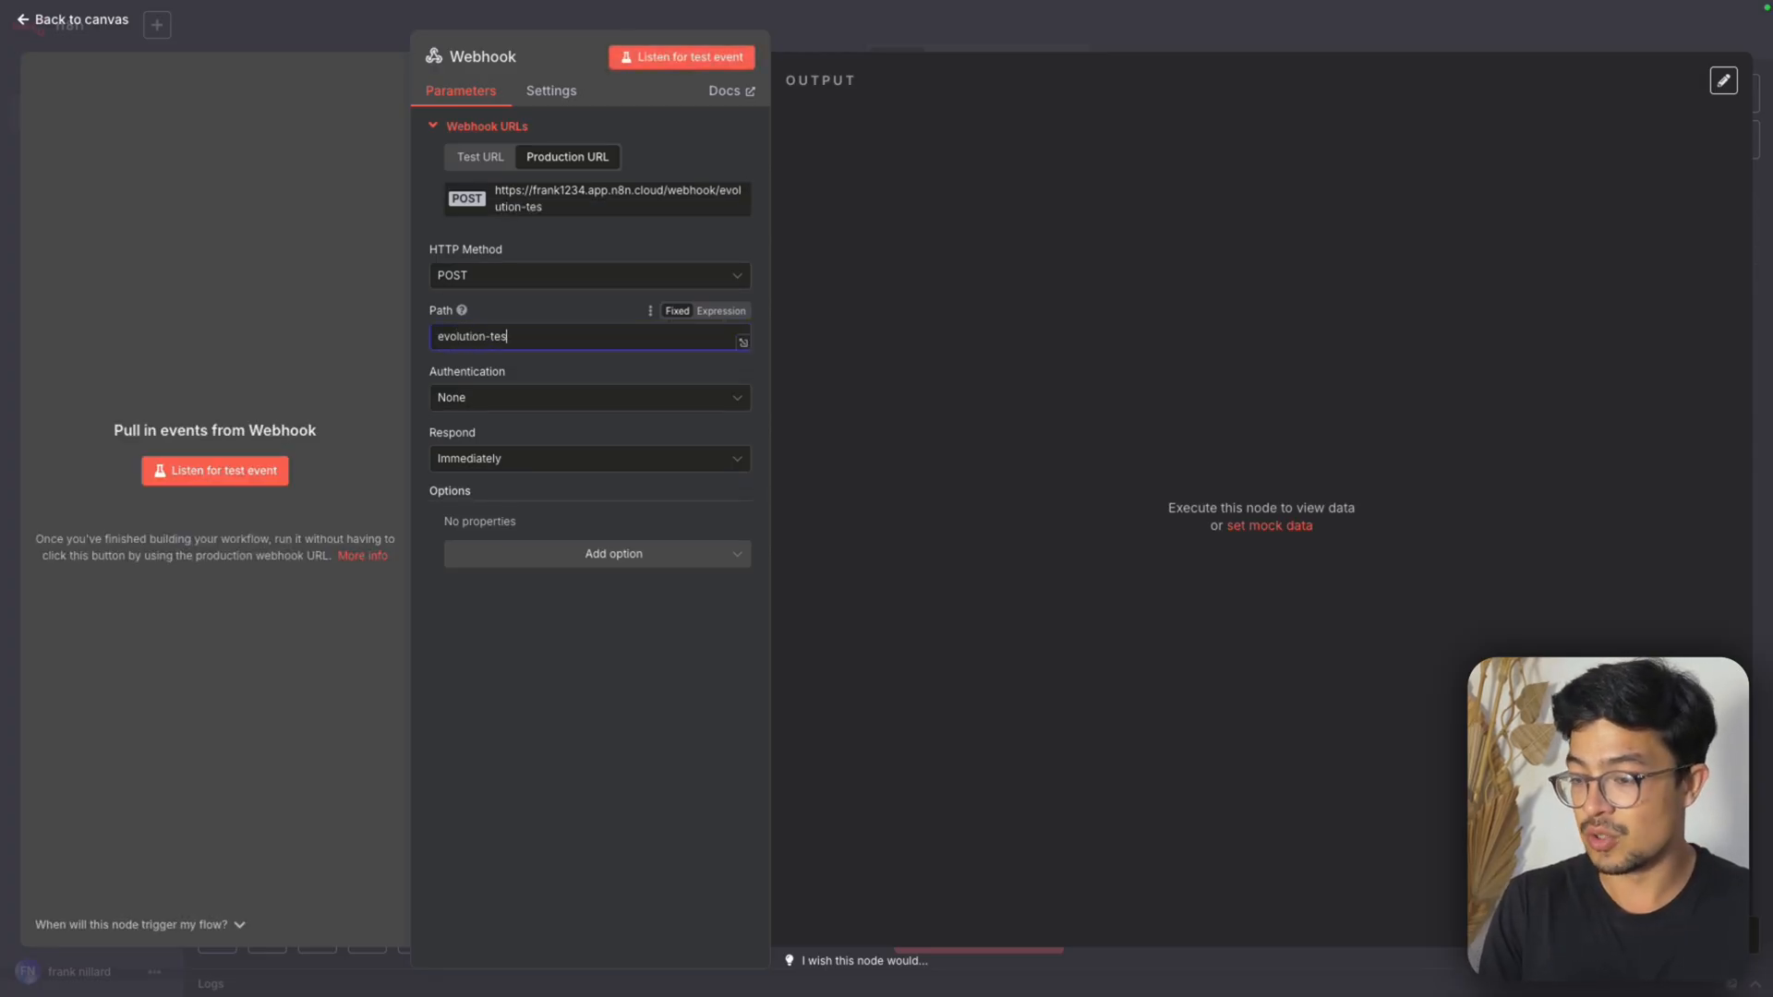
pyautogui.write('api')
pyautogui.click(622, 230)
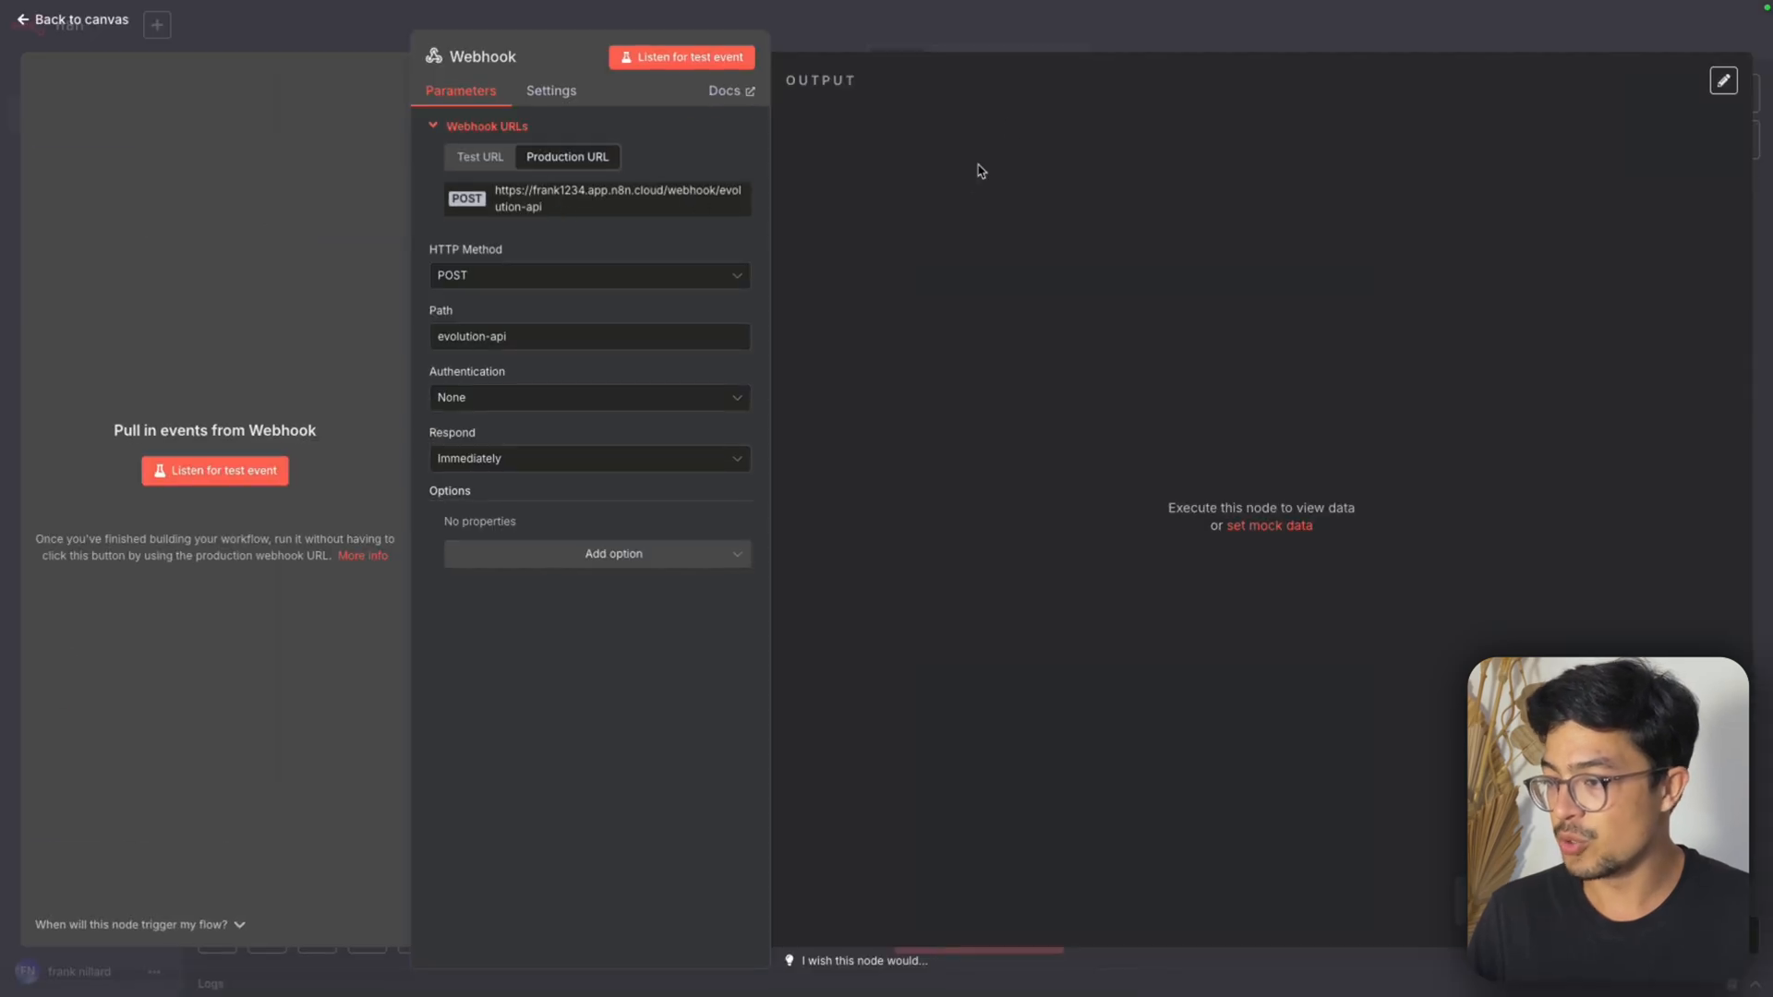
# Return to the canvas, then save and activate the workflow
pyautogui.click(1149, 34)
pyautogui.click(1475, 31)
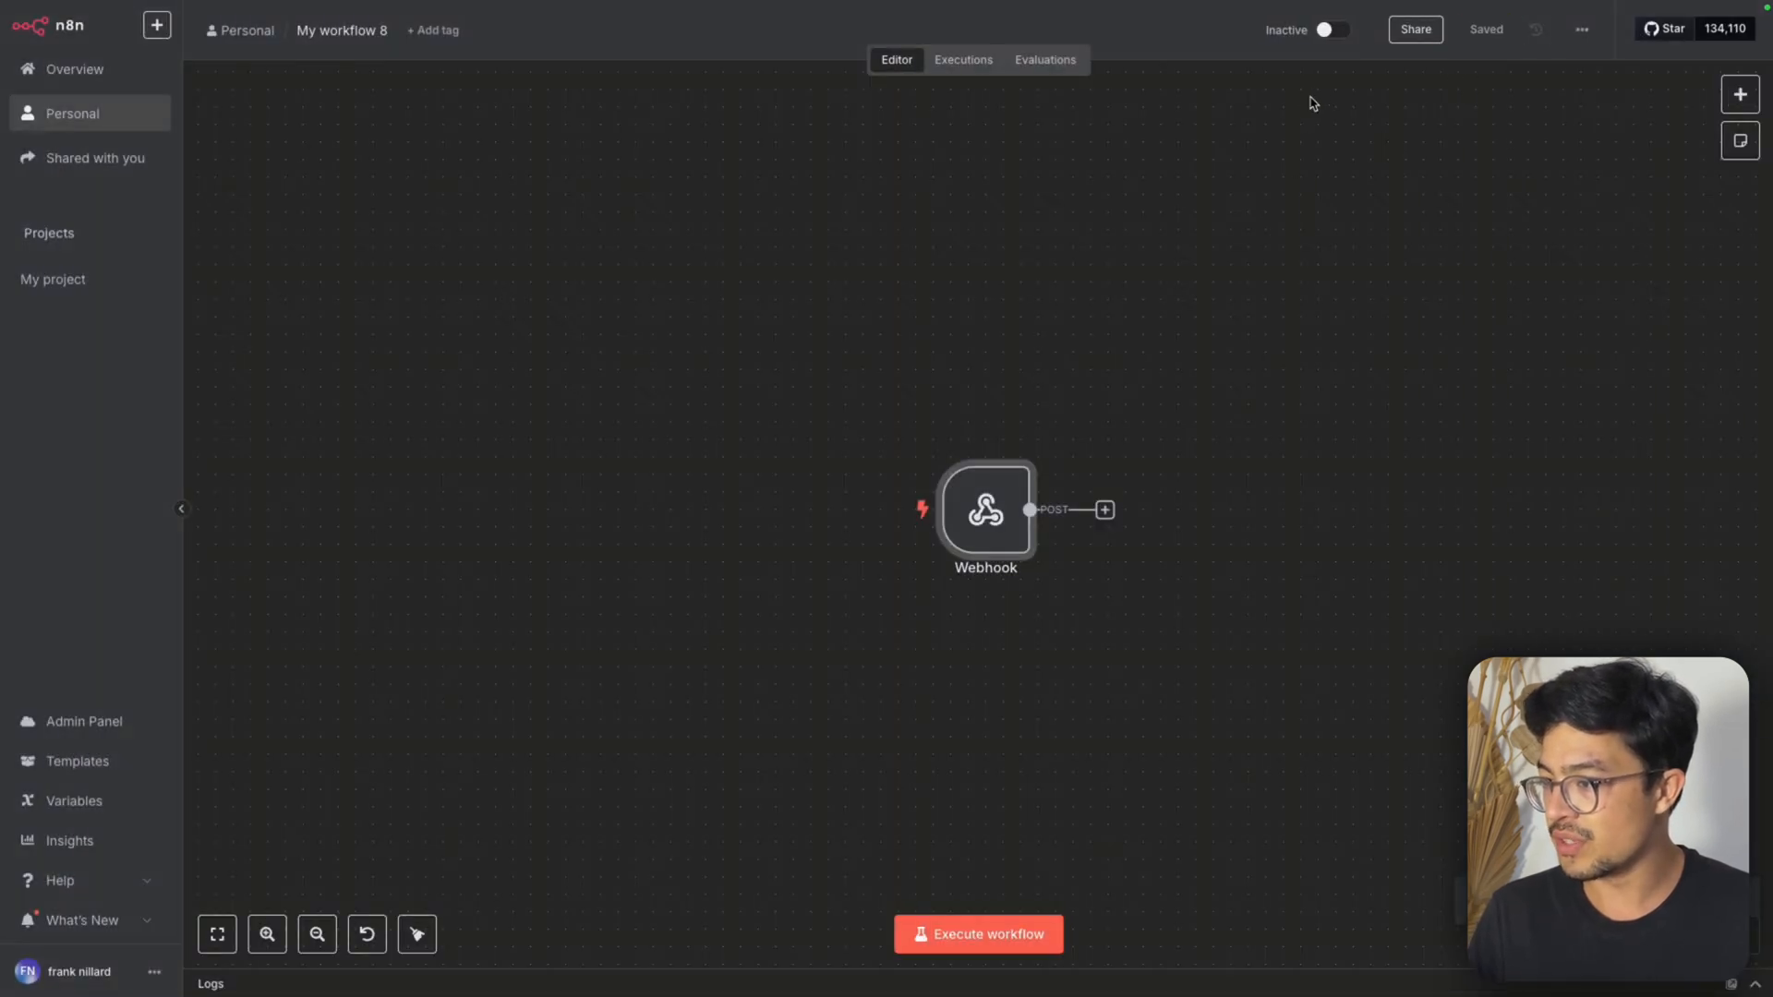
pyautogui.click(1331, 29)
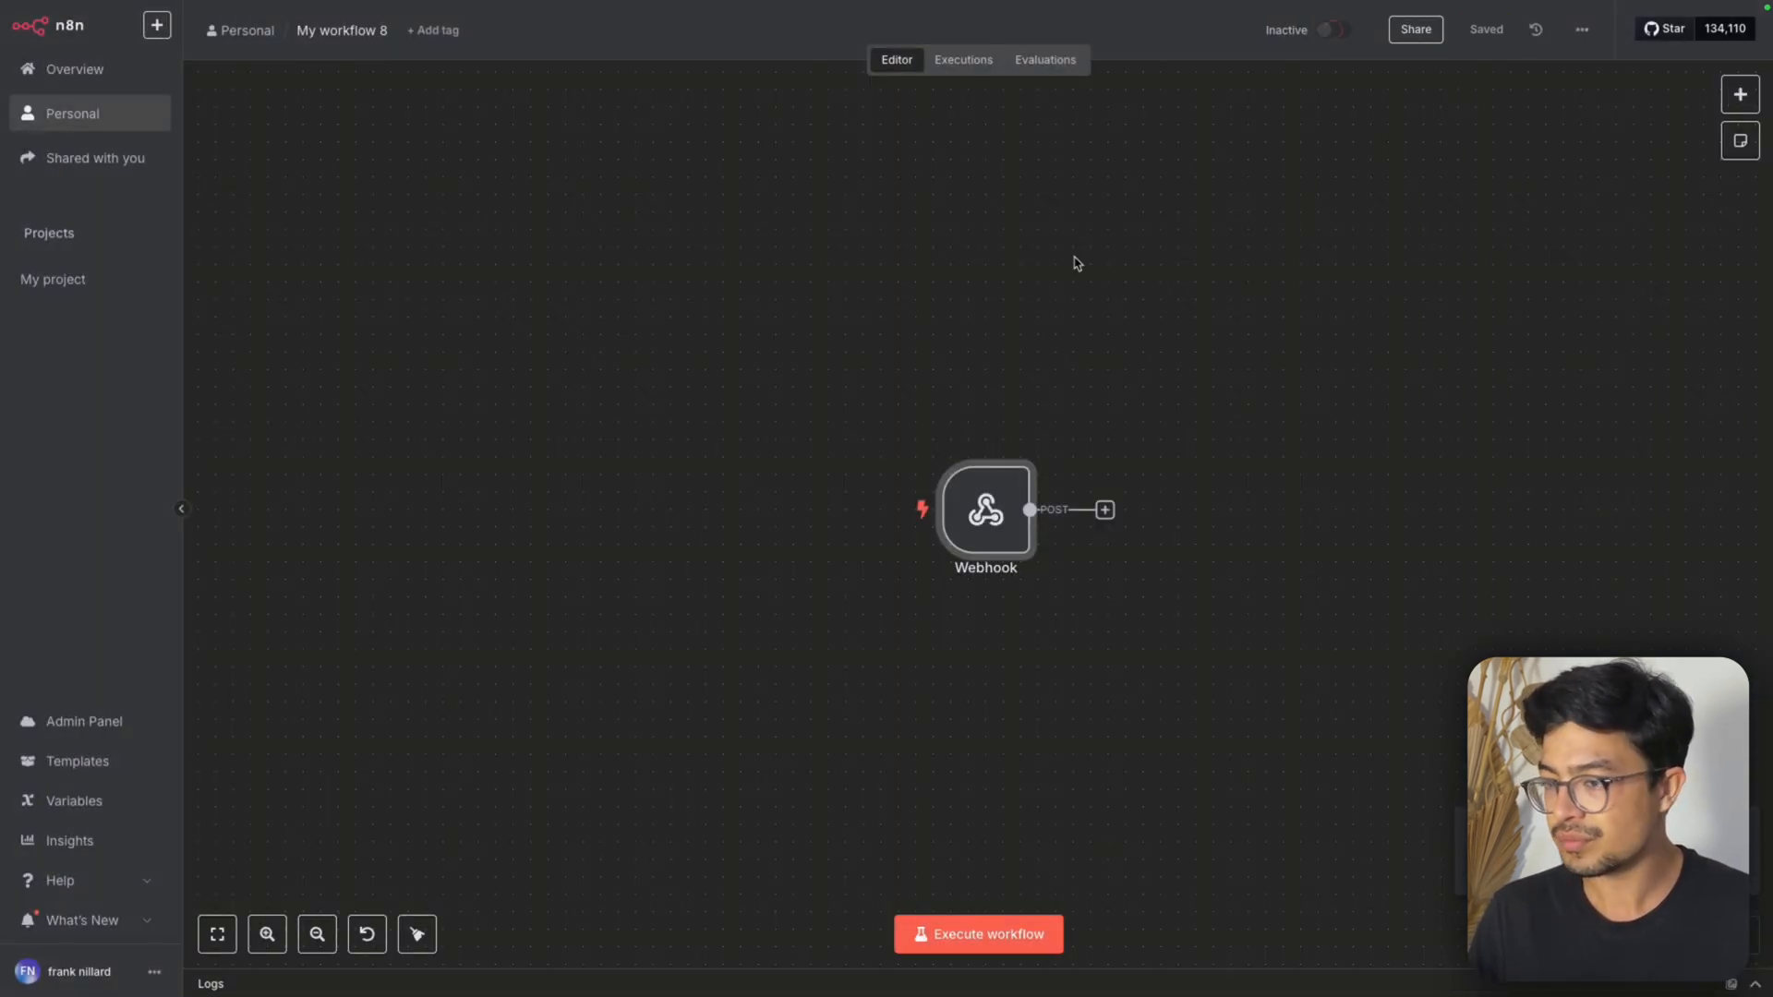
pyautogui.click(1057, 552)
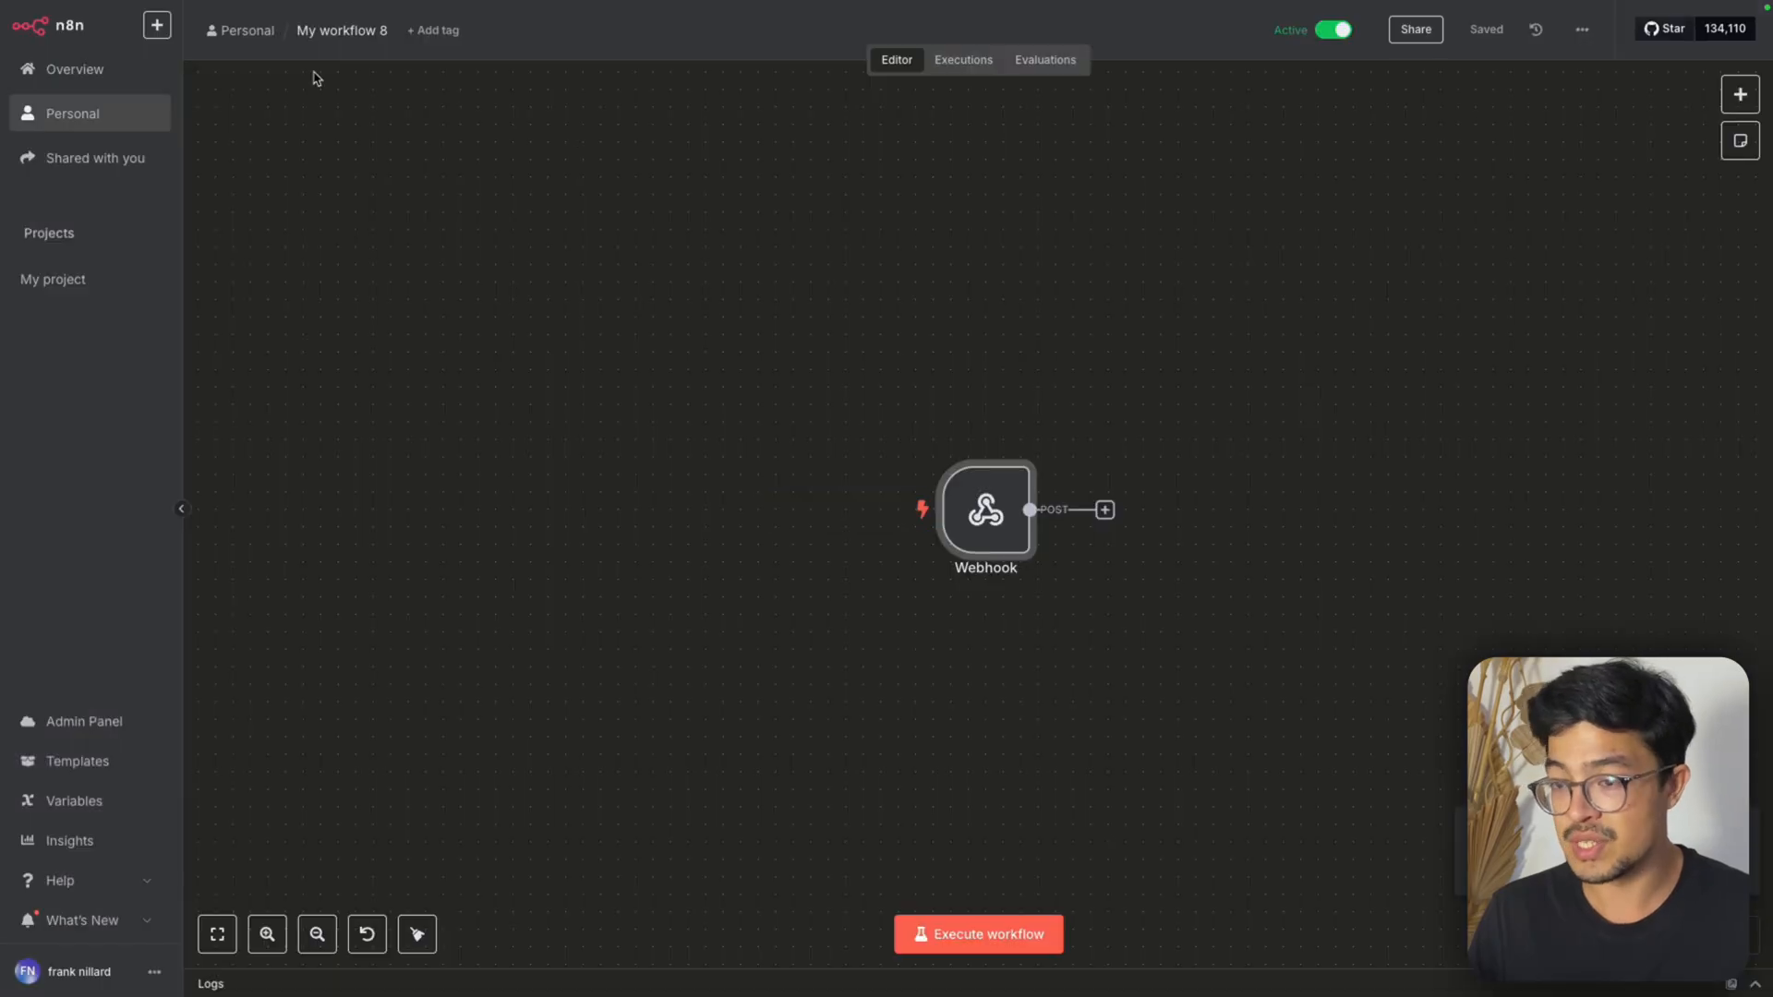
# Rename the workflow as Evolution APi
pyautogui.click(323, 28)
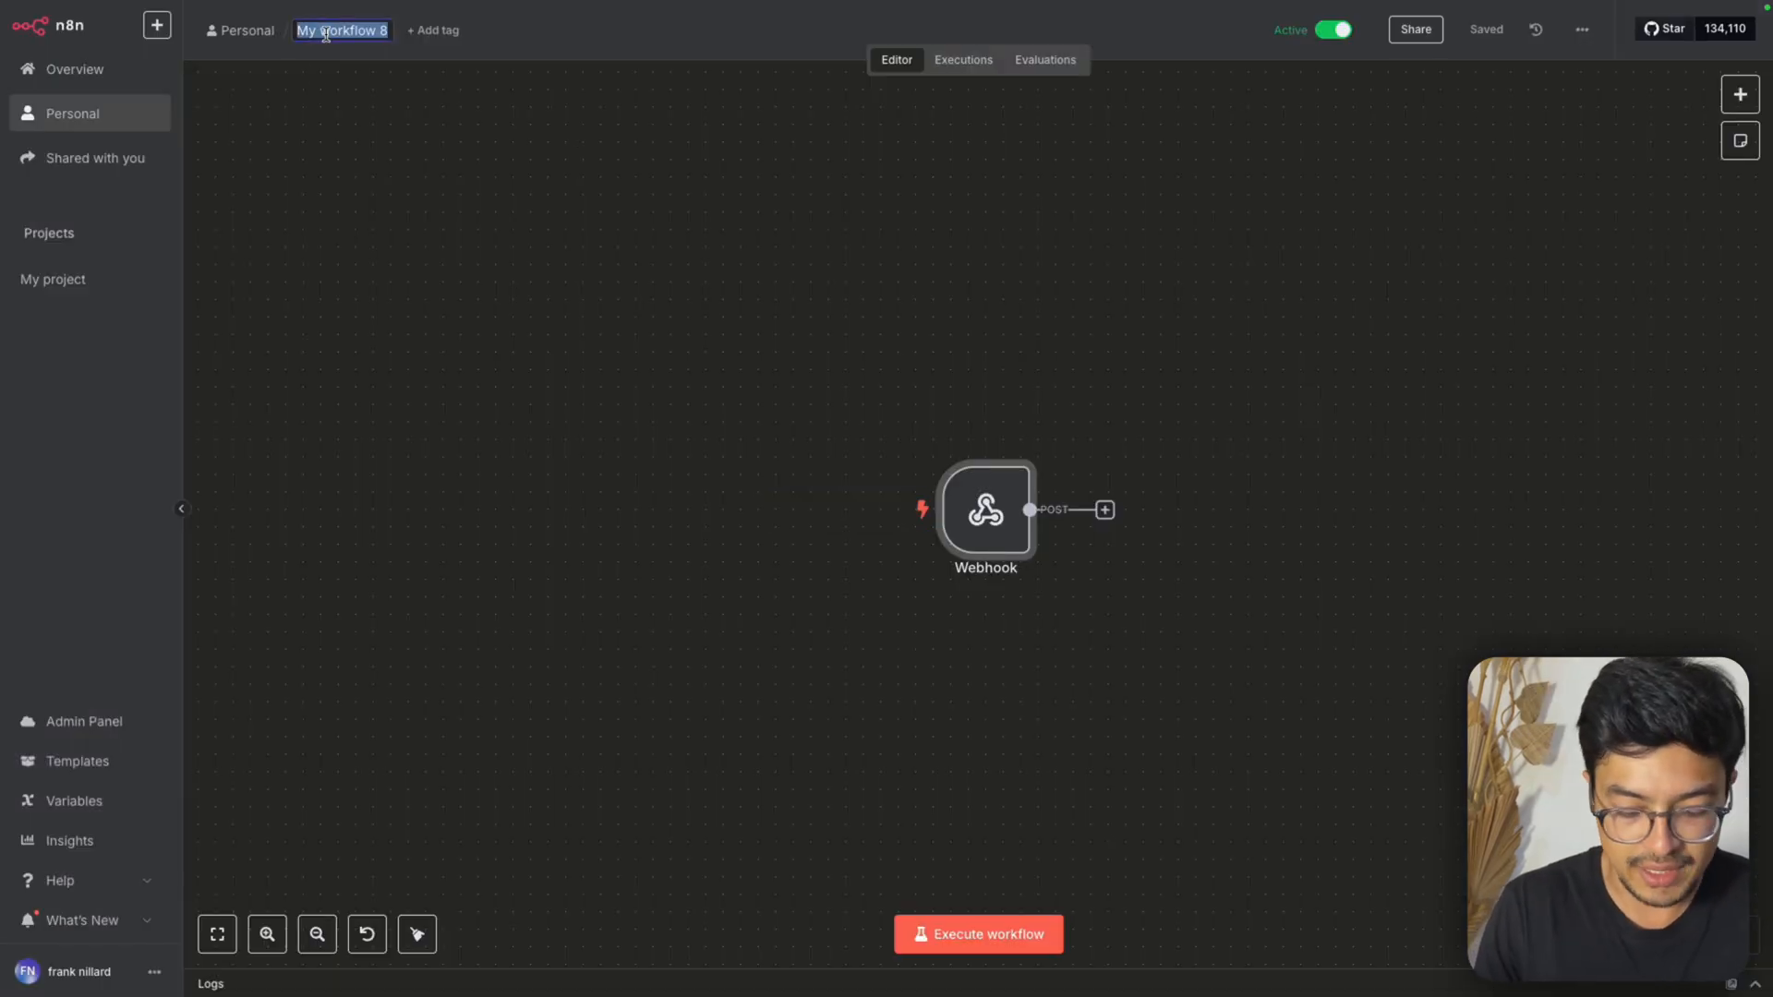
pyautogui.write('Evolution')
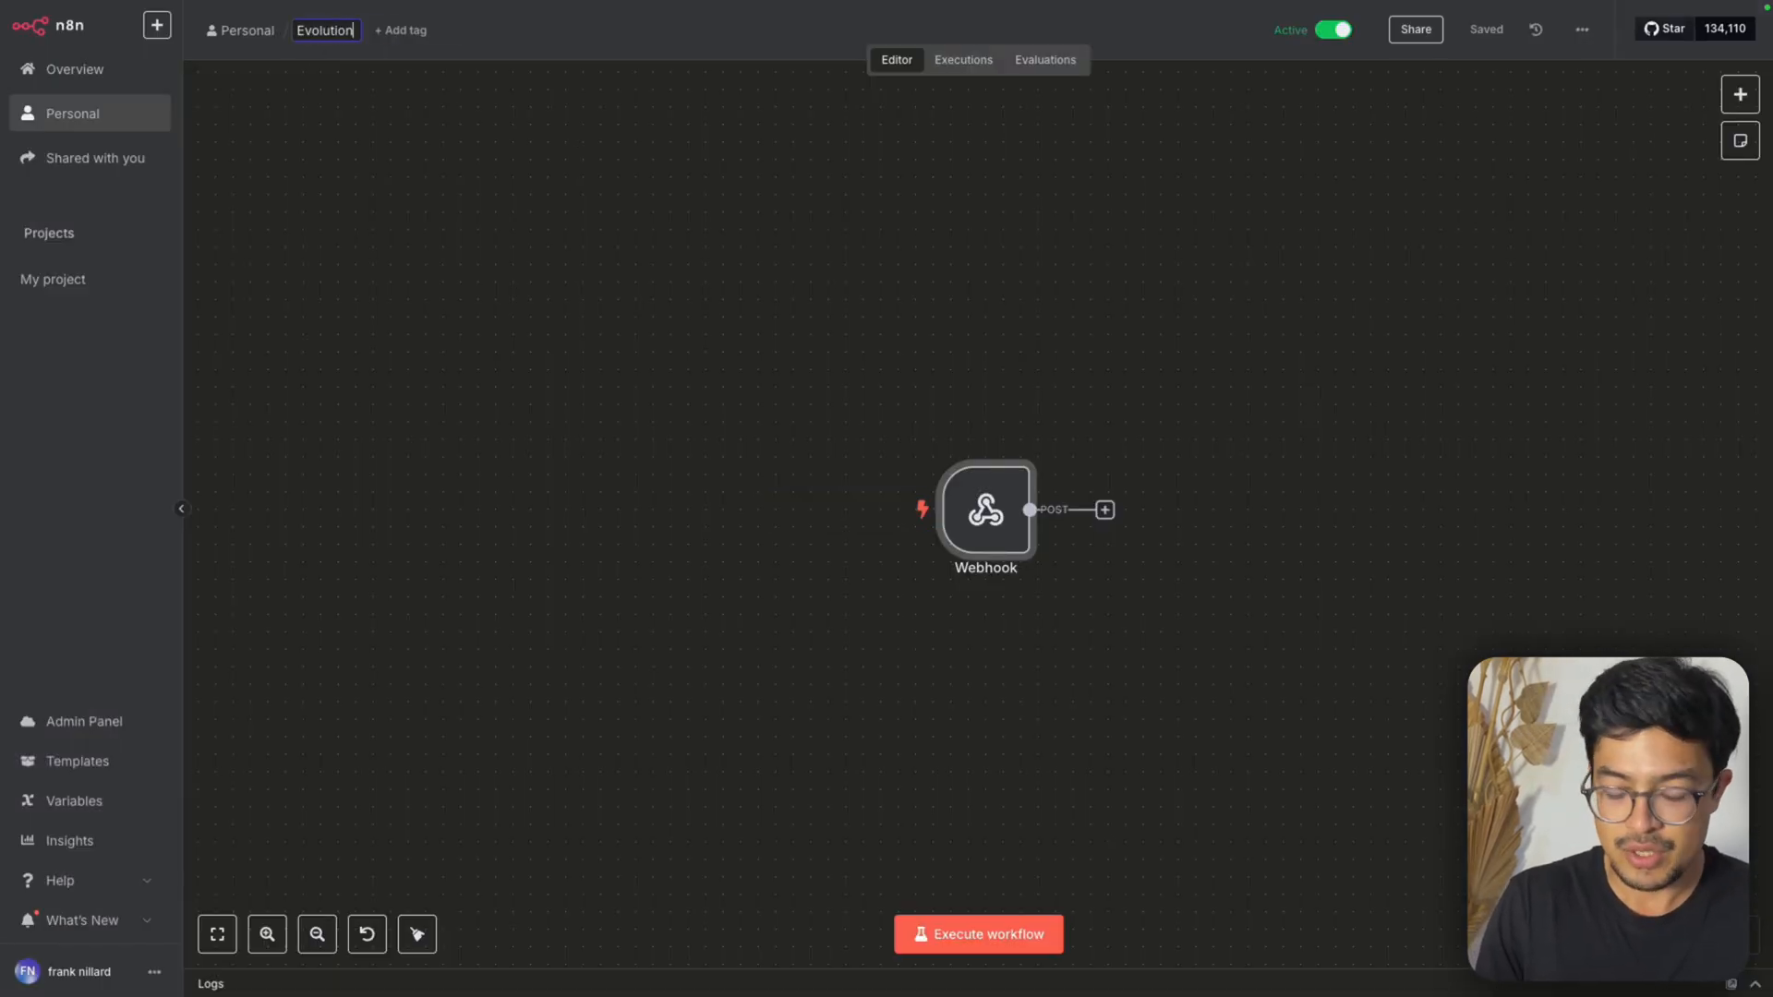
pyautogui.write(' API')
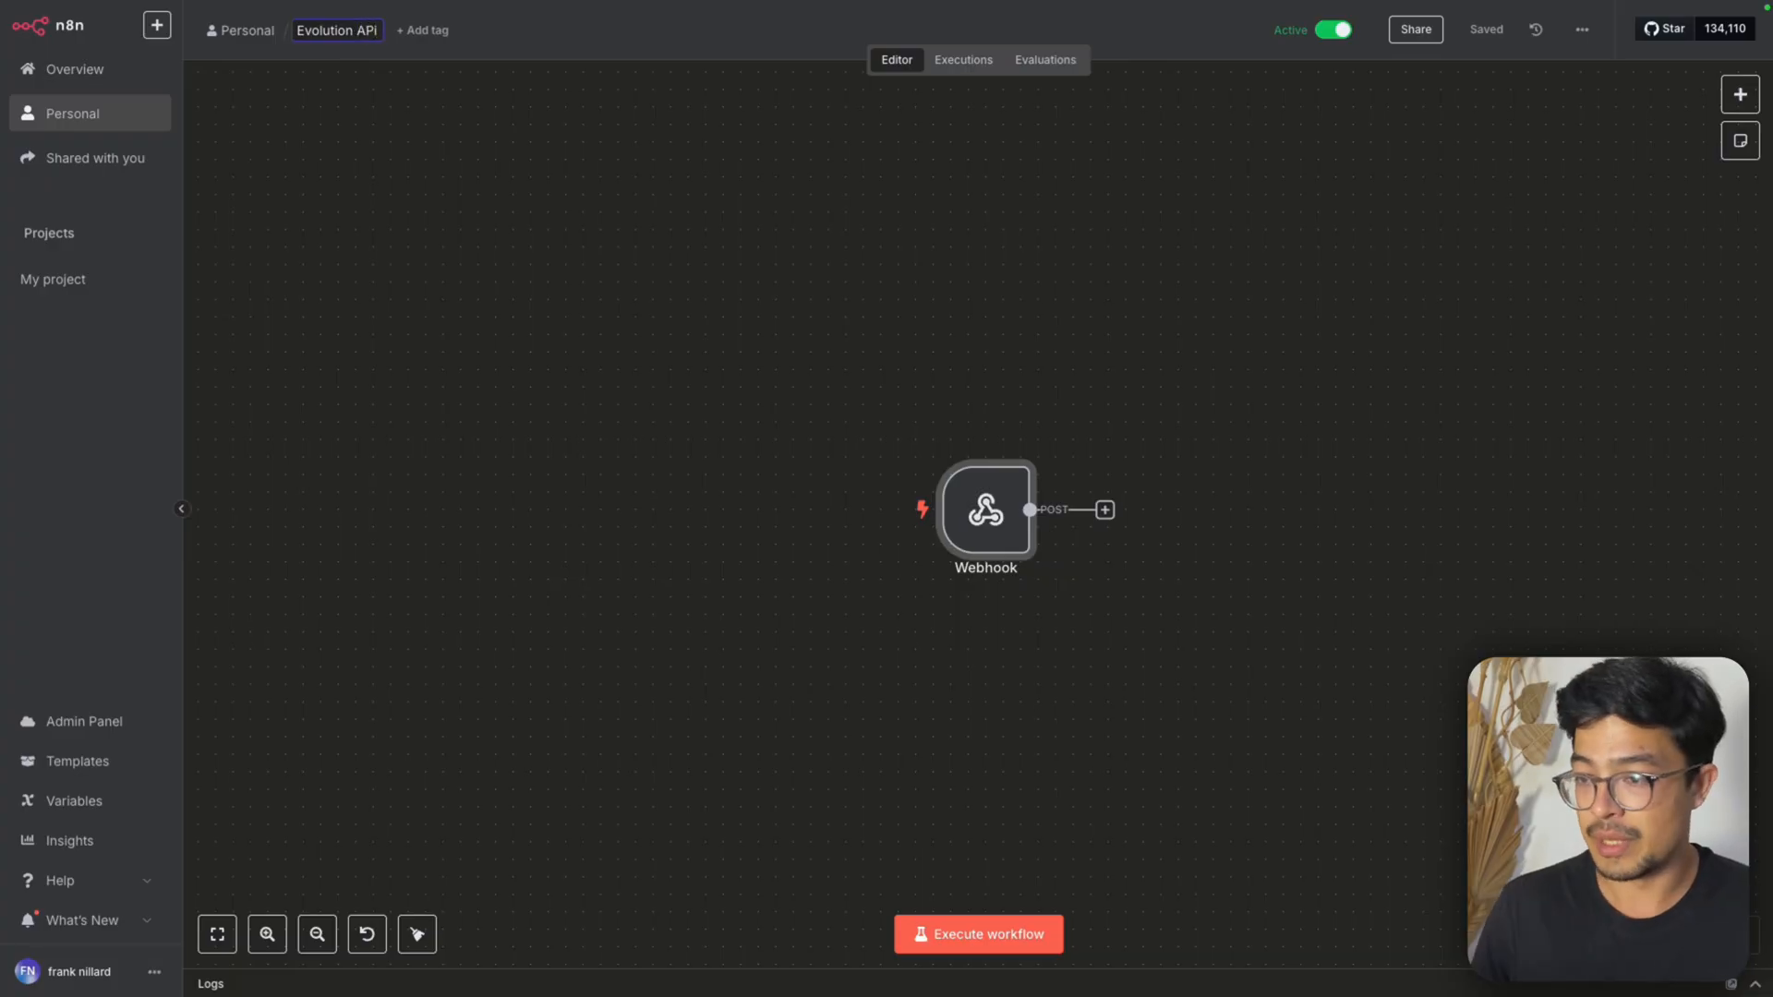
pyautogui.click(565, 285)
# In Evolution Manager, enter the copied n8n production URL as the instance's webhook URL and enable the webhook
pyautogui.click(1147, 40)
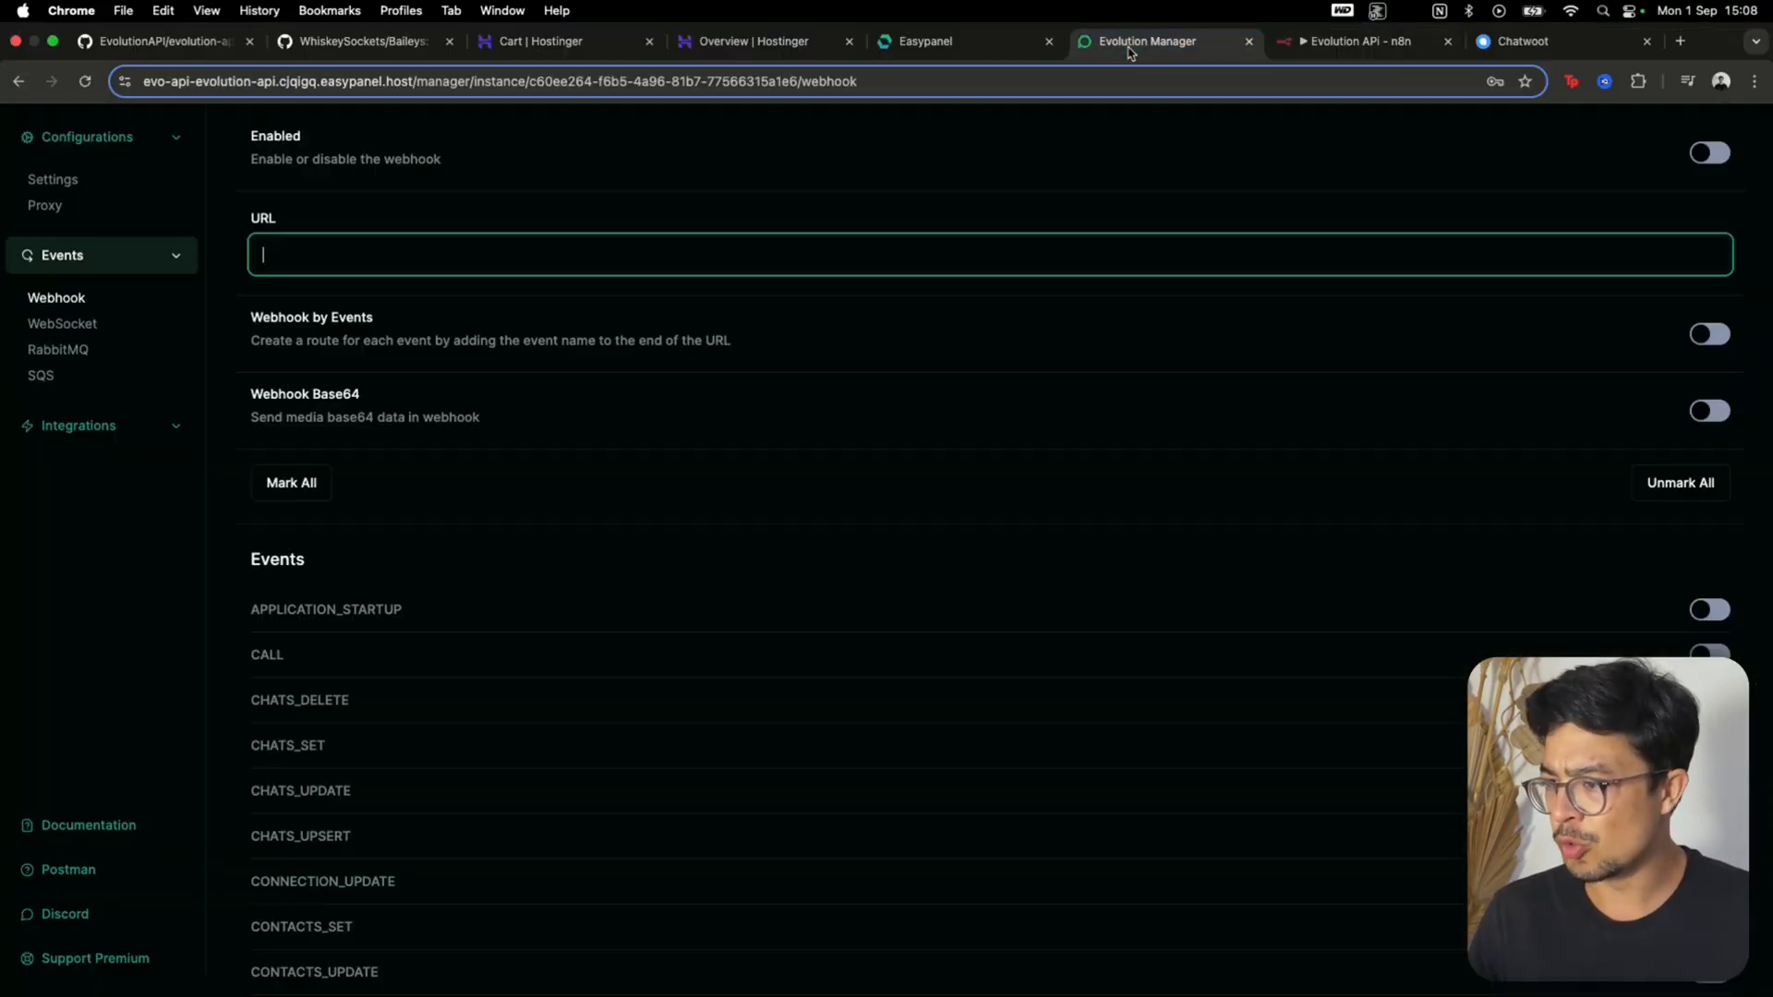
pyautogui.click(543, 251)
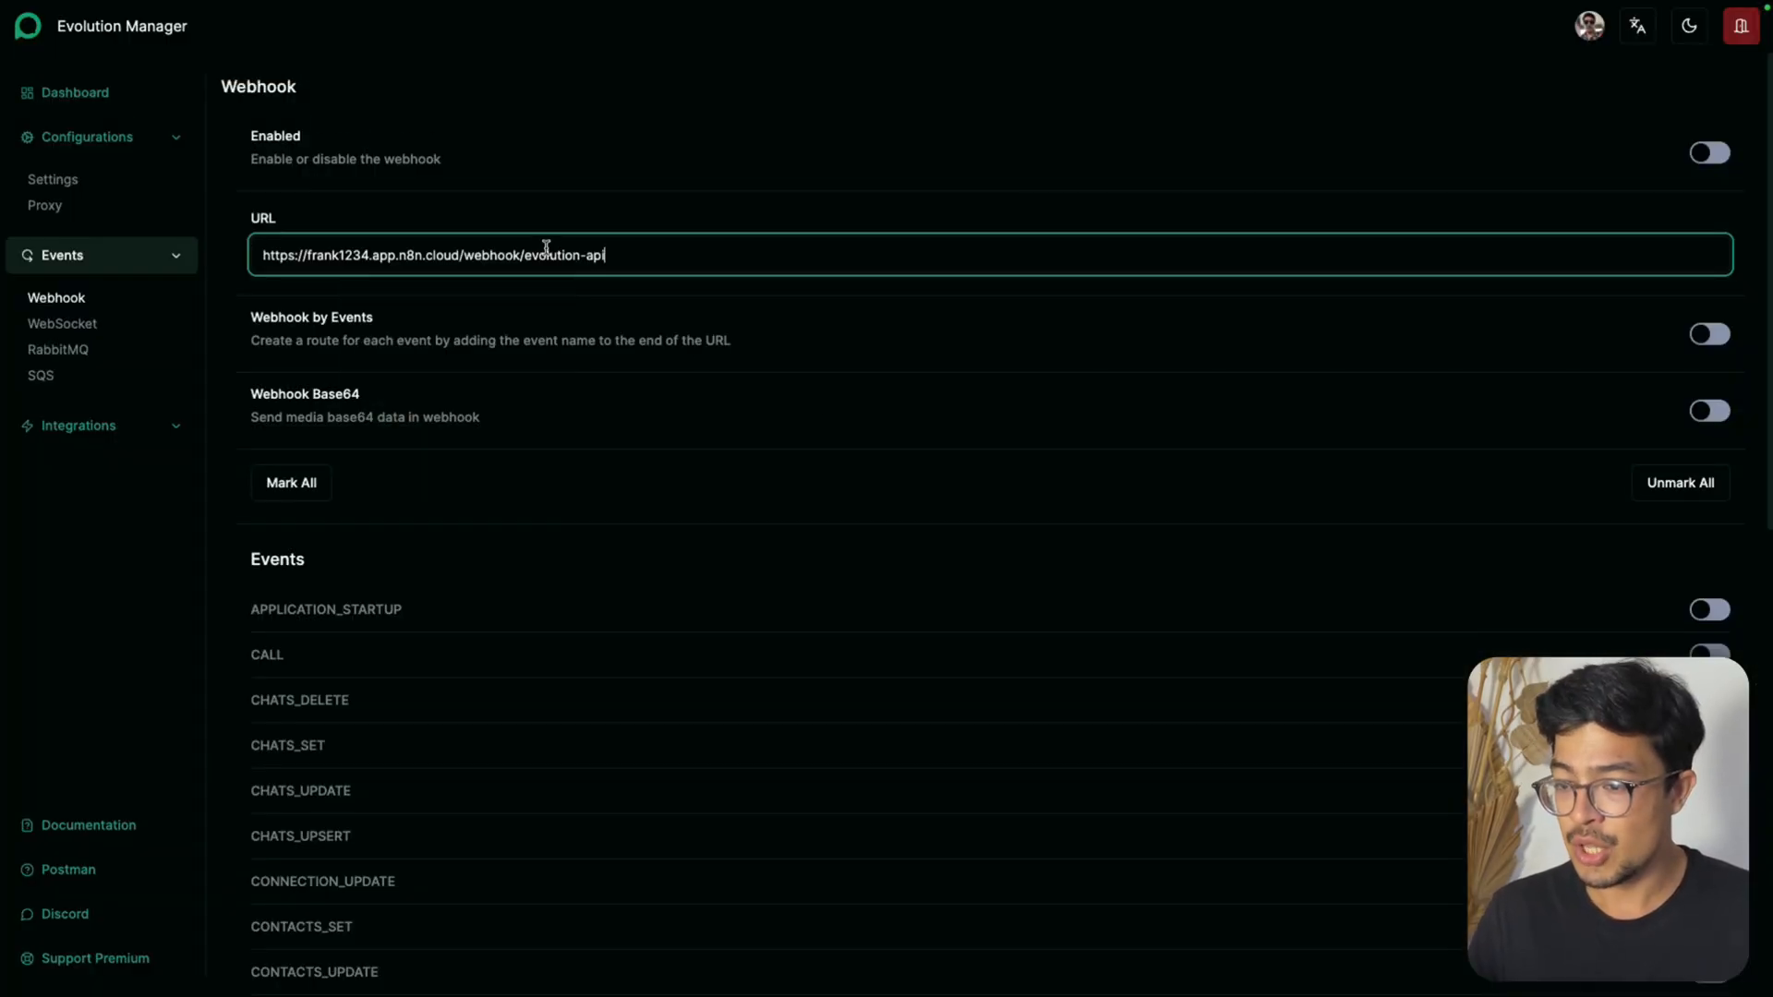
pyautogui.click(715, 211)
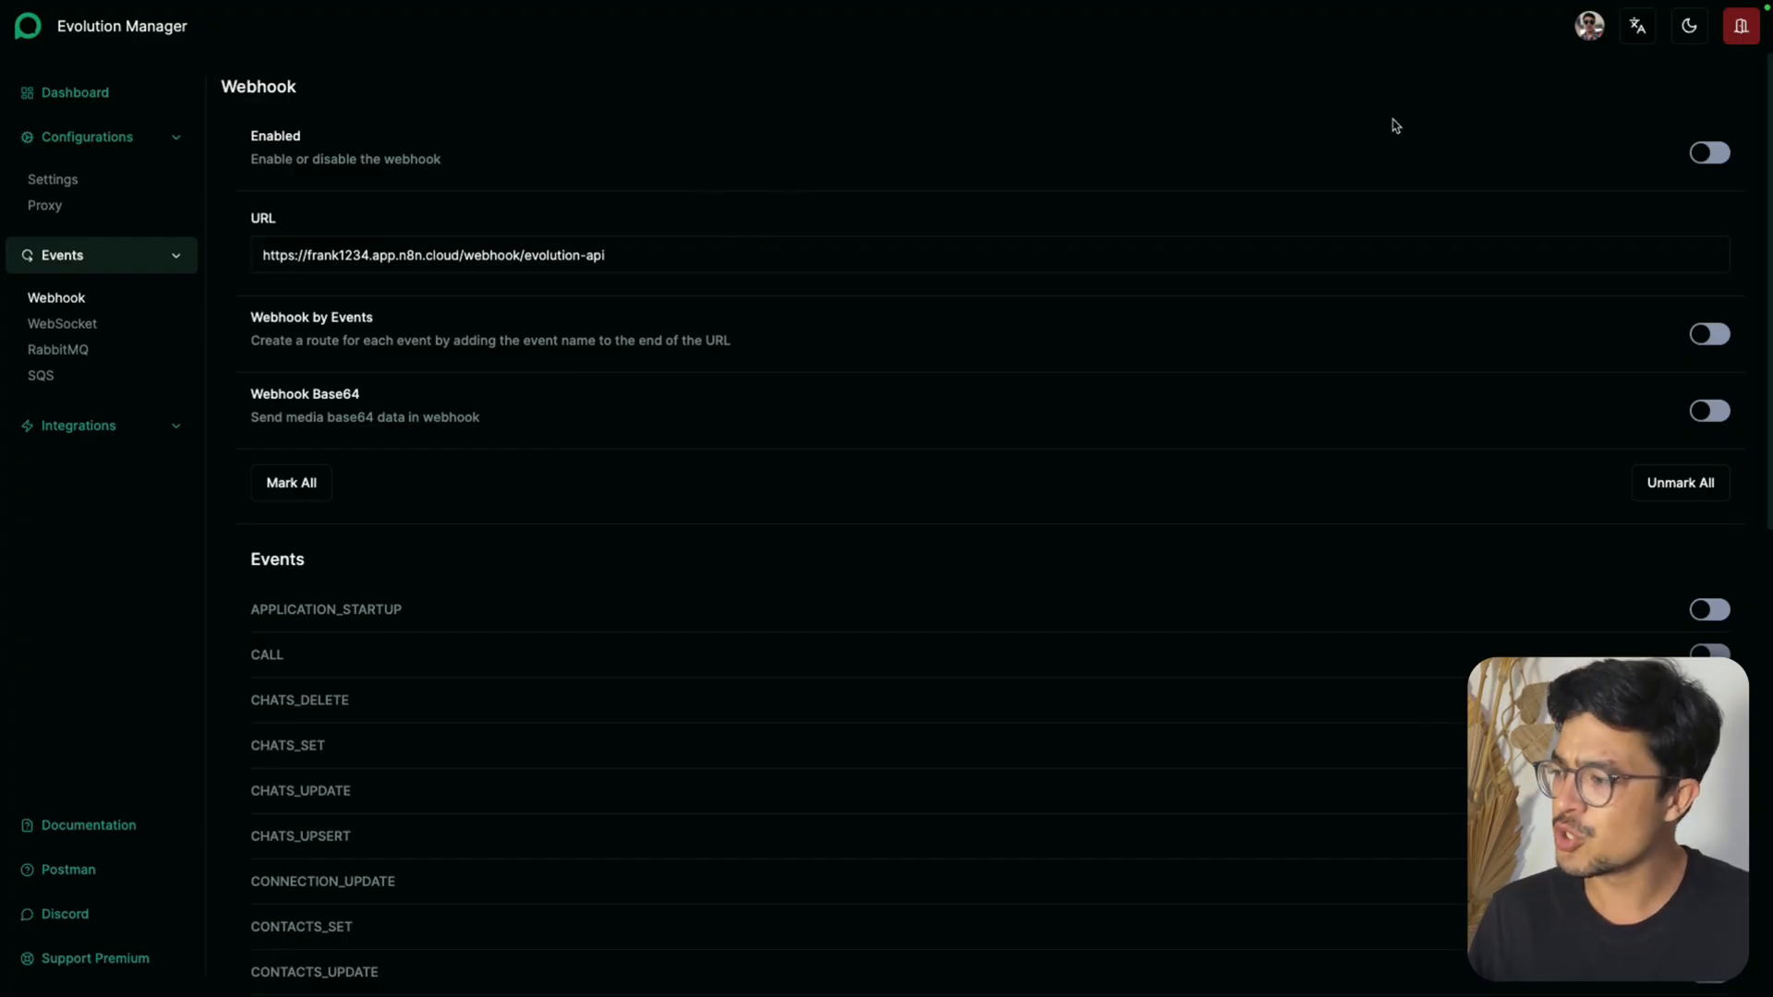
pyautogui.click(1706, 154)
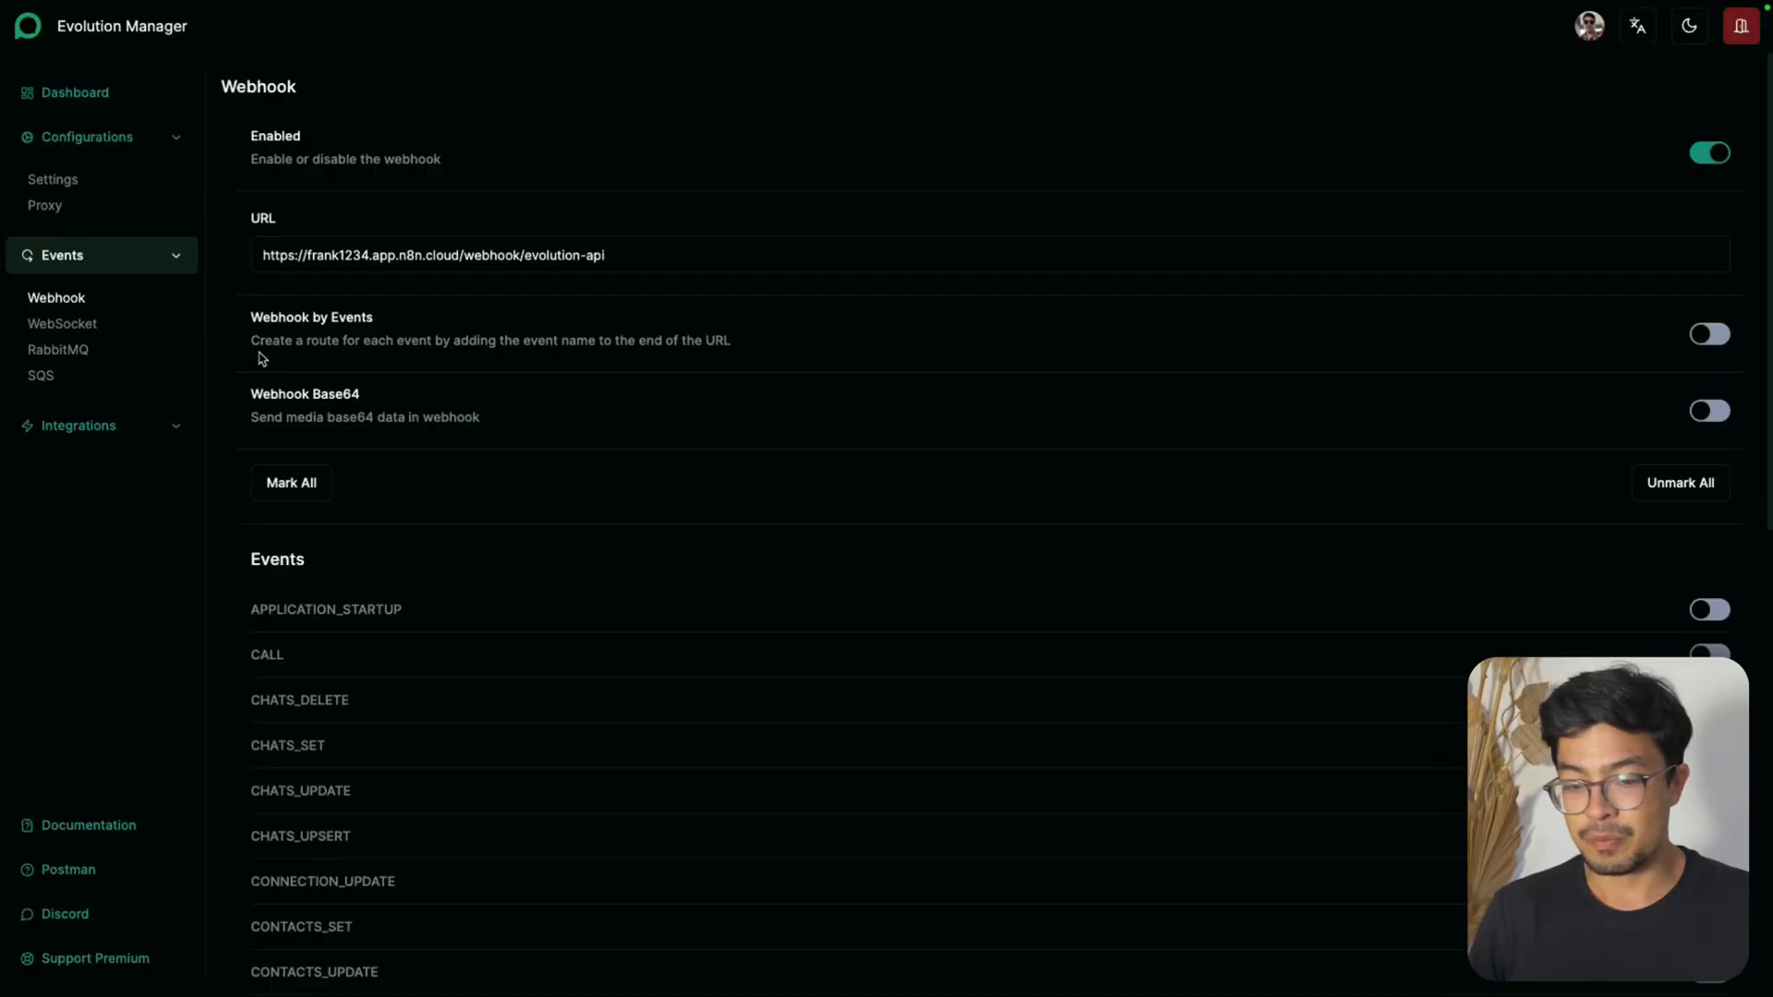
# Examine the webhook's list of available events and its Webhook by Events and Webhook Base64 options
pyautogui.scroll(-4, 945, 606)
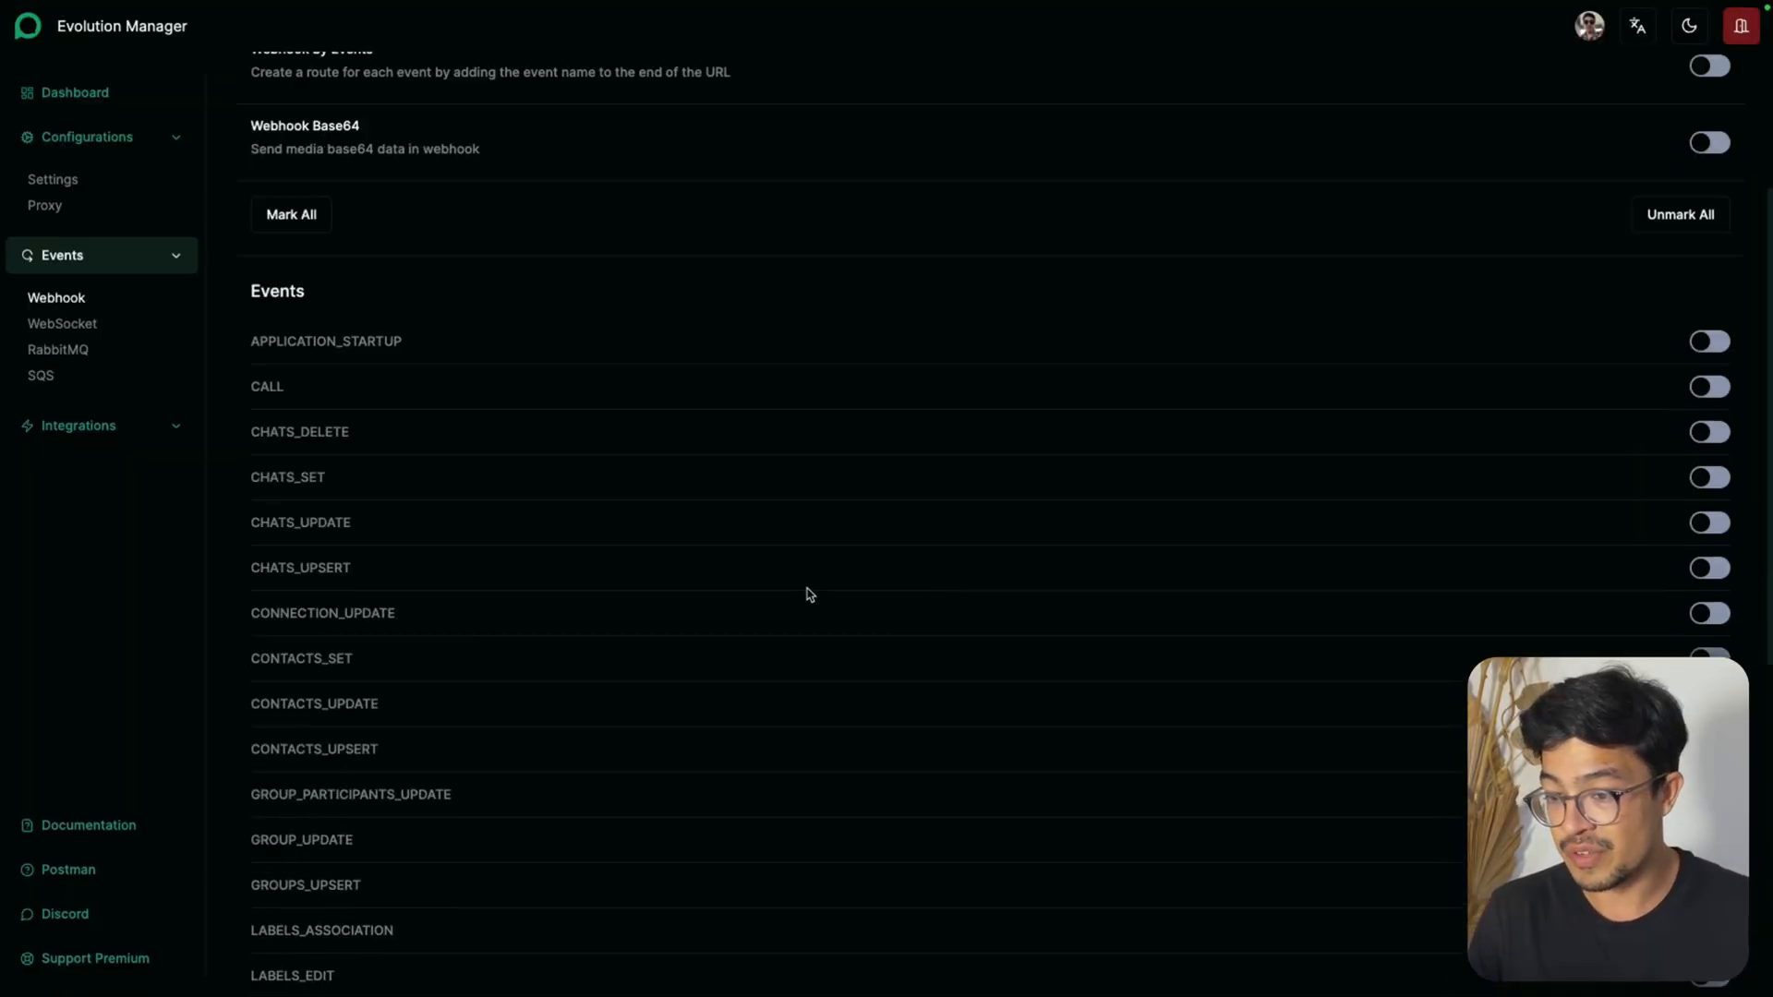
pyautogui.scroll(-1, 362, 592)
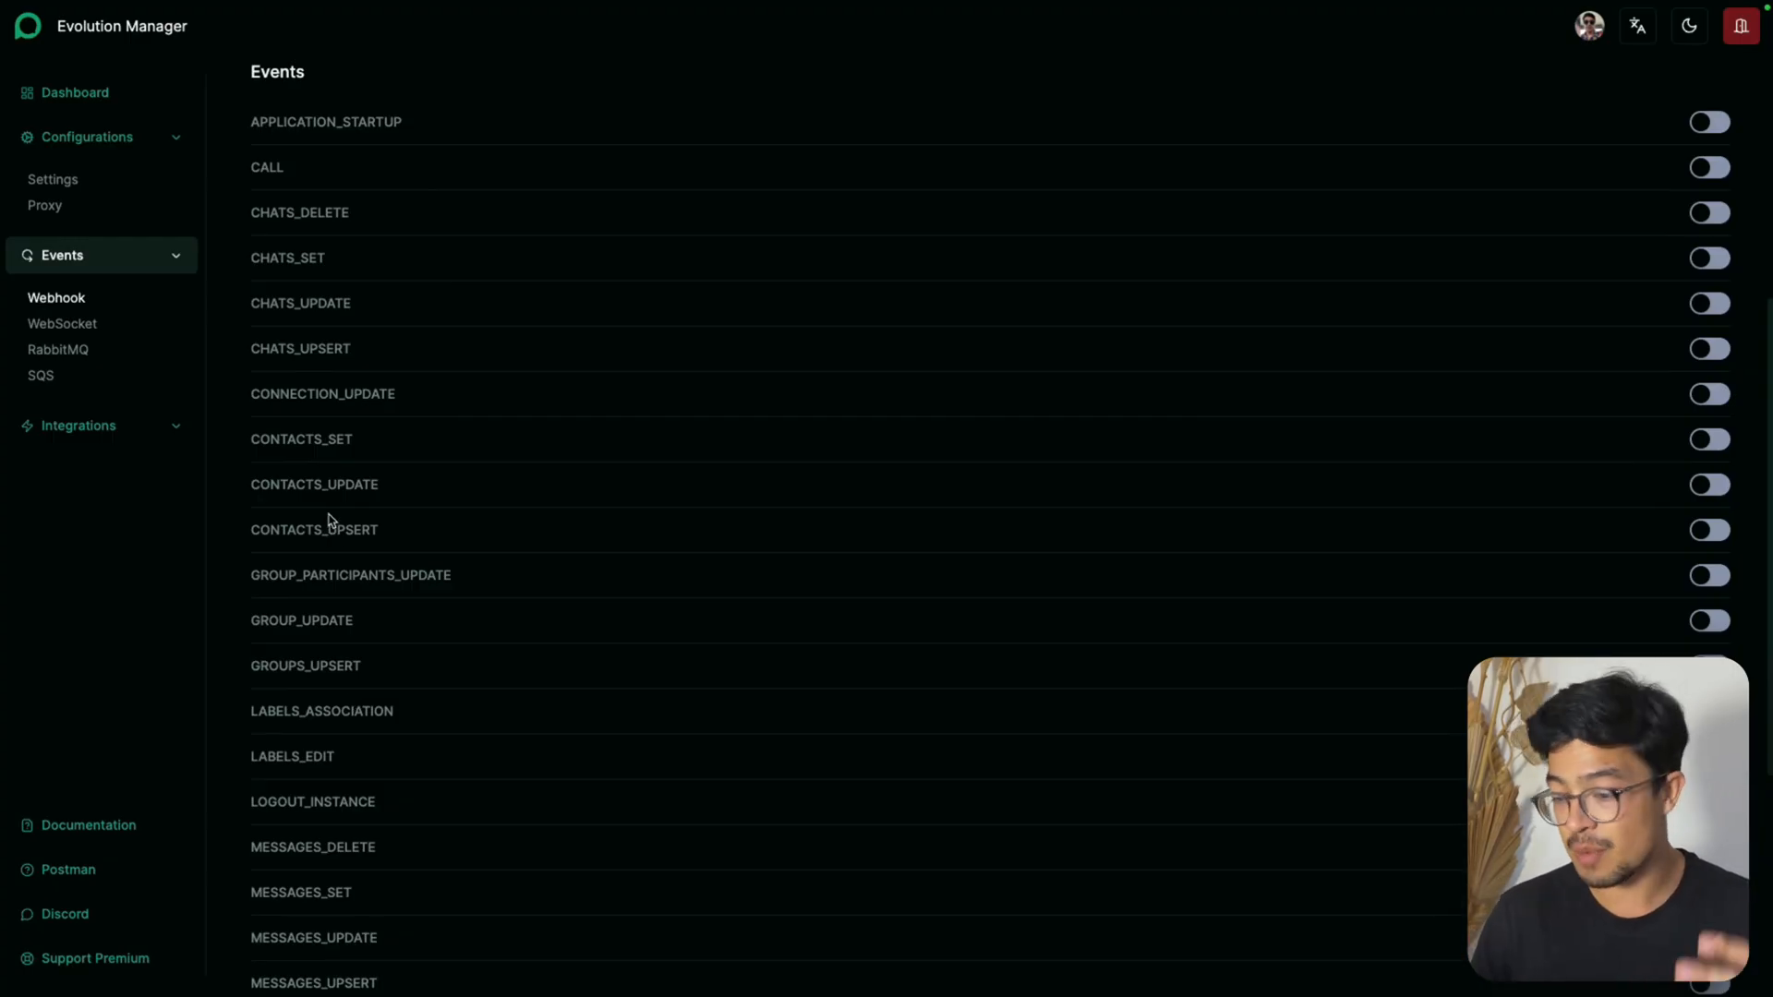
pyautogui.scroll(-1, 391, 692)
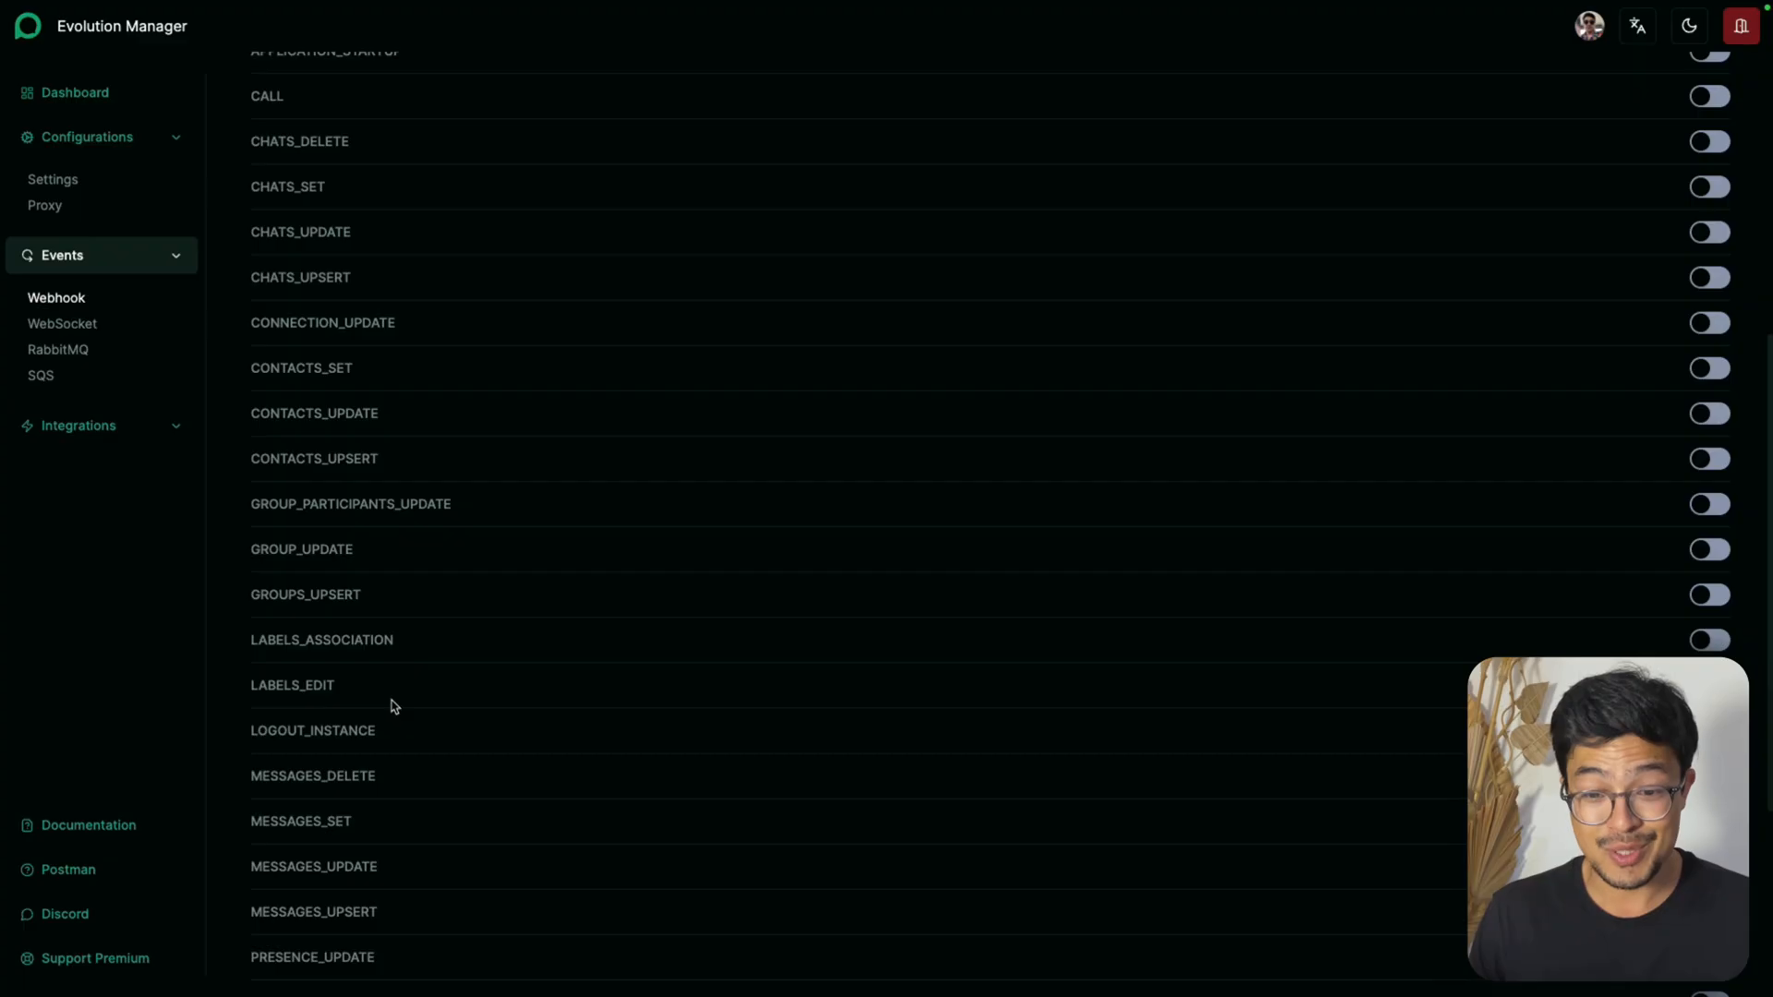
pyautogui.scroll(-2, 393, 701)
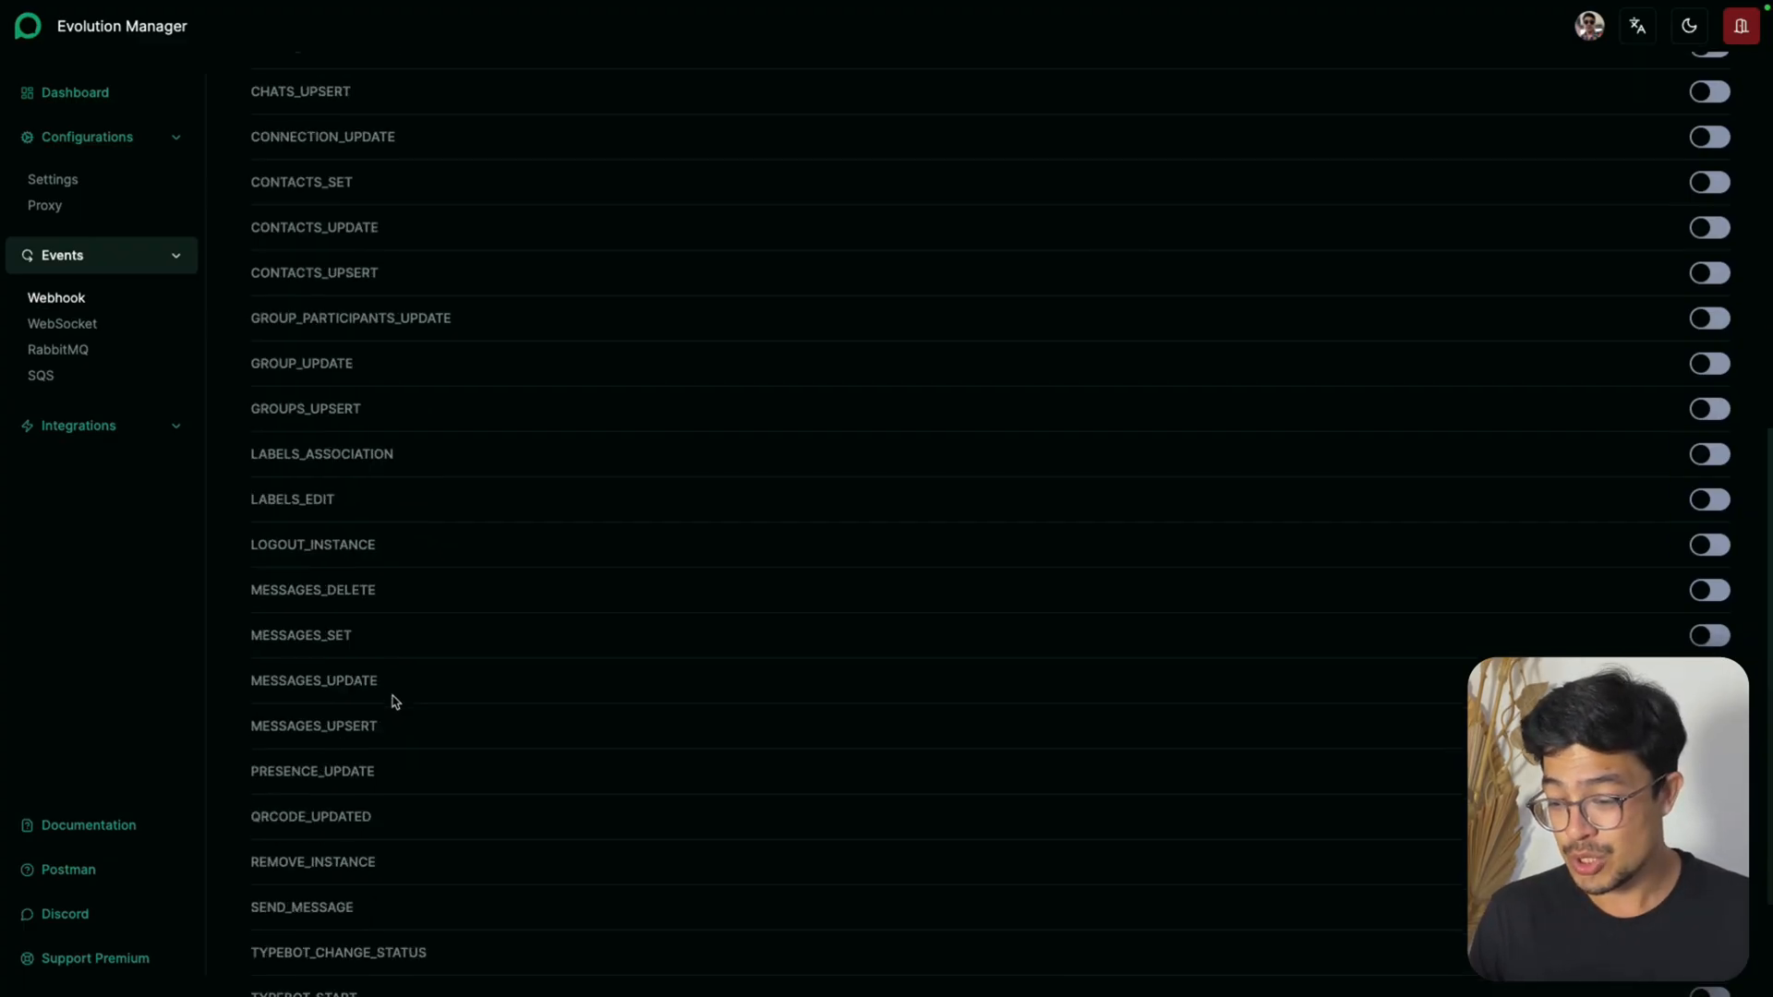
pyautogui.scroll(8, 411, 720)
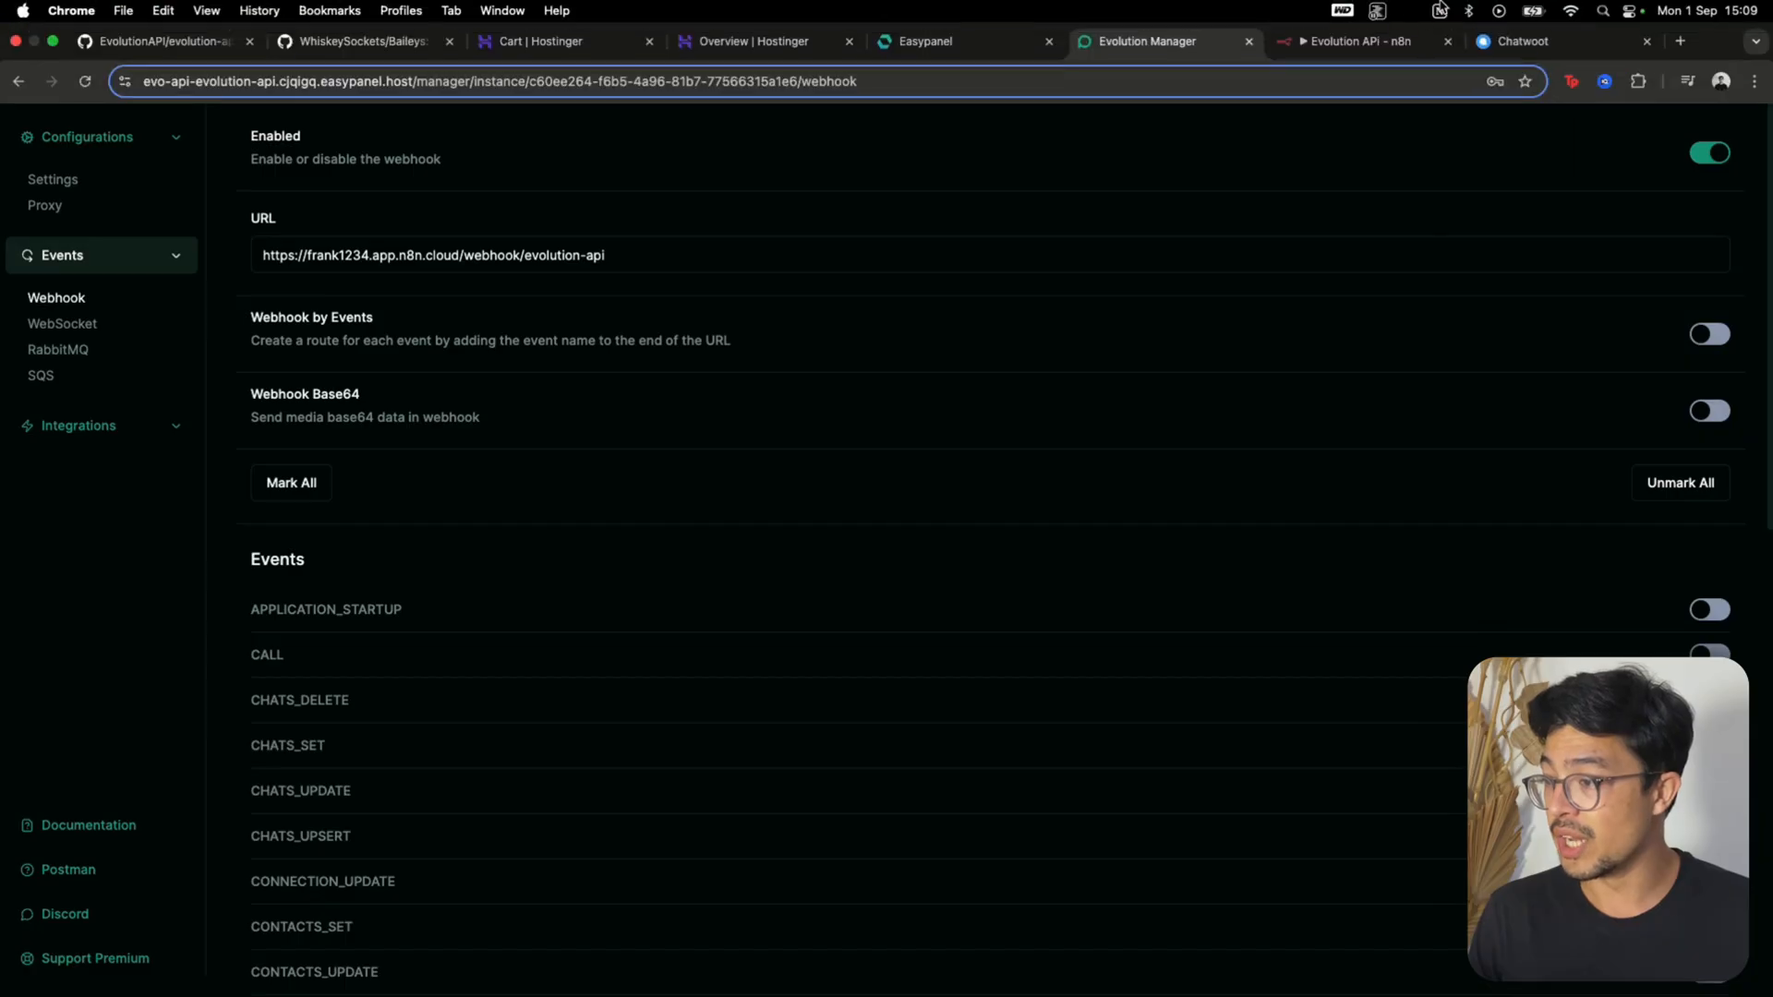
pyautogui.click(1348, 46)
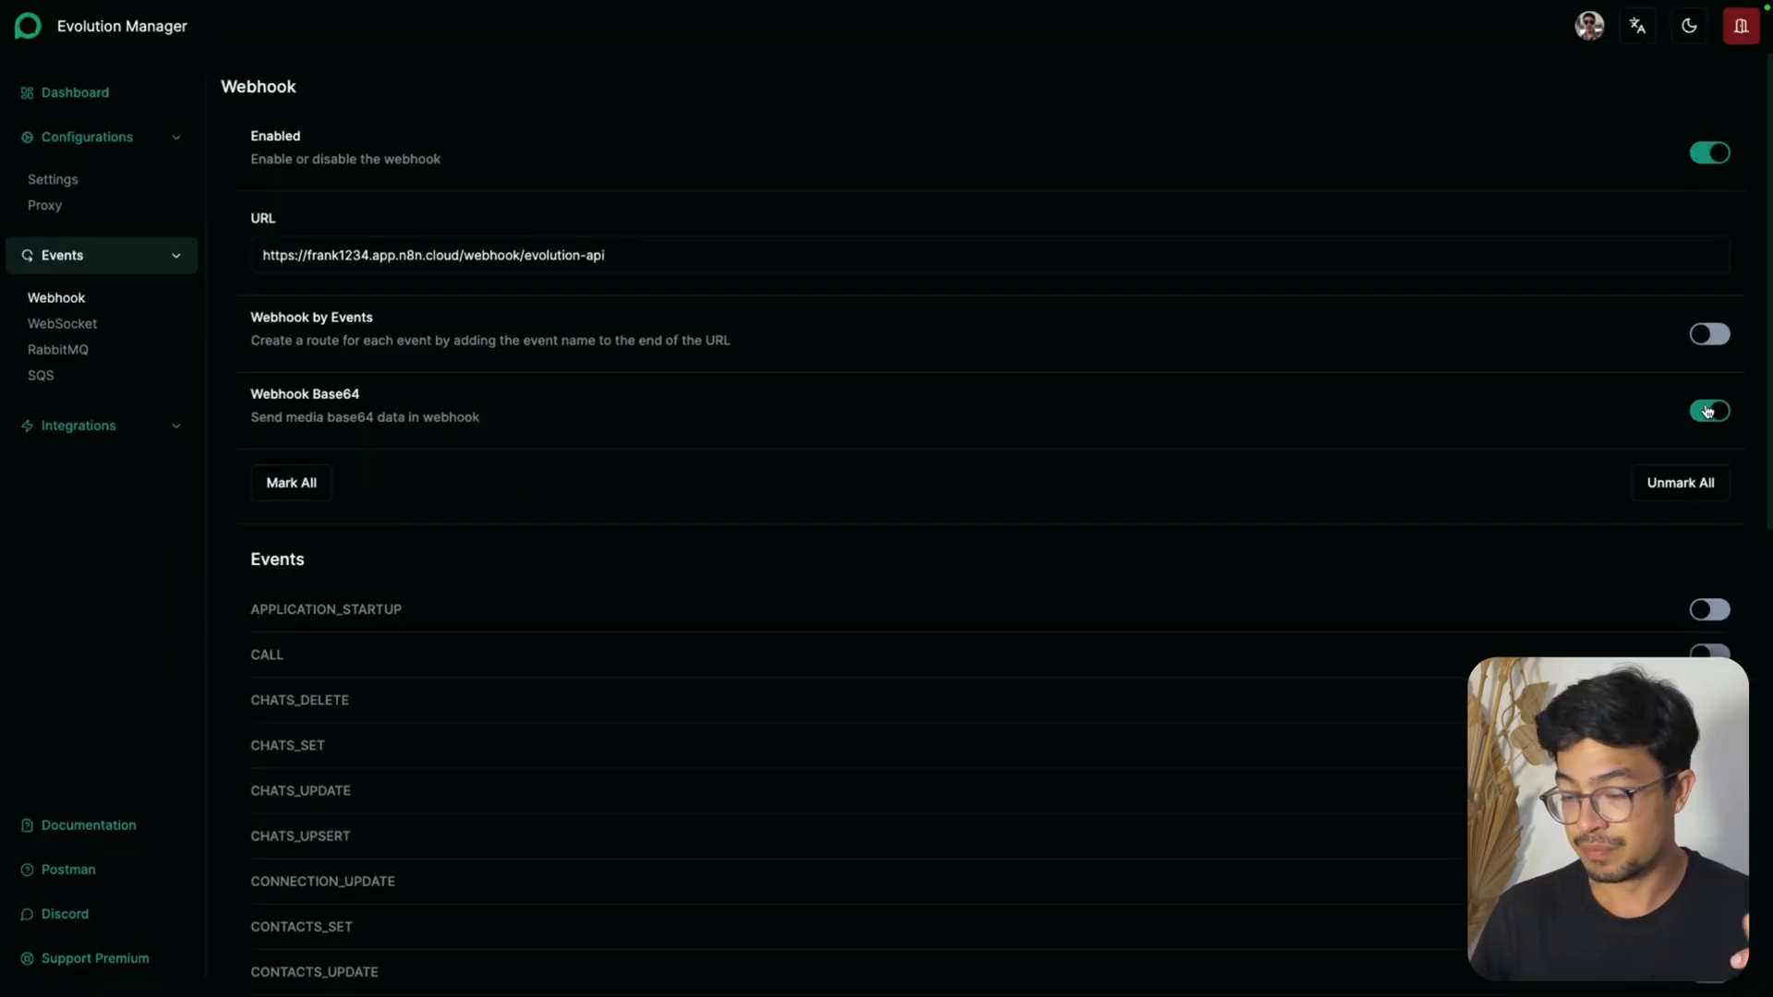
pyautogui.click(1707, 412)
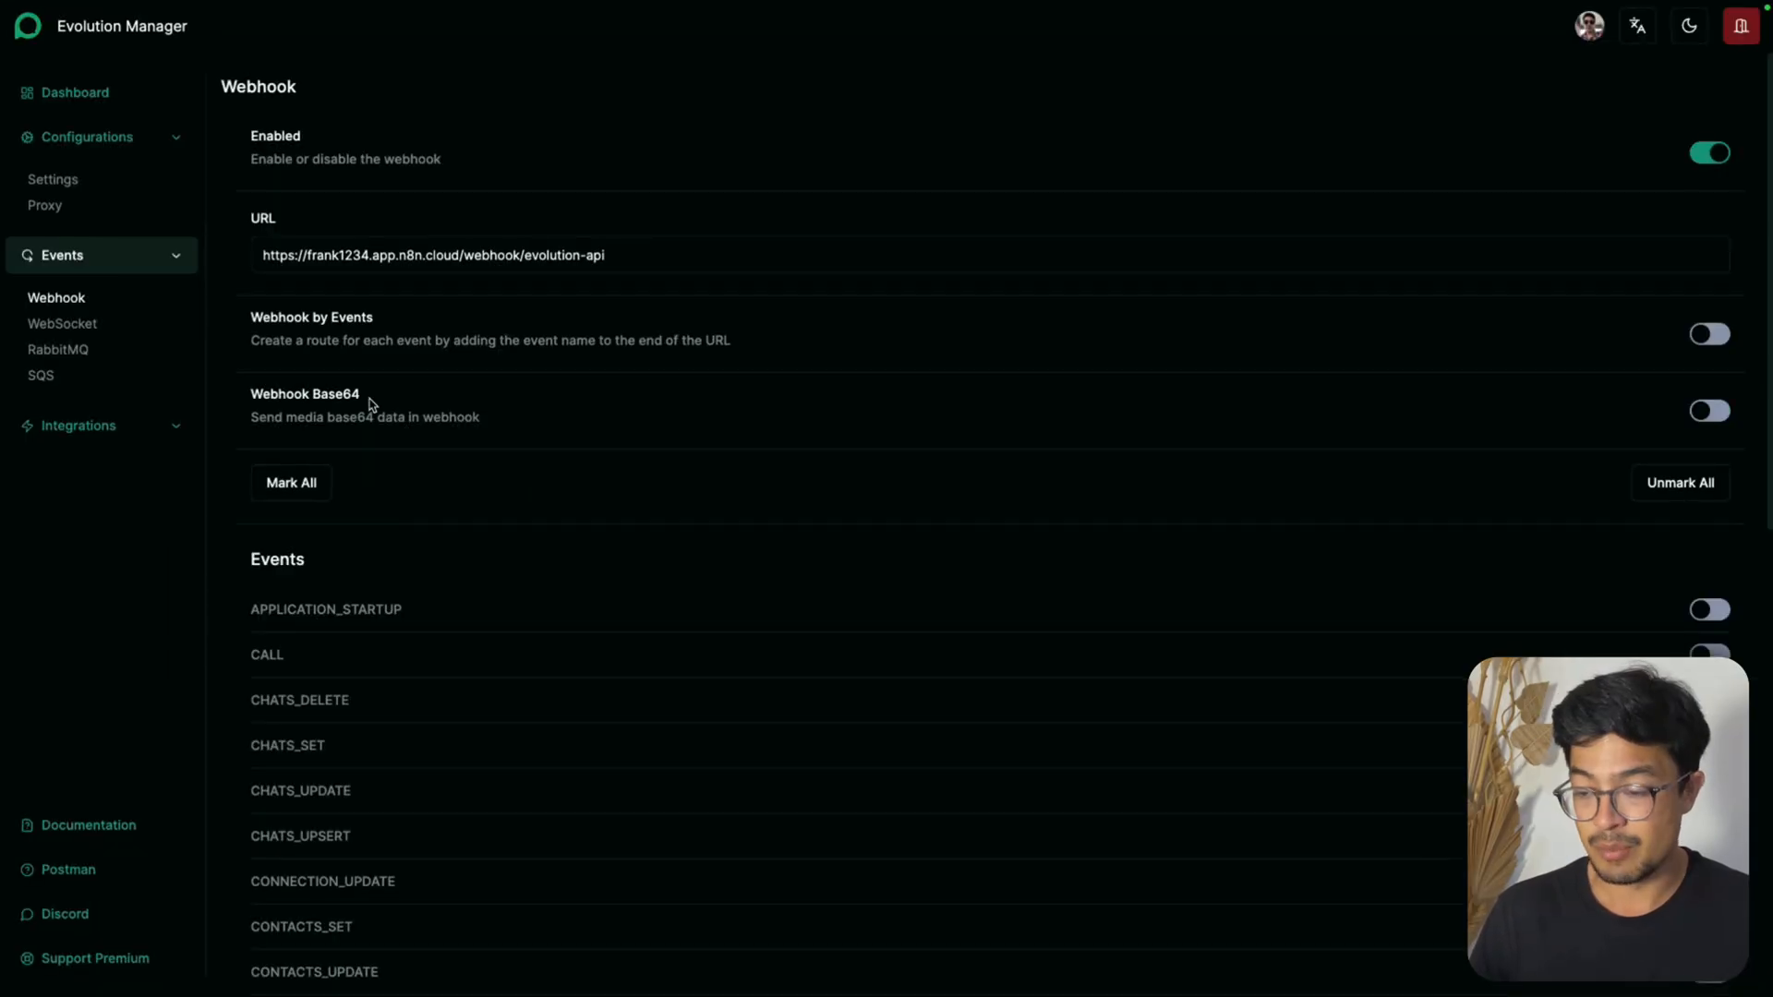
pyautogui.scroll(-1, 582, 450)
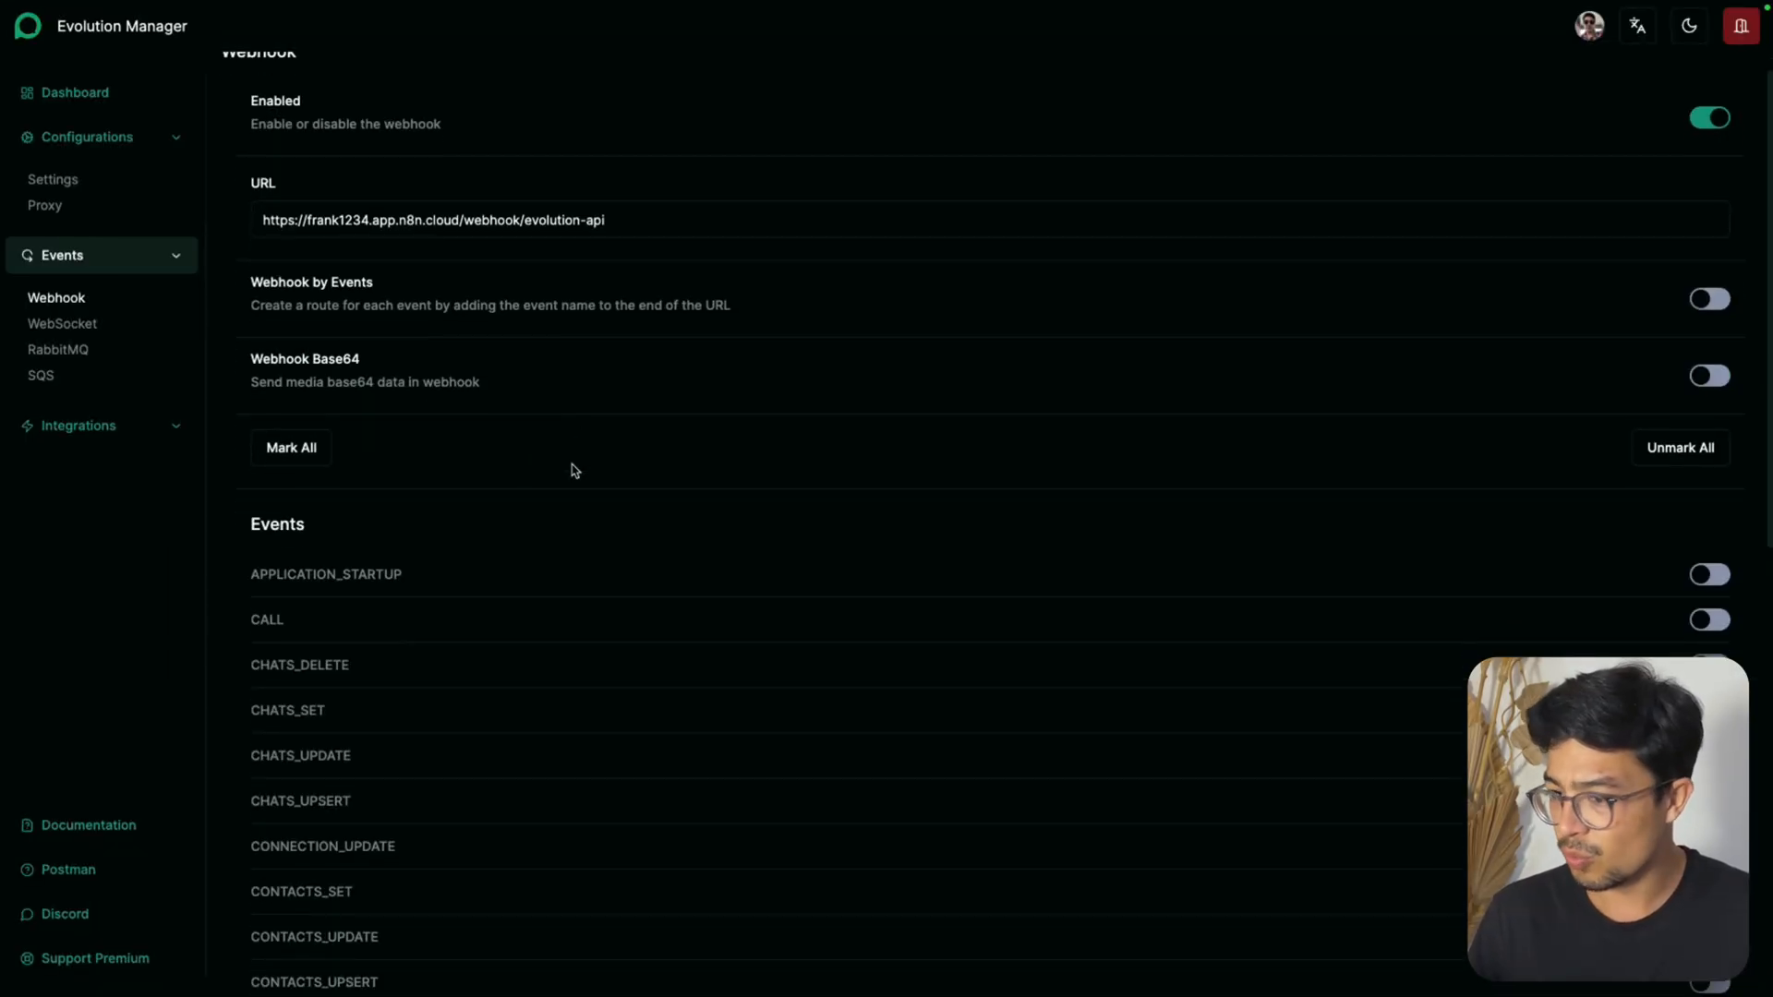
pyautogui.scroll(1, 572, 473)
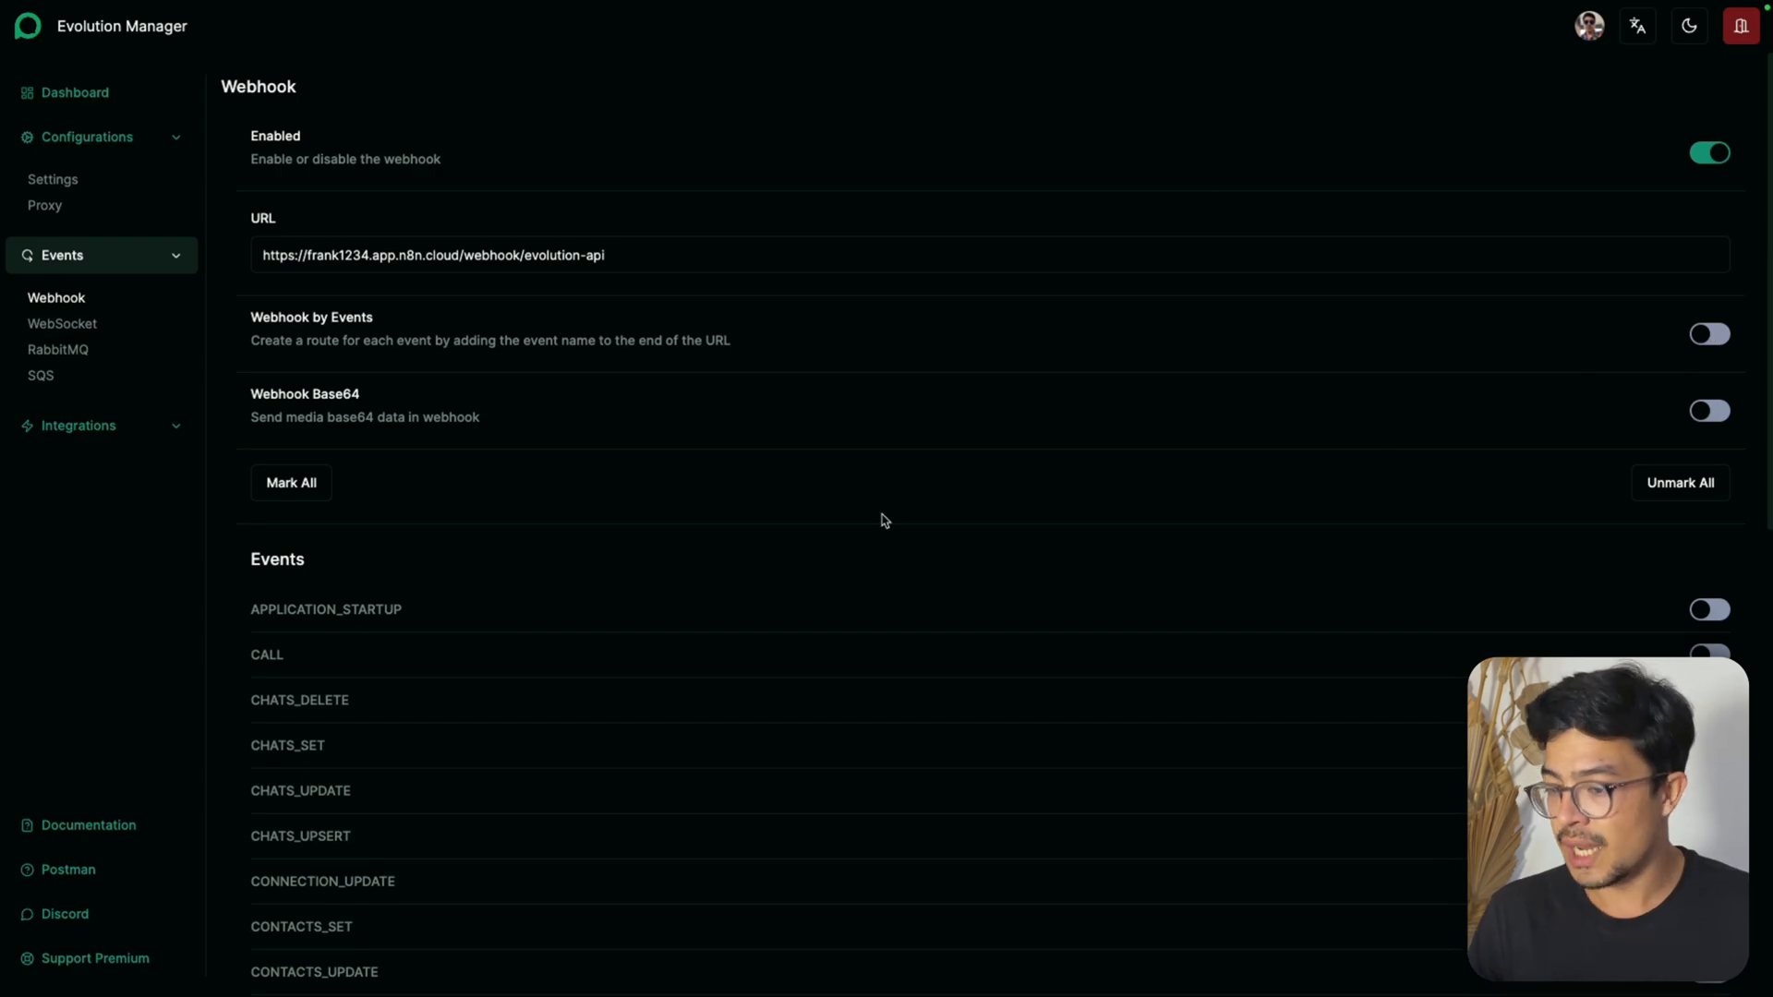
# Enable the MESSAGES_UPSERT event for the webhook and save the webhook configuration
pyautogui.scroll(-4, 882, 521)
pyautogui.scroll(-5, 877, 526)
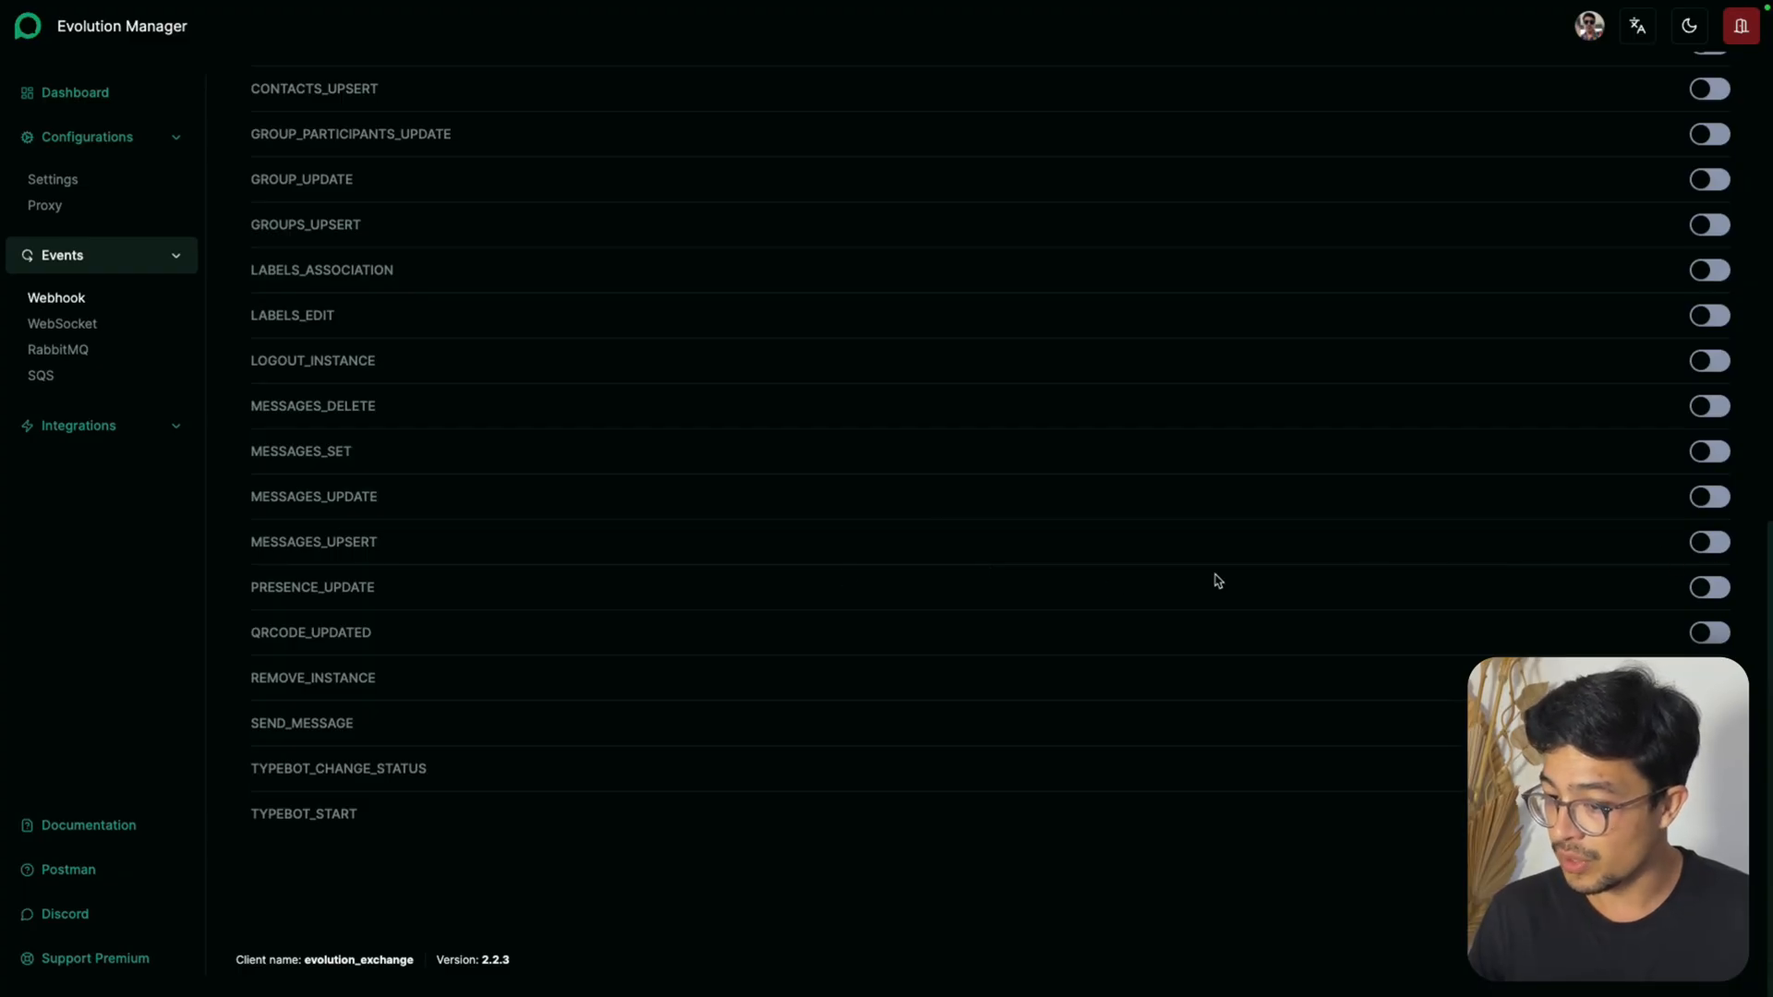
pyautogui.click(1713, 543)
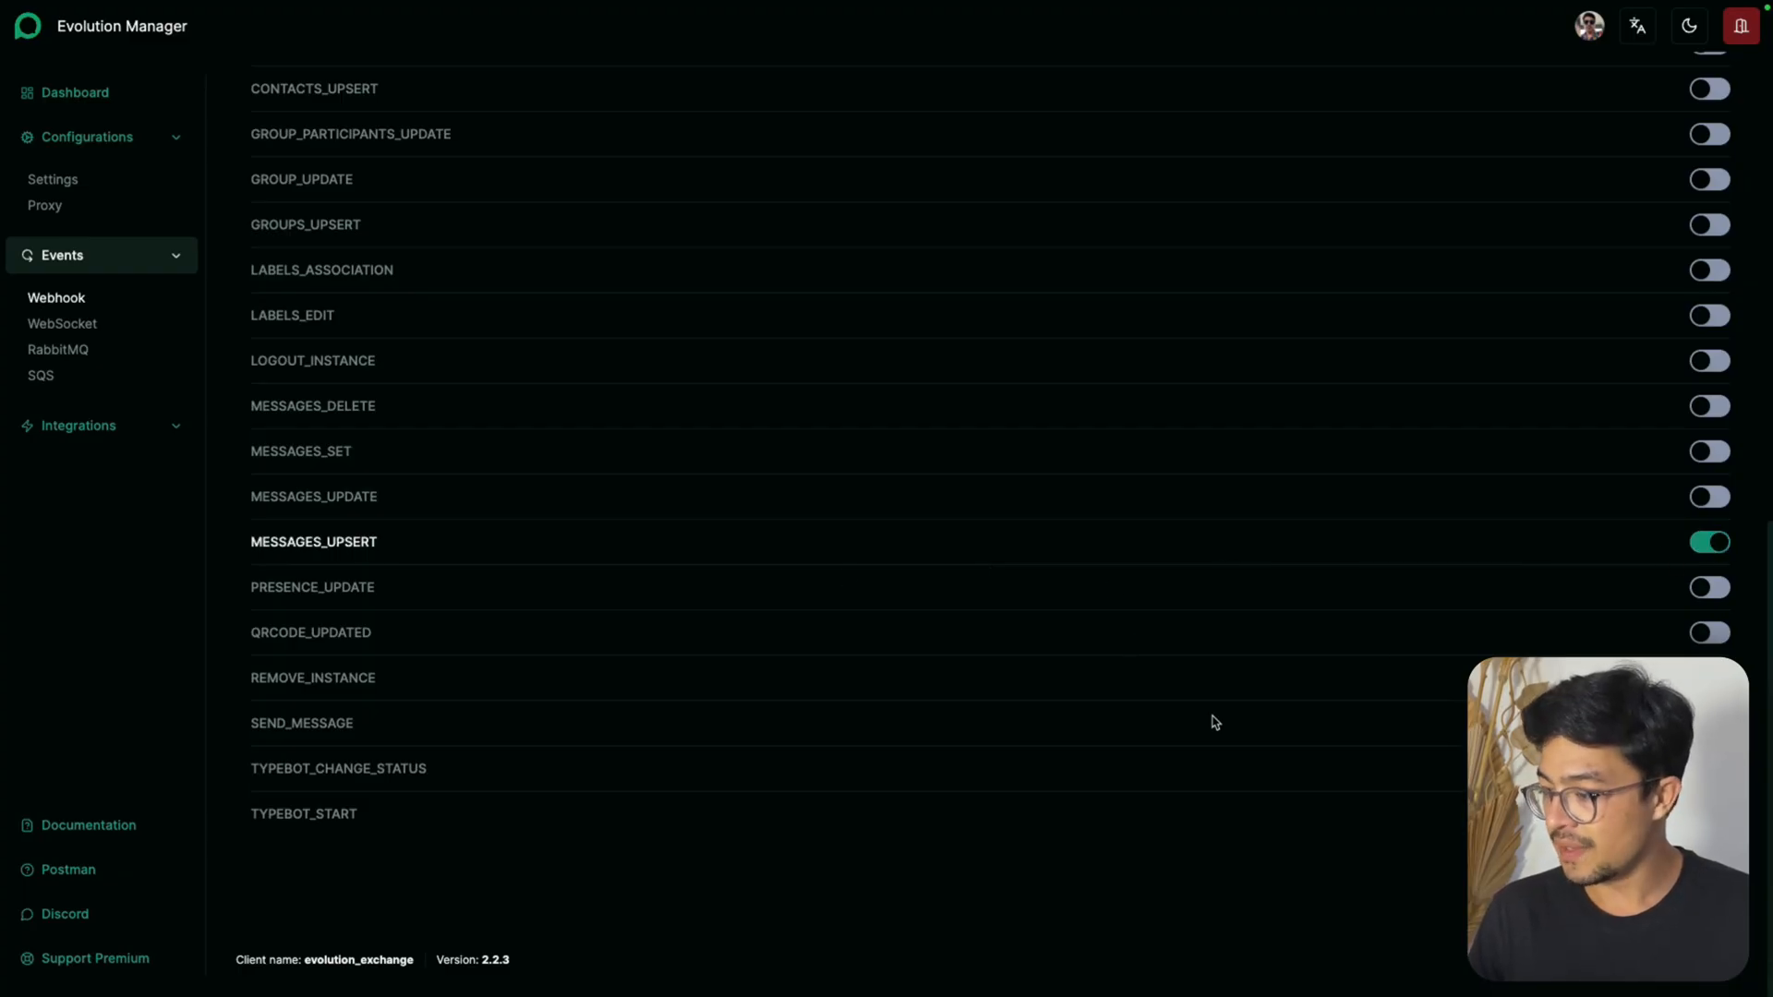
pyautogui.click(1701, 880)
pyautogui.scroll(10, 737, 737)
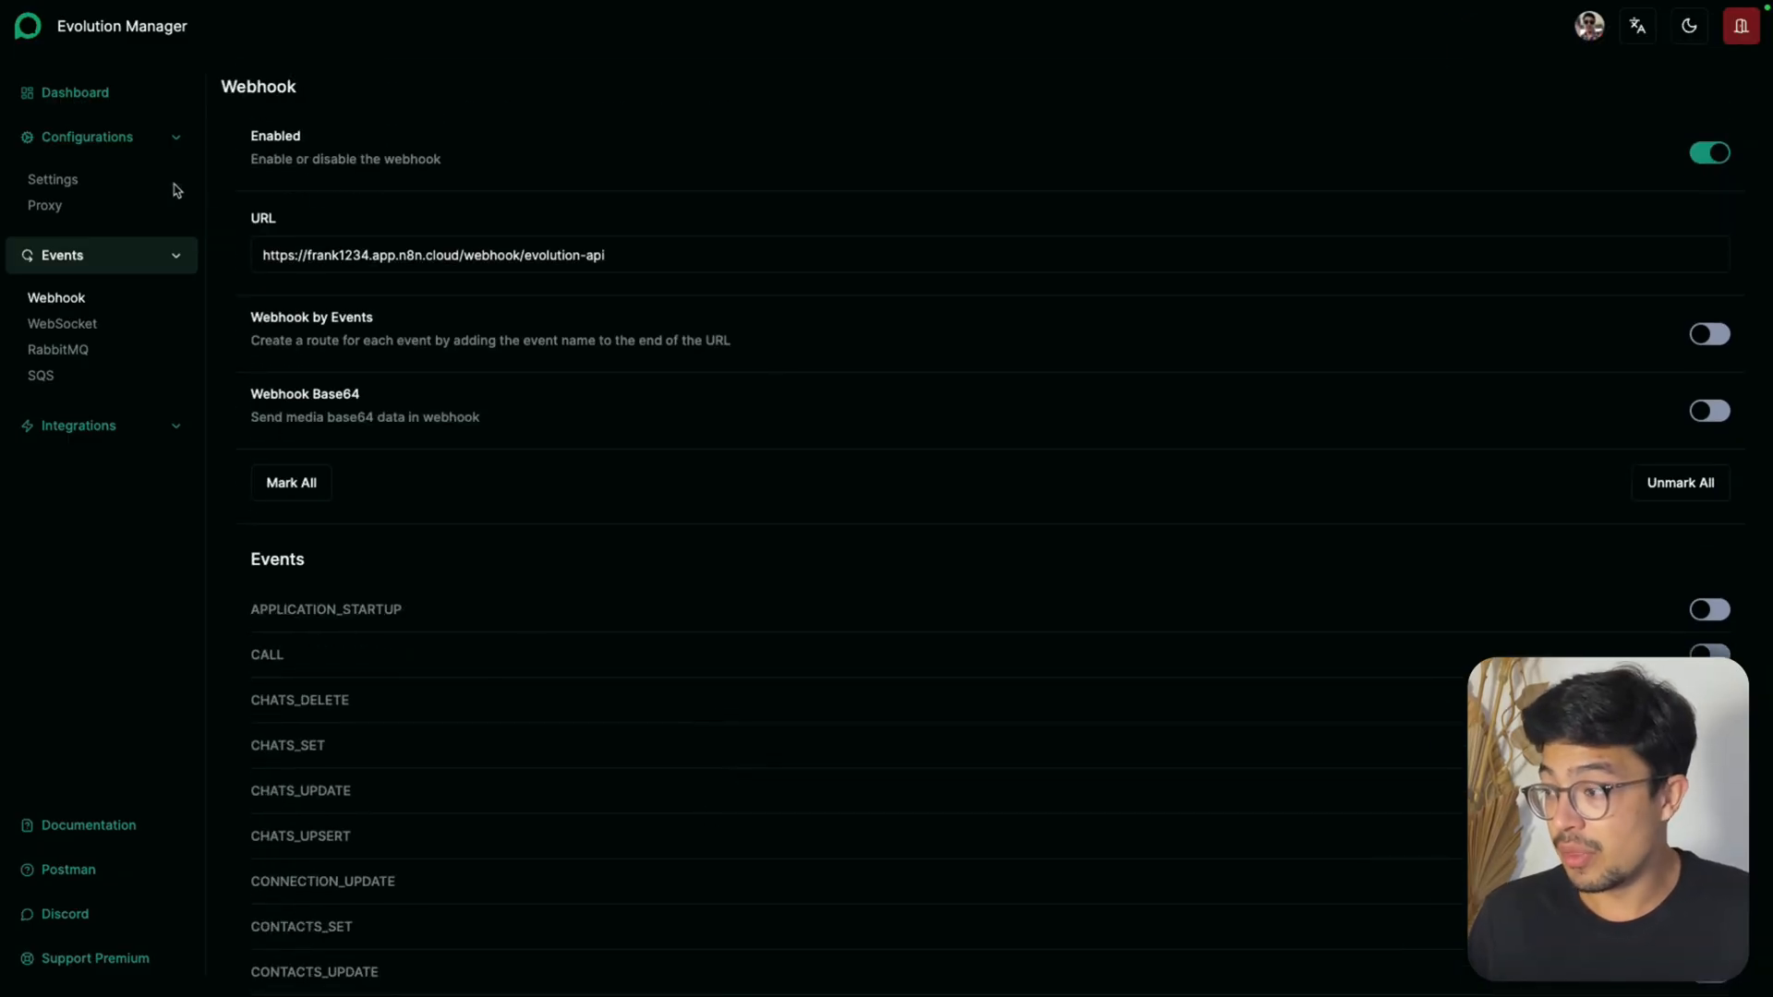
# Review the instance's general settings and webhook configuration, and open the WhatsApp connection QR code from the instance dashboard
pyautogui.click(73, 185)
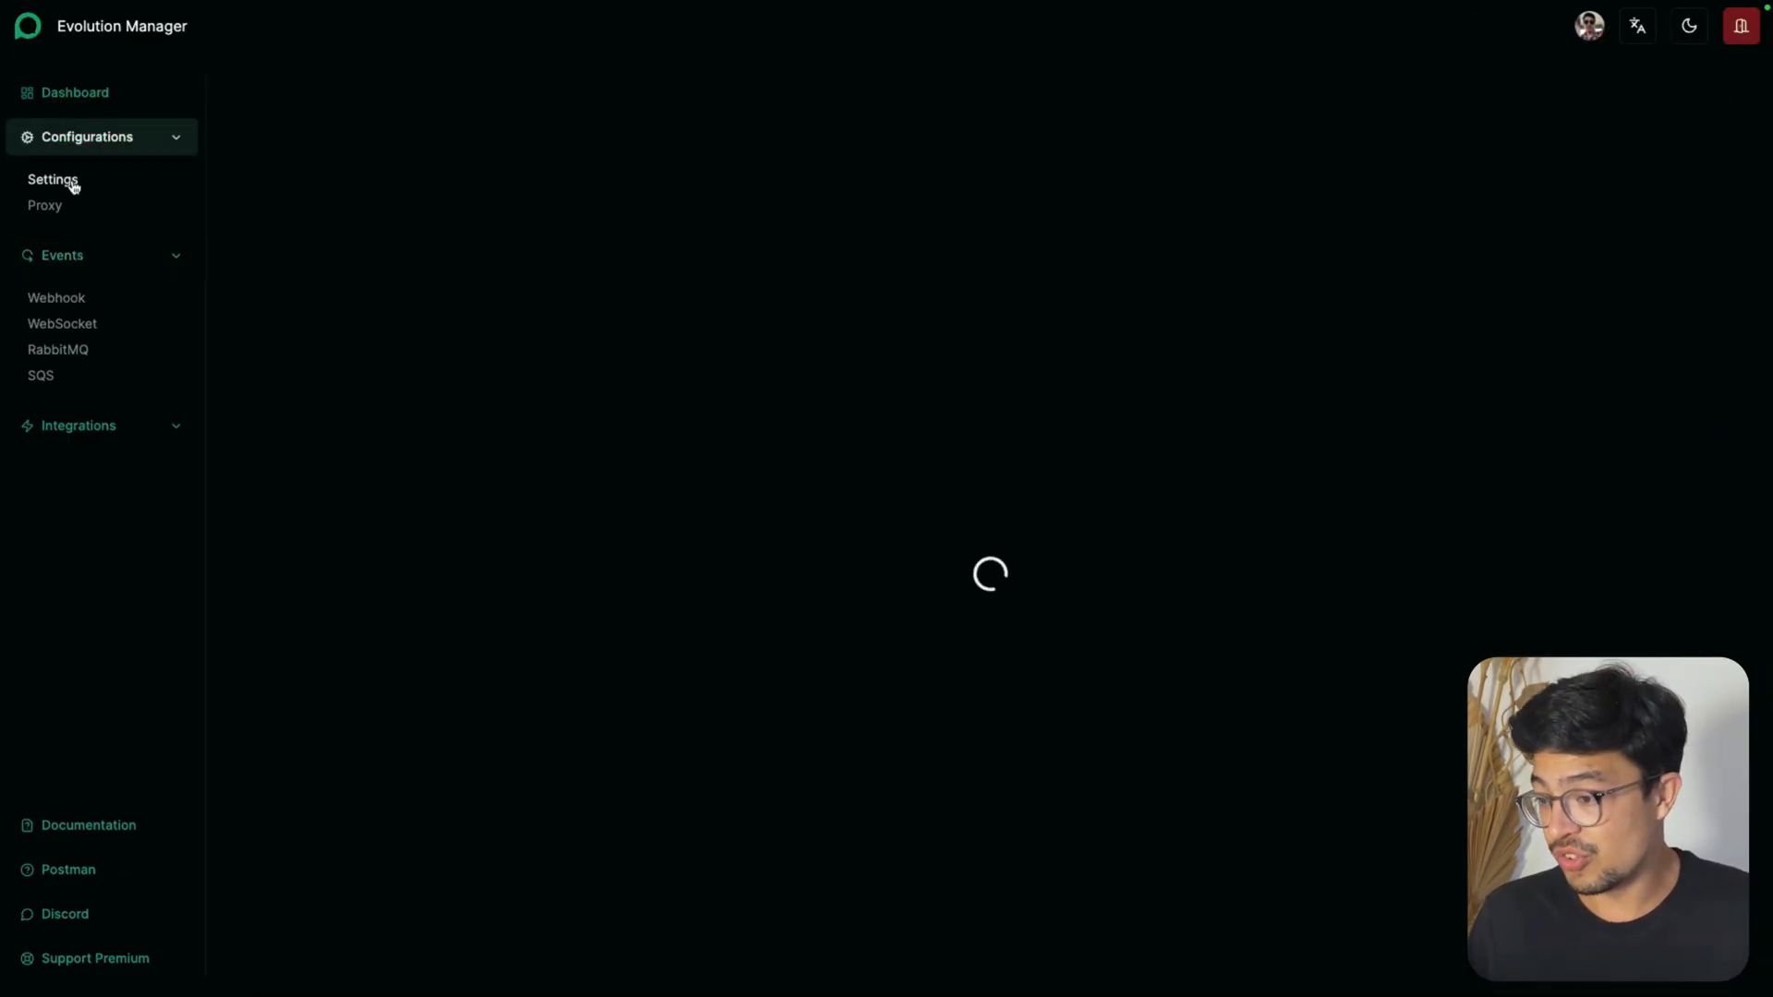
pyautogui.click(72, 299)
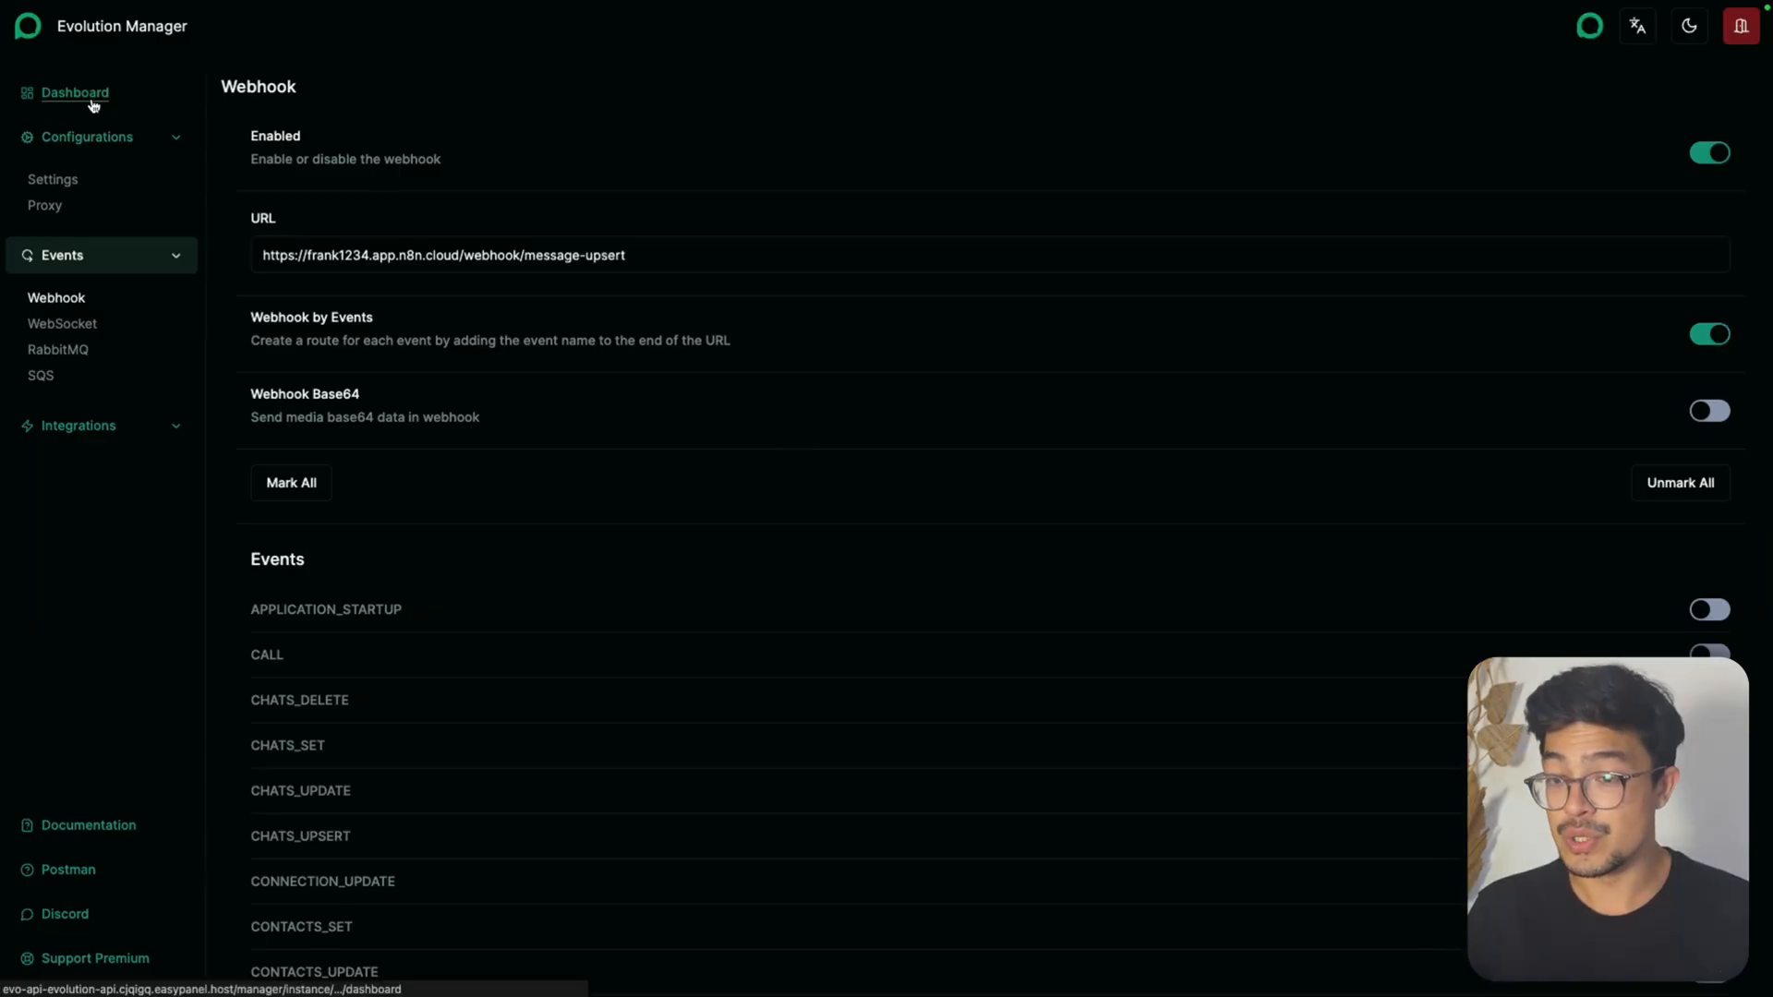
pyautogui.click(93, 104)
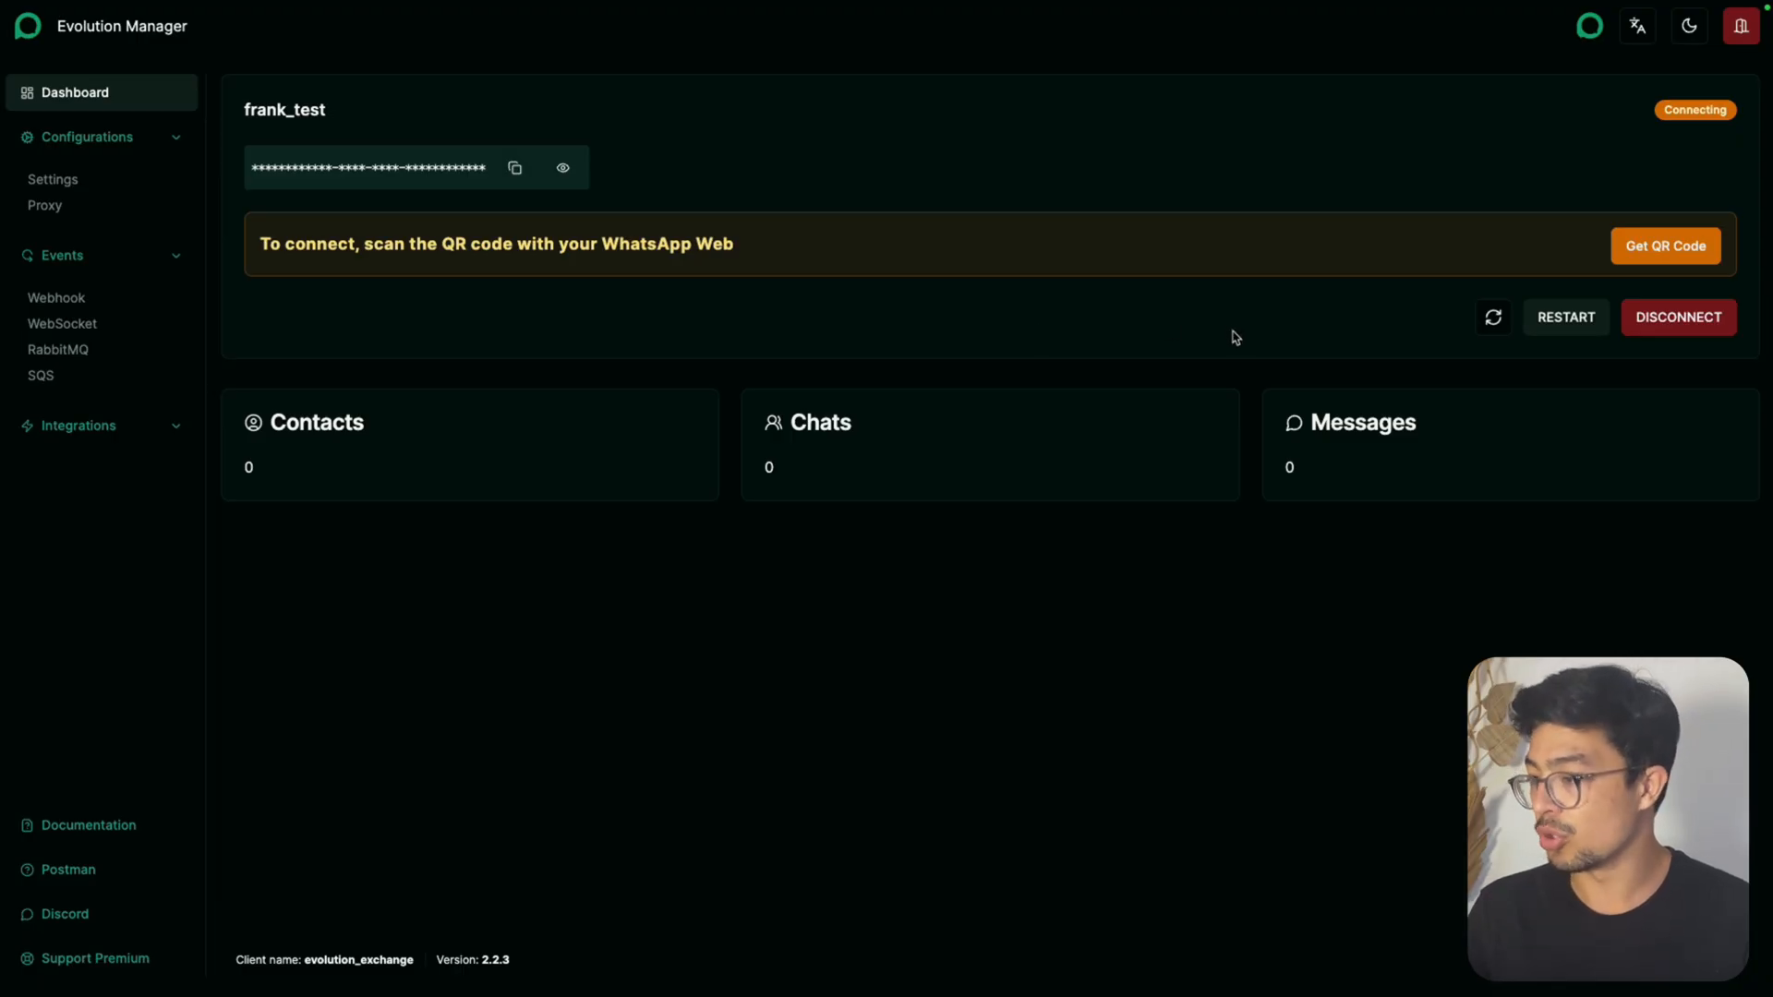
pyautogui.click(1654, 246)
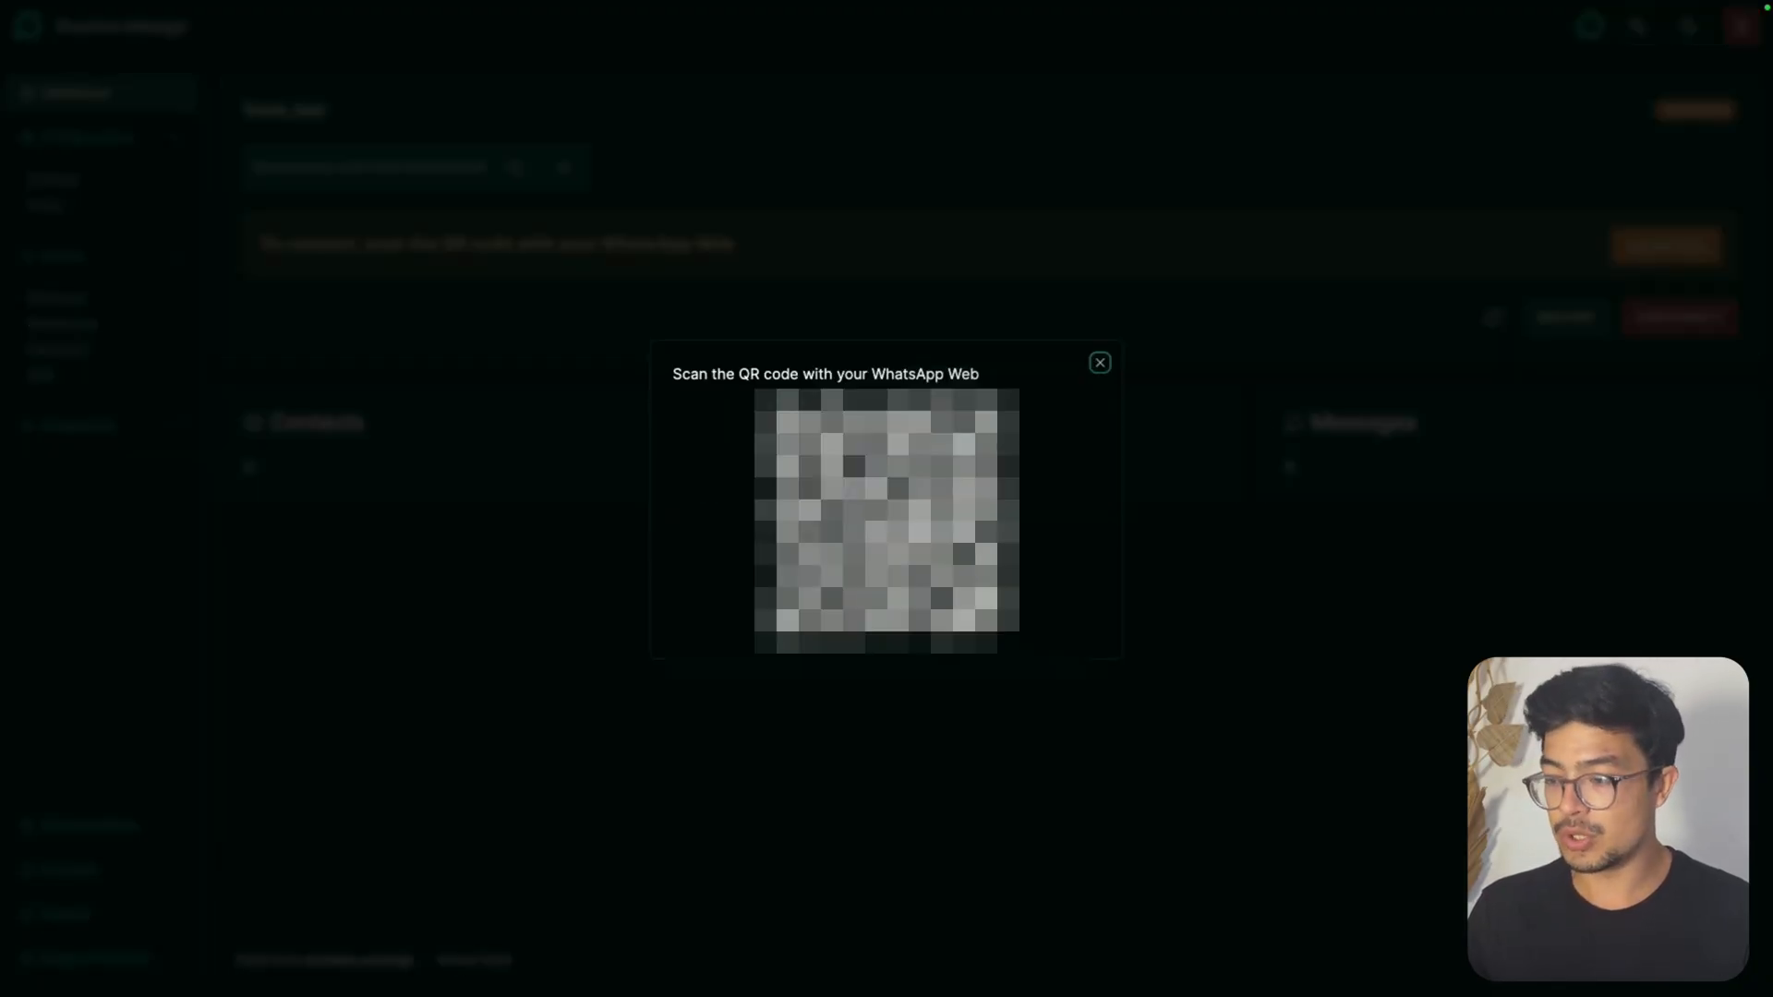
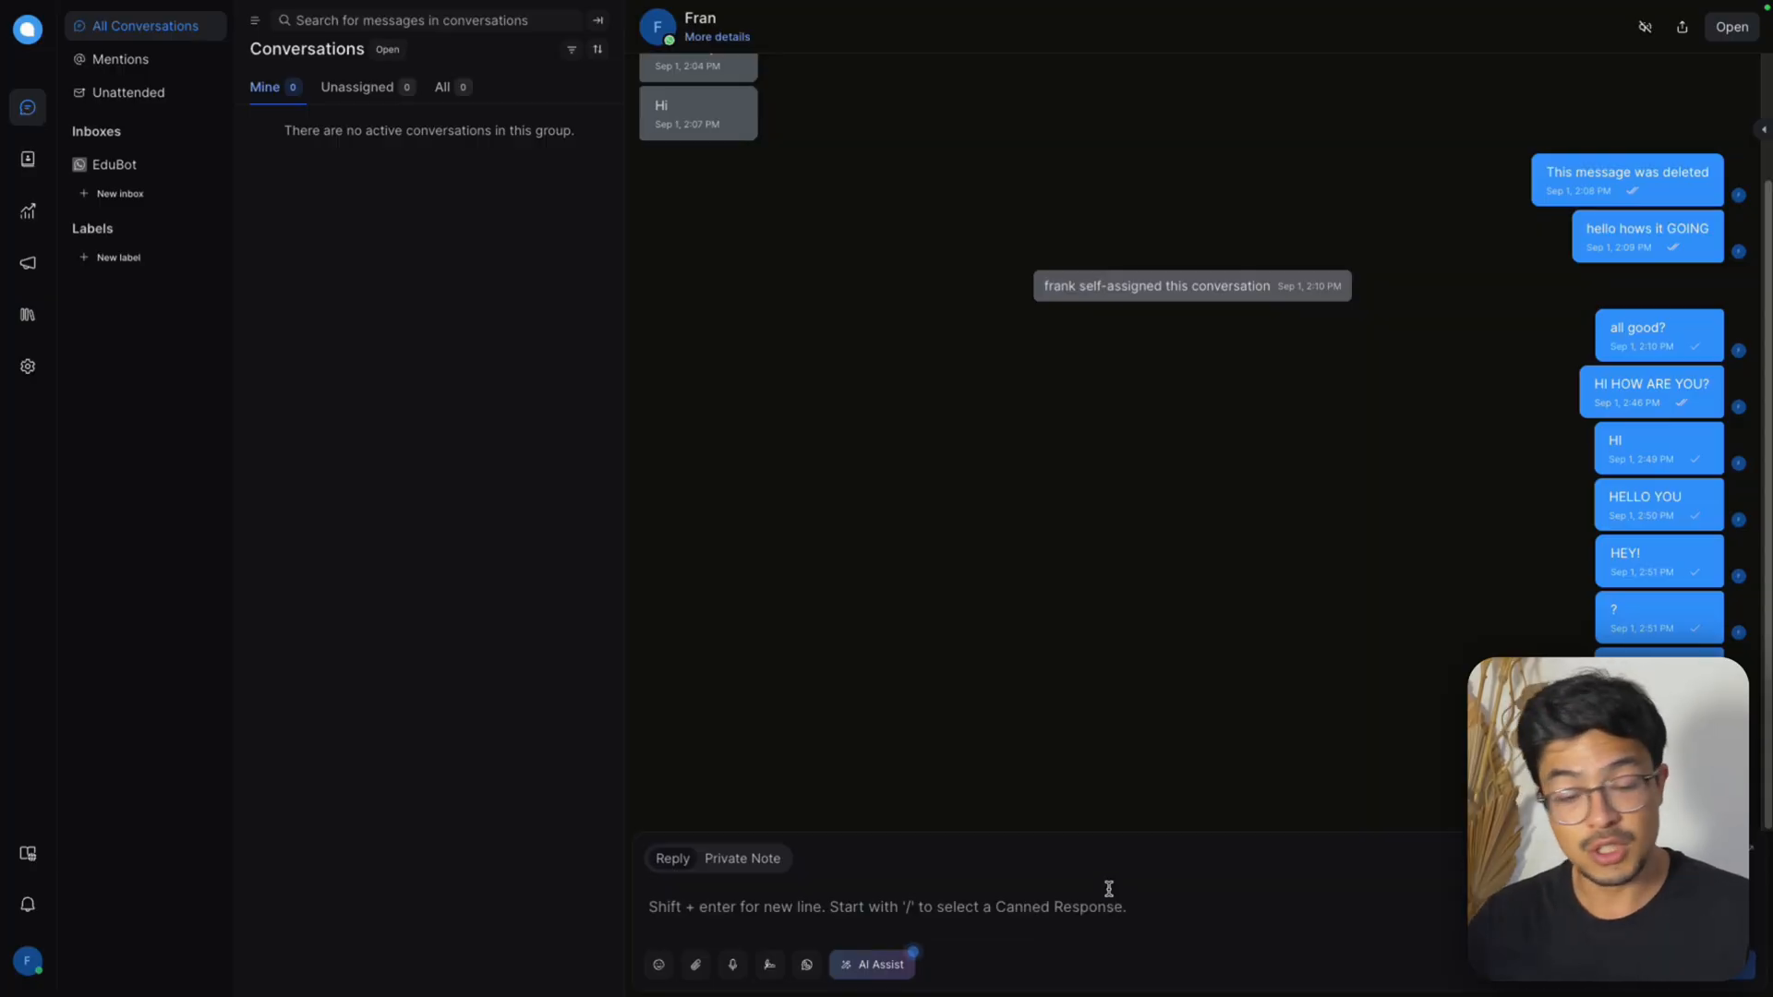
# In Chatwoot, send the open conversation a short greeting giving the sender's first name, with the n8n workflow's executions list opened beforehand
pyautogui.click(1080, 920)
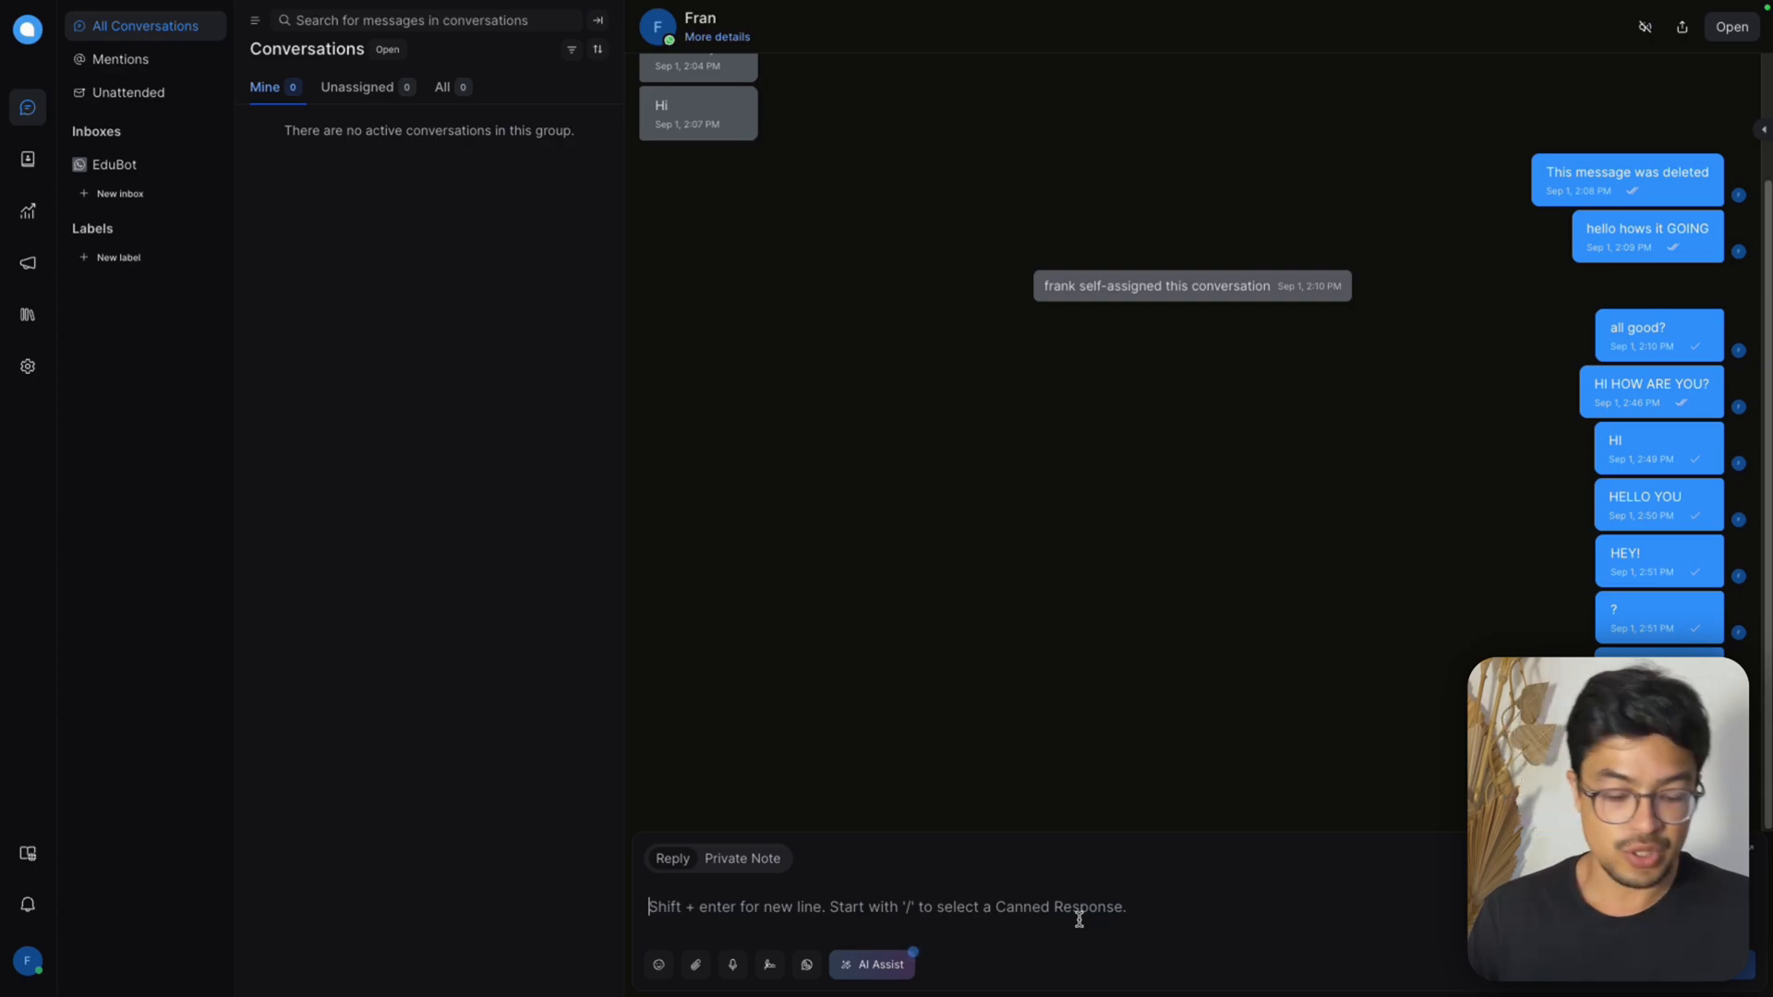
pyautogui.write('HEY I AM ')
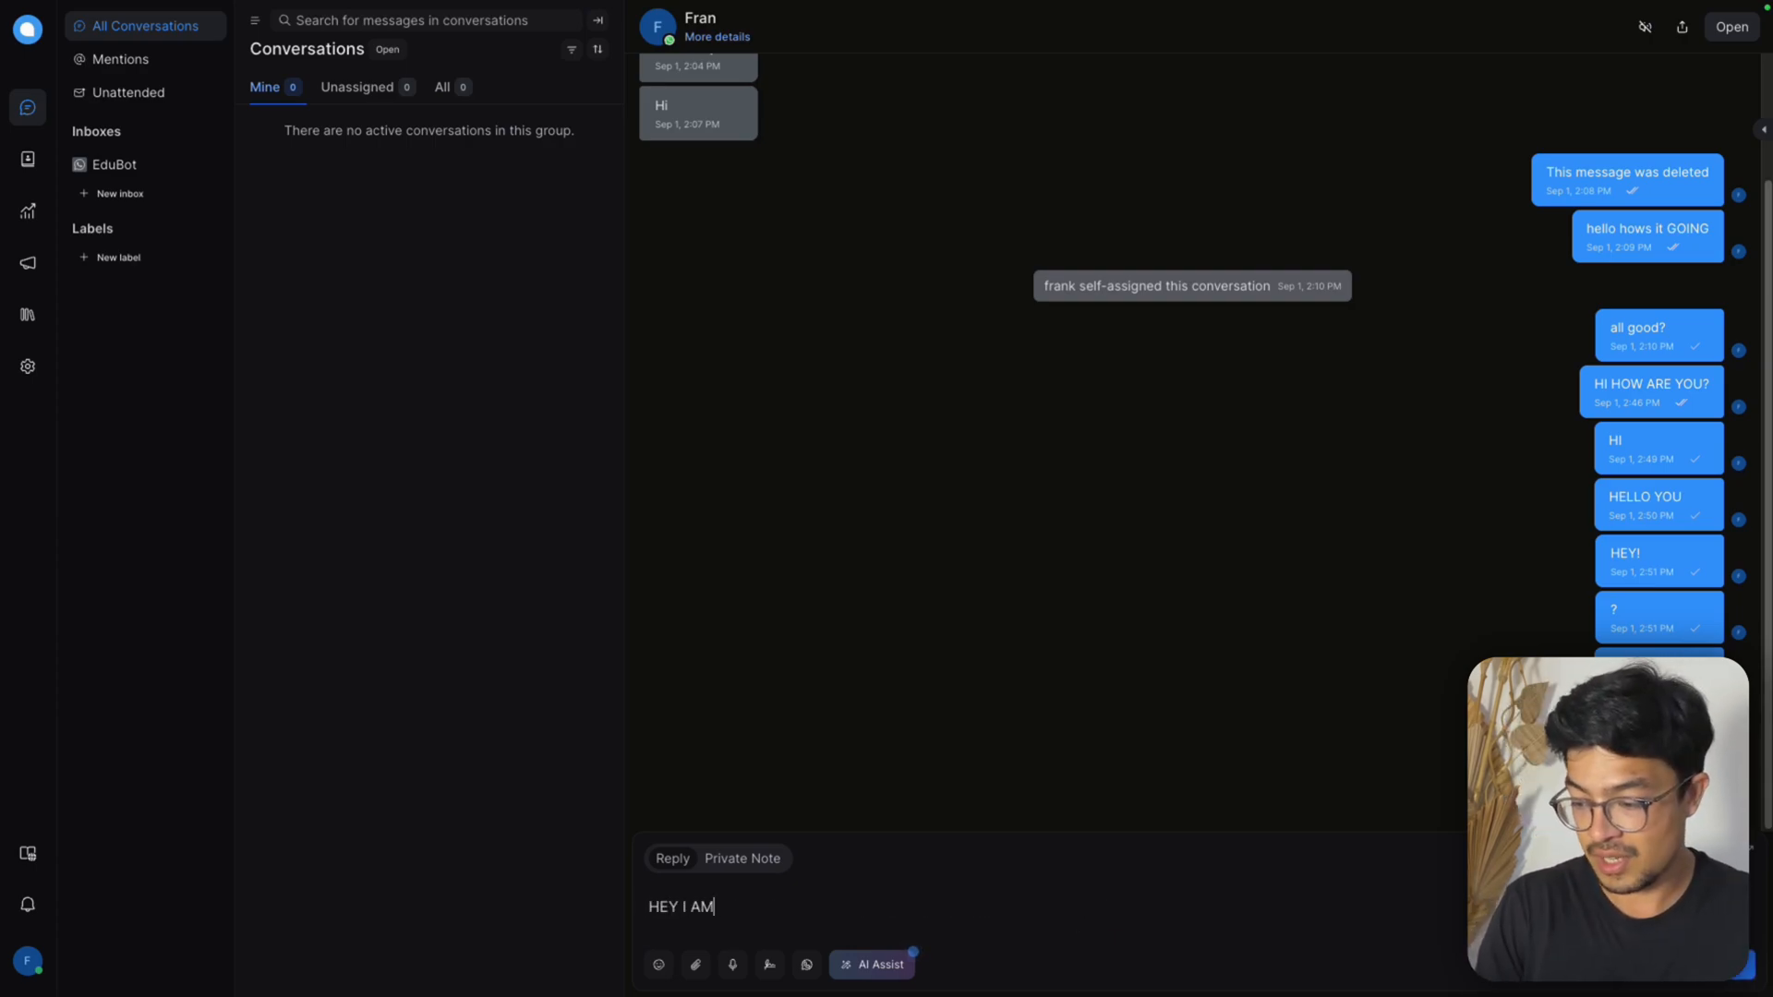
pyautogui.write('FRANK')
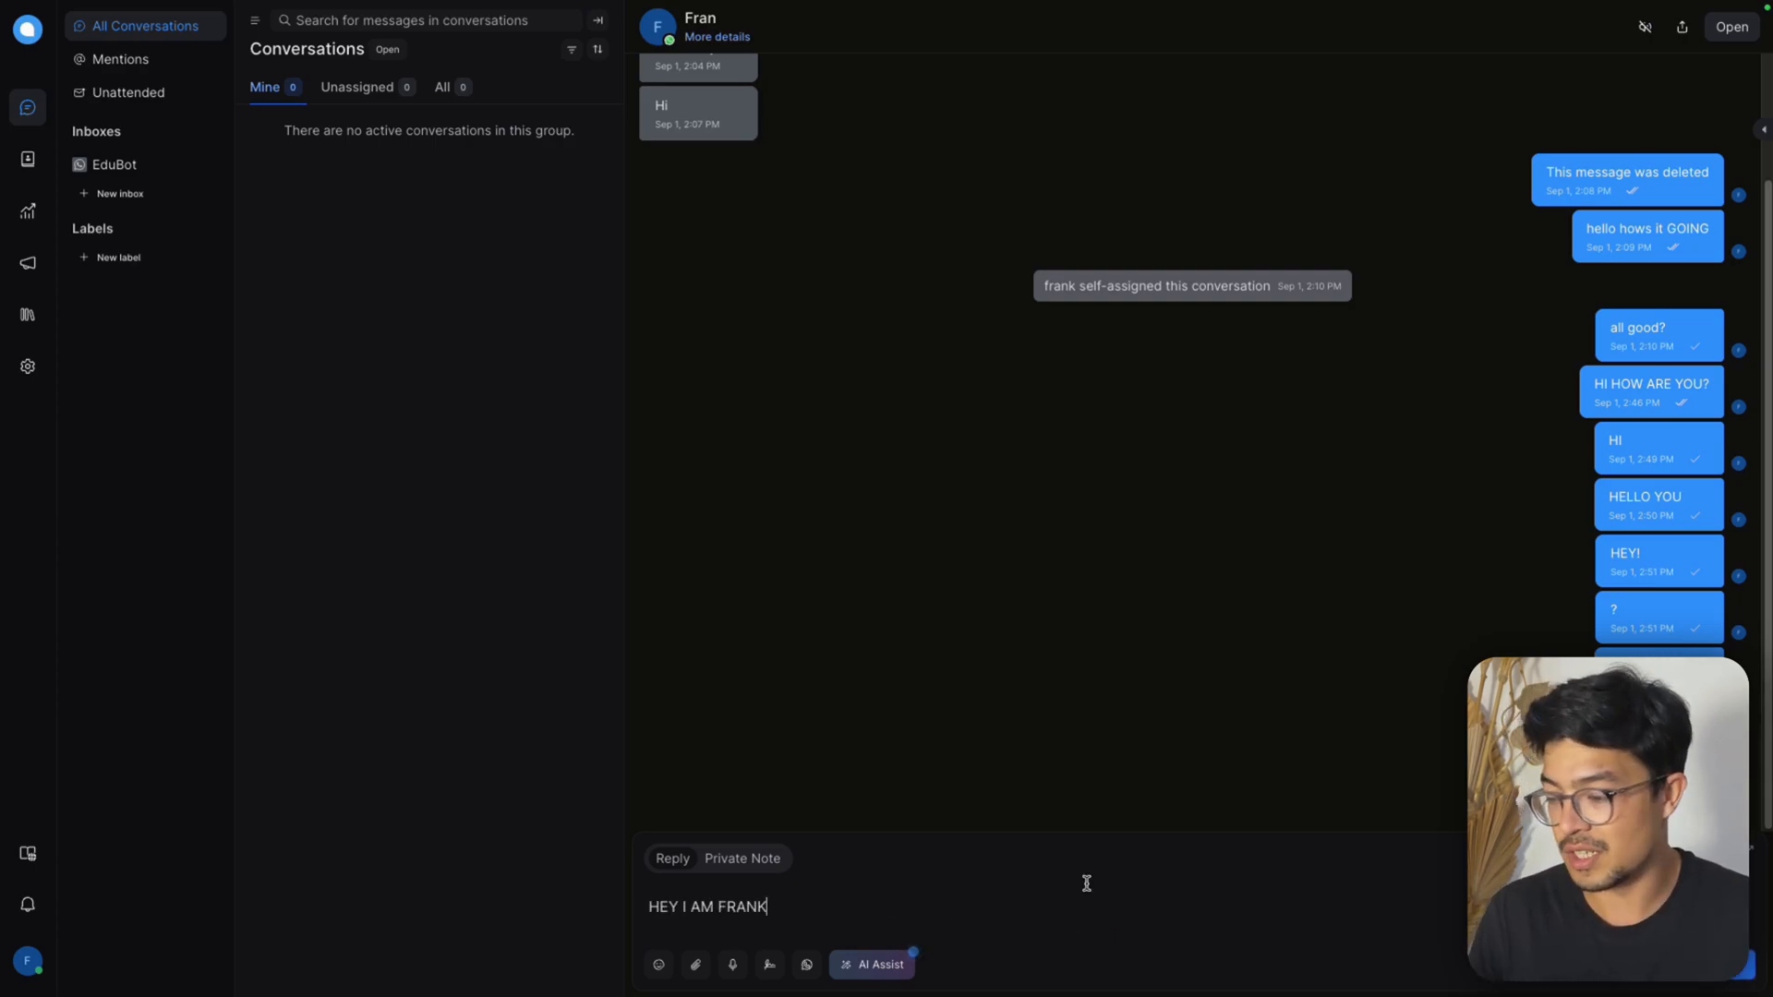
pyautogui.moveTo(1333, 5)
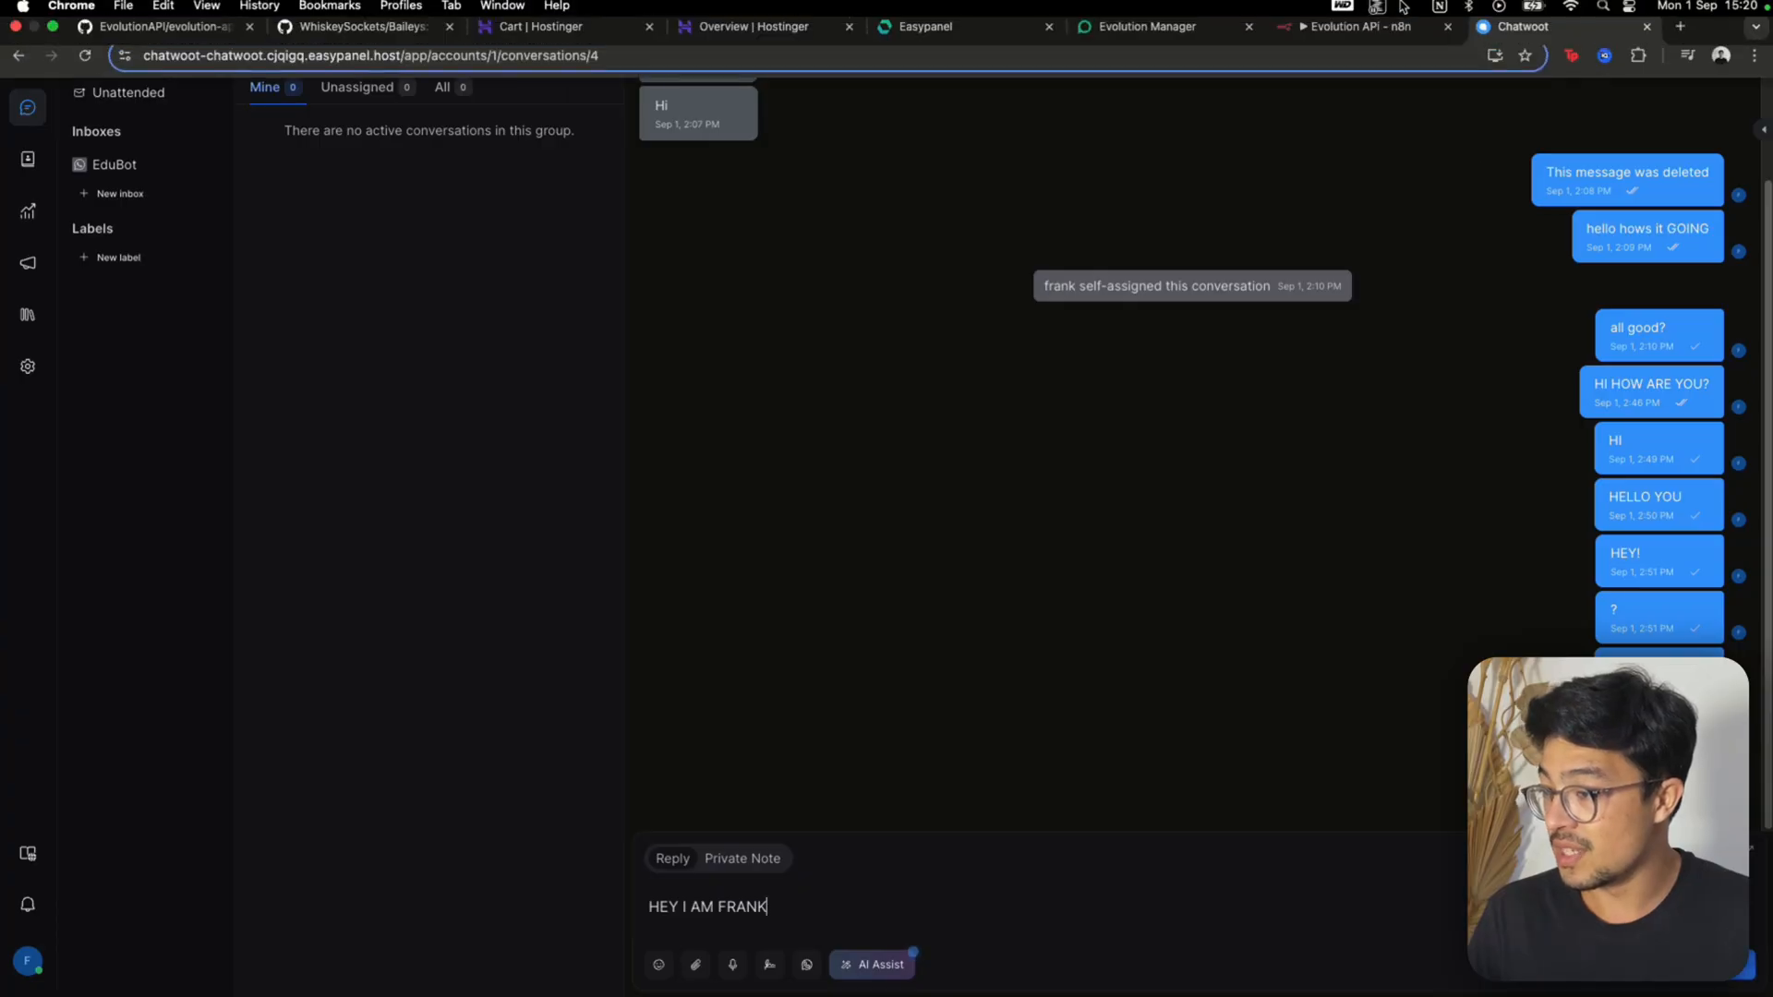
pyautogui.click(1332, 41)
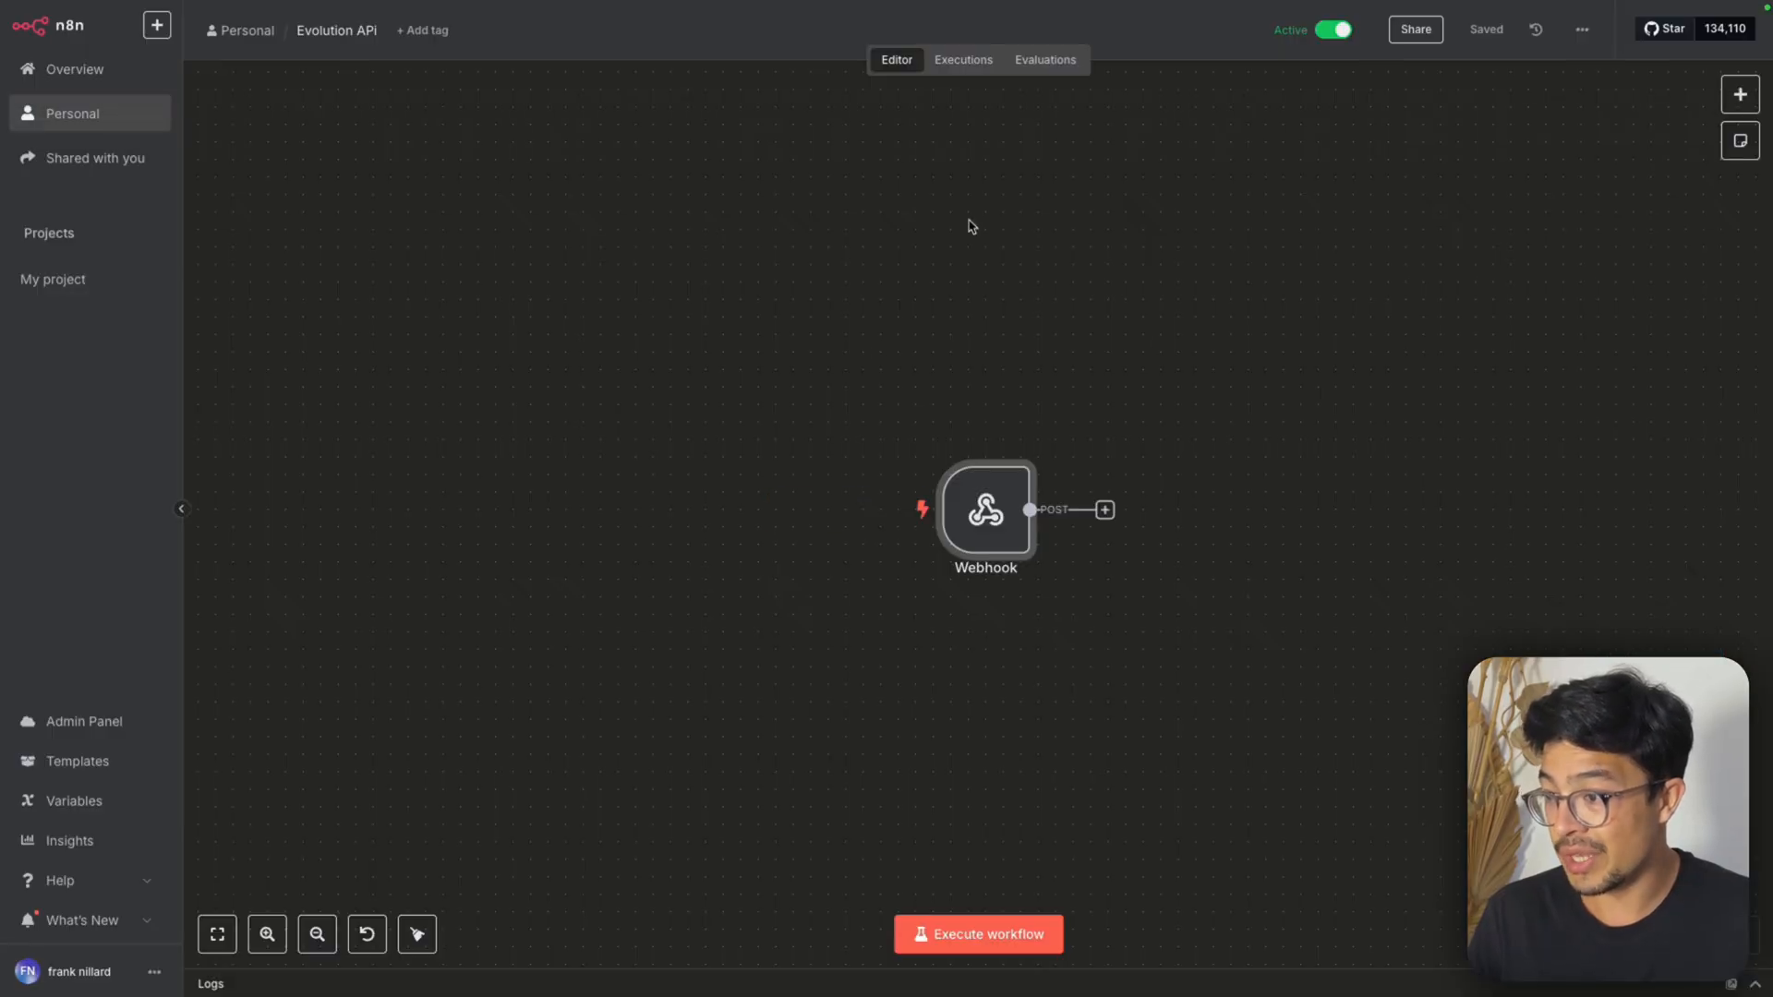
pyautogui.click(988, 72)
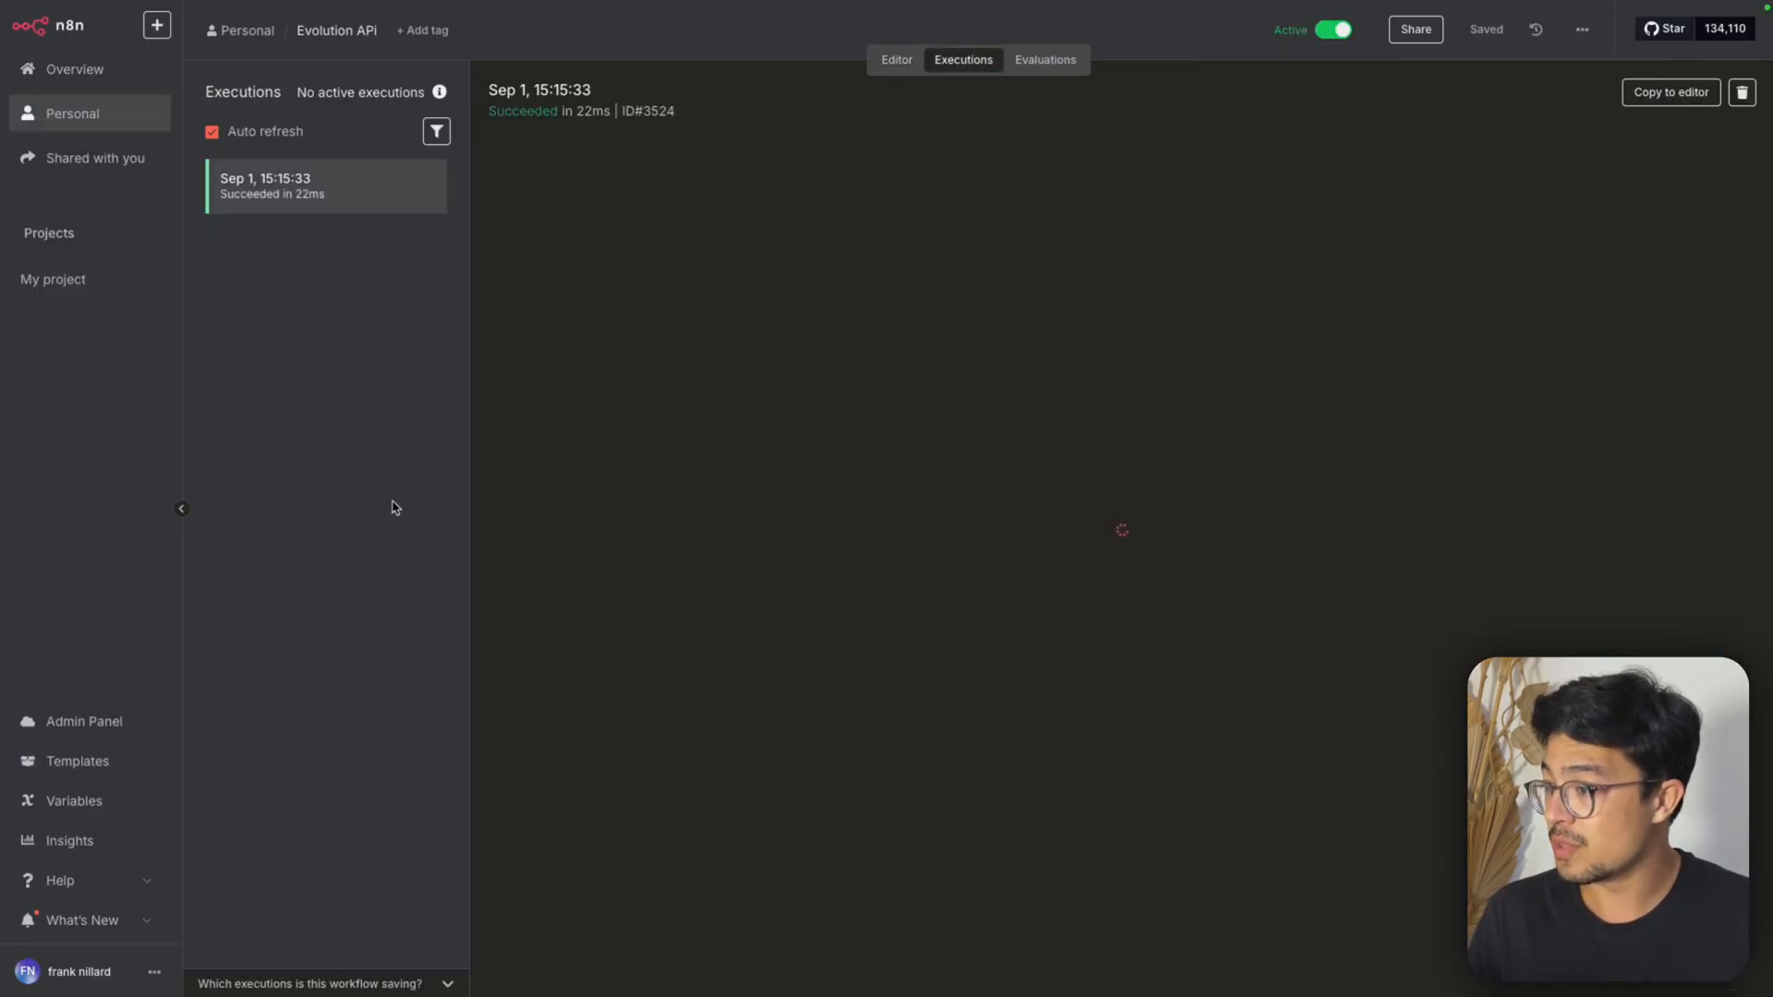
pyautogui.click(1514, 25)
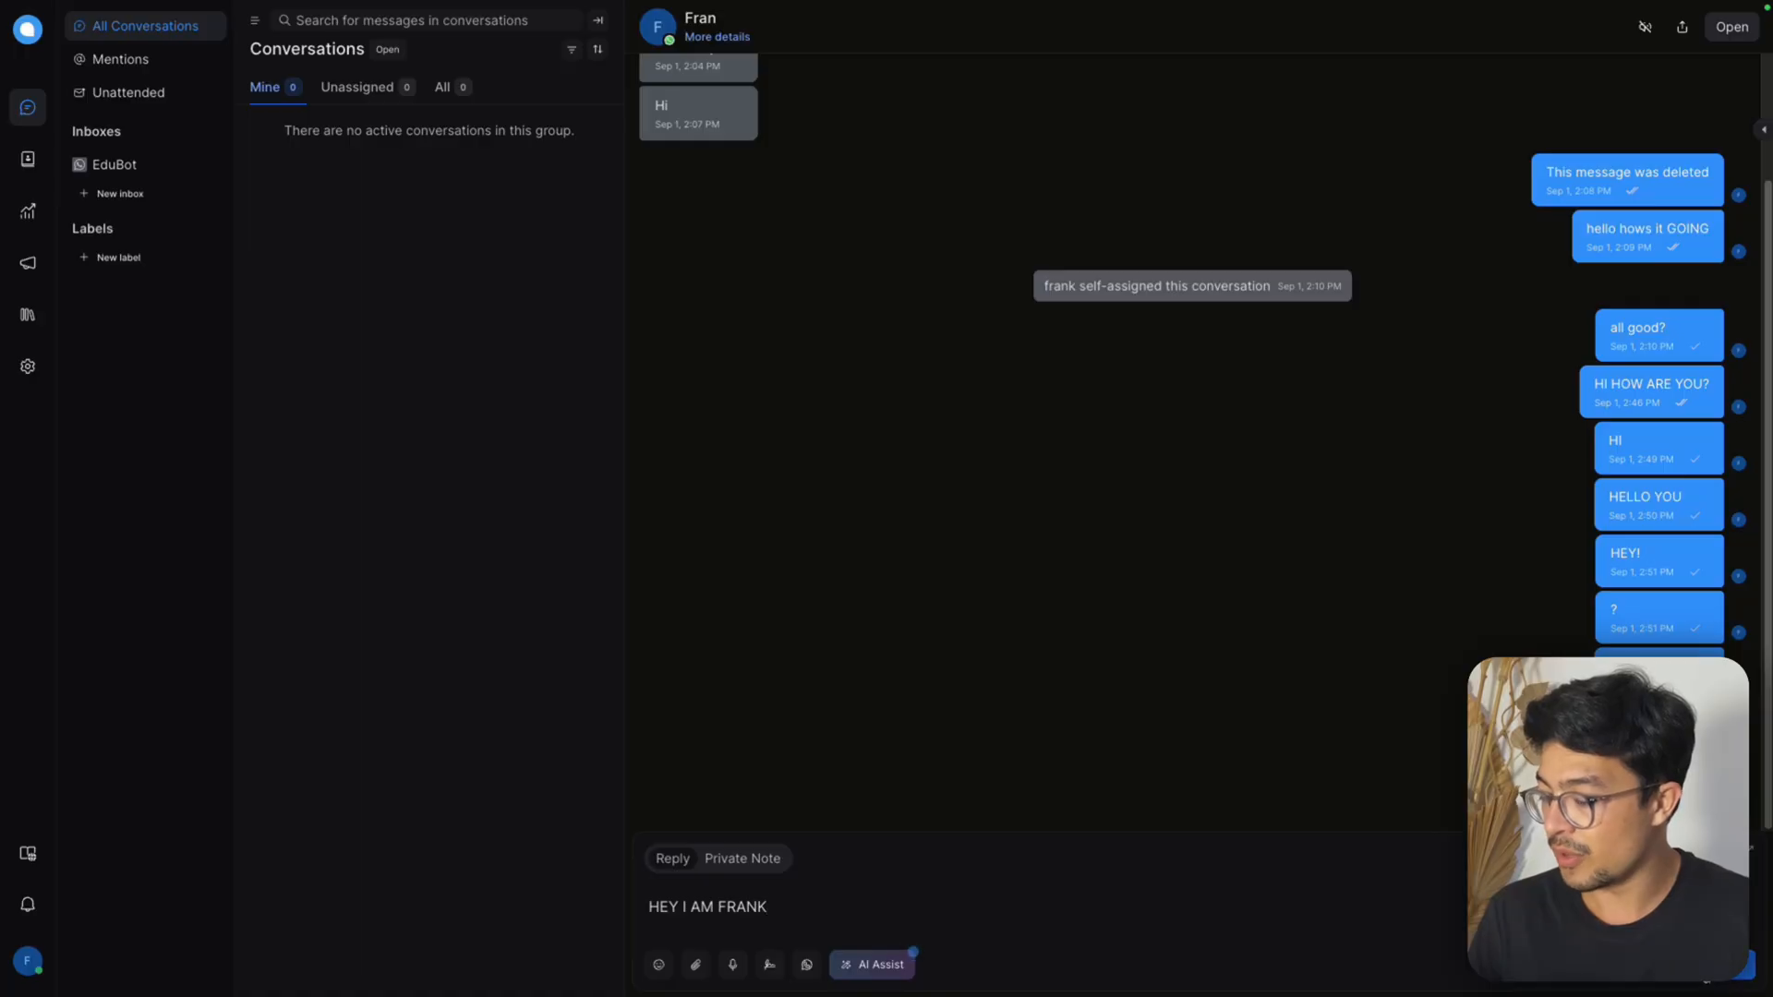
pyautogui.press('Return')
# In n8n, copy the newest execution's data to the workflow editor and move the Webhook node aside to free canvas space
pyautogui.click(1357, 18)
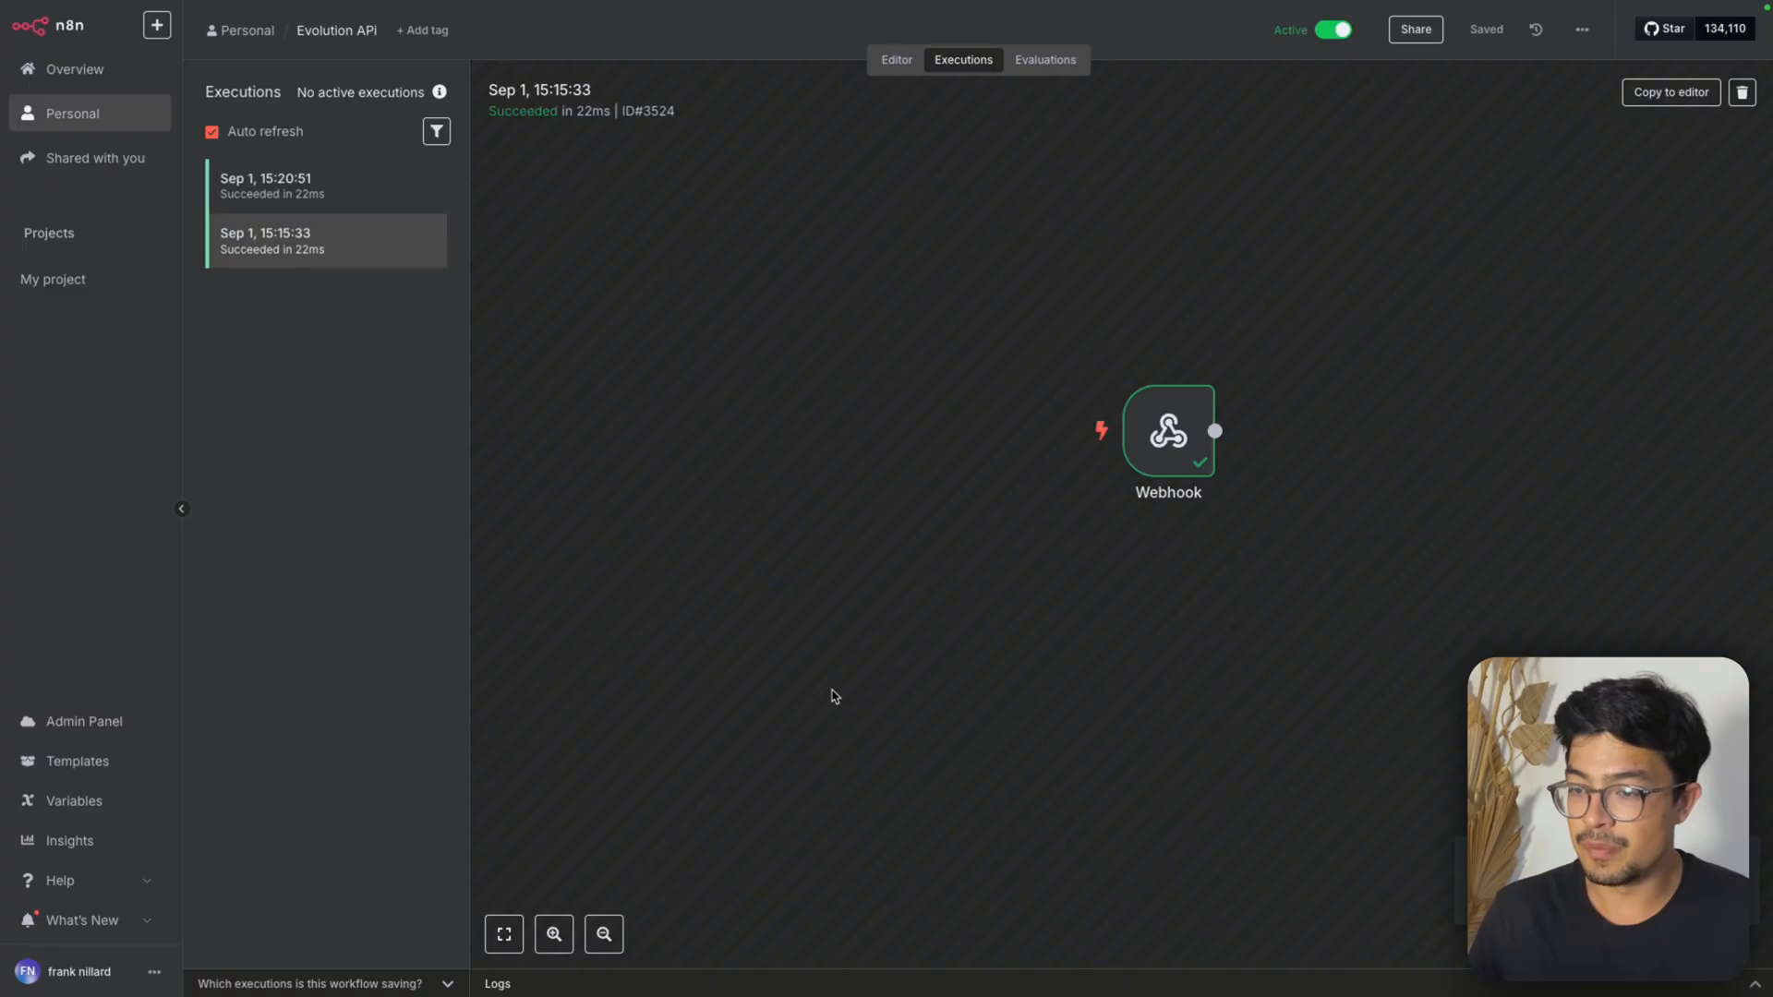
pyautogui.click(349, 201)
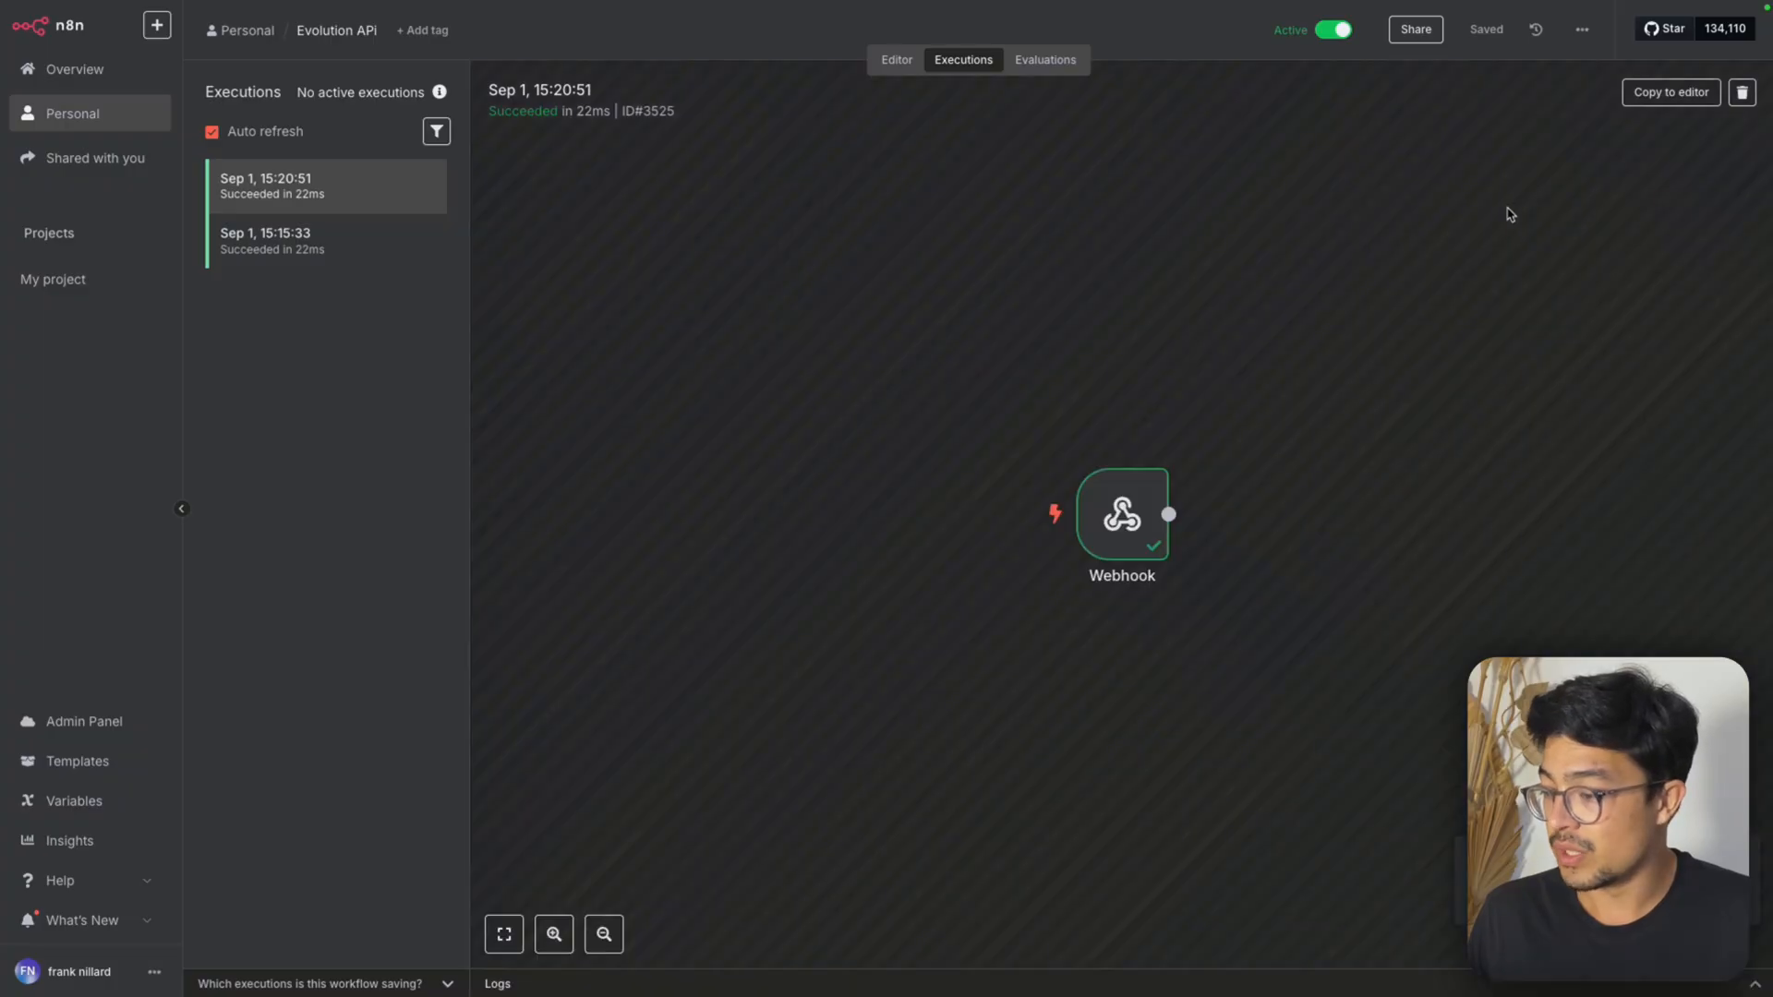
pyautogui.click(1642, 93)
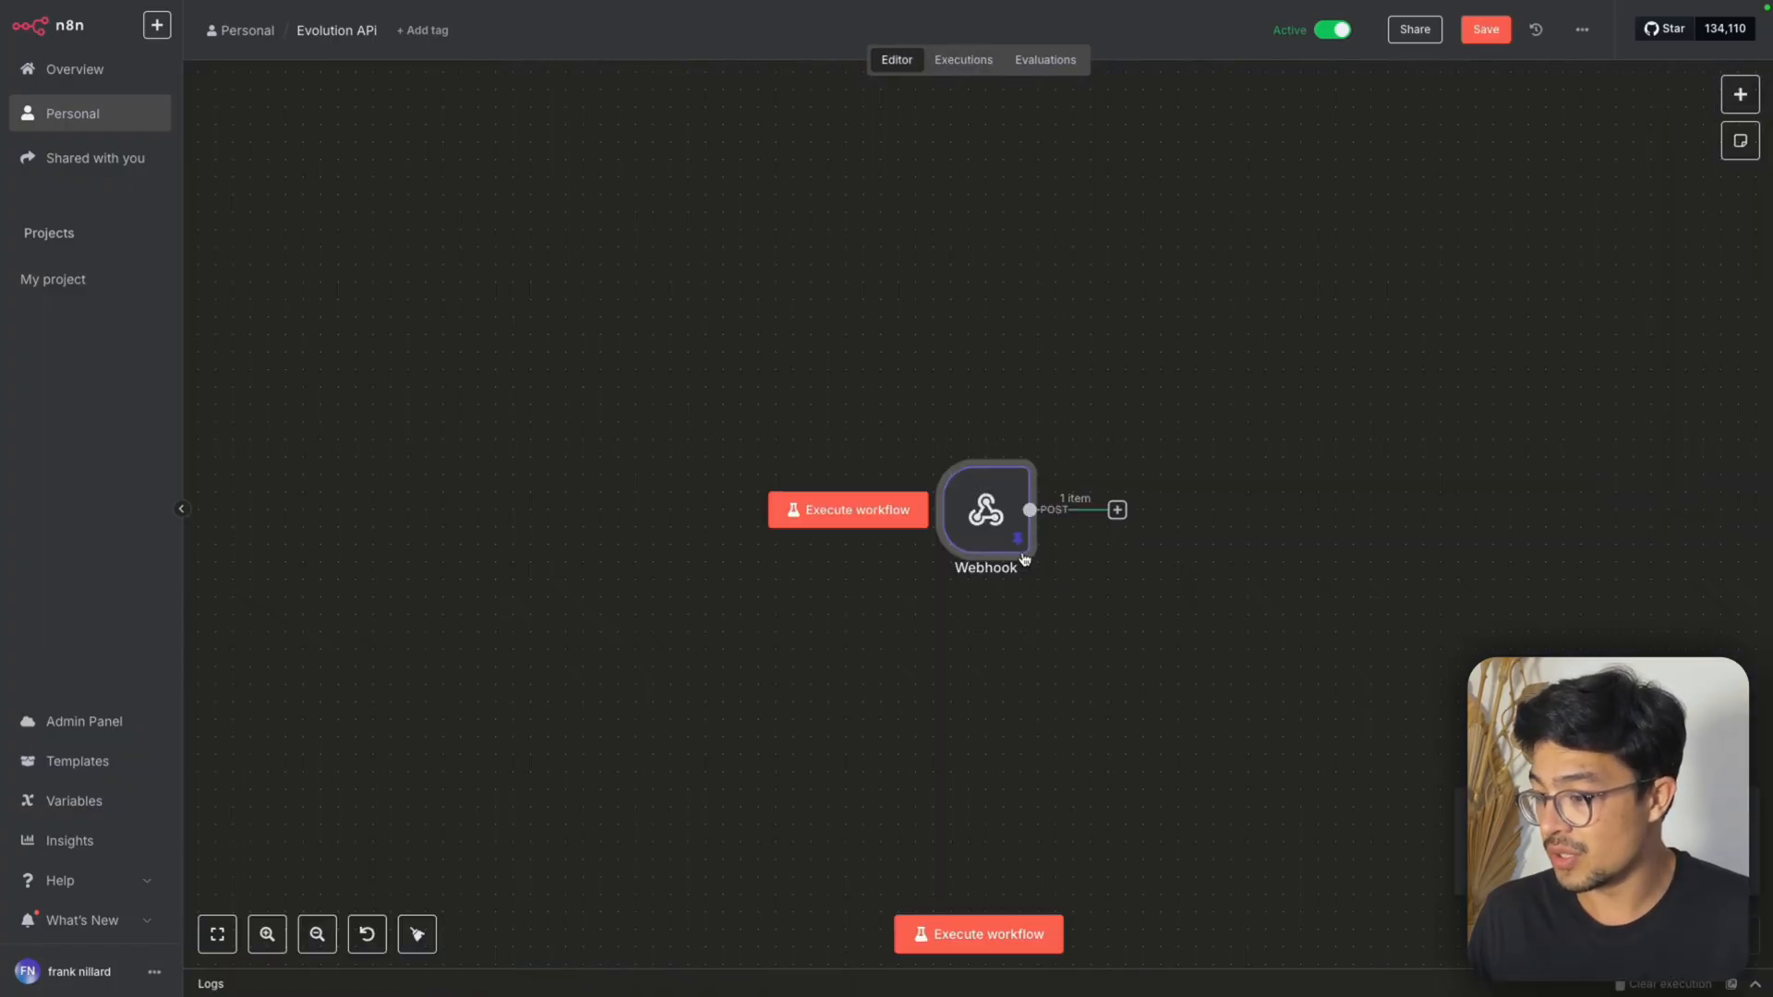
pyautogui.moveTo(994, 524); pyautogui.dragTo(817, 538)
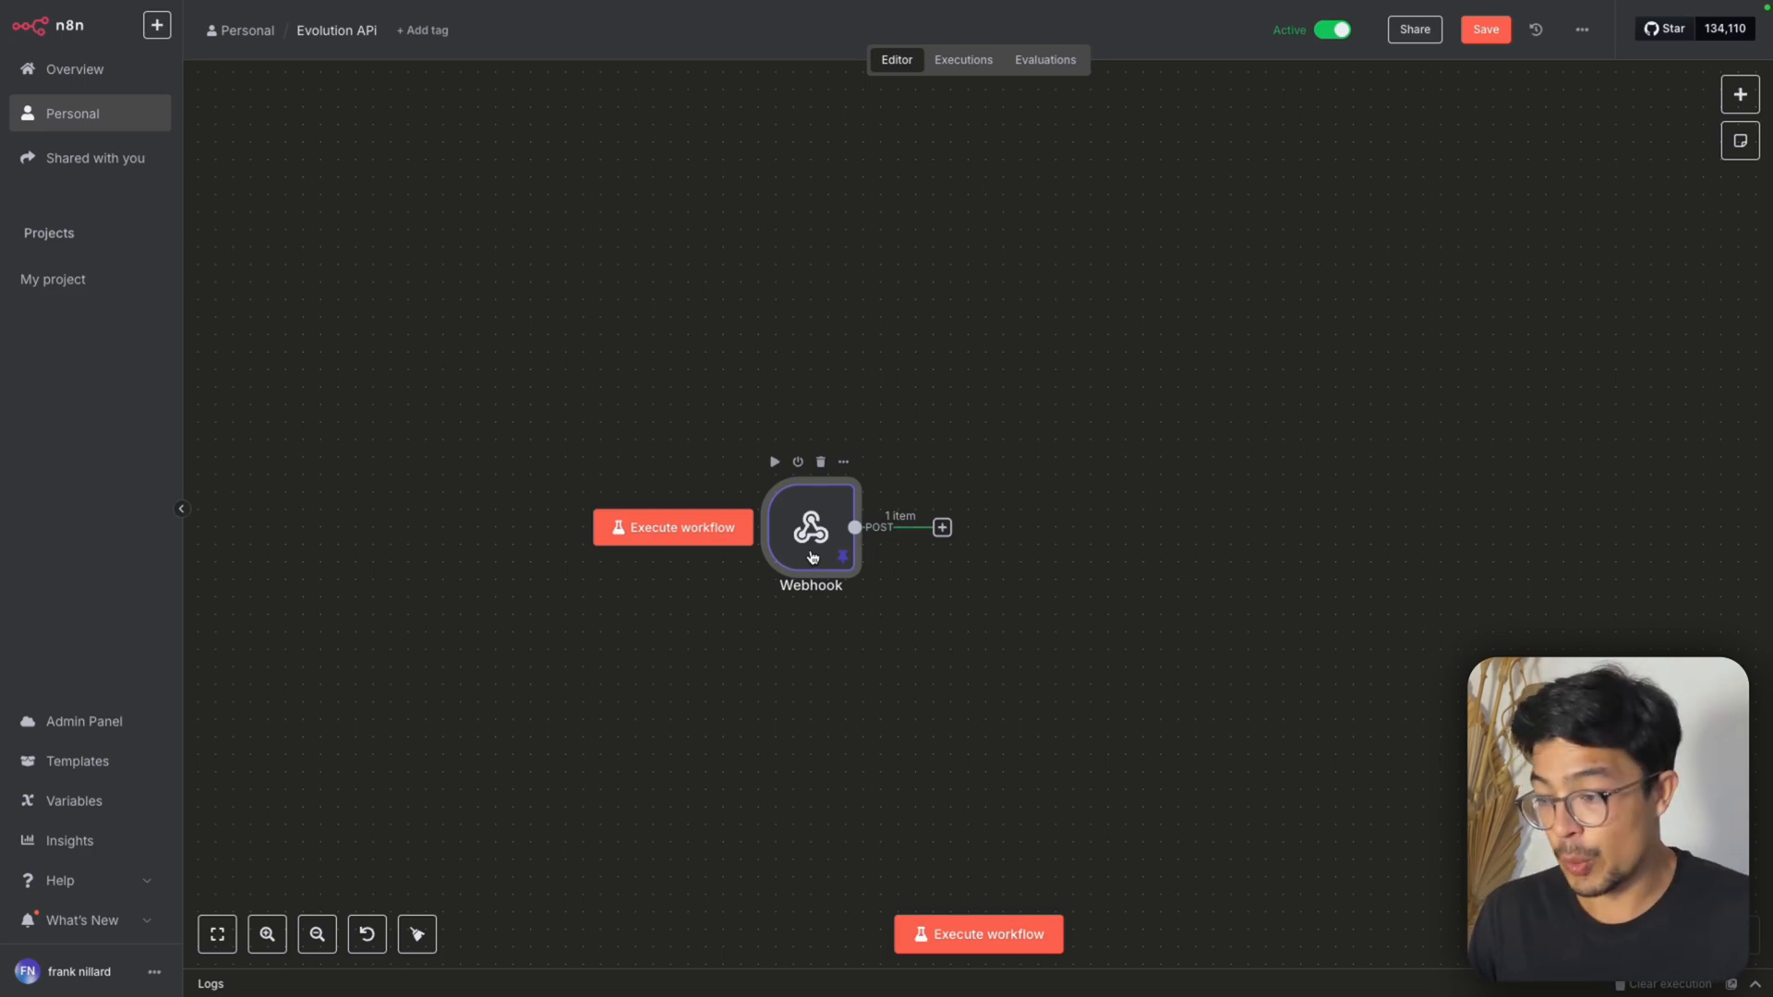
# Examine the Webhook node's output for the headers, event, instance, message text and sender details
pyautogui.doubleClick(812, 555)
pyautogui.scroll(-10, 842, 542)
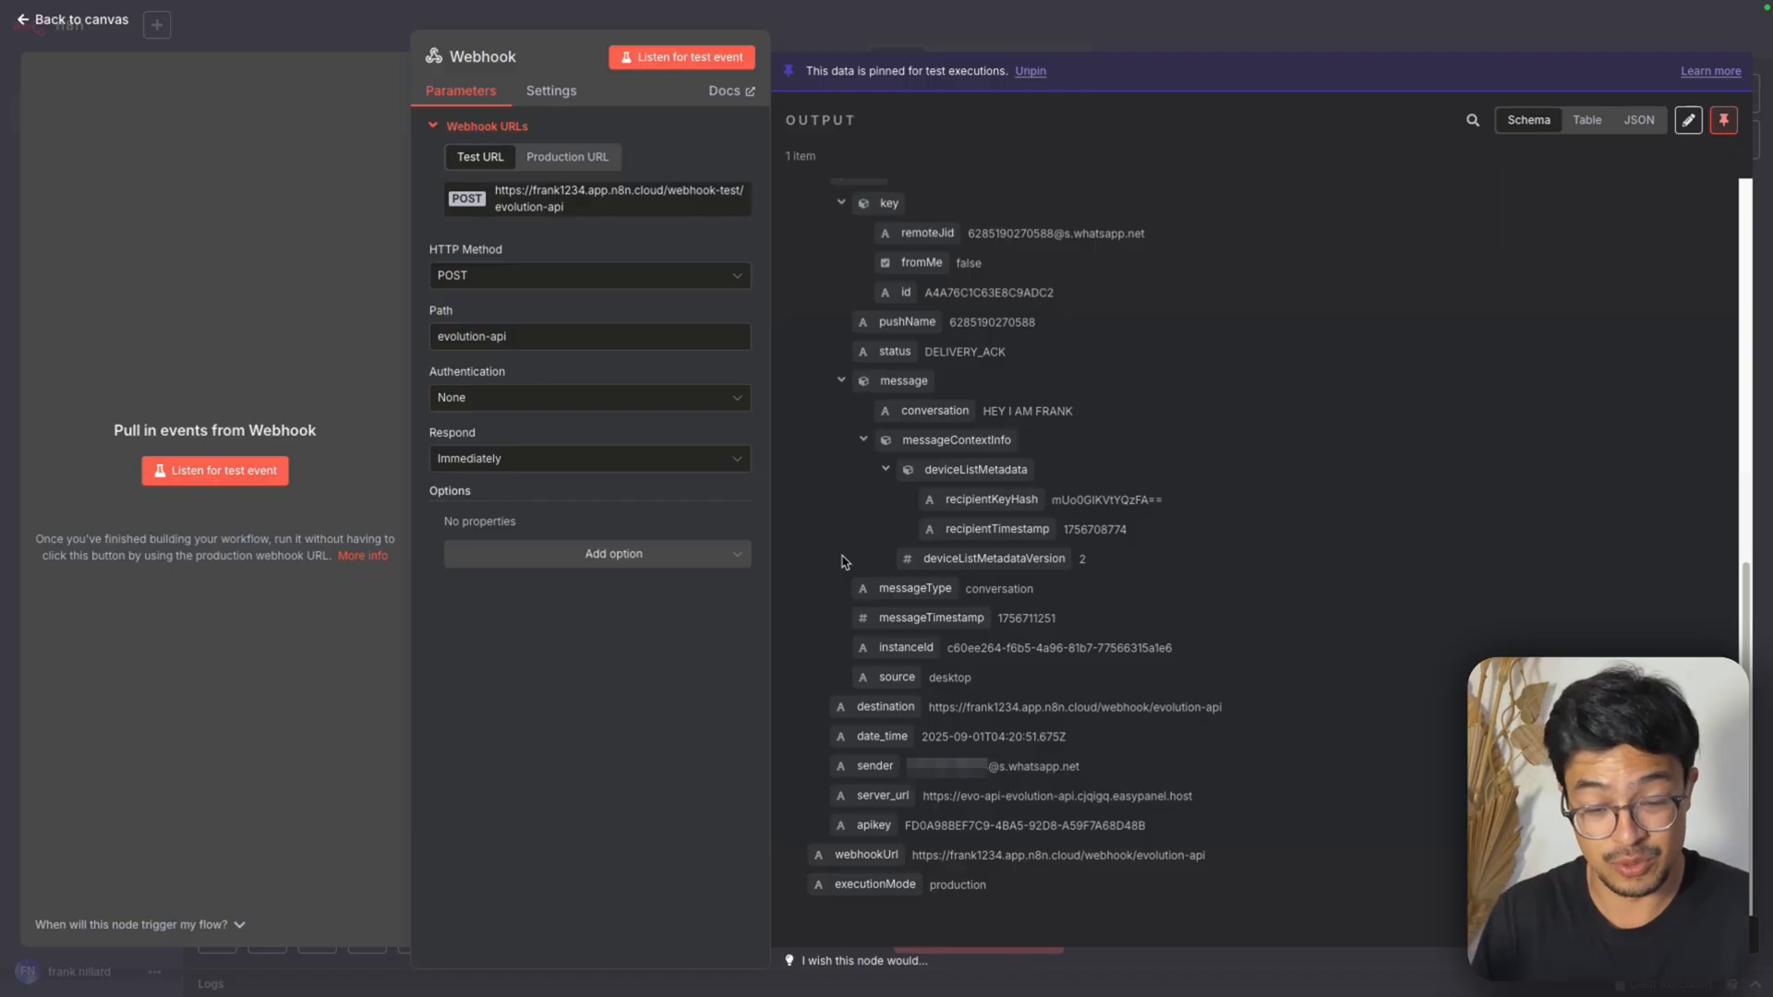
pyautogui.scroll(2, 1053, 517)
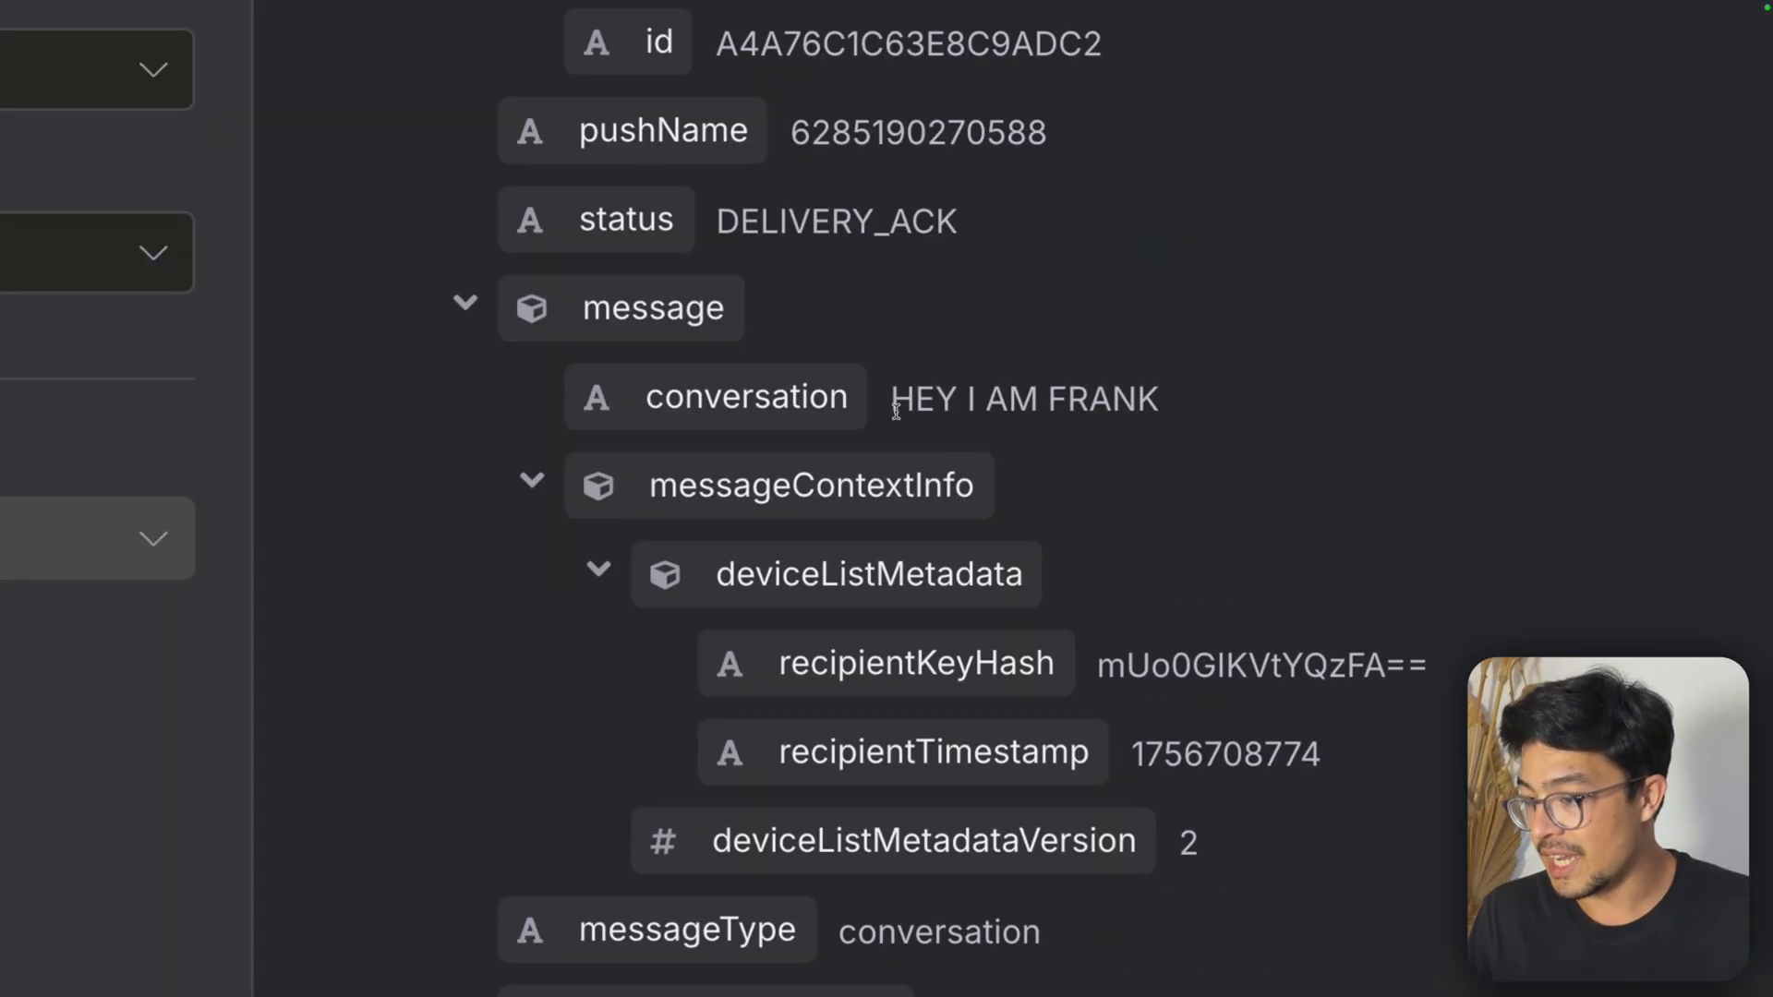
pyautogui.moveTo(985, 507); pyautogui.dragTo(1089, 511)
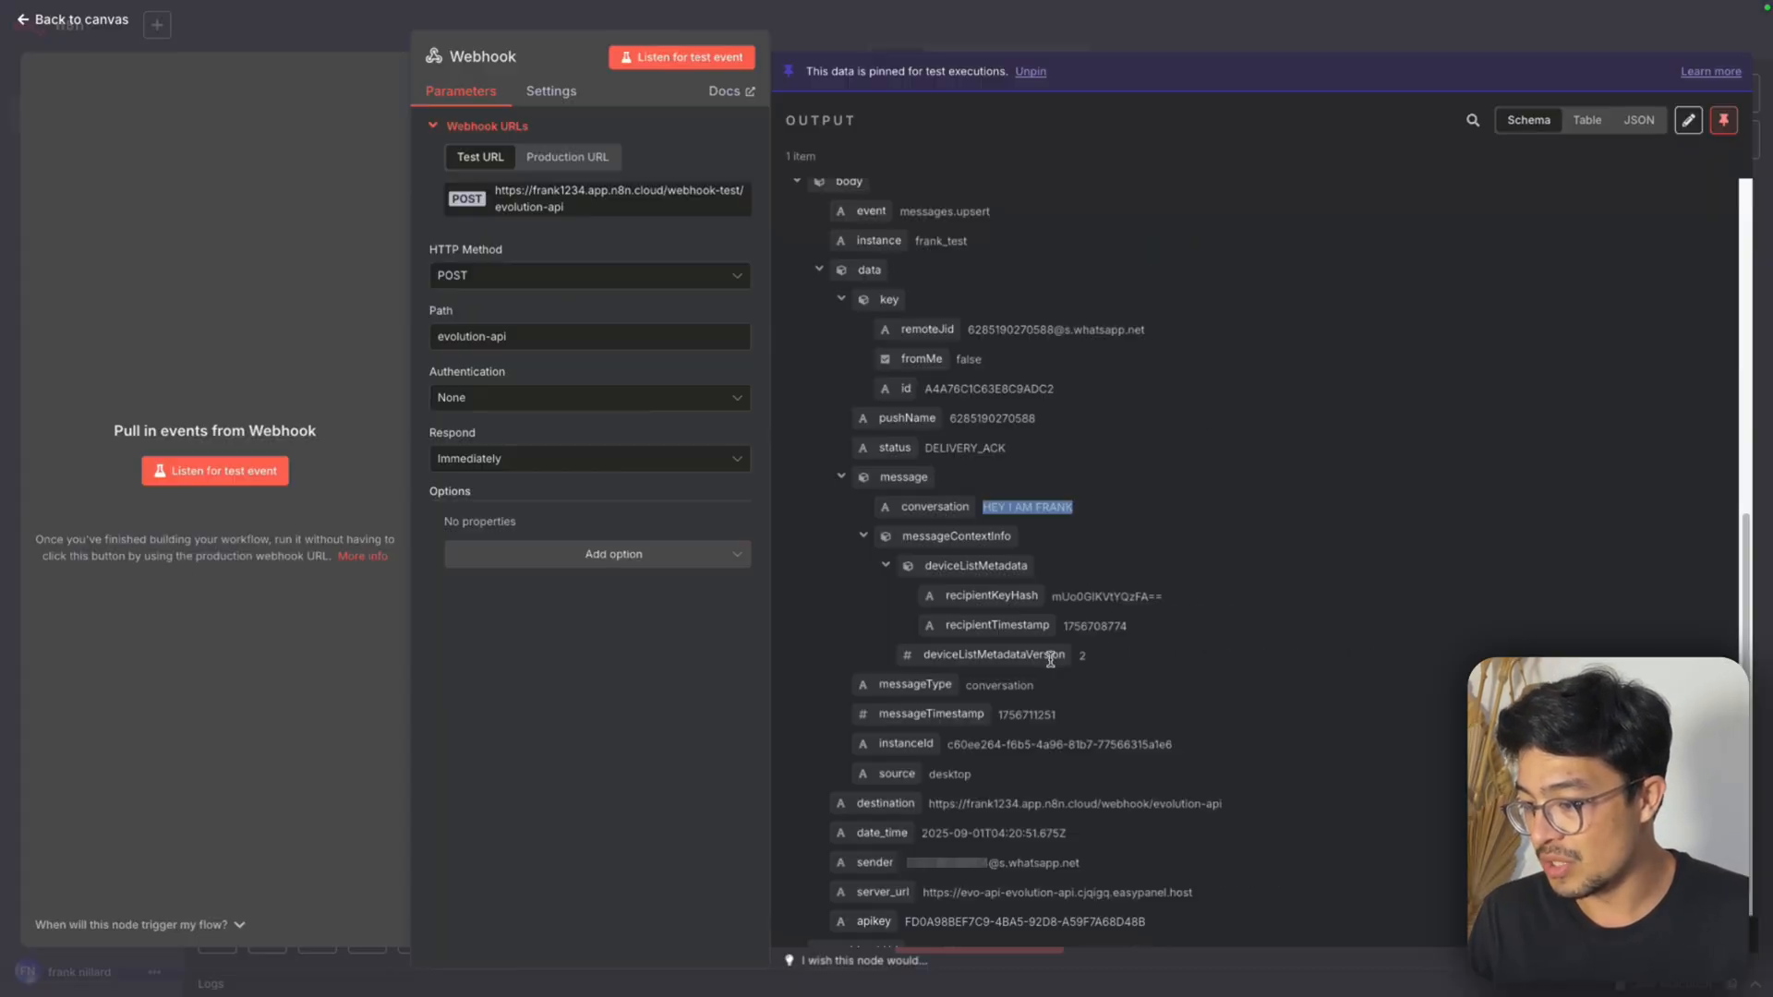
pyautogui.scroll(-2, 1047, 637)
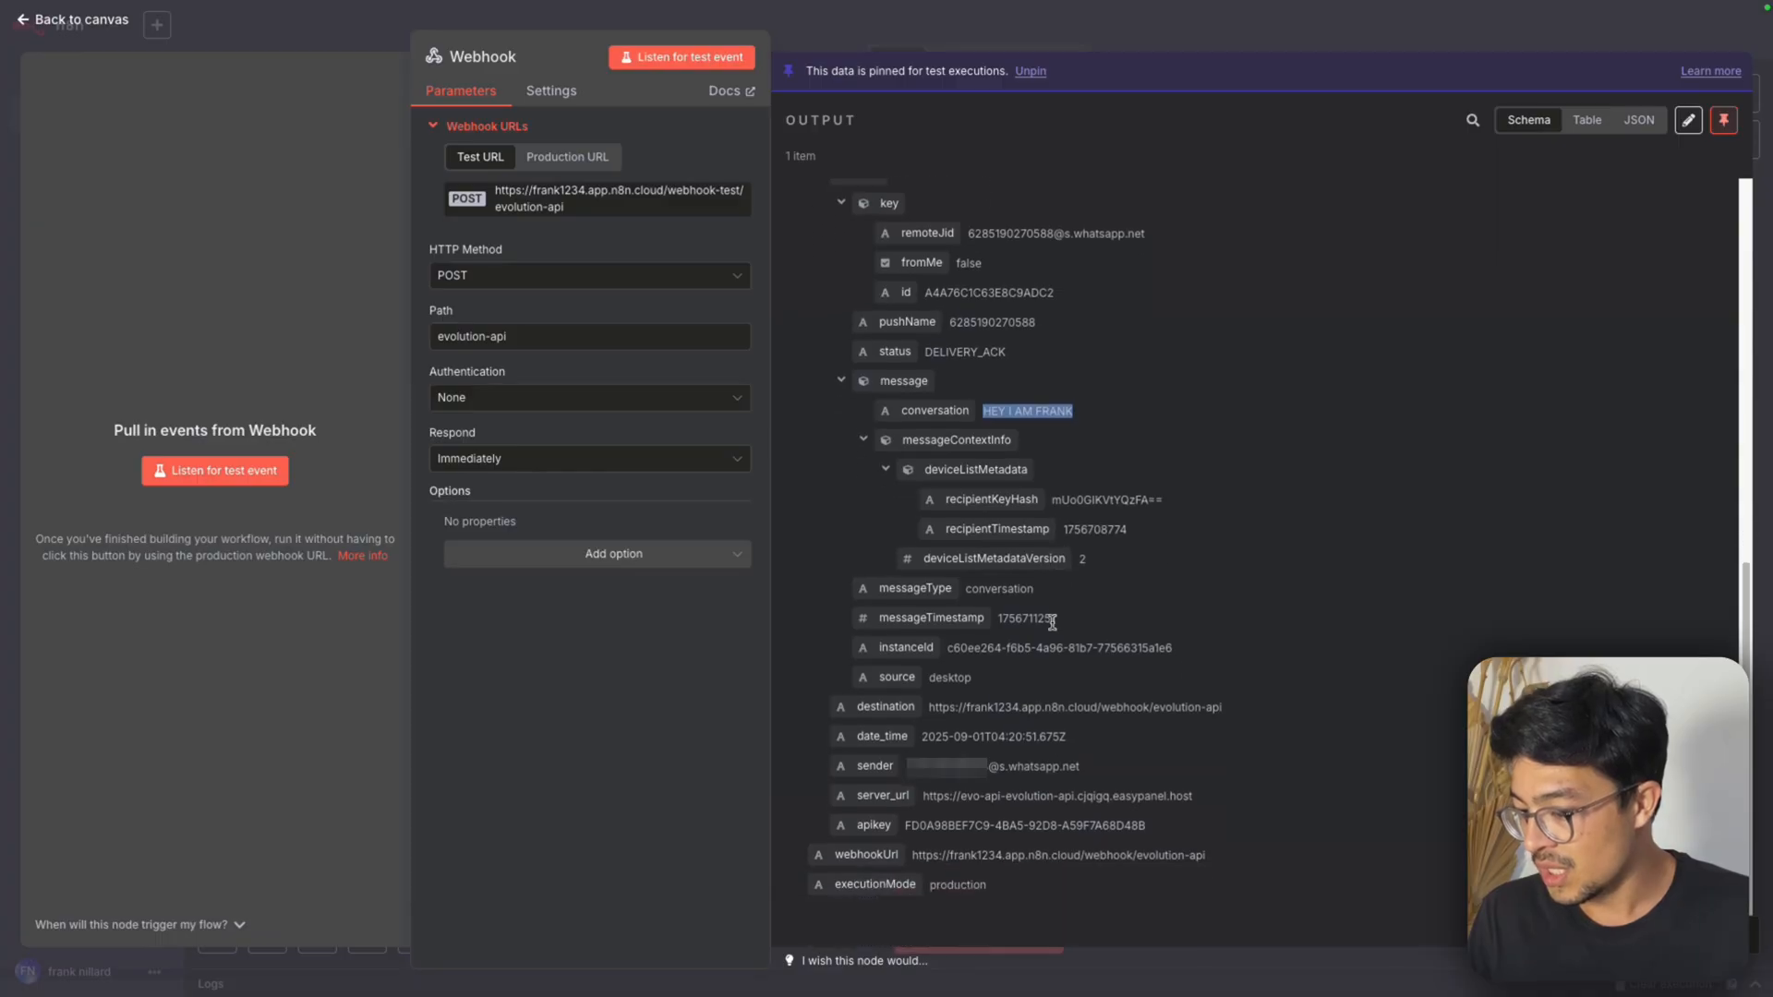
pyautogui.scroll(2, 1052, 624)
pyautogui.scroll(7, 1055, 629)
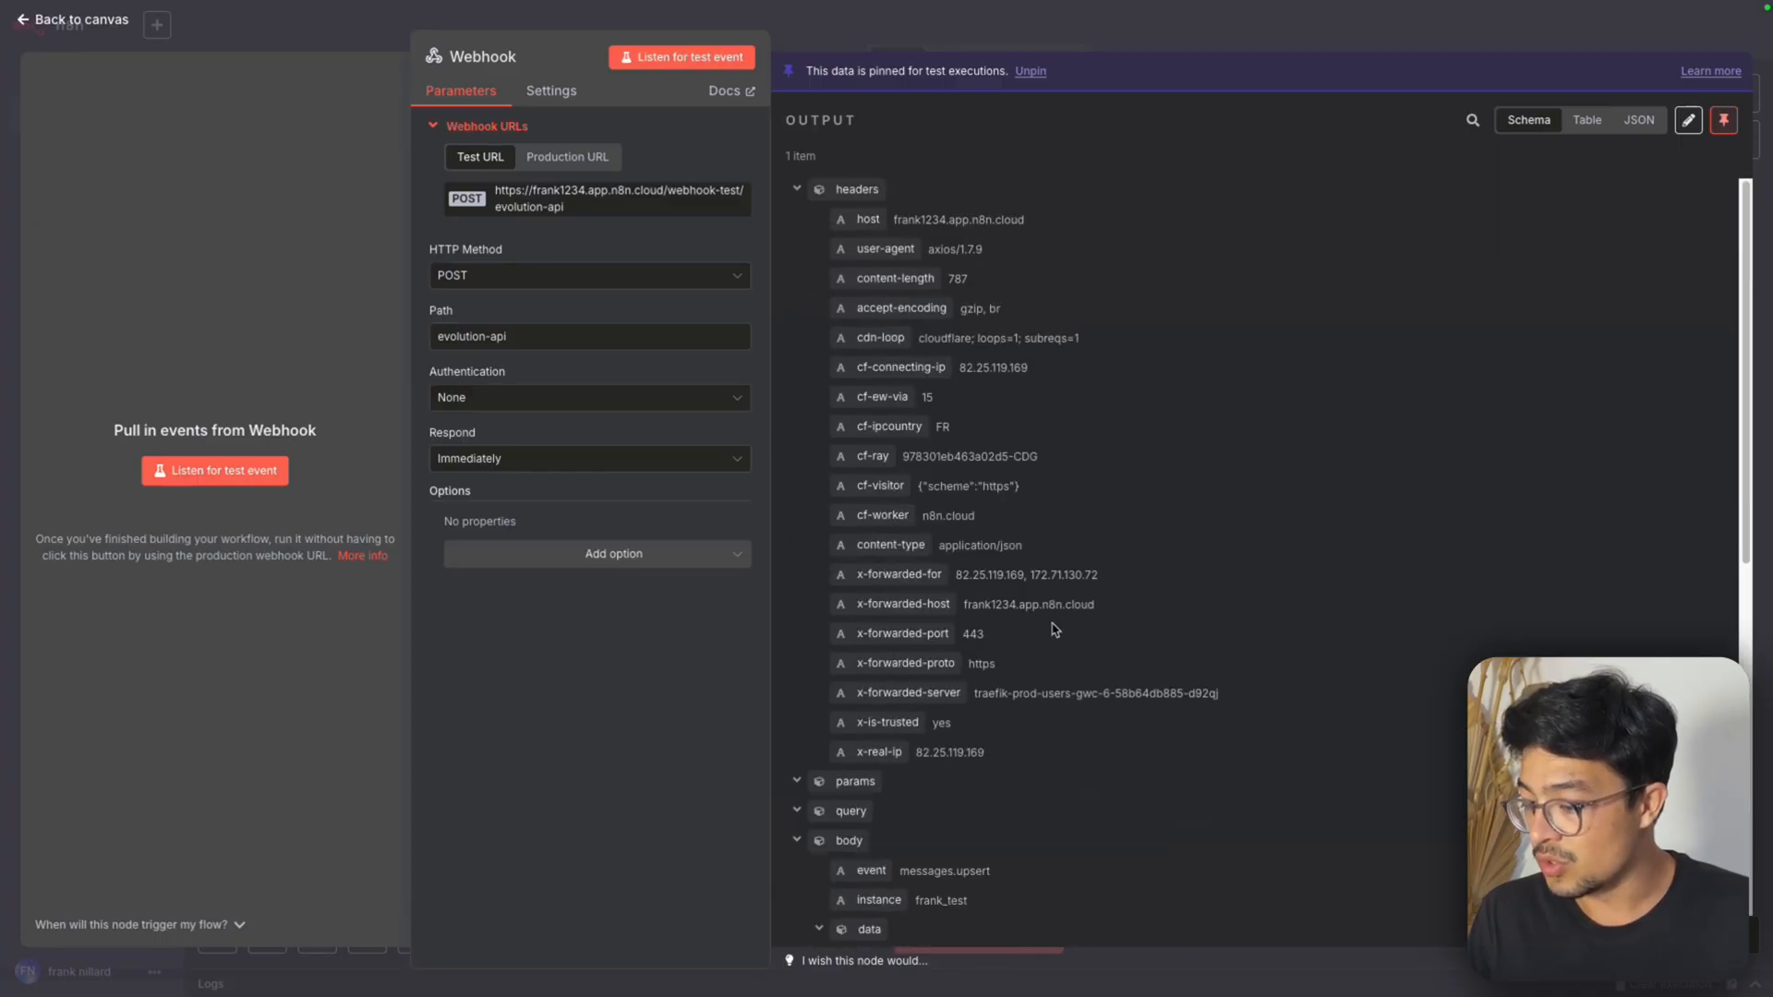
pyautogui.scroll(-4, 1055, 629)
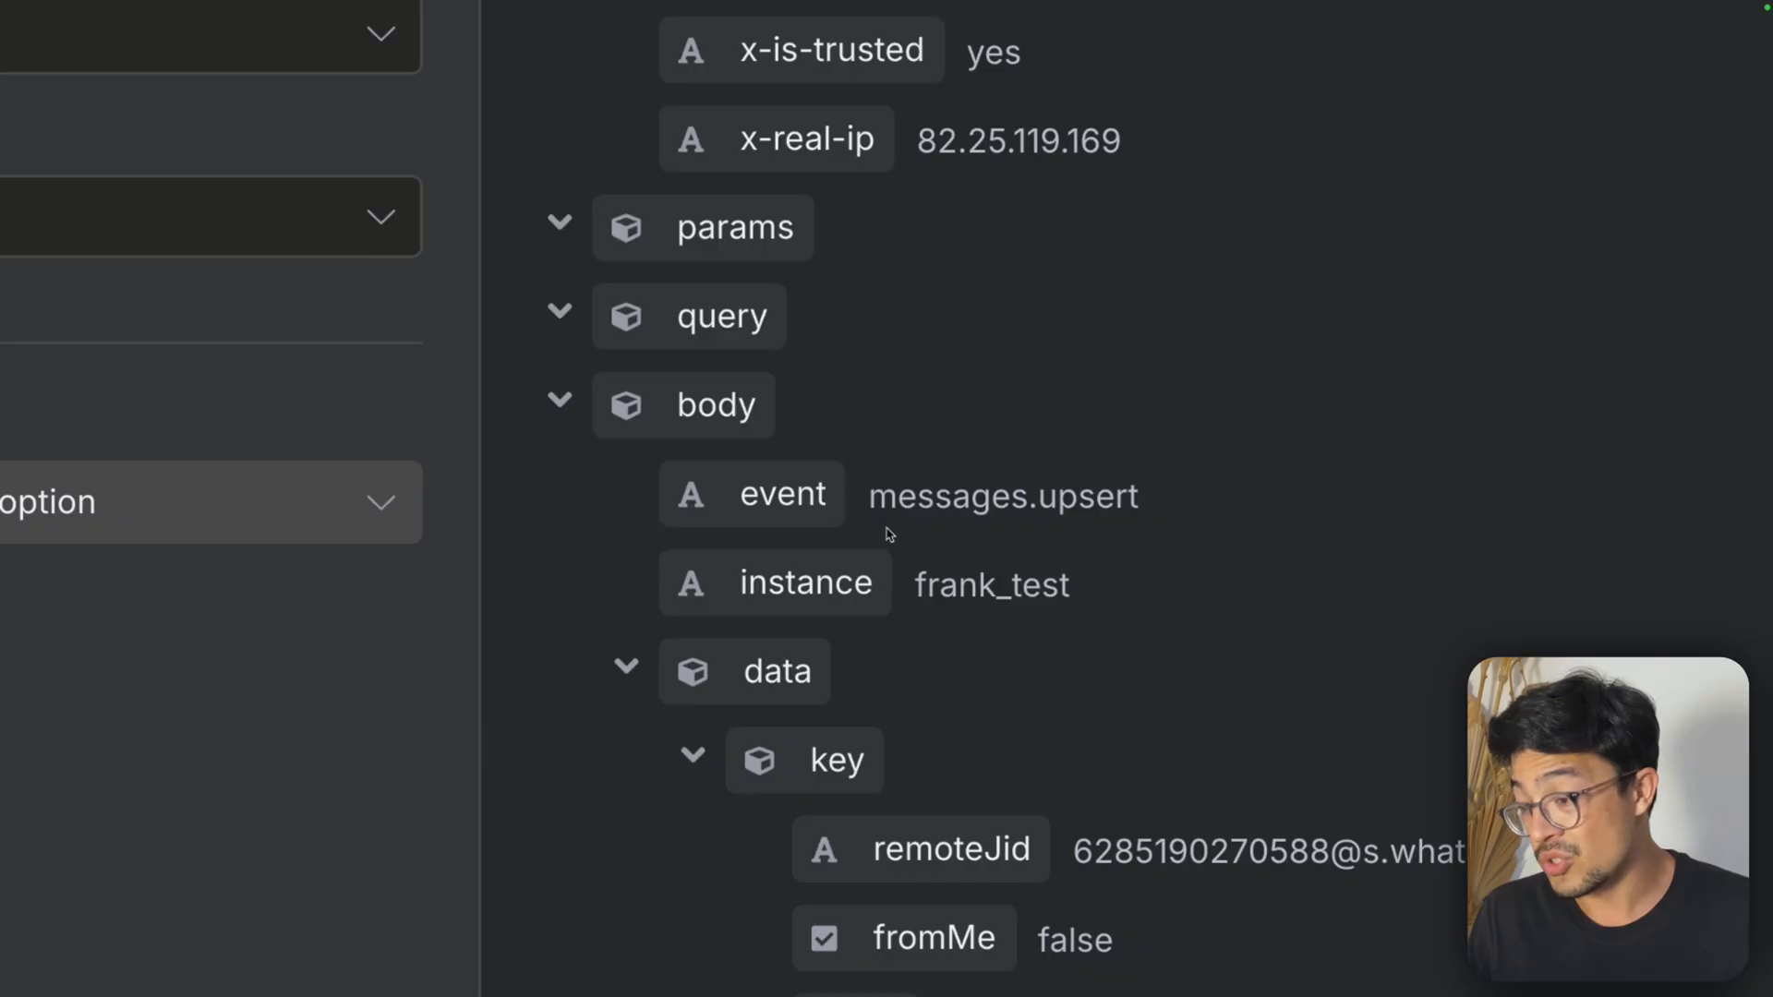
pyautogui.moveTo(868, 497); pyautogui.dragTo(1191, 496)
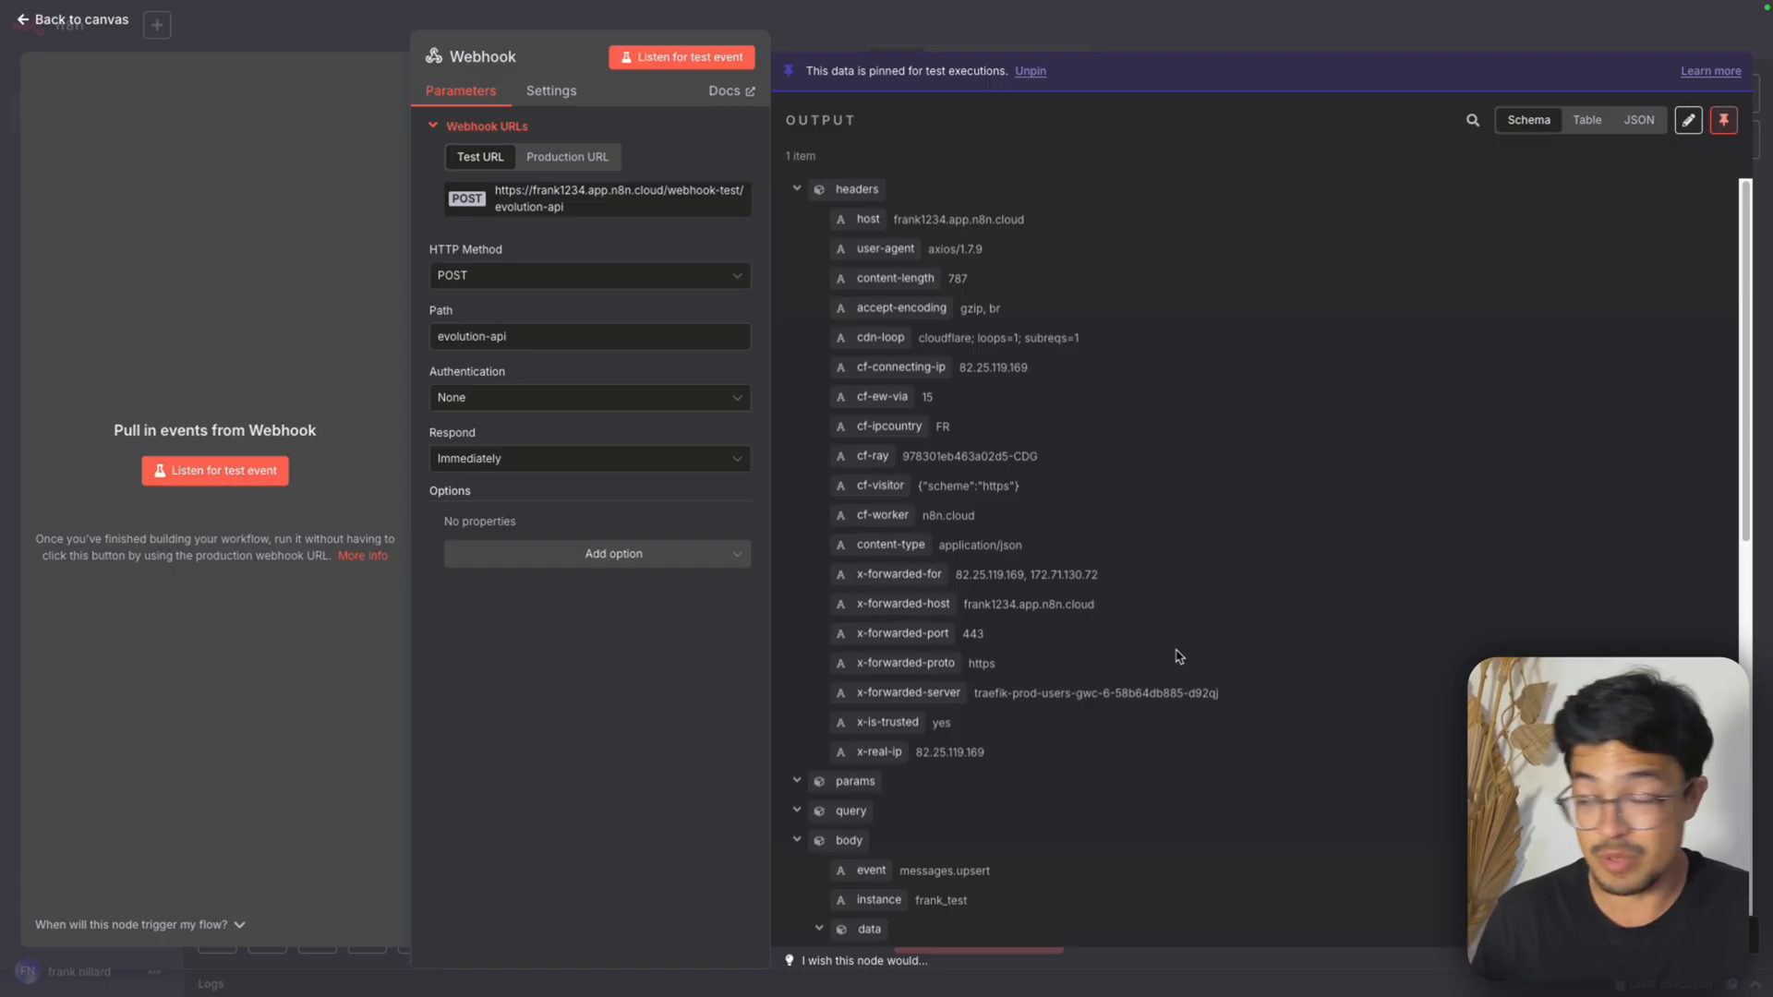
pyautogui.click(1222, 28)
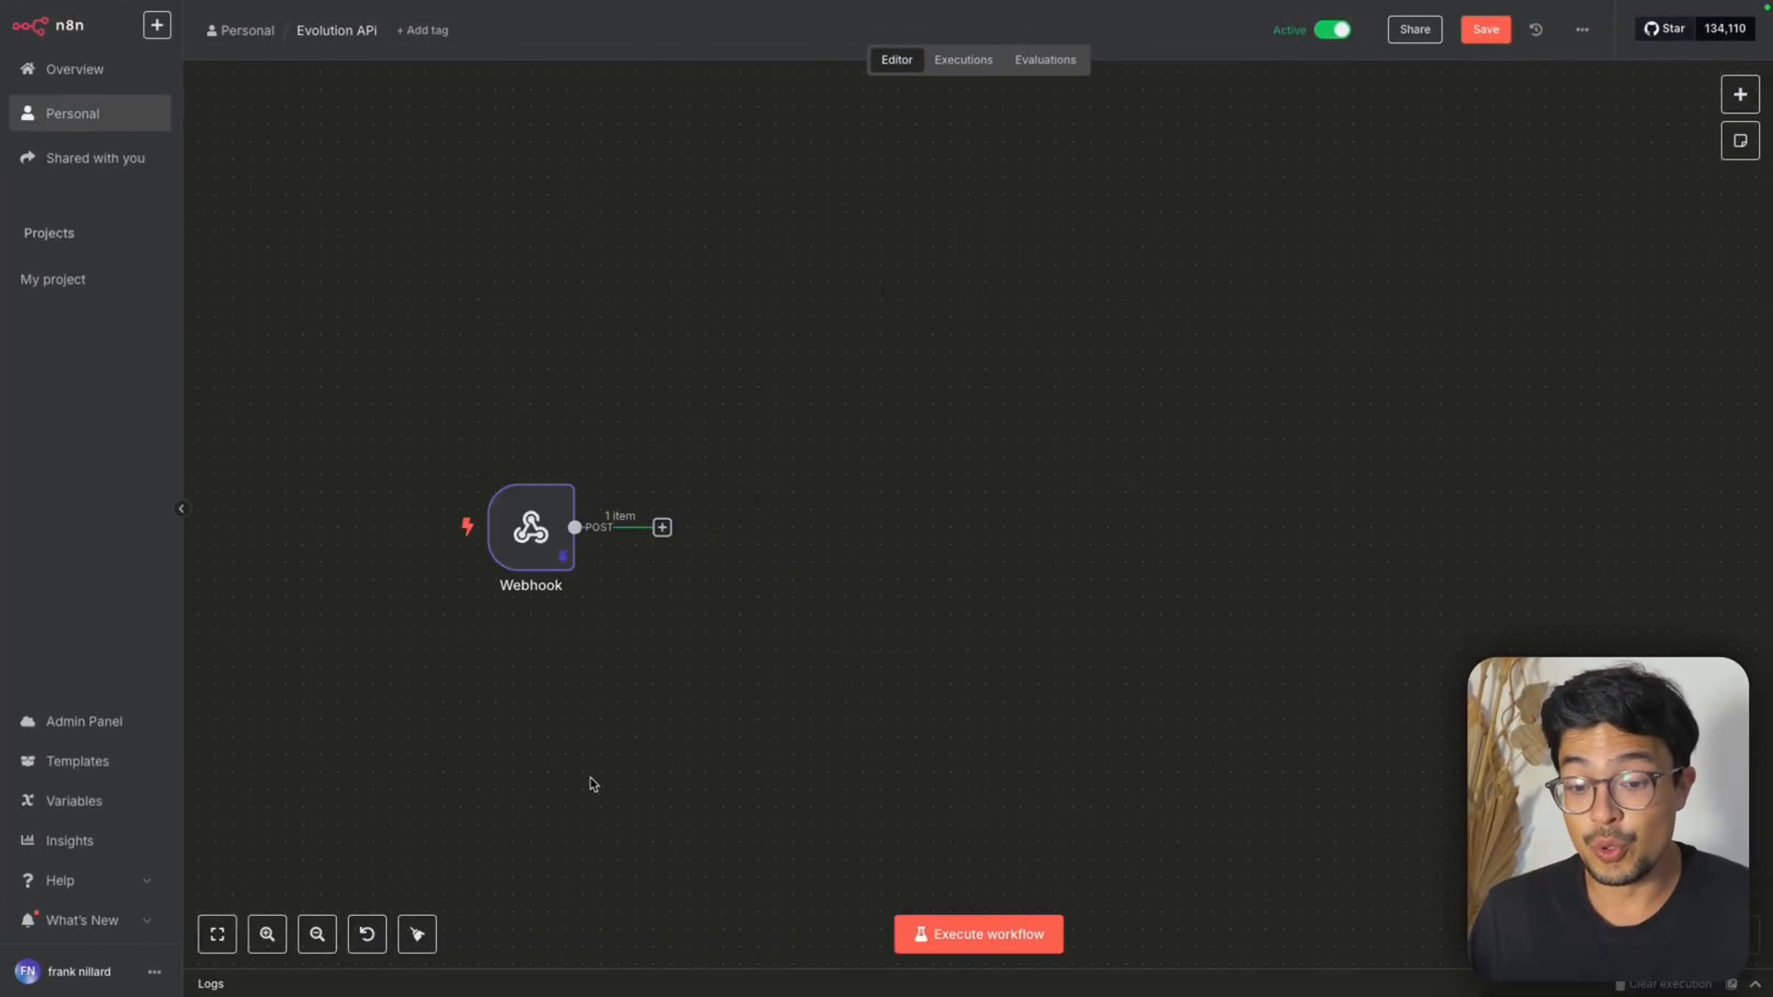
# Add an Edit Fields (Set) node after the Webhook node and create its first string field
pyautogui.click(662, 528)
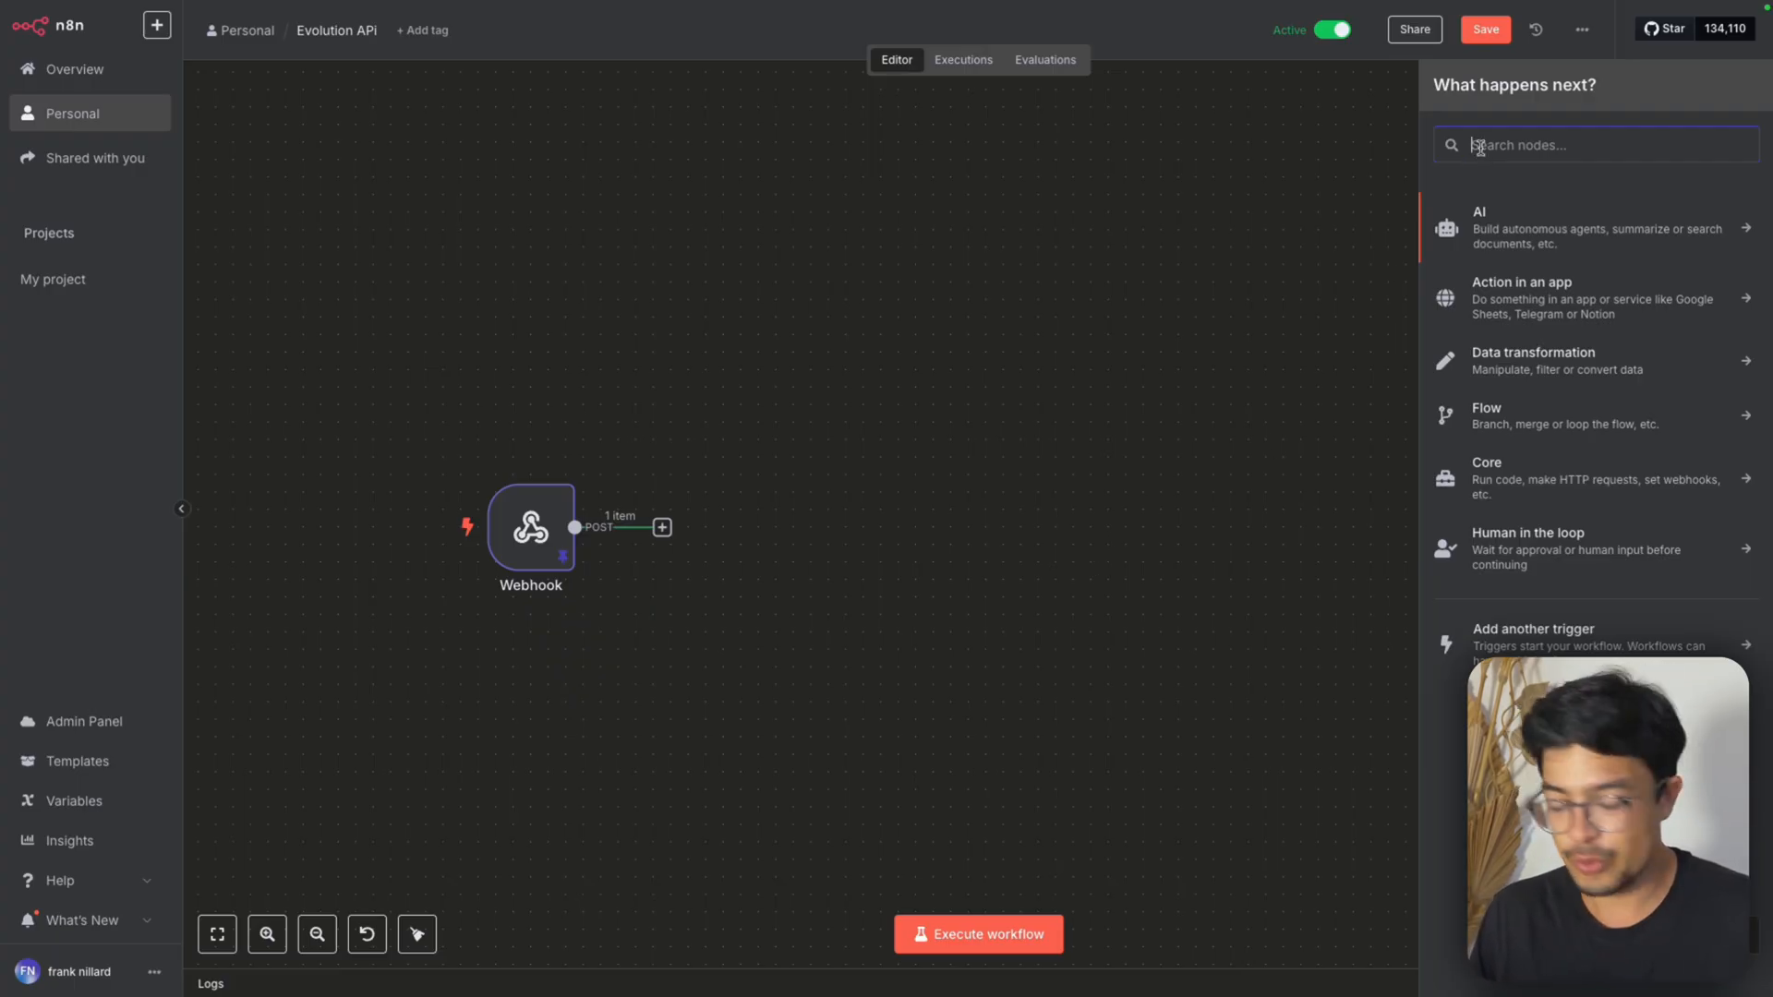
pyautogui.write('edit')
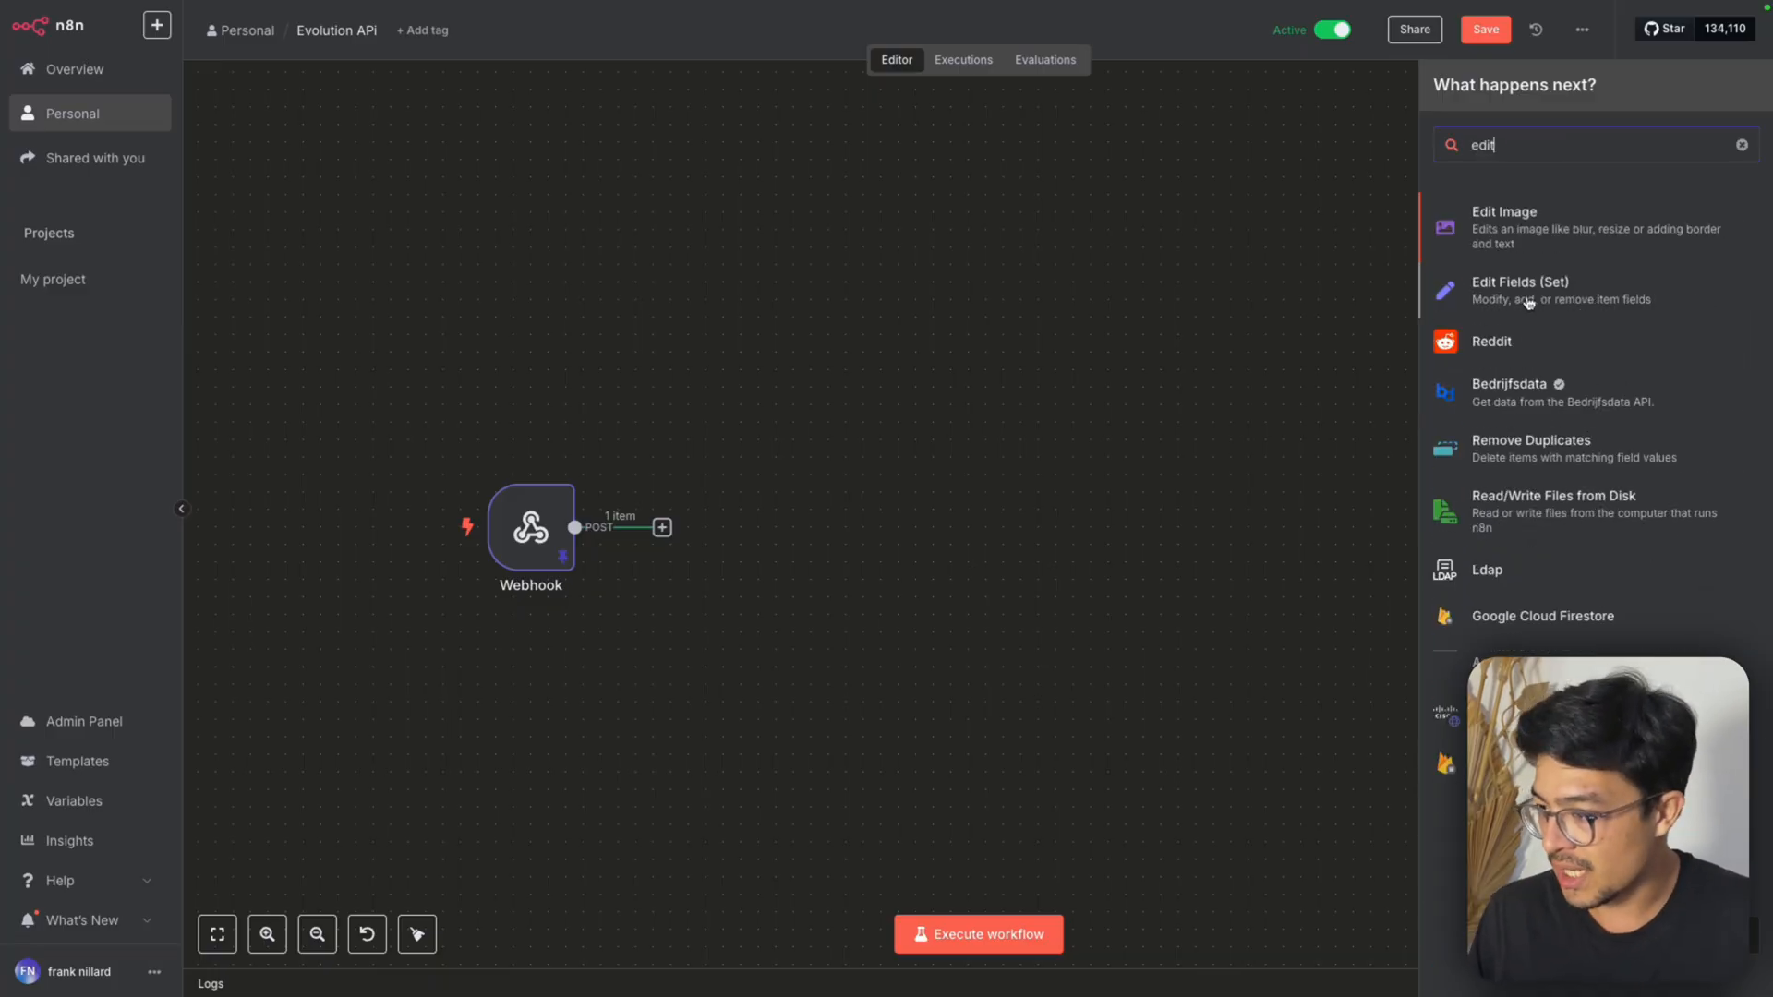
pyautogui.click(1523, 294)
pyautogui.click(904, 386)
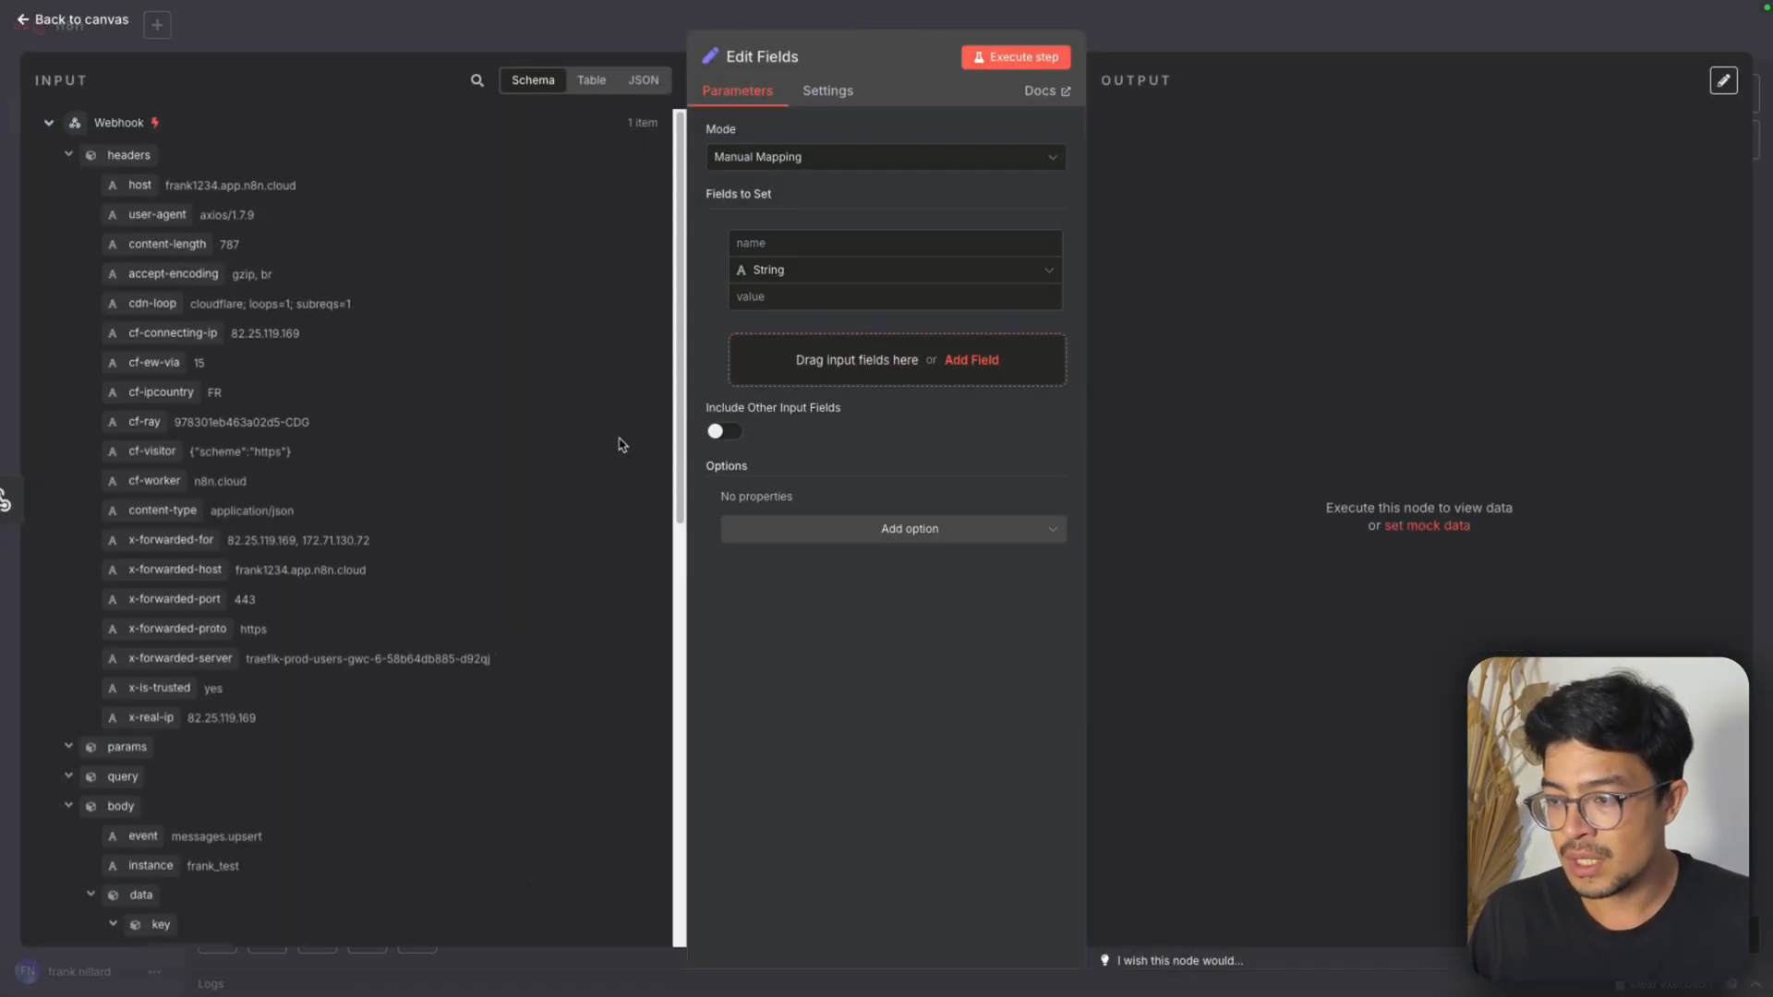
# Name the first field chat_id and map its value to the webhook body's sender, {{ $json.body.sender }}
pyautogui.scroll(-3, 435, 554)
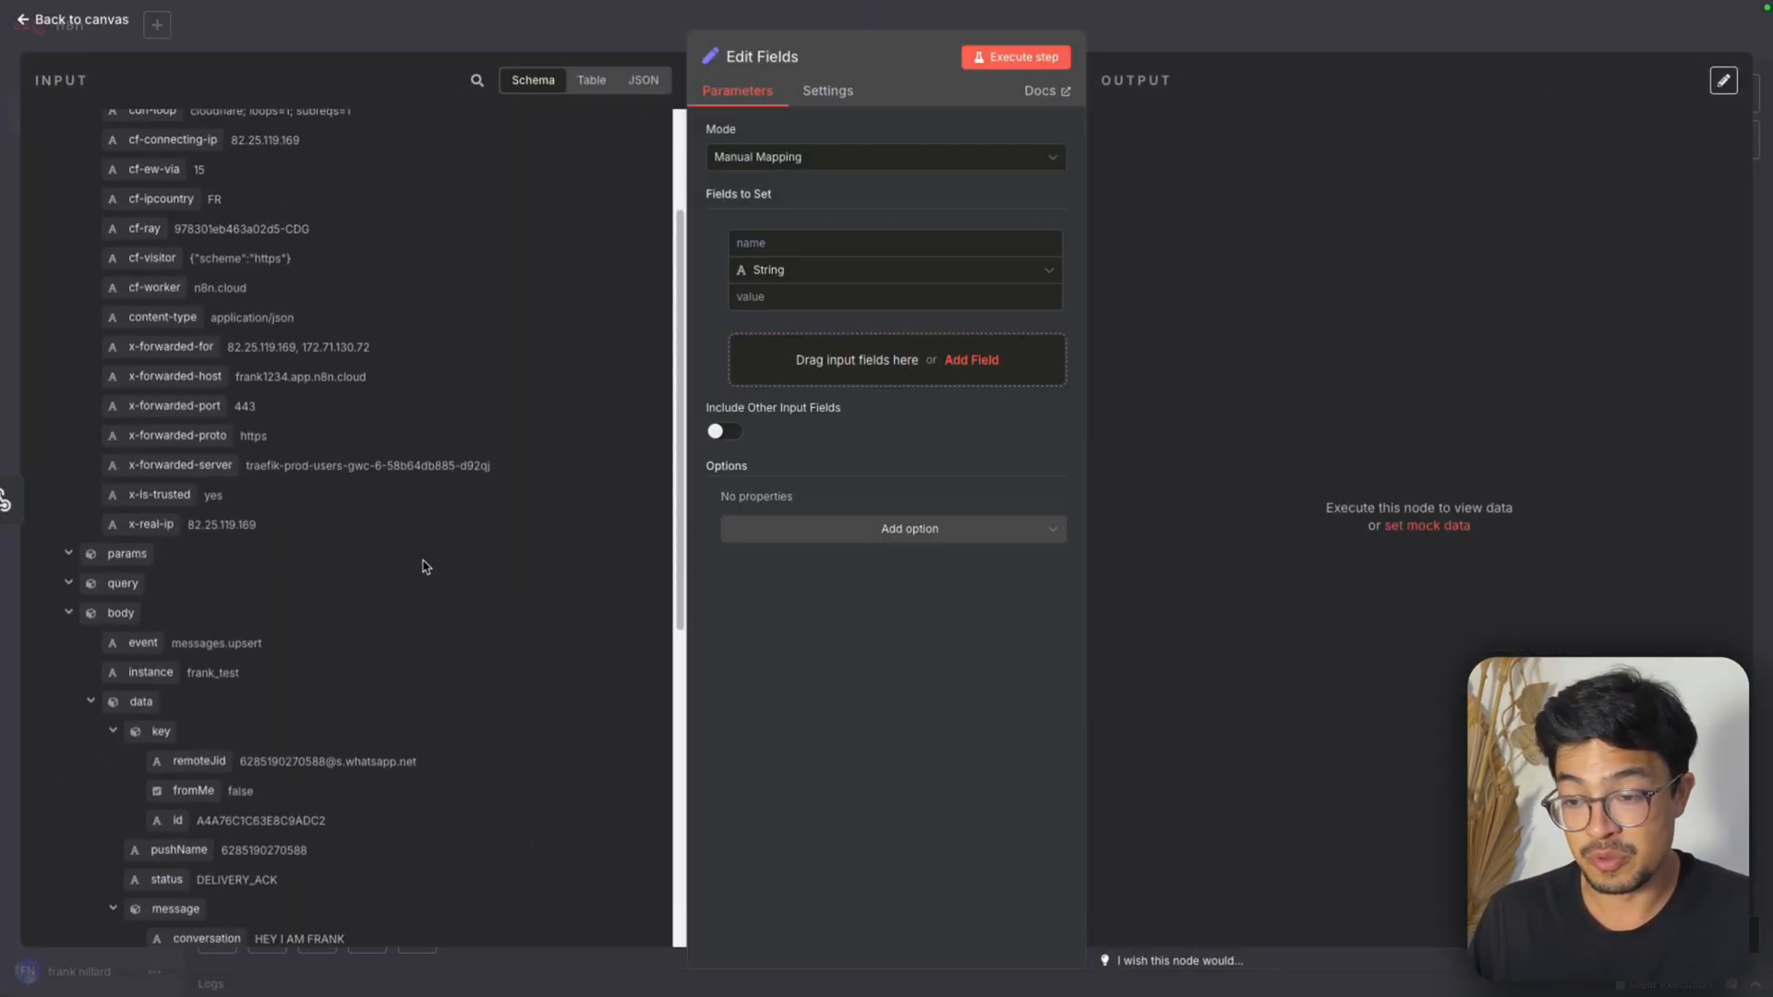
pyautogui.scroll(3, 415, 572)
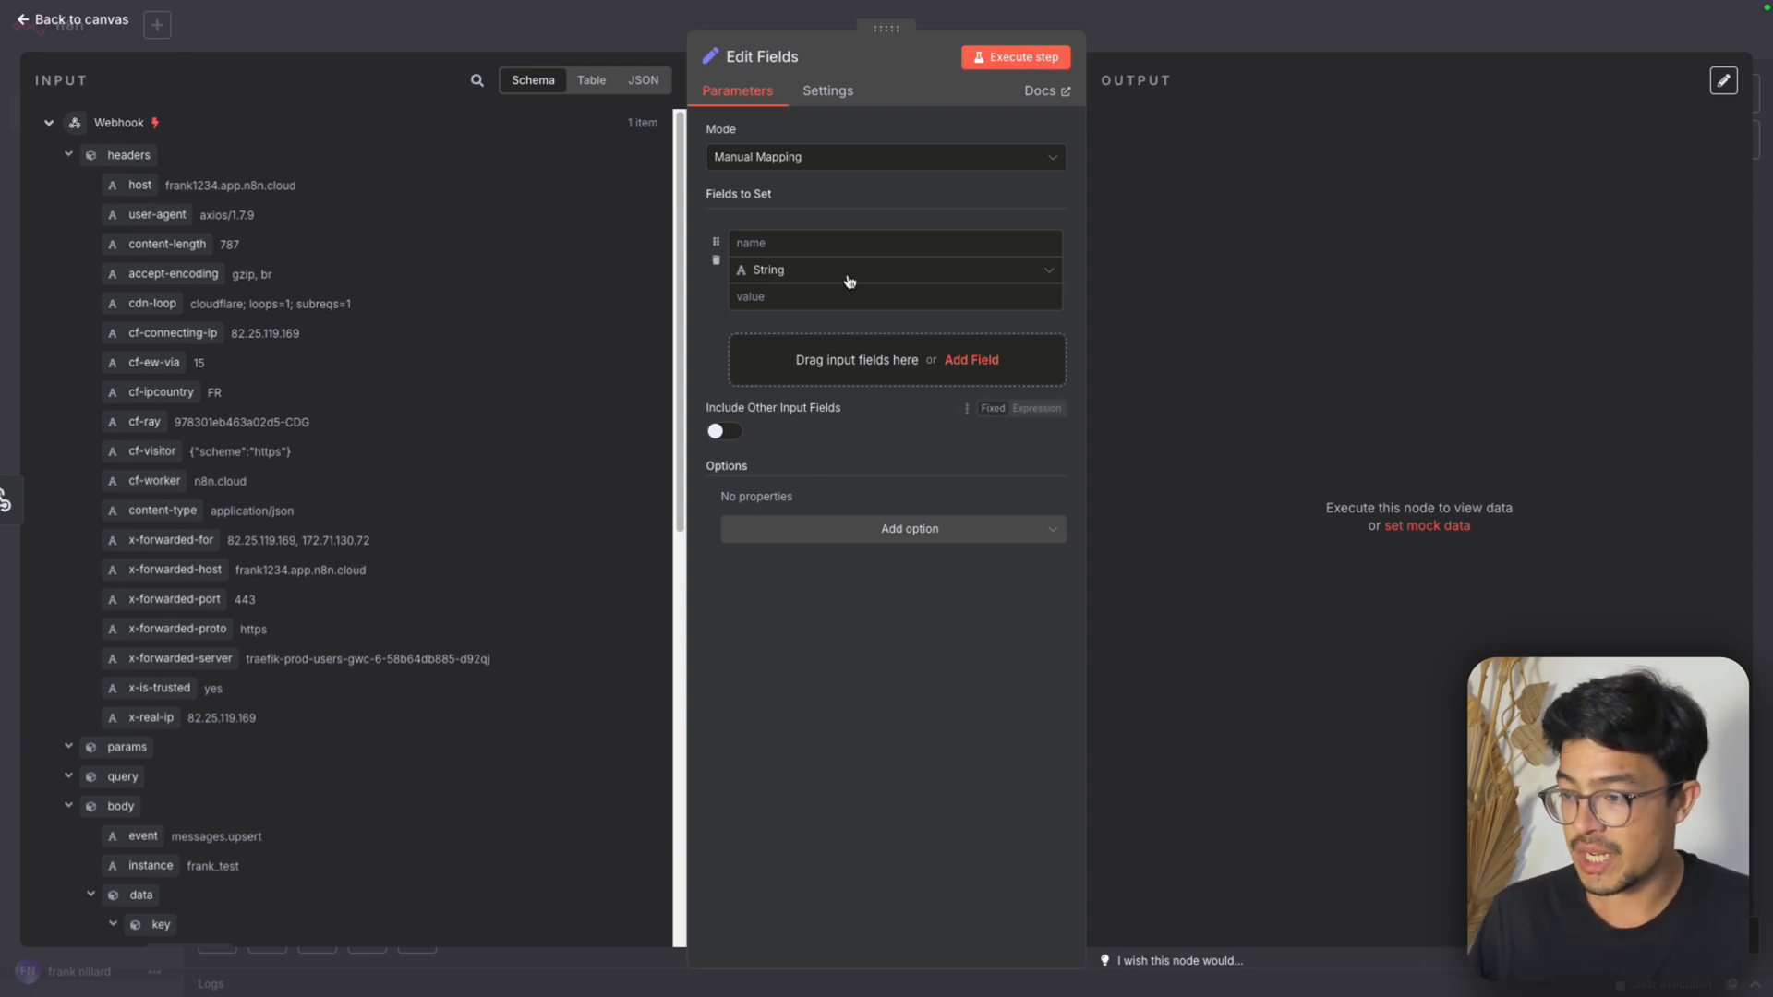
pyautogui.click(840, 245)
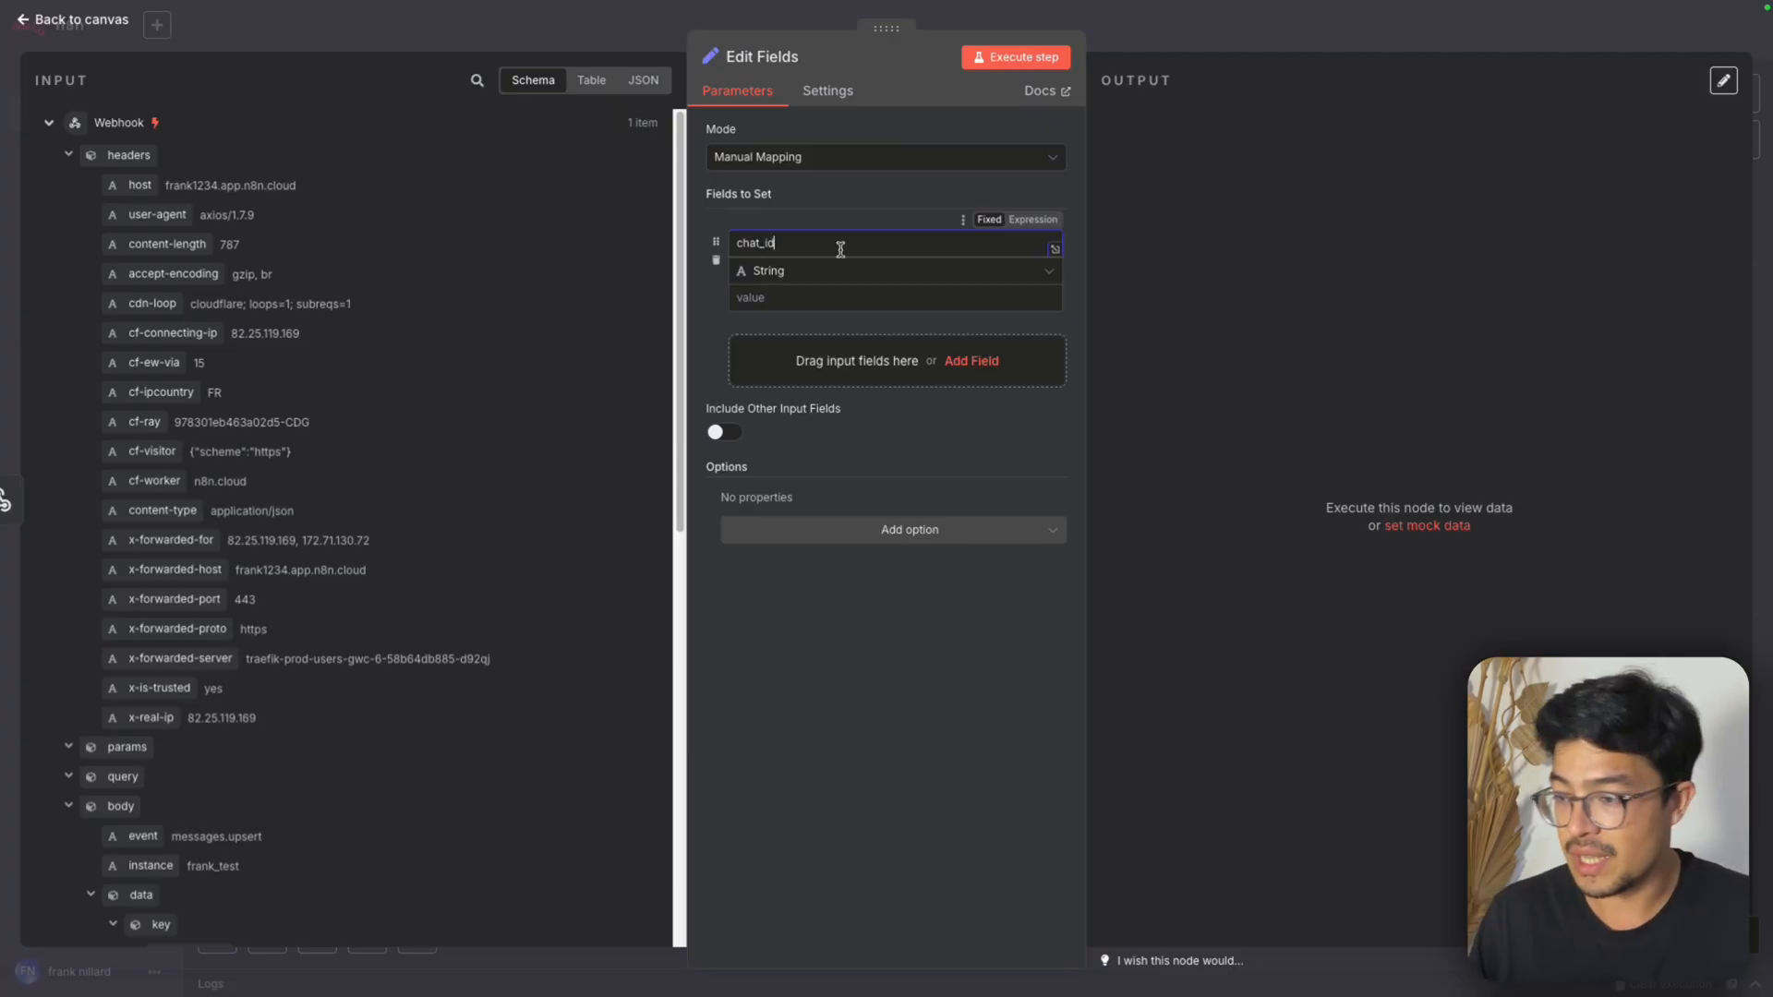
pyautogui.click(812, 296)
pyautogui.scroll(-8, 317, 708)
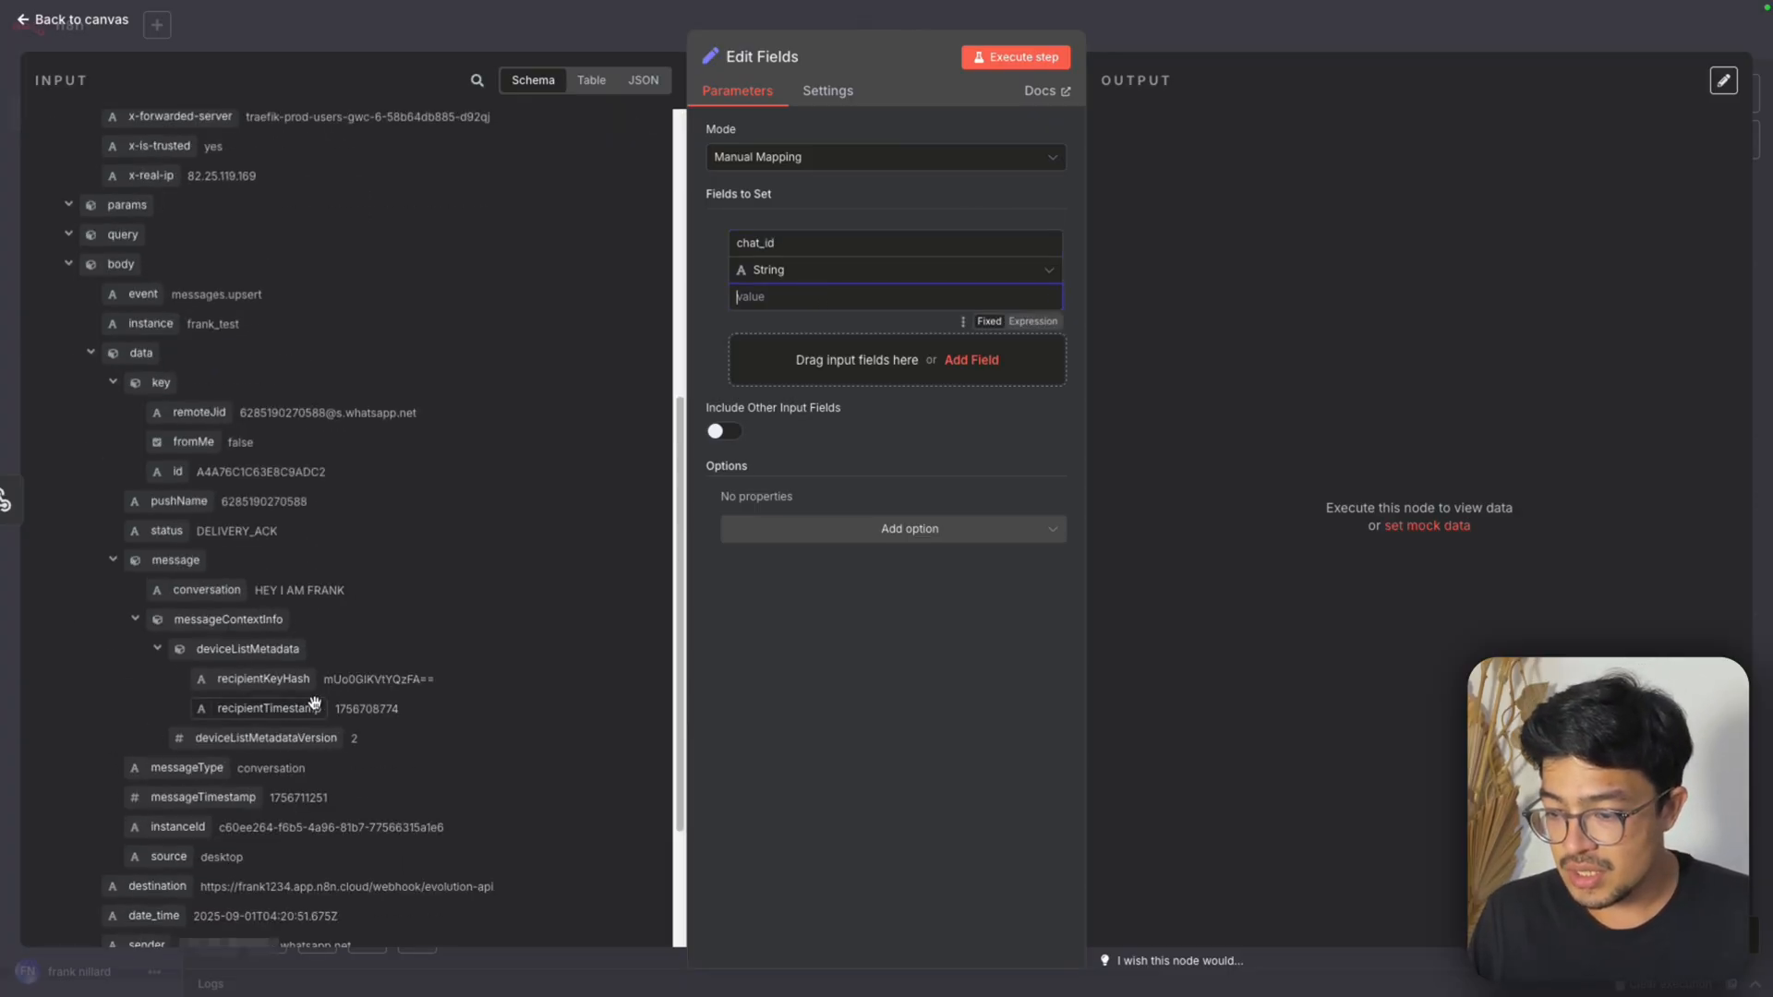
pyautogui.moveTo(147, 743); pyautogui.dragTo(850, 295)
# Add a second string field named instance_name and map its value to {{ $json.body.instance }}
pyautogui.click(793, 362)
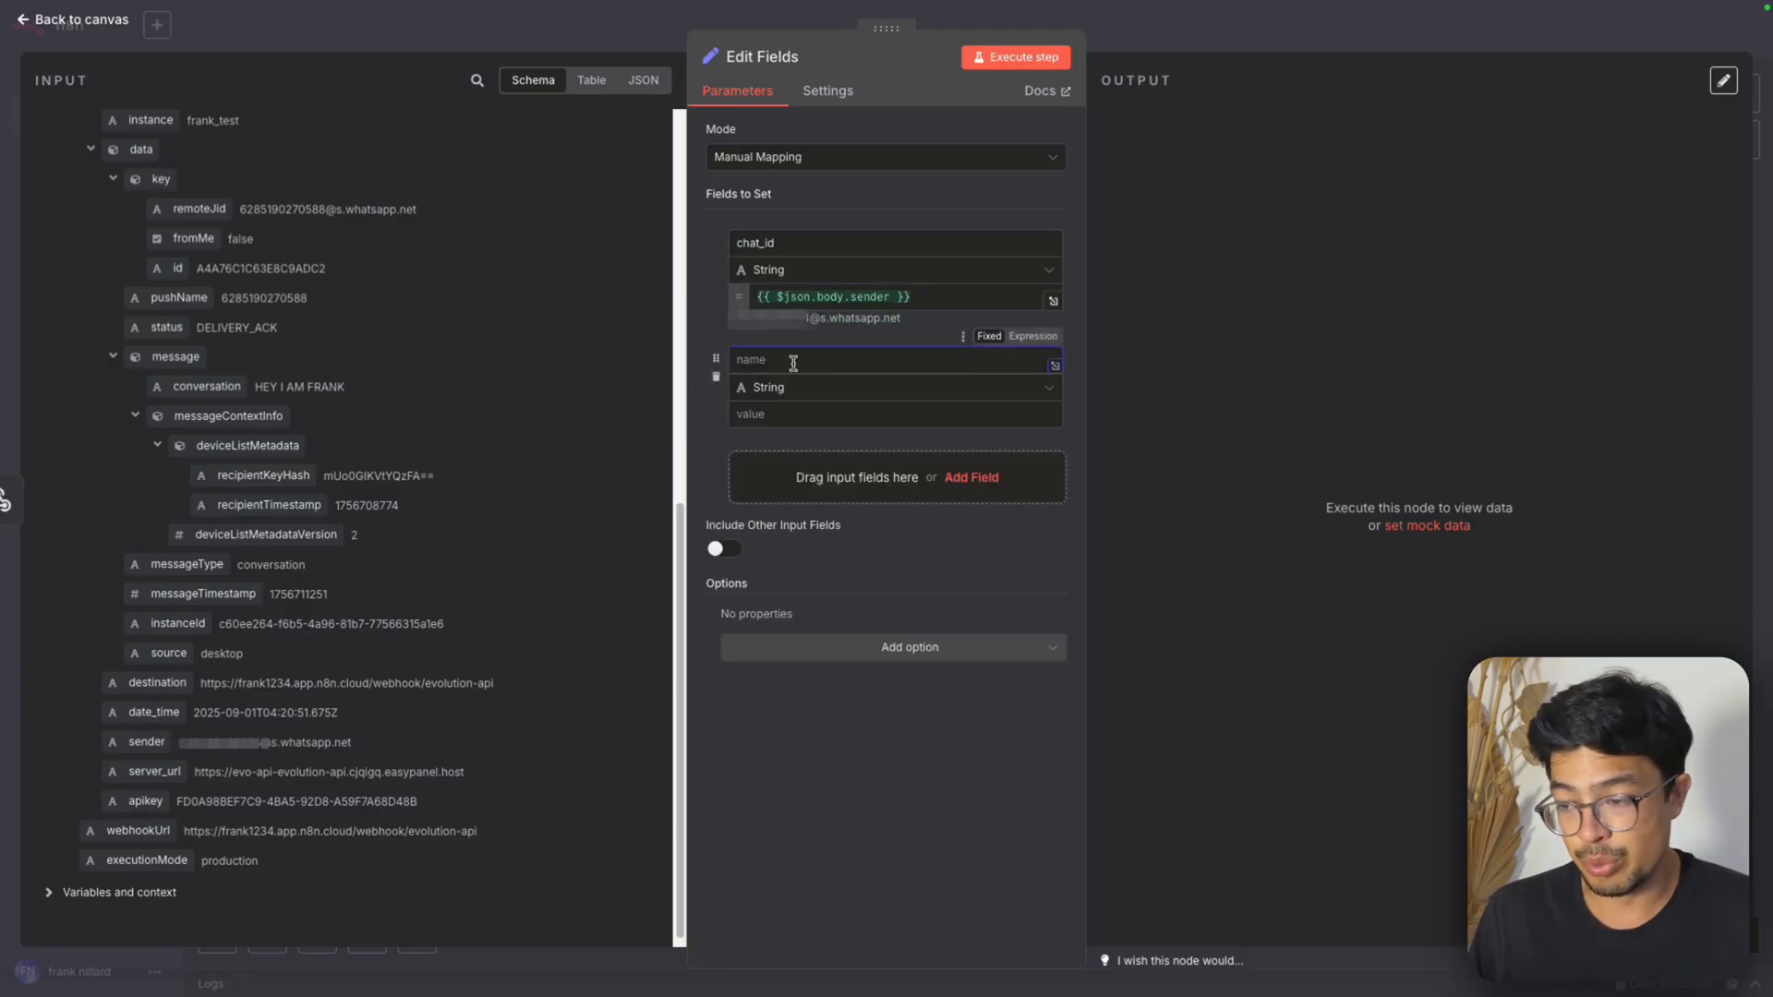
pyautogui.scroll(8, 519, 608)
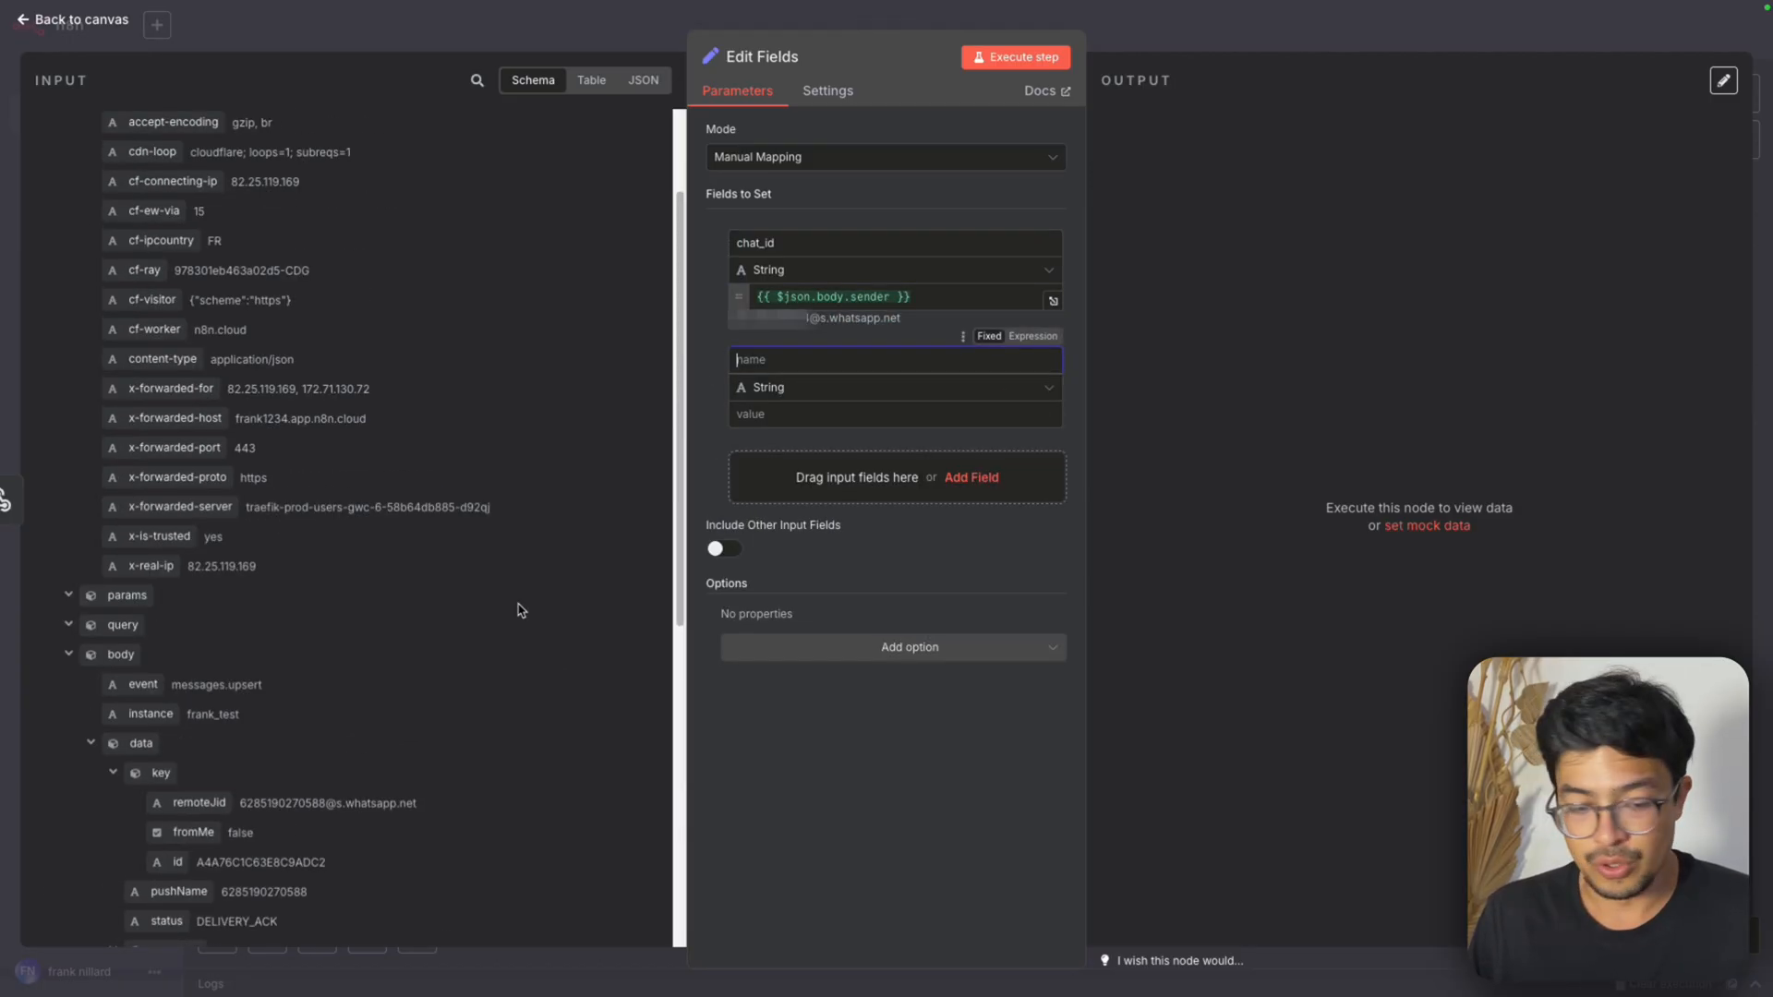
pyautogui.write('instance_name')
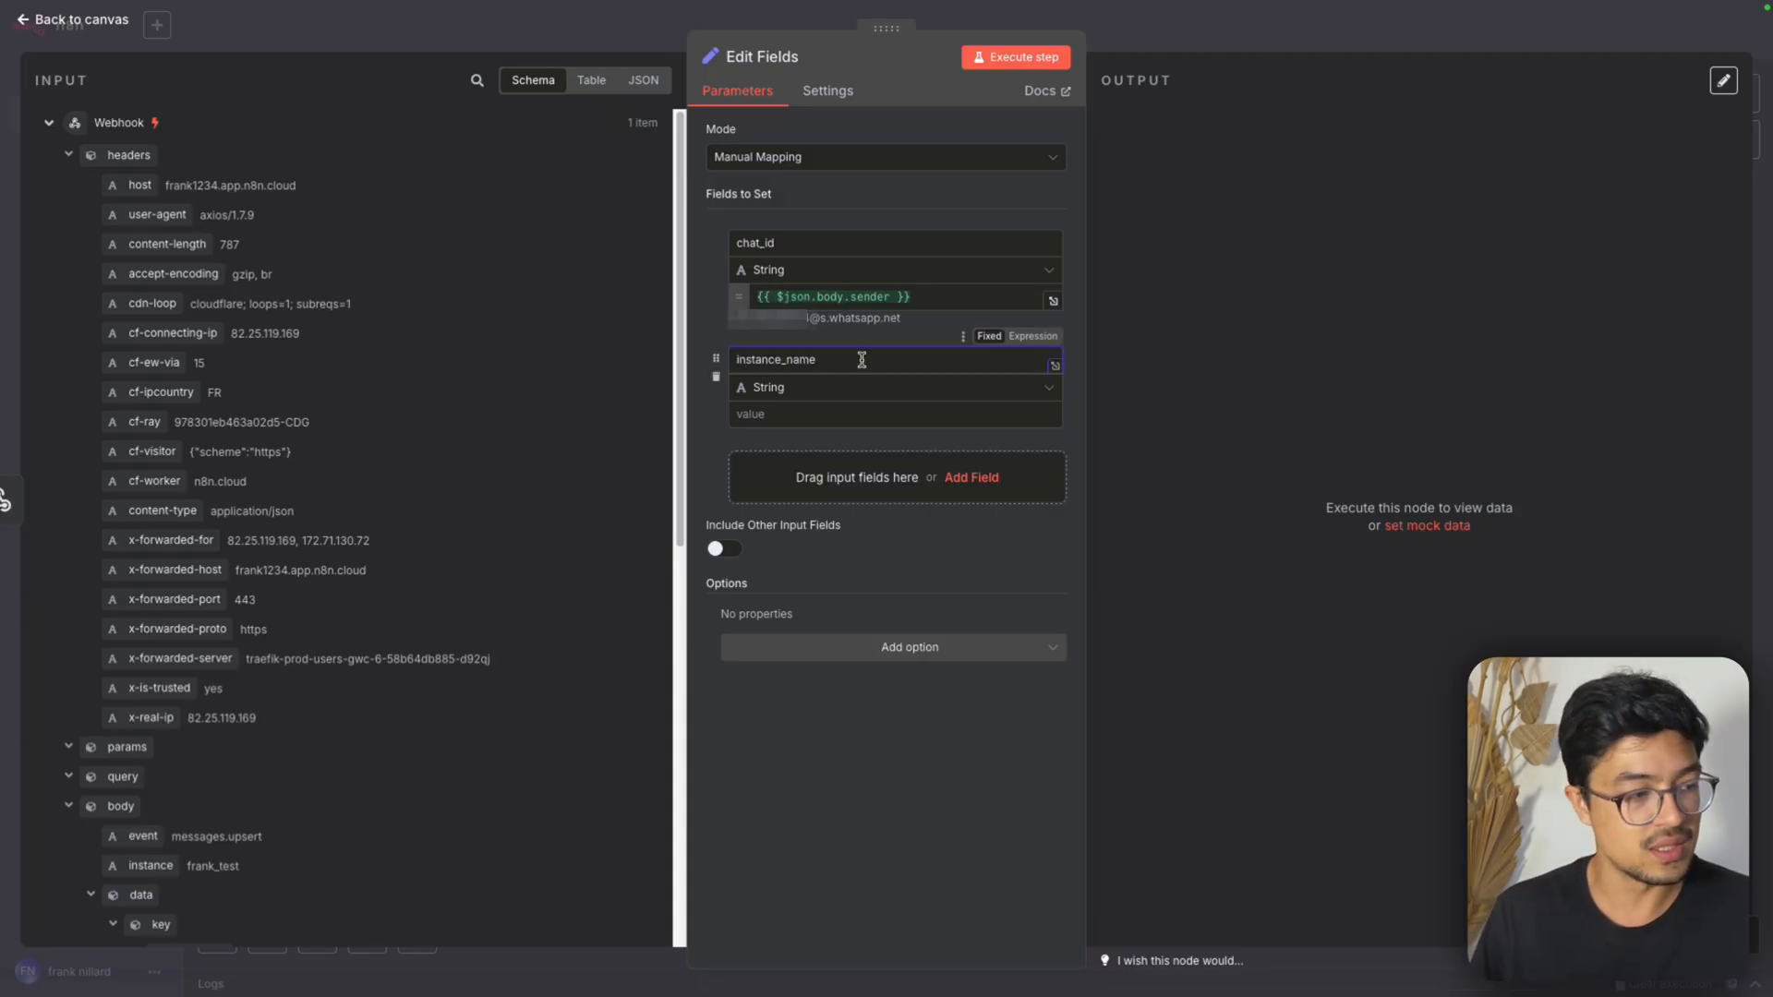
pyautogui.scroll(-8, 366, 608)
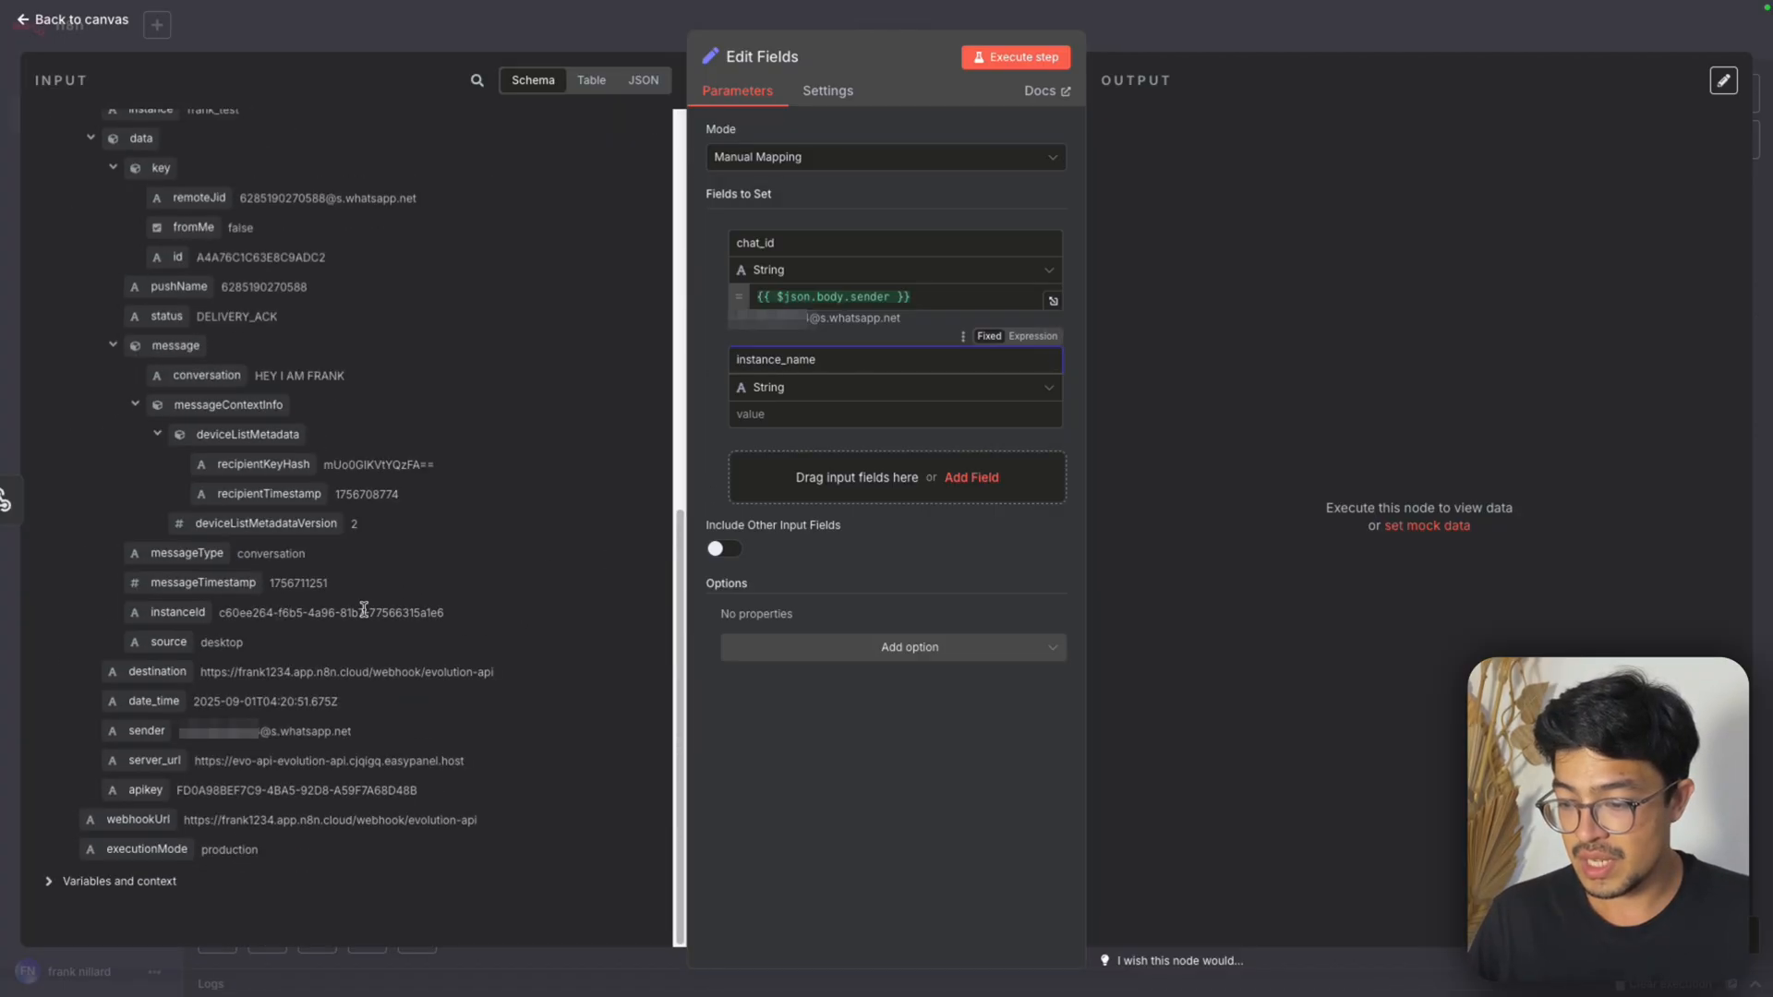
pyautogui.scroll(1, 360, 627)
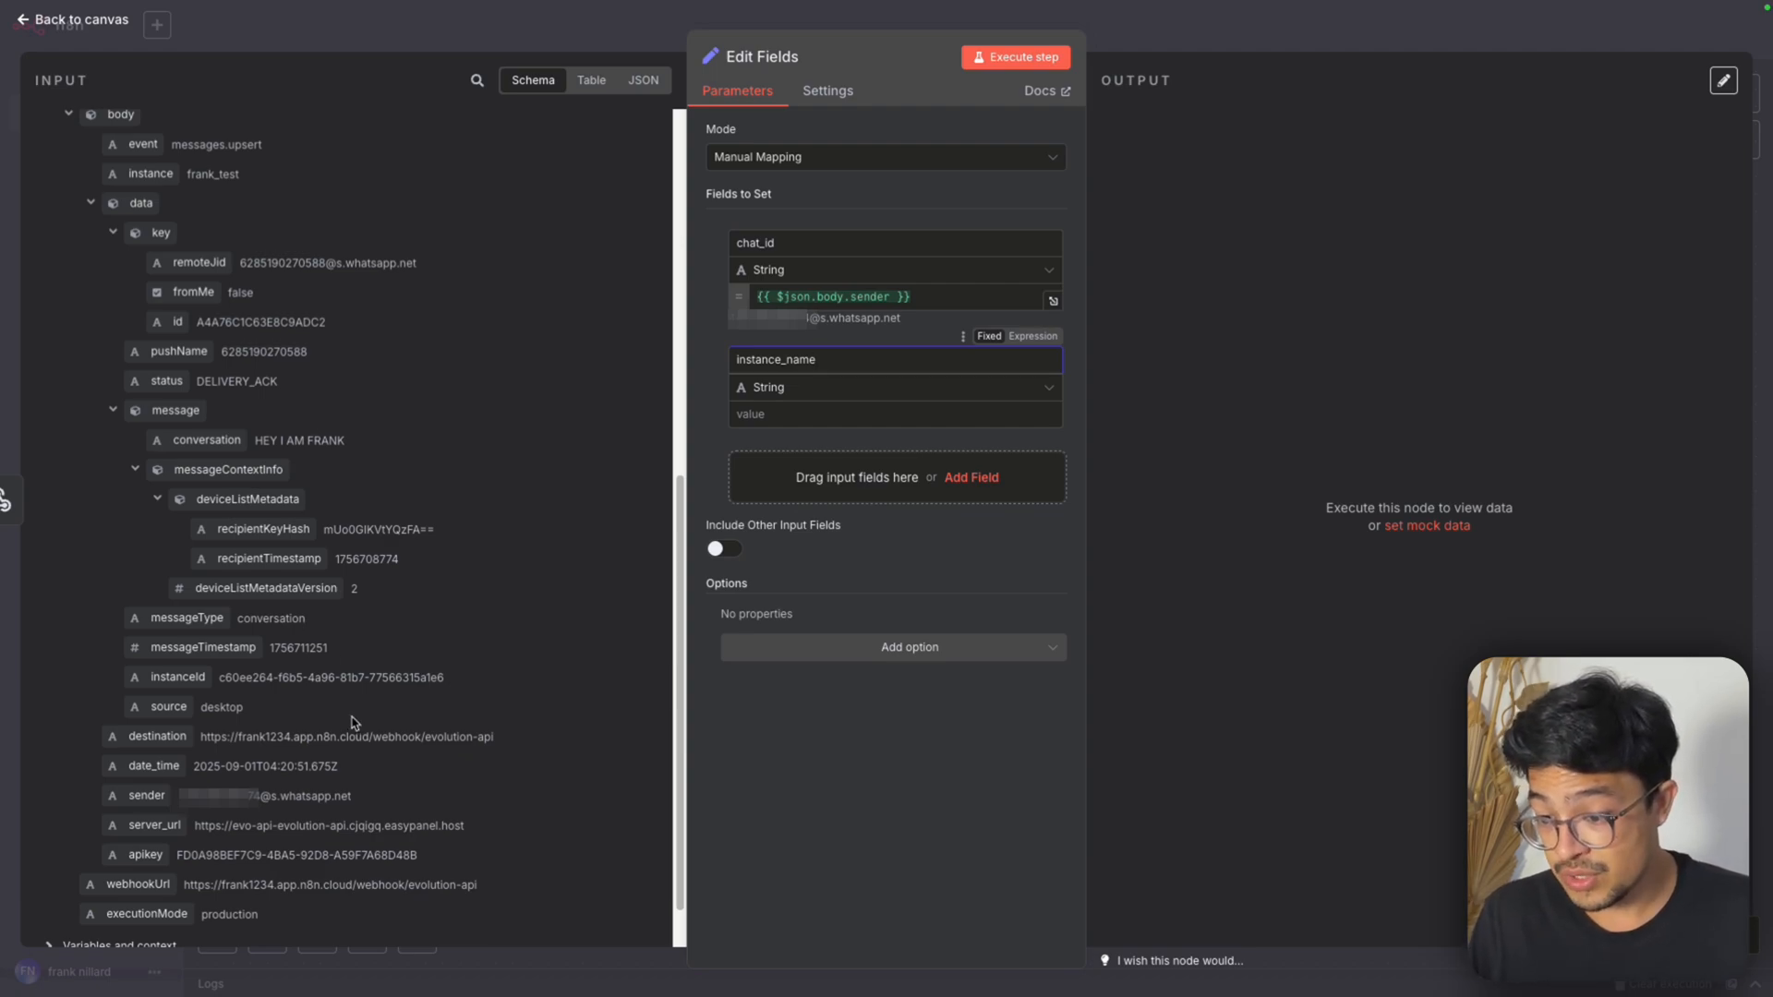
pyautogui.scroll(7, 353, 722)
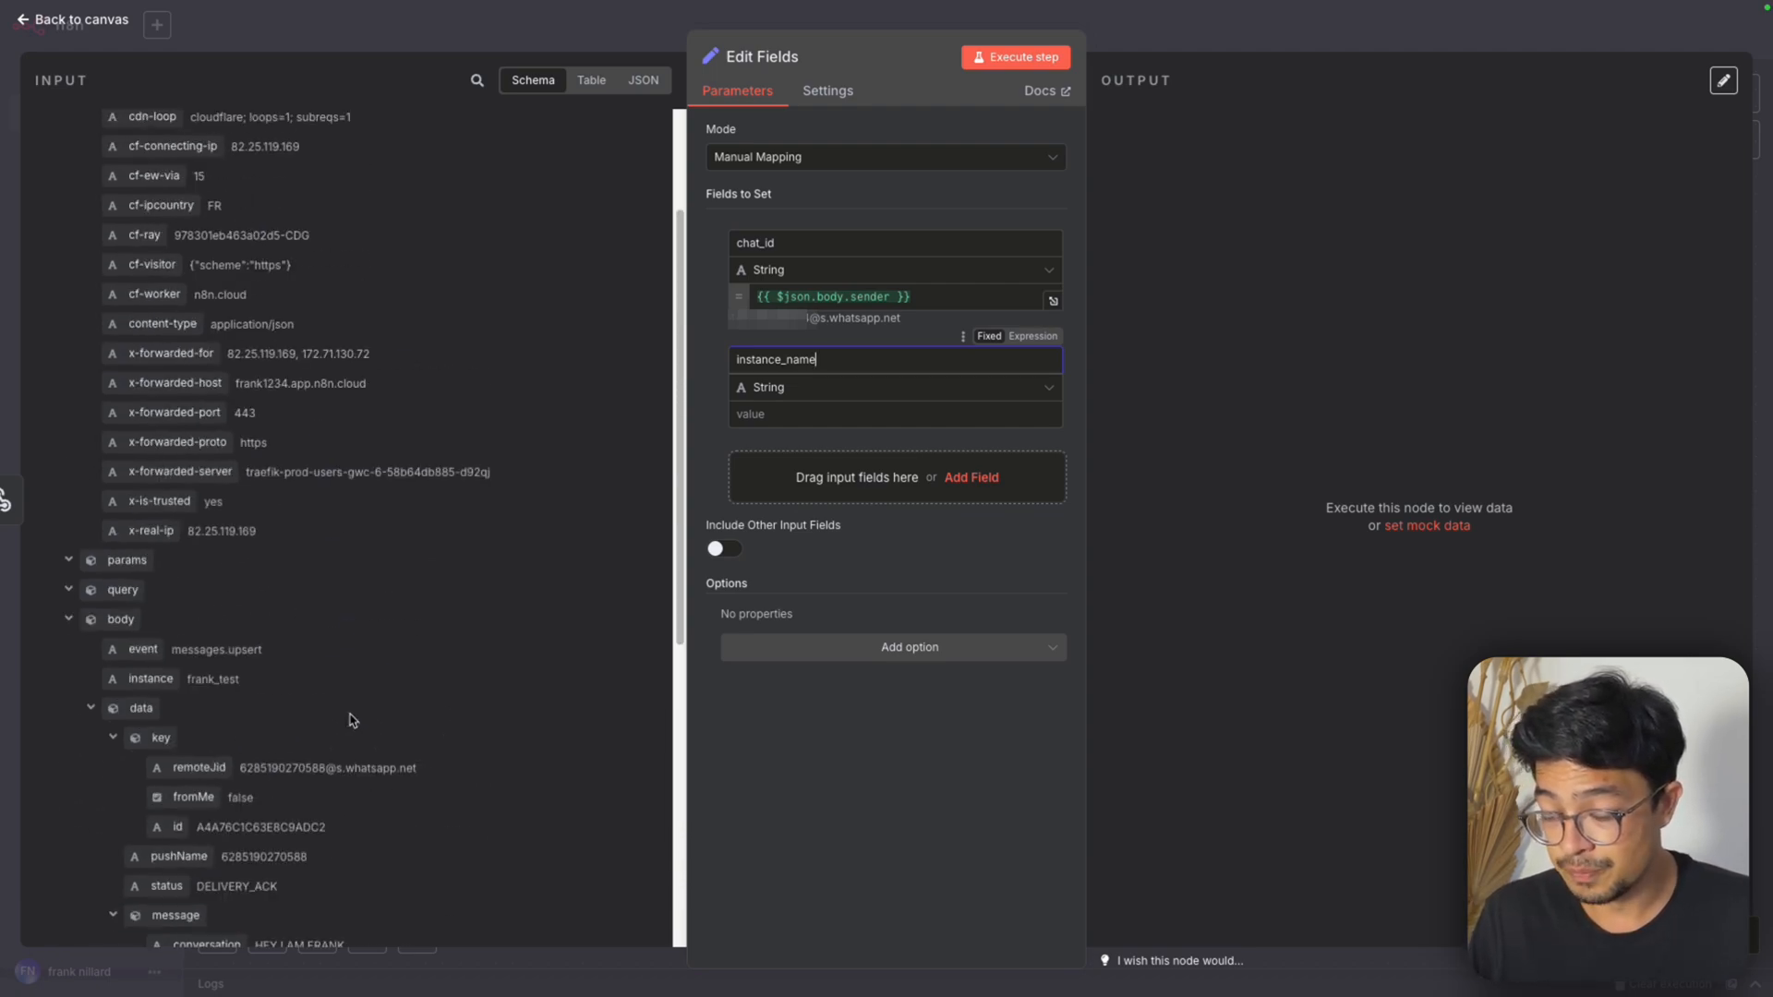
pyautogui.moveTo(152, 680); pyautogui.dragTo(811, 415)
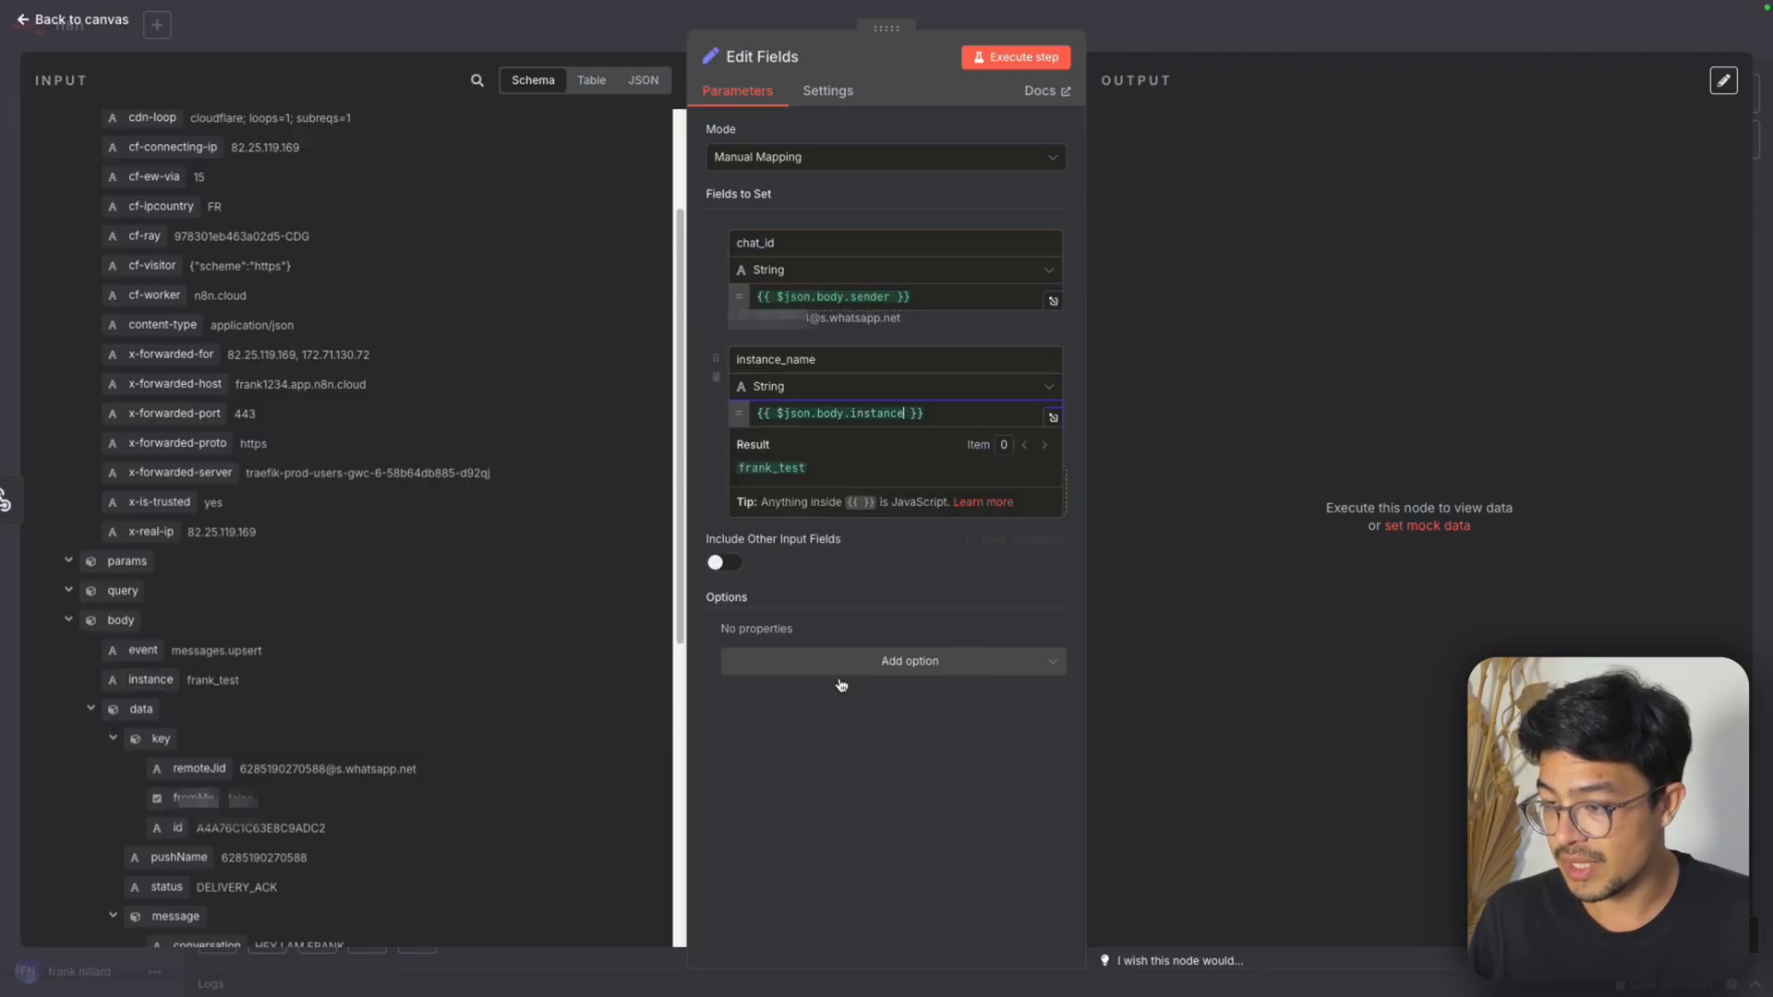
# Add a third string field named api_key and map its value to {{ $json.body.apikey }}
pyautogui.click(789, 477)
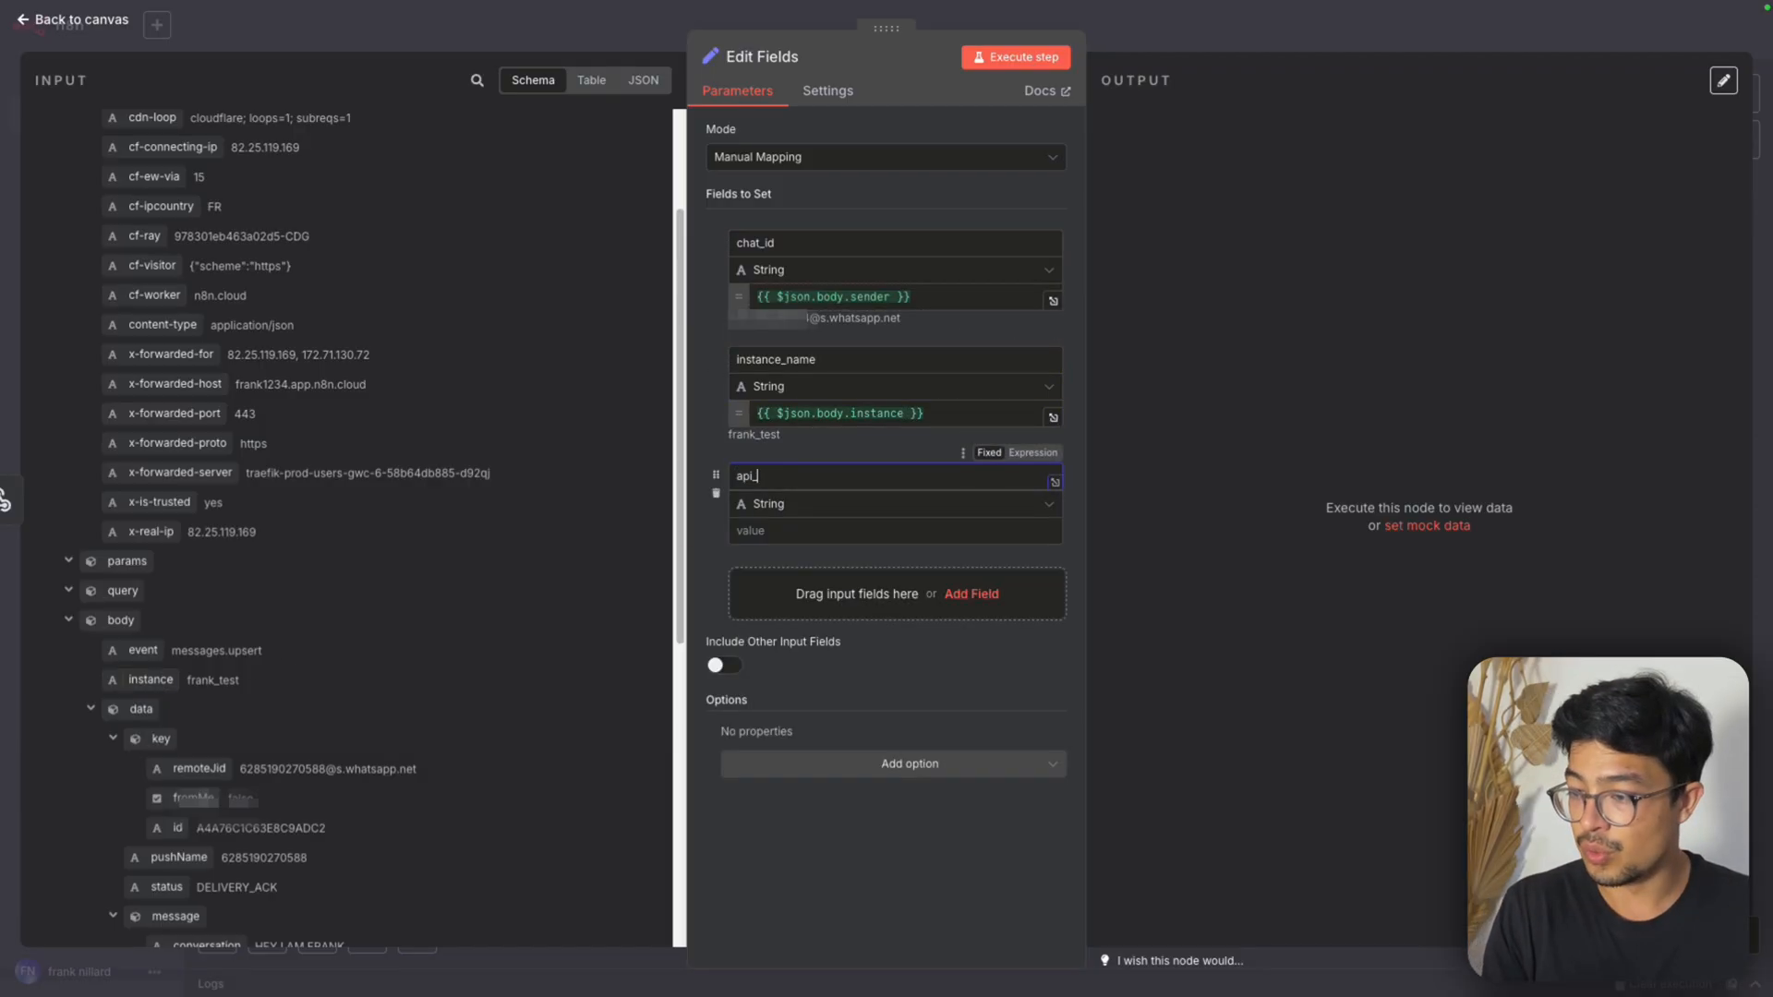
pyautogui.write('api_key')
pyautogui.press('Tab')
pyautogui.scroll(2, 286, 589)
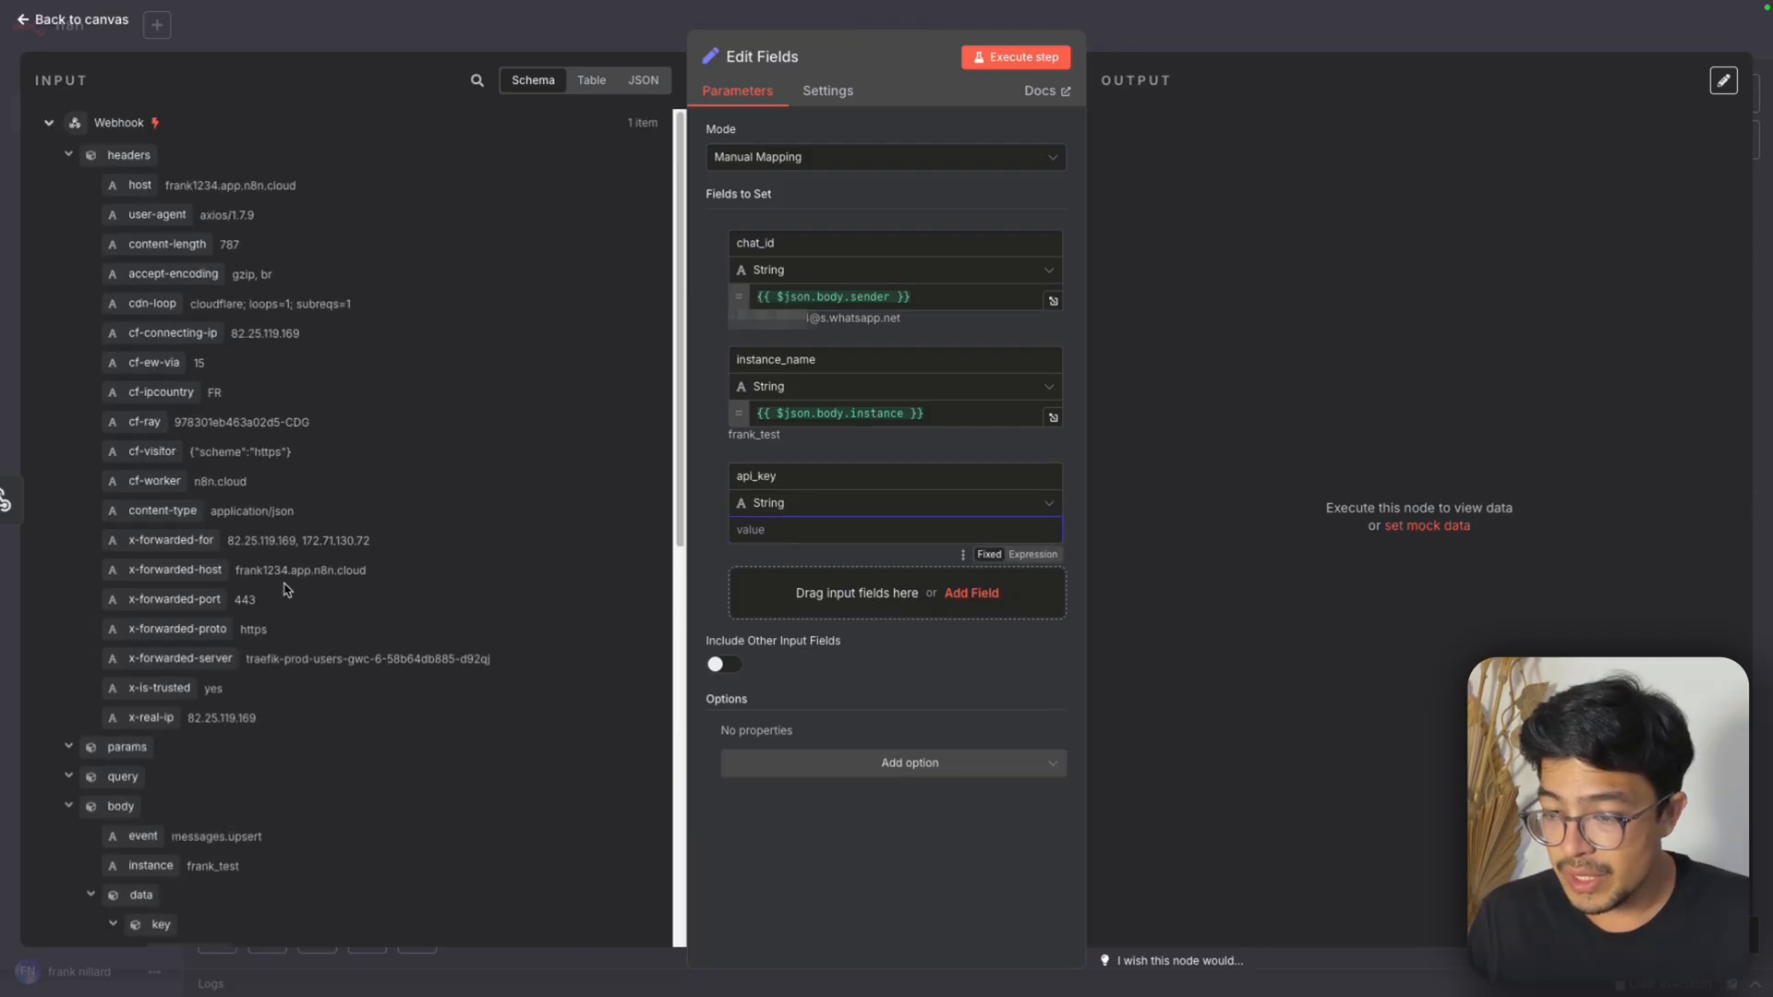
pyautogui.scroll(-6, 293, 597)
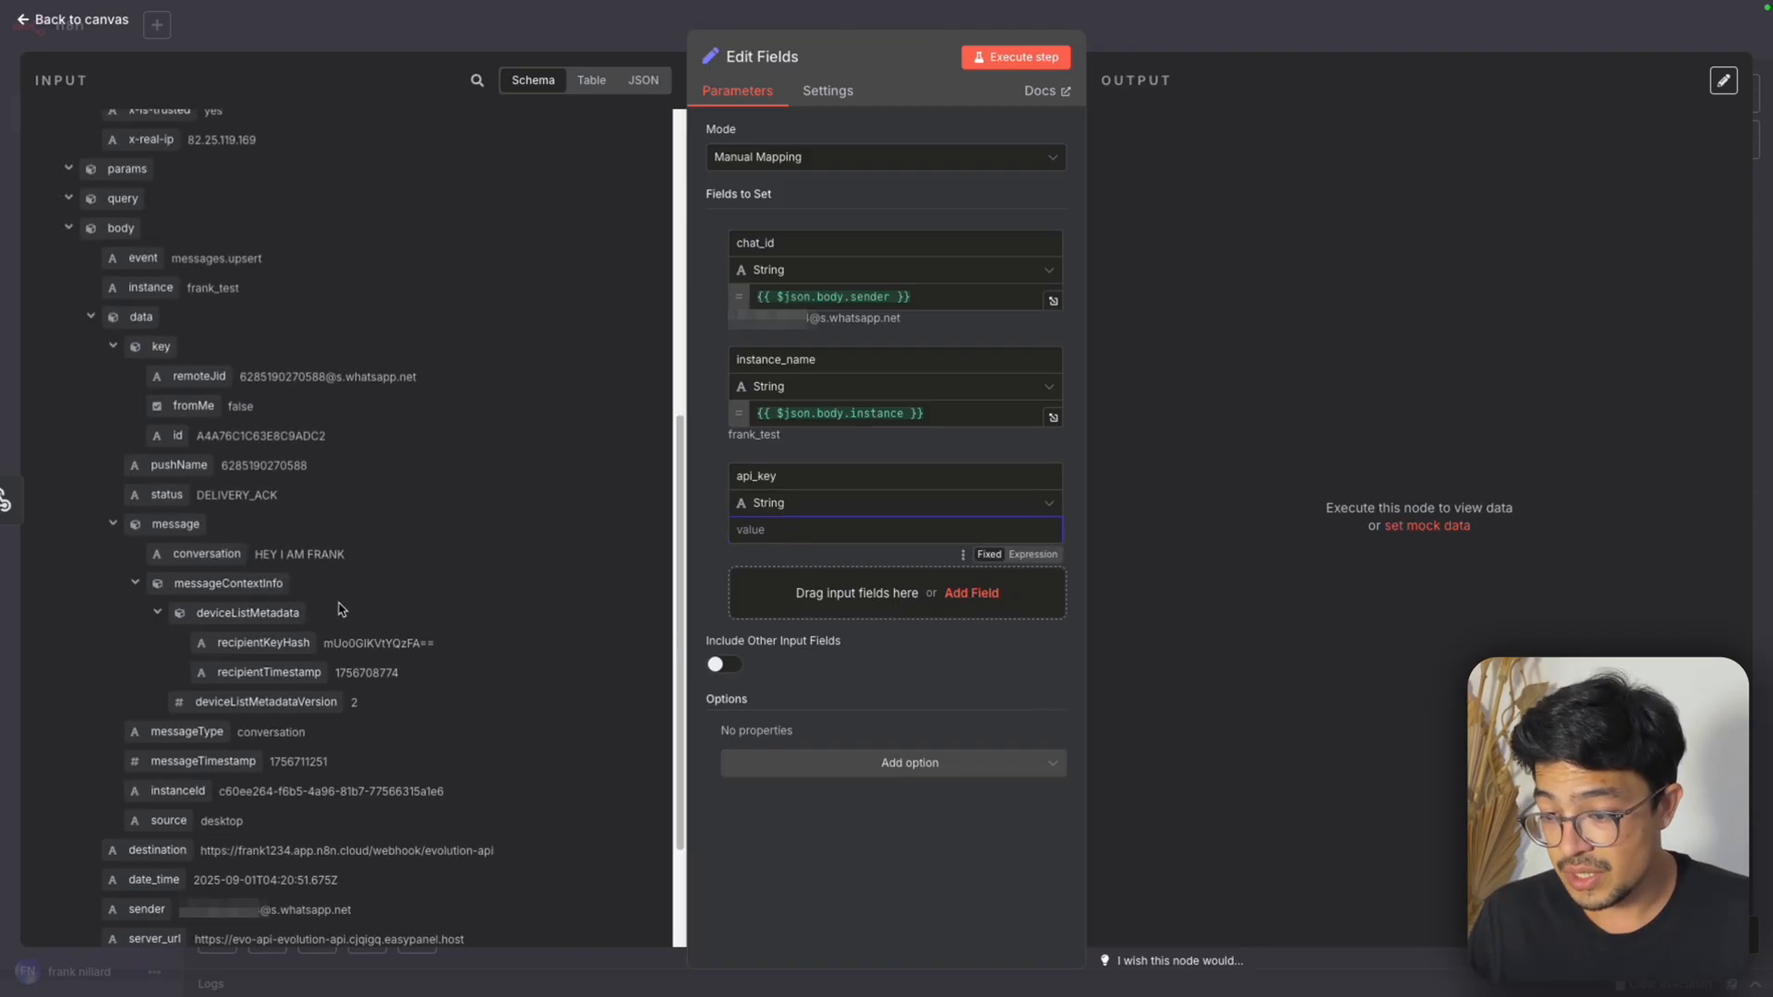
pyautogui.scroll(-3, 342, 610)
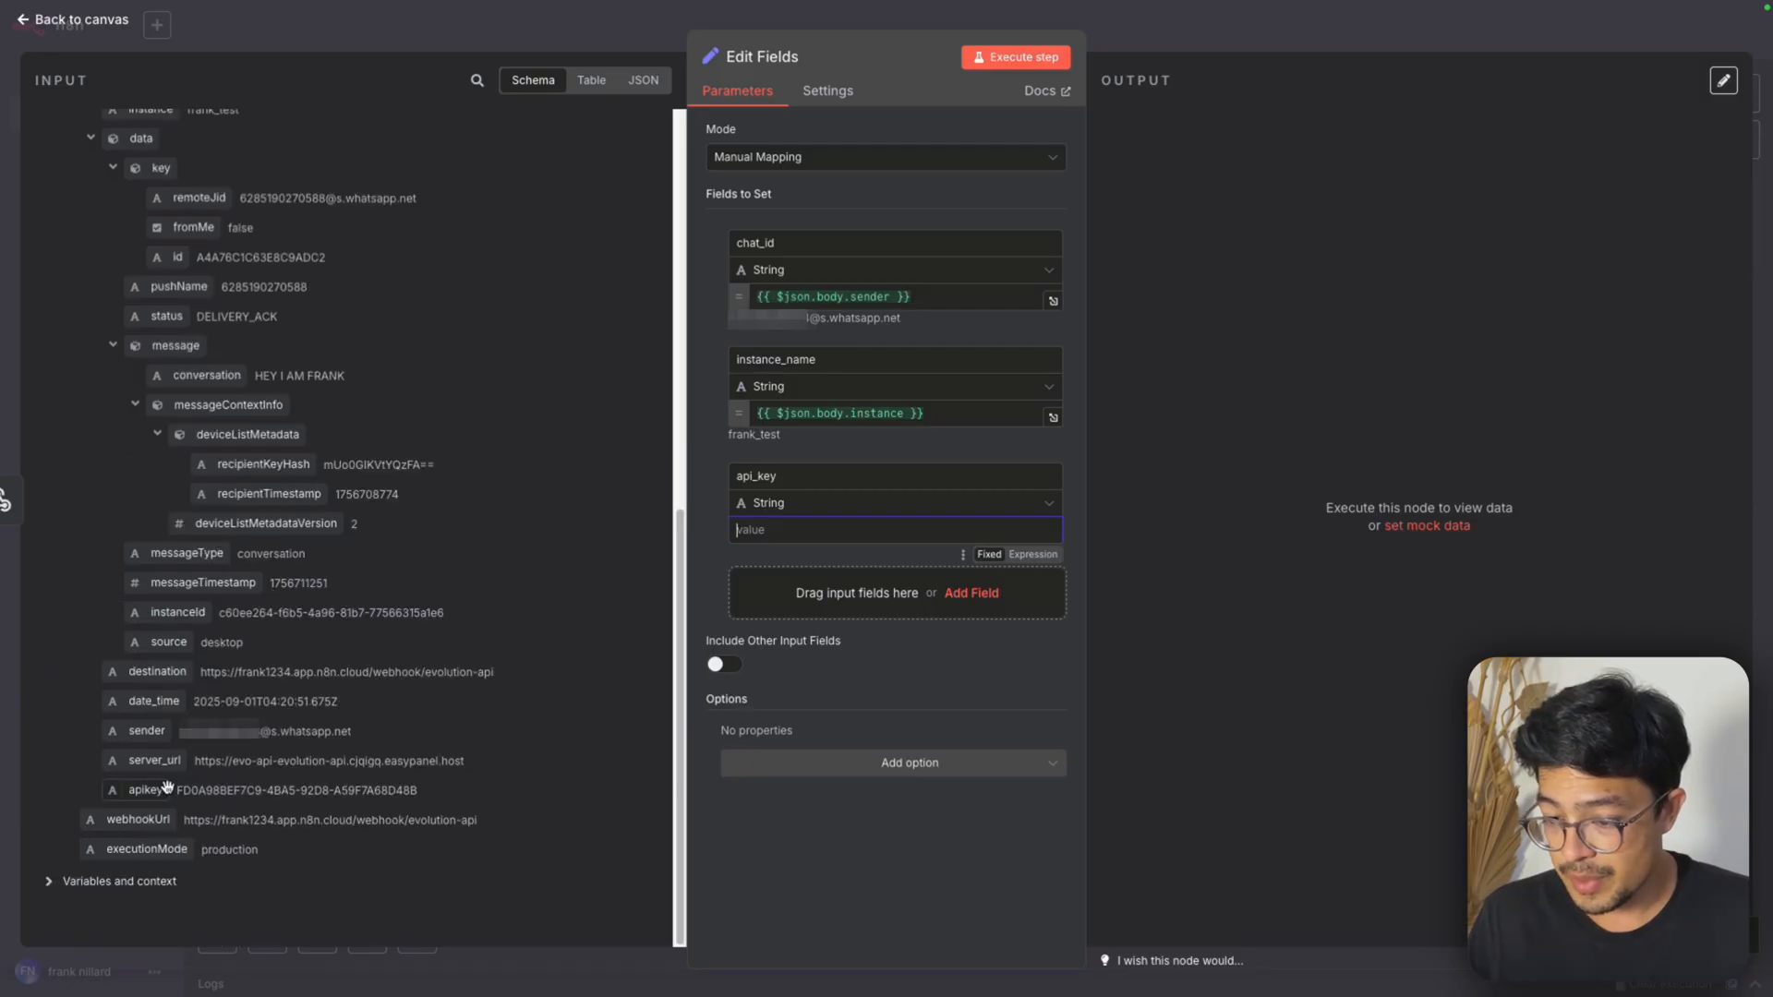
pyautogui.moveTo(146, 790); pyautogui.dragTo(785, 530)
# Add a string field named url_server mapped to {{ $json.body.server_url }} and execute the Edit Fields step
pyautogui.click(758, 600)
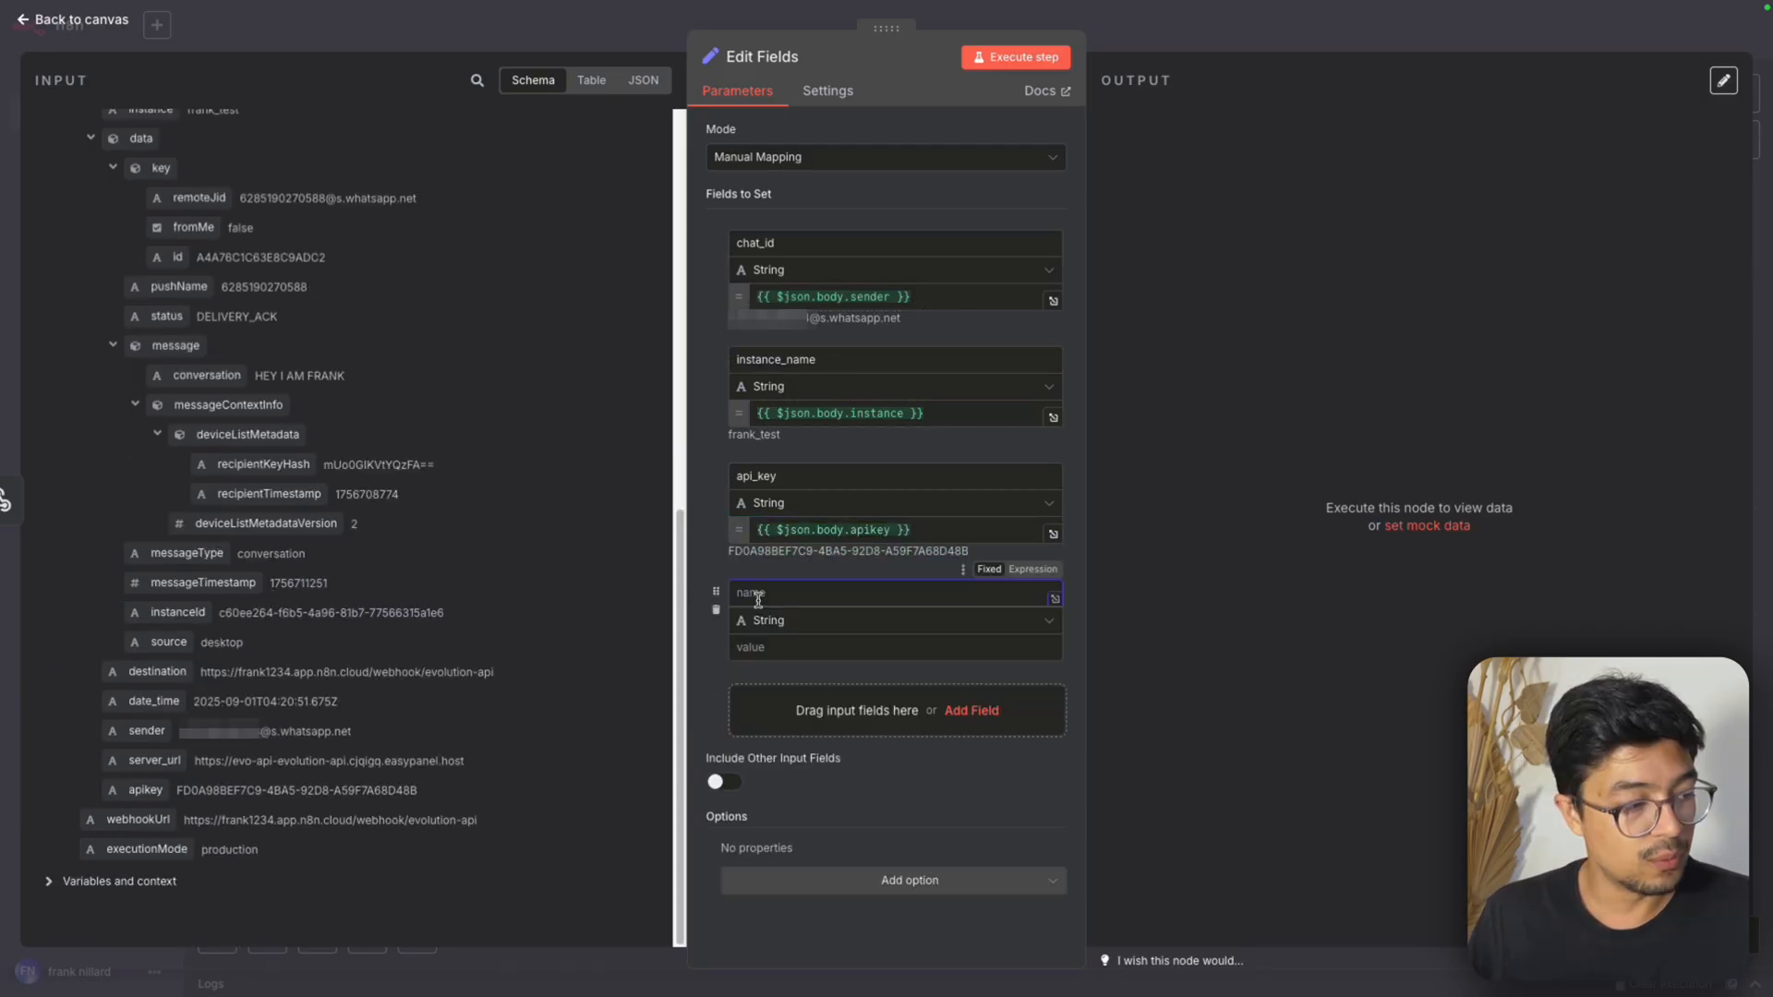
pyautogui.write('u')
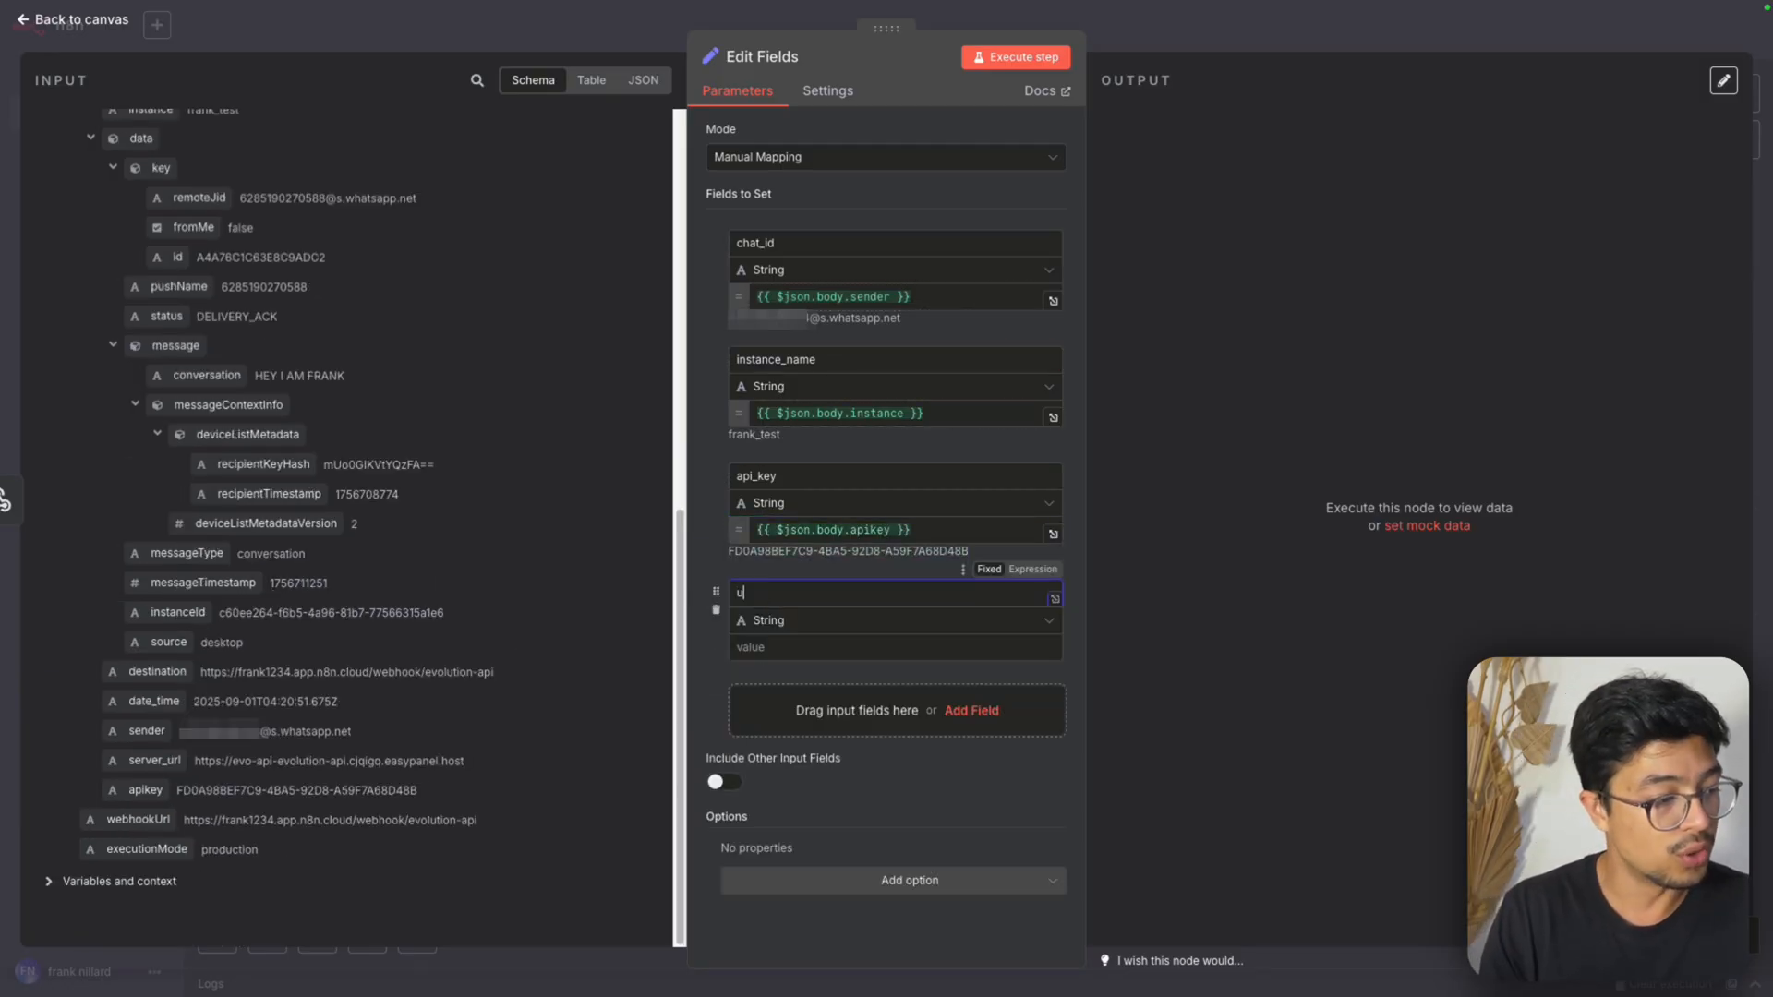
pyautogui.write('rl_server')
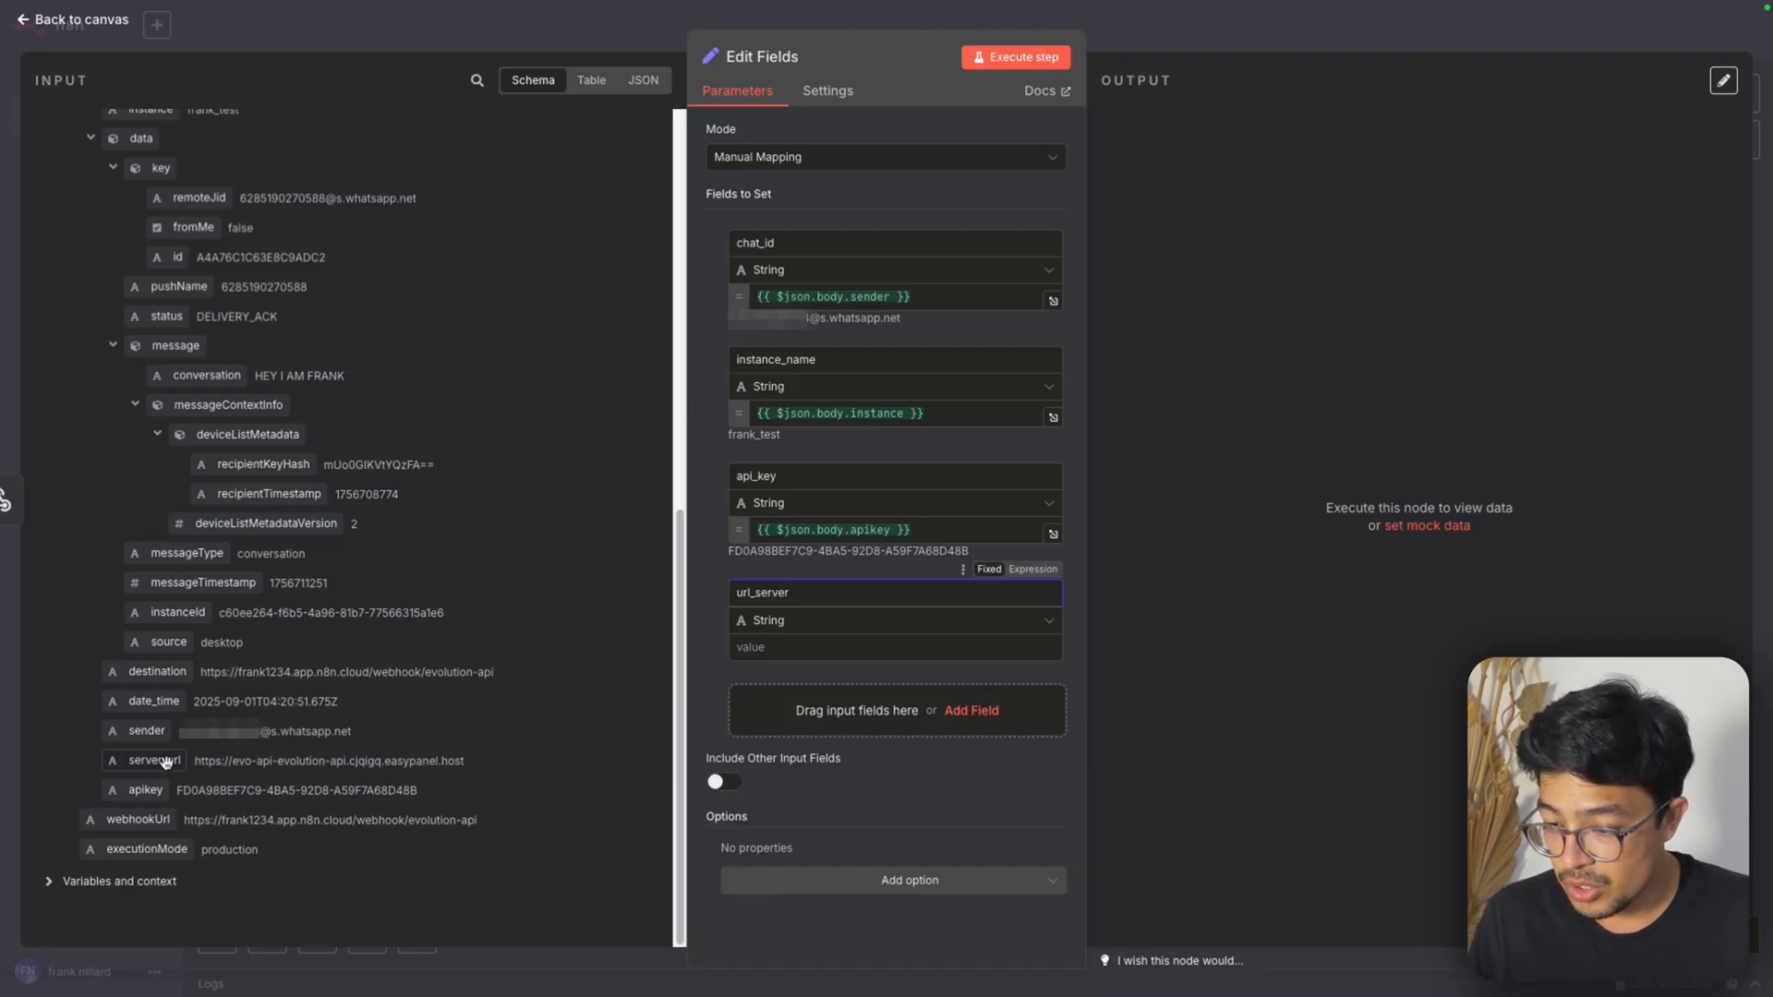
pyautogui.moveTo(159, 761); pyautogui.dragTo(721, 701)
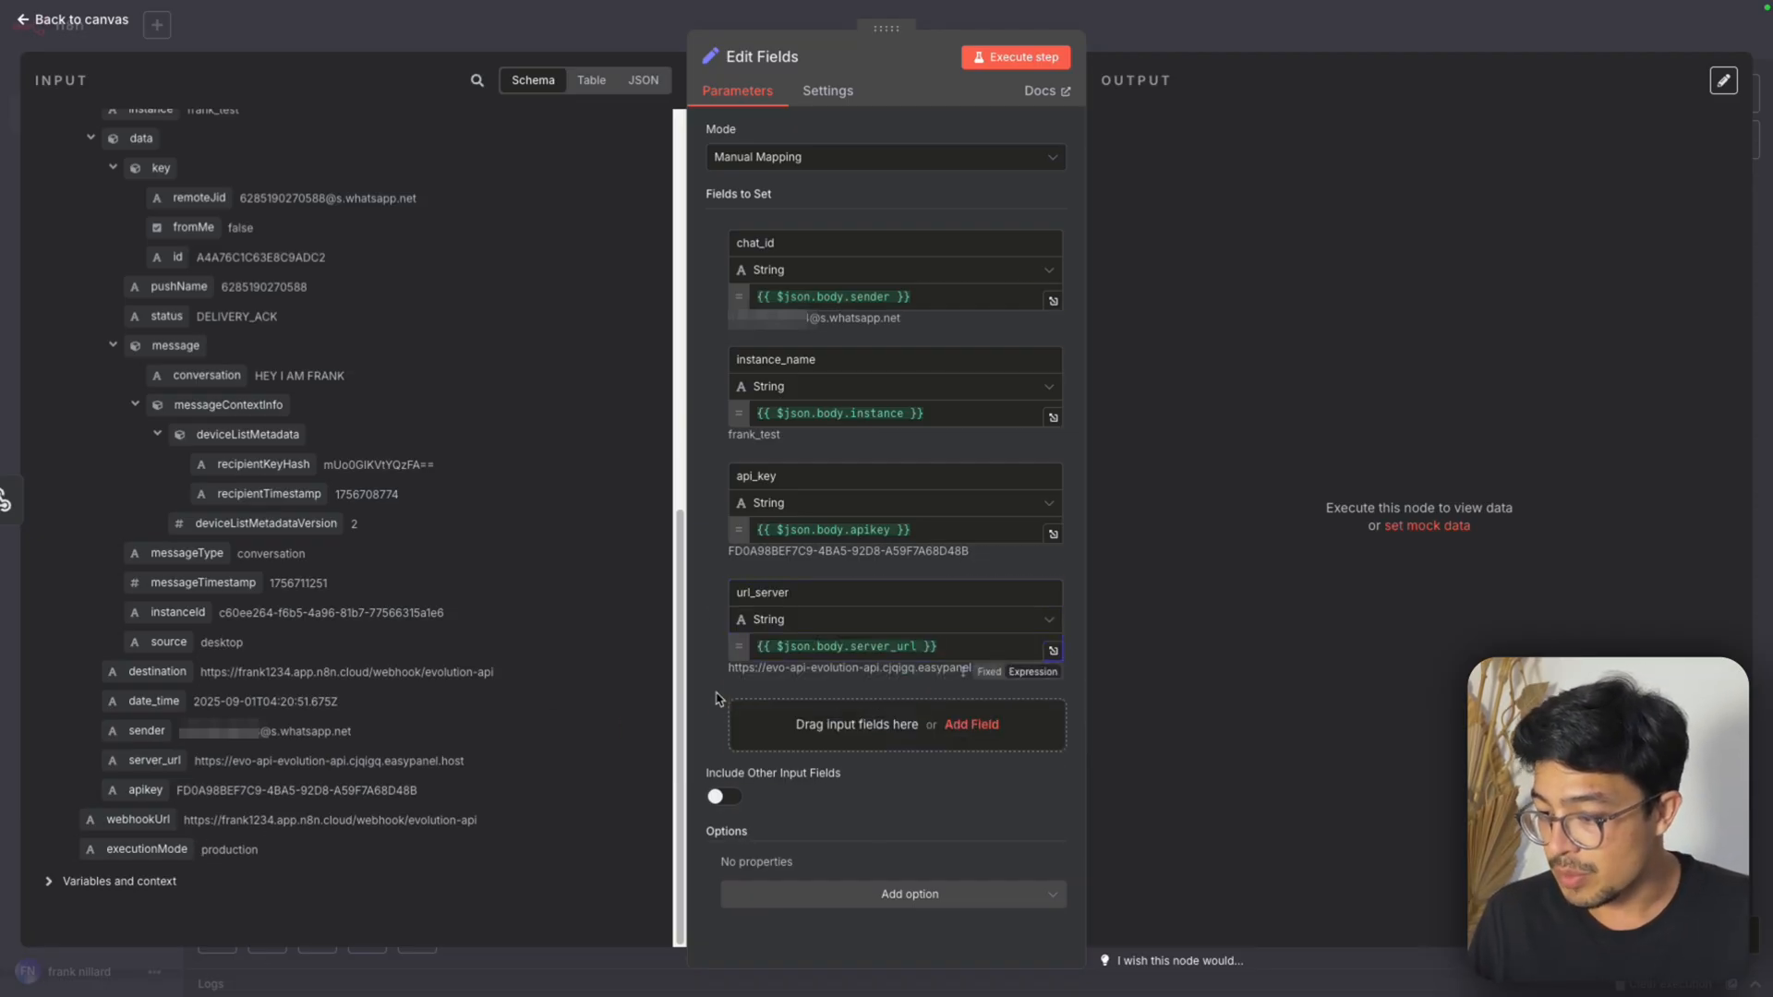
pyautogui.click(1016, 56)
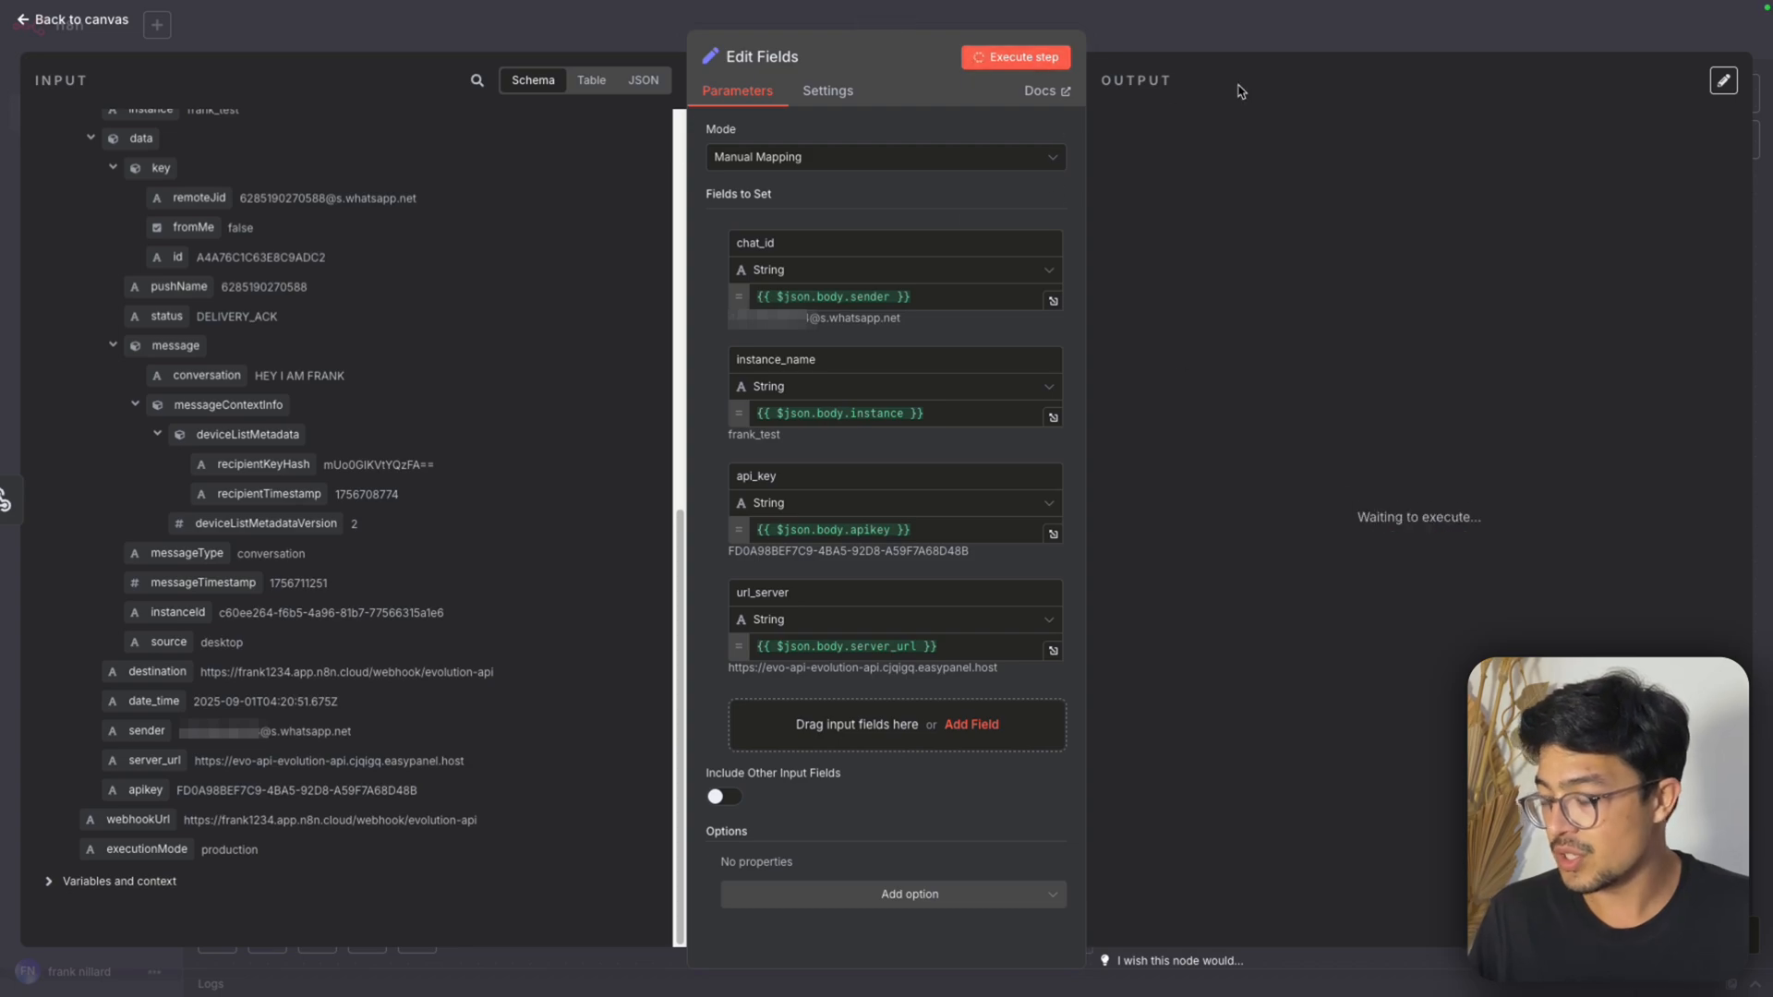
pyautogui.click(1300, 50)
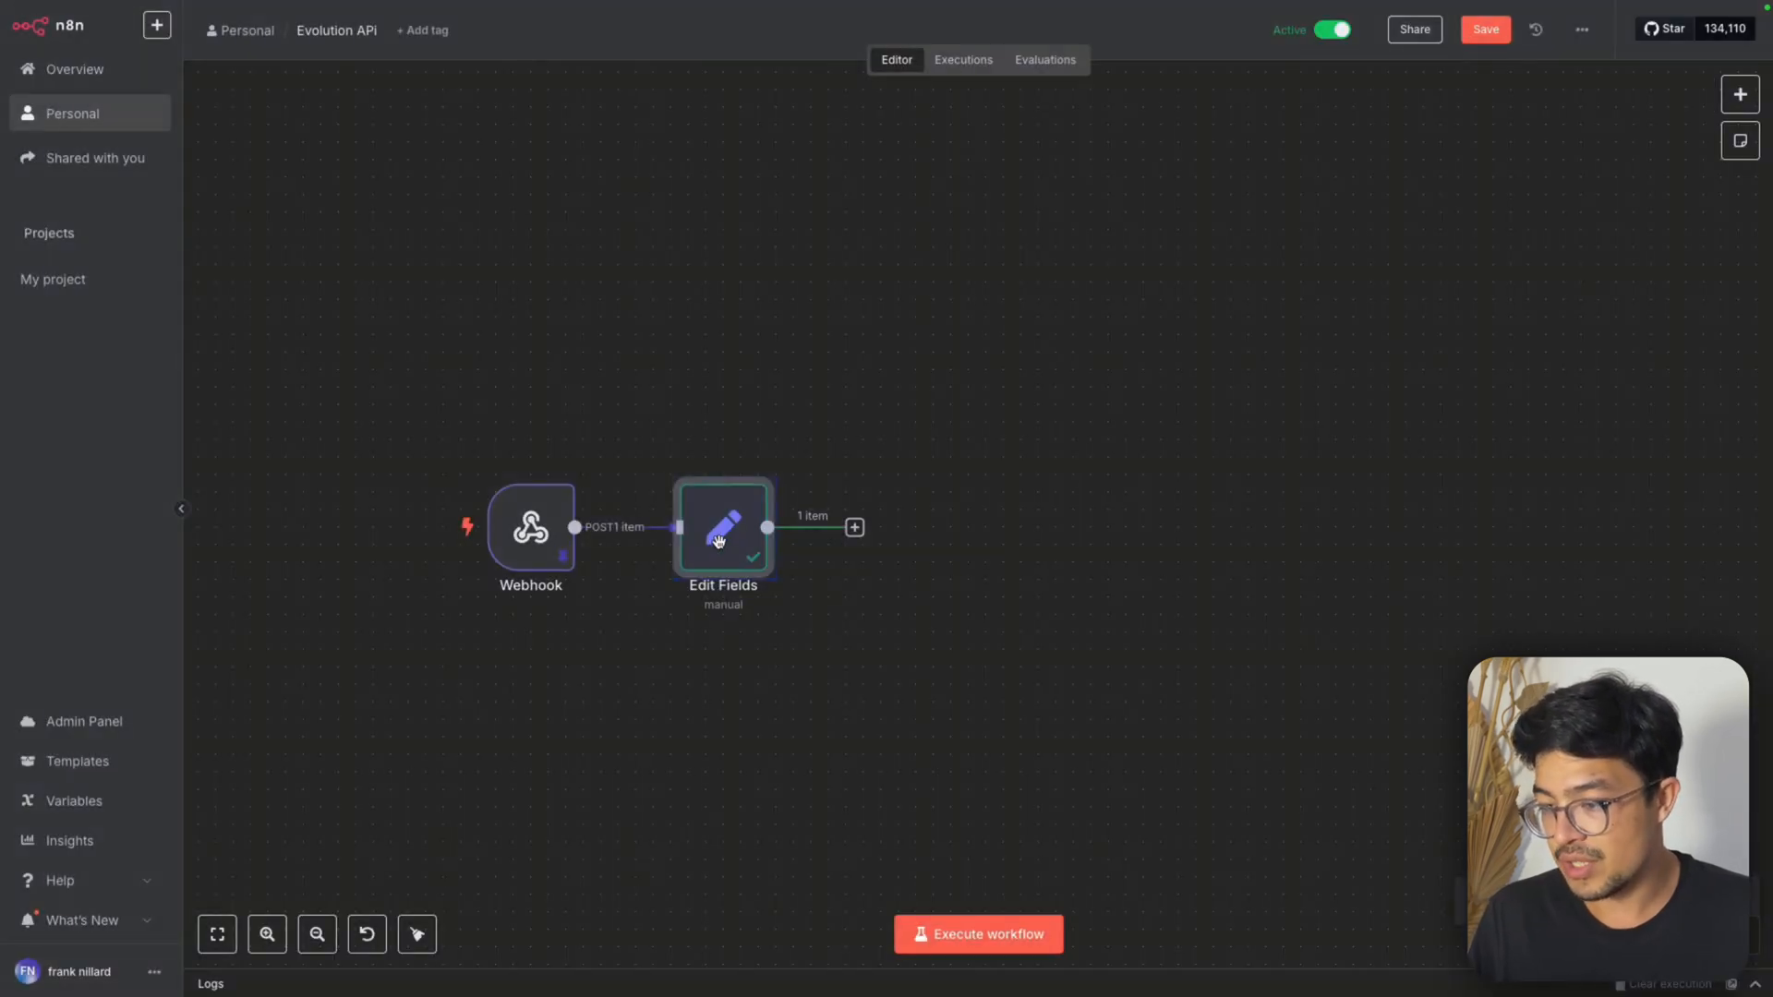
pyautogui.moveTo(719, 542); pyautogui.dragTo(703, 547)
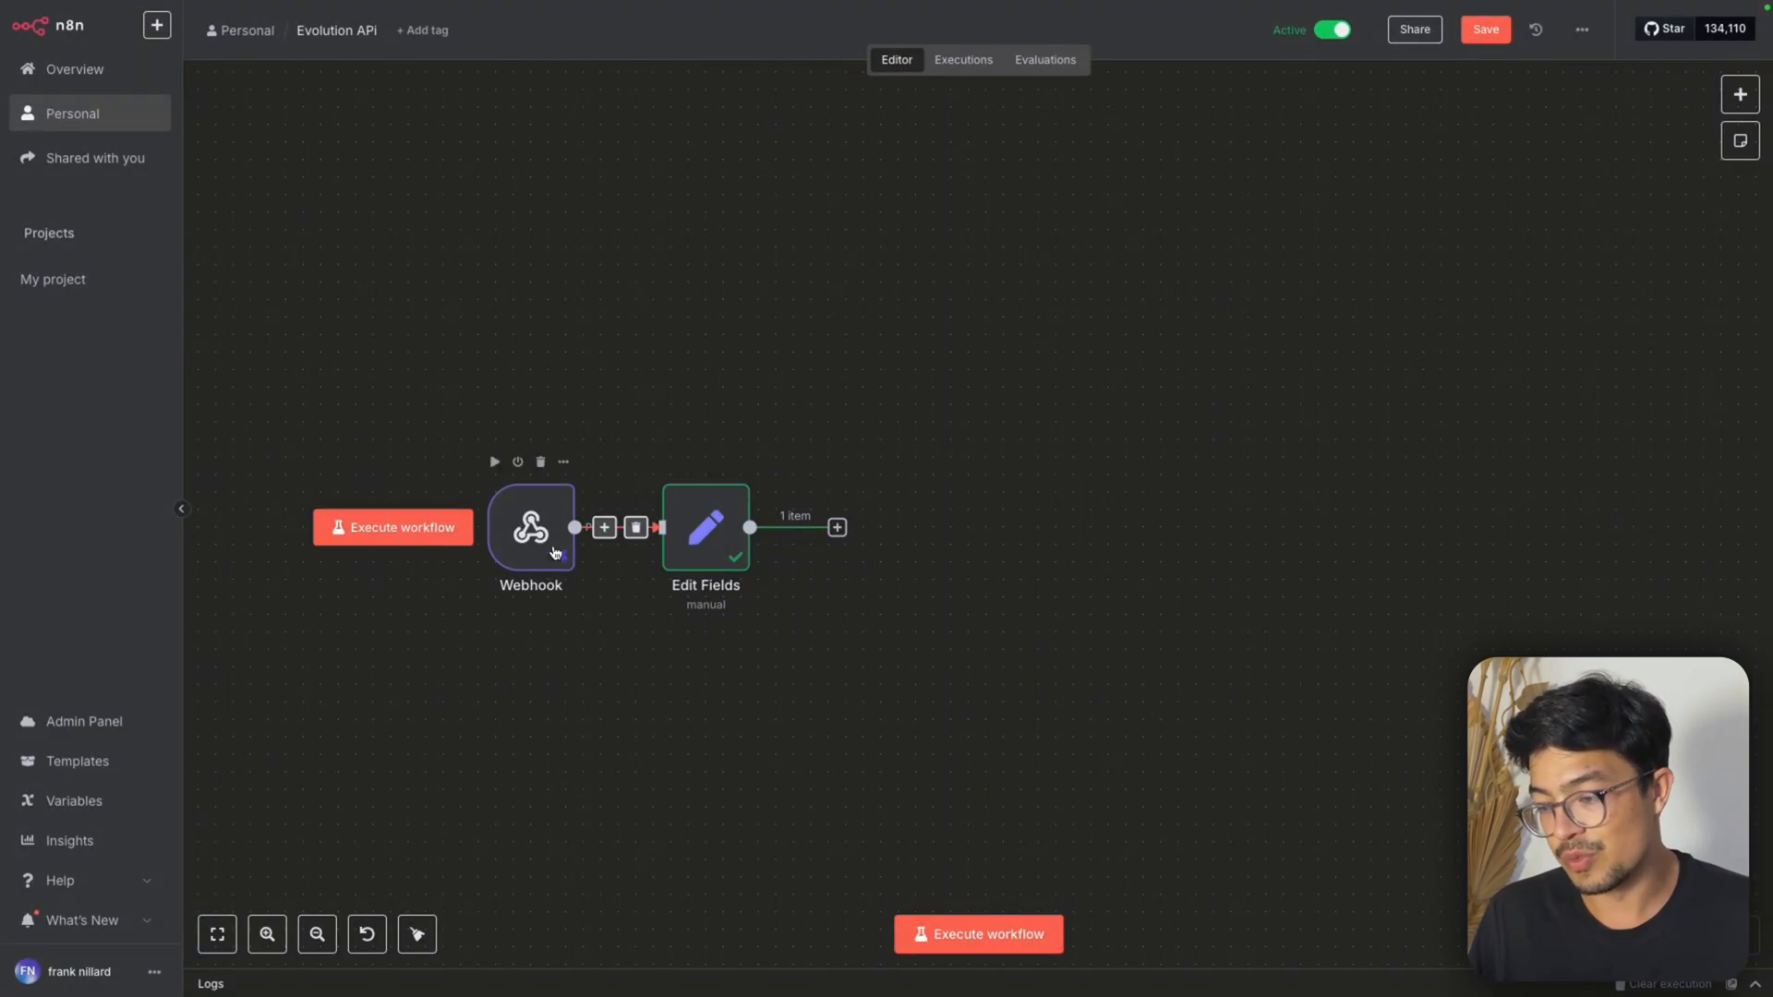
pyautogui.scroll(2, 693, 634)
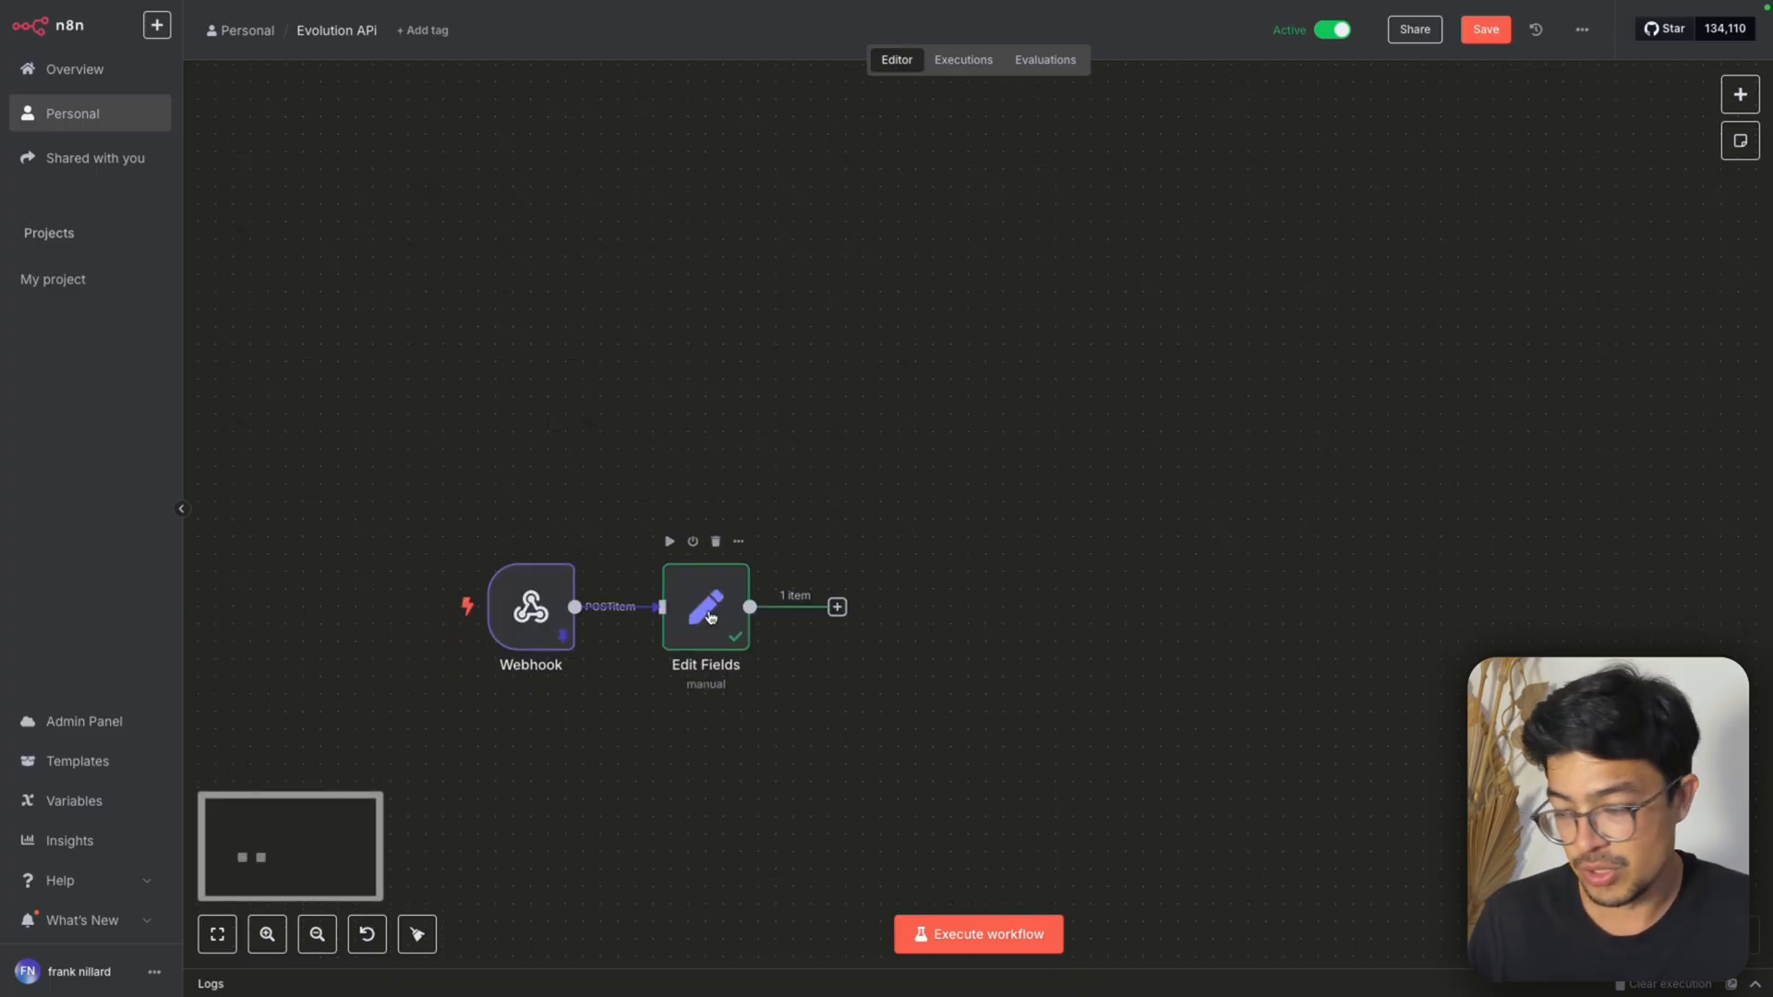
pyautogui.moveTo(710, 617)
pyautogui.mouseDown()
pyautogui.moveTo(780, 617)
pyautogui.moveTo(728, 617)
pyautogui.mouseUp()
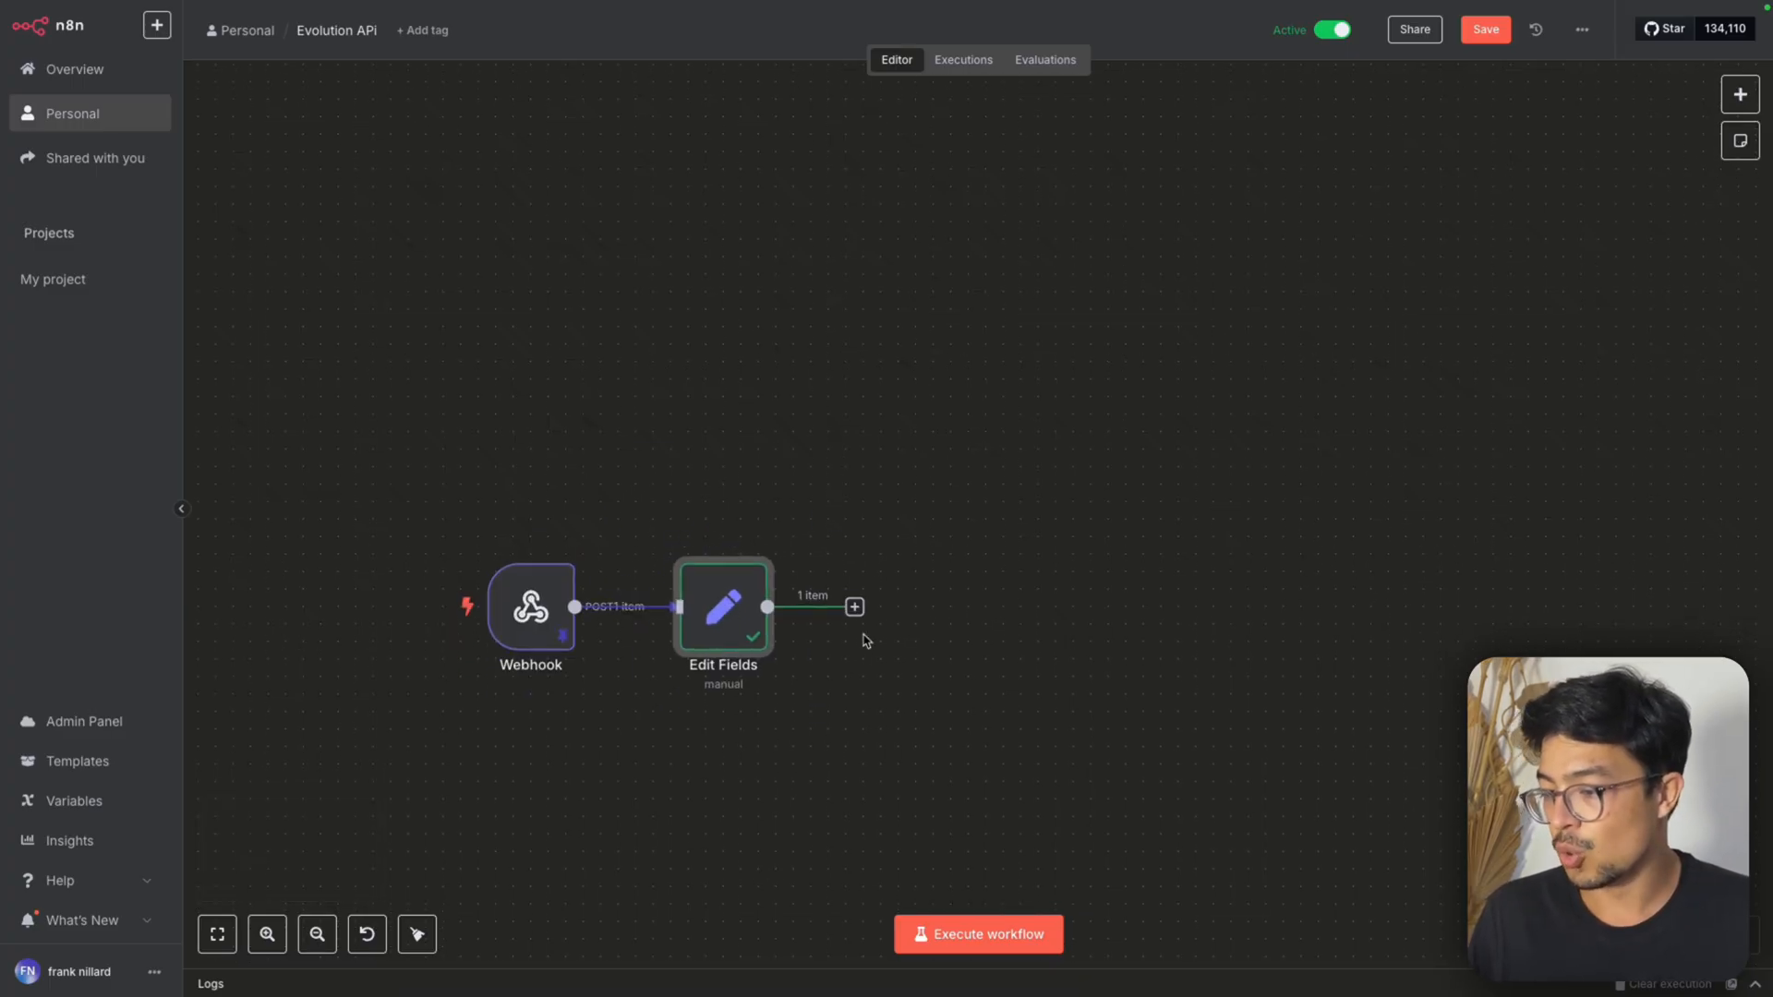
# Add an AI Agent node after Edit Fields and set its user message prompt source to Define below
pyautogui.click(854, 606)
pyautogui.write('aigent')
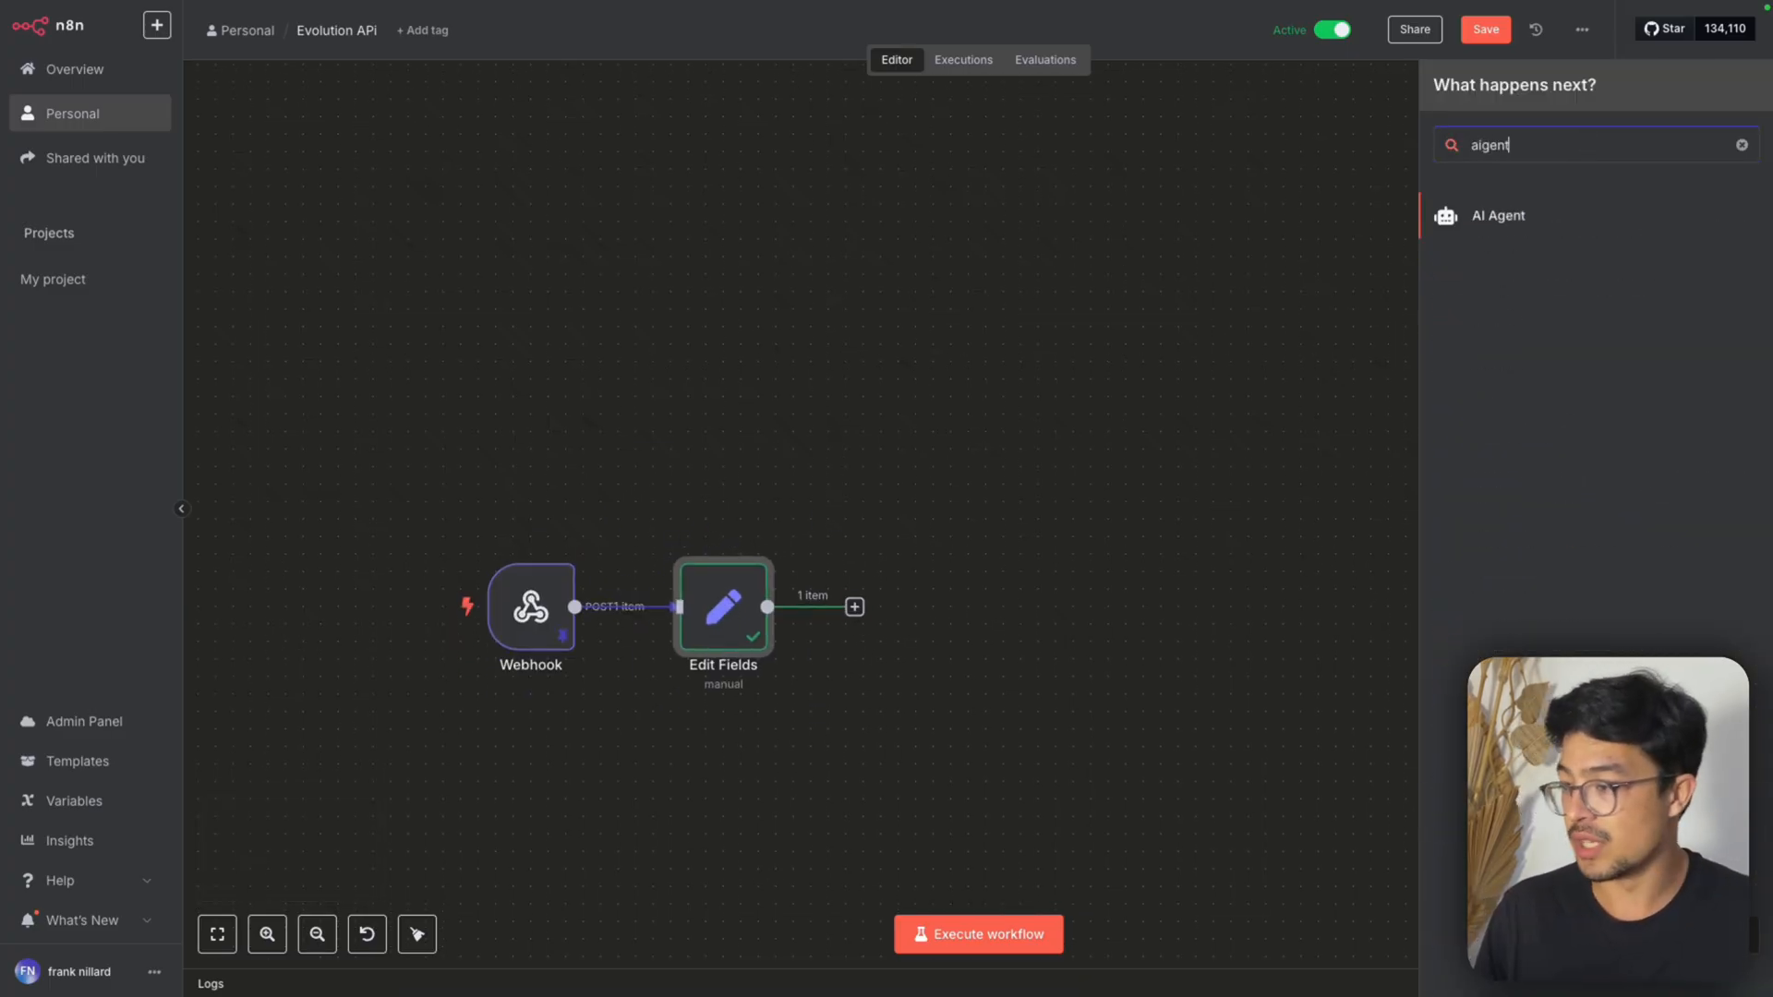
pyautogui.click(1634, 232)
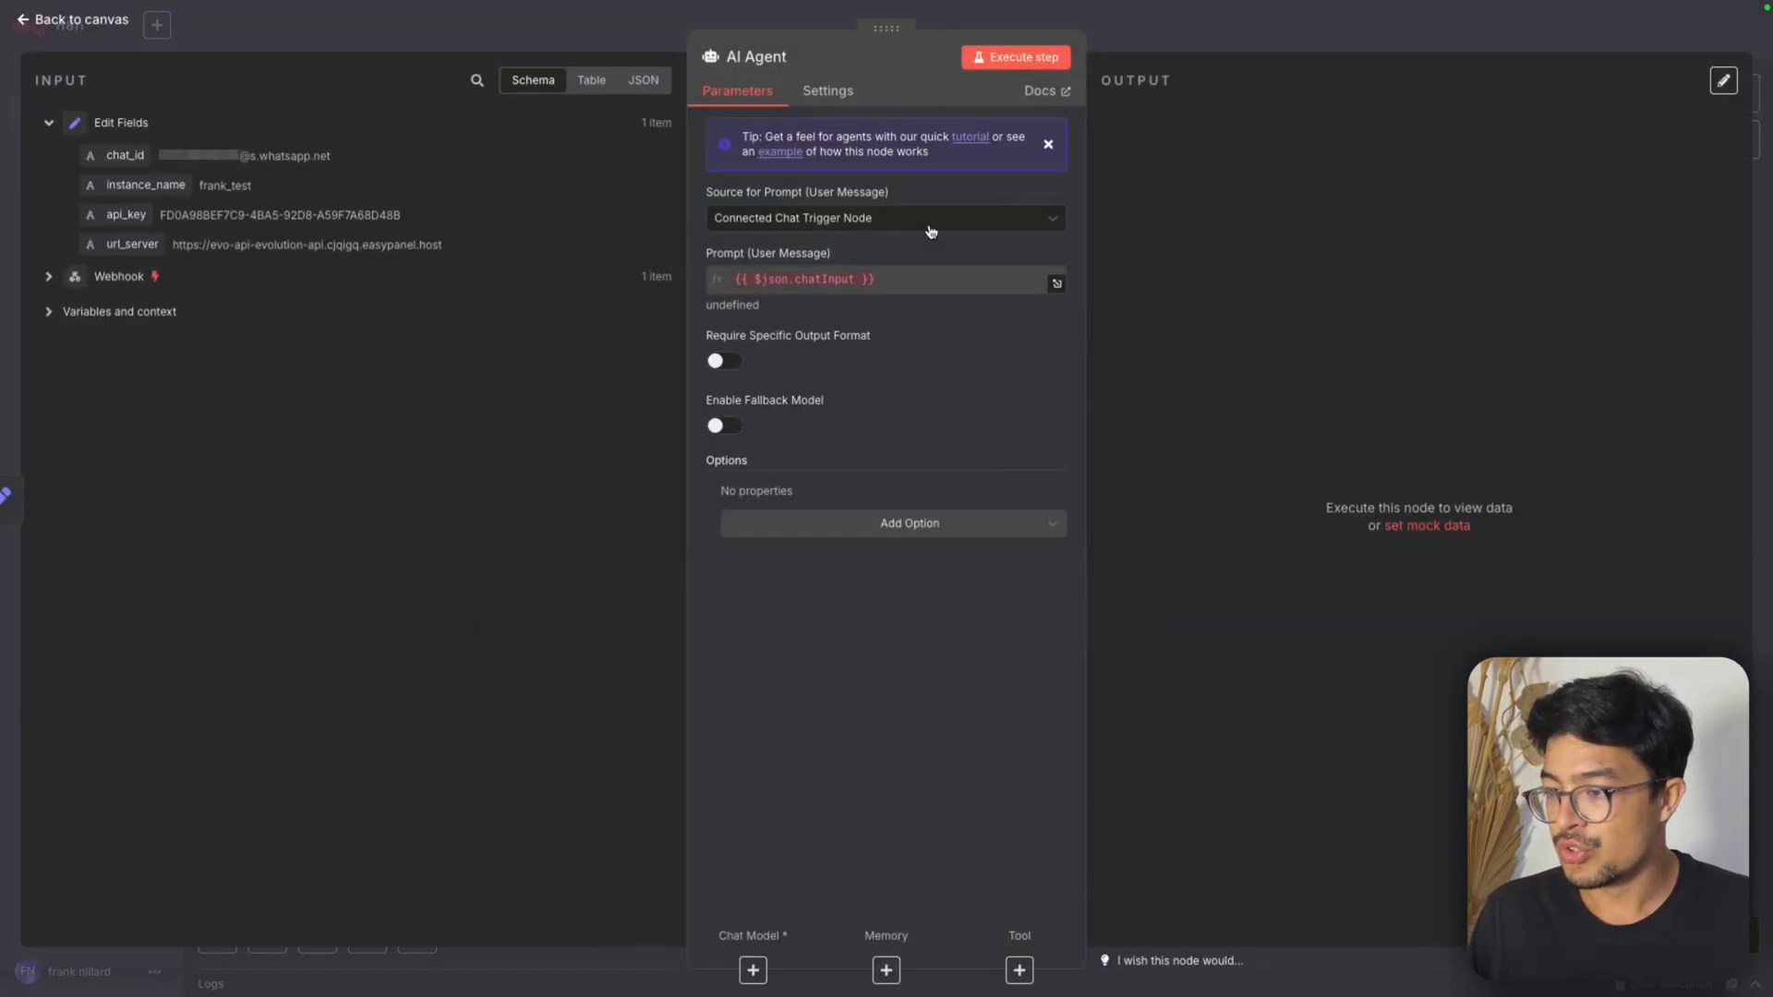
pyautogui.click(879, 226)
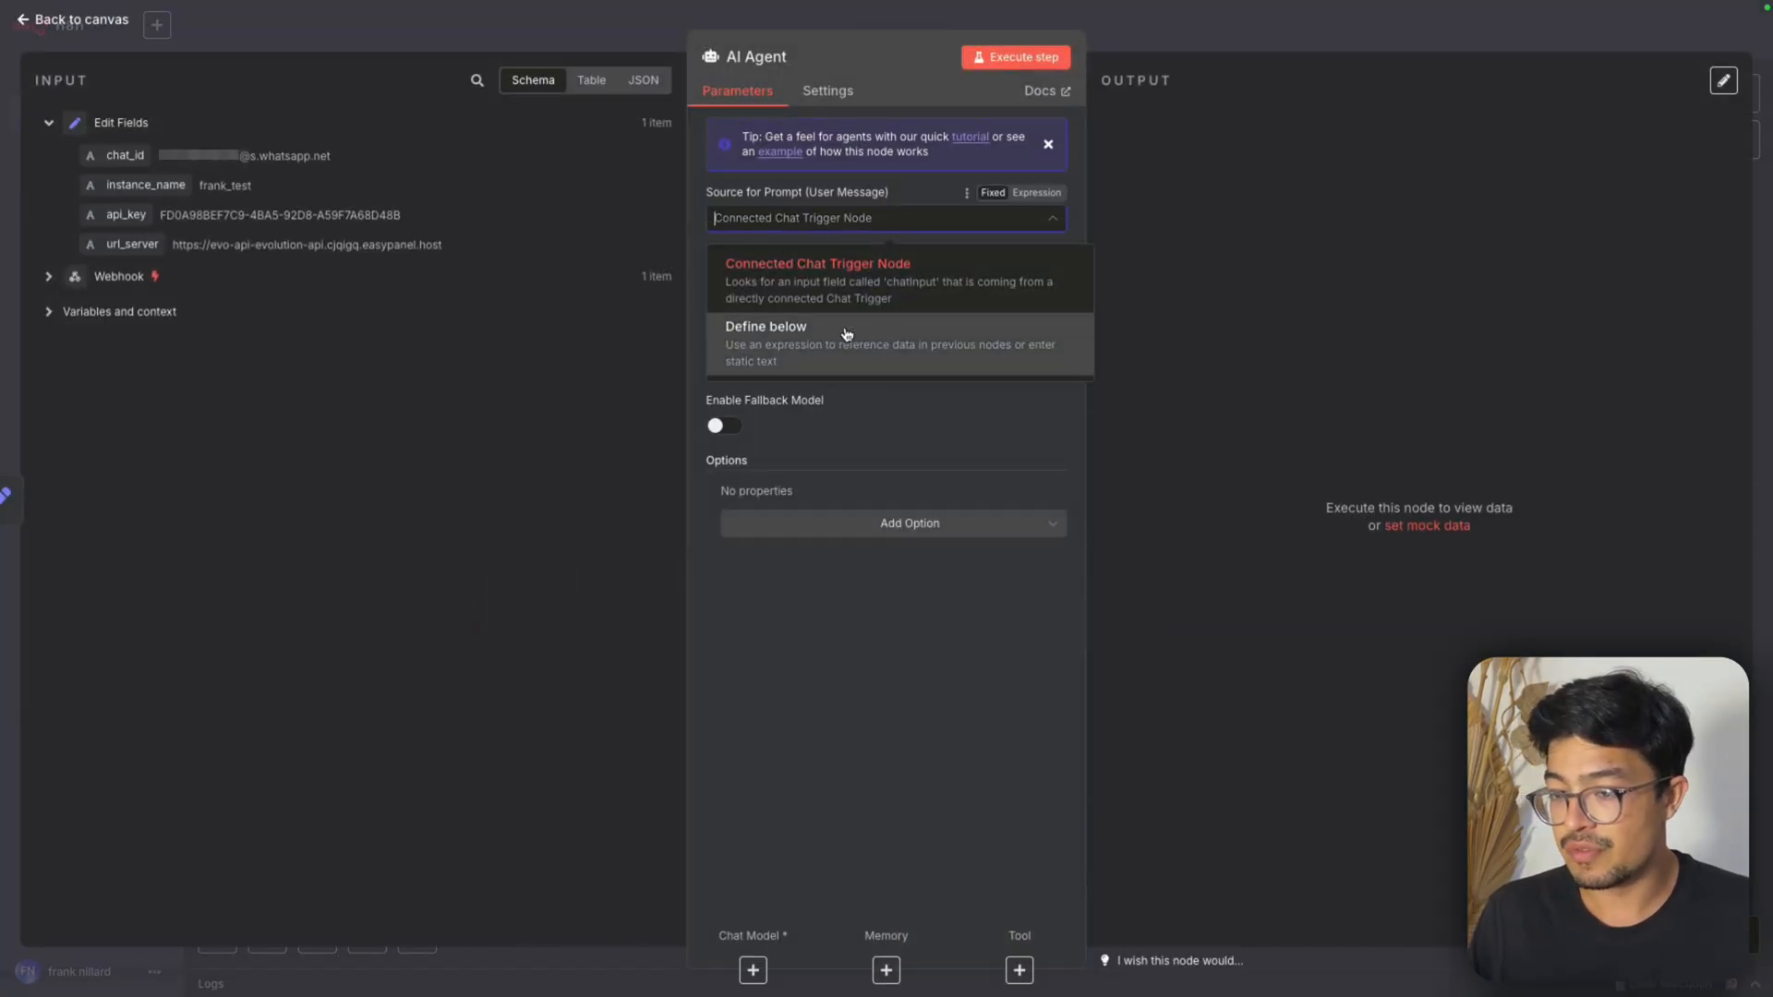
pyautogui.click(846, 334)
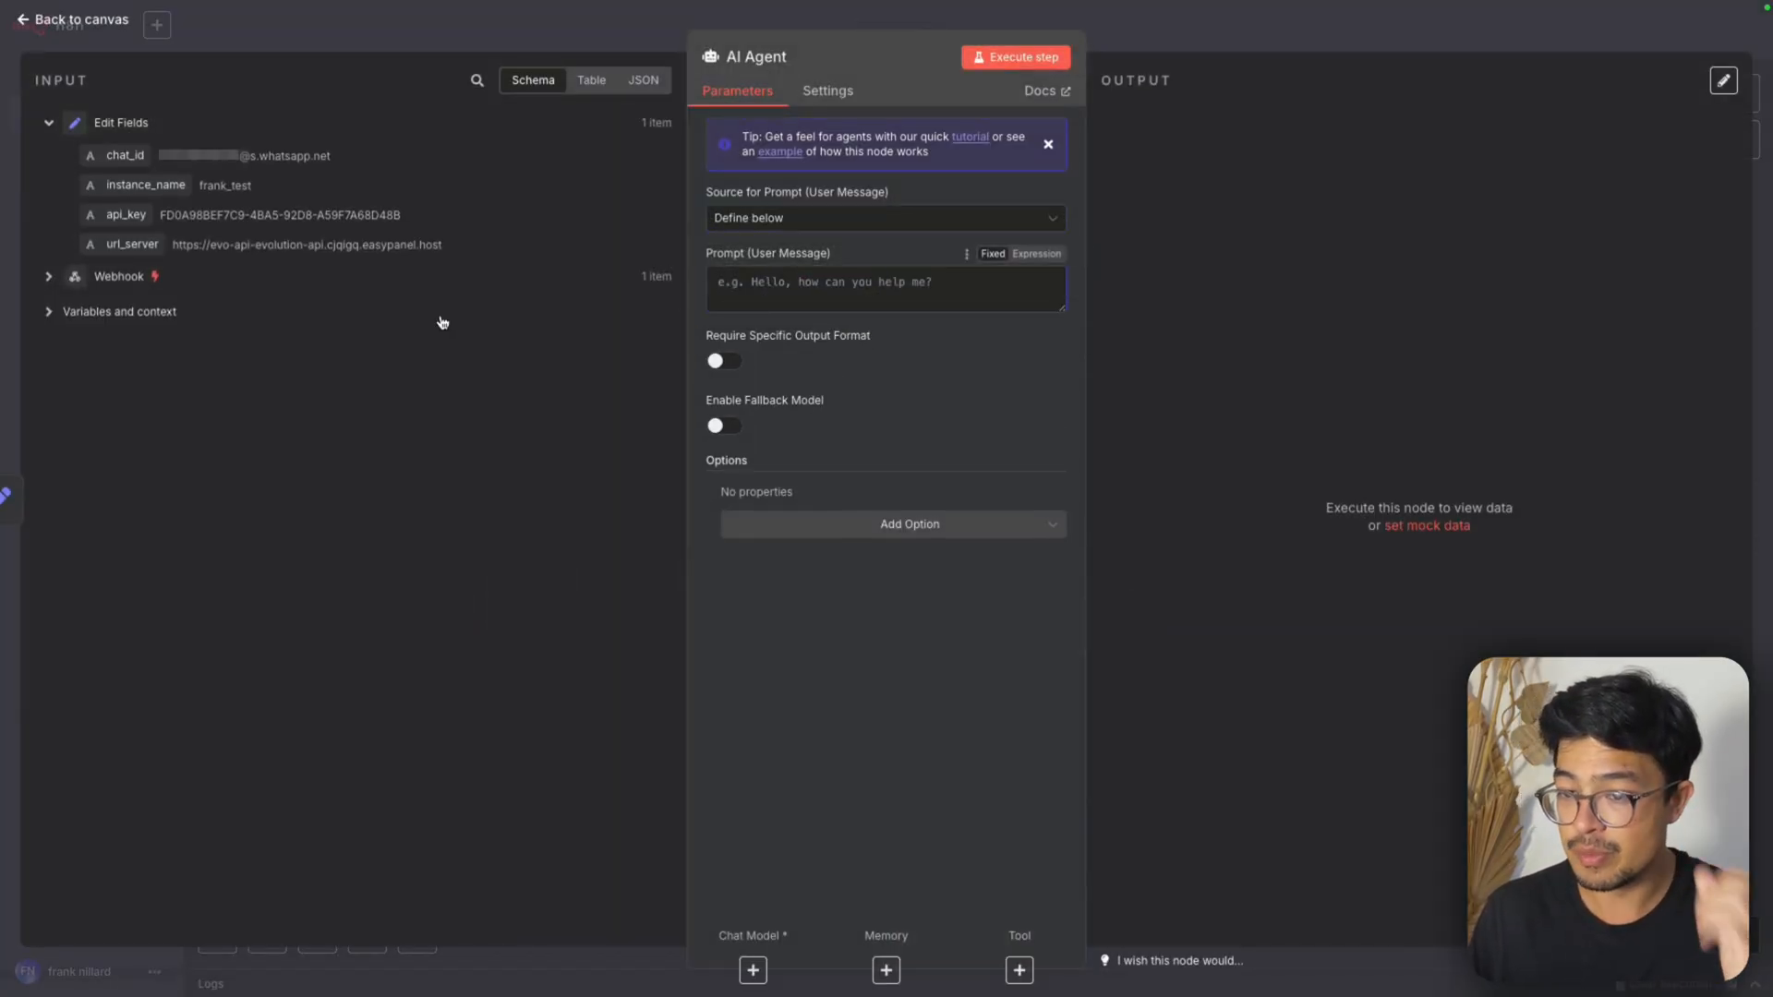
pyautogui.click(1175, 42)
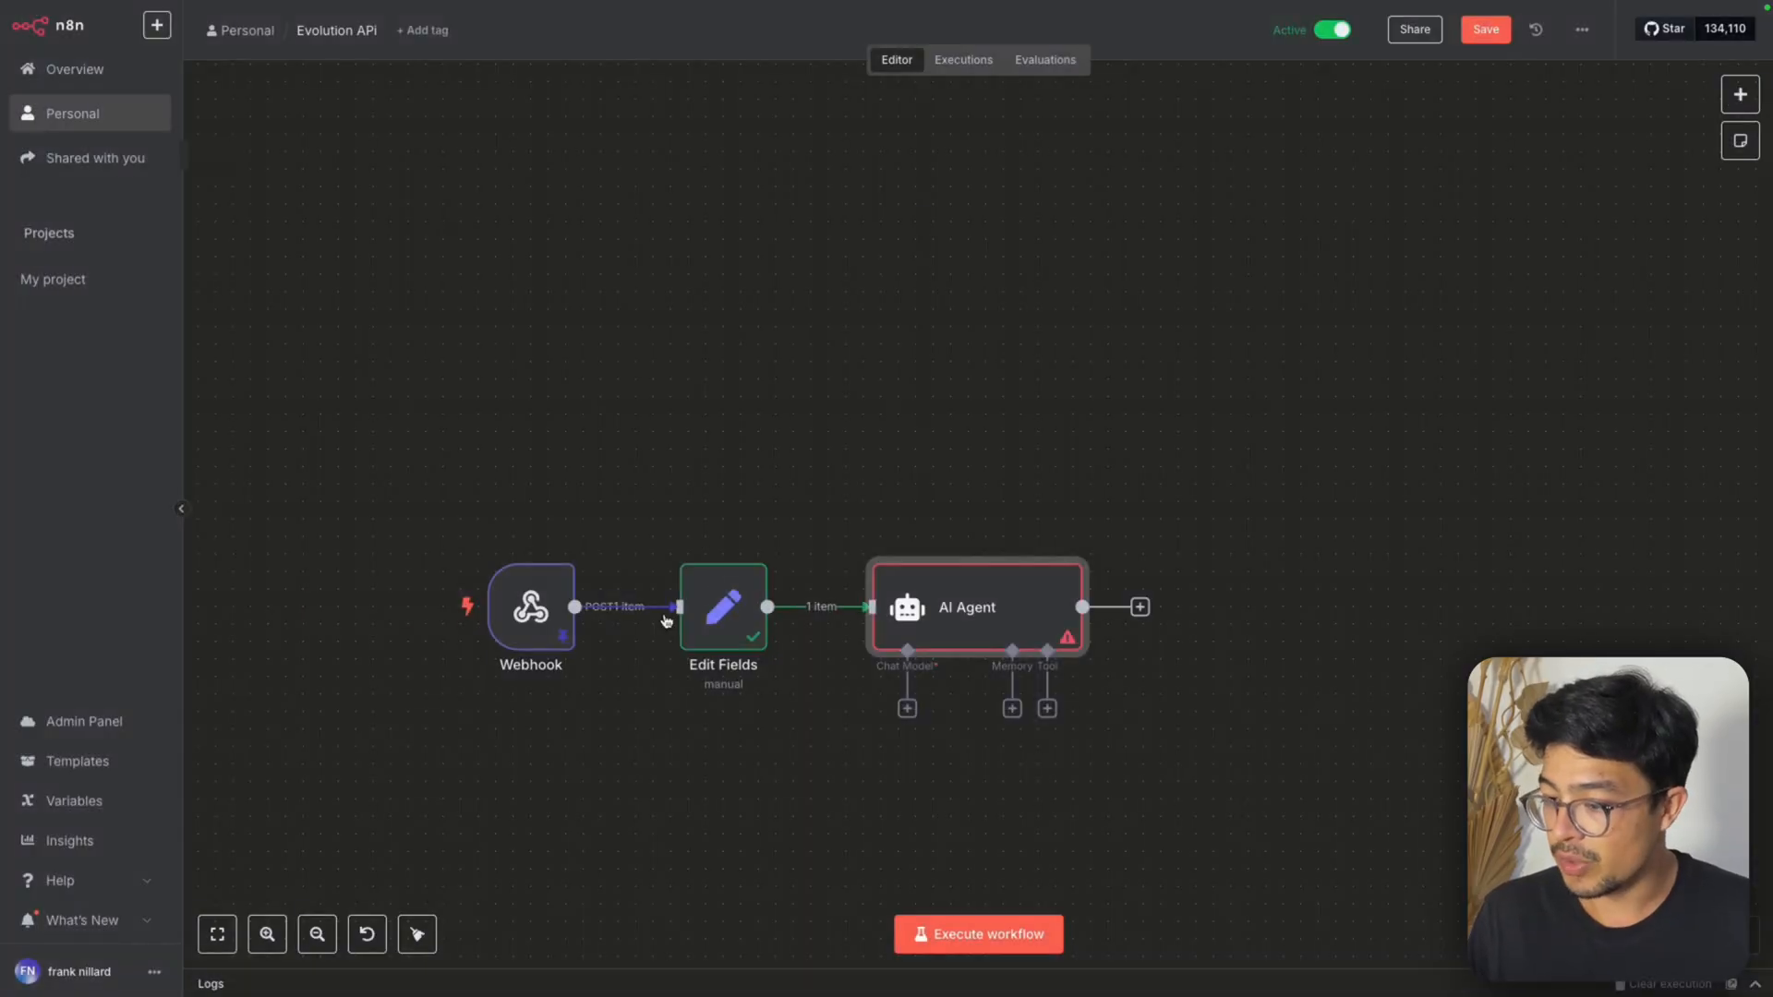
# Reopen the Edit Fields node and add a fifth string field named user_message
pyautogui.doubleClick(530, 606)
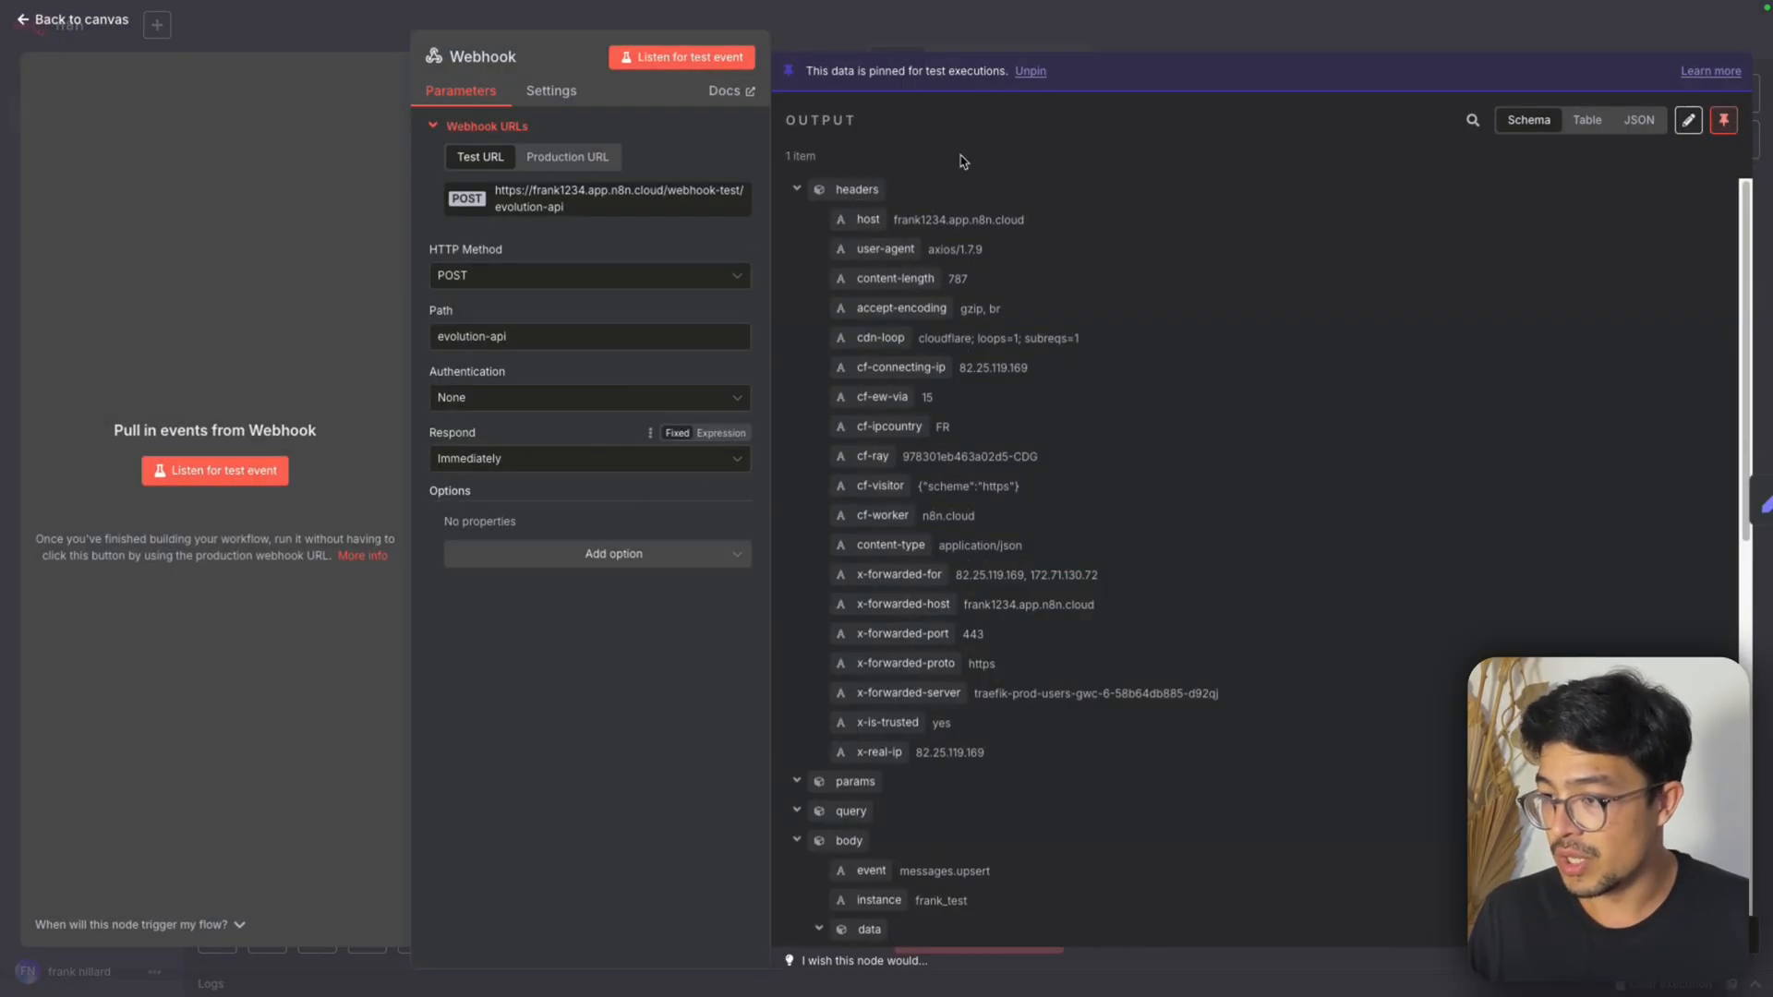
pyautogui.click(1045, 44)
pyautogui.doubleClick(718, 602)
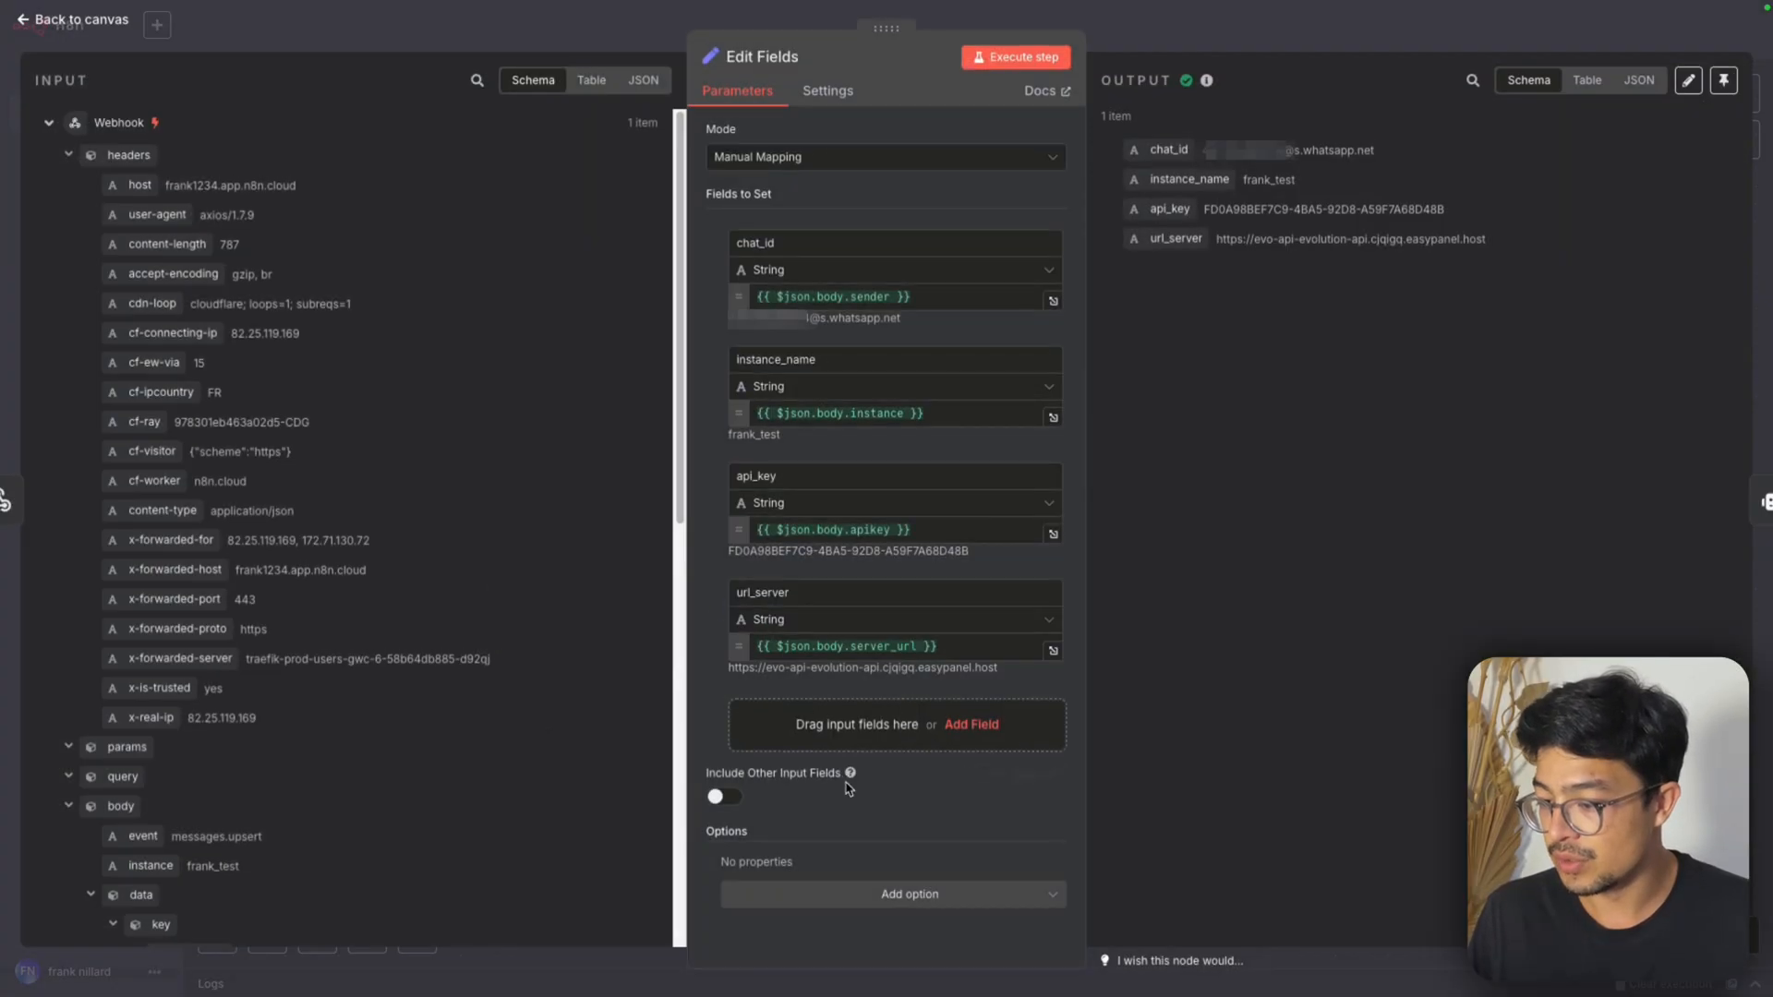
pyautogui.click(971, 724)
pyautogui.write('user_')
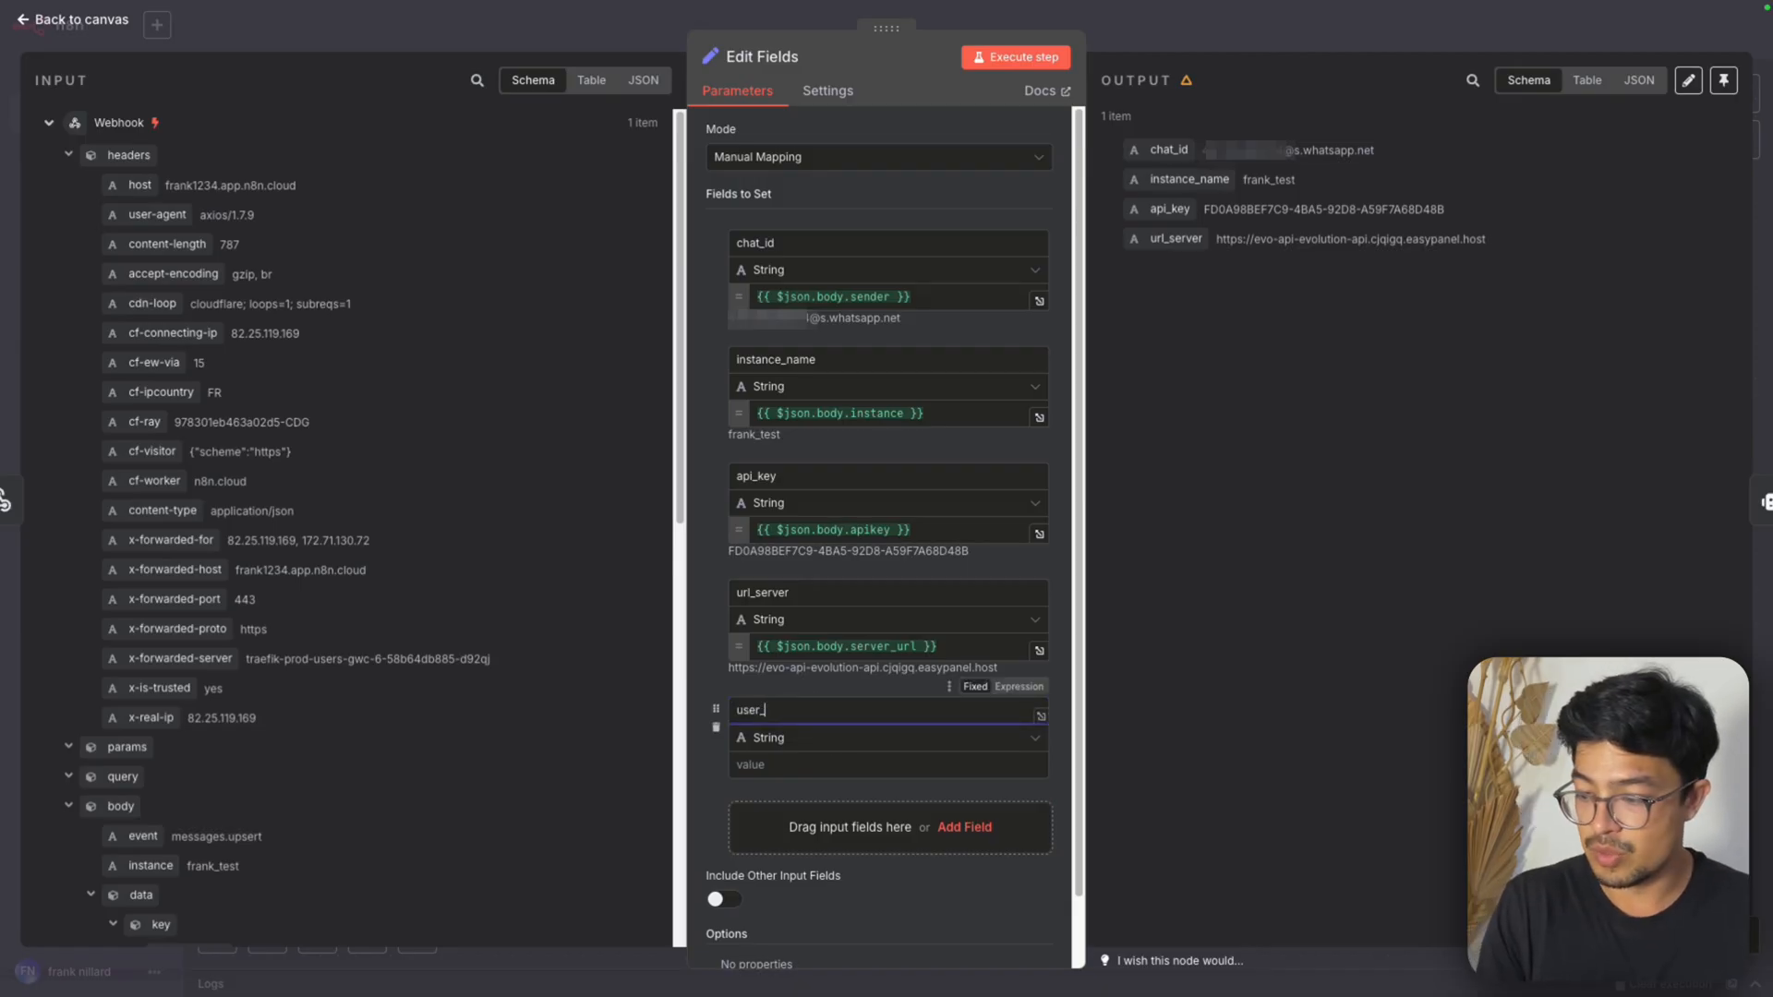
pyautogui.write('message')
pyautogui.press('Tab')
# Map user_message to {{ $json.body.data.message.conversation }} and execute the Edit Fields step
pyautogui.scroll(-5, 217, 567)
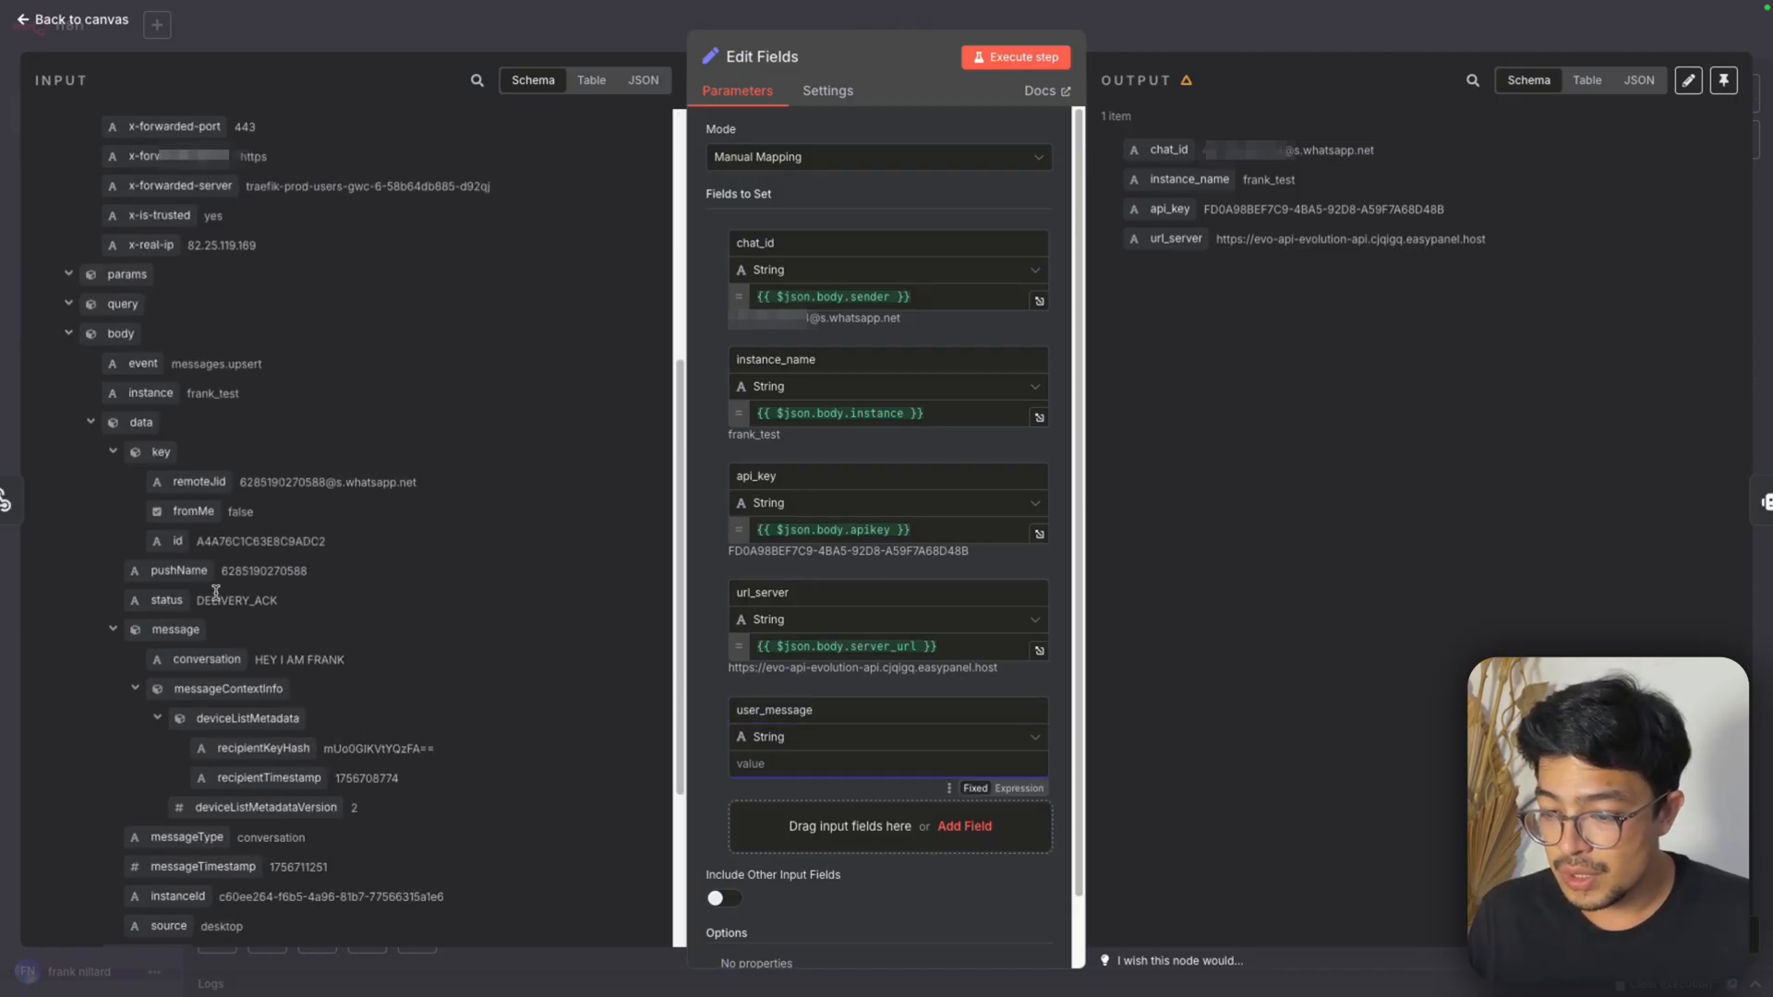
pyautogui.scroll(-3, 216, 600)
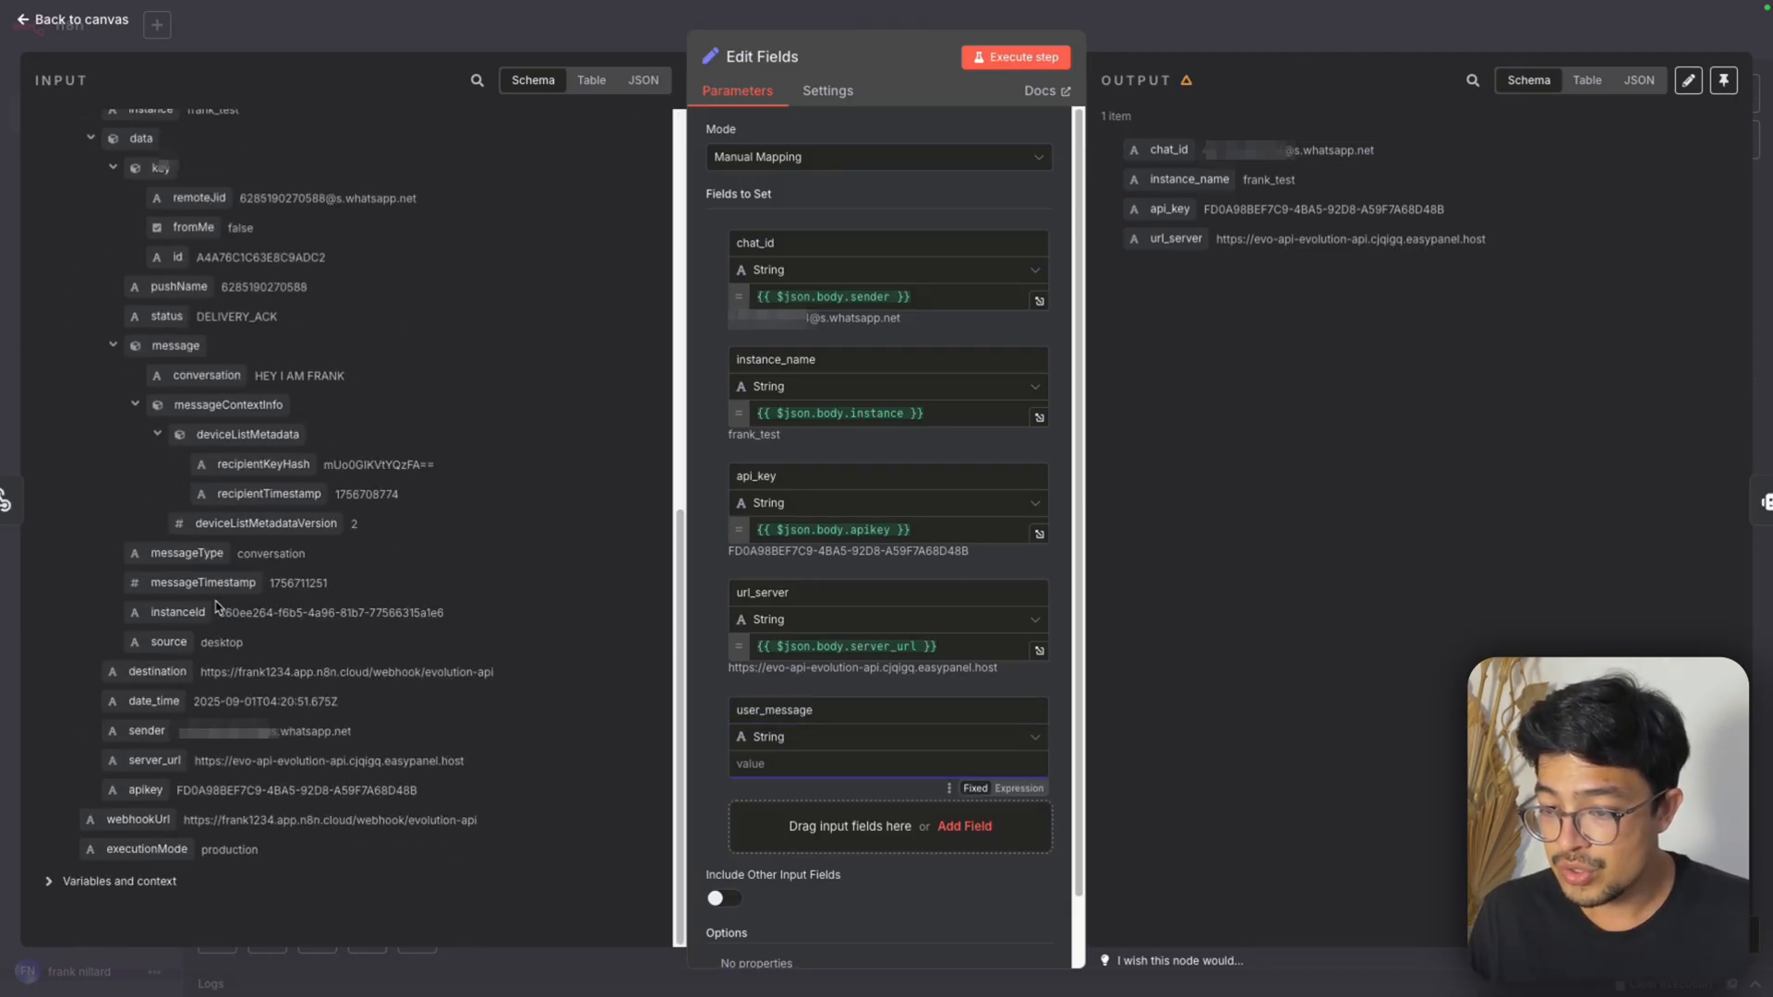
pyautogui.moveTo(206, 374); pyautogui.dragTo(771, 762)
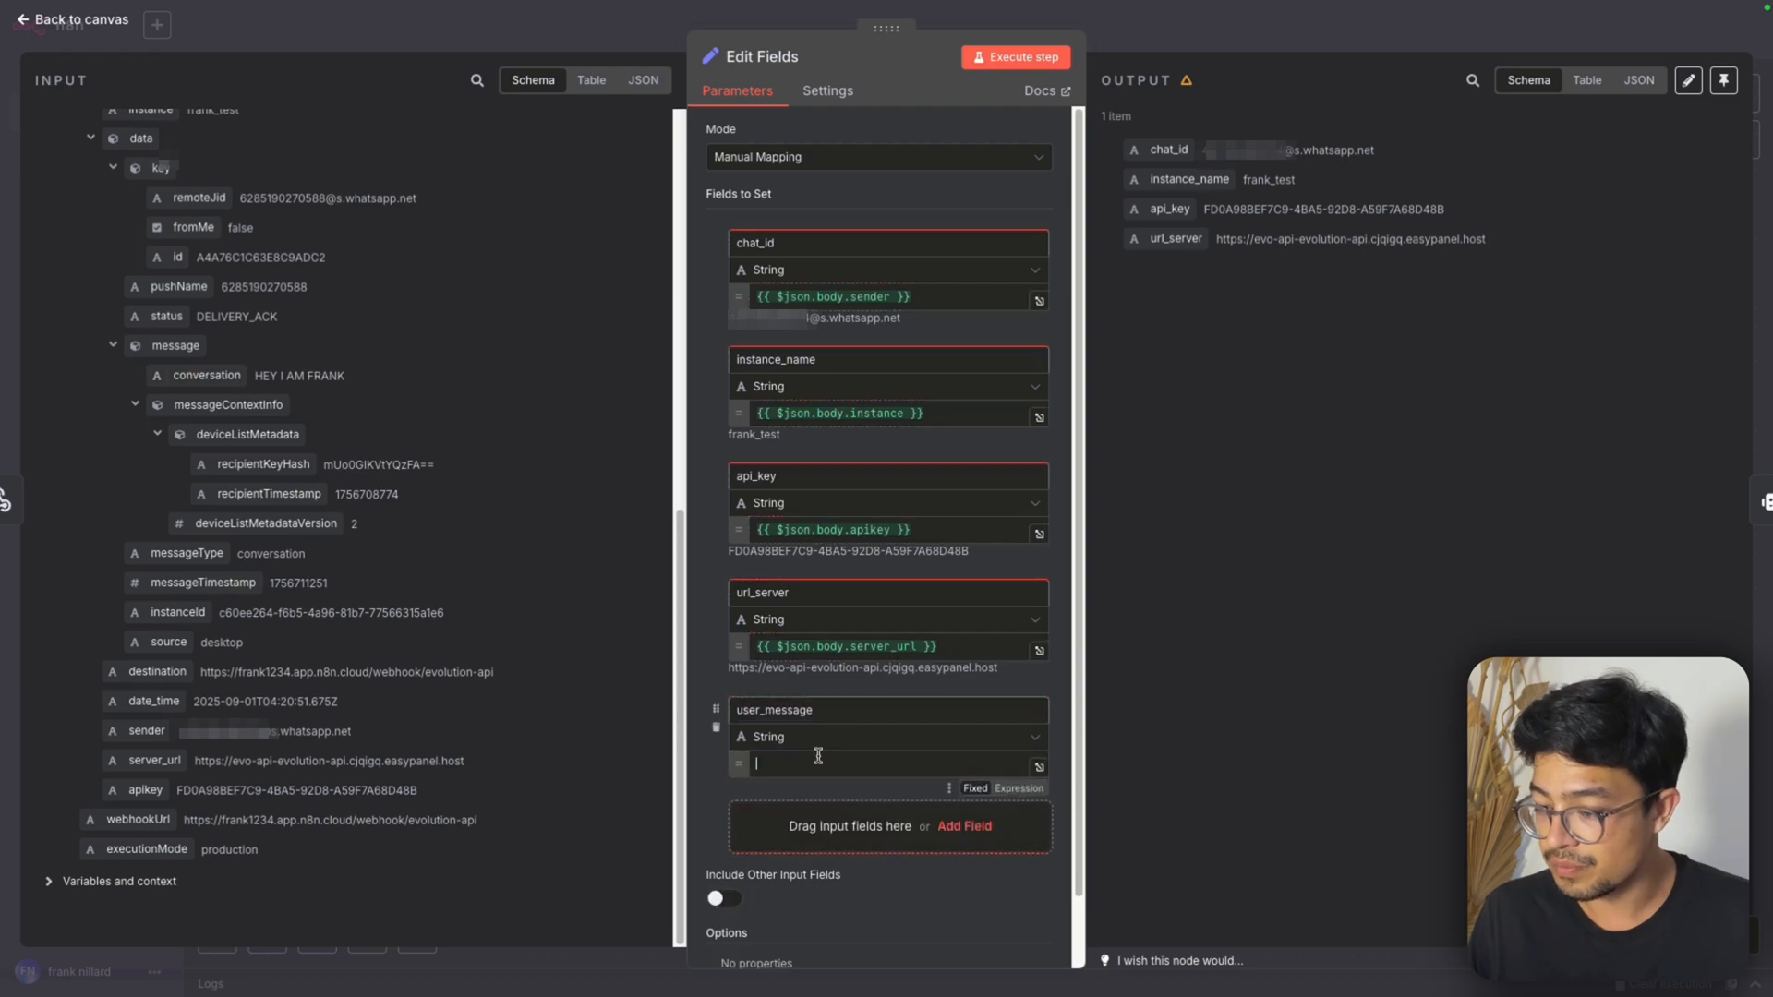
pyautogui.click(712, 758)
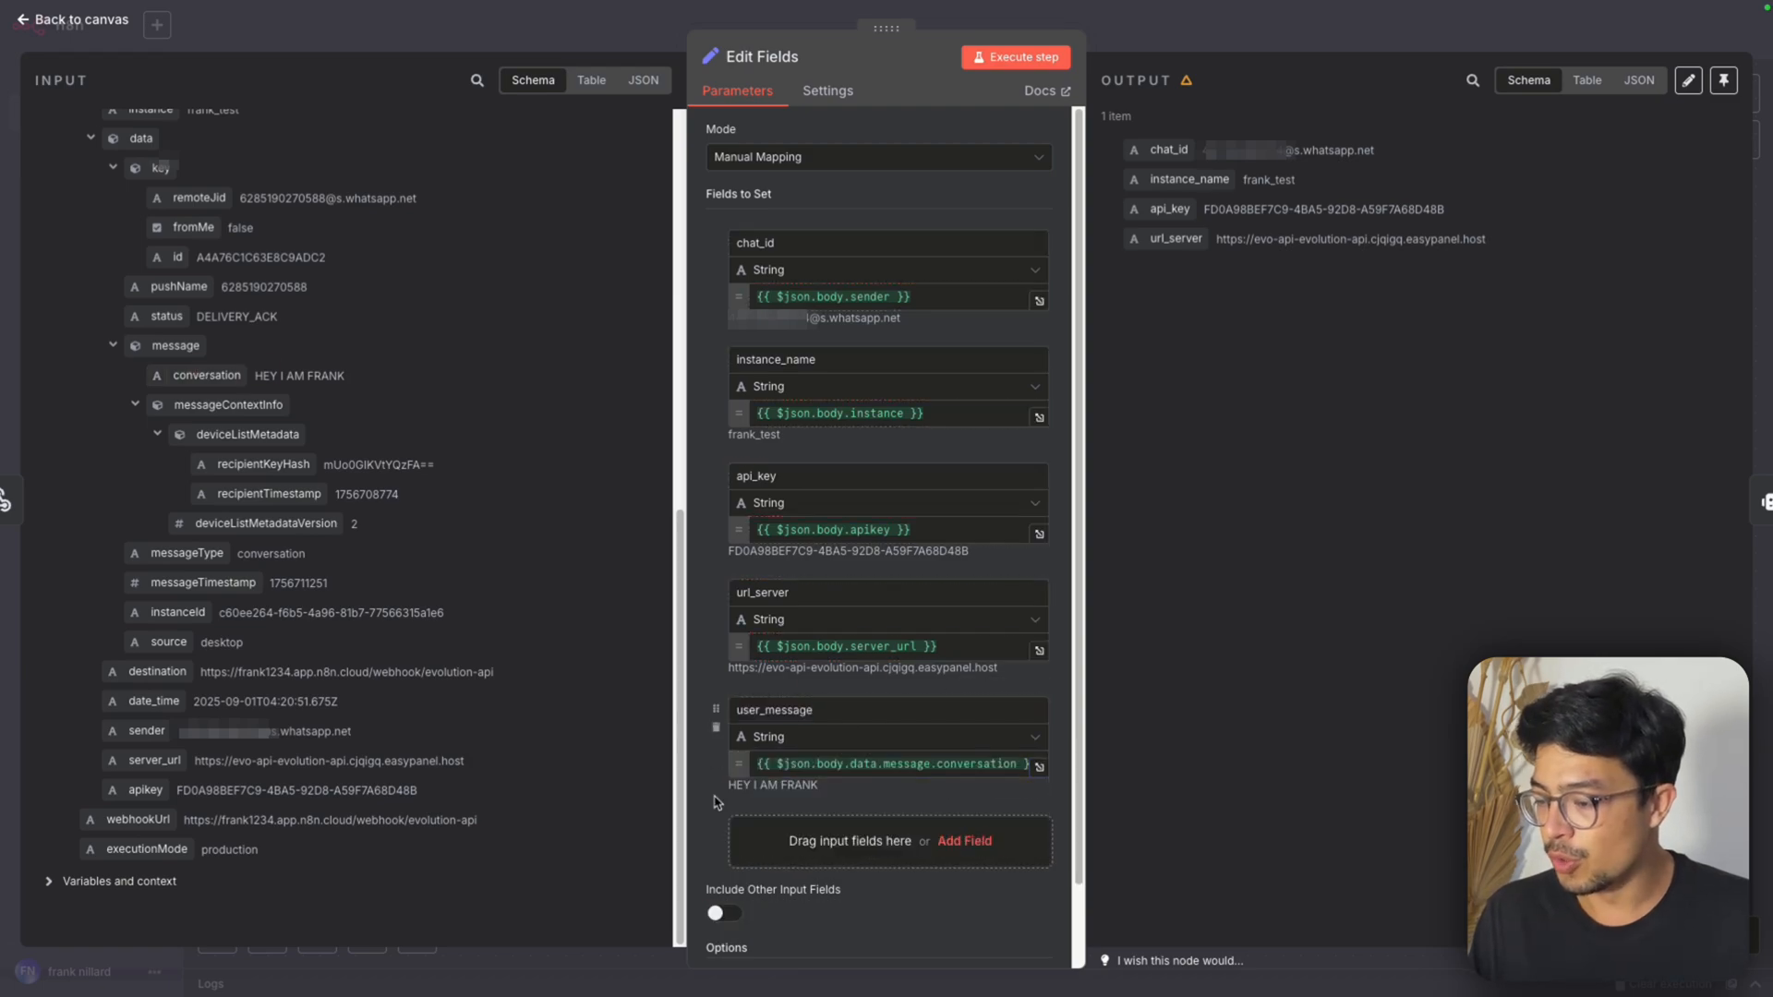
pyautogui.click(1043, 61)
pyautogui.click(1196, 47)
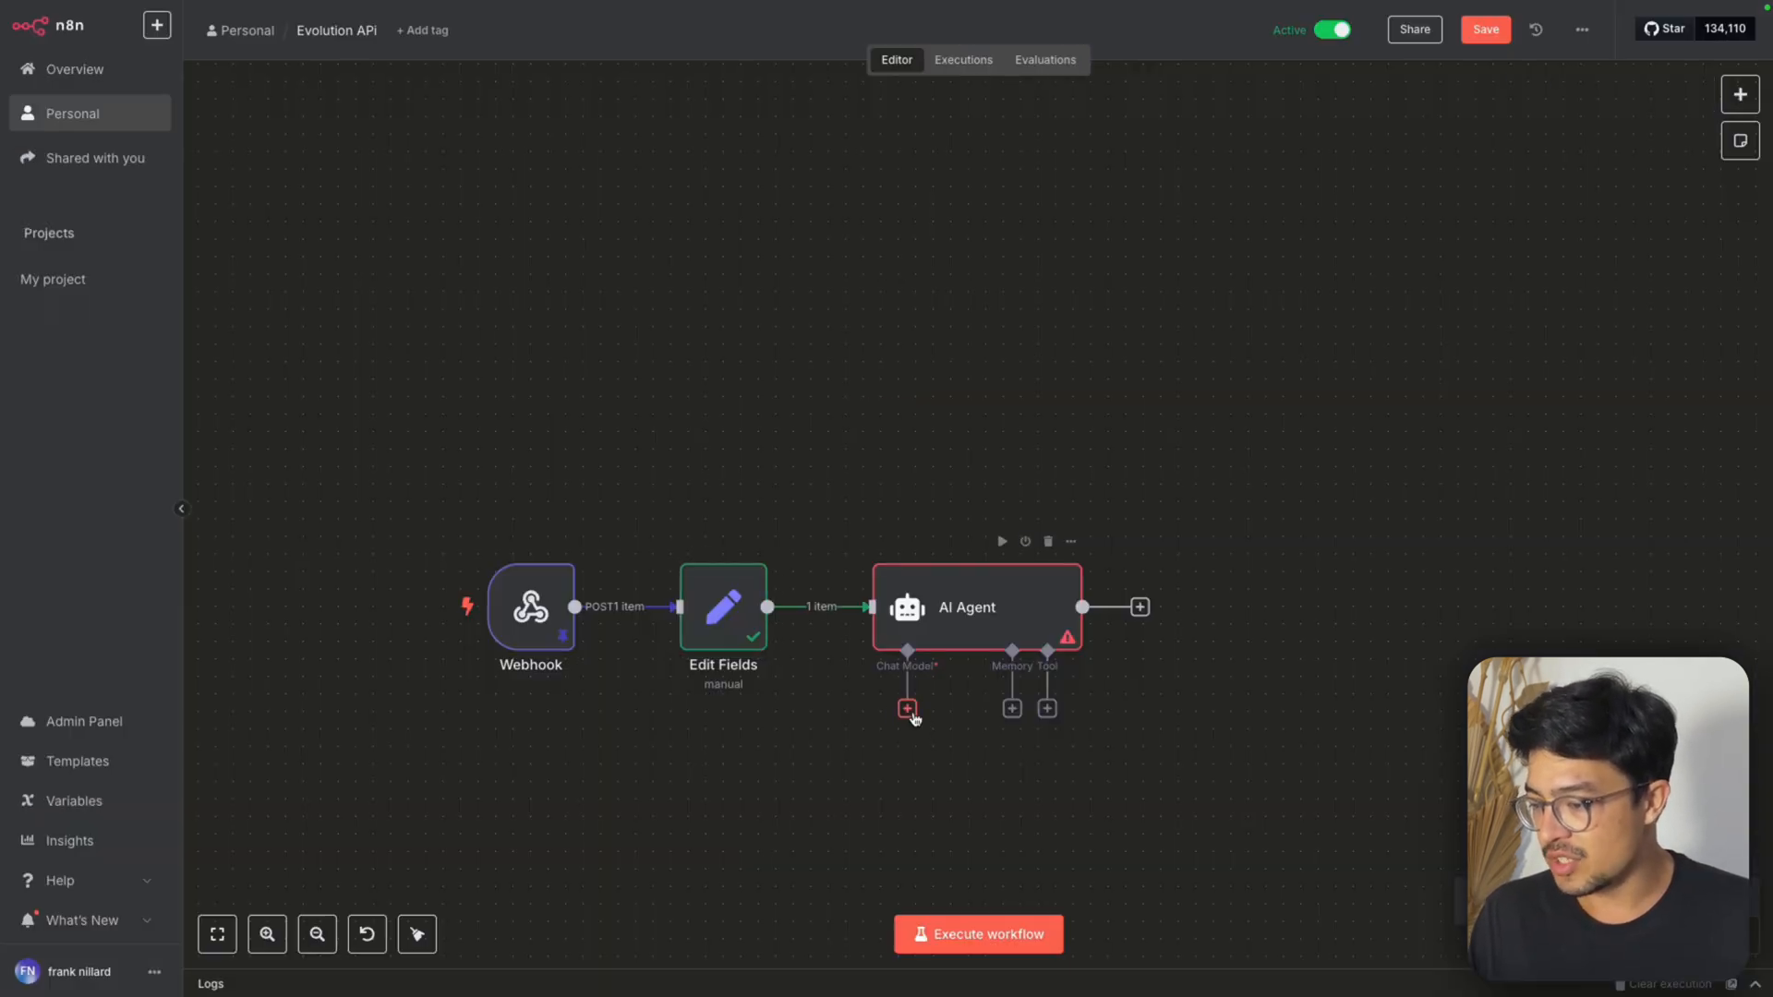
# Attach an OpenAI Chat Model to the AI Agent and choose the credential it connects with
pyautogui.click(910, 710)
pyautogui.write('ch')
pyautogui.press('BackSpace')
pyautogui.press('BackSpace')
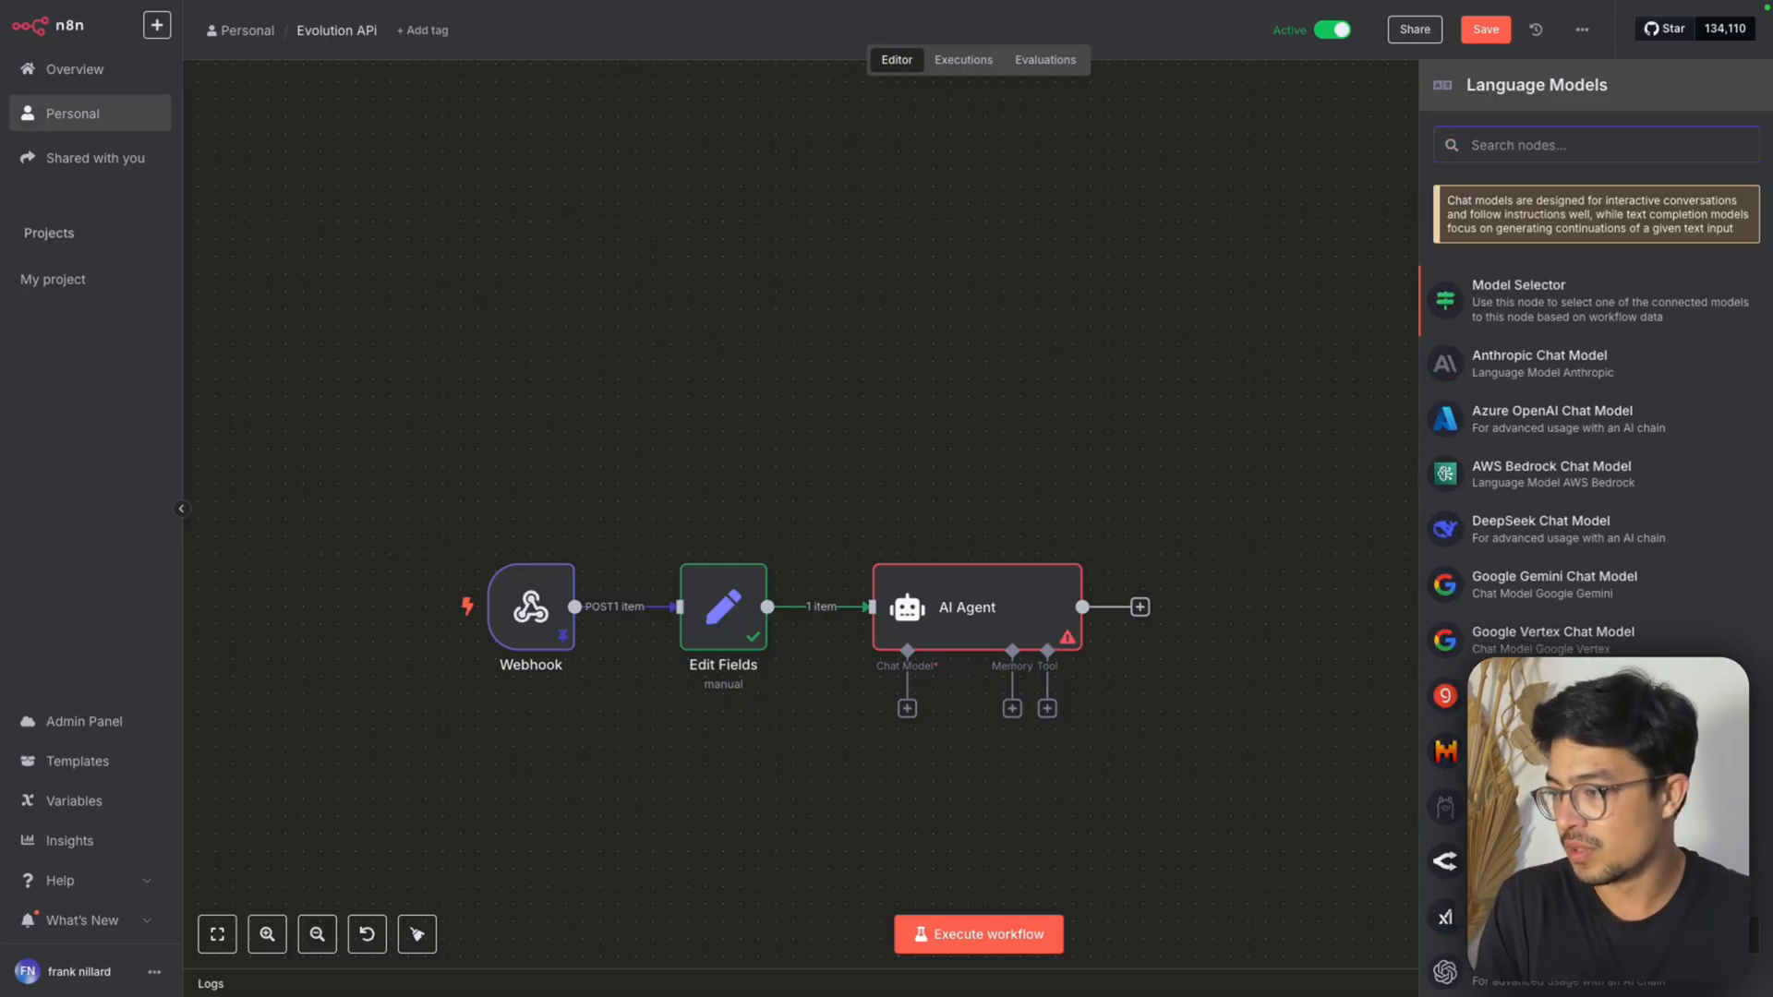
pyautogui.write('open')
pyautogui.click(1616, 221)
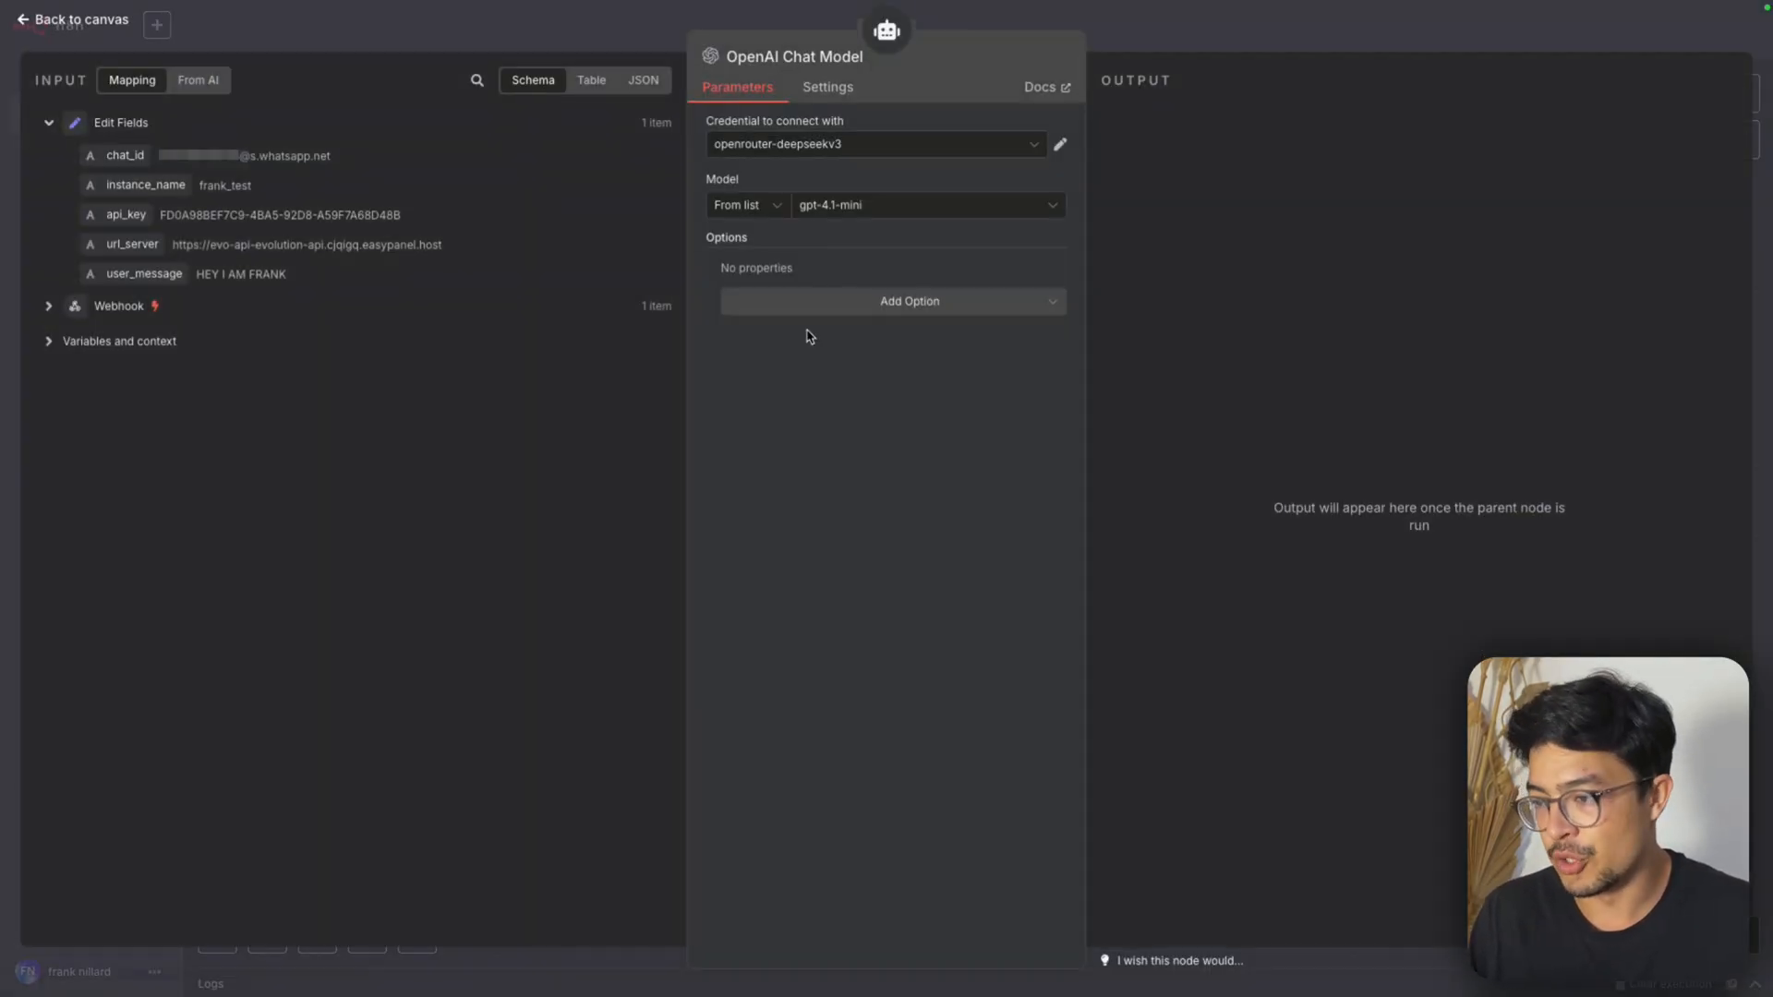
pyautogui.click(868, 144)
pyautogui.click(813, 277)
pyautogui.click(1265, 39)
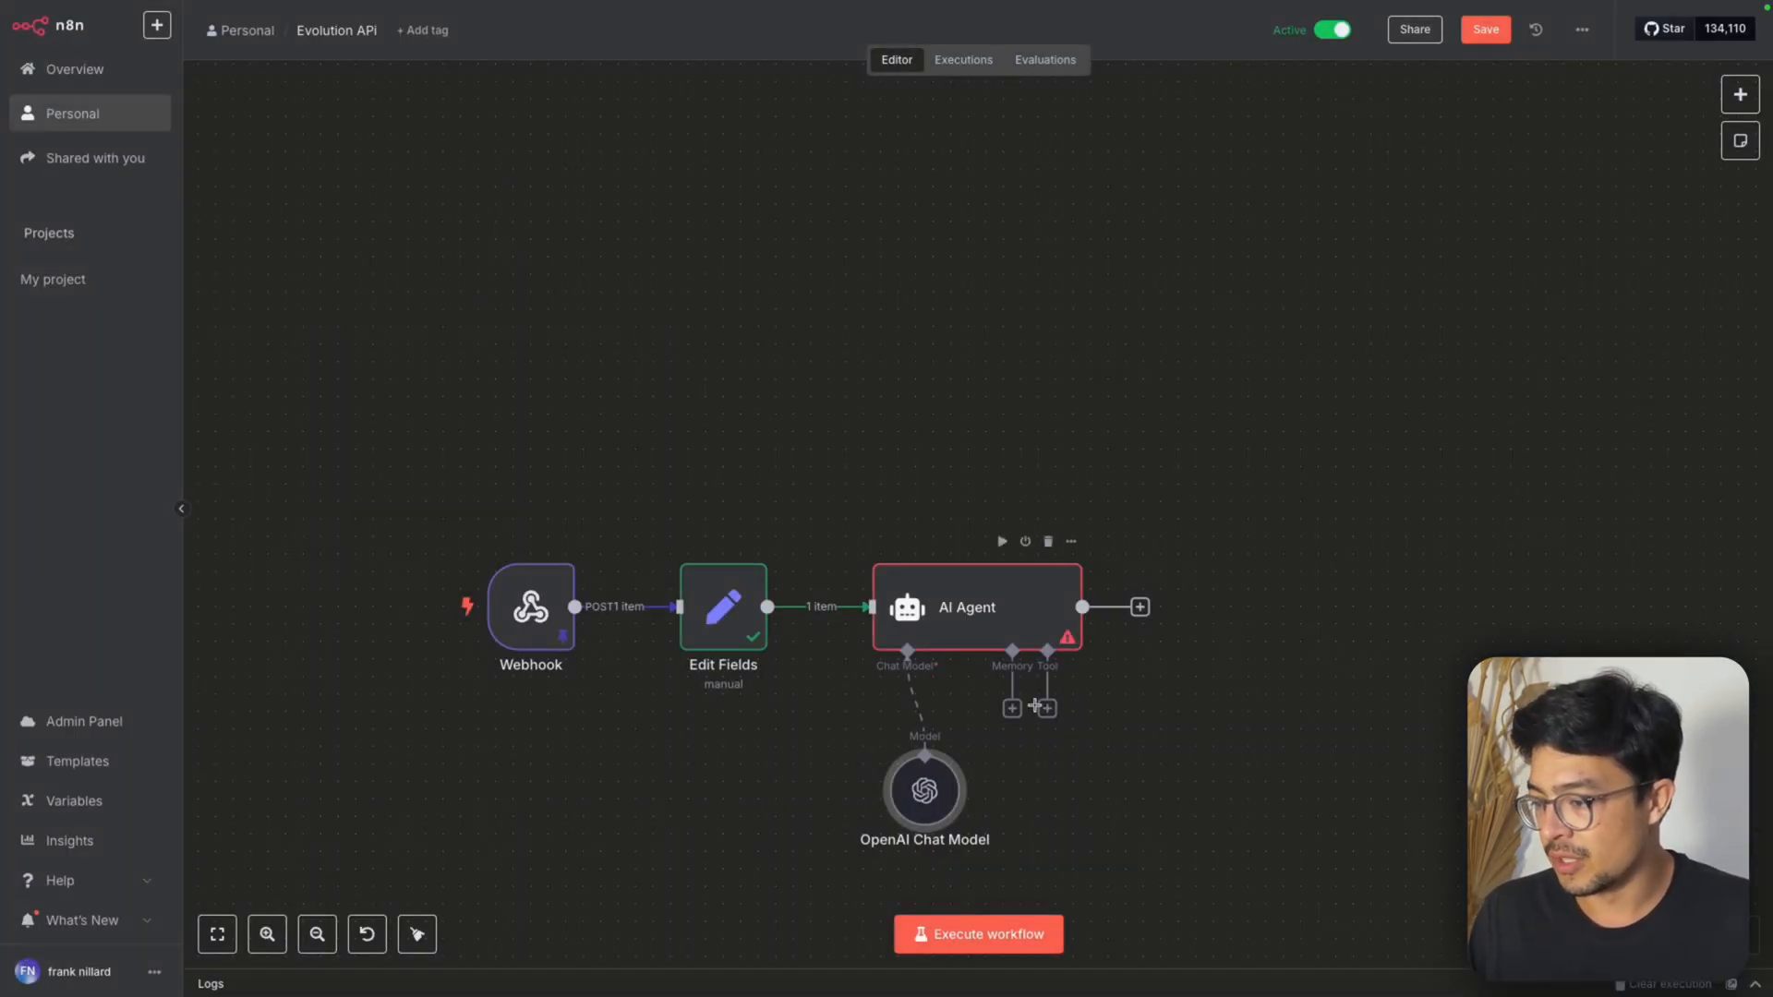
# Attach a Simple Memory to the AI Agent and set its session ID source to Define below
pyautogui.click(1012, 708)
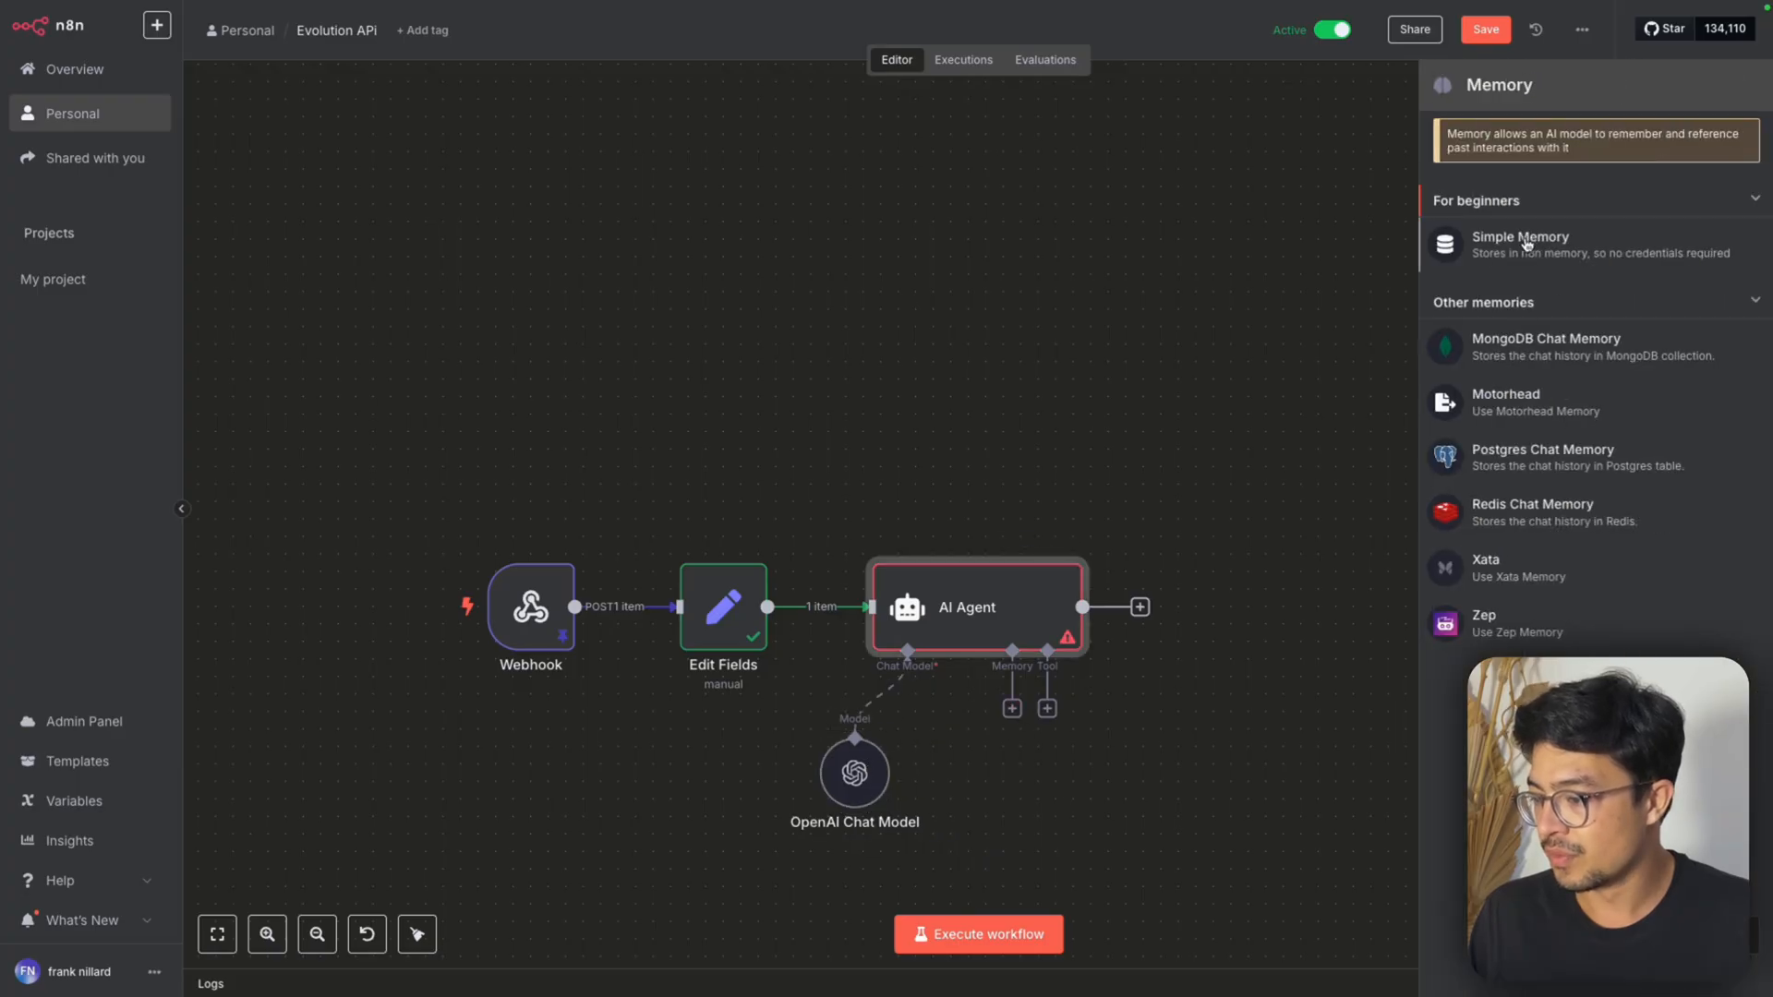
pyautogui.click(1526, 243)
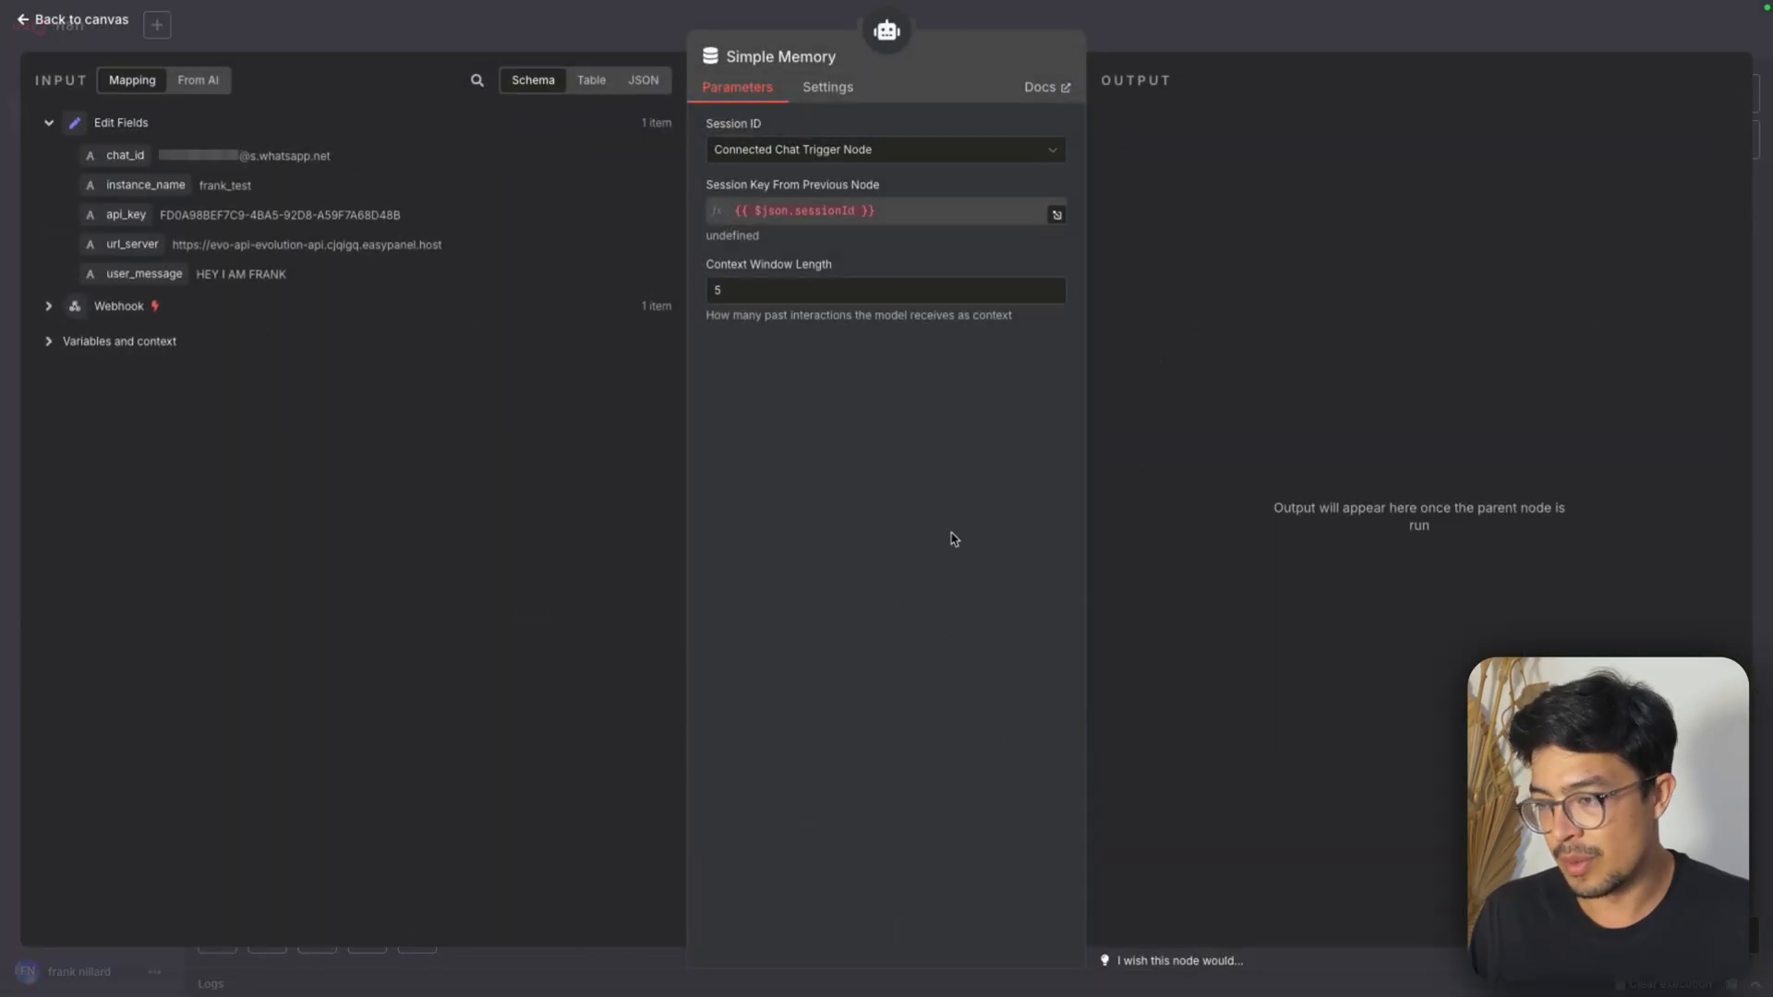
pyautogui.click(828, 159)
pyautogui.click(804, 269)
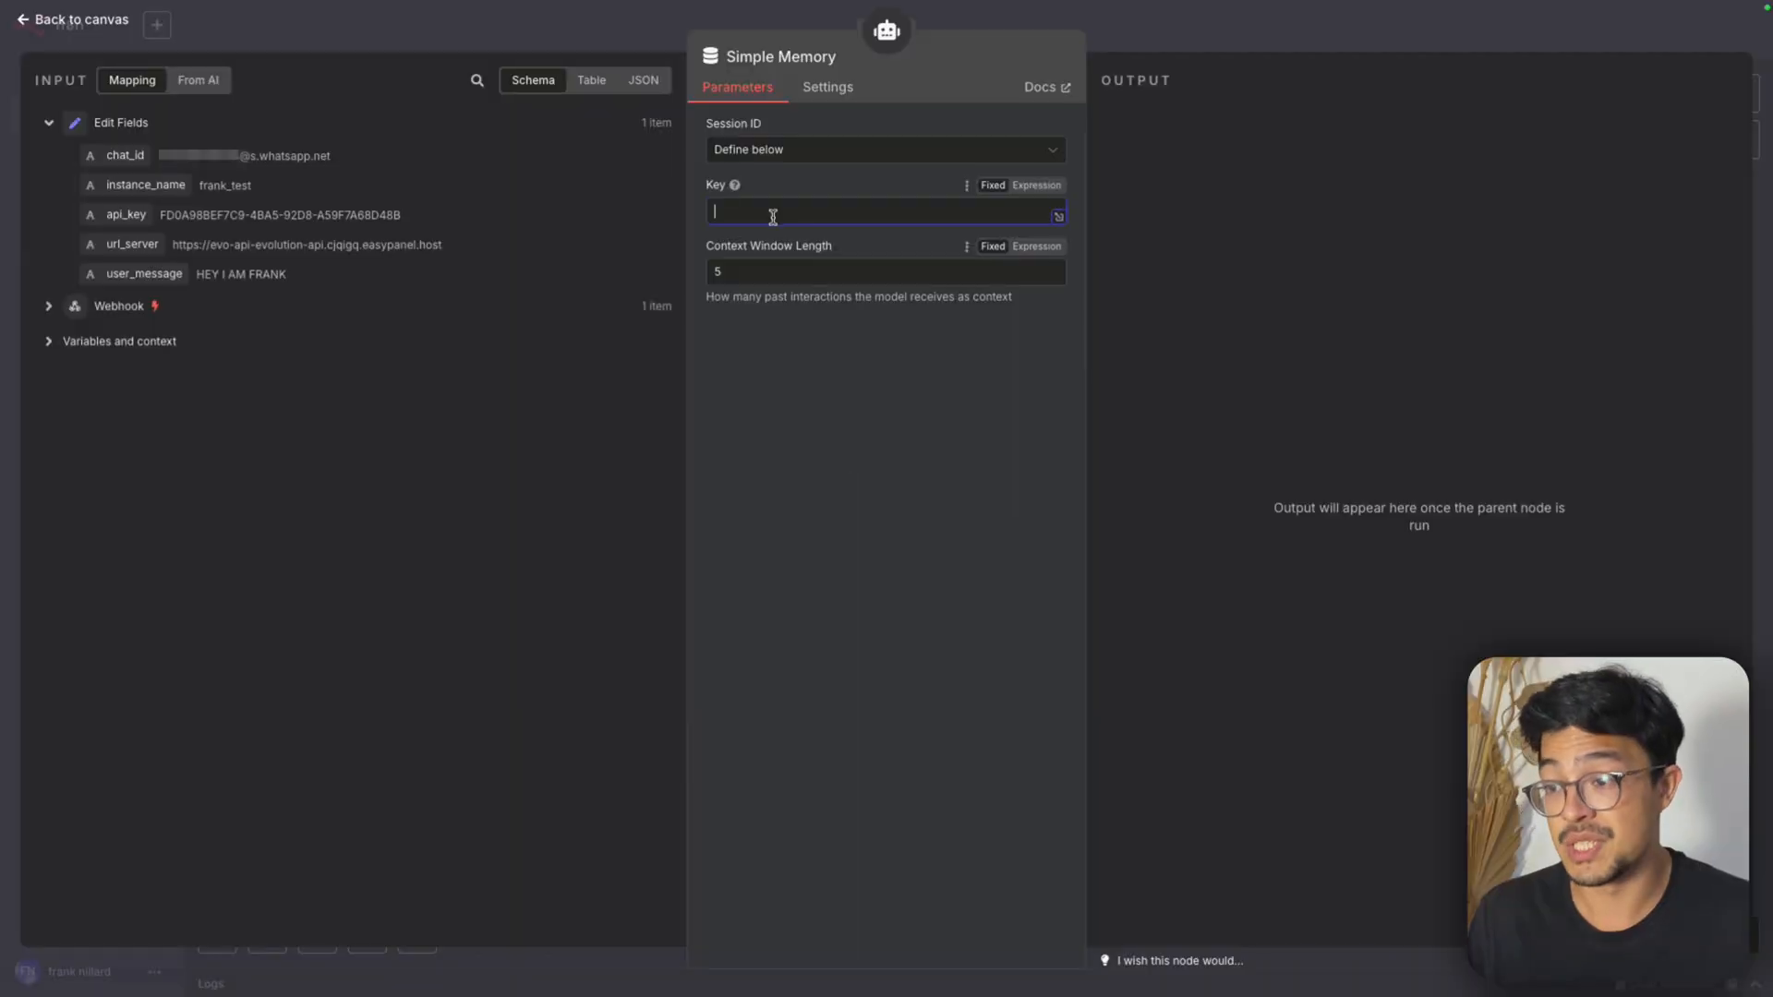
# Set the Simple Memory key to {{ $json.chat_id }} and its context window length to 10
pyautogui.doubleClick(794, 274)
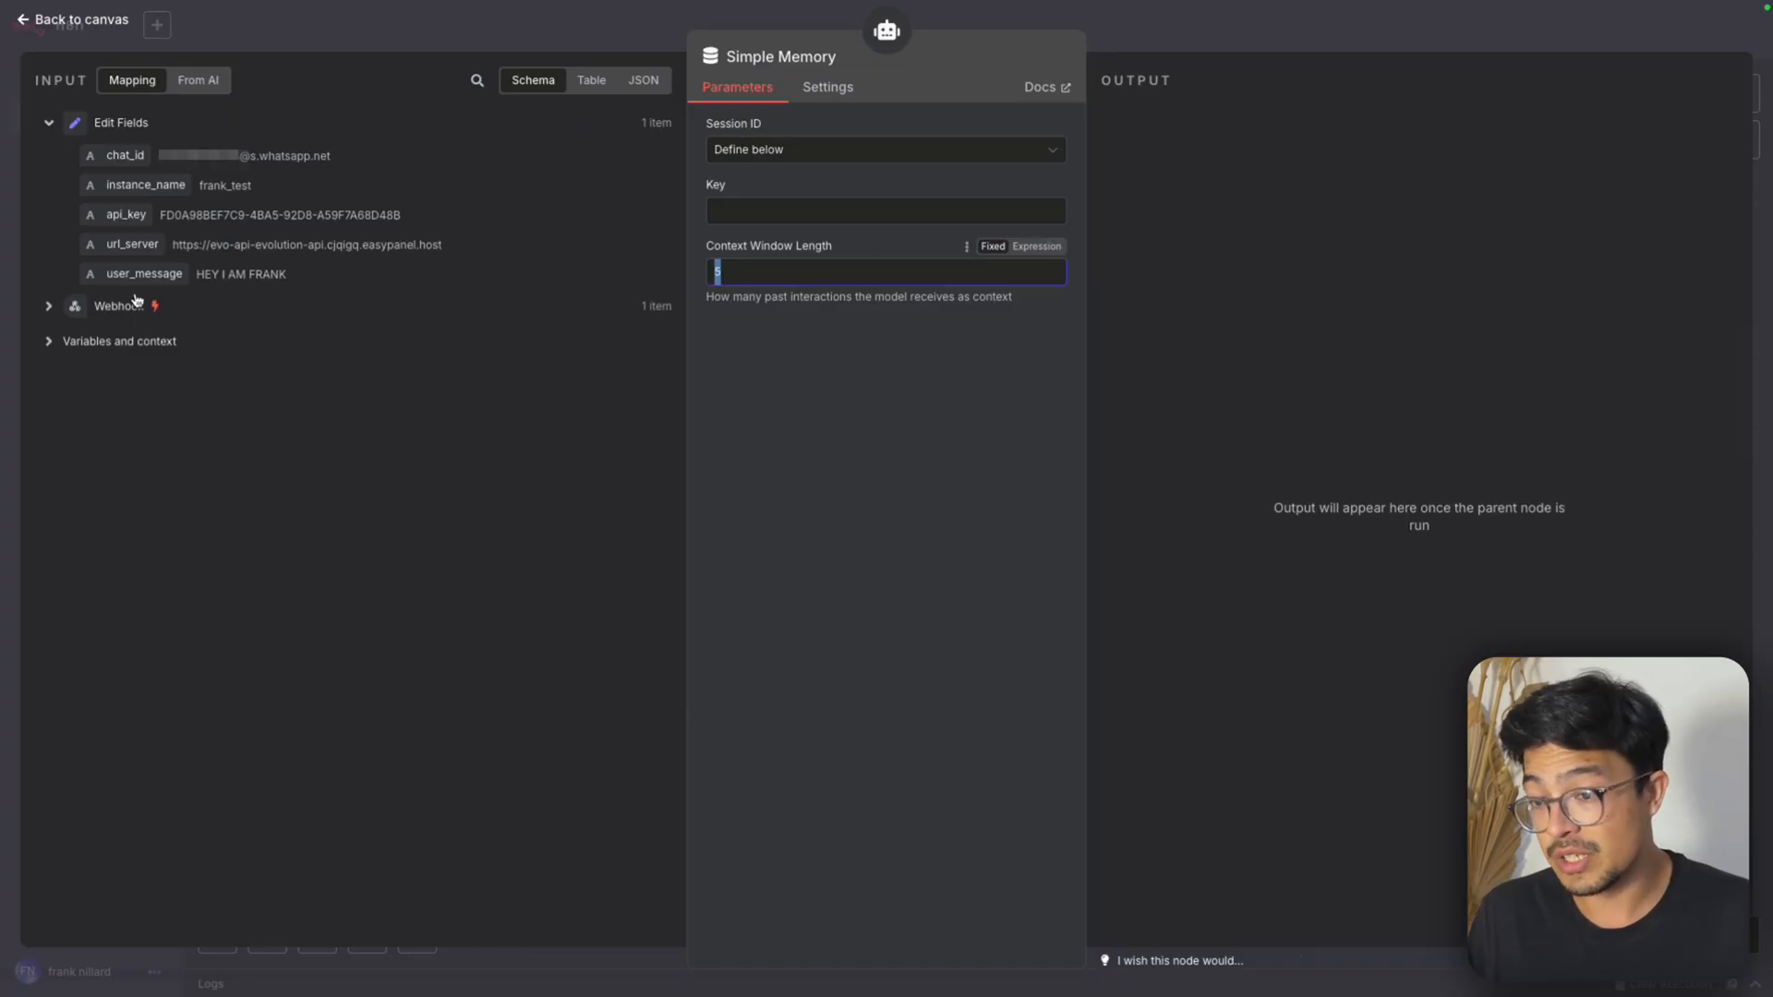
pyautogui.moveTo(108, 157); pyautogui.dragTo(776, 222)
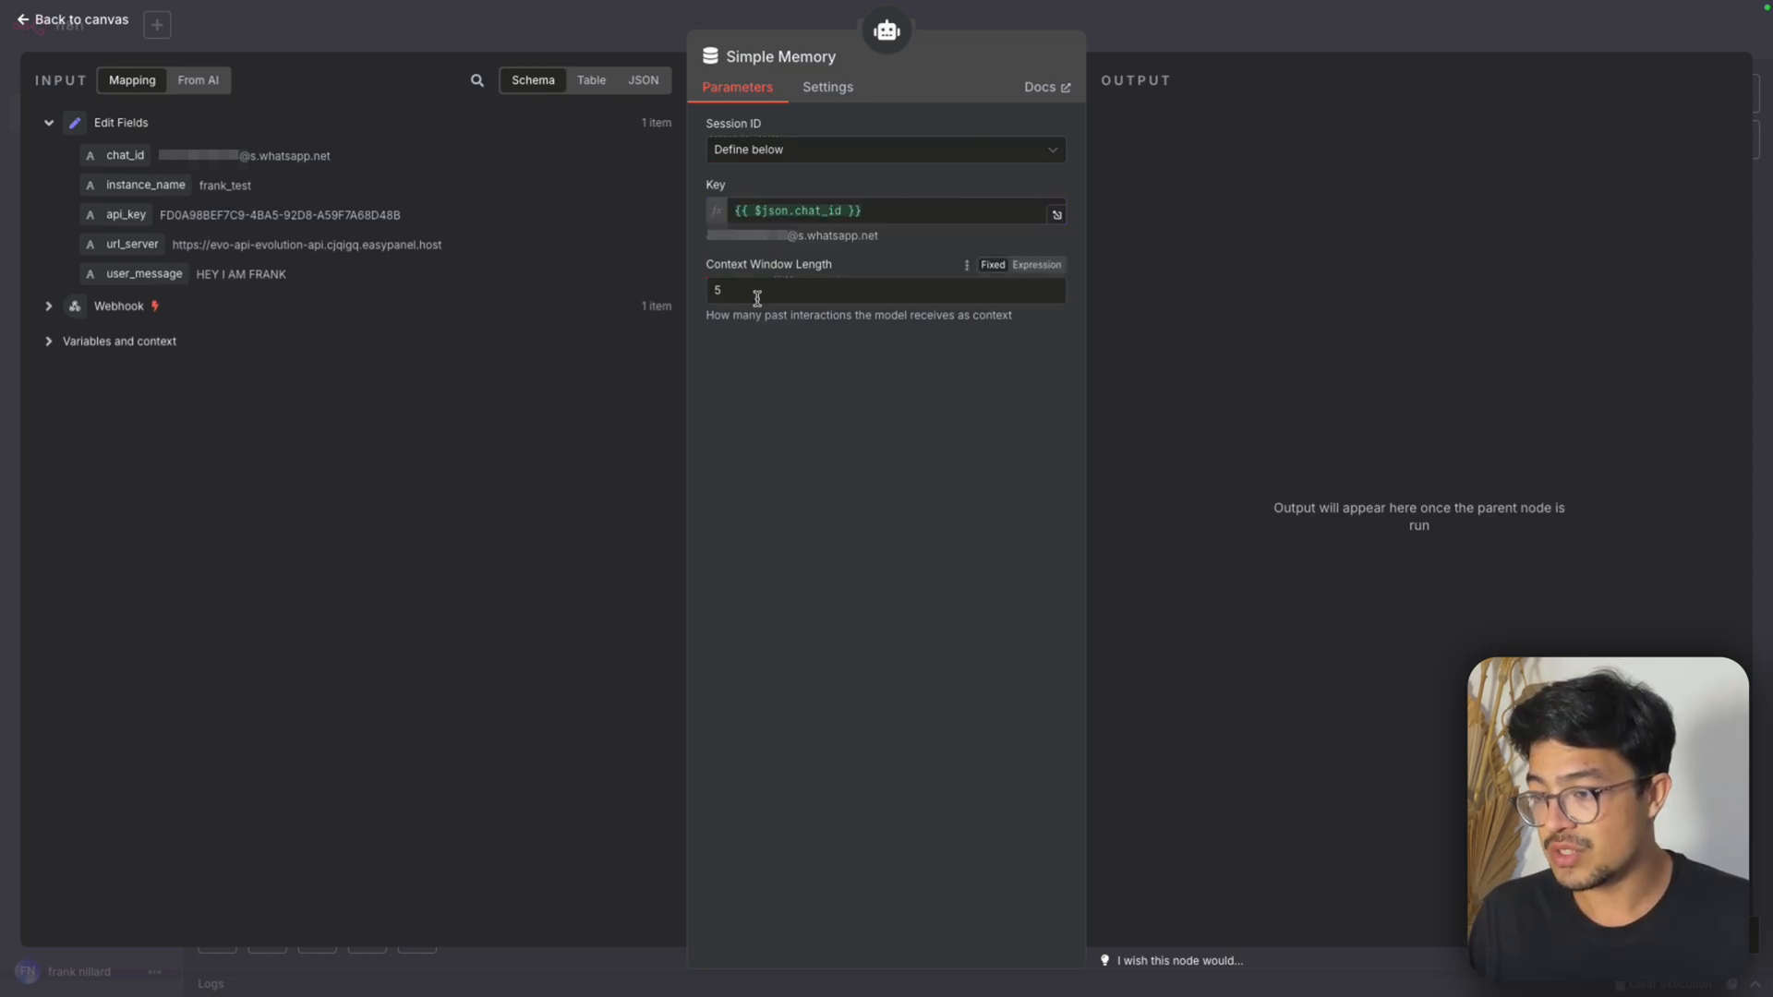
pyautogui.press('BackSpace')
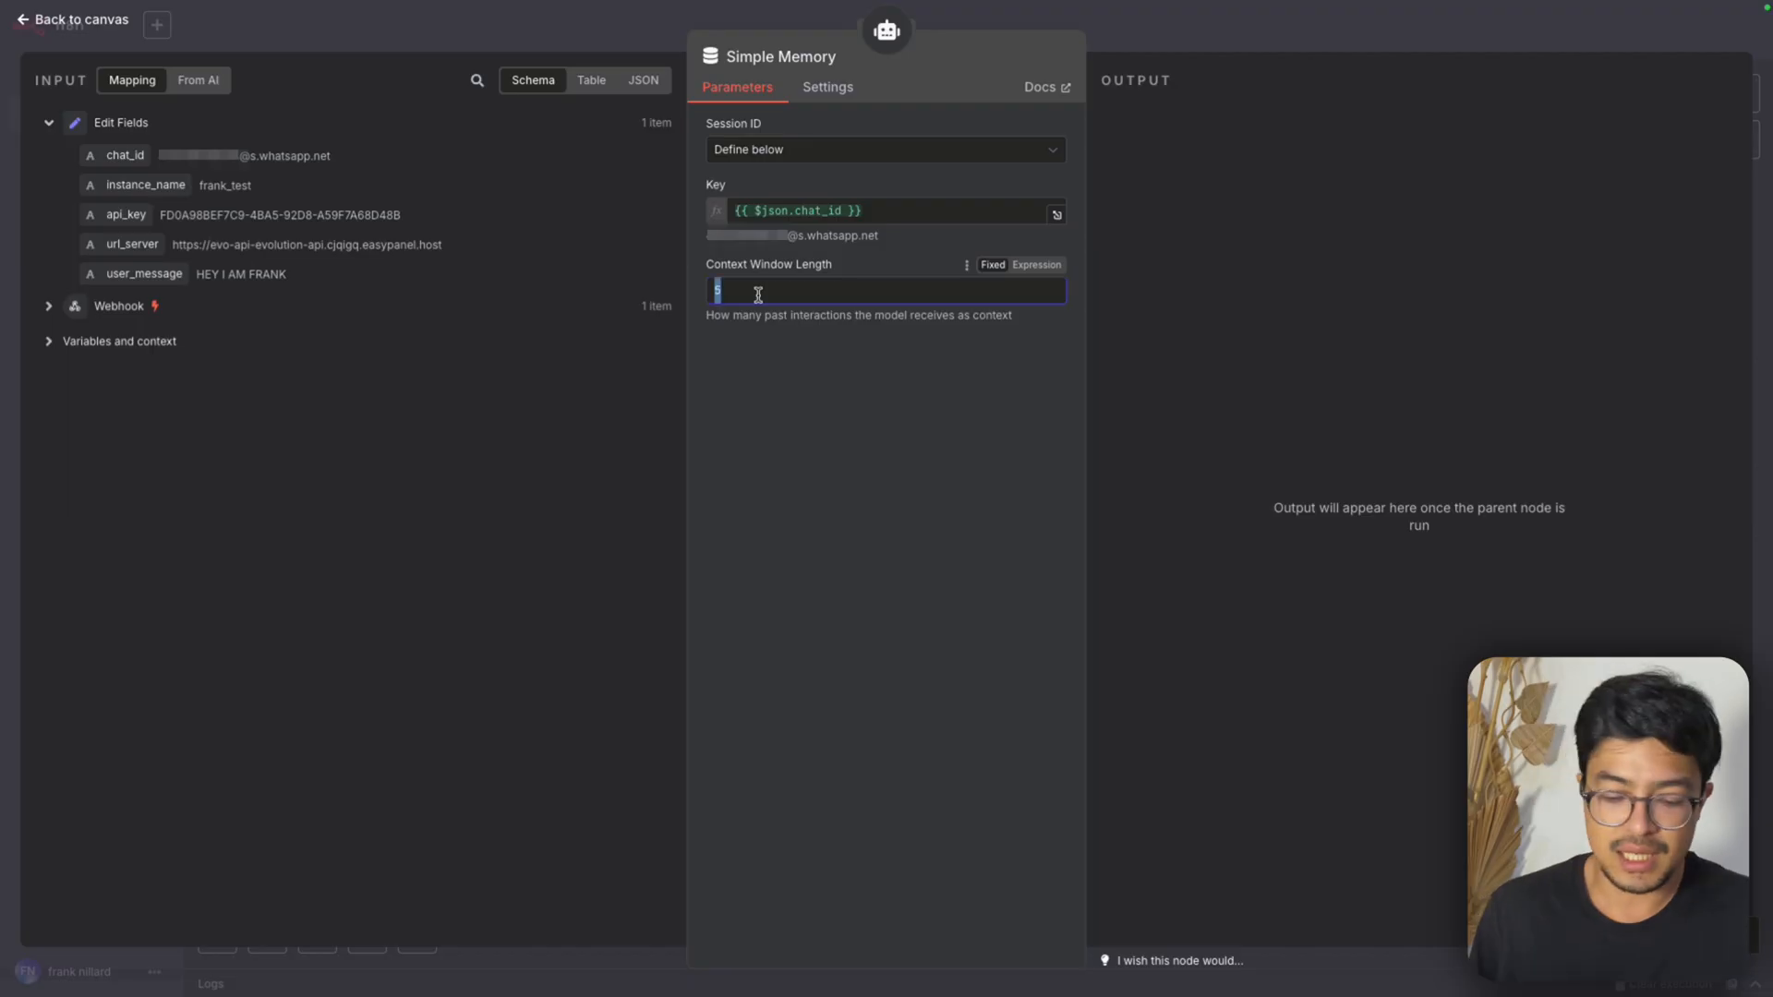
pyautogui.write('10')
pyautogui.click(796, 424)
pyautogui.press('Escape')
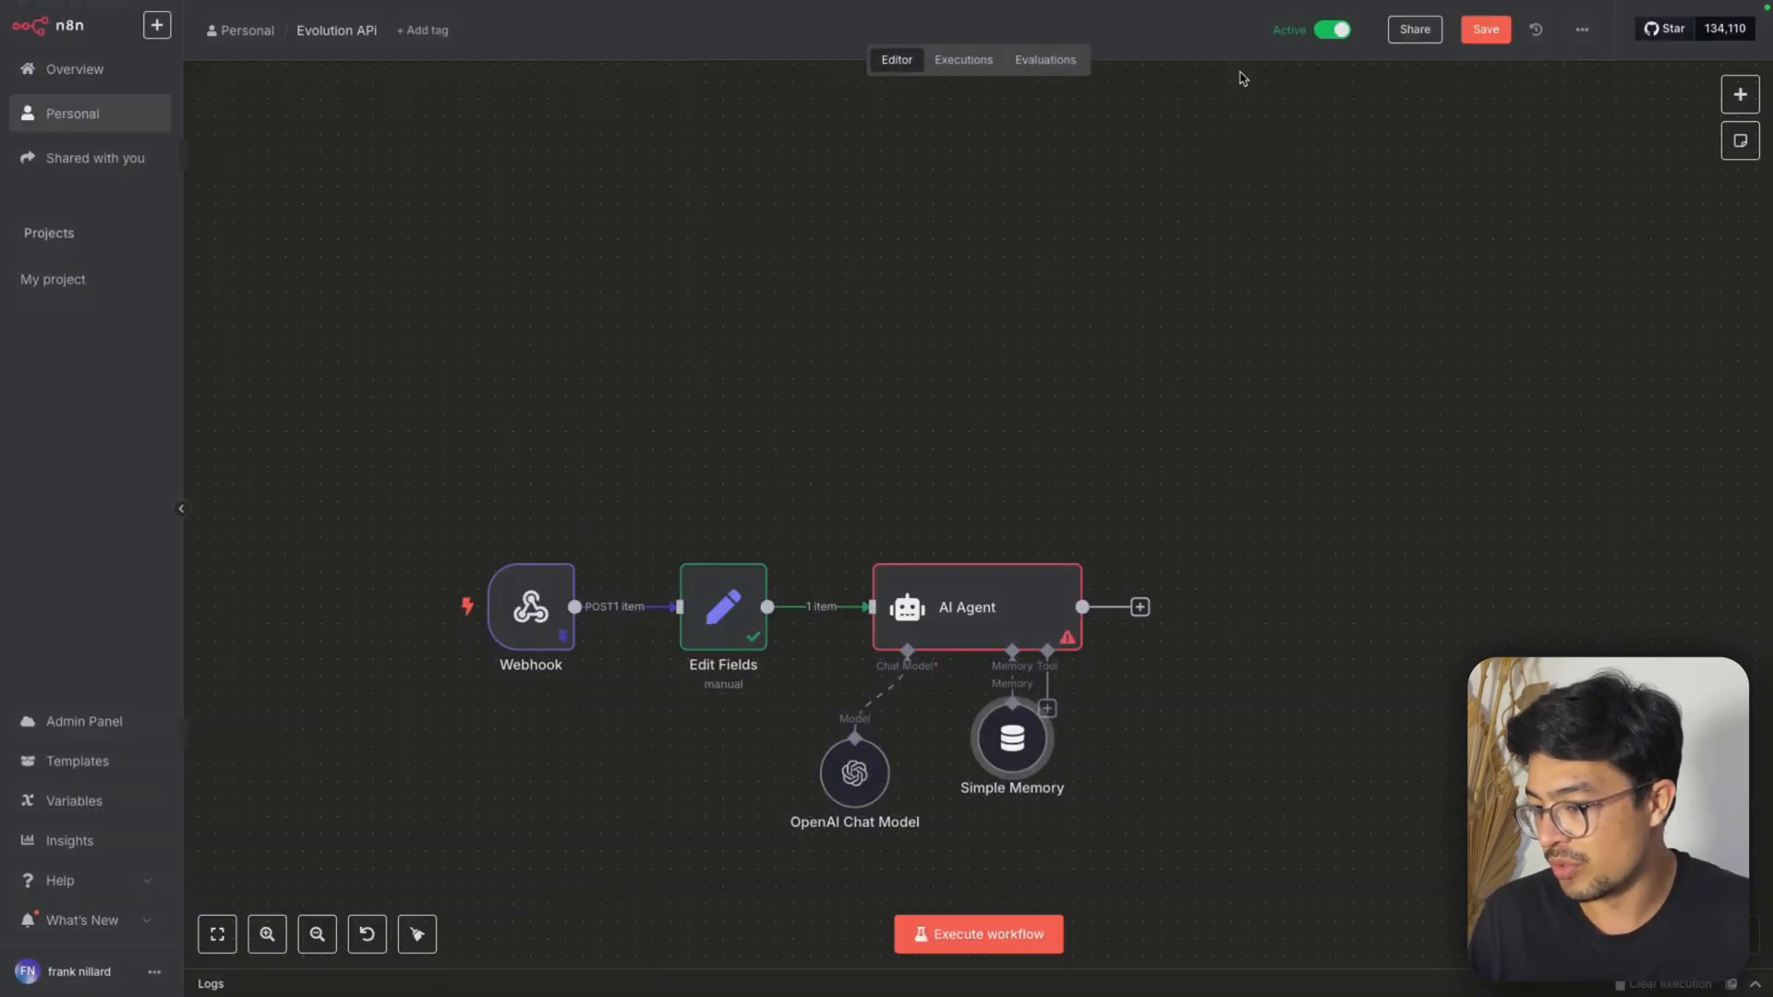
# Rearrange the OpenAI Chat Model and Simple Memory nodes side by side, lower beneath the AI Agent
pyautogui.moveTo(1008, 746); pyautogui.dragTo(973, 817)
pyautogui.moveTo(843, 786); pyautogui.dragTo(843, 822)
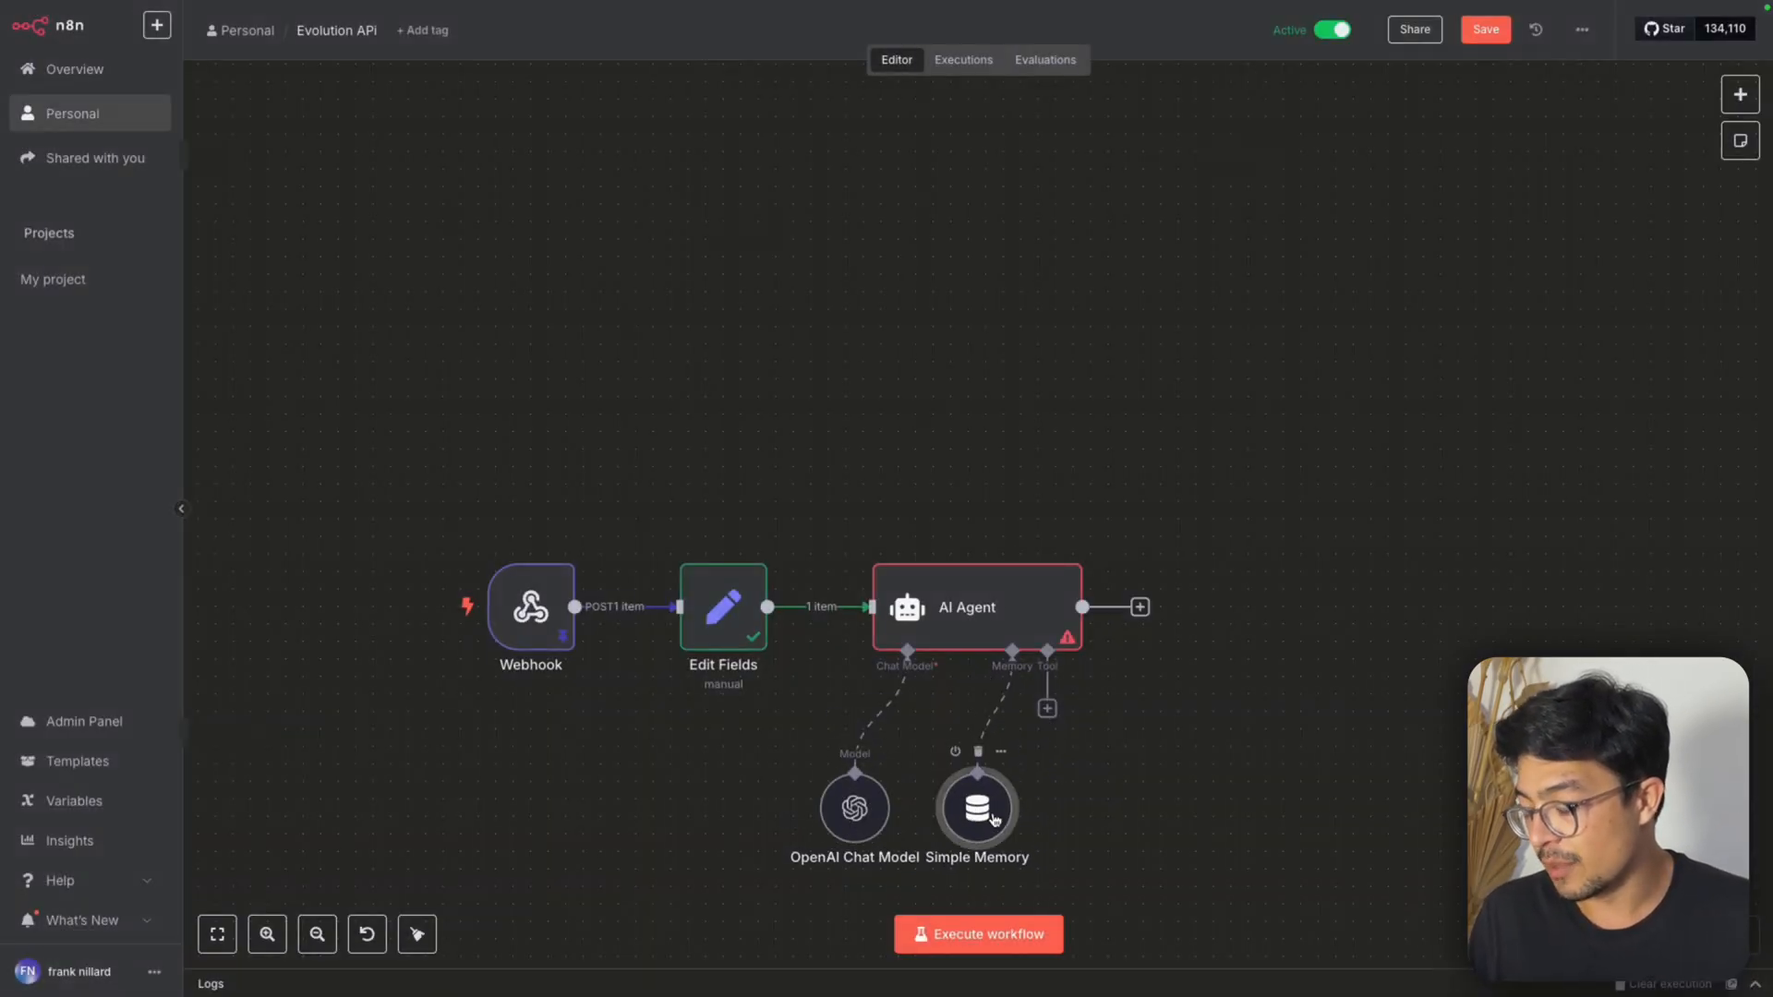
pyautogui.moveTo(990, 813); pyautogui.dragTo(1007, 812)
# Map the AI Agent's user prompt to {{ $json.user_message }} and add the System Message option
pyautogui.doubleClick(972, 606)
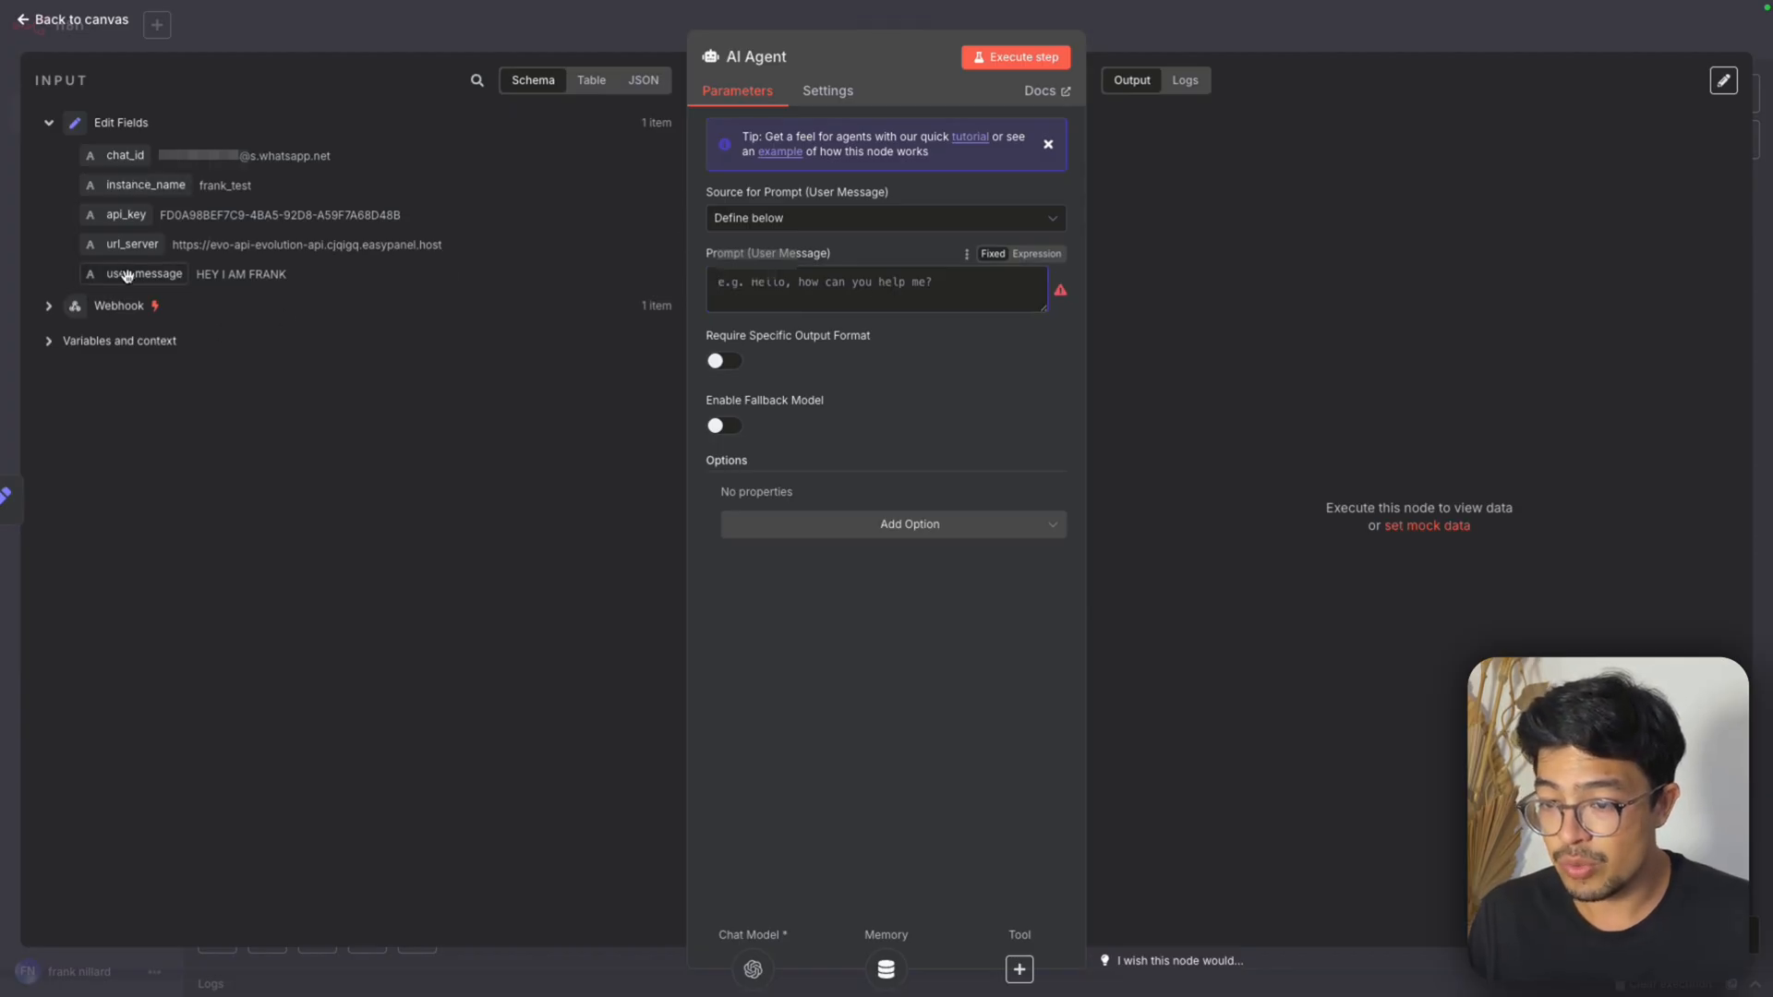
pyautogui.moveTo(128, 277); pyautogui.dragTo(730, 289)
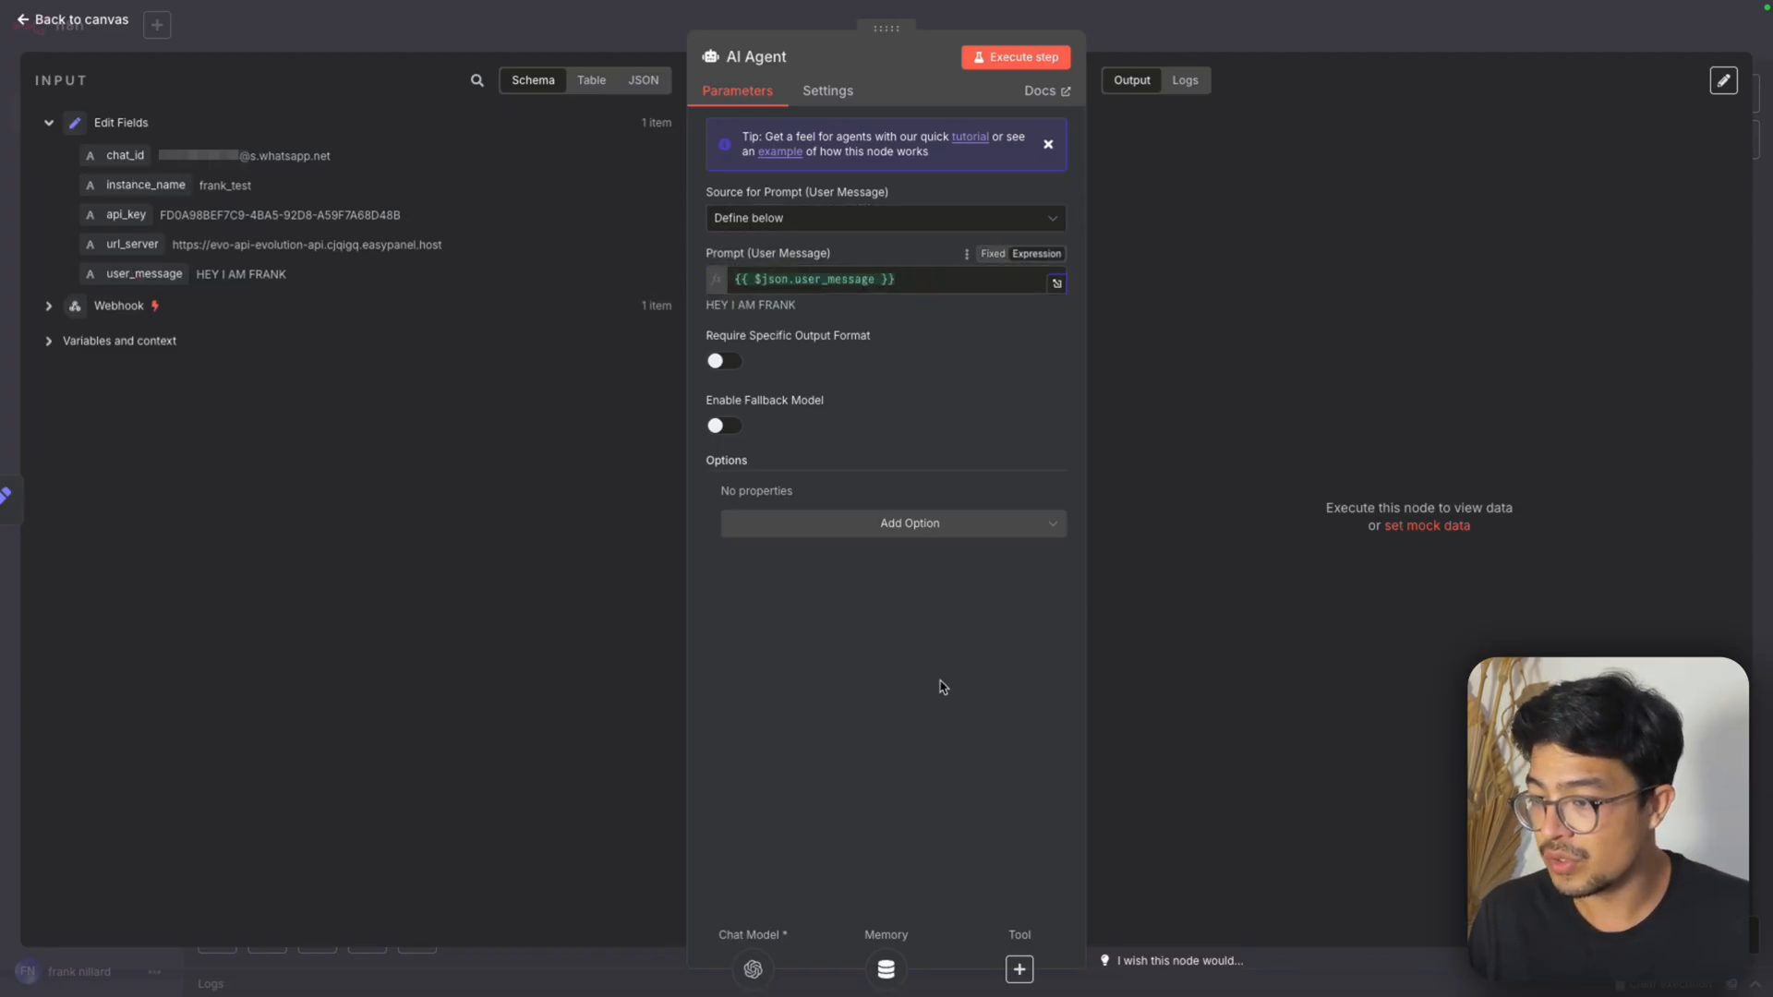
pyautogui.click(861, 523)
pyautogui.click(858, 574)
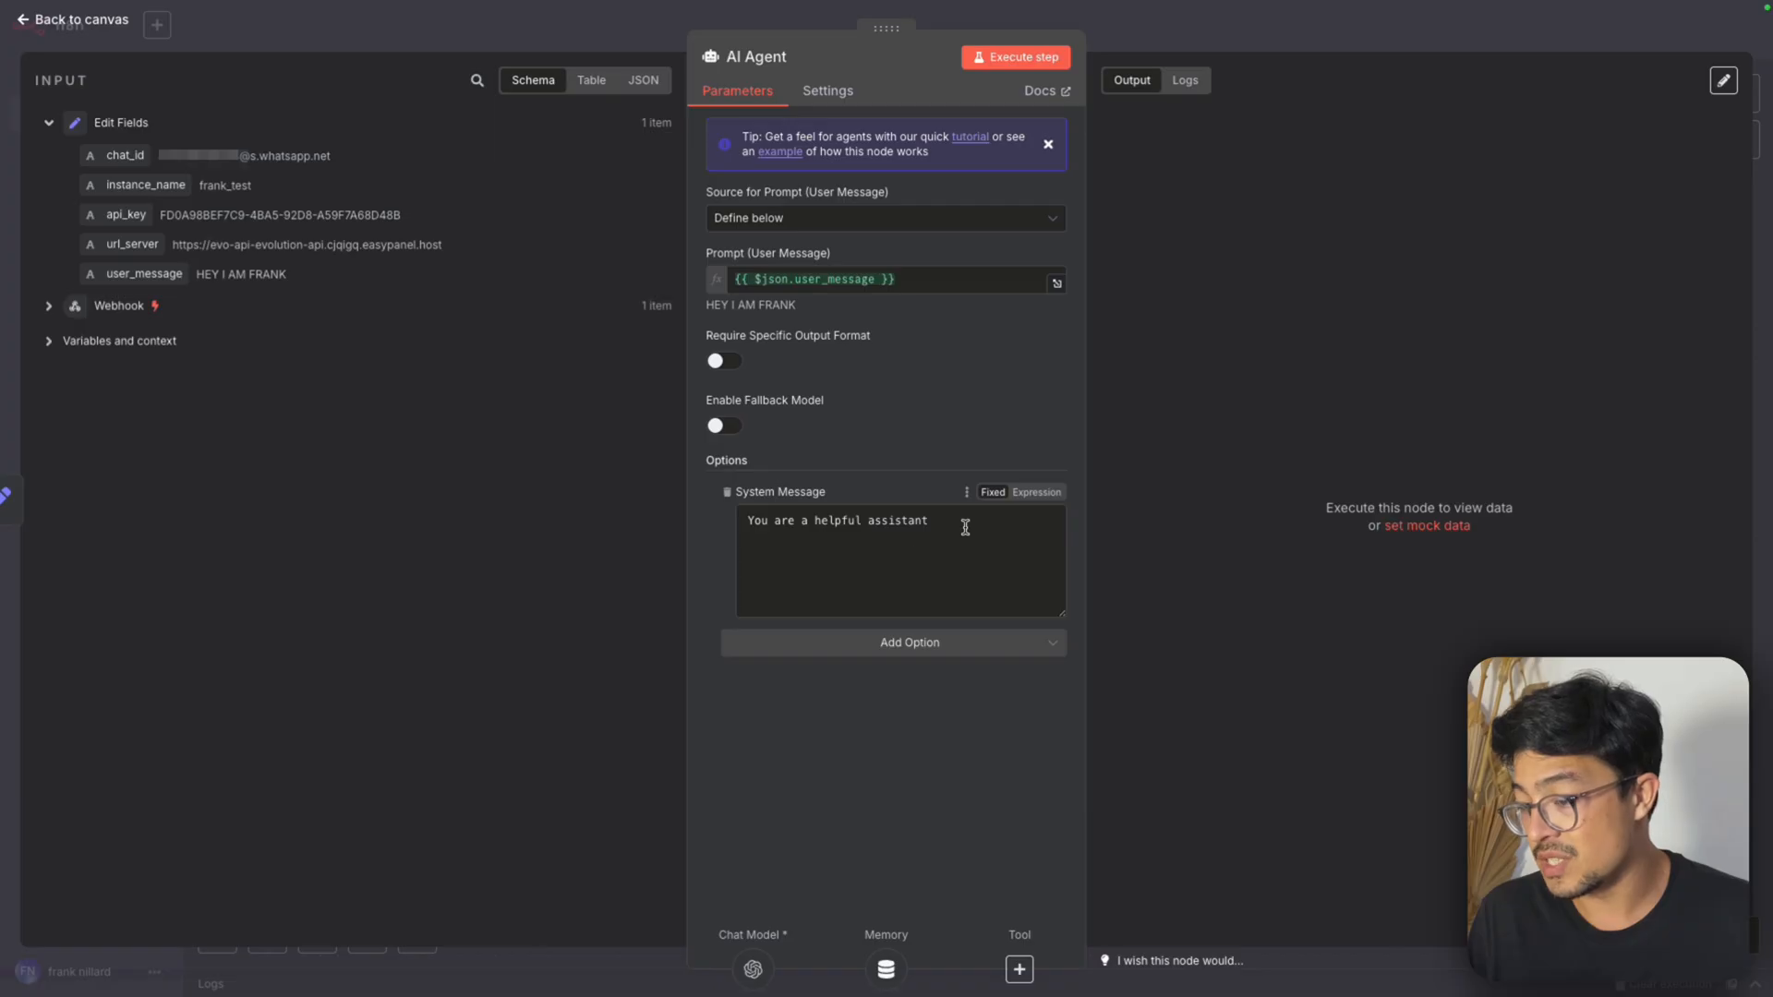
pyautogui.moveTo(964, 527)
pyautogui.mouseDown()
pyautogui.moveTo(777, 520)
pyautogui.moveTo(936, 541)
pyautogui.mouseUp()
pyautogui.tripleClick(924, 520)
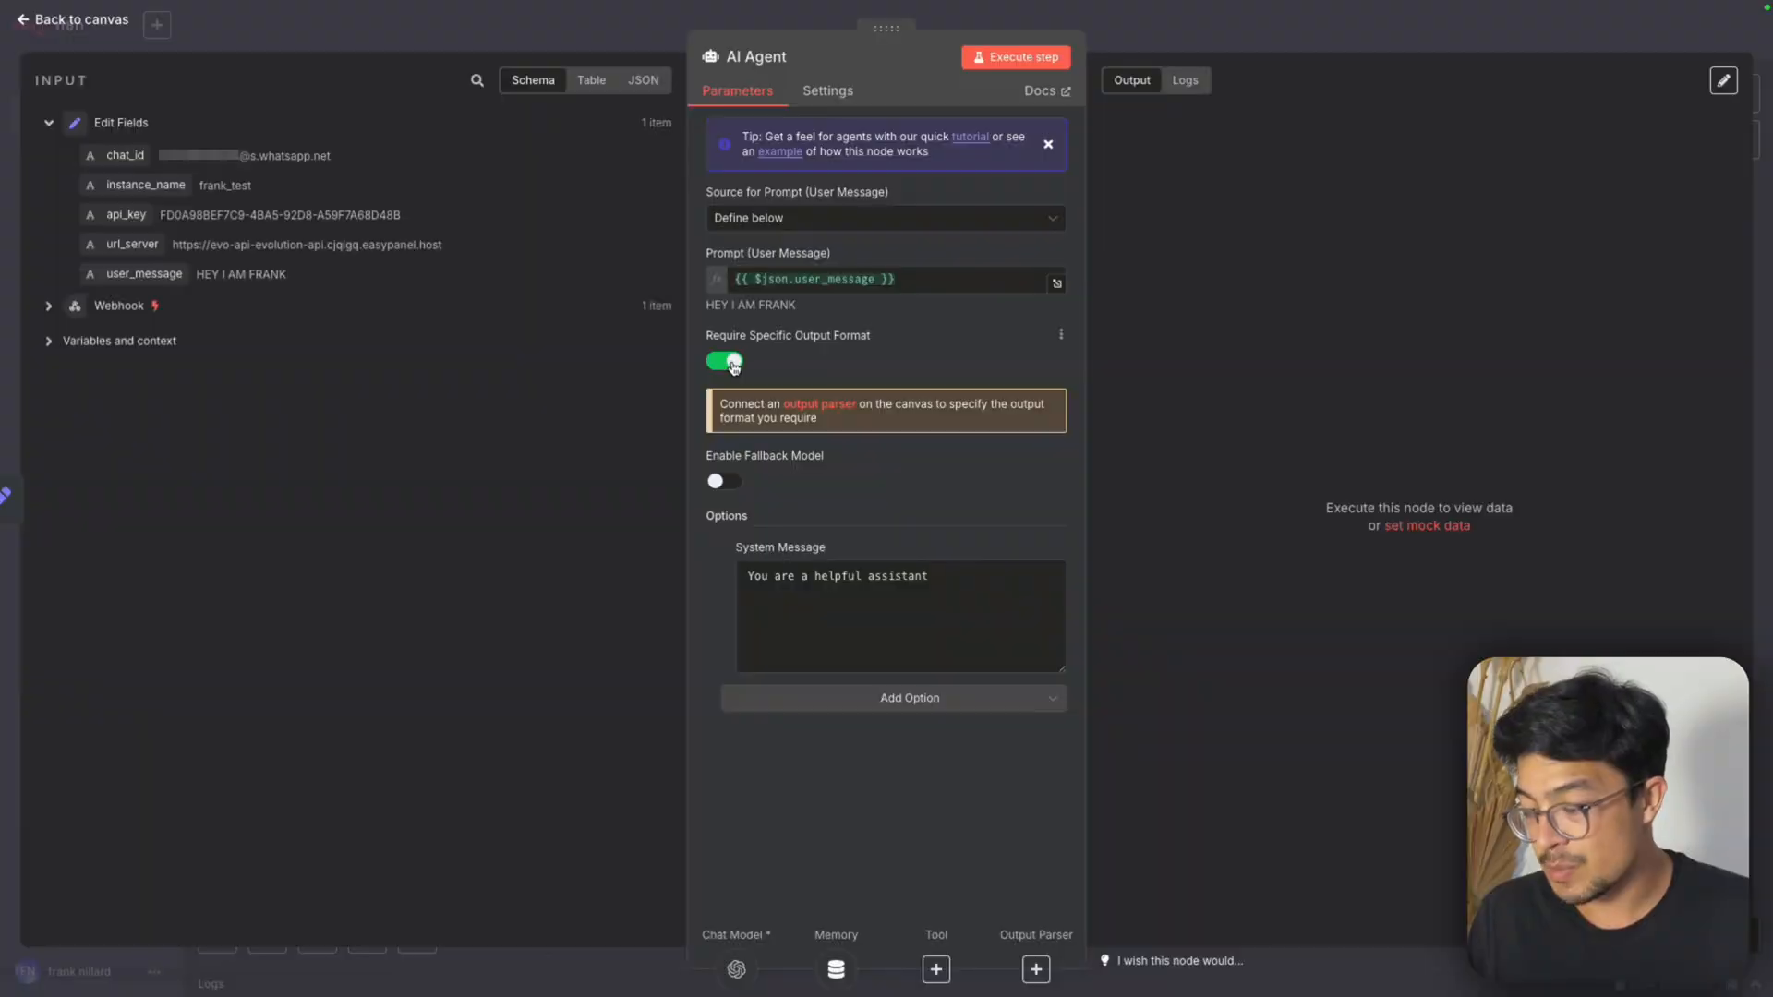
pyautogui.click(730, 363)
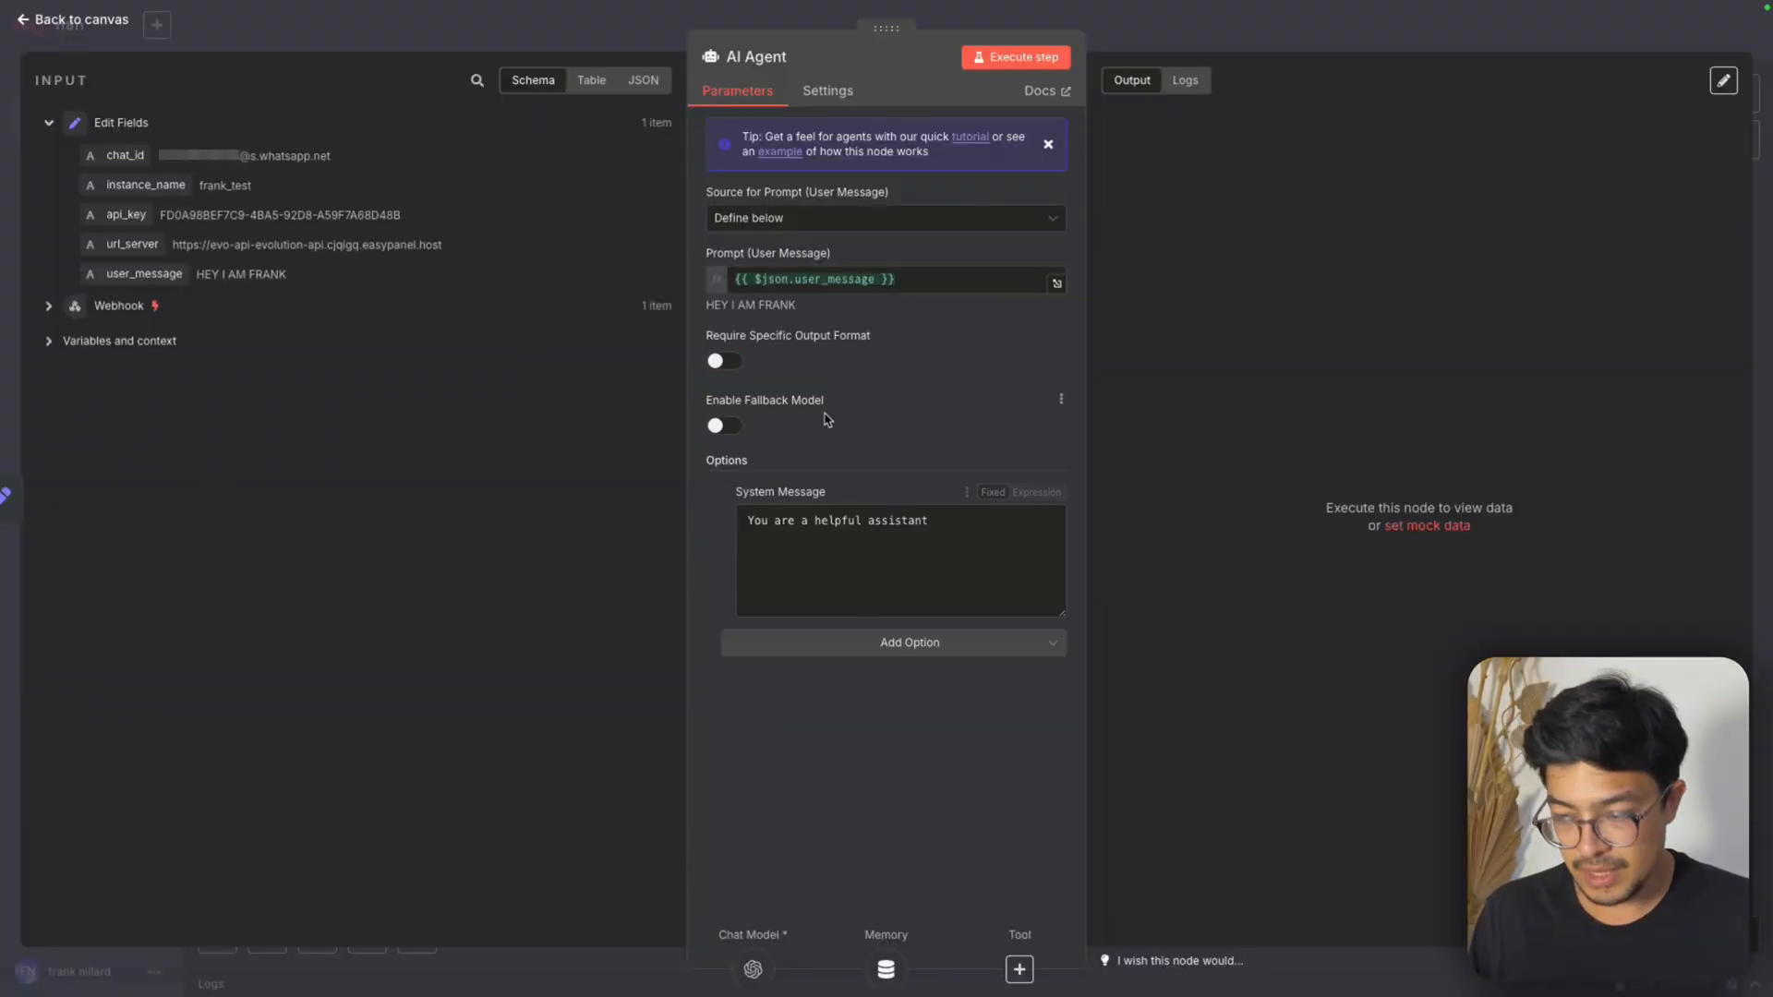
pyautogui.moveTo(947, 522); pyautogui.dragTo(772, 542)
pyautogui.click(843, 558)
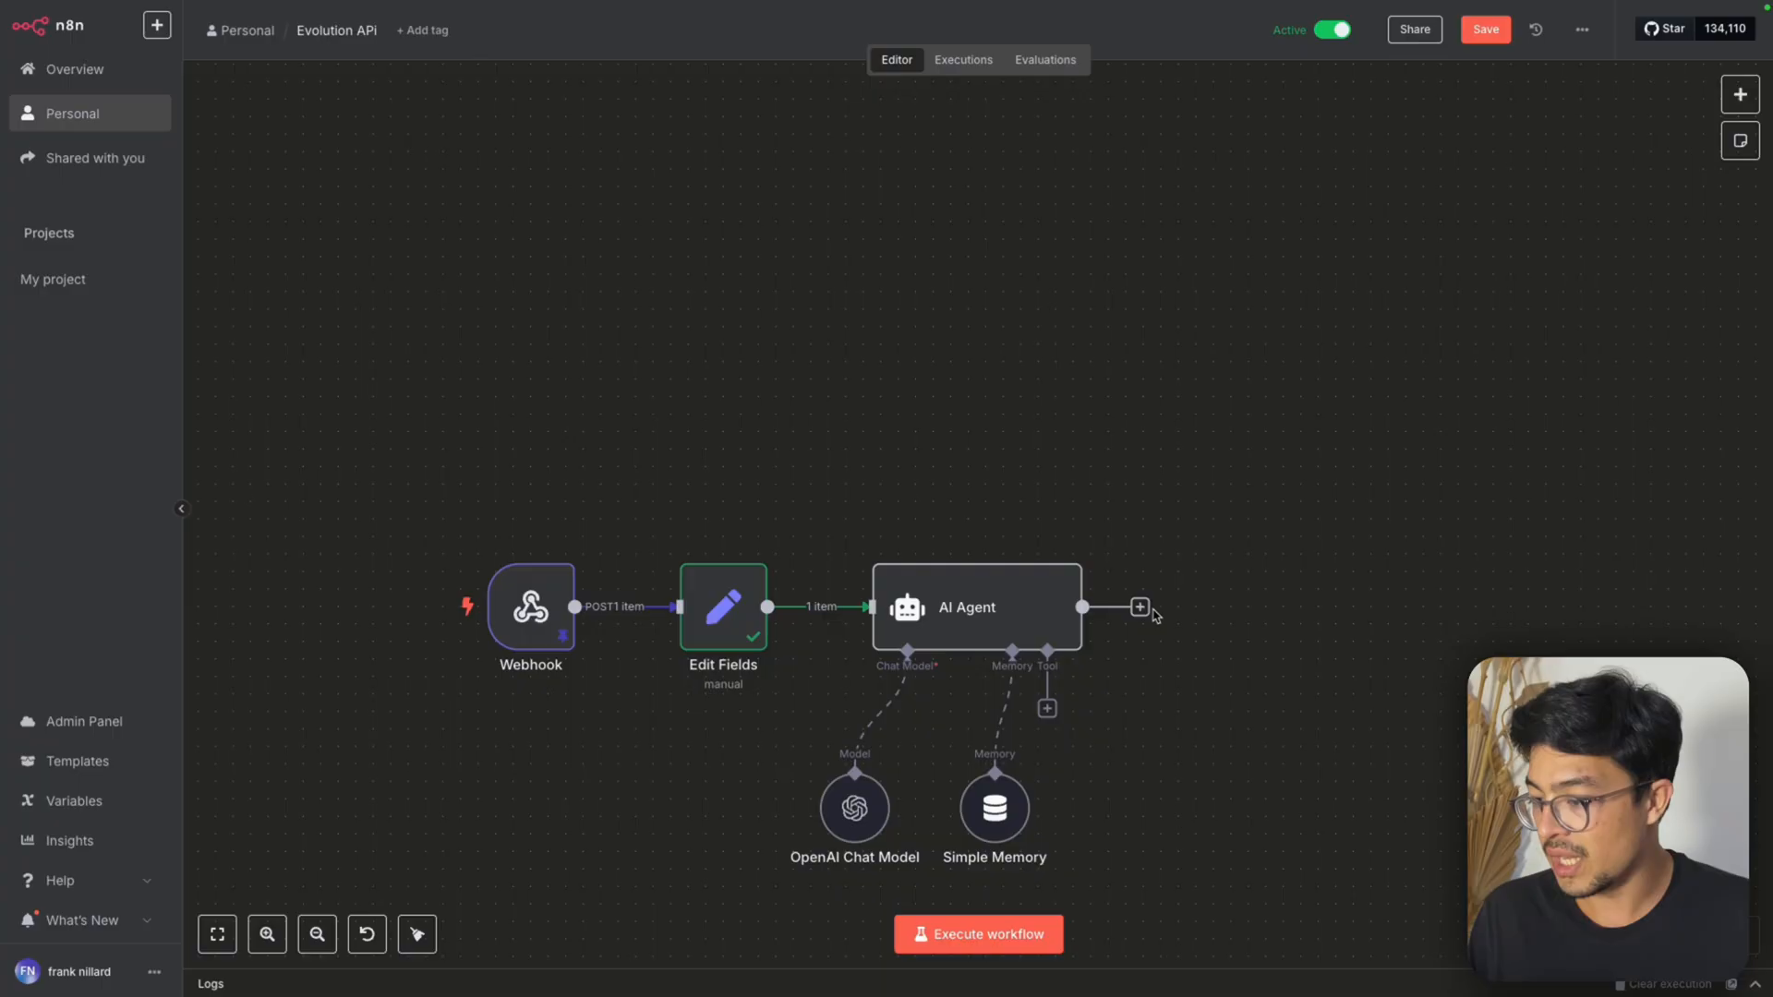
# Add an HTTP Request node after the AI Agent and set its method to POST
pyautogui.click(1139, 606)
pyautogui.write('http')
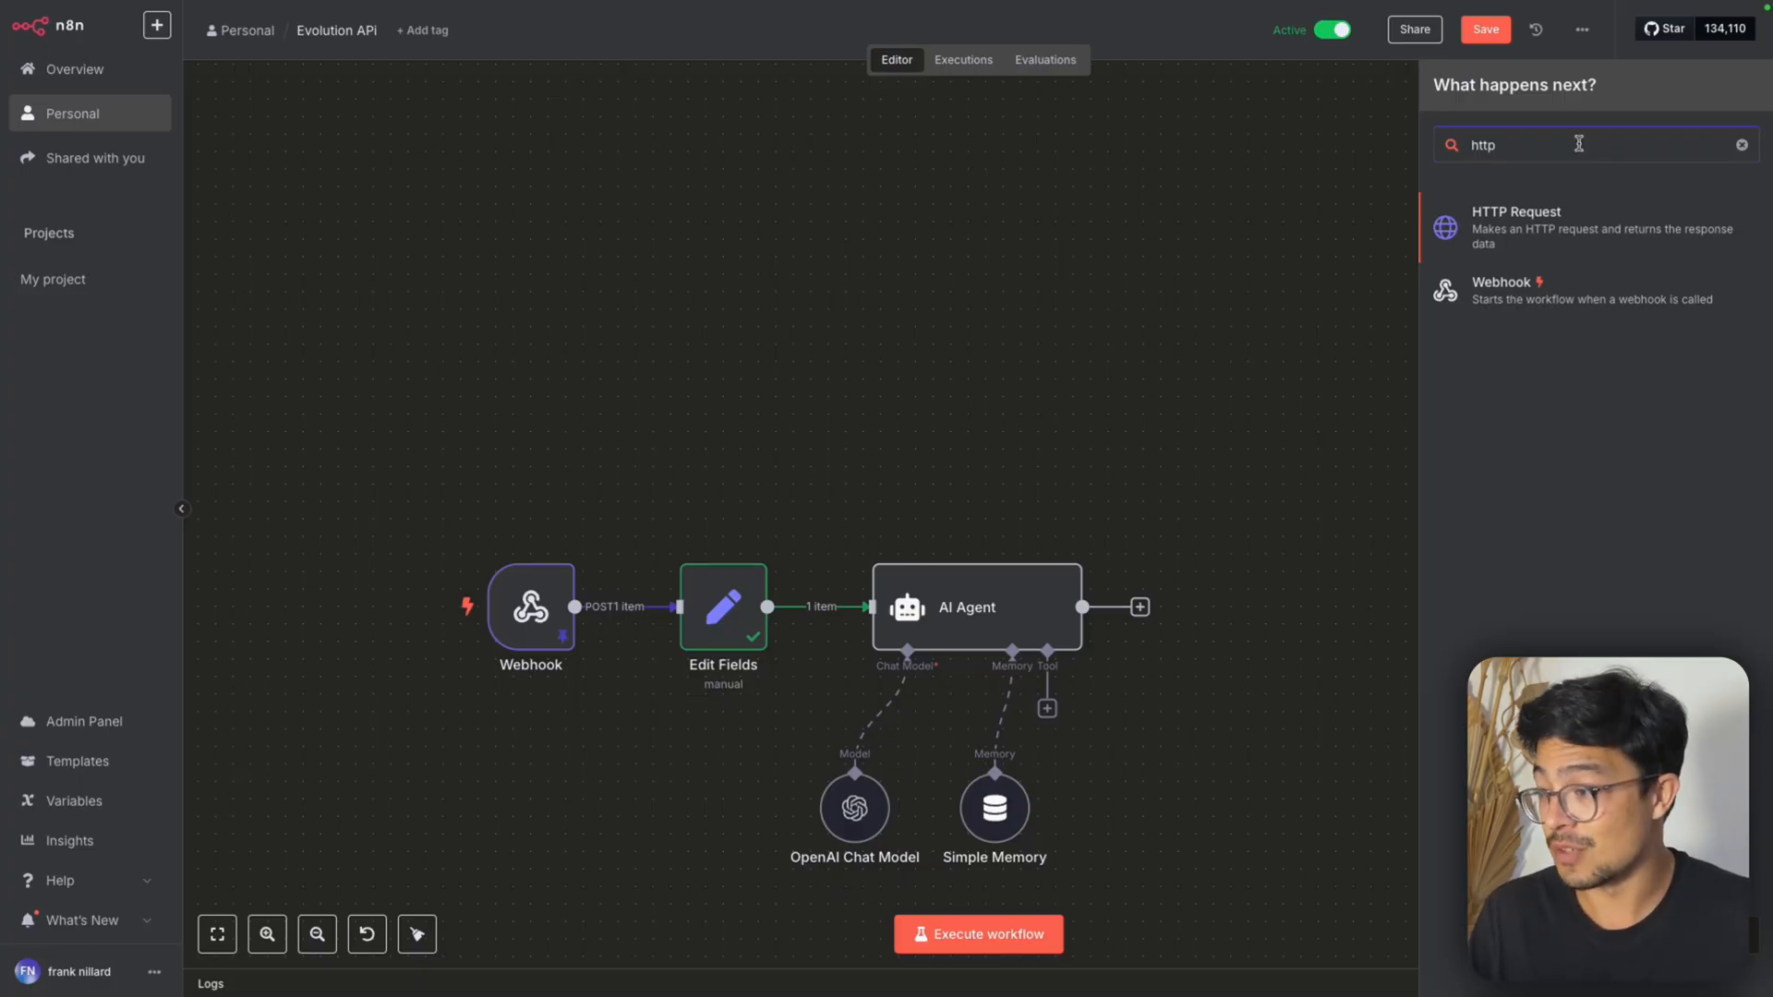
pyautogui.click(1599, 233)
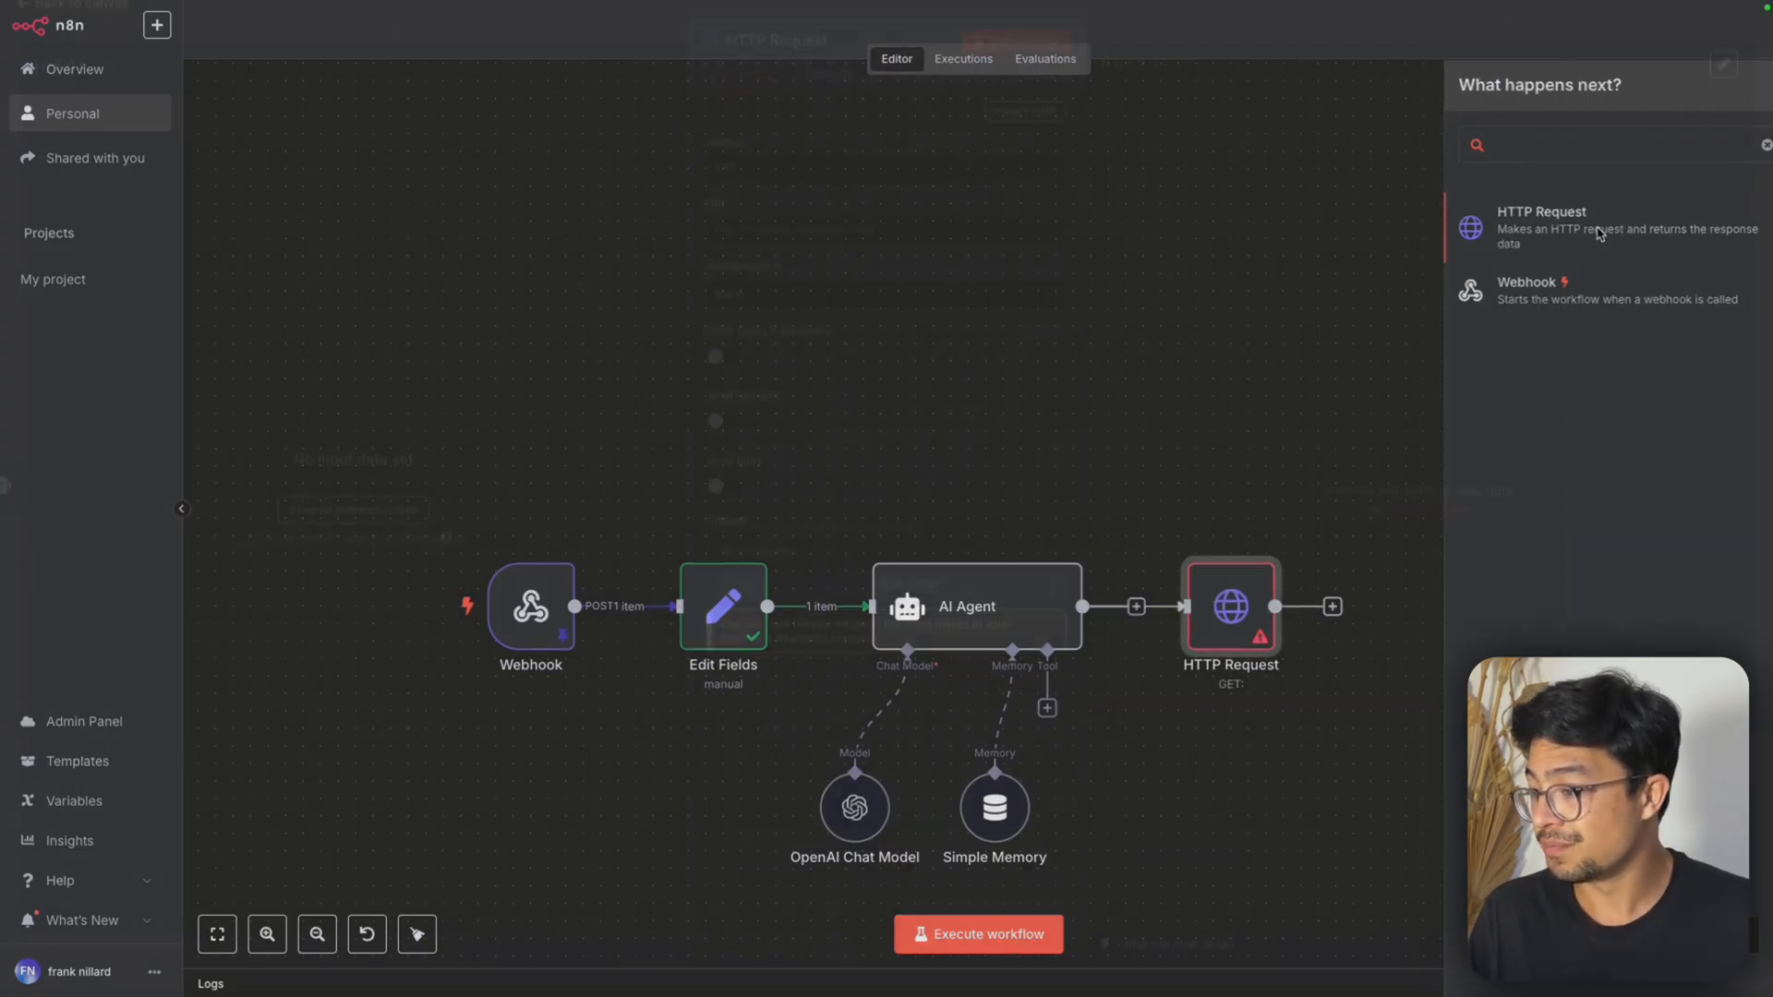
pyautogui.click(882, 188)
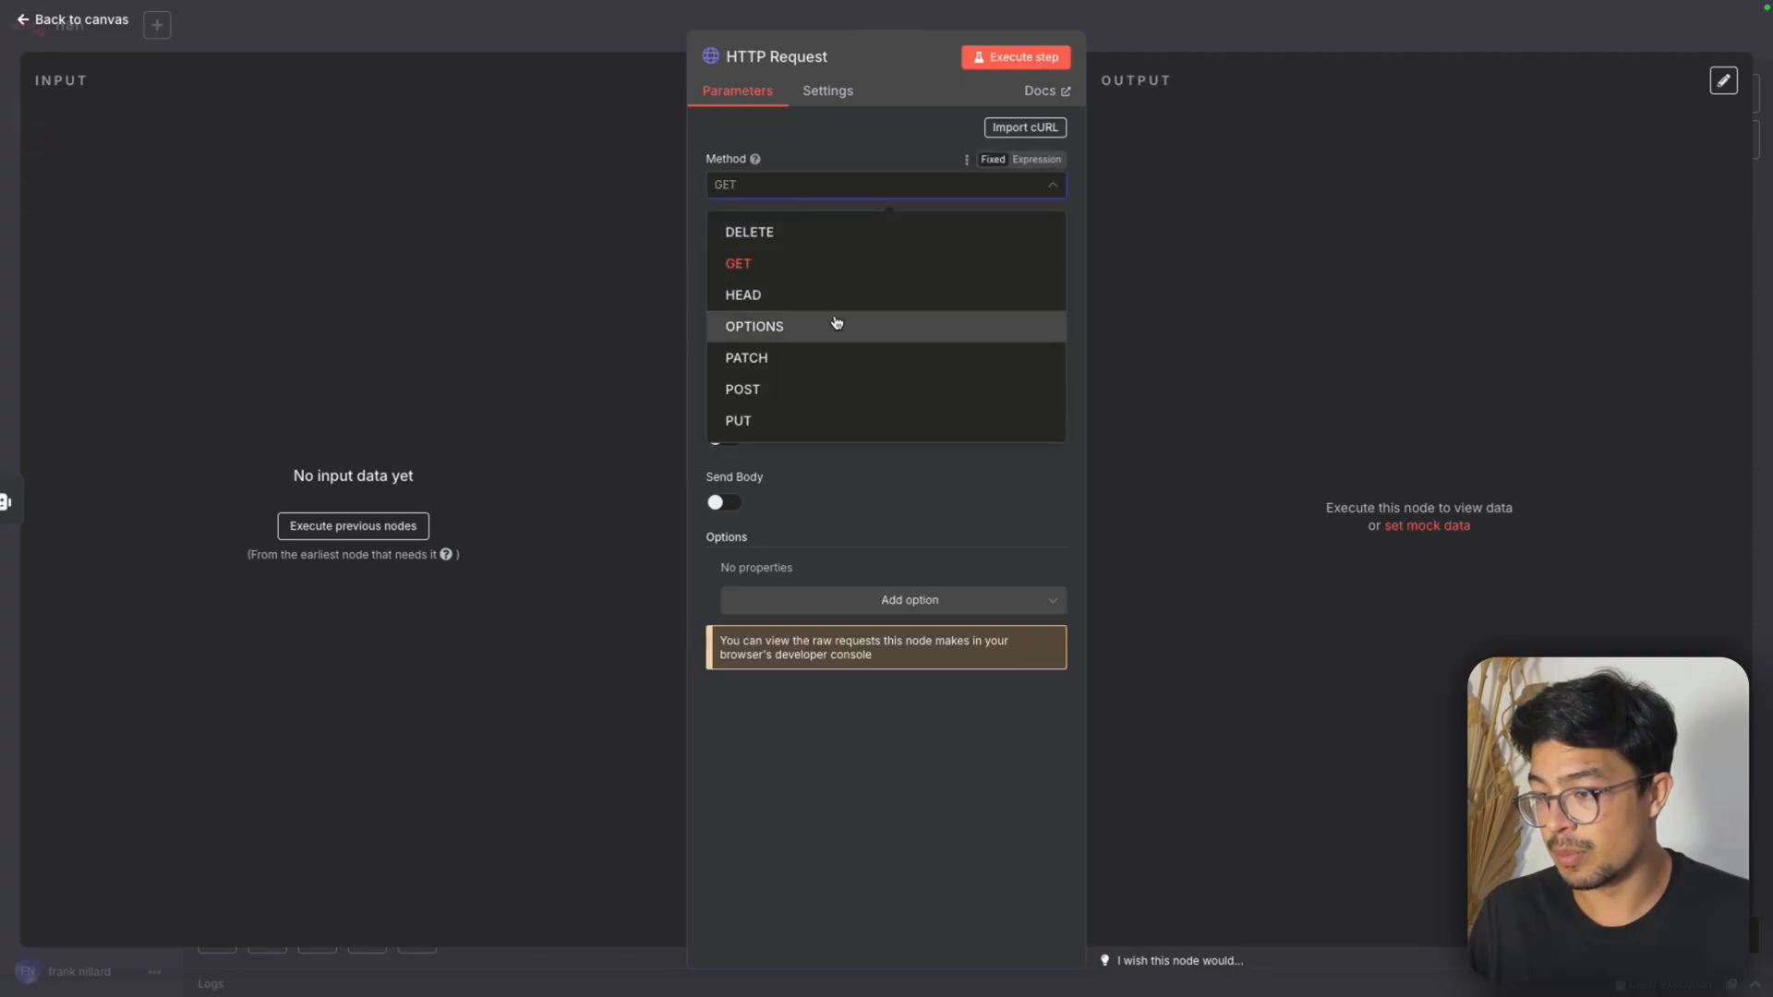
pyautogui.click(816, 397)
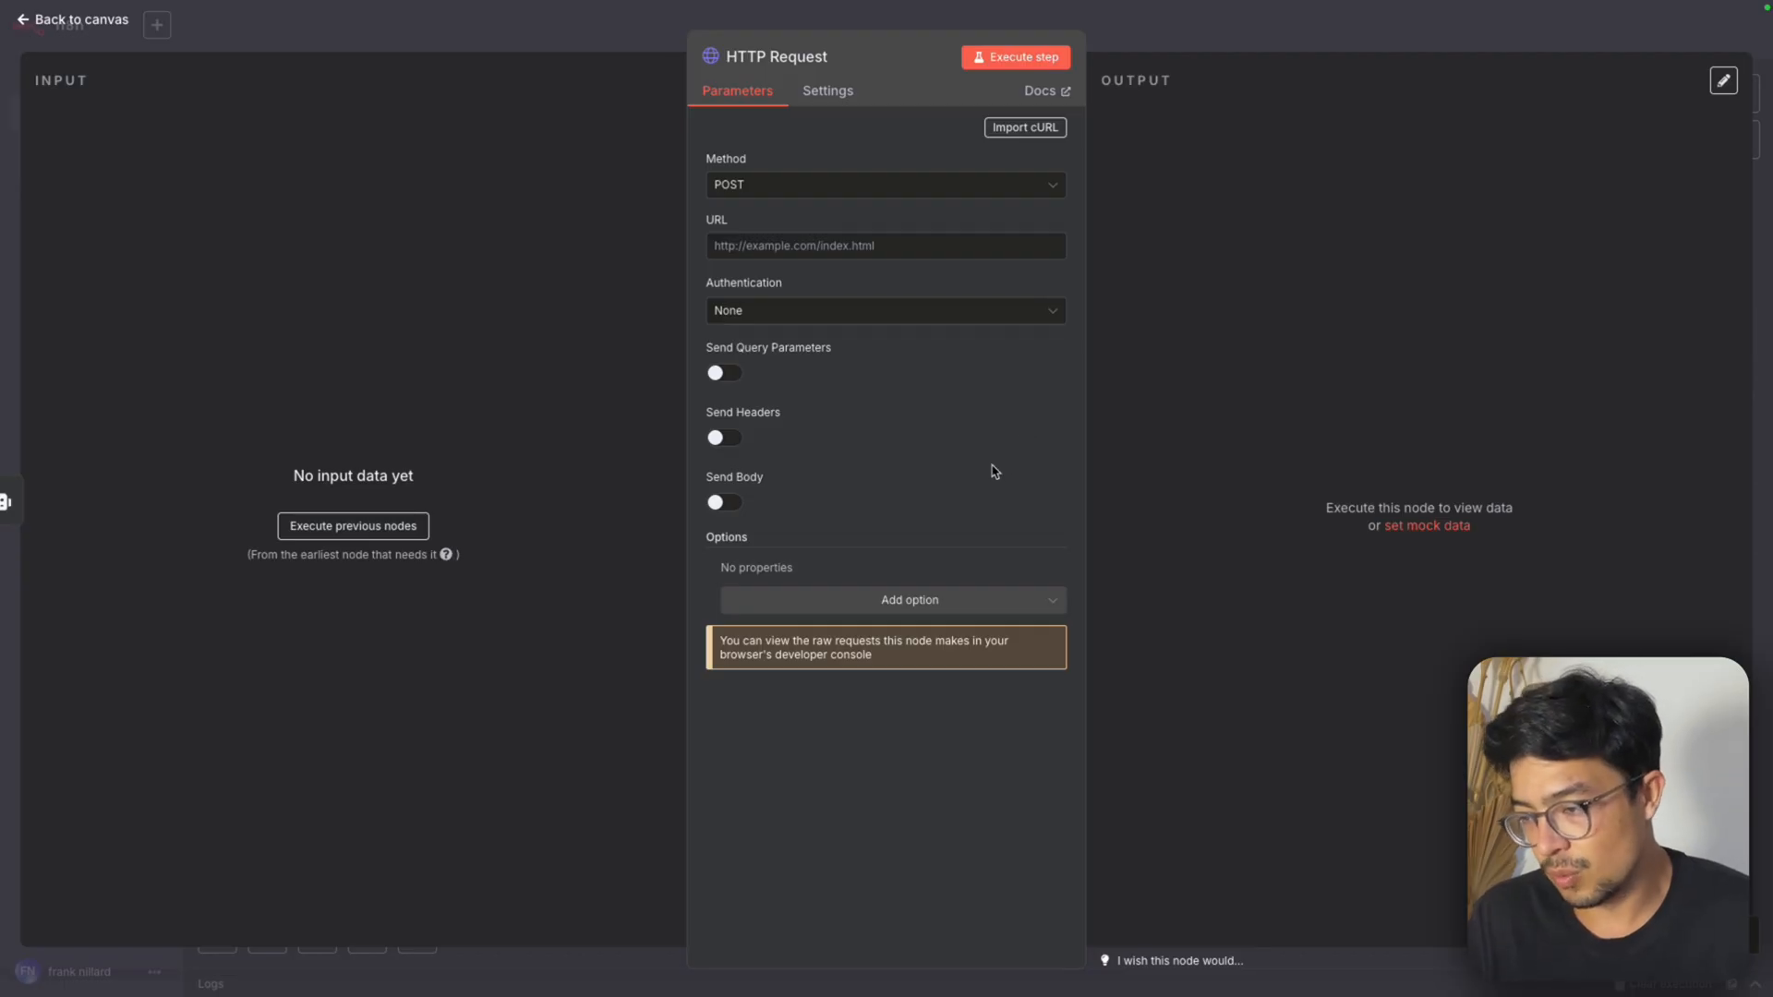
# Open the Postman collection from Evolution Manager and open the Send Text request under Evolution API v2.2.2, Send Message
pyautogui.click(1062, 43)
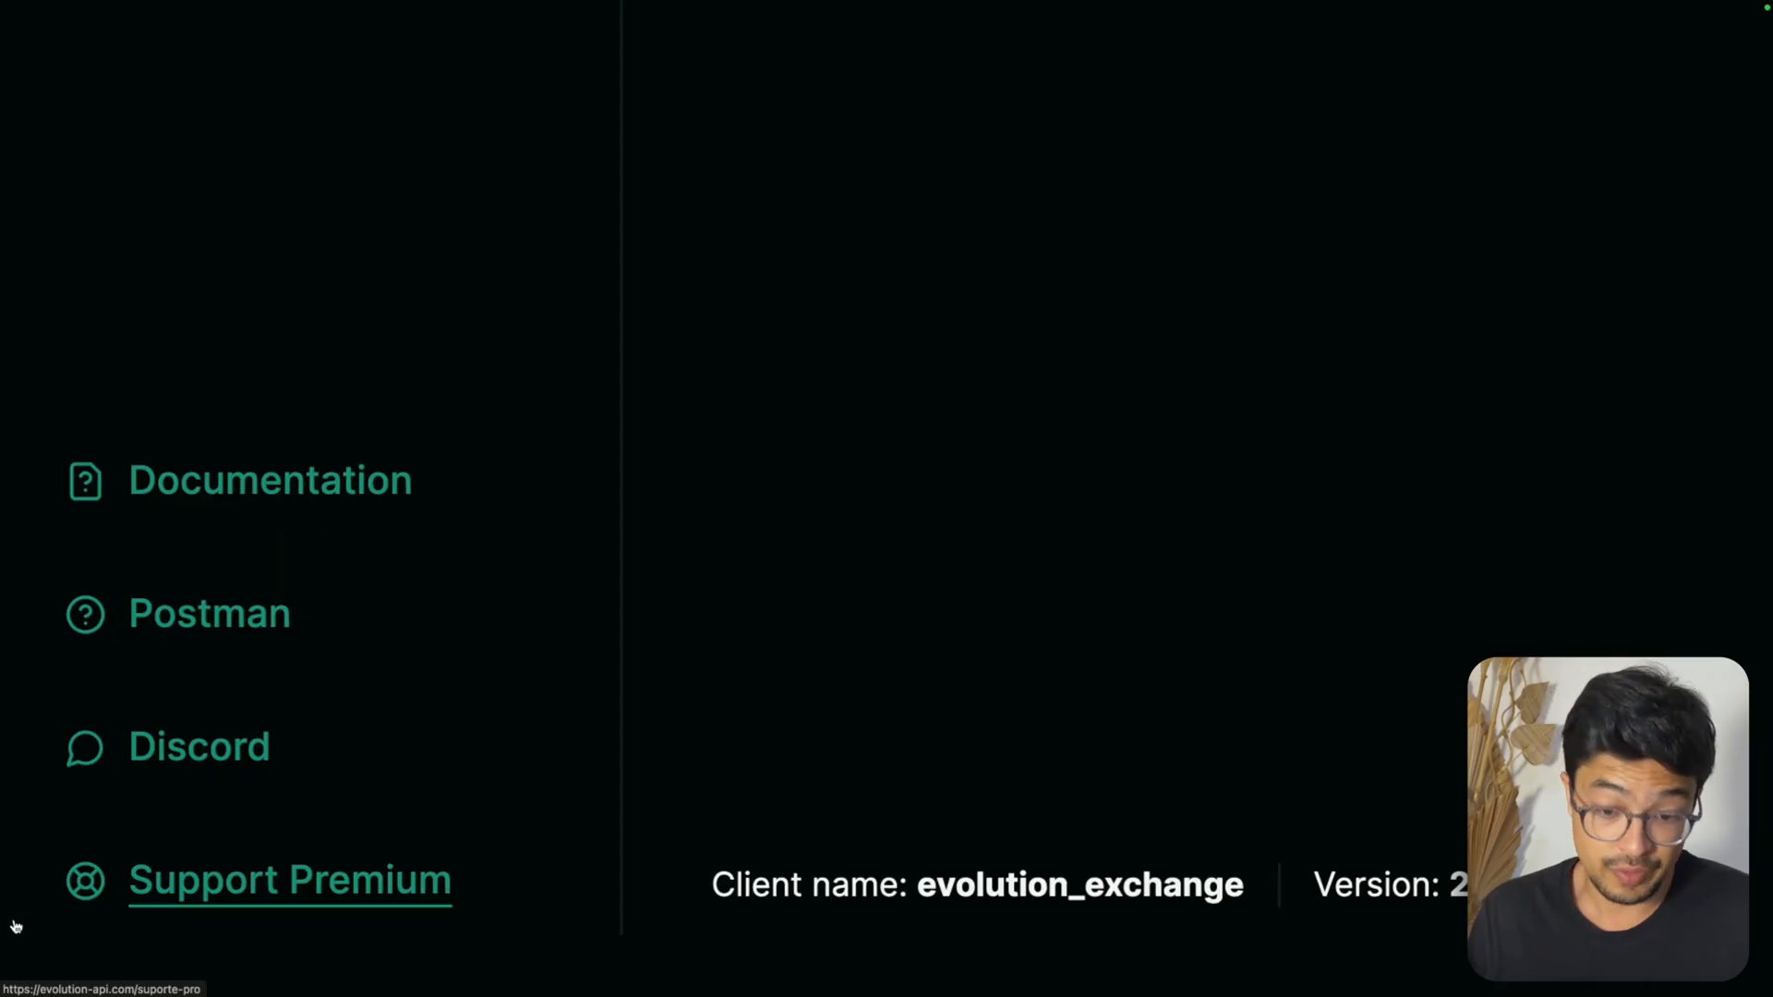
pyautogui.click(184, 629)
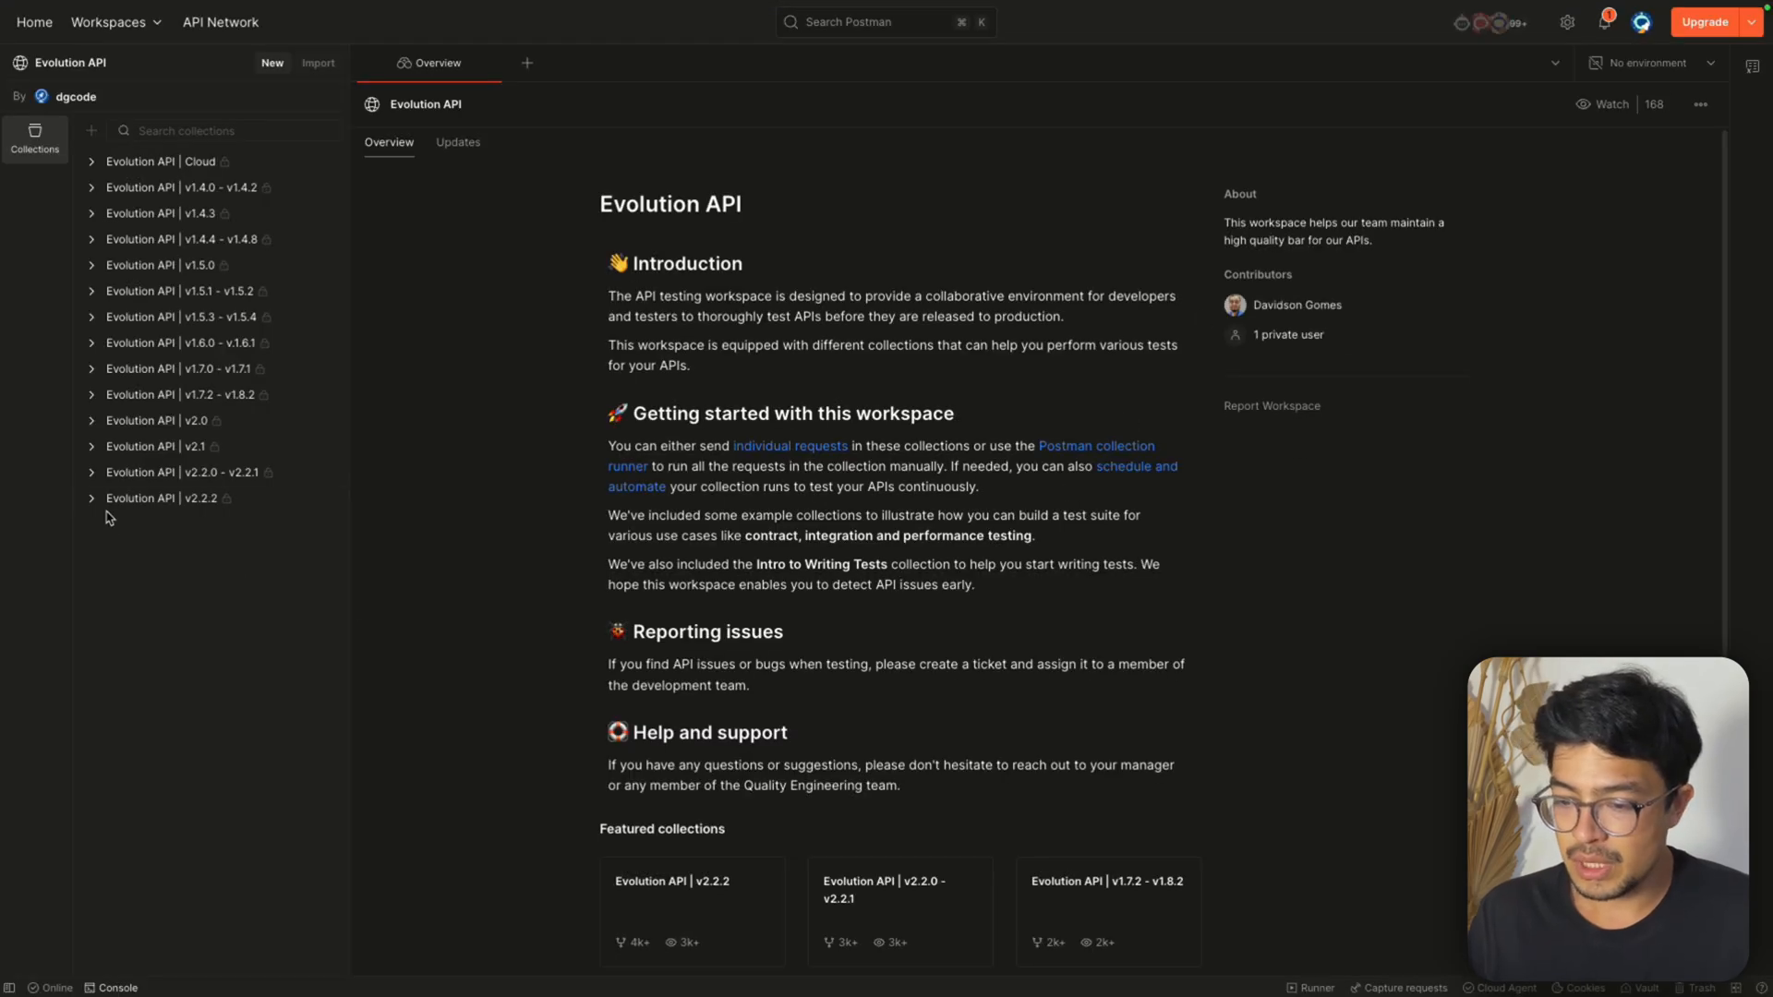
pyautogui.click(96, 500)
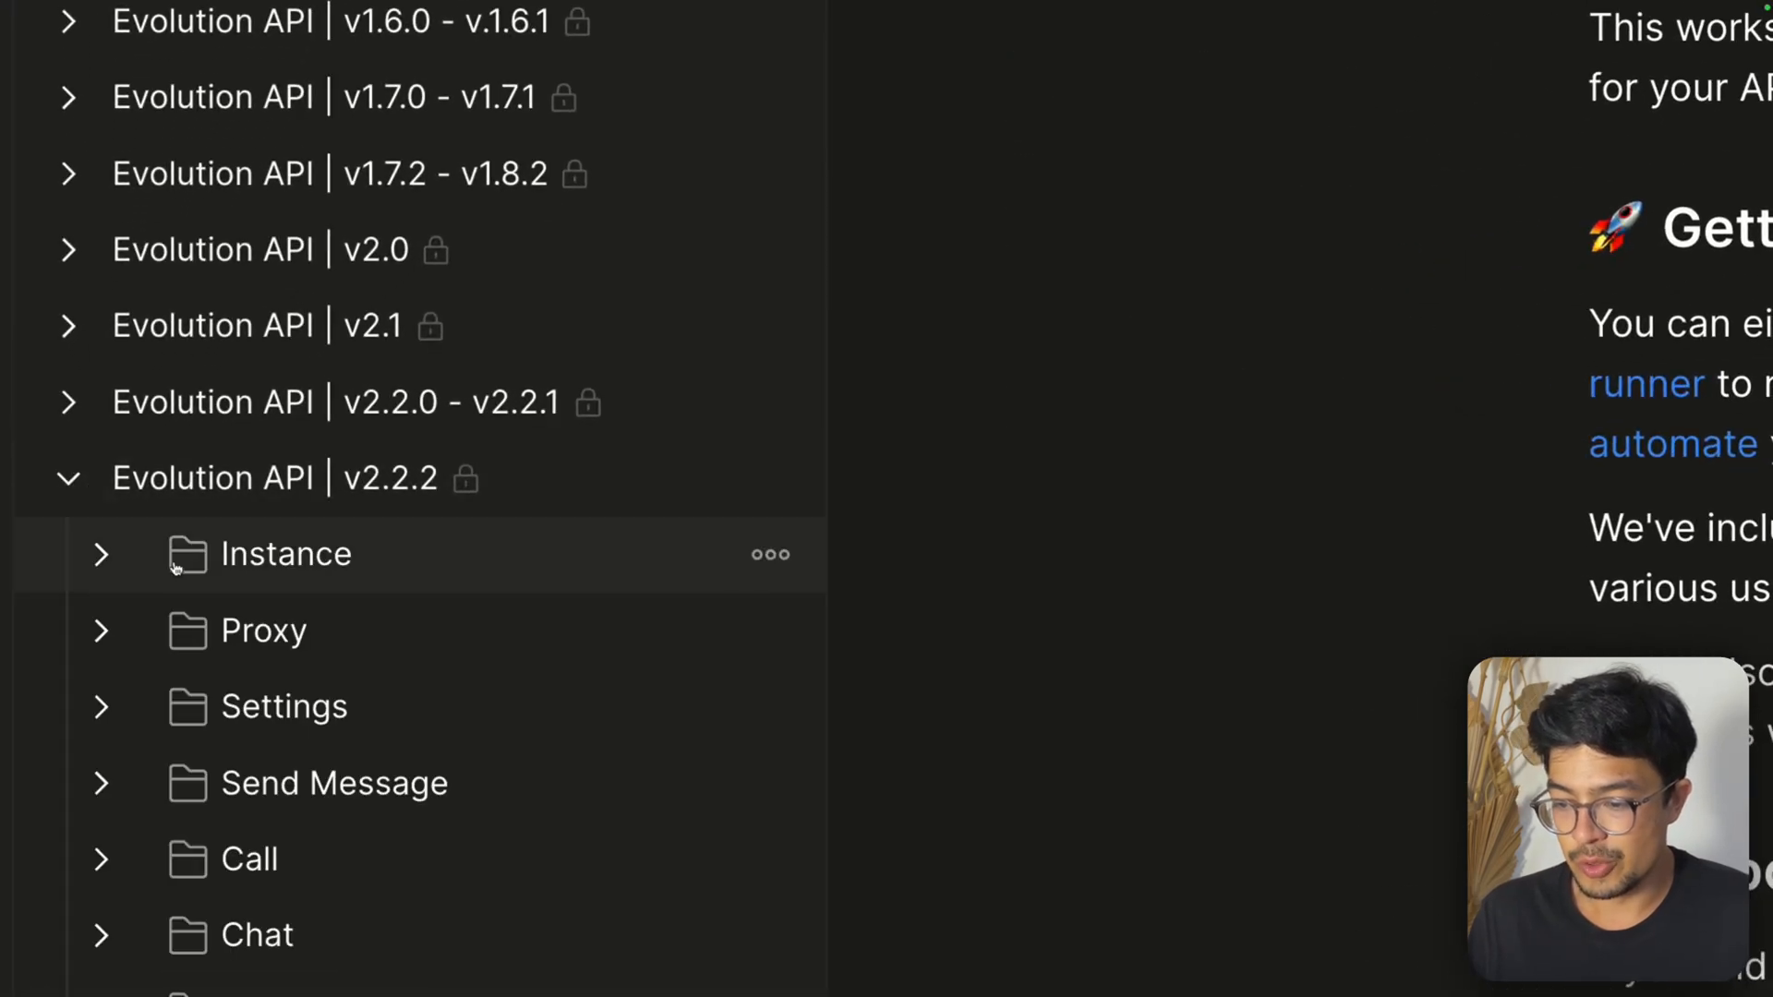
pyautogui.click(203, 787)
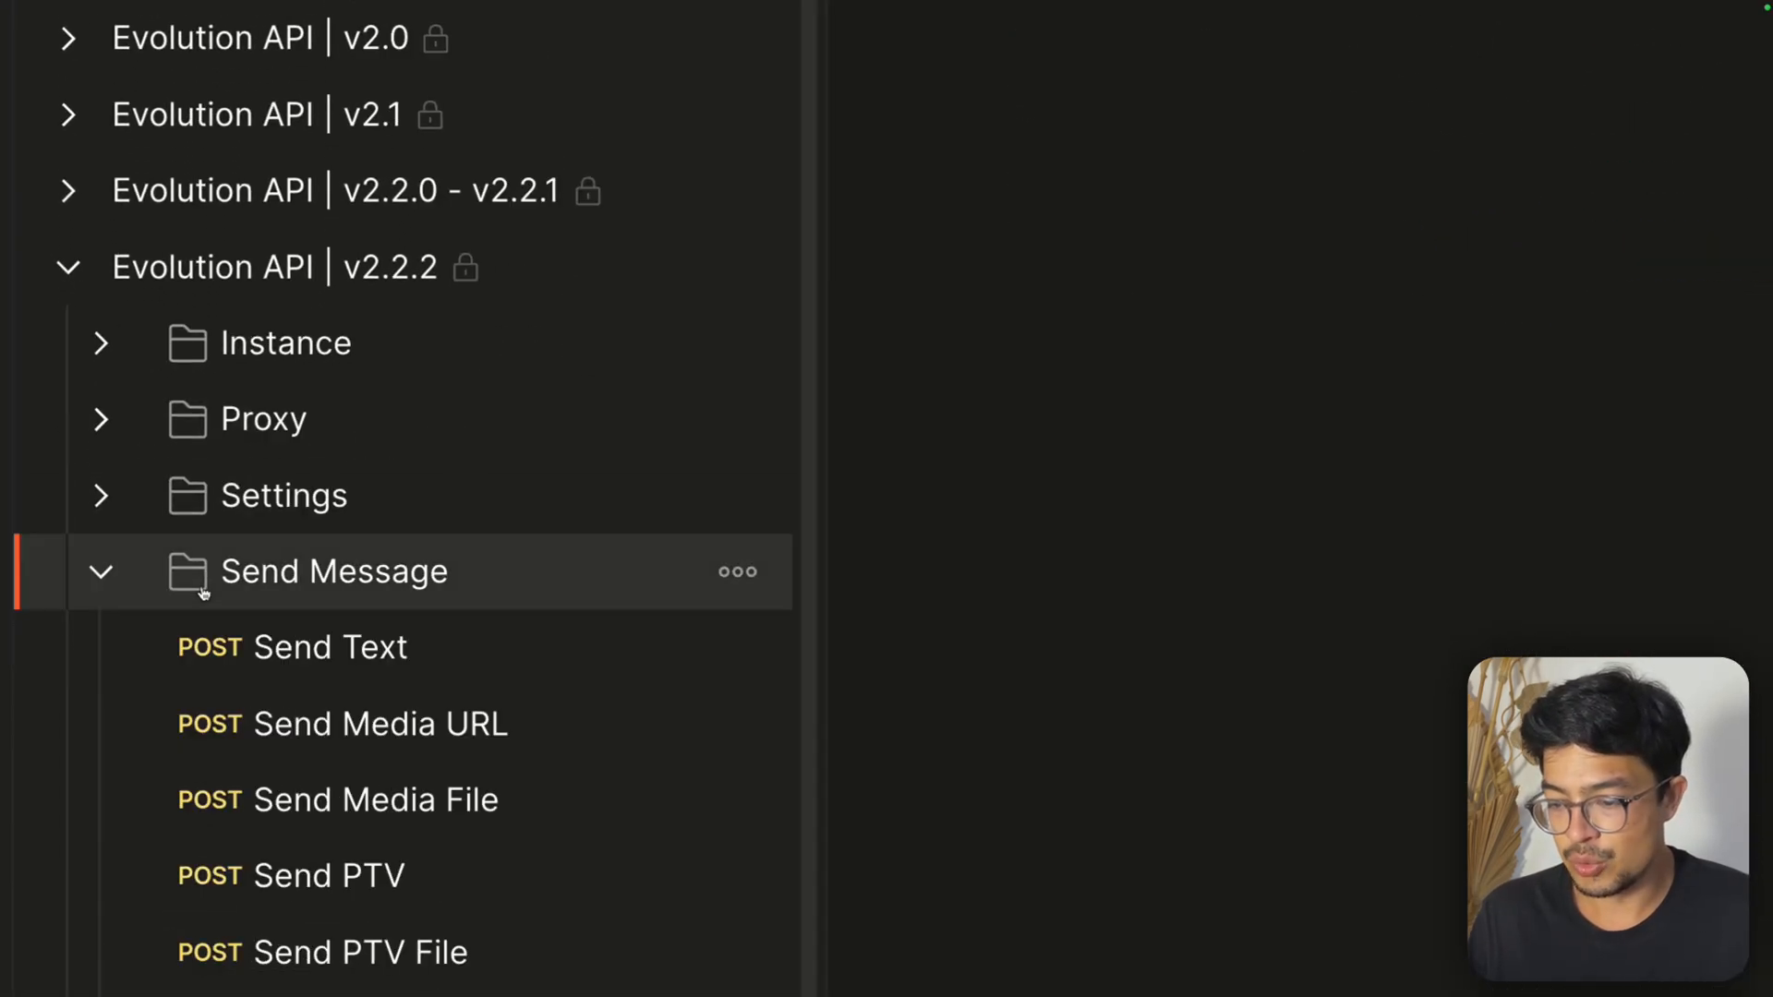
pyautogui.scroll(-1, 295, 672)
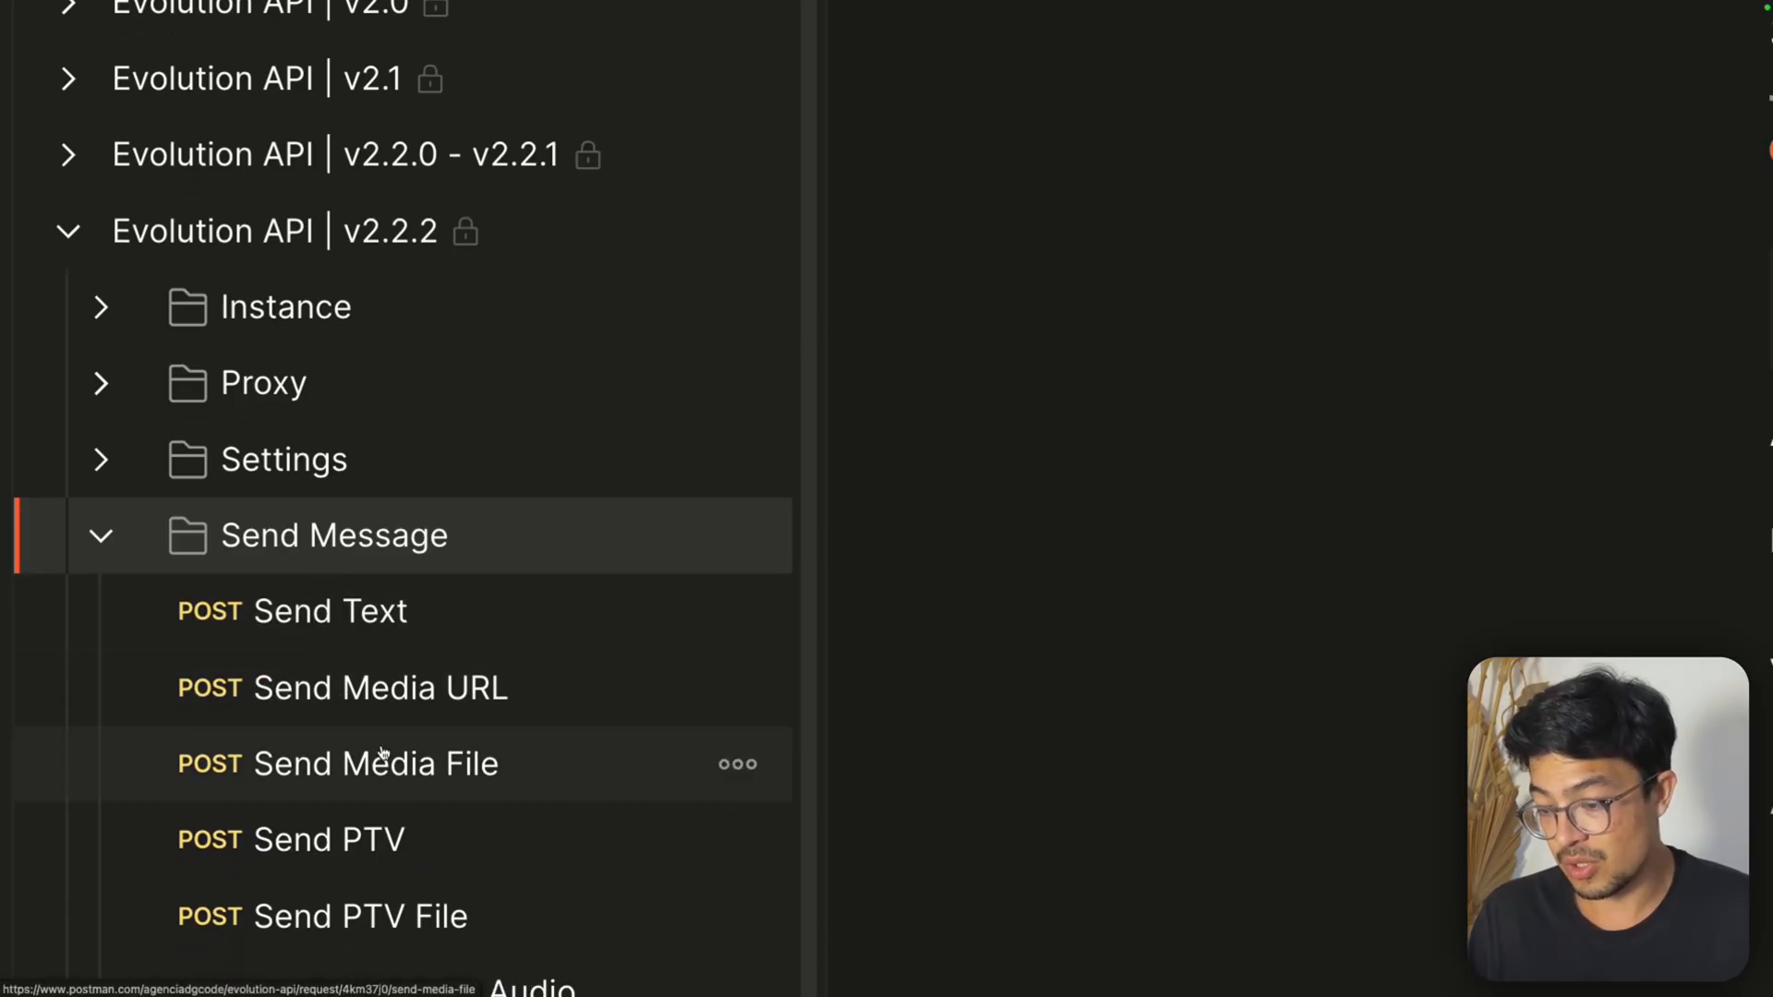
pyautogui.click(319, 618)
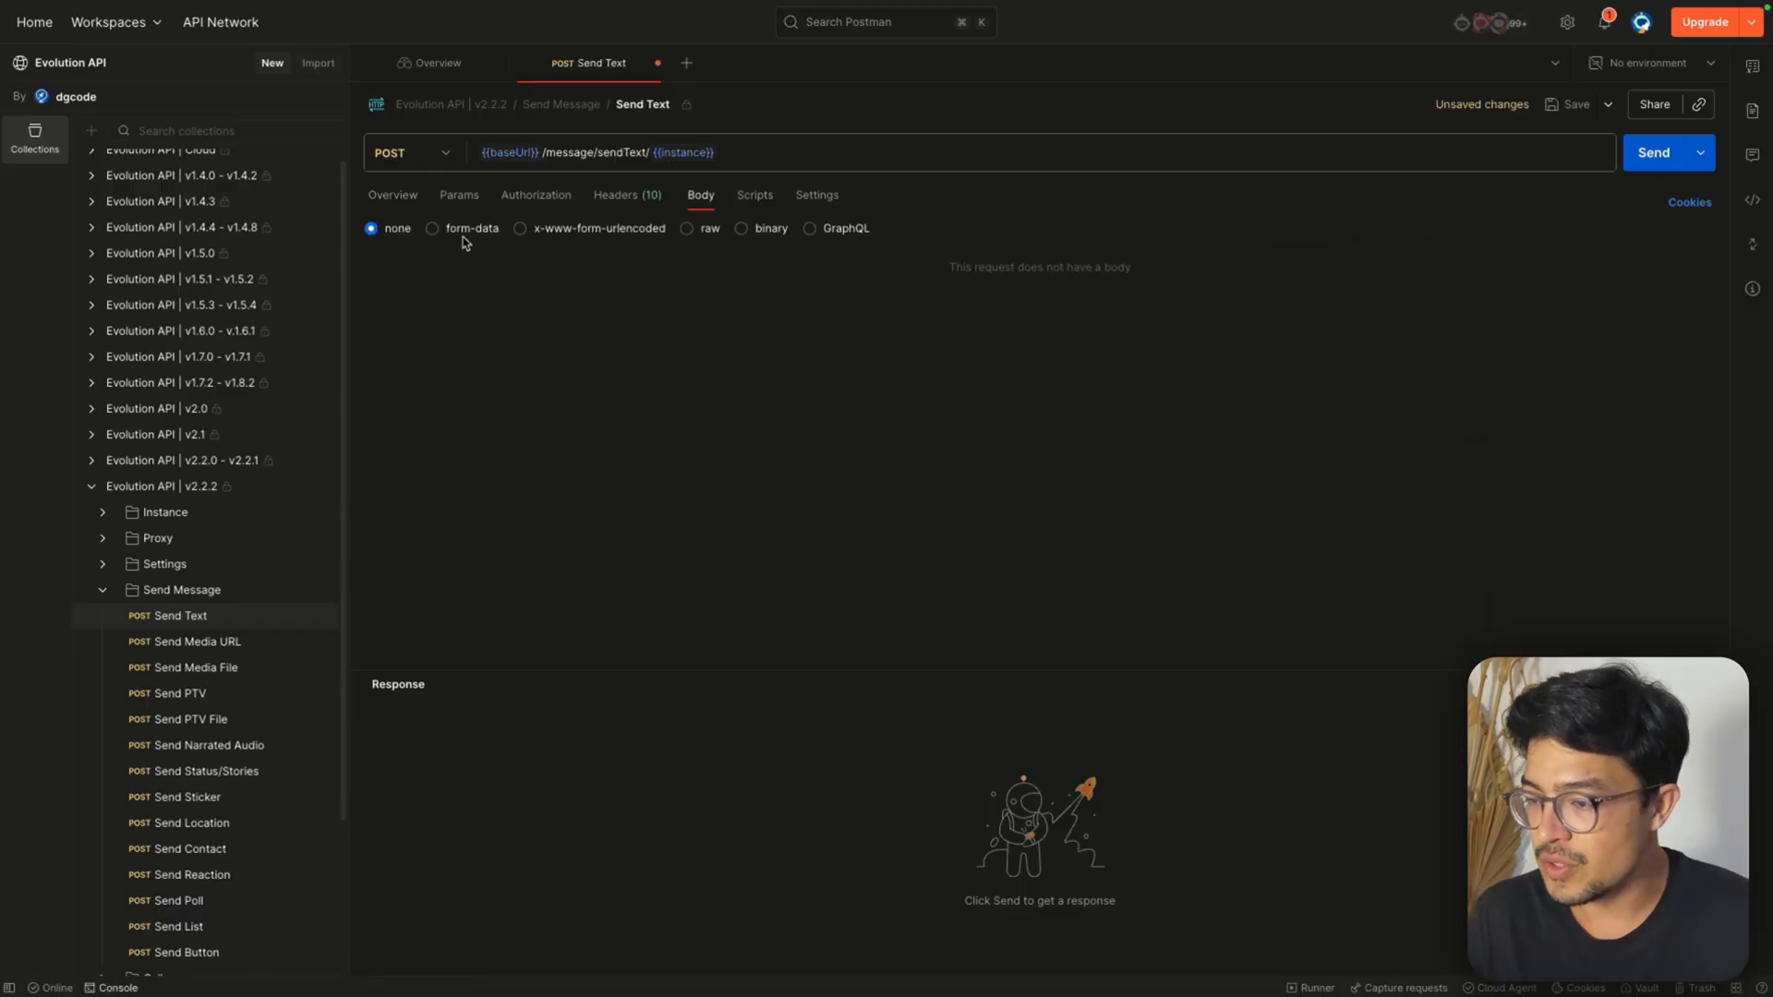
# Review the Send Text request overview and copy the /message/sendText/{{instance}} part of its URL
pyautogui.click(413, 201)
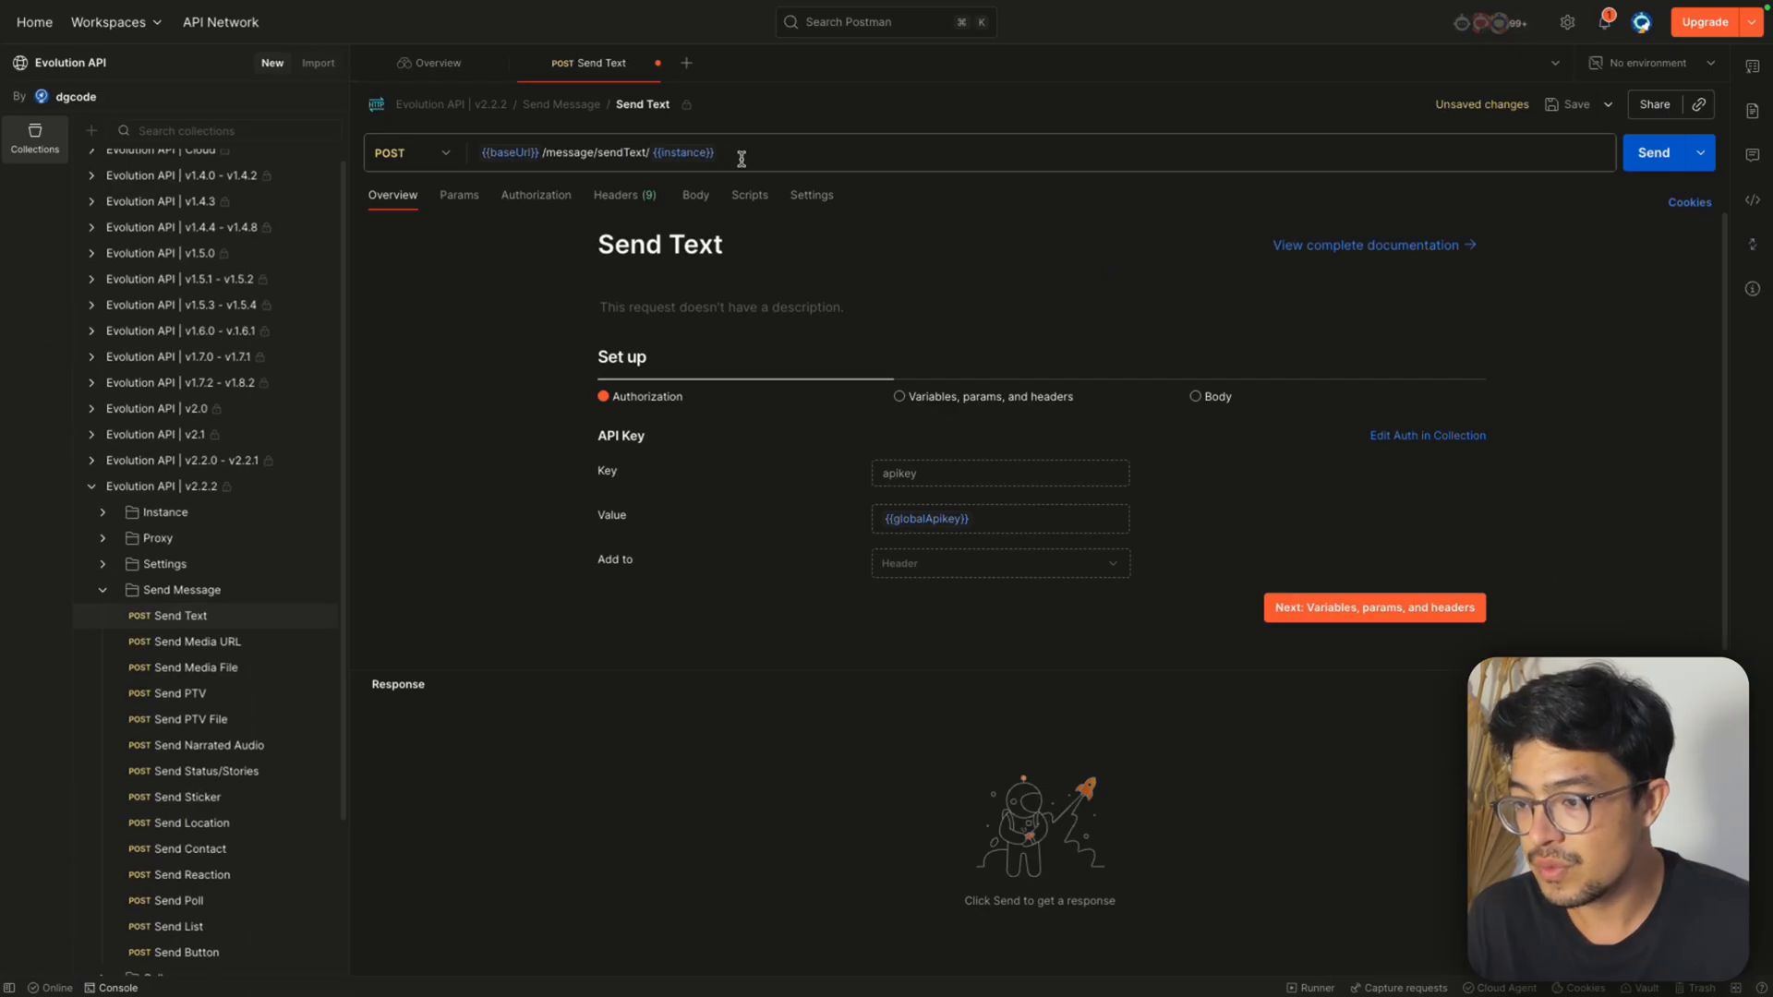
pyautogui.moveTo(734, 153); pyautogui.dragTo(481, 152)
pyautogui.click(515, 251)
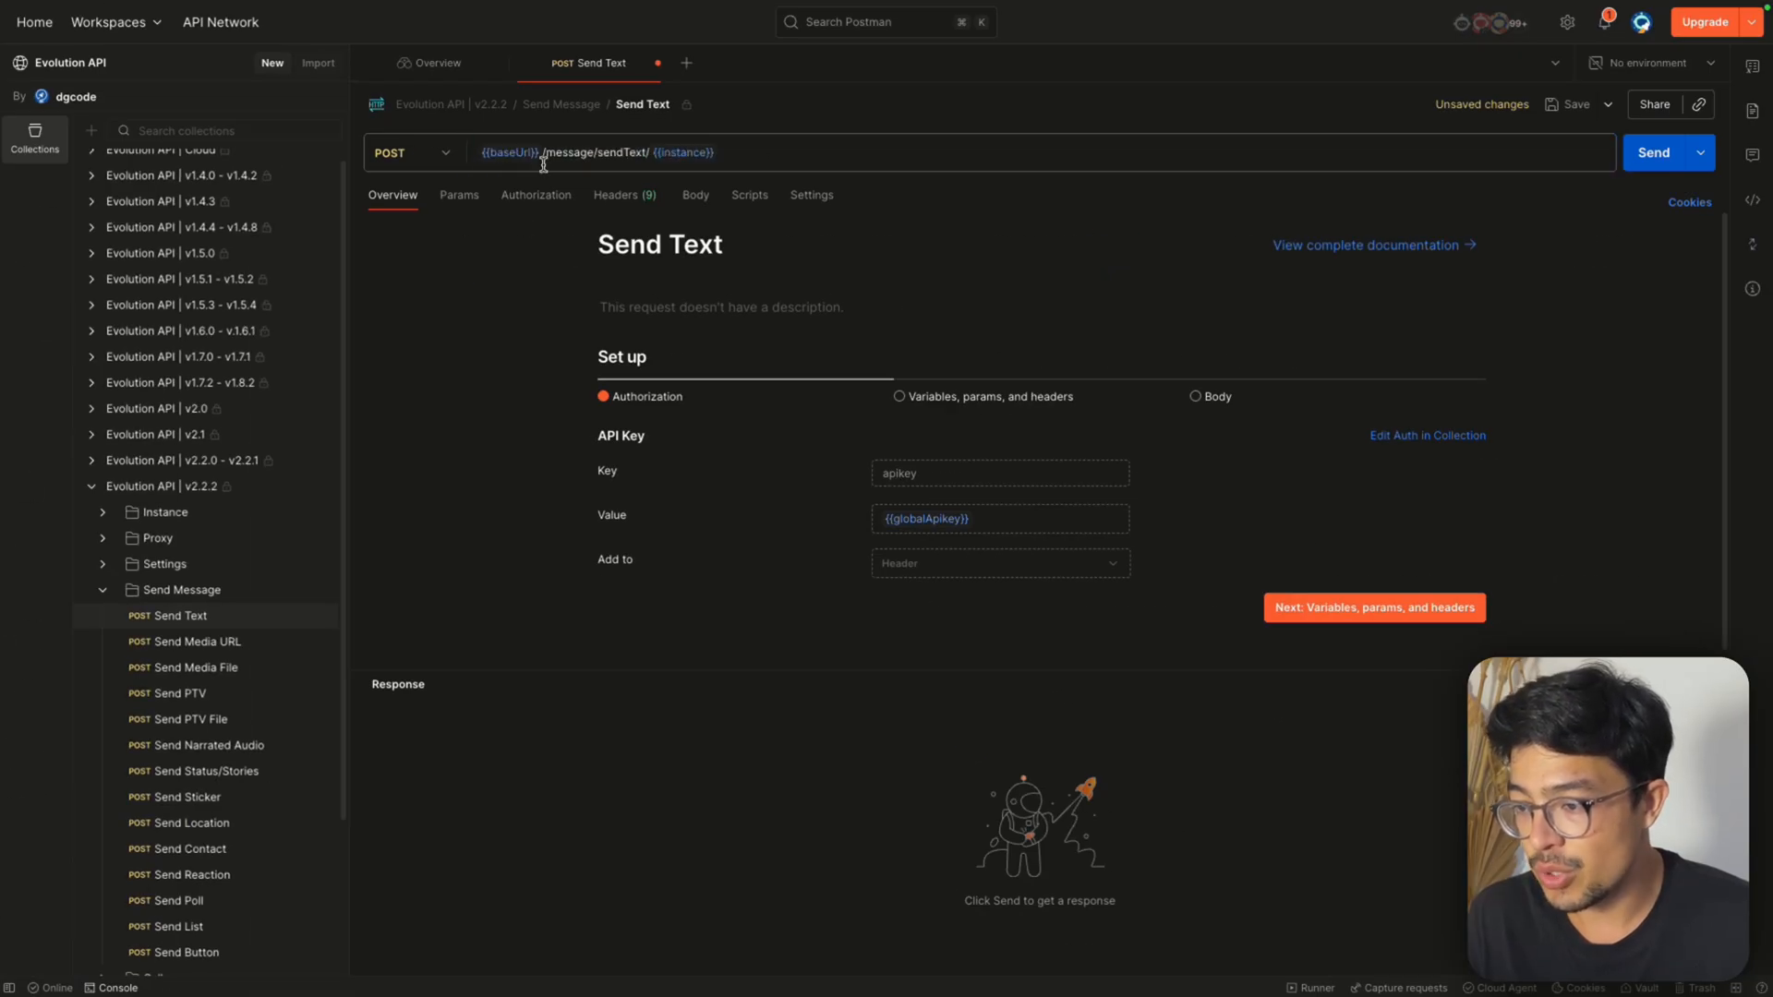
pyautogui.moveTo(542, 155)
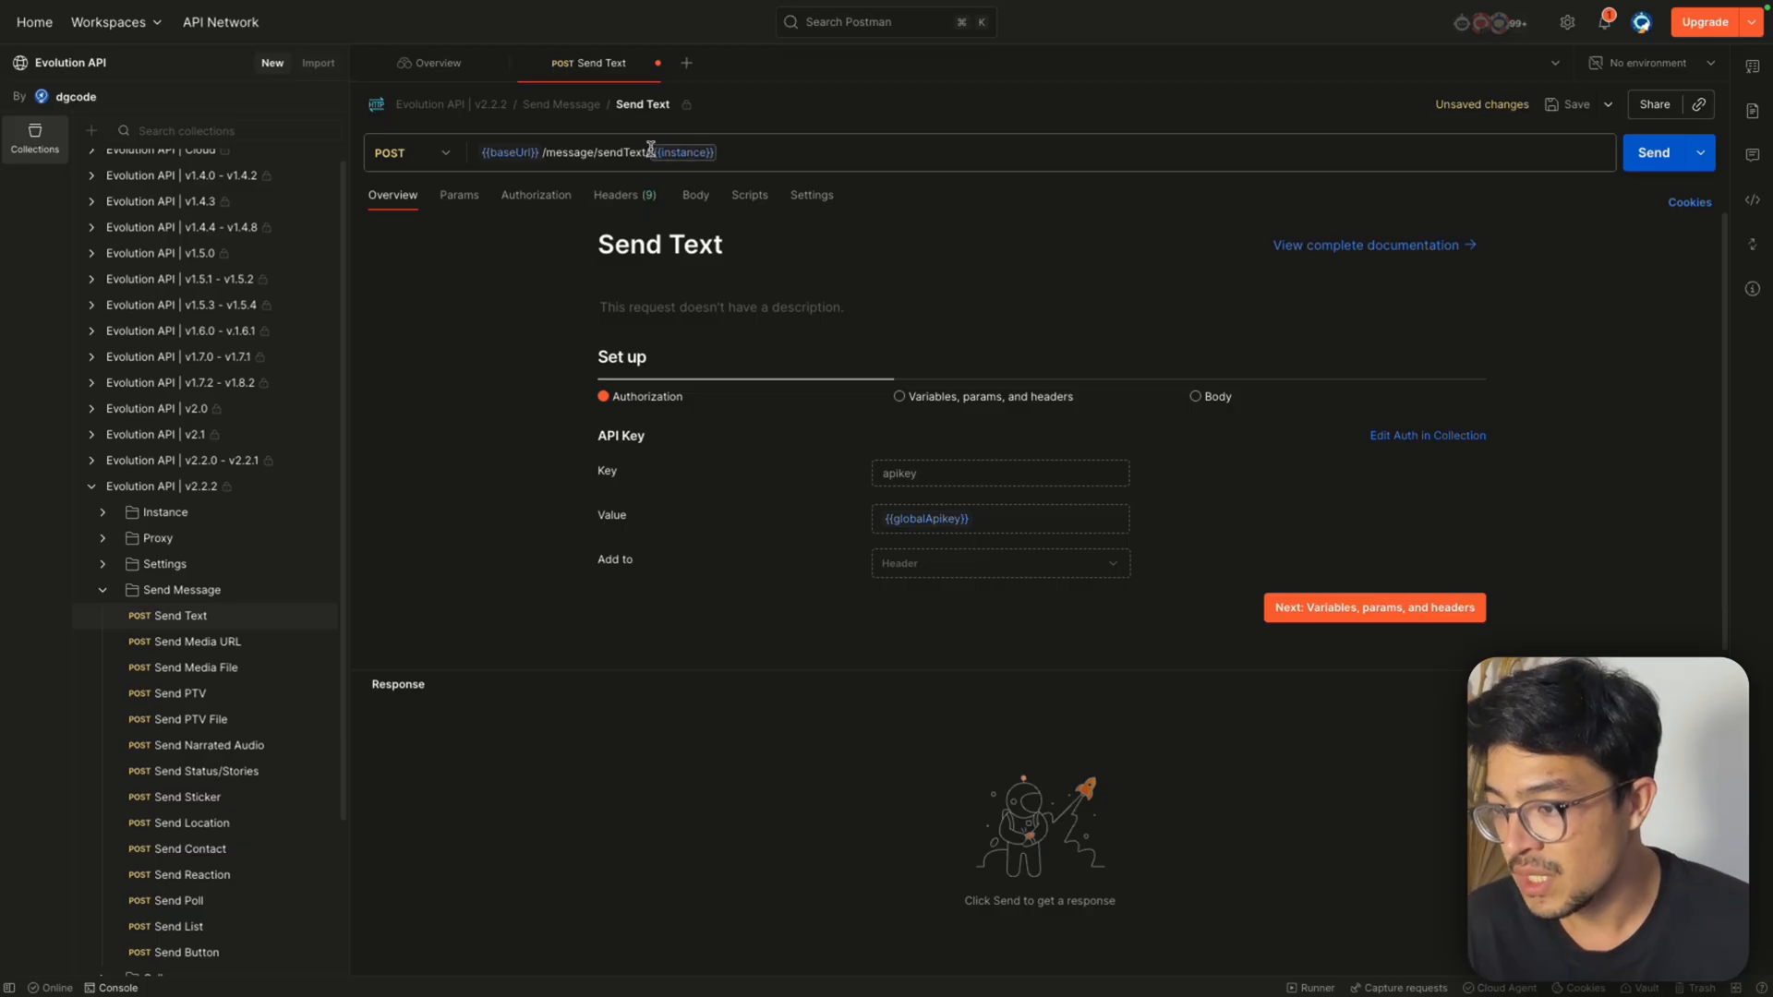
pyautogui.moveTo(715, 154); pyautogui.dragTo(539, 157)
pyautogui.hotkey('ctrl', 'c')
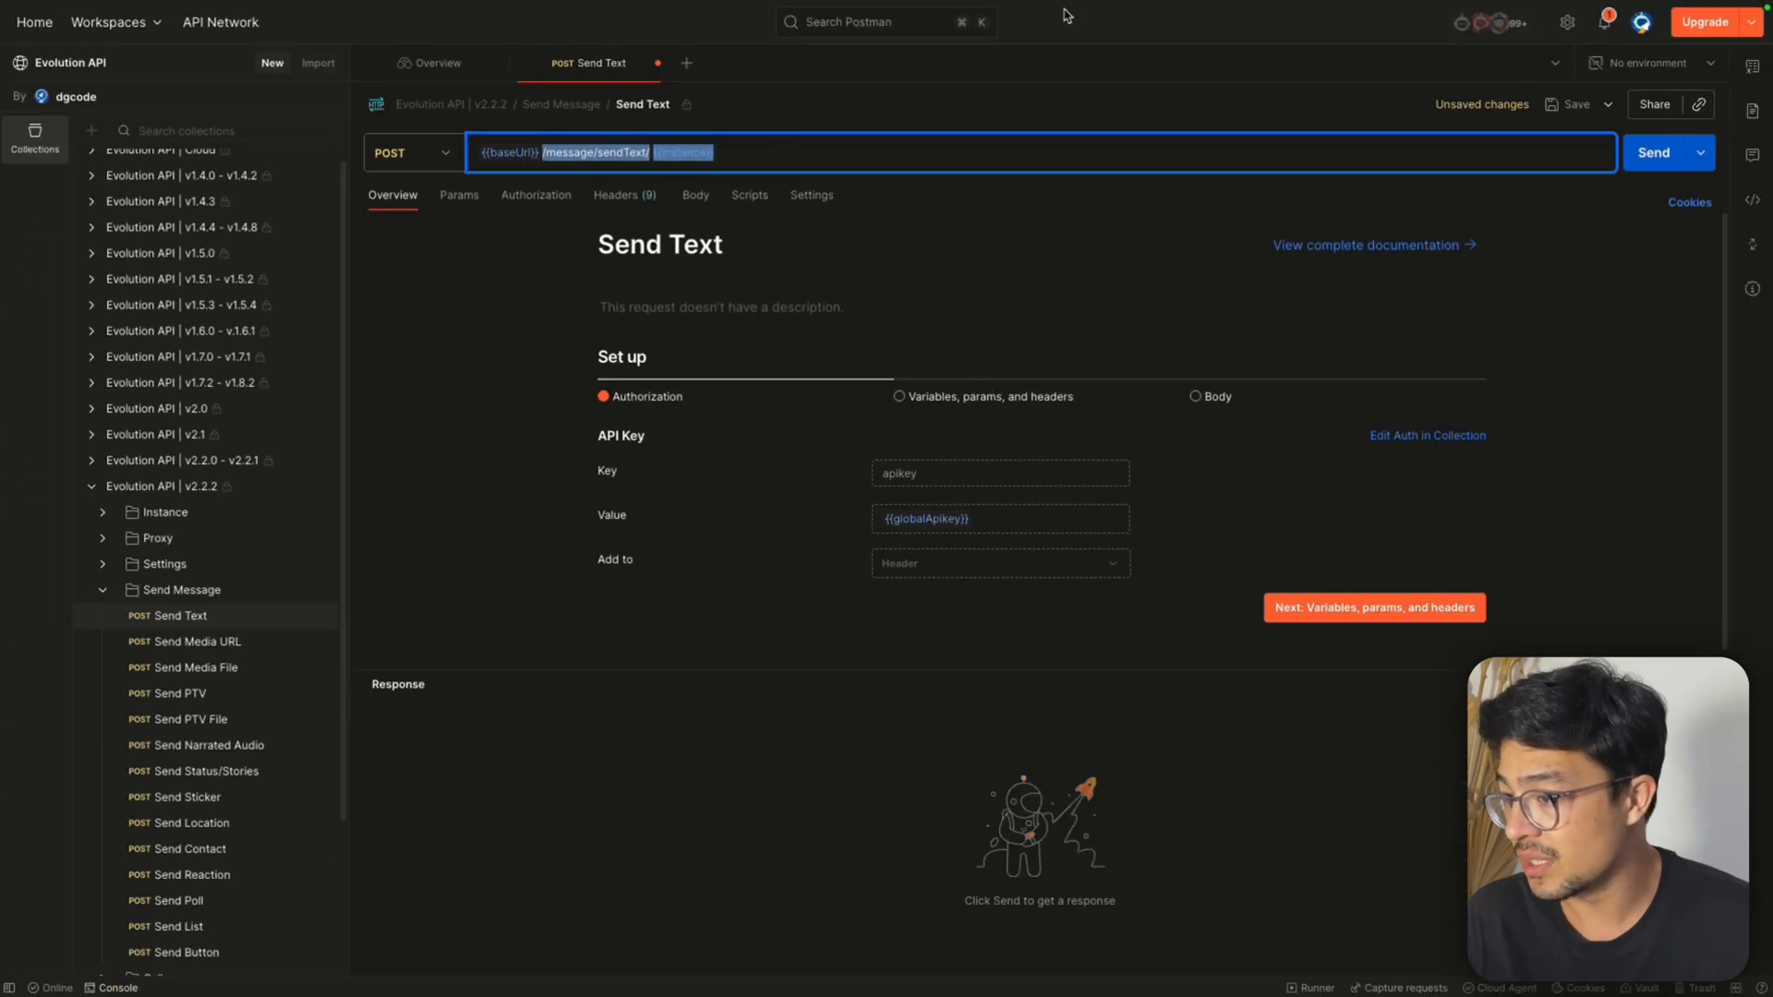
# Switch to n8n, paste the copied path as the HTTP Request URL and trim it to /message/sendText/
pyautogui.click(1449, 48)
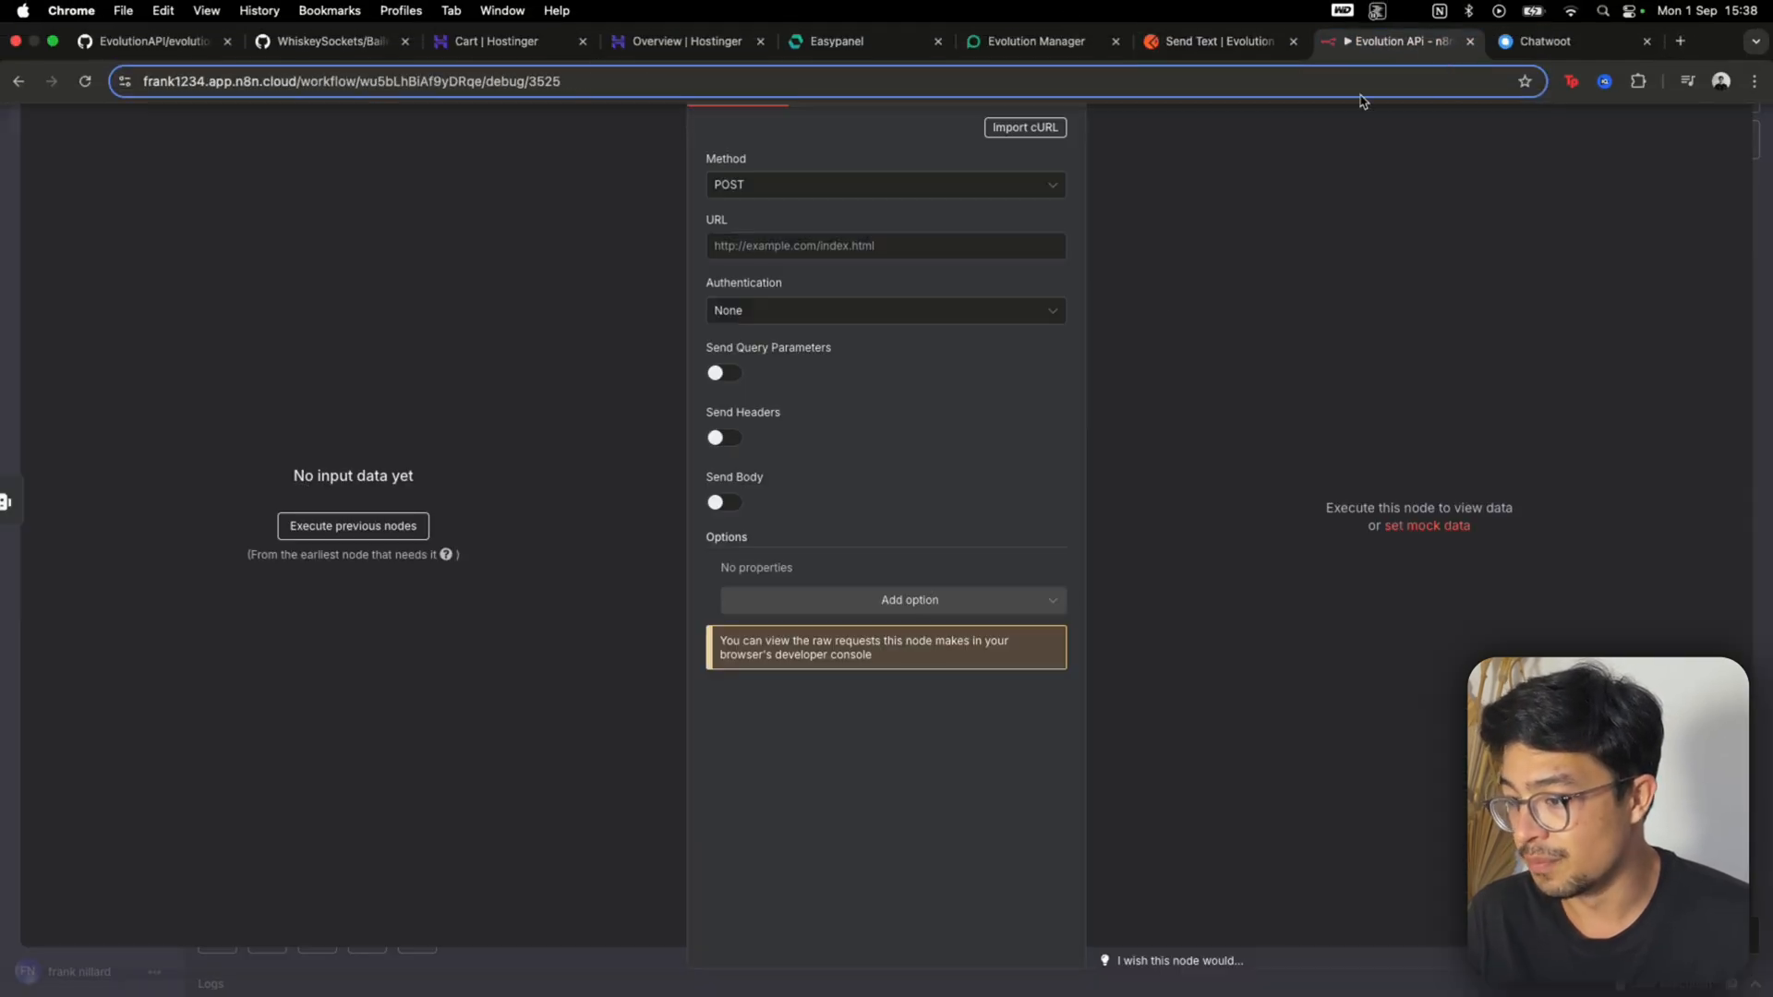
pyautogui.click(856, 246)
pyautogui.hotkey('ctrl', 'v')
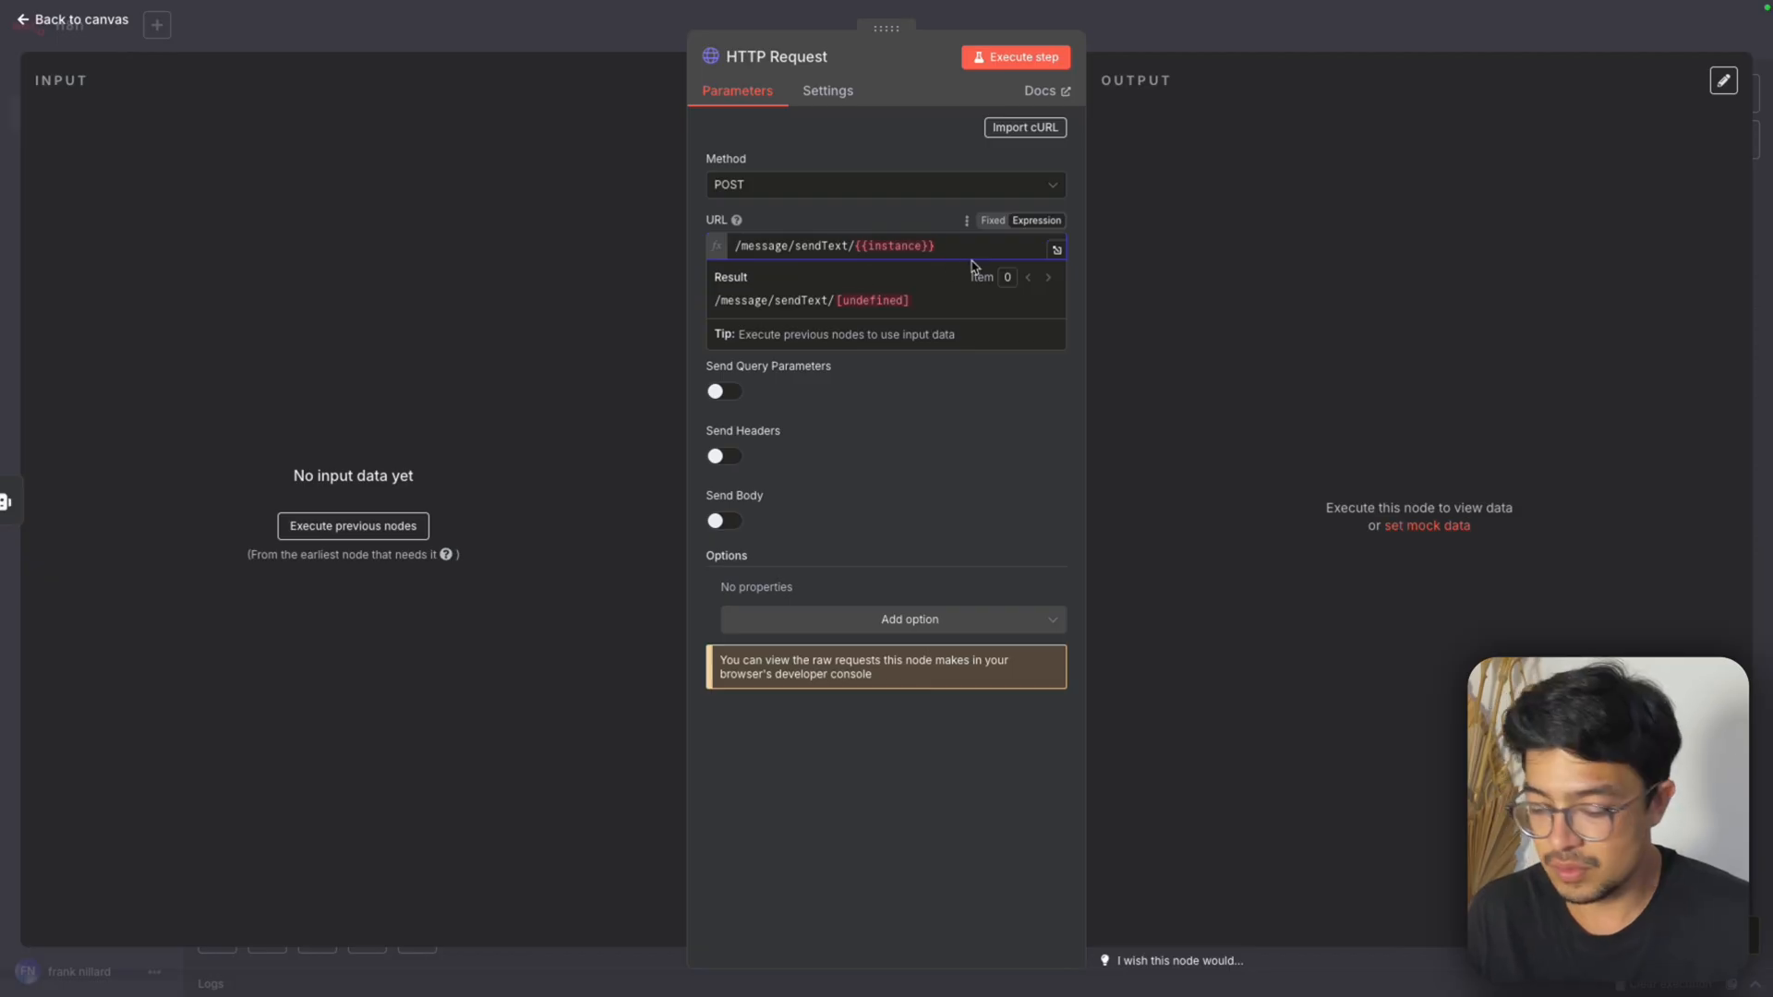
pyautogui.press('BackSpace')
pyautogui.press('BackSpace')
pyautogui.press('Escape')
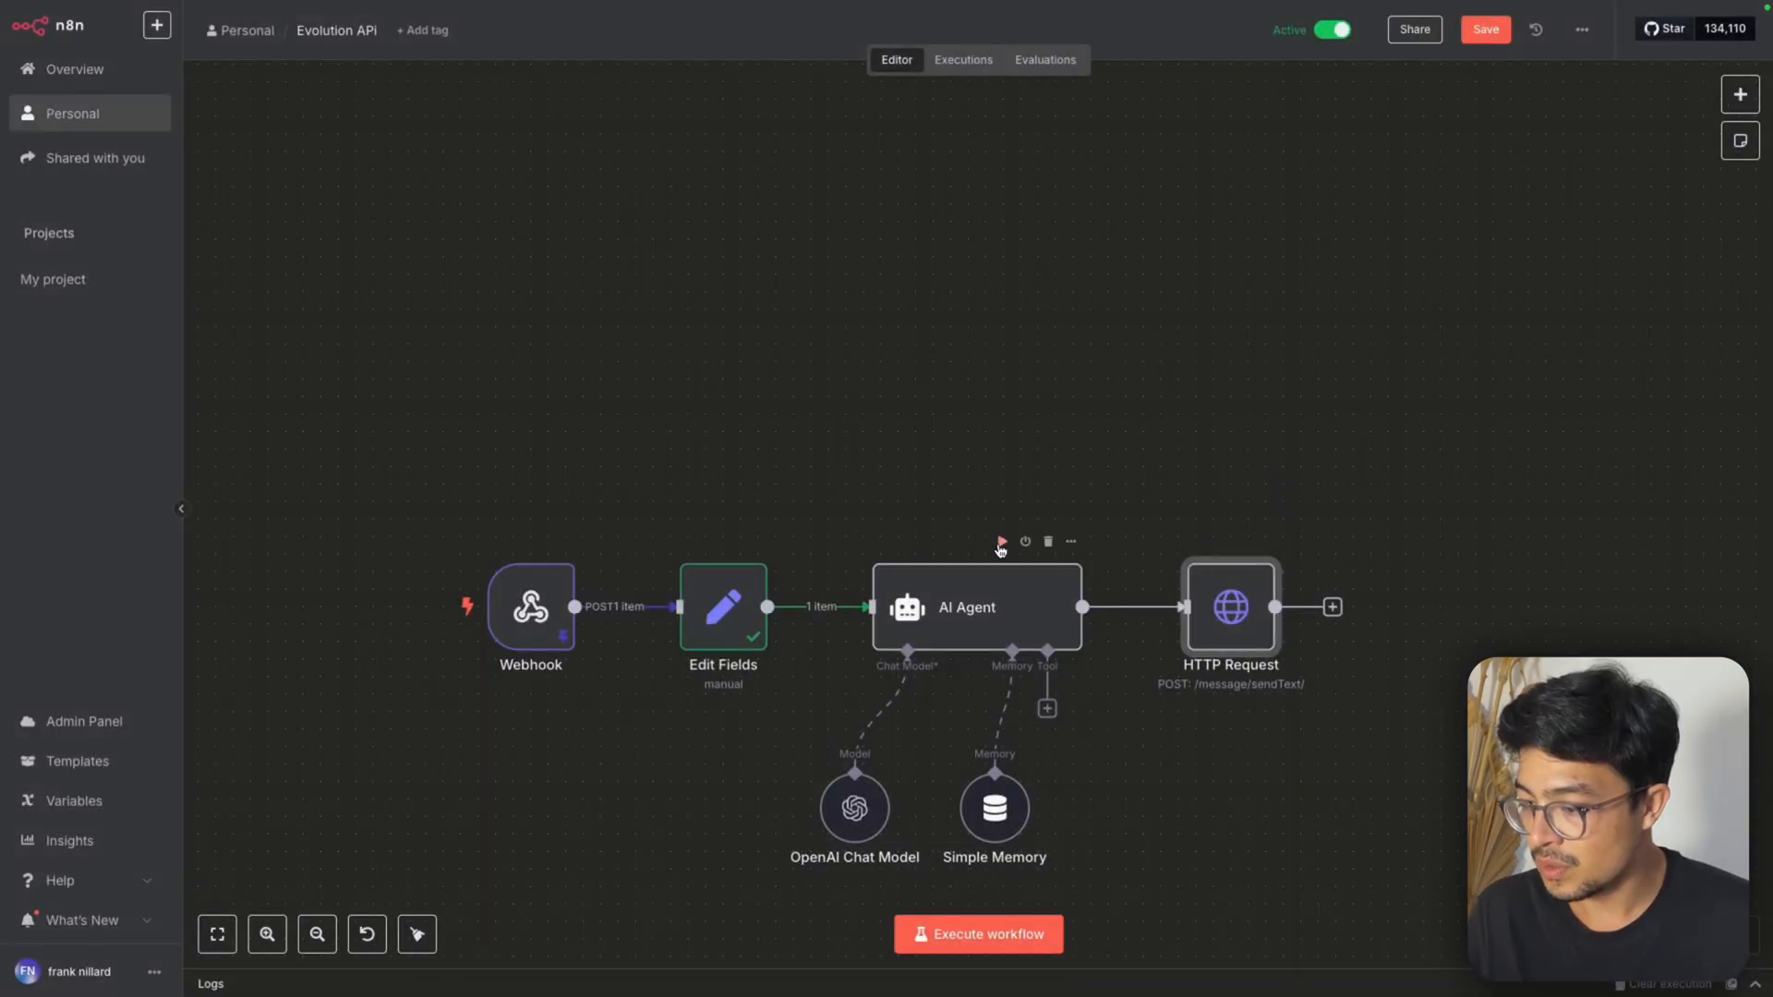
# Execute the AI Agent node, then reopen the HTTP Request node and expand its Edit Fields input data
pyautogui.click(1001, 543)
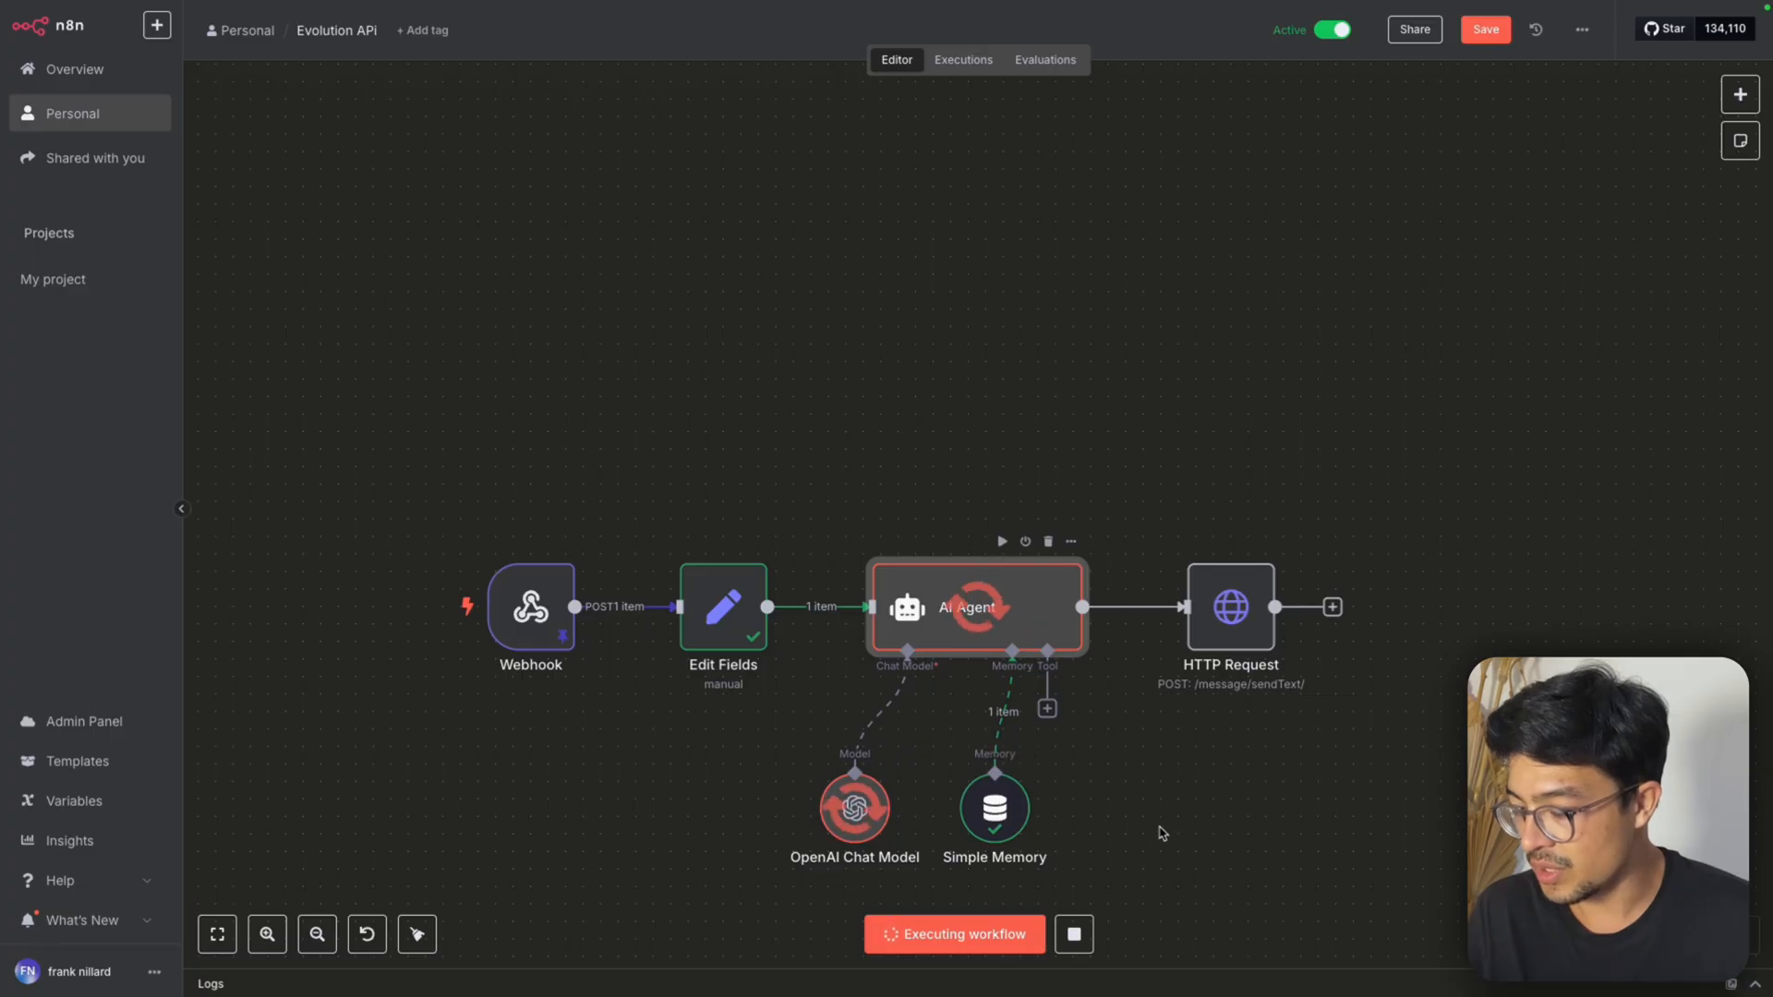
pyautogui.doubleClick(1235, 635)
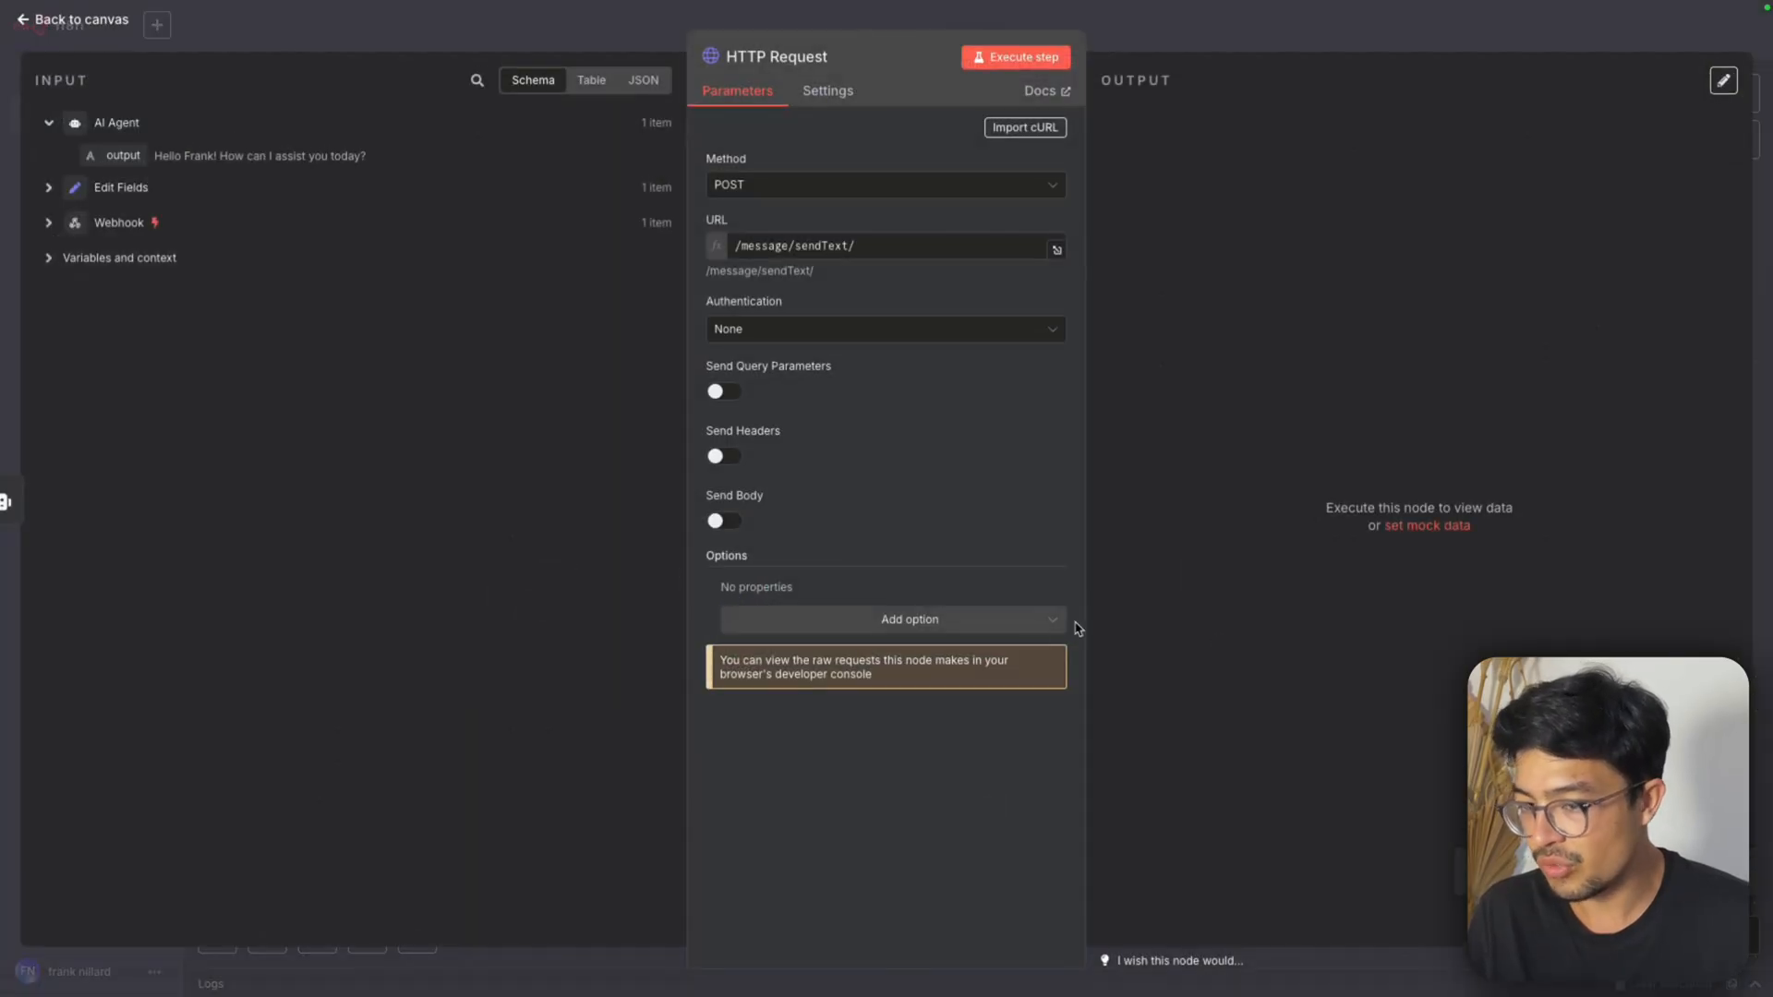
pyautogui.click(48, 189)
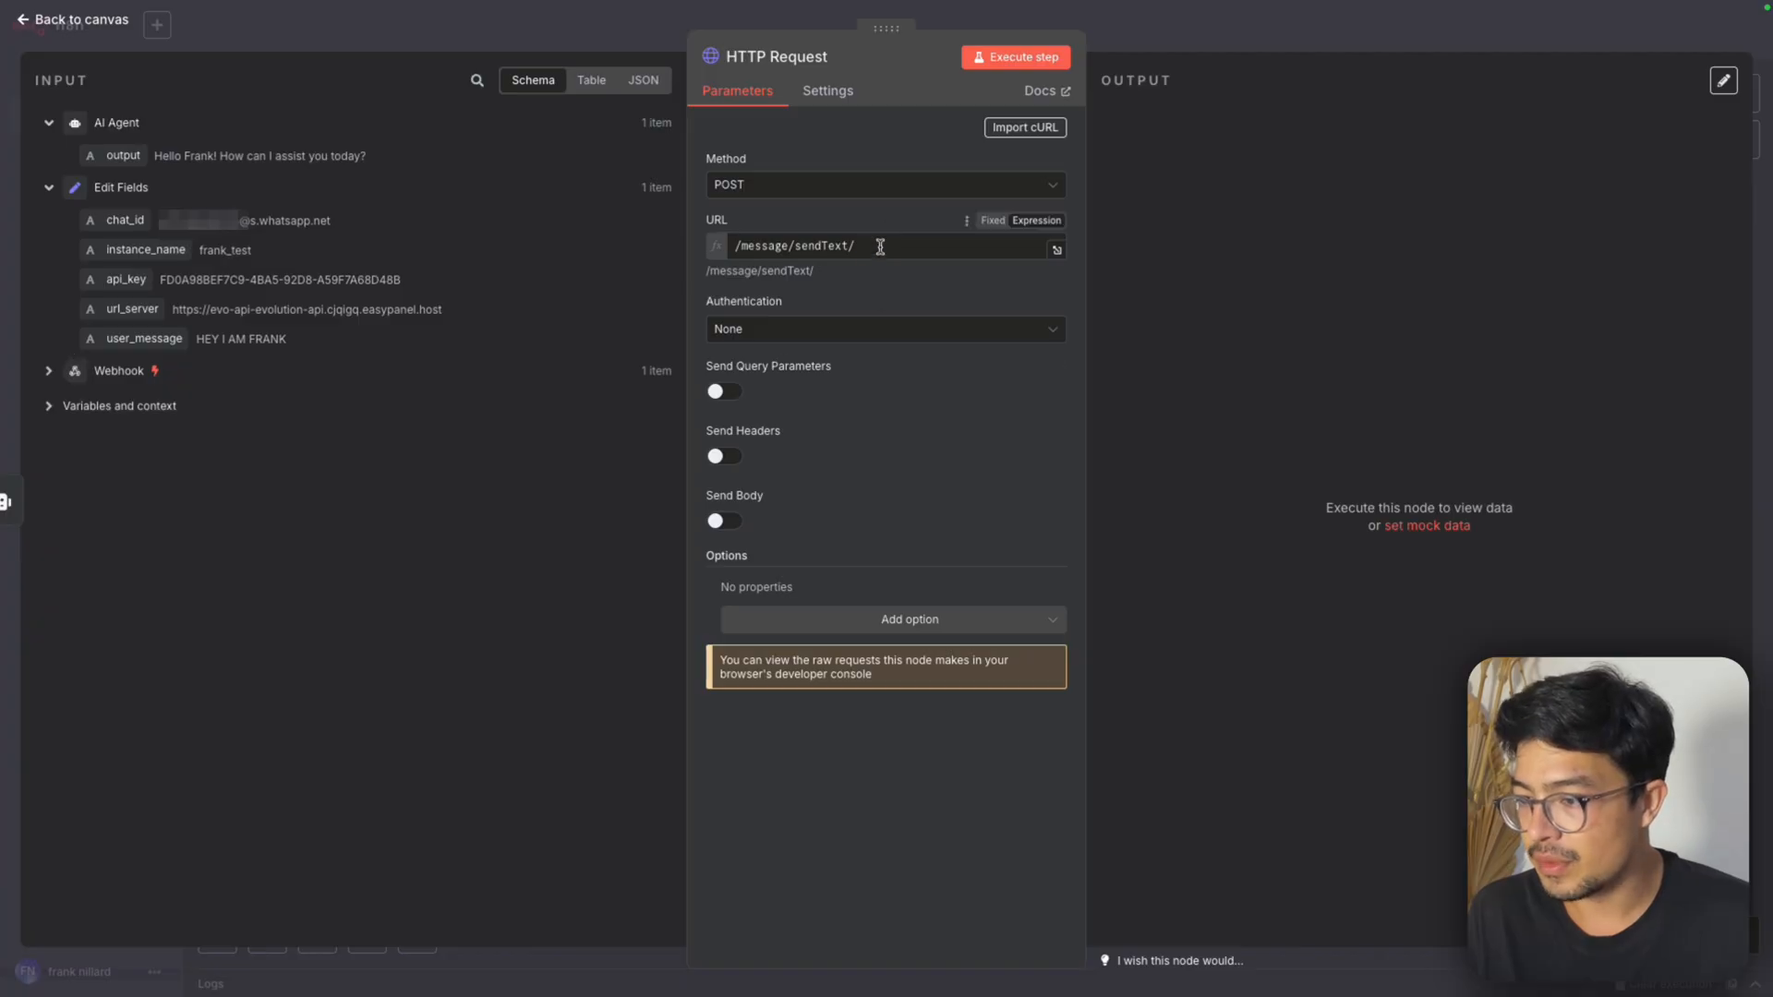
# Complete the HTTP Request URL with the Edit Fields url_server before /message/sendText/ and instance_name after it
pyautogui.click(740, 244)
pyautogui.moveTo(887, 5)
pyautogui.click(1246, 53)
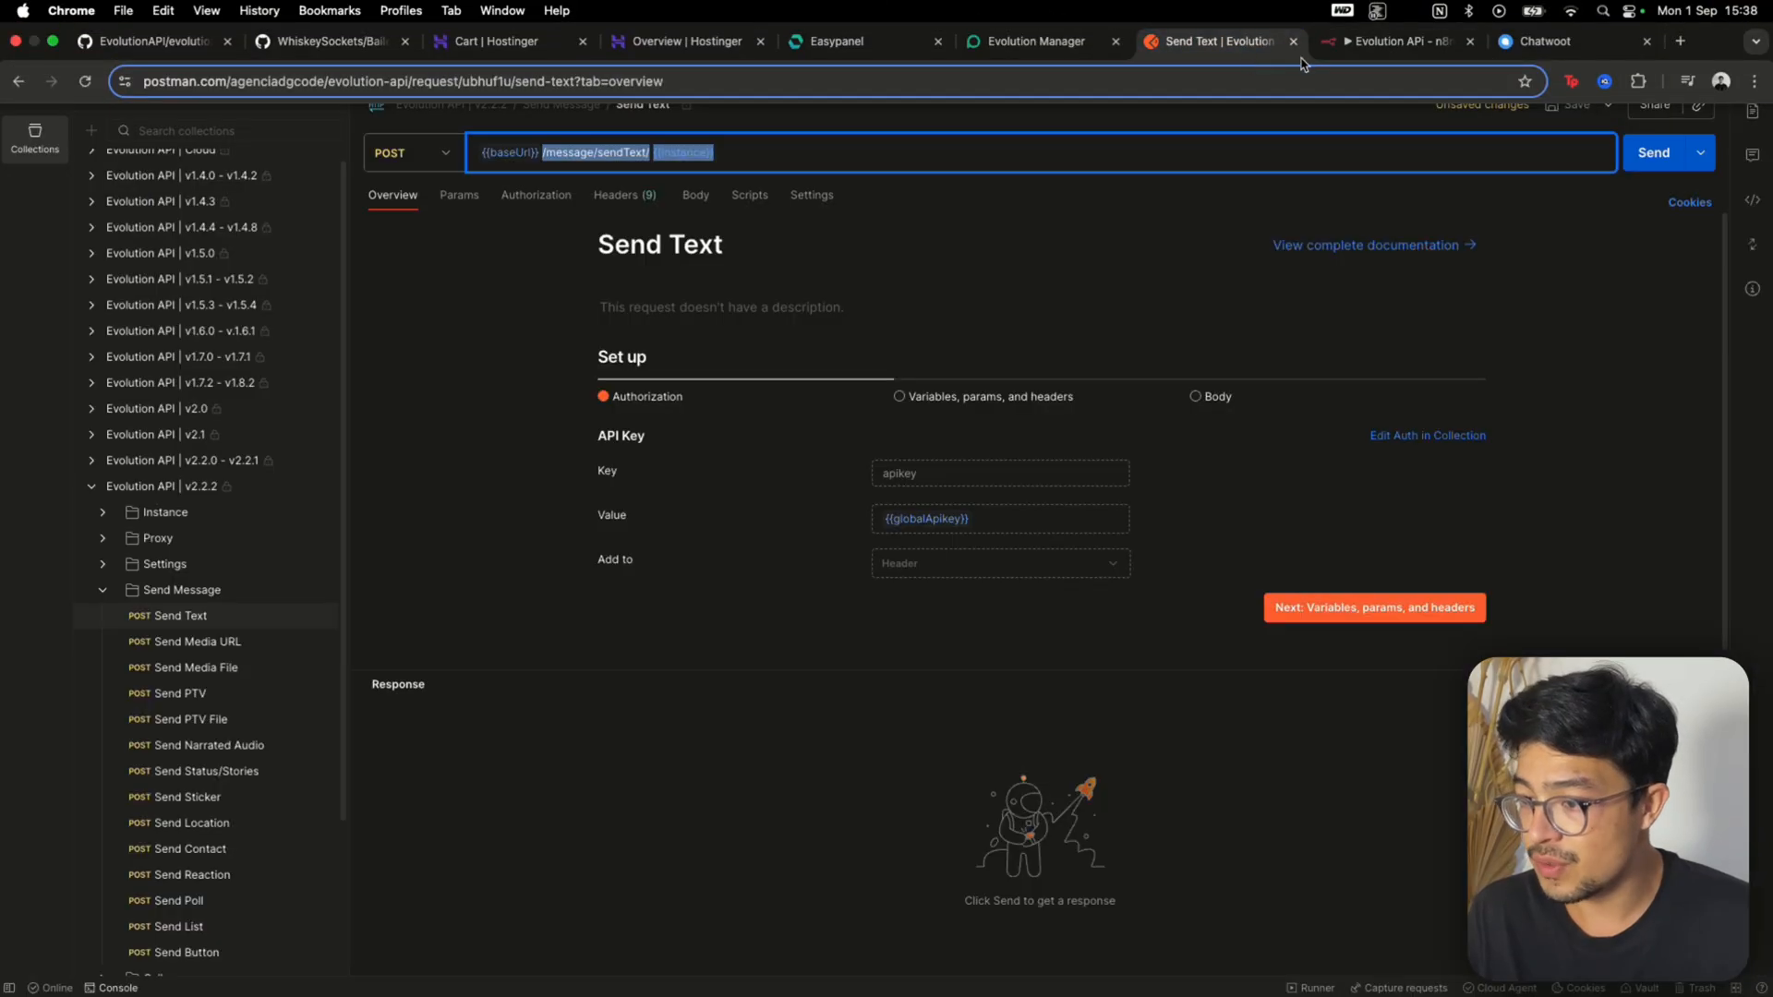
pyautogui.moveTo(1351, 5)
pyautogui.click(1369, 53)
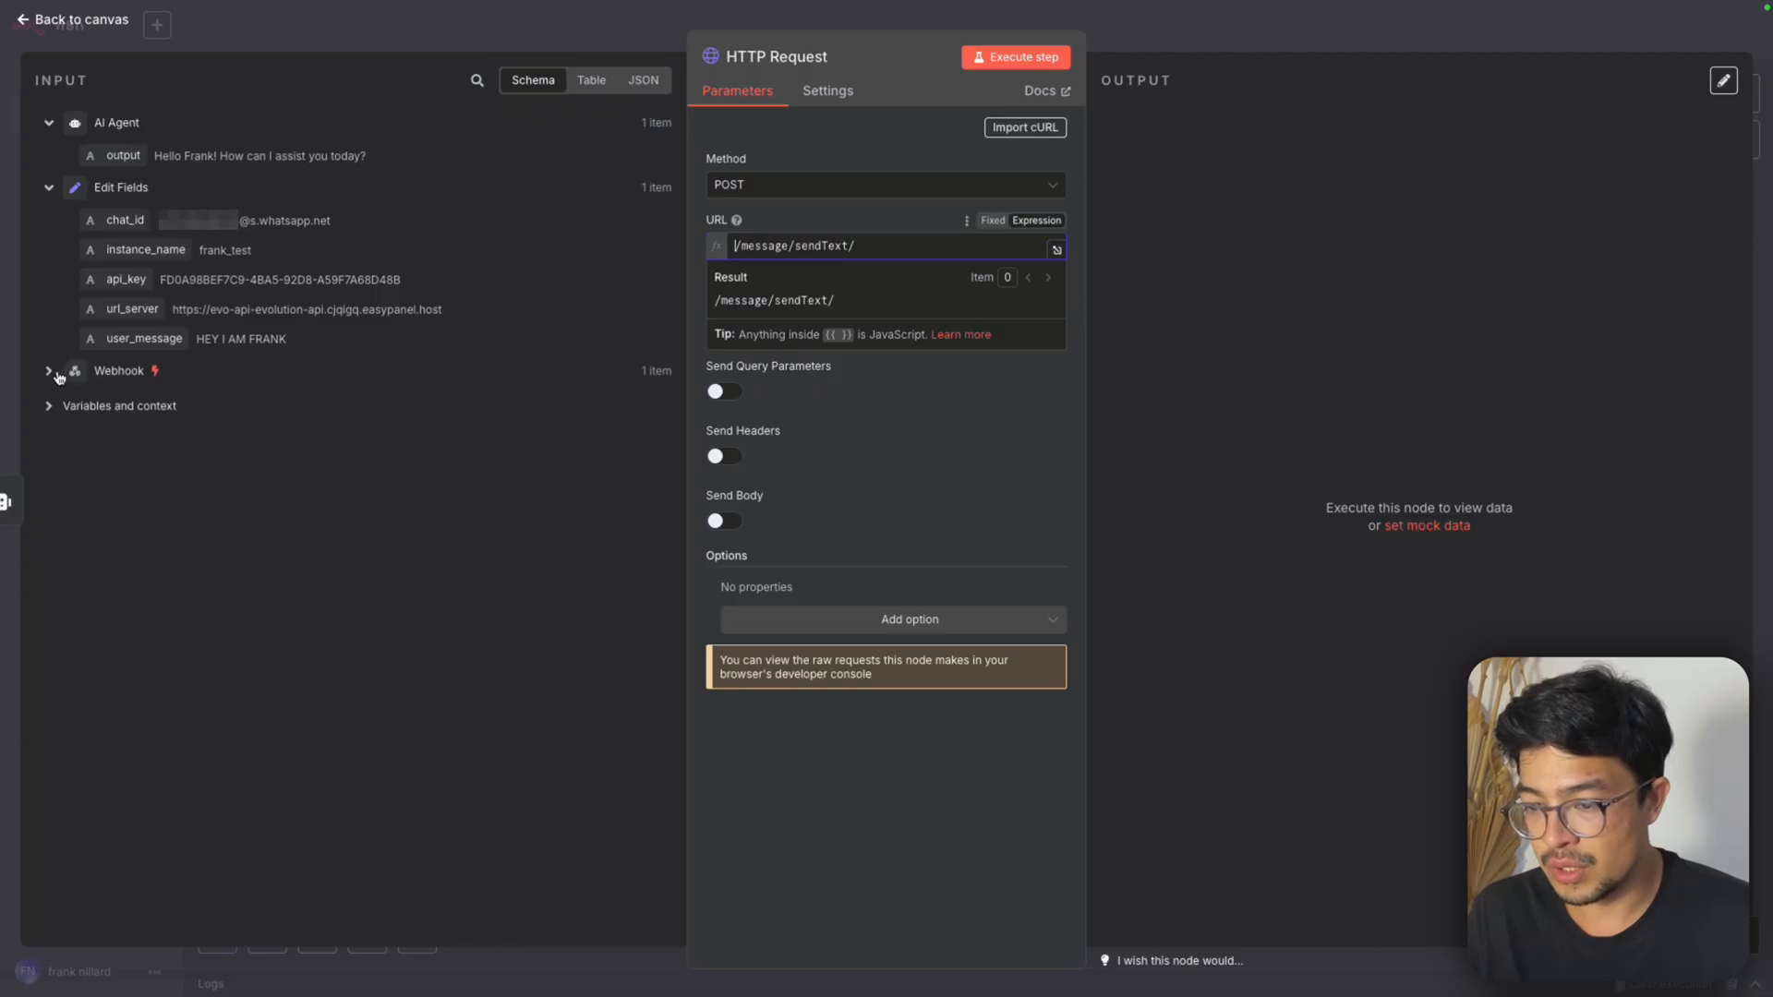
pyautogui.moveTo(132, 308); pyautogui.dragTo(736, 254)
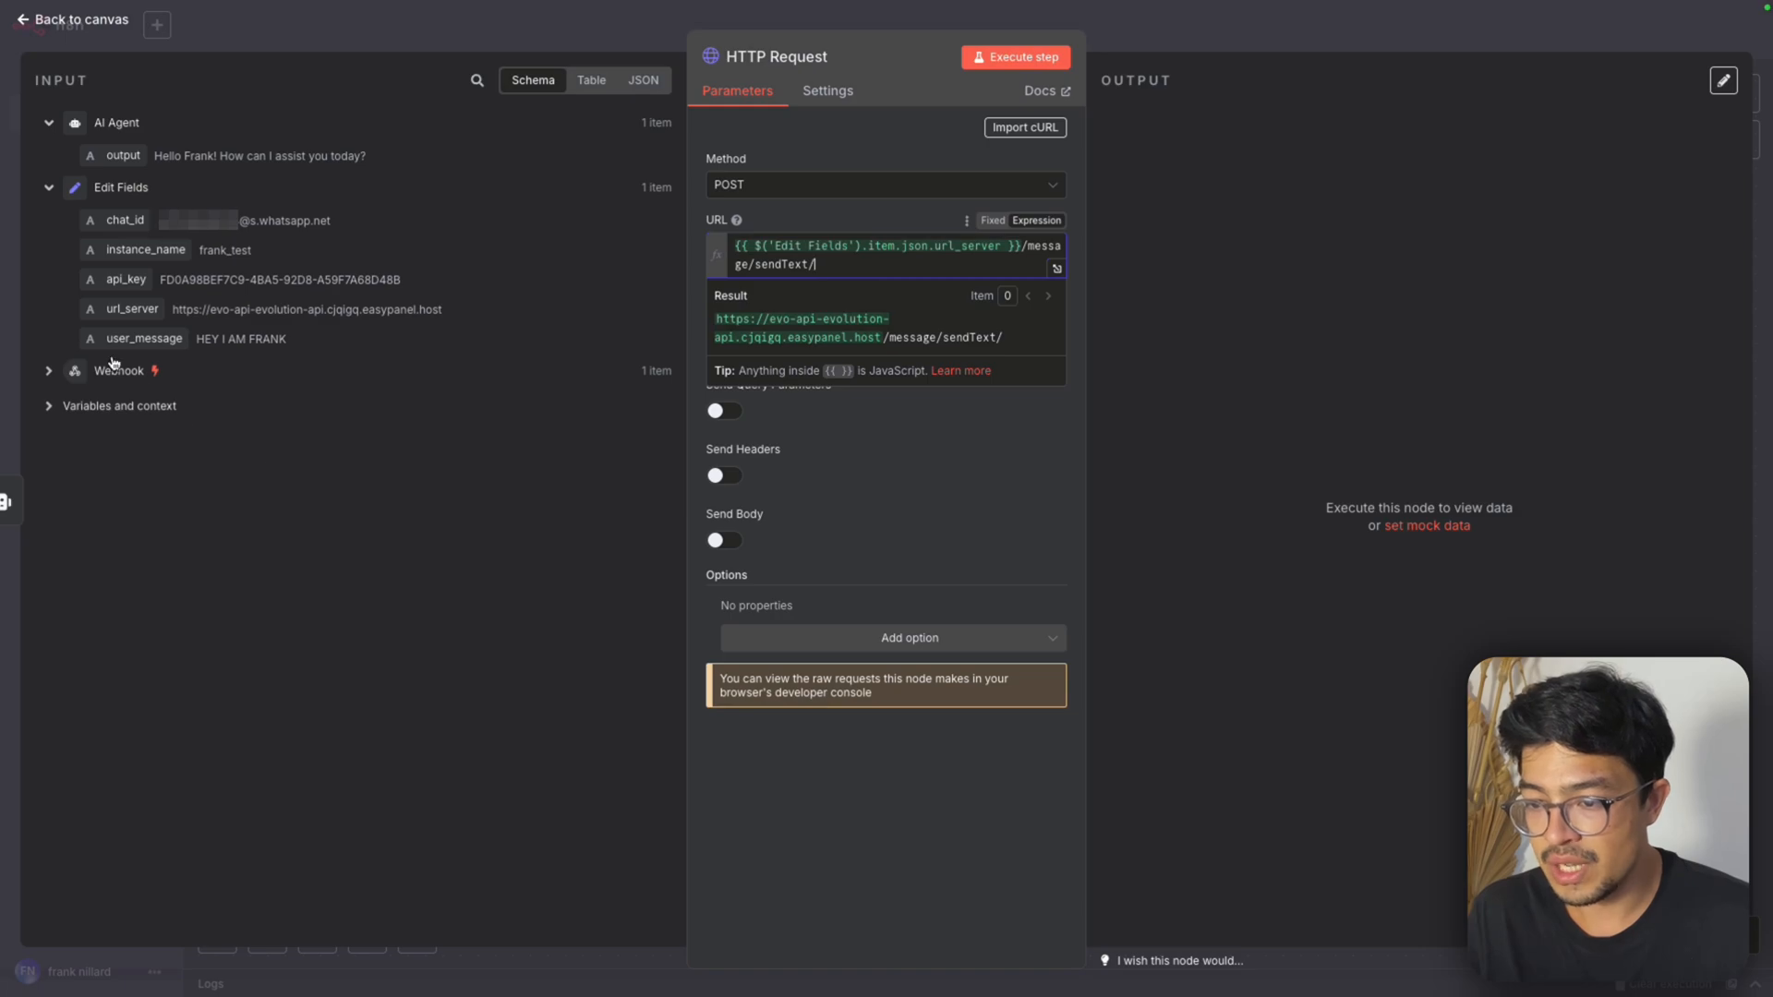
pyautogui.moveTo(106, 249); pyautogui.dragTo(822, 266)
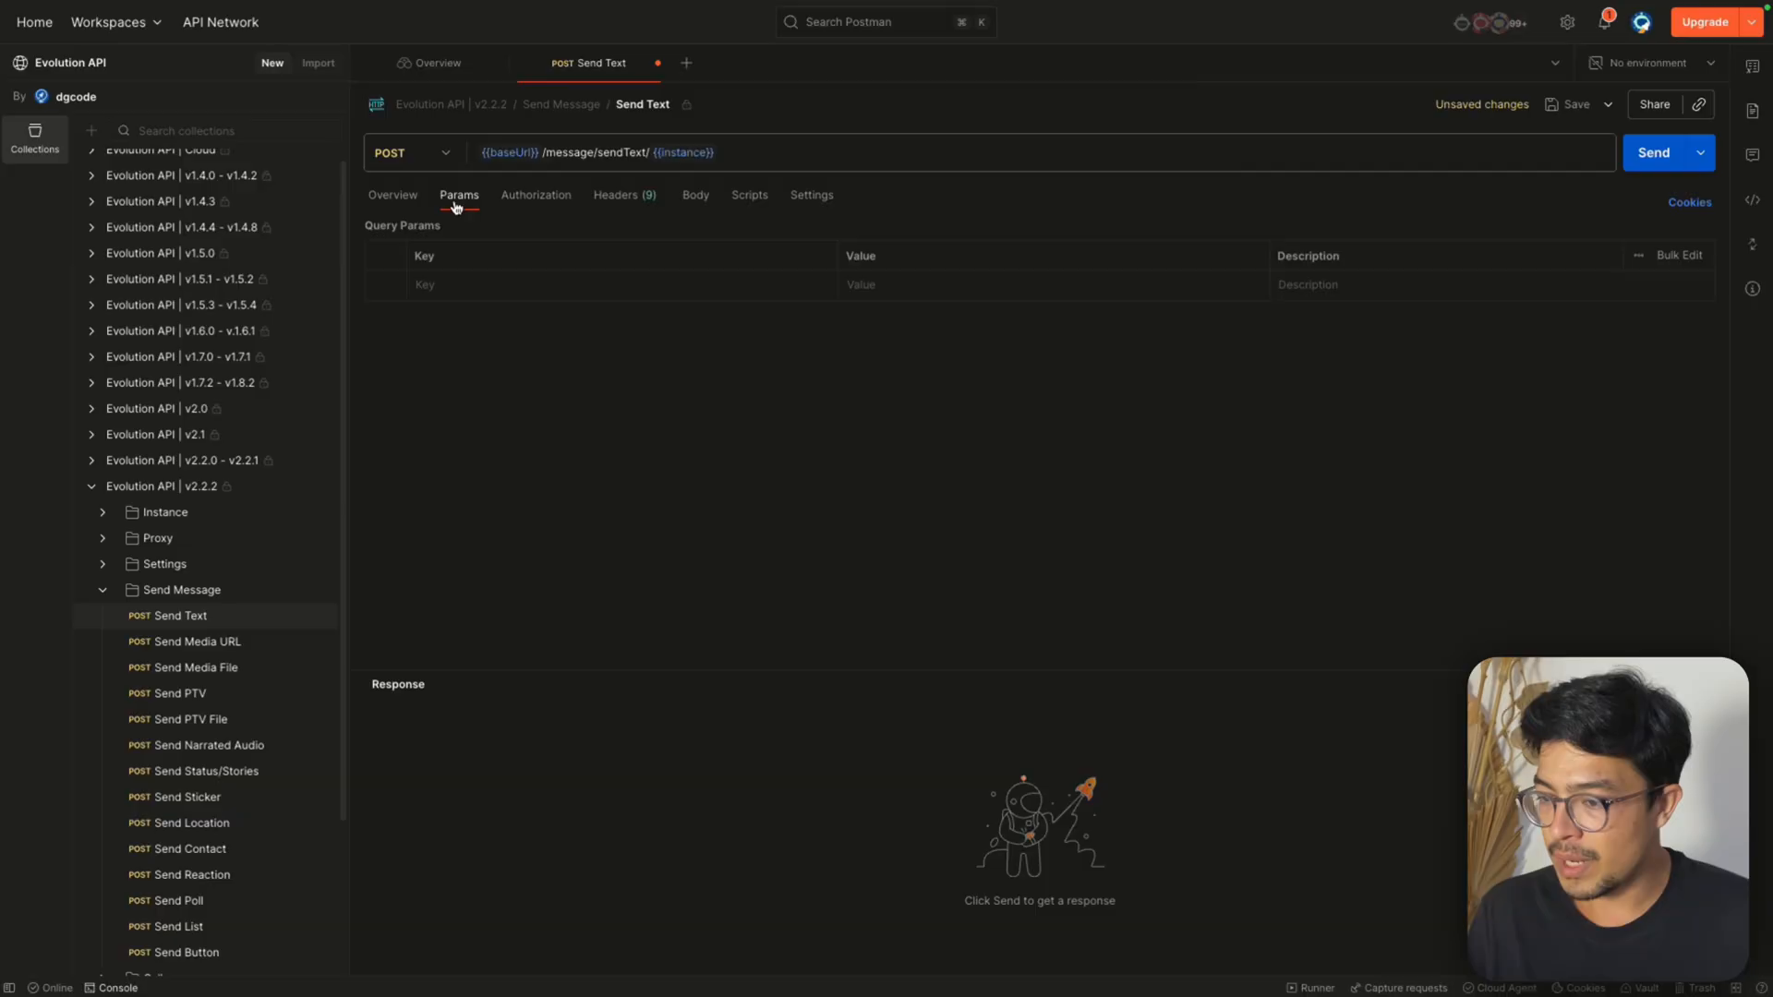
# Switch to Postman and check the Send Text request's authorization settings
pyautogui.click(506, 199)
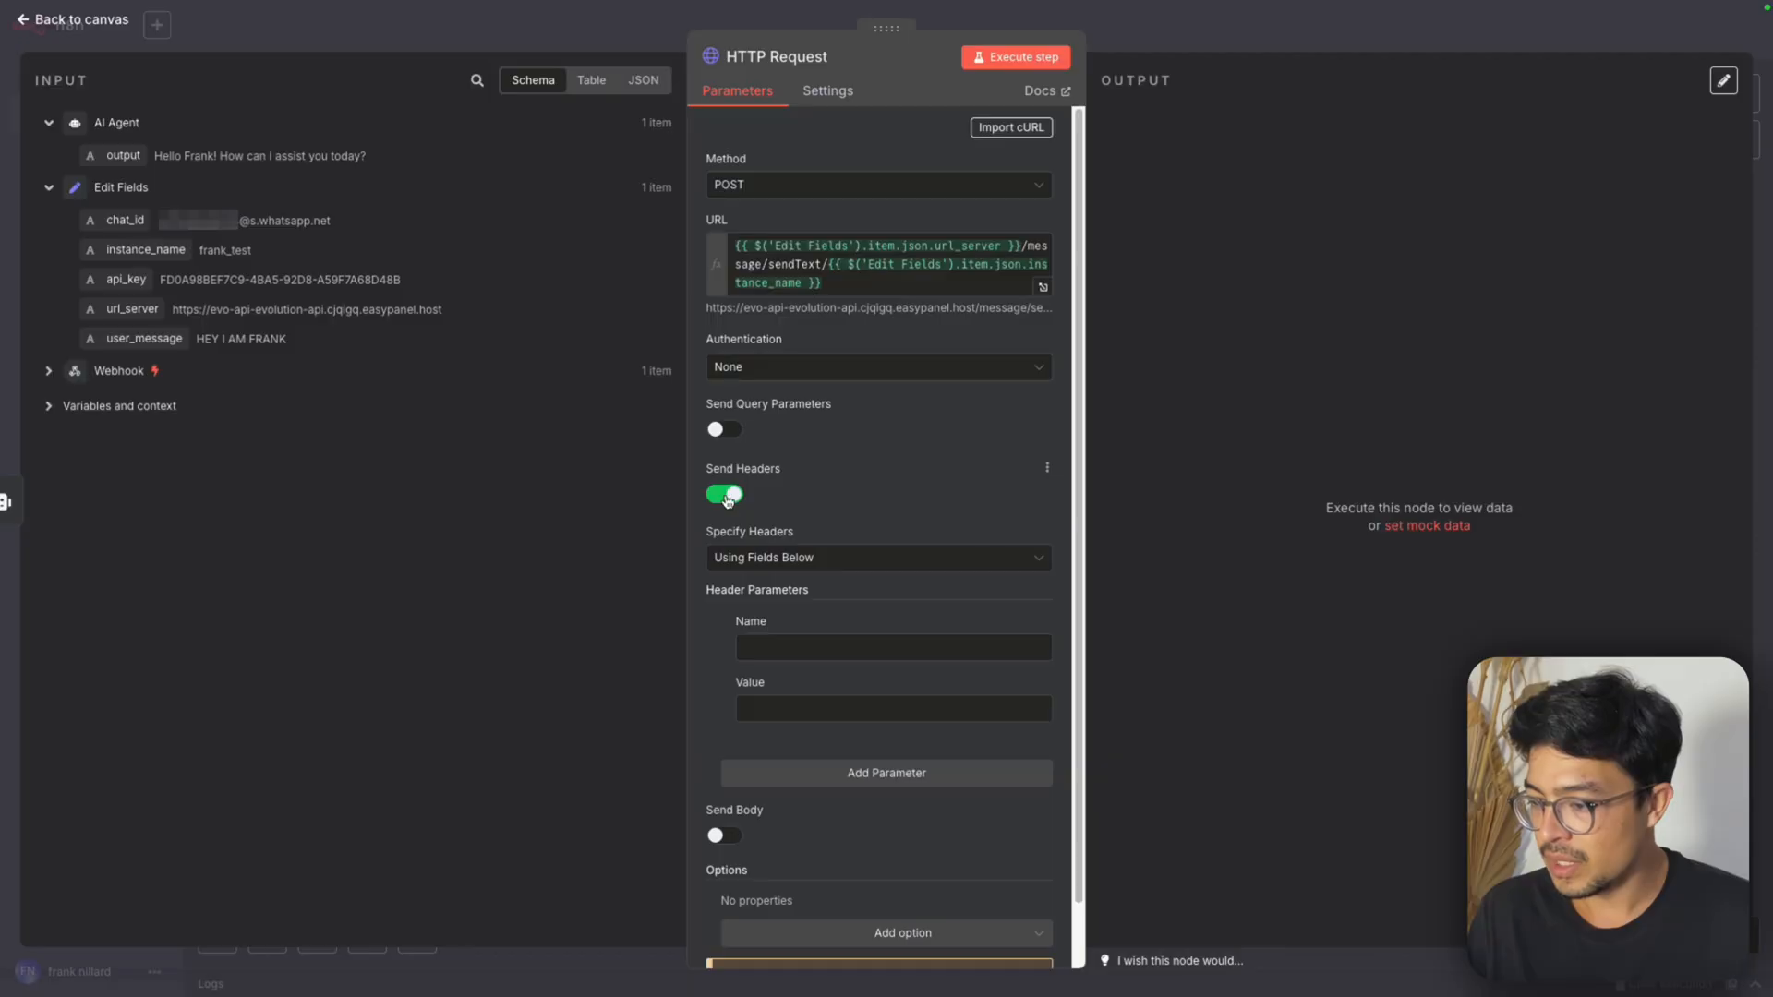
# Name the HTTP Request header parameter apikey, checking the key name against Postman's Send Text authorization before returning to n8n
pyautogui.click(851, 648)
pyautogui.write('api')
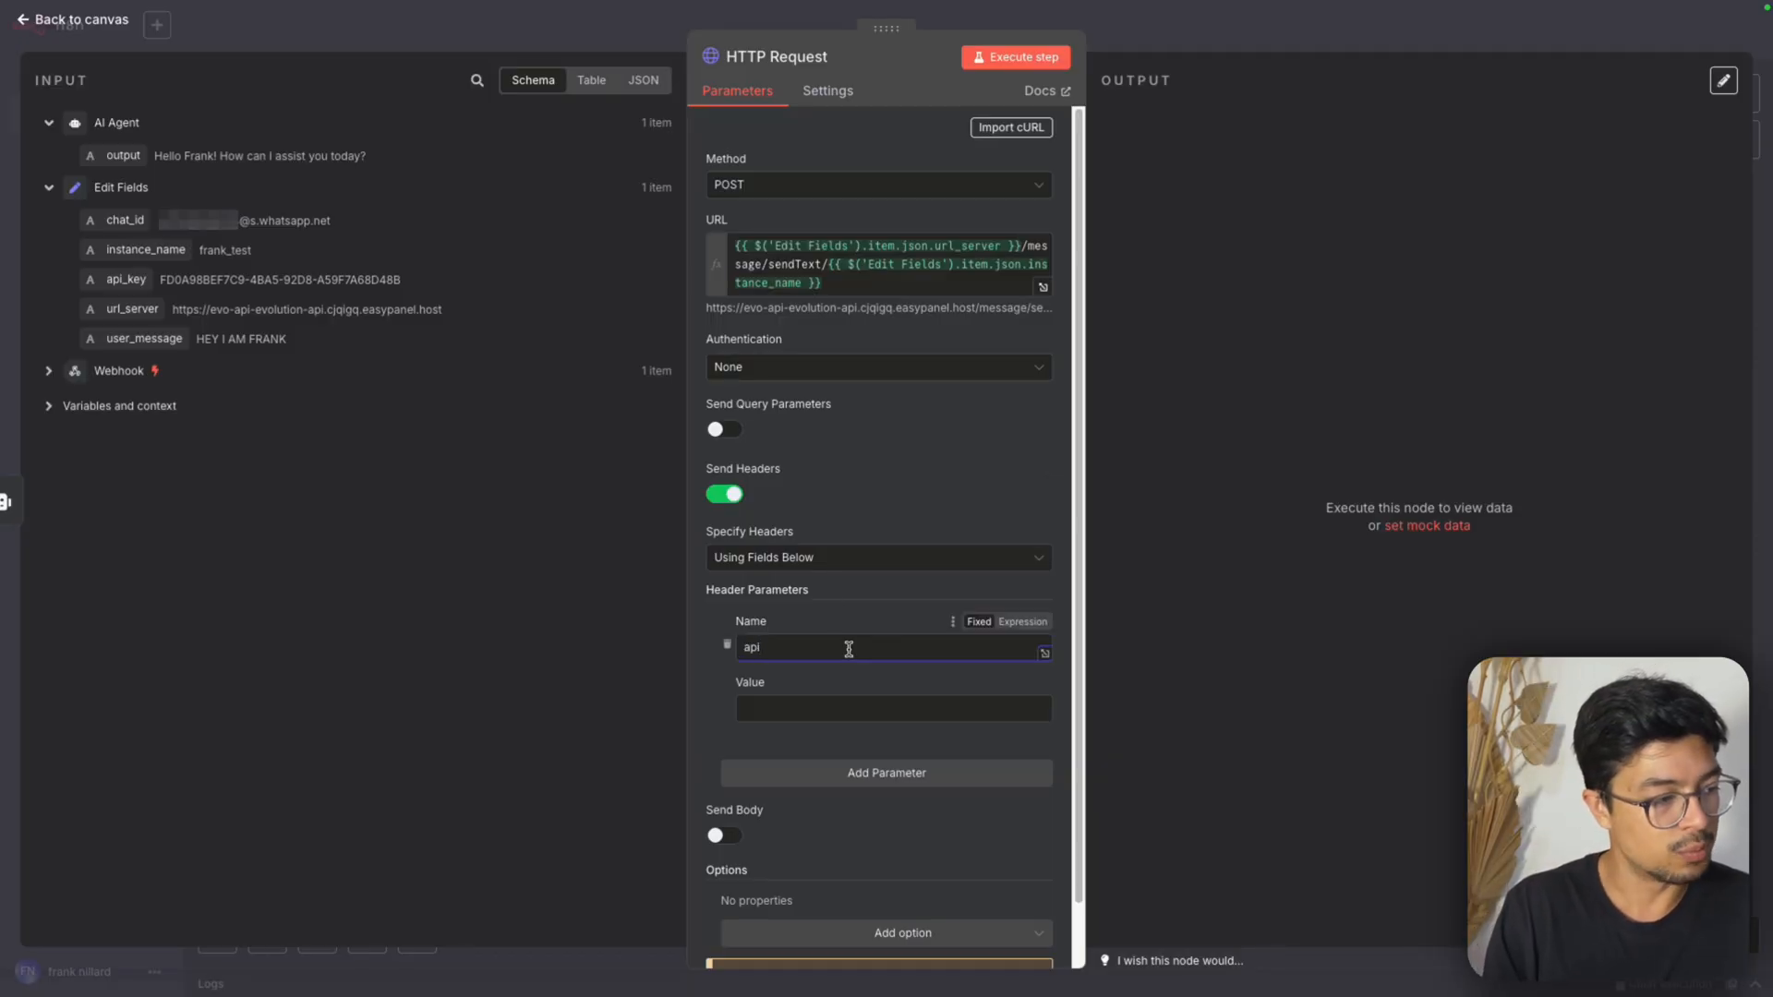
pyautogui.write('key')
pyautogui.moveTo(1163, 8)
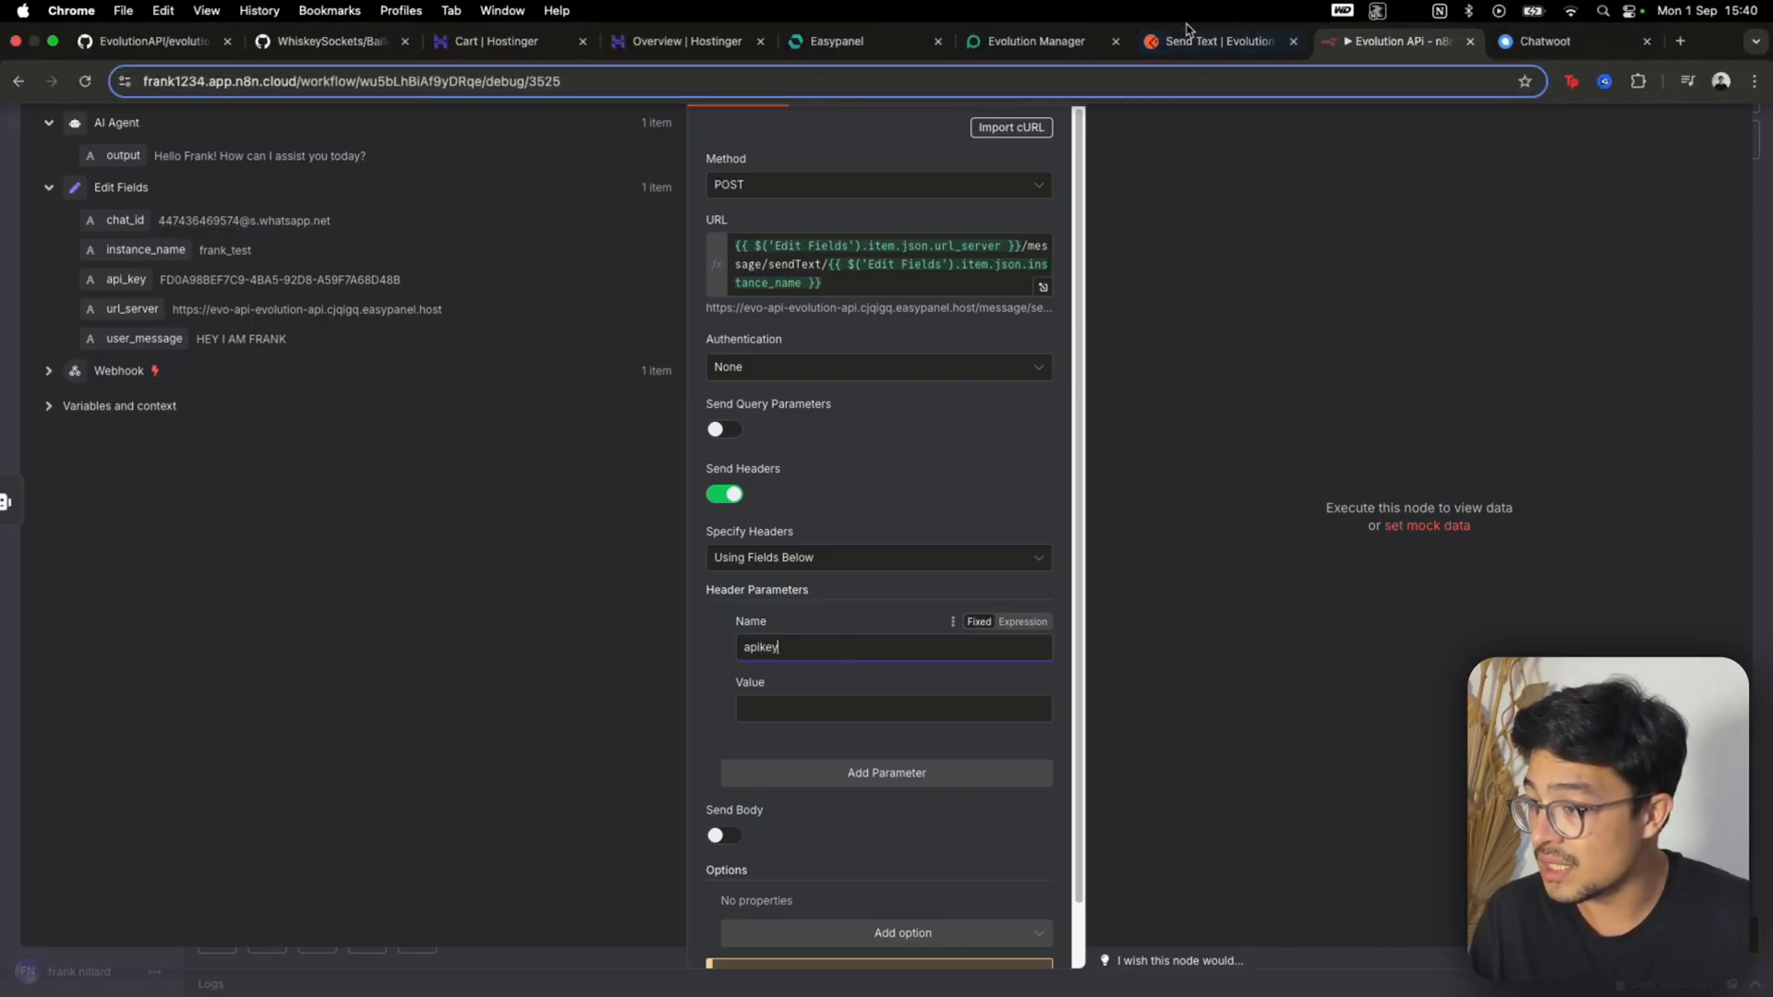
pyautogui.click(1214, 18)
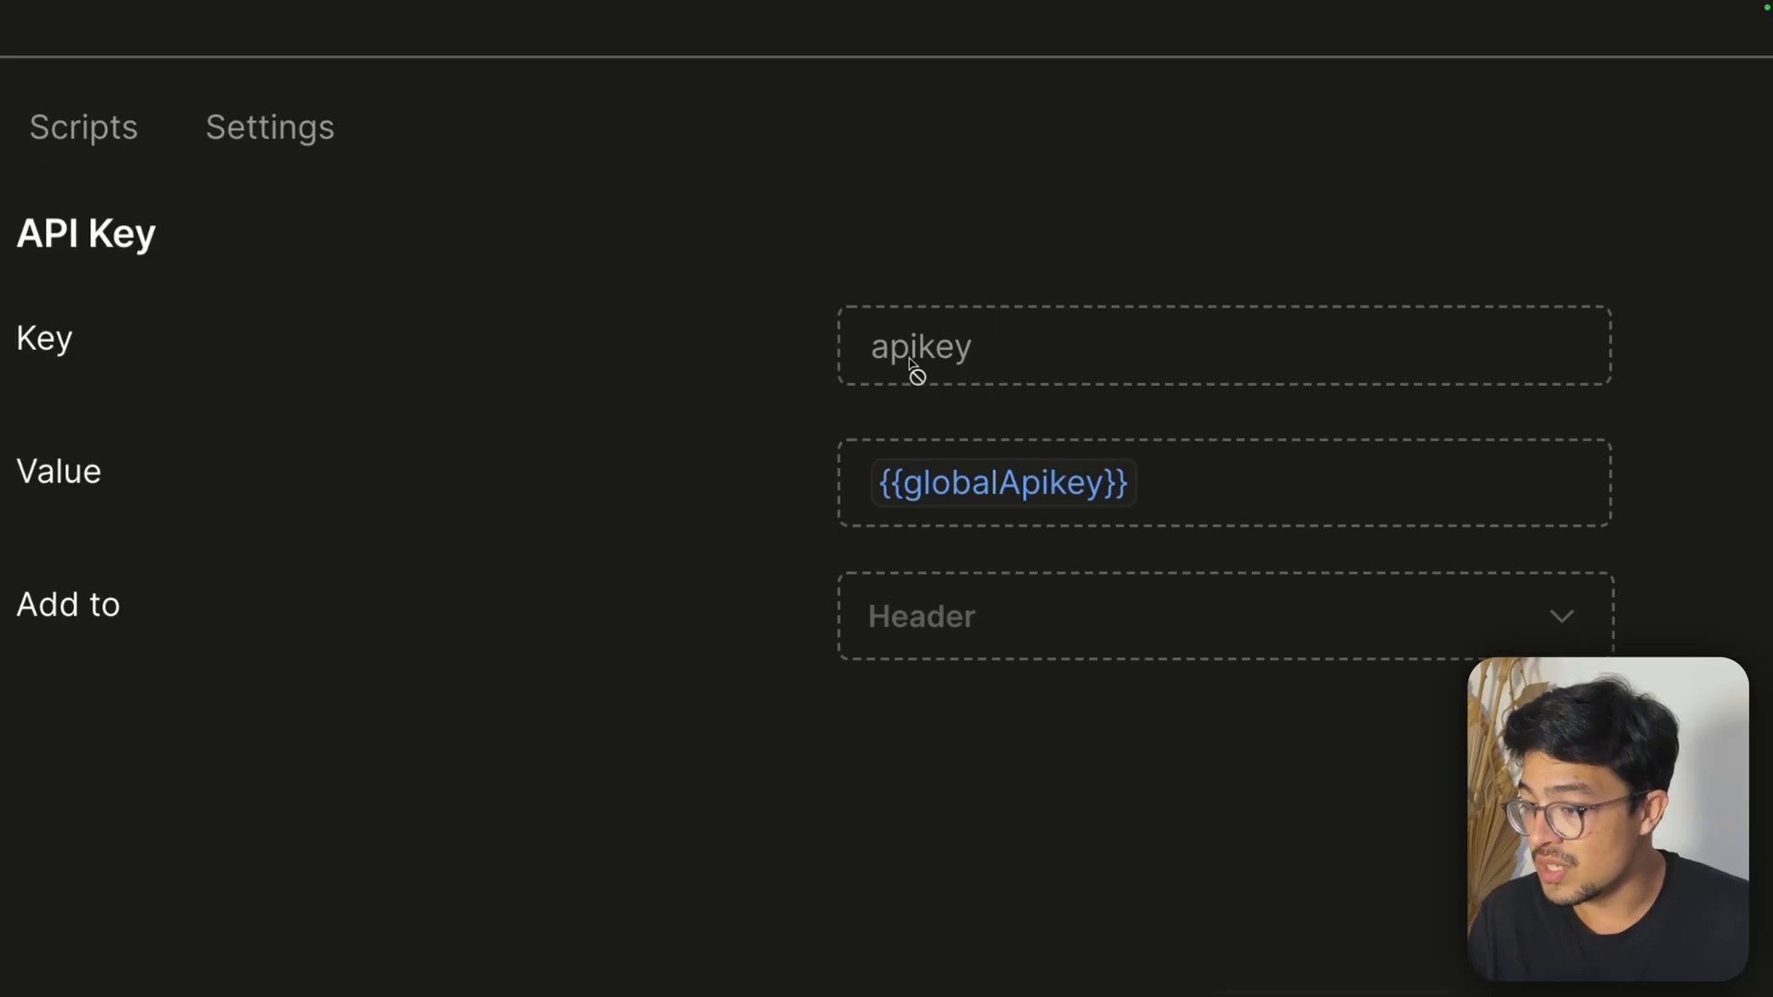
pyautogui.moveTo(1305, 5)
pyautogui.click(1370, 35)
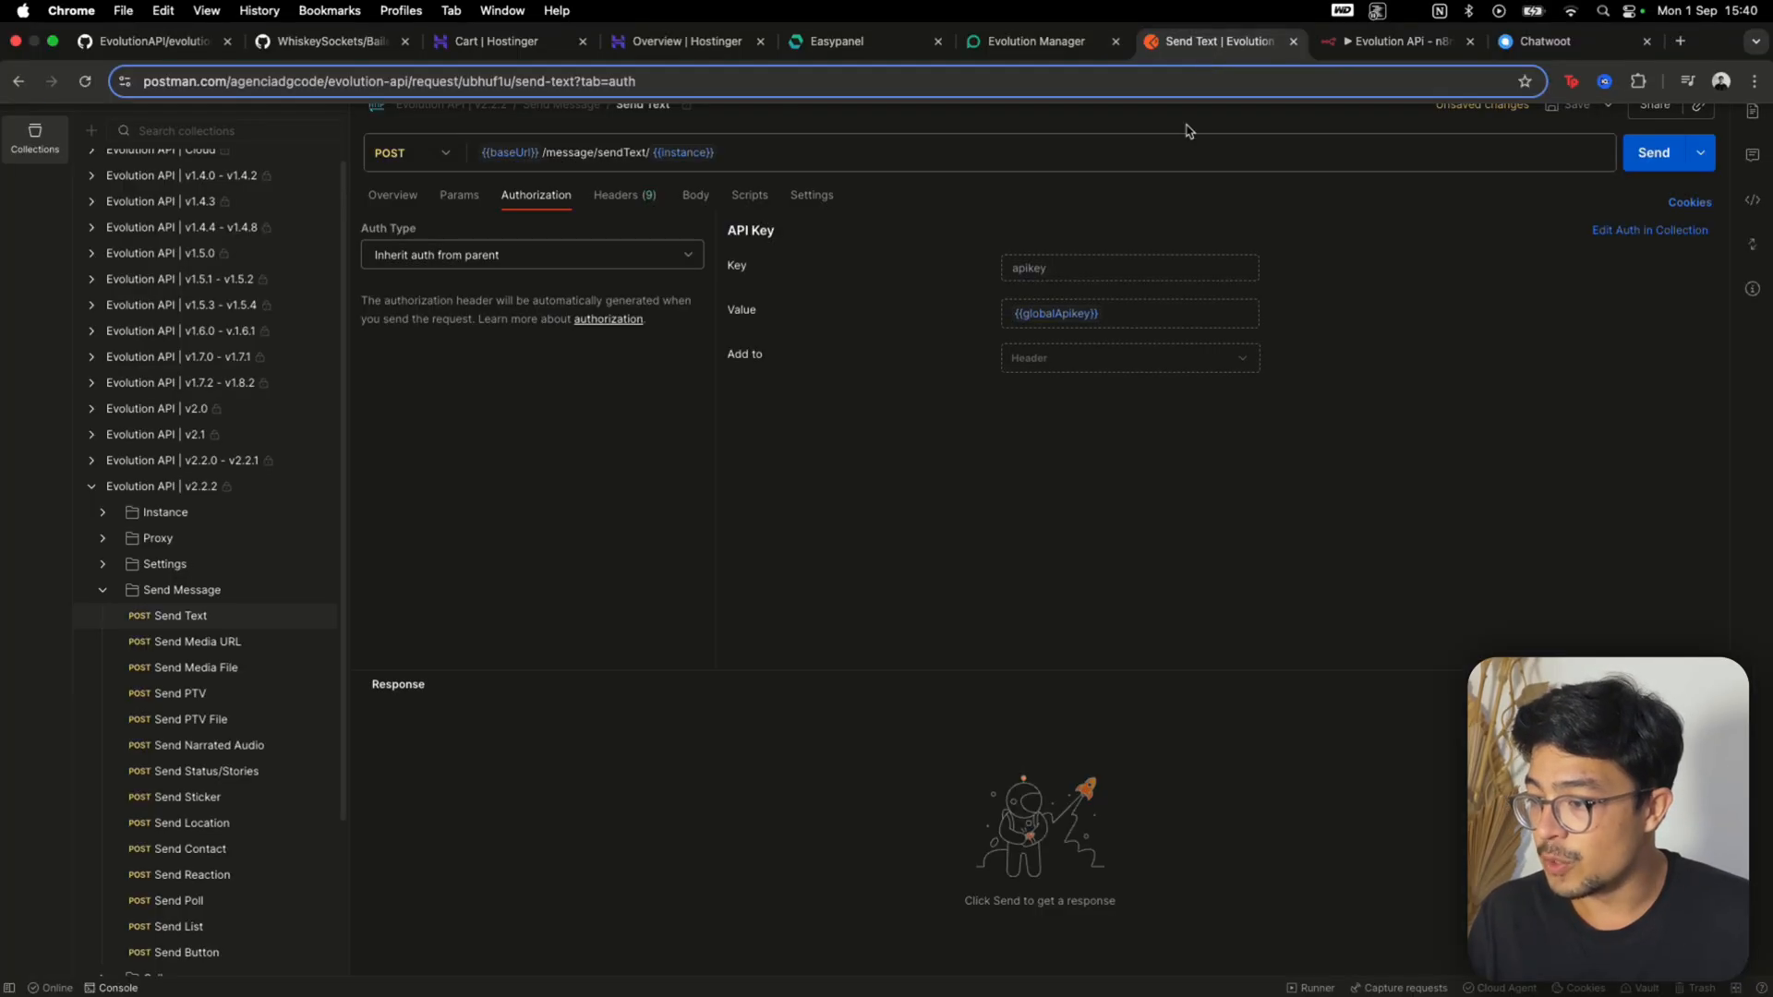
# Recheck the Postman authorization, map the Edit Fields api_key as the apikey header's value, and keep it as the only header
pyautogui.doubleClick(1039, 314)
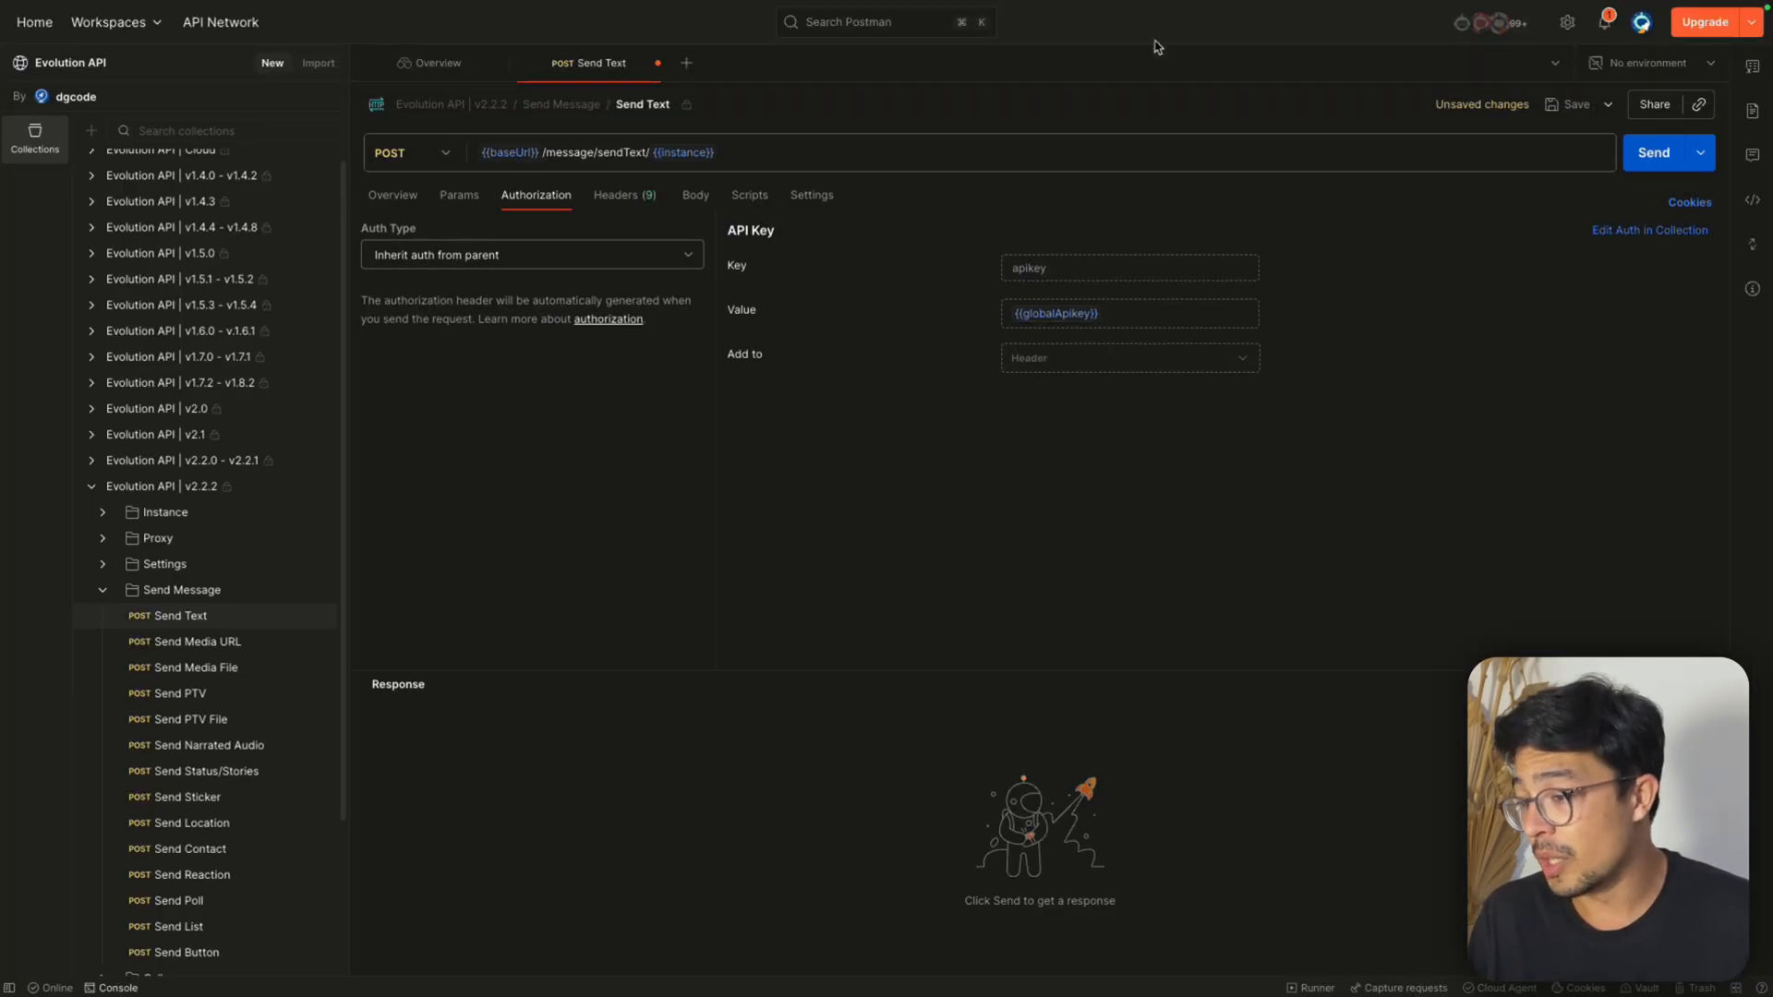
pyautogui.moveTo(1292, 8)
pyautogui.click(1385, 35)
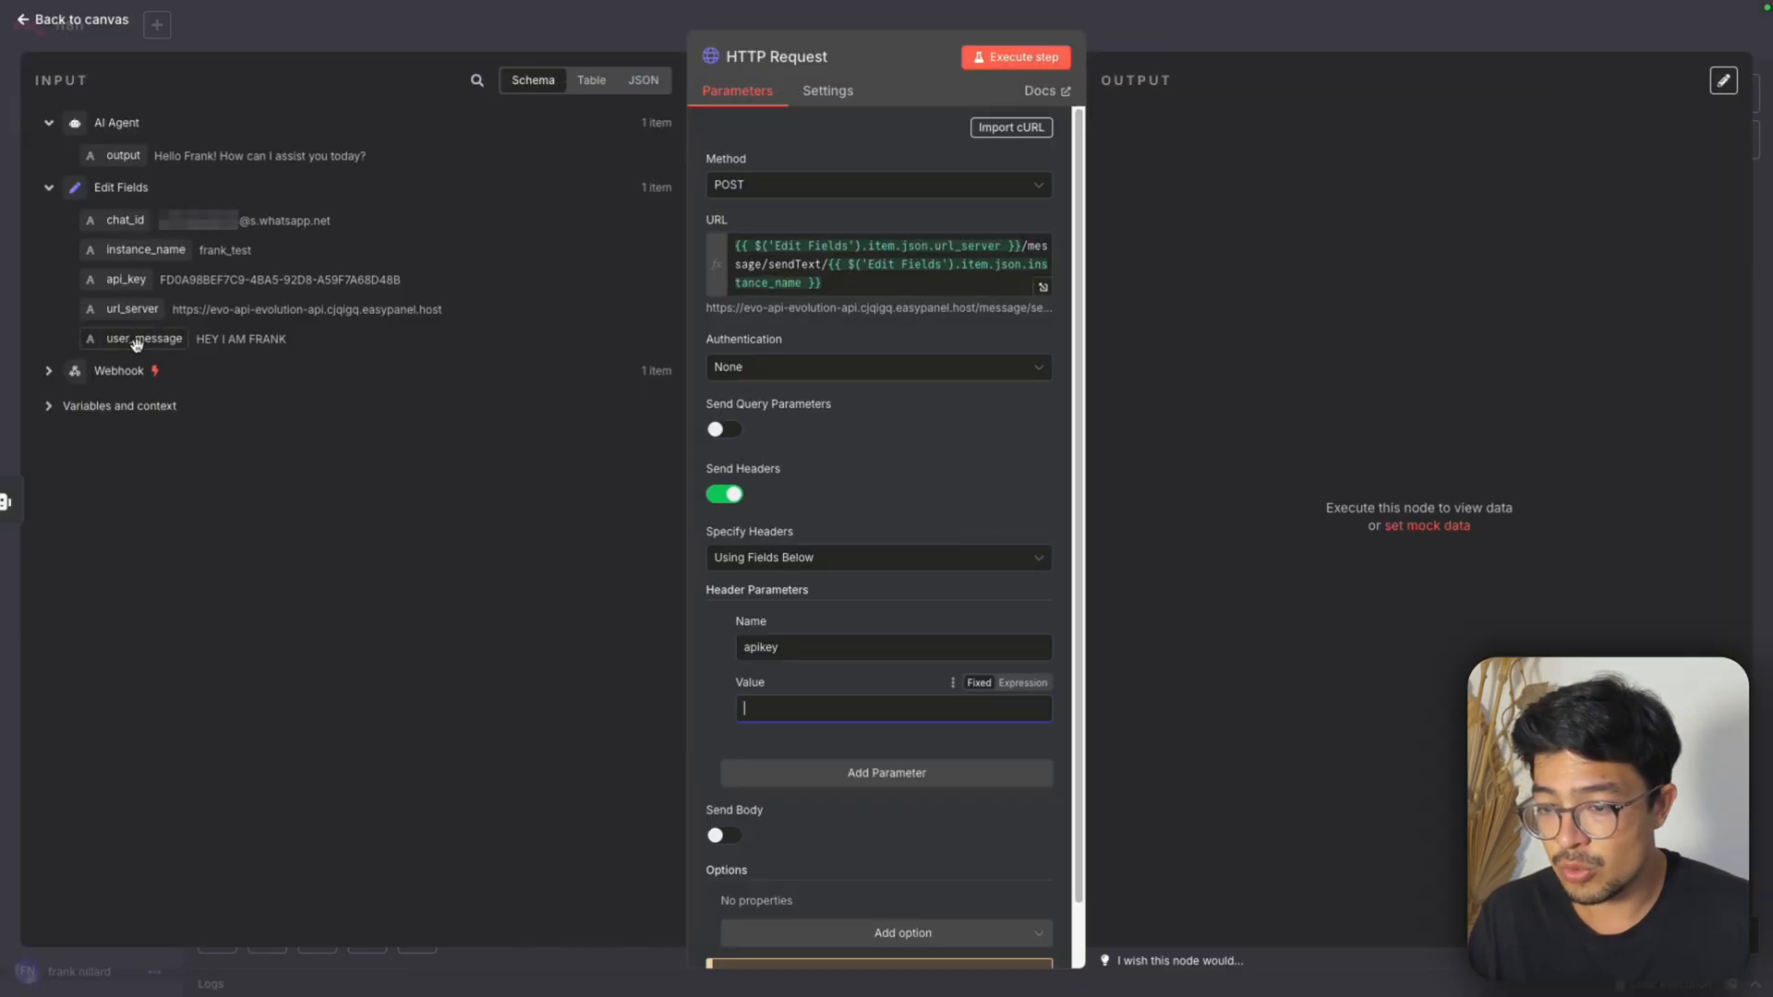
pyautogui.moveTo(125, 279); pyautogui.dragTo(781, 708)
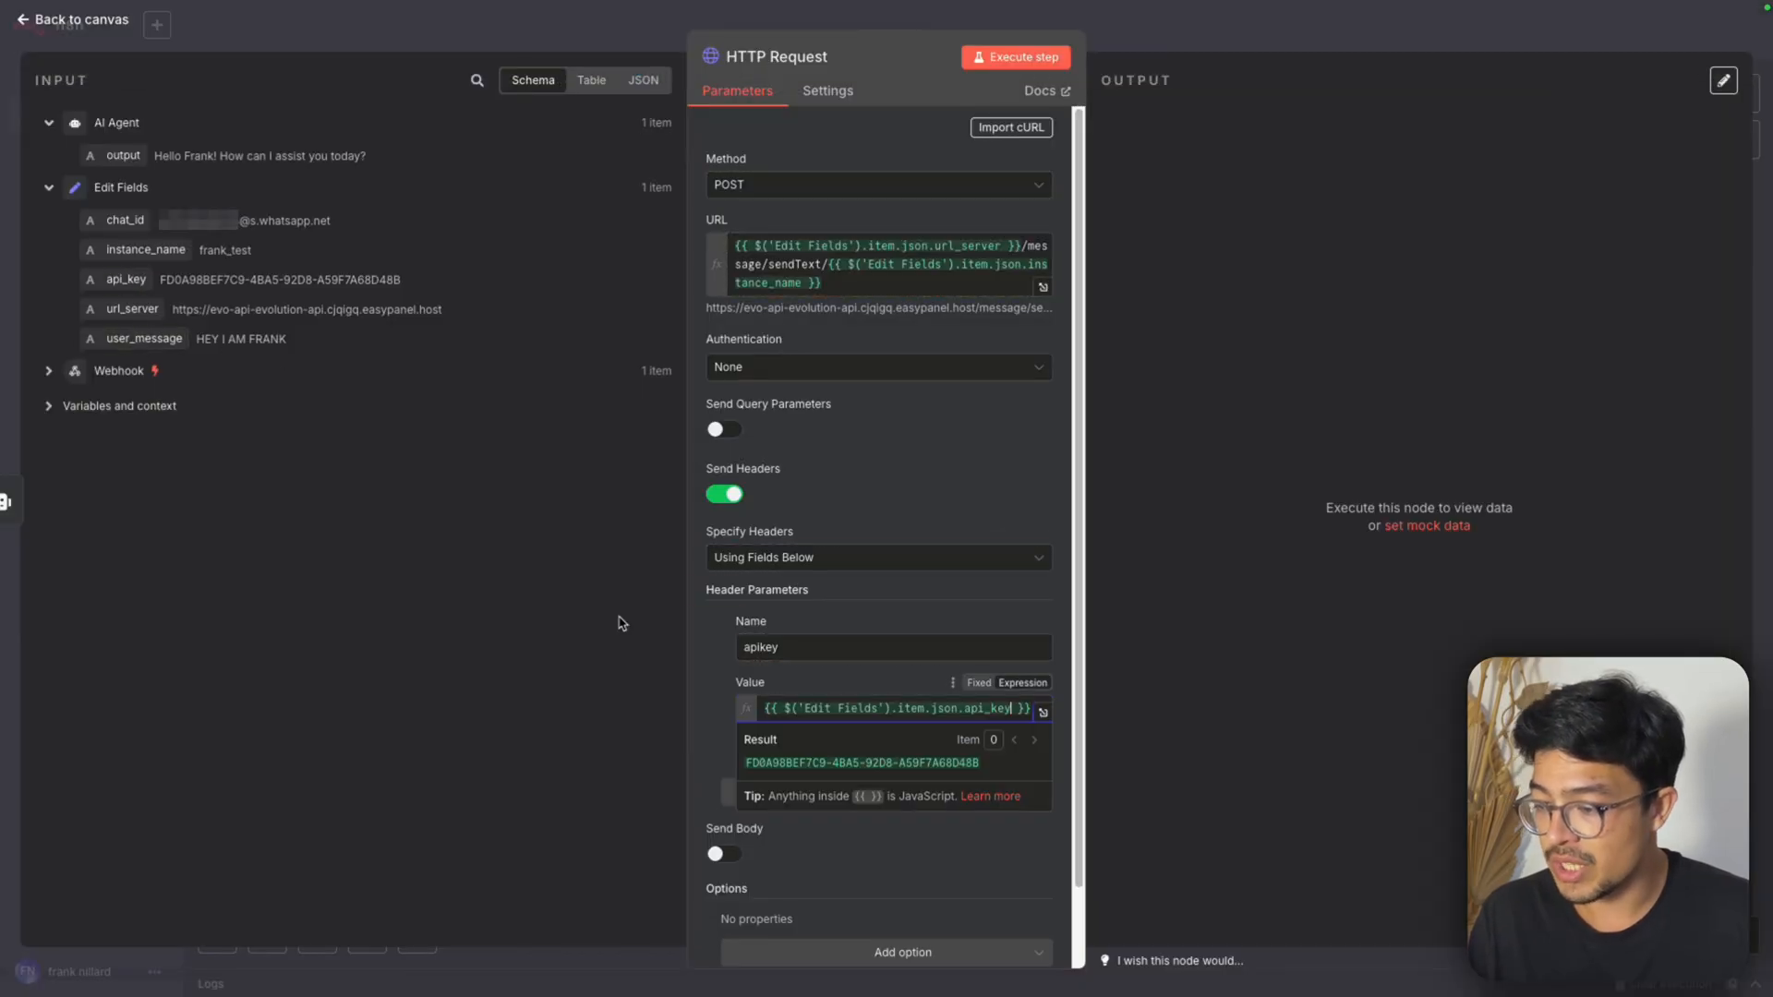
pyautogui.click(710, 663)
pyautogui.scroll(-1, 710, 665)
pyautogui.click(878, 707)
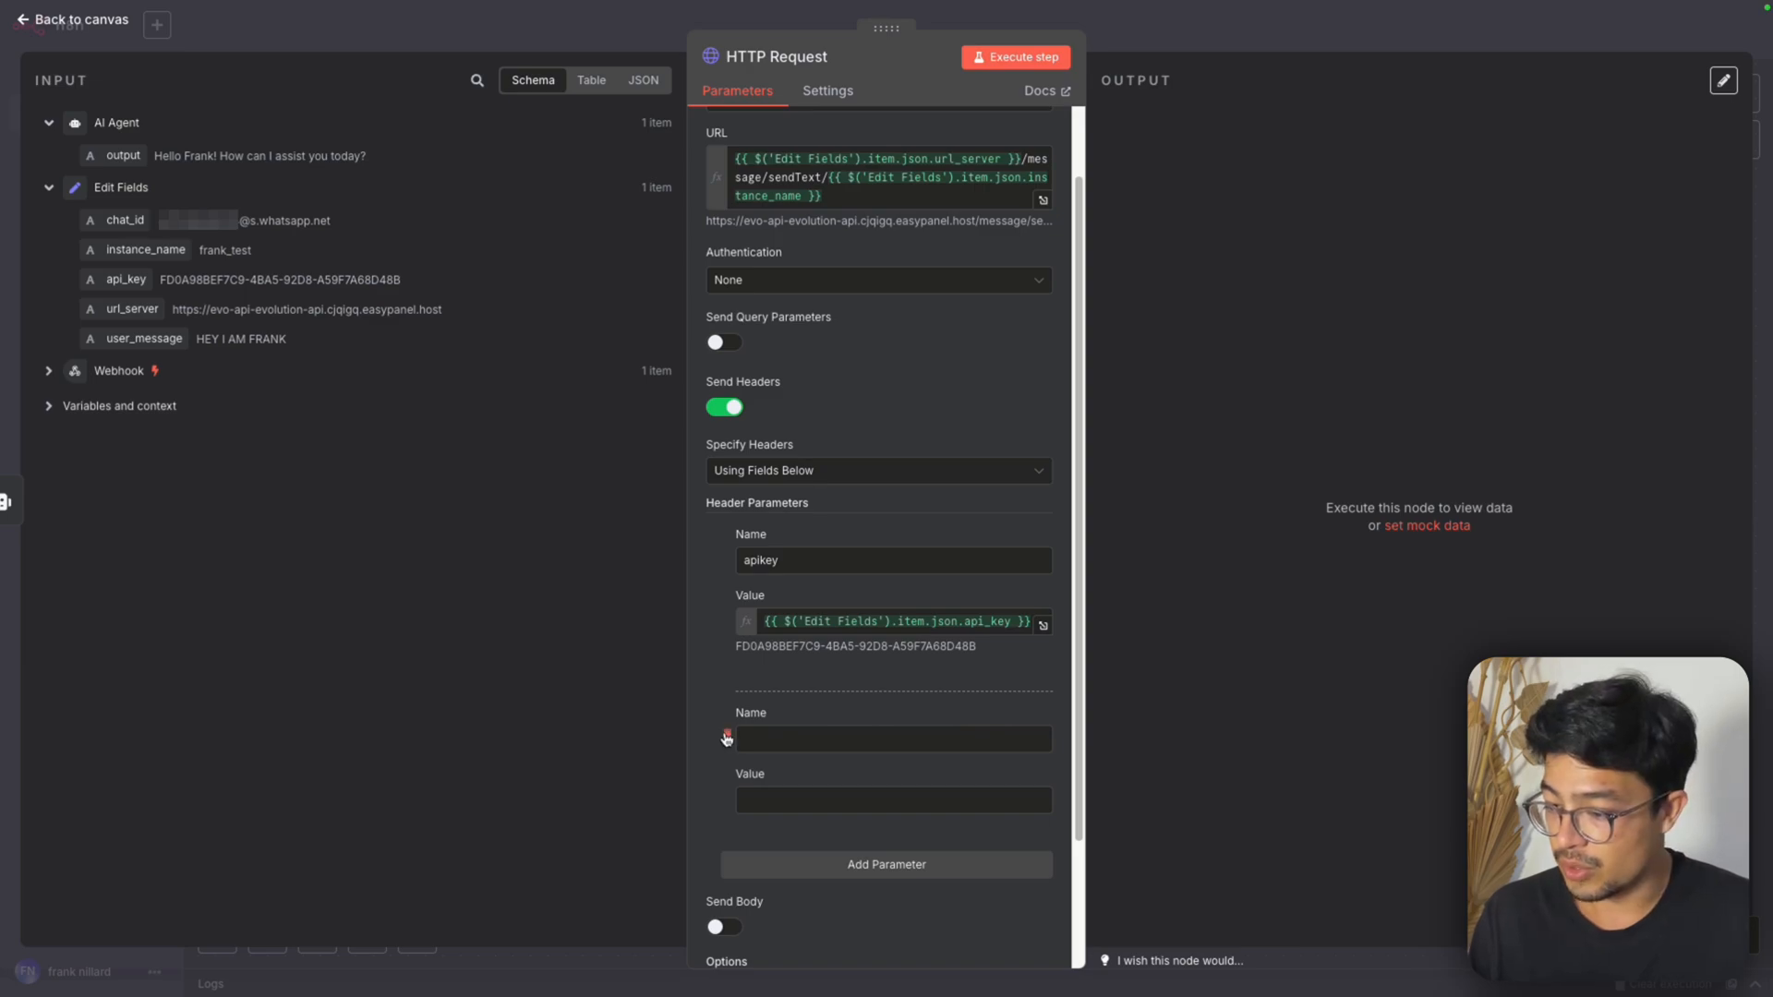
pyautogui.click(726, 736)
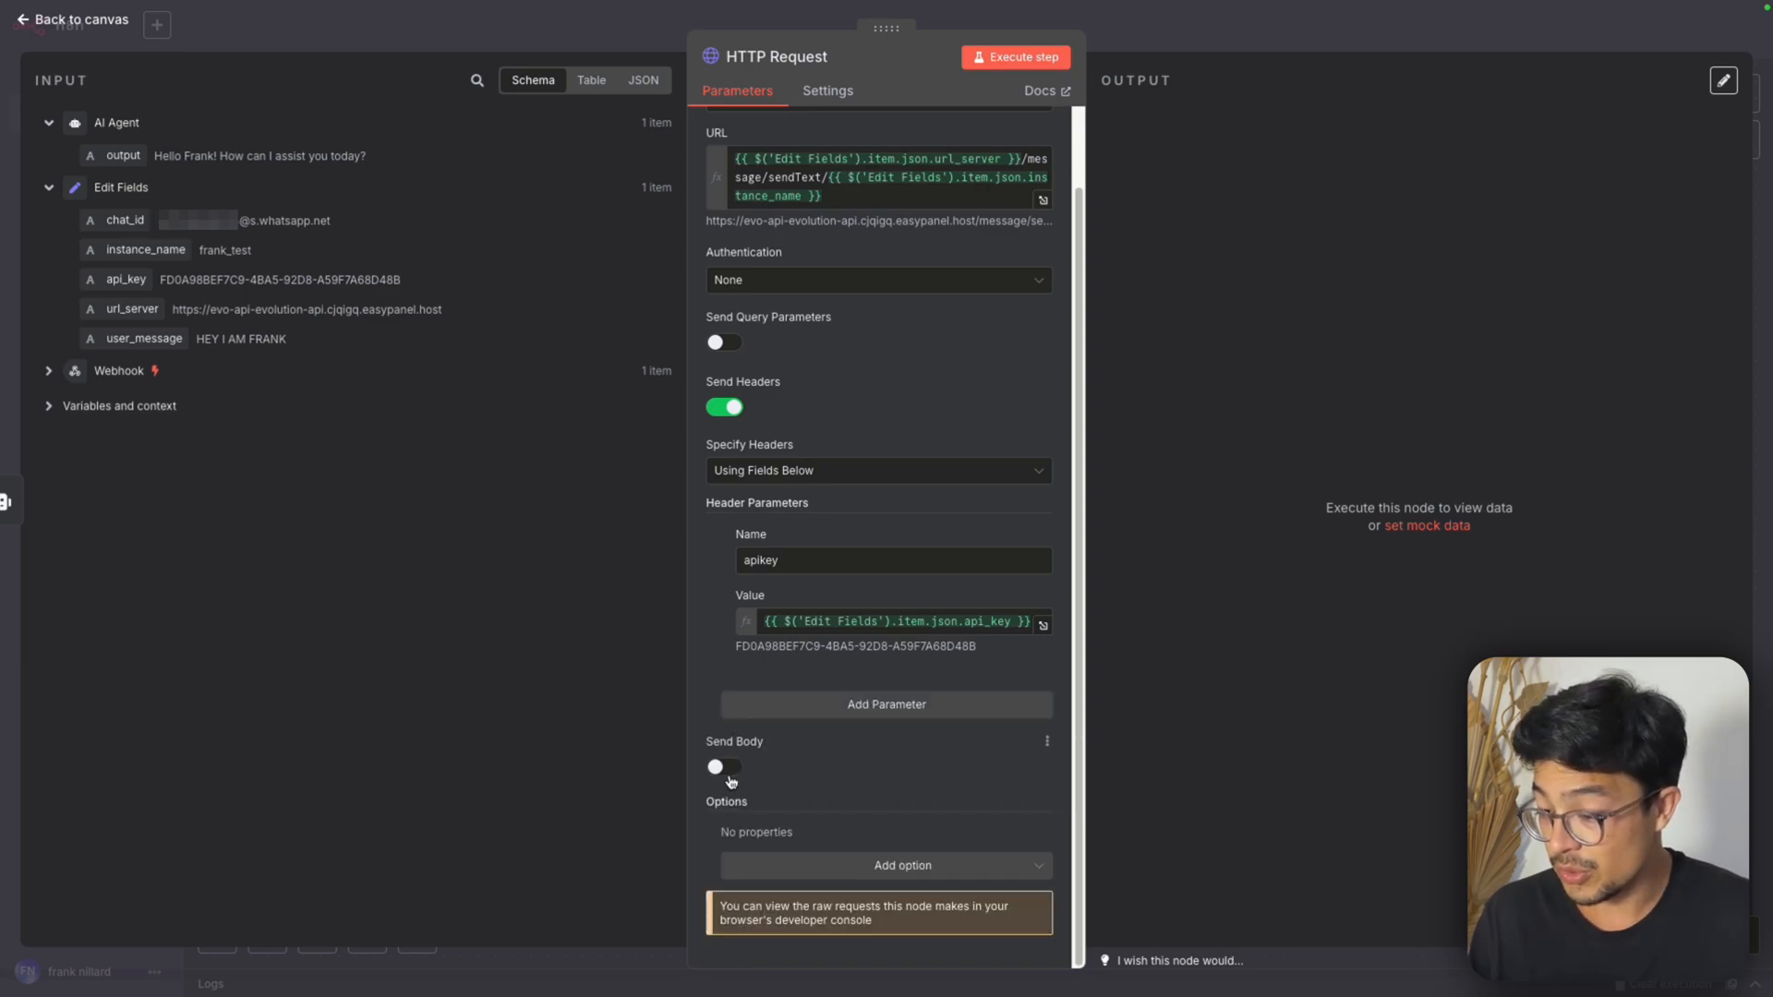
# Enable sending a body in the HTTP Request and begin its first body parameter
pyautogui.click(724, 768)
pyautogui.scroll(-3, 813, 775)
pyautogui.click(830, 644)
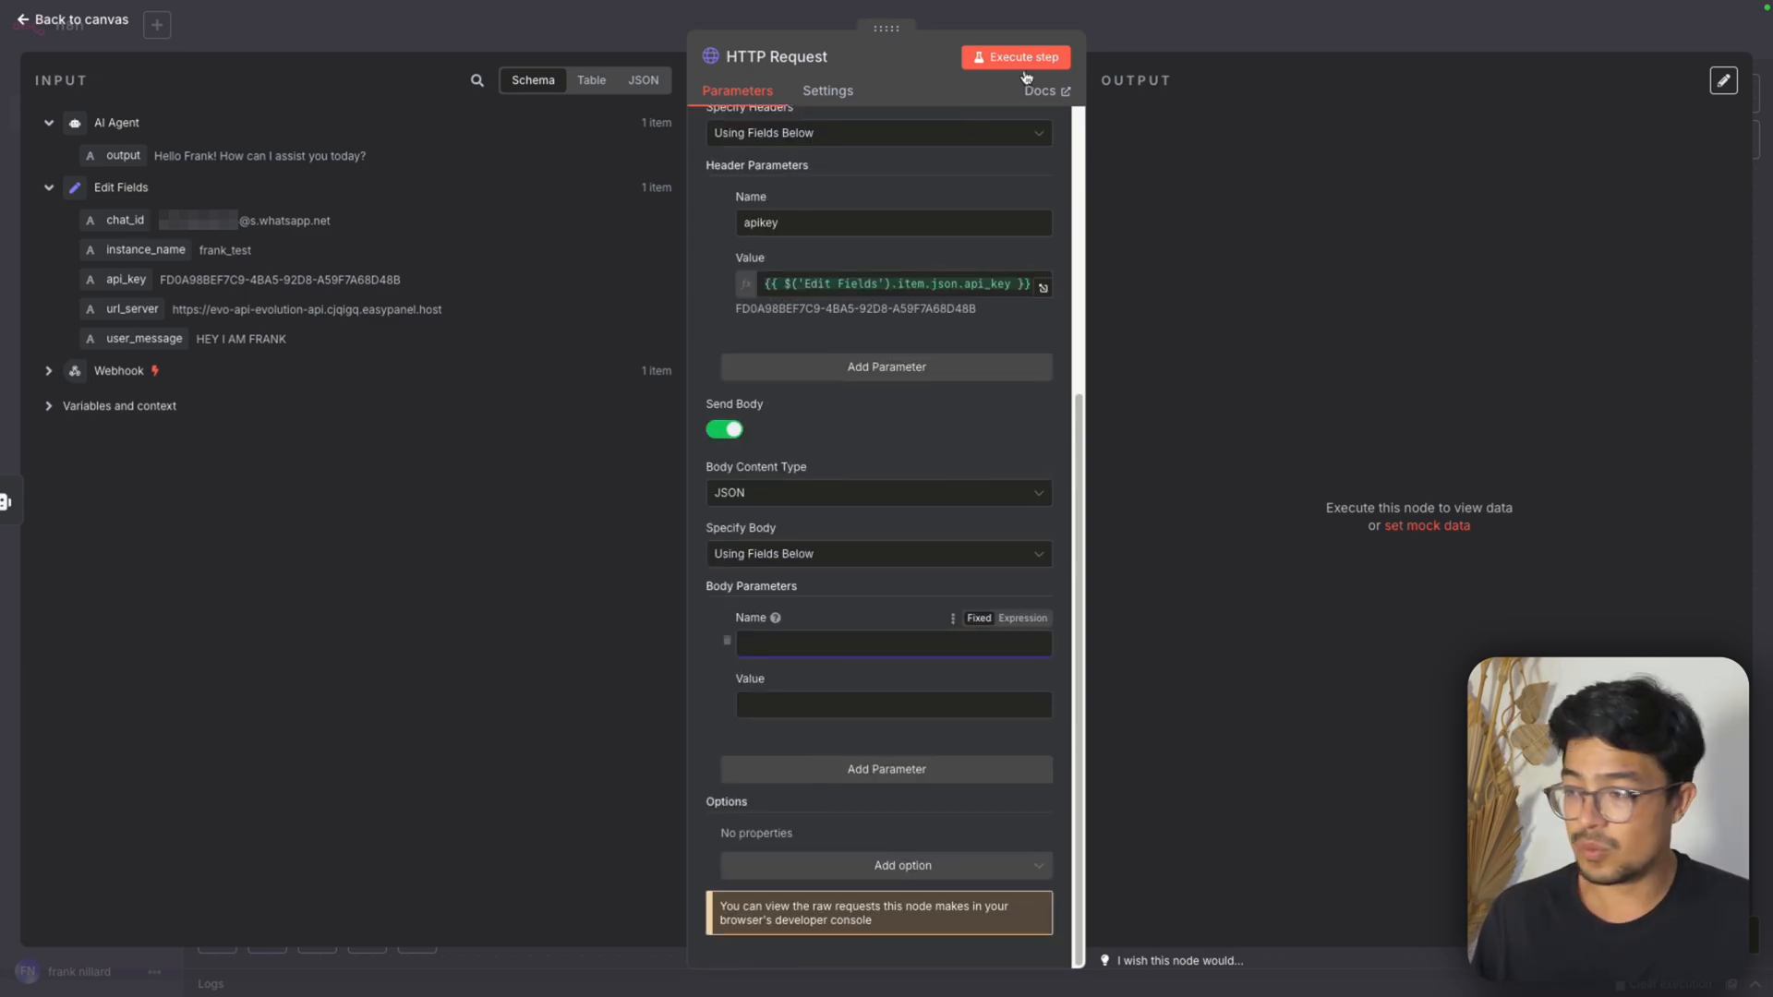
# Switch to Postman, show the Send Text body as raw JSON and examine its number and text keys
pyautogui.click(1221, 43)
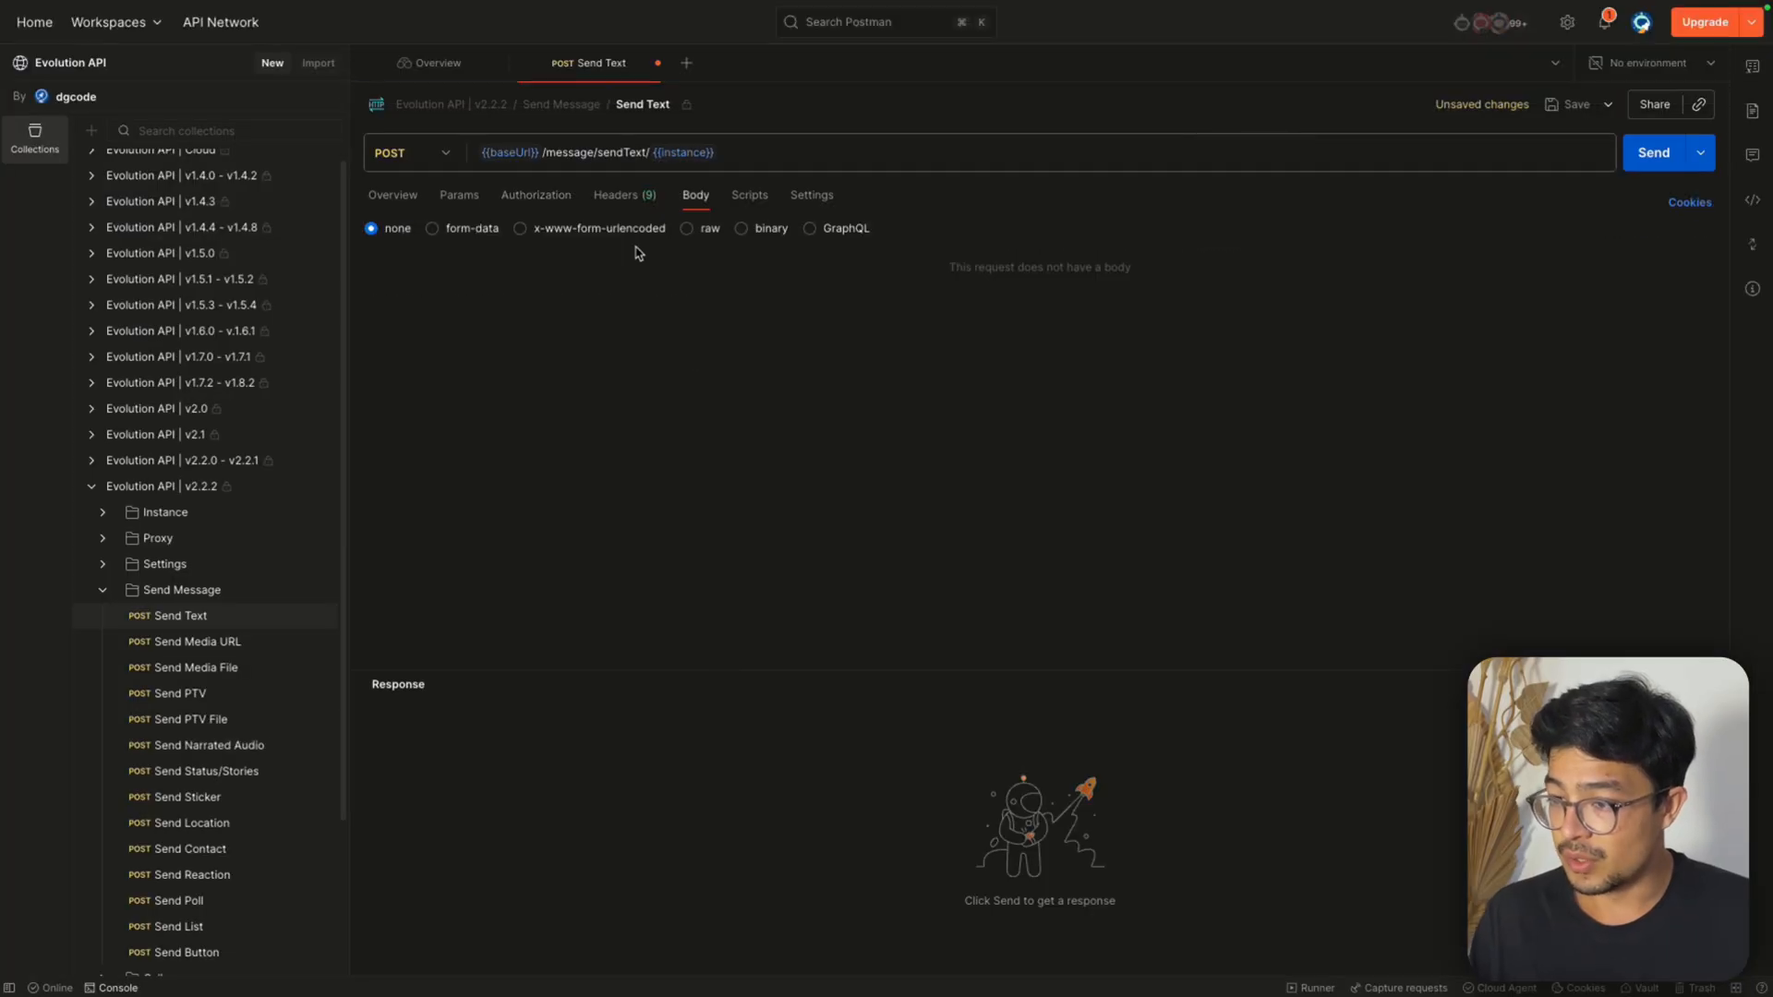
pyautogui.click(688, 230)
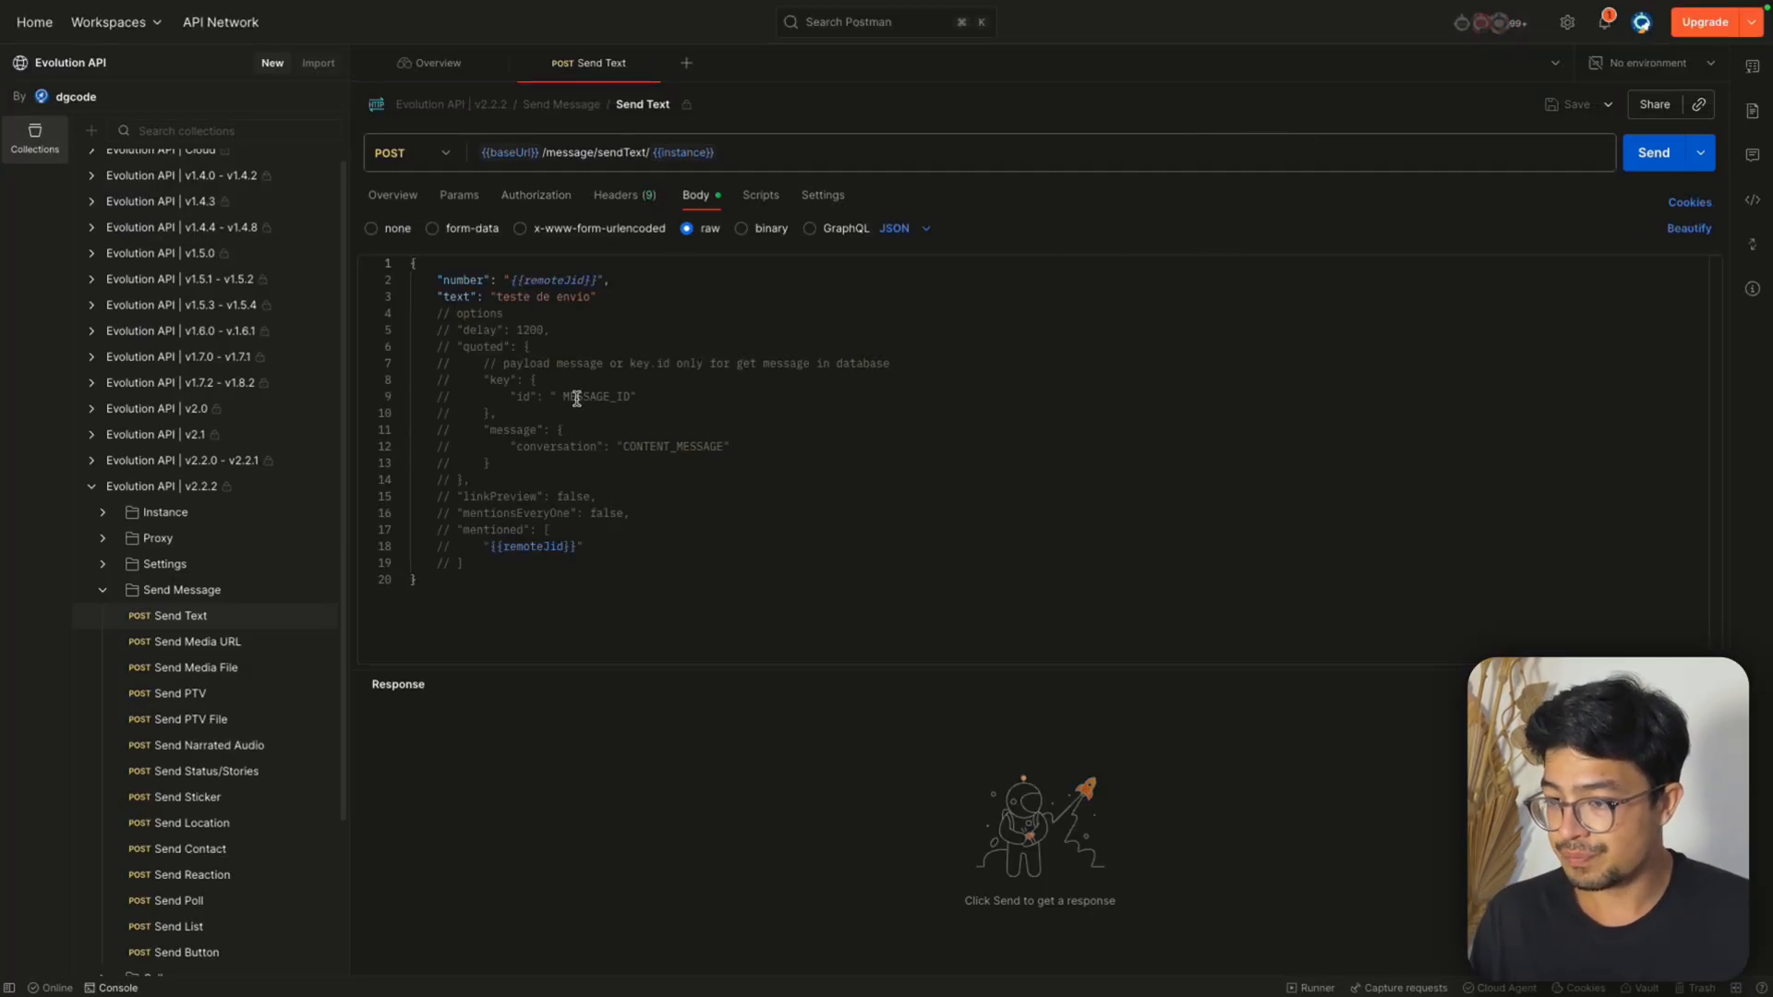
pyautogui.click(433, 237)
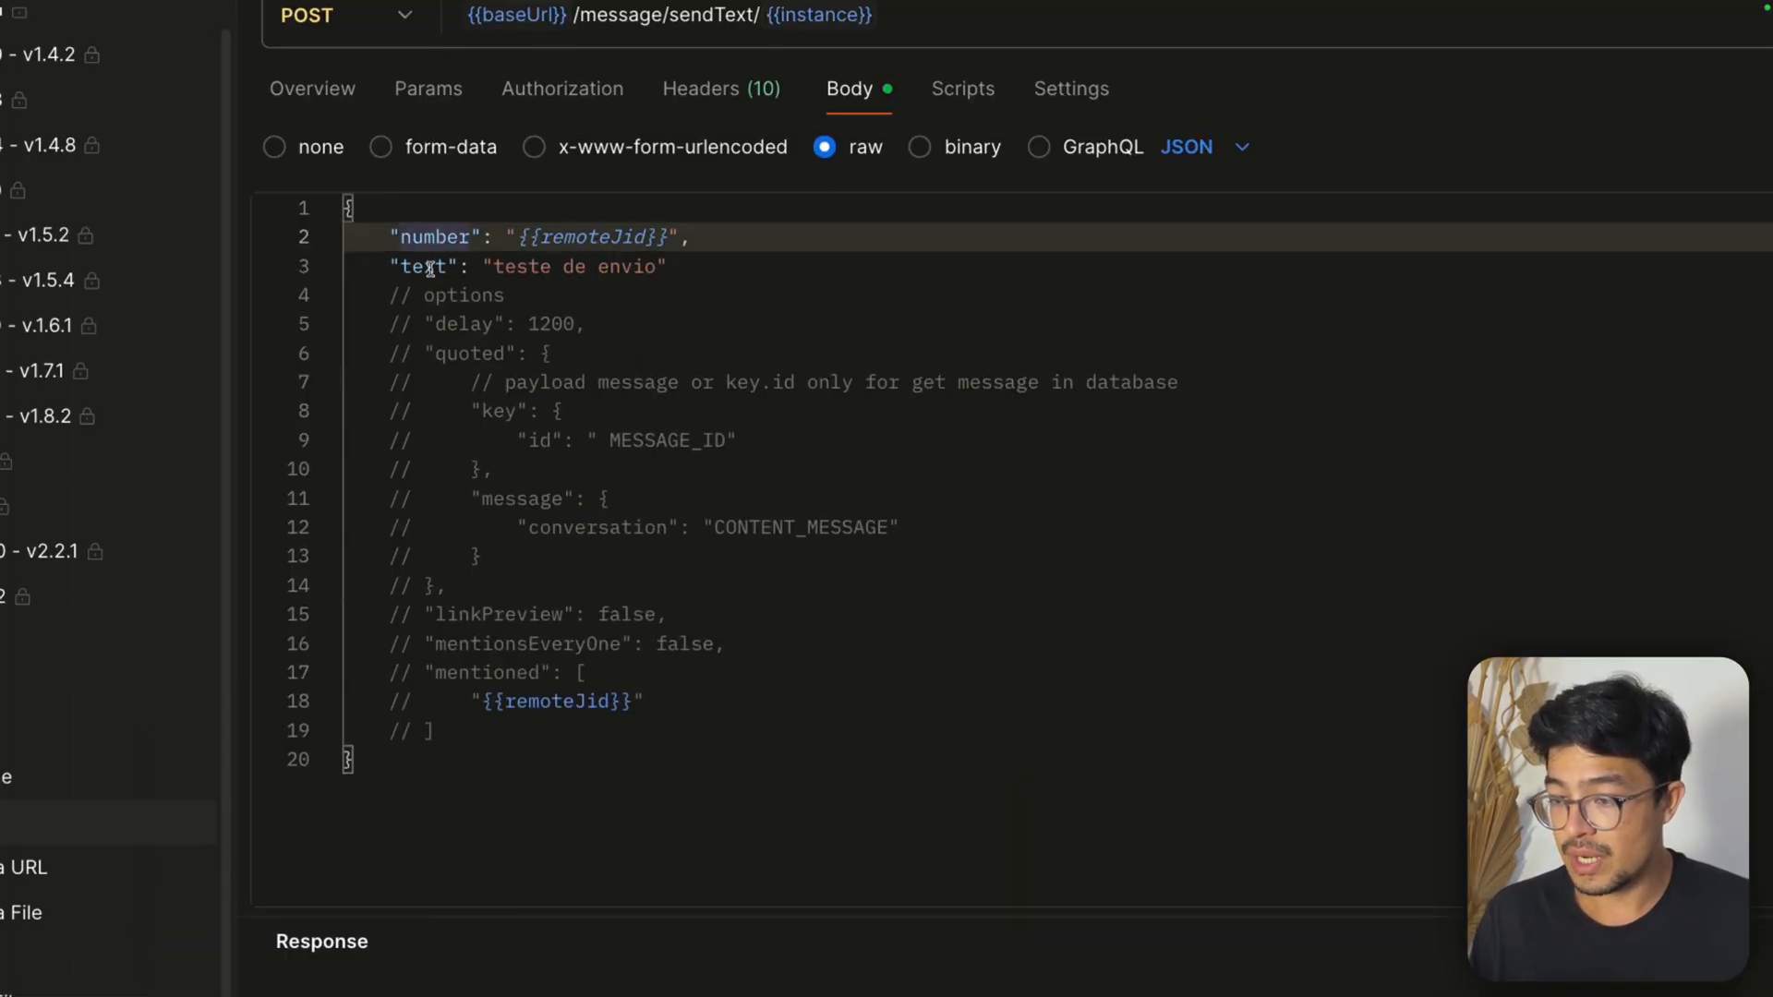
pyautogui.click(432, 268)
pyautogui.click(467, 237)
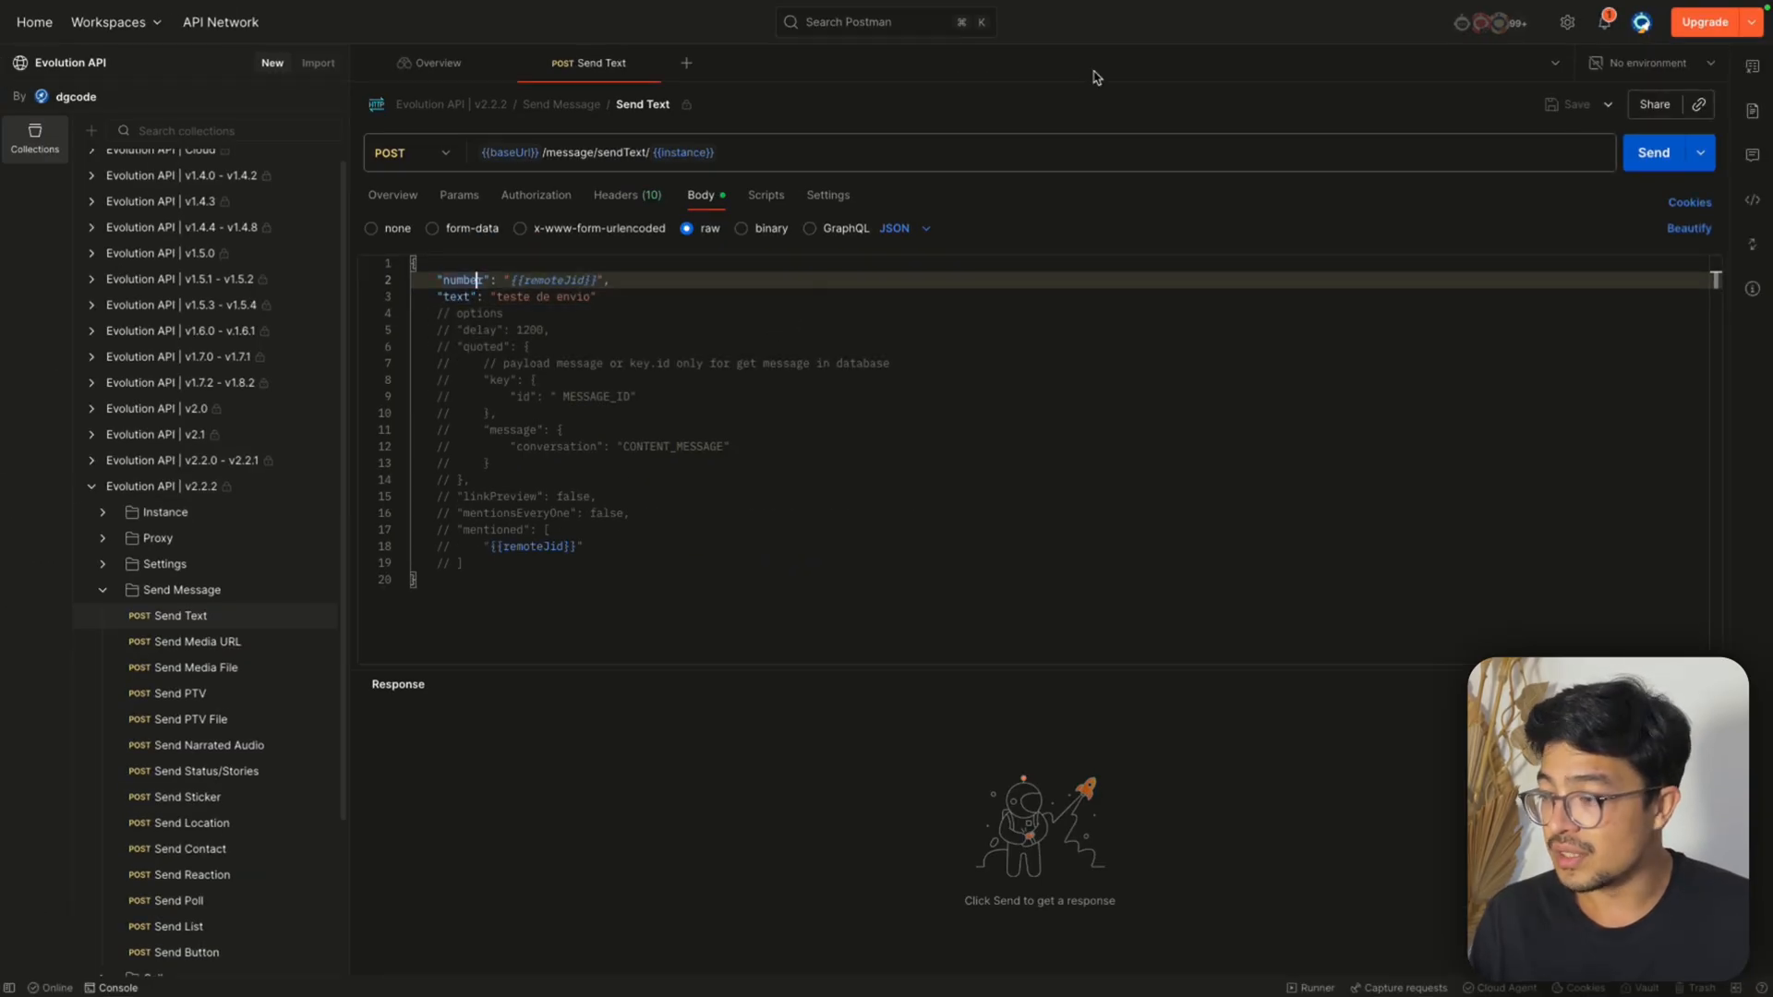
# Switch to n8n and define the first body parameter as number, with the Edit Fields chat_id as its value
pyautogui.click(1394, 41)
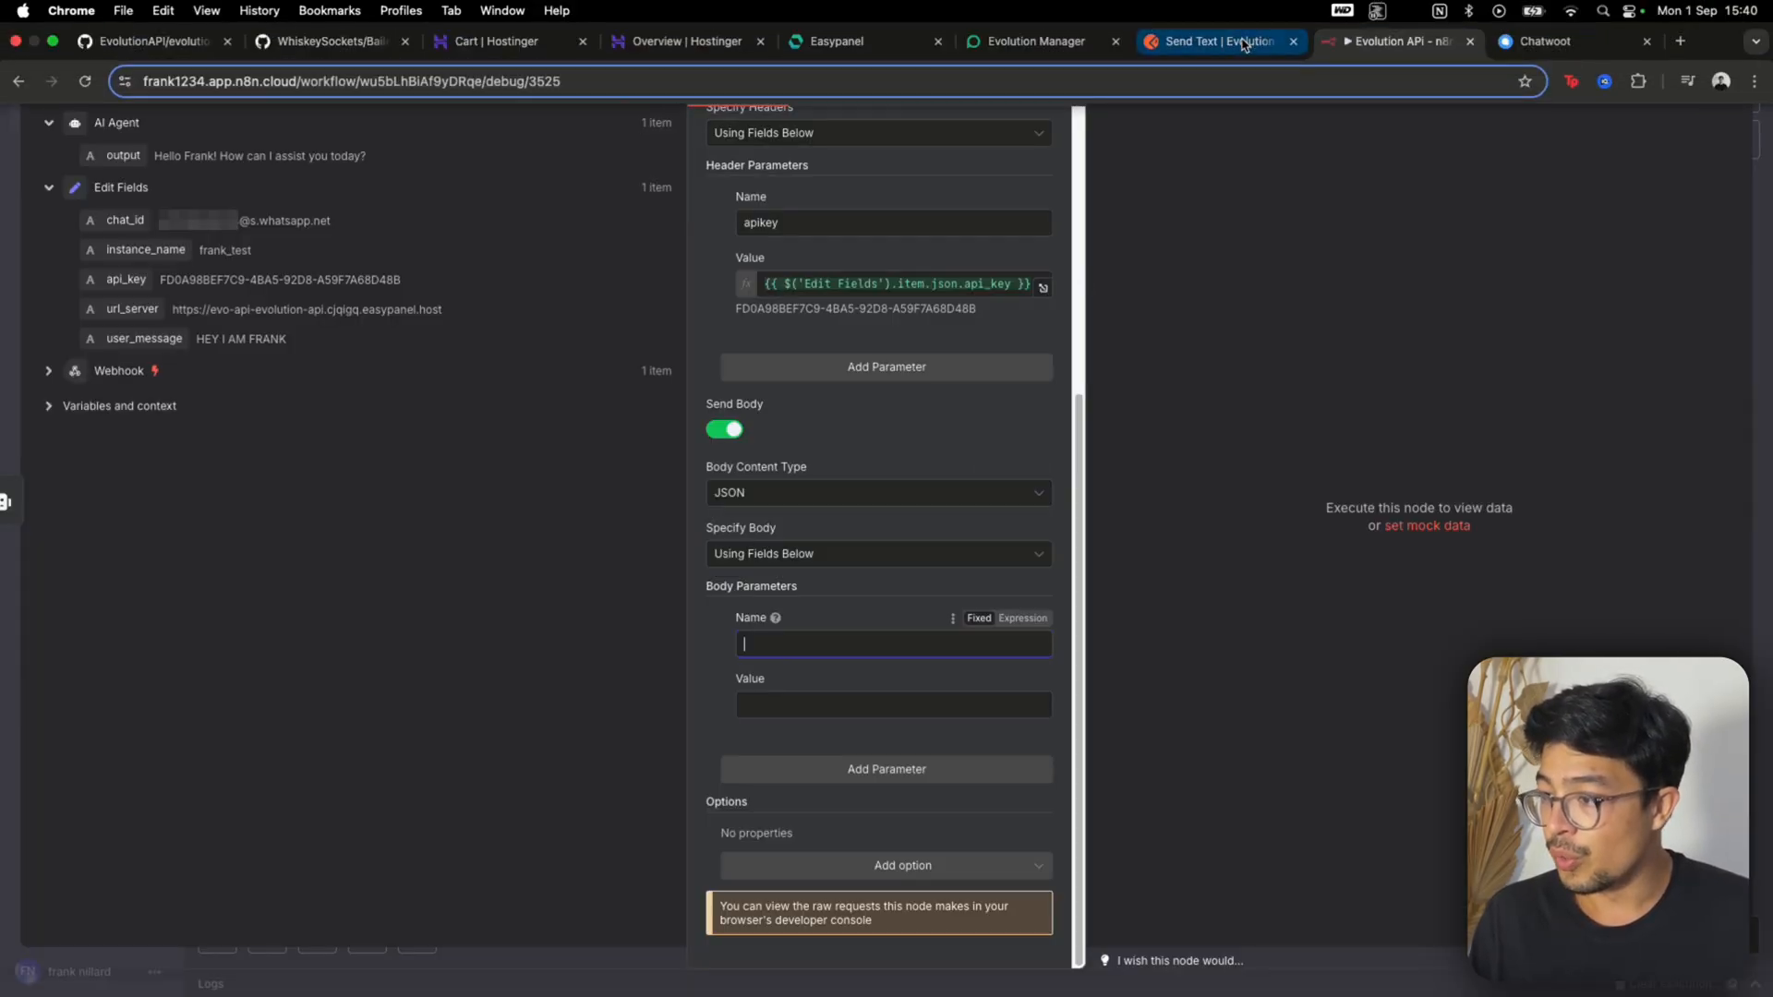
pyautogui.click(1244, 43)
pyautogui.click(1394, 41)
pyautogui.write('number')
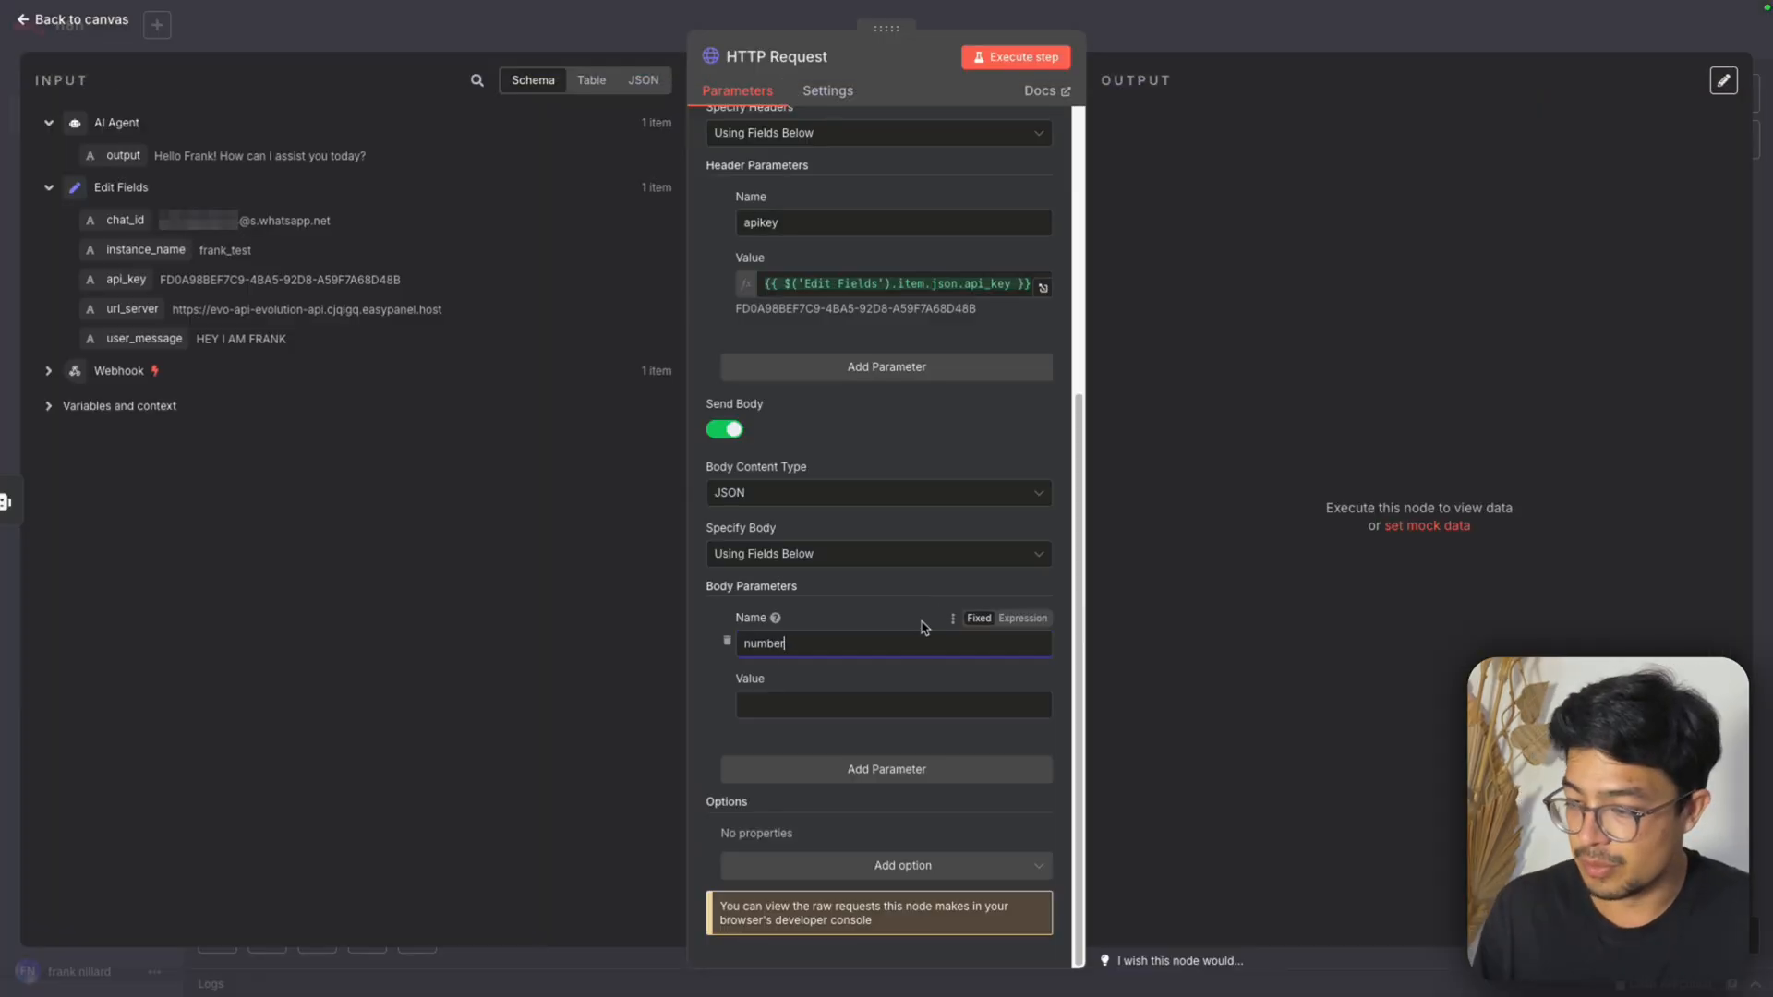
pyautogui.press('Tab')
pyautogui.moveTo(125, 220); pyautogui.dragTo(826, 720)
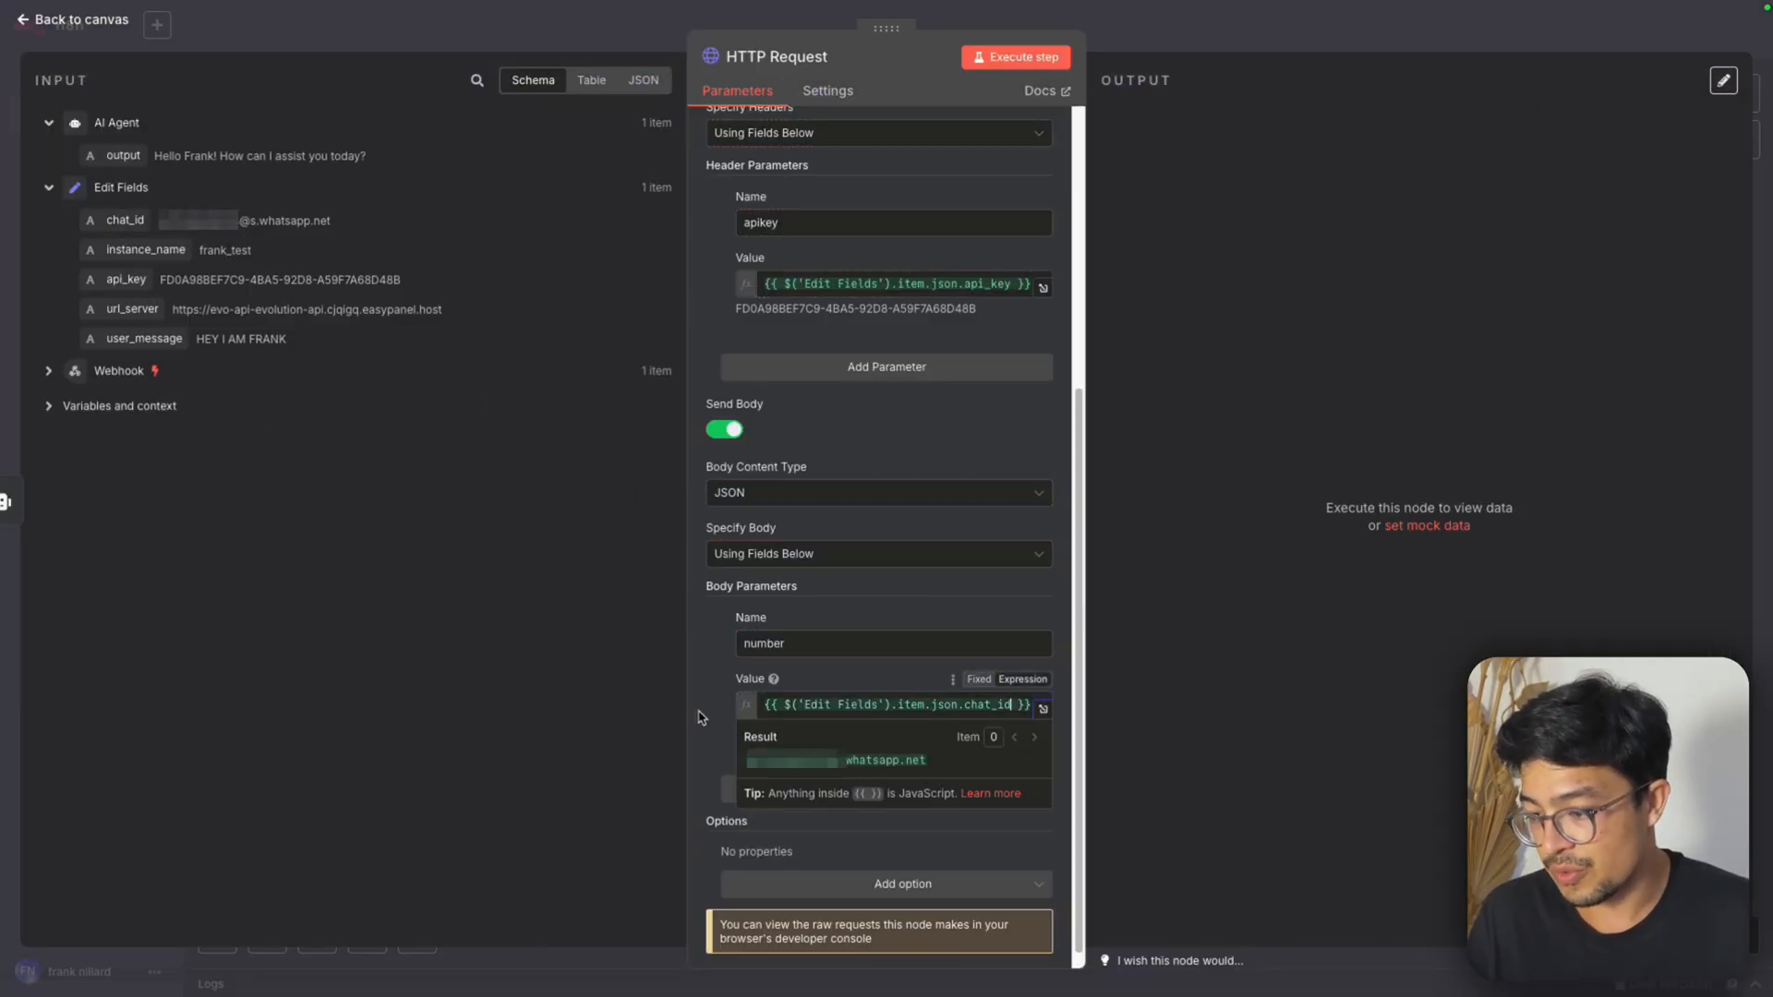
# Add a second body parameter named text, checking the key in Postman, and map the AI Agent output as its value
pyautogui.click(801, 780)
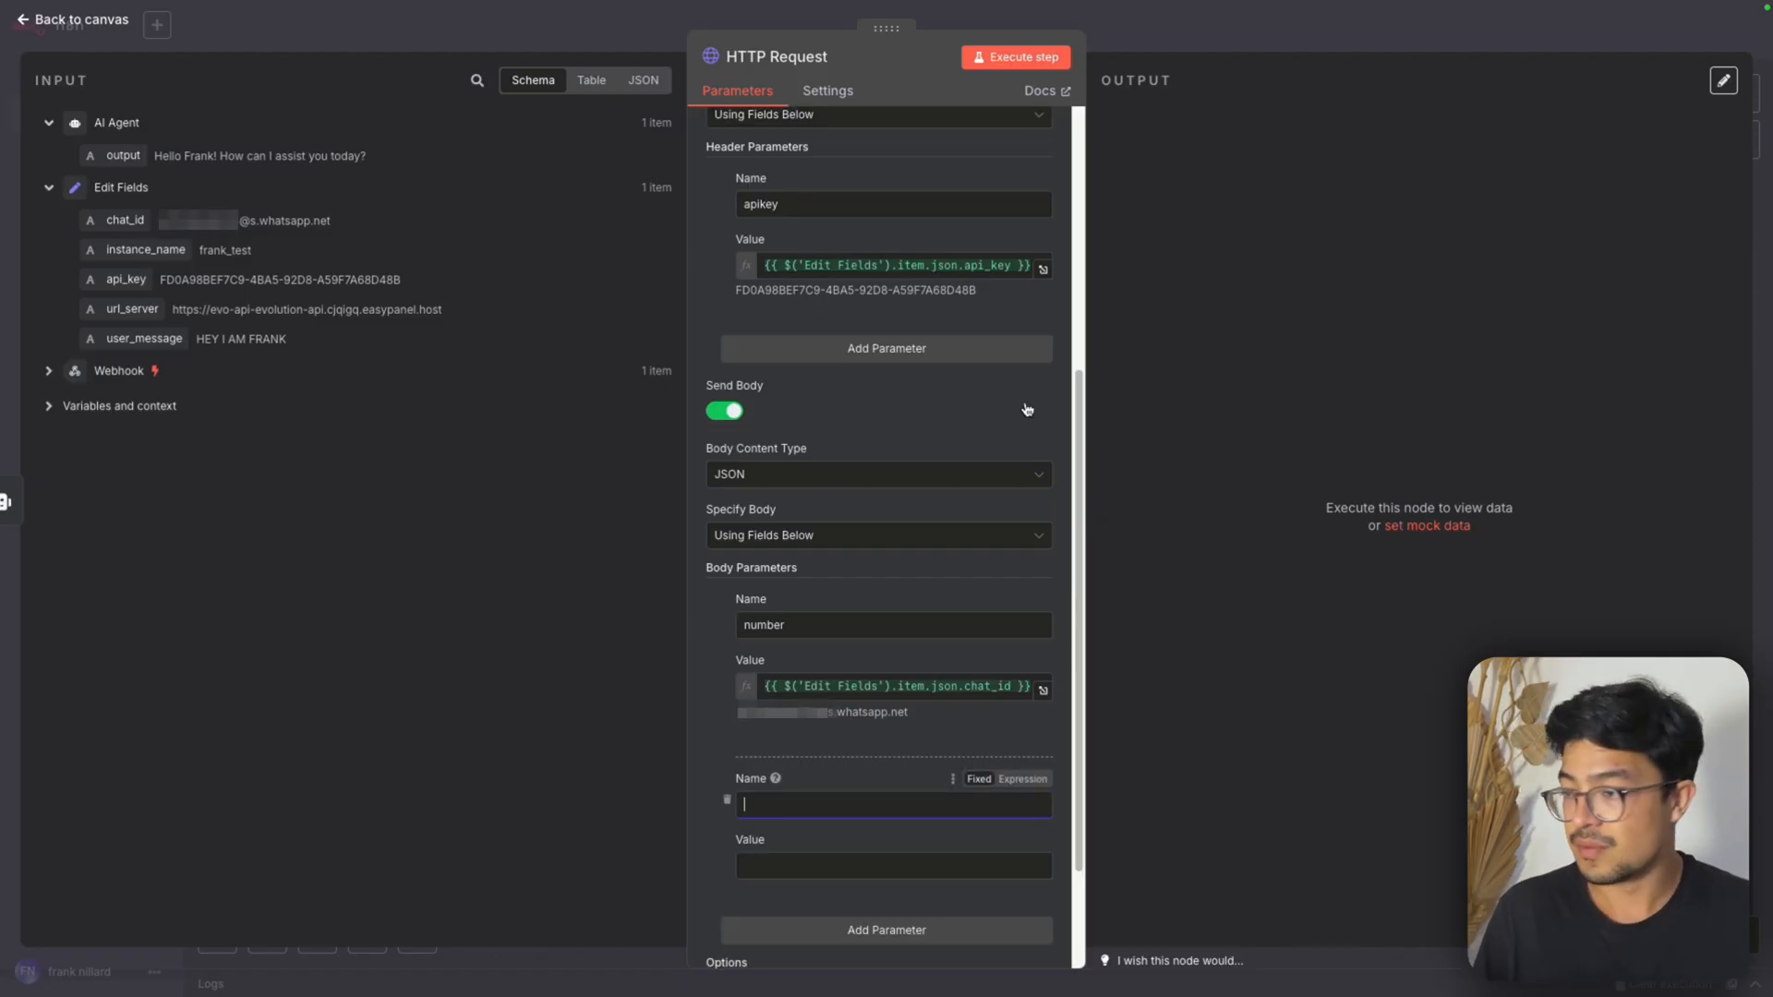
pyautogui.click(1203, 40)
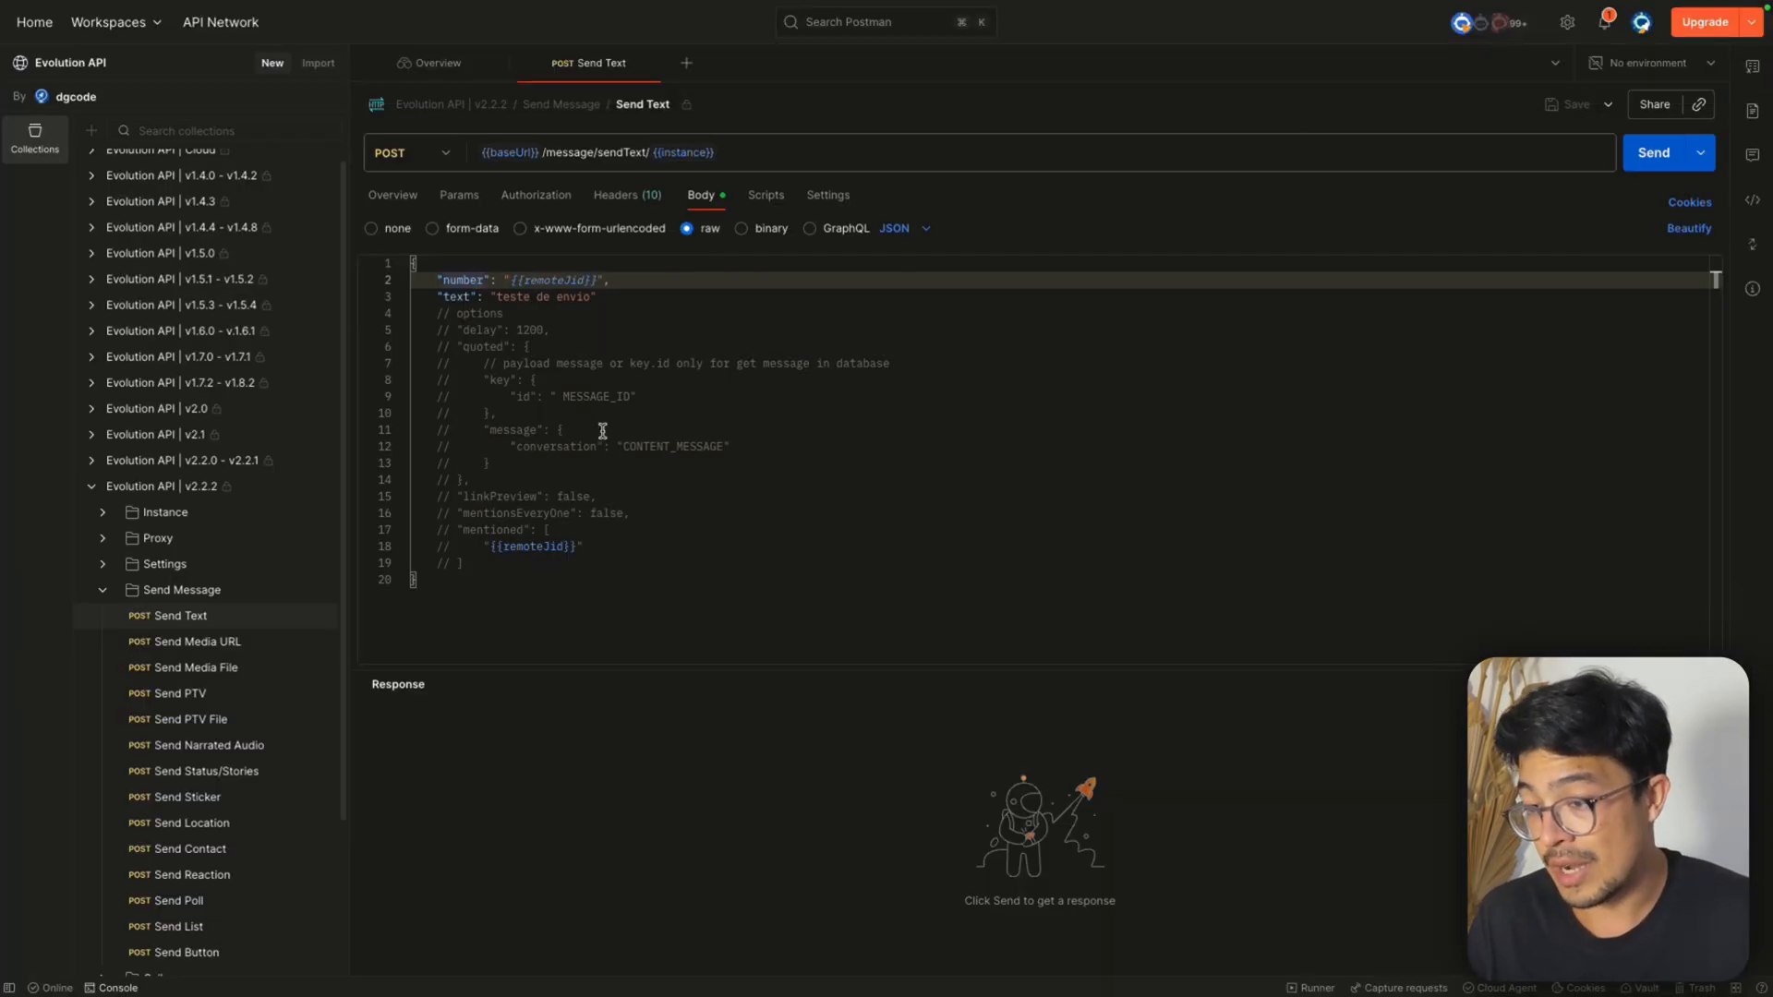
pyautogui.doubleClick(464, 297)
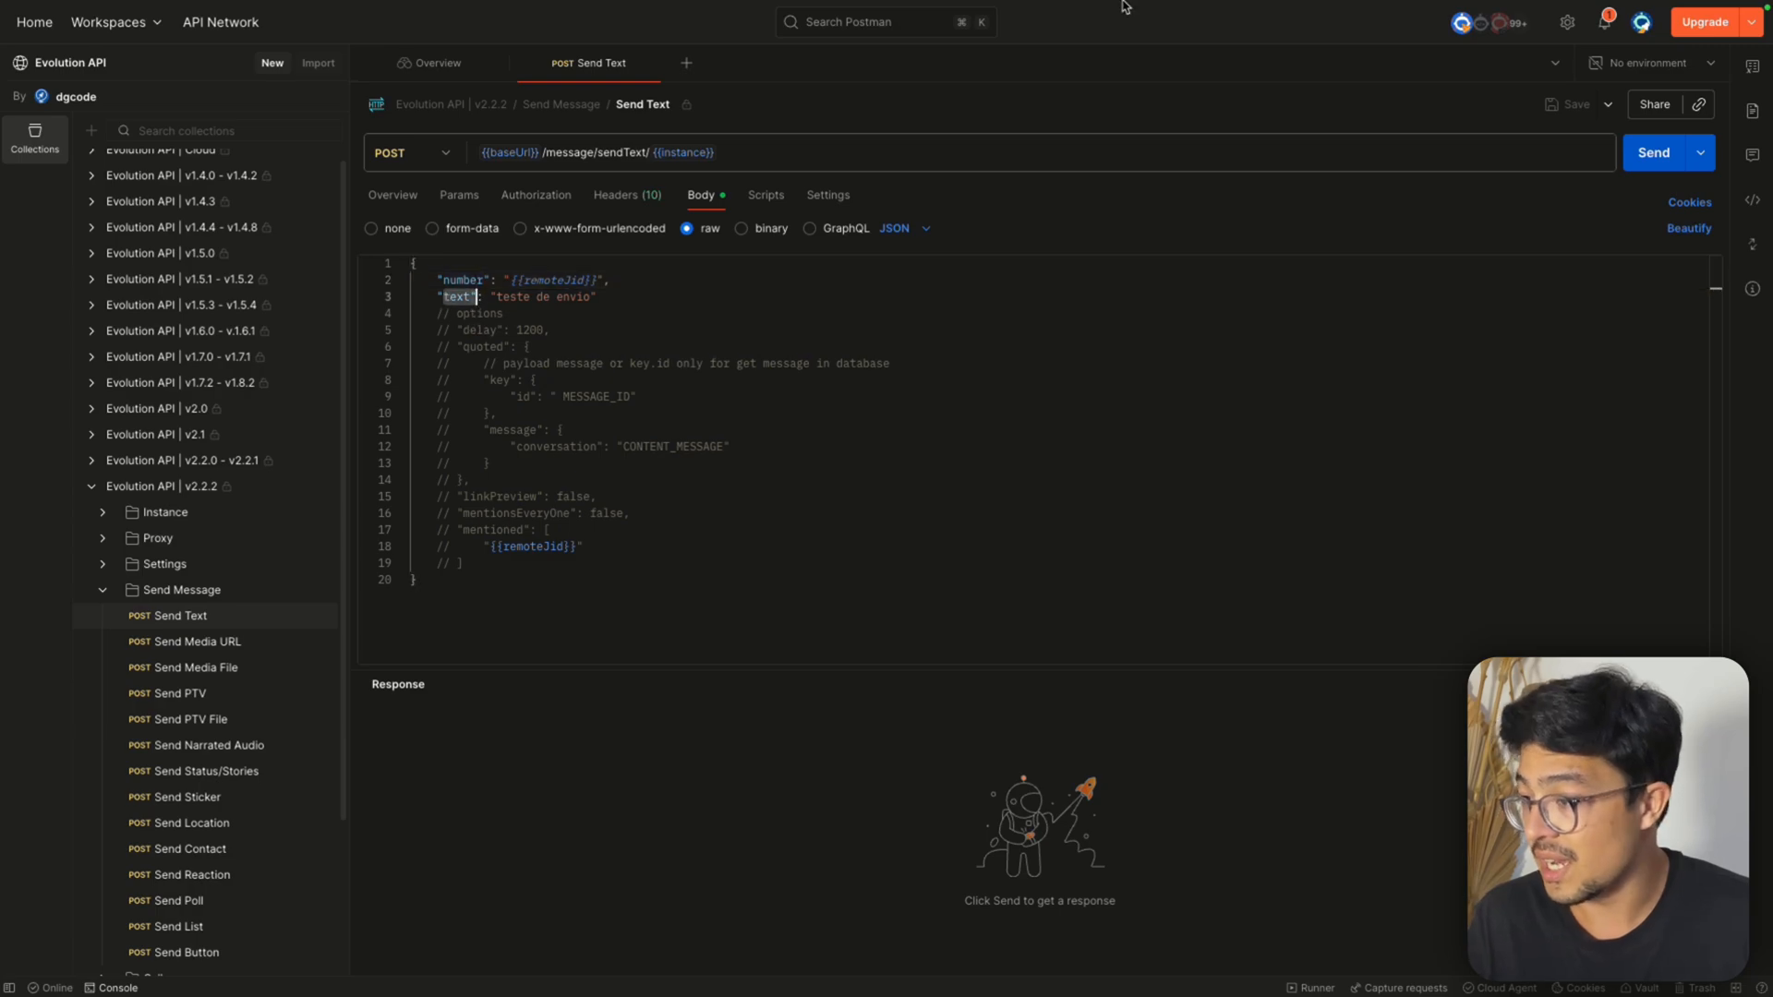
pyautogui.click(1356, 39)
pyautogui.write('text')
pyautogui.click(820, 865)
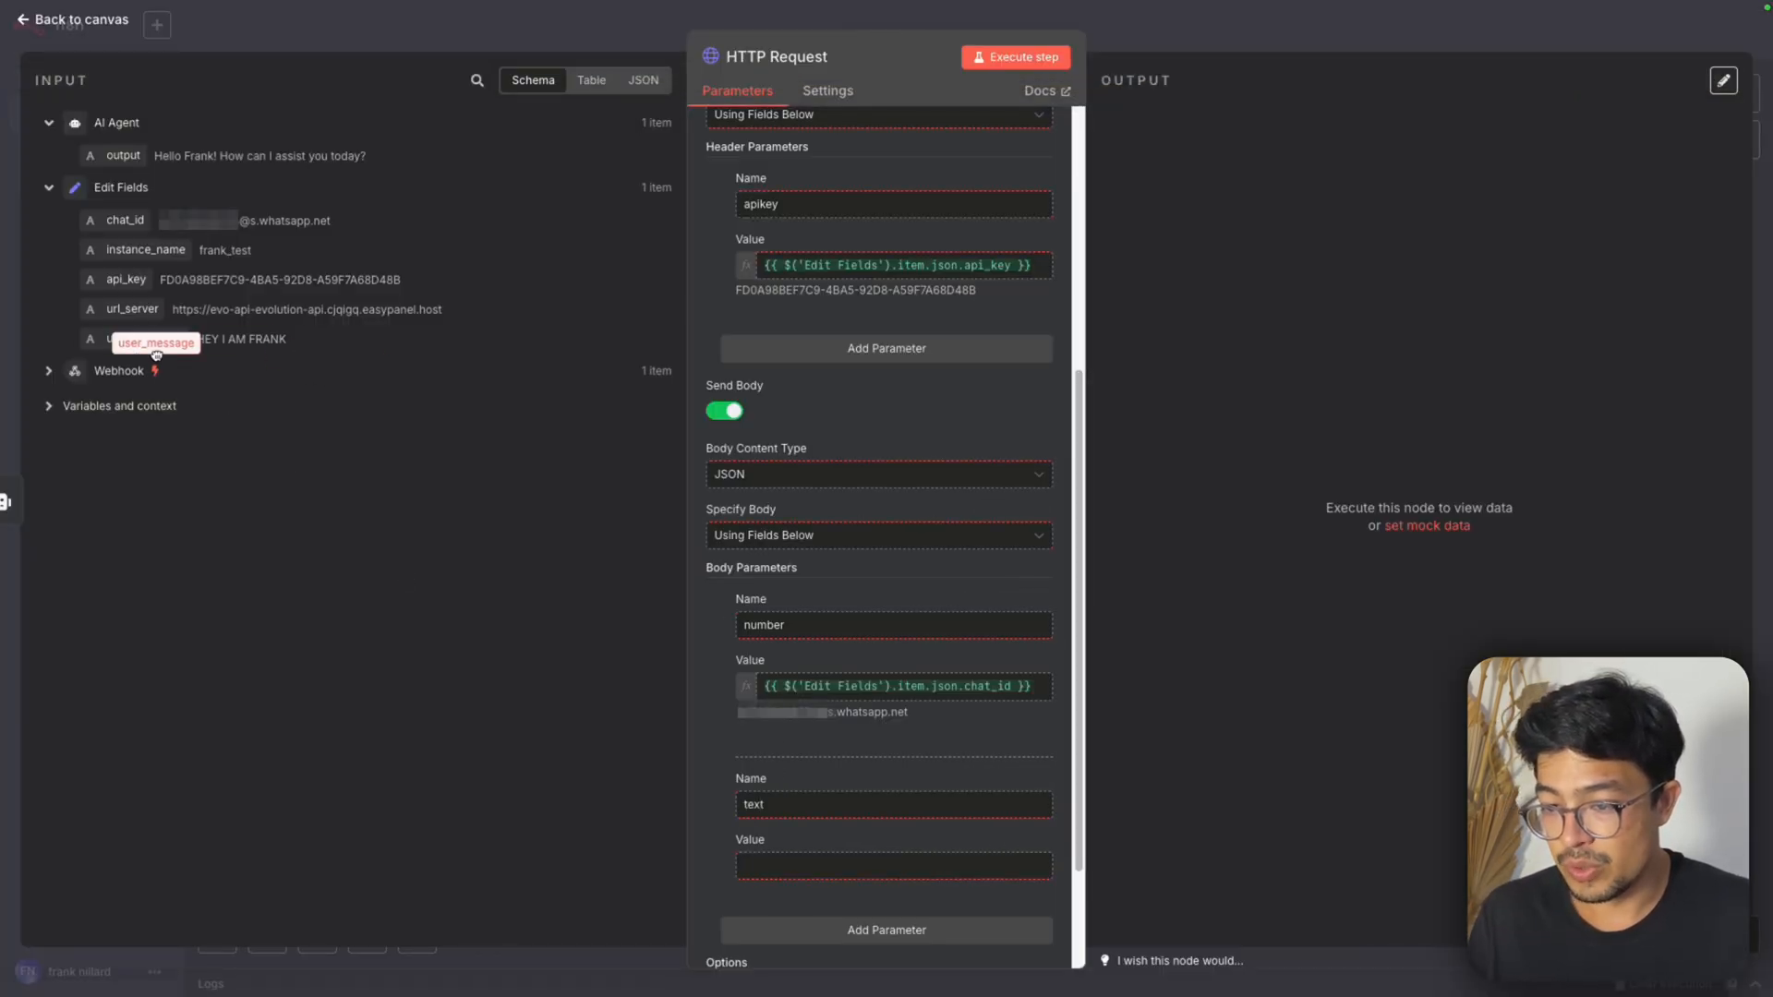
pyautogui.moveTo(123, 155); pyautogui.dragTo(803, 868)
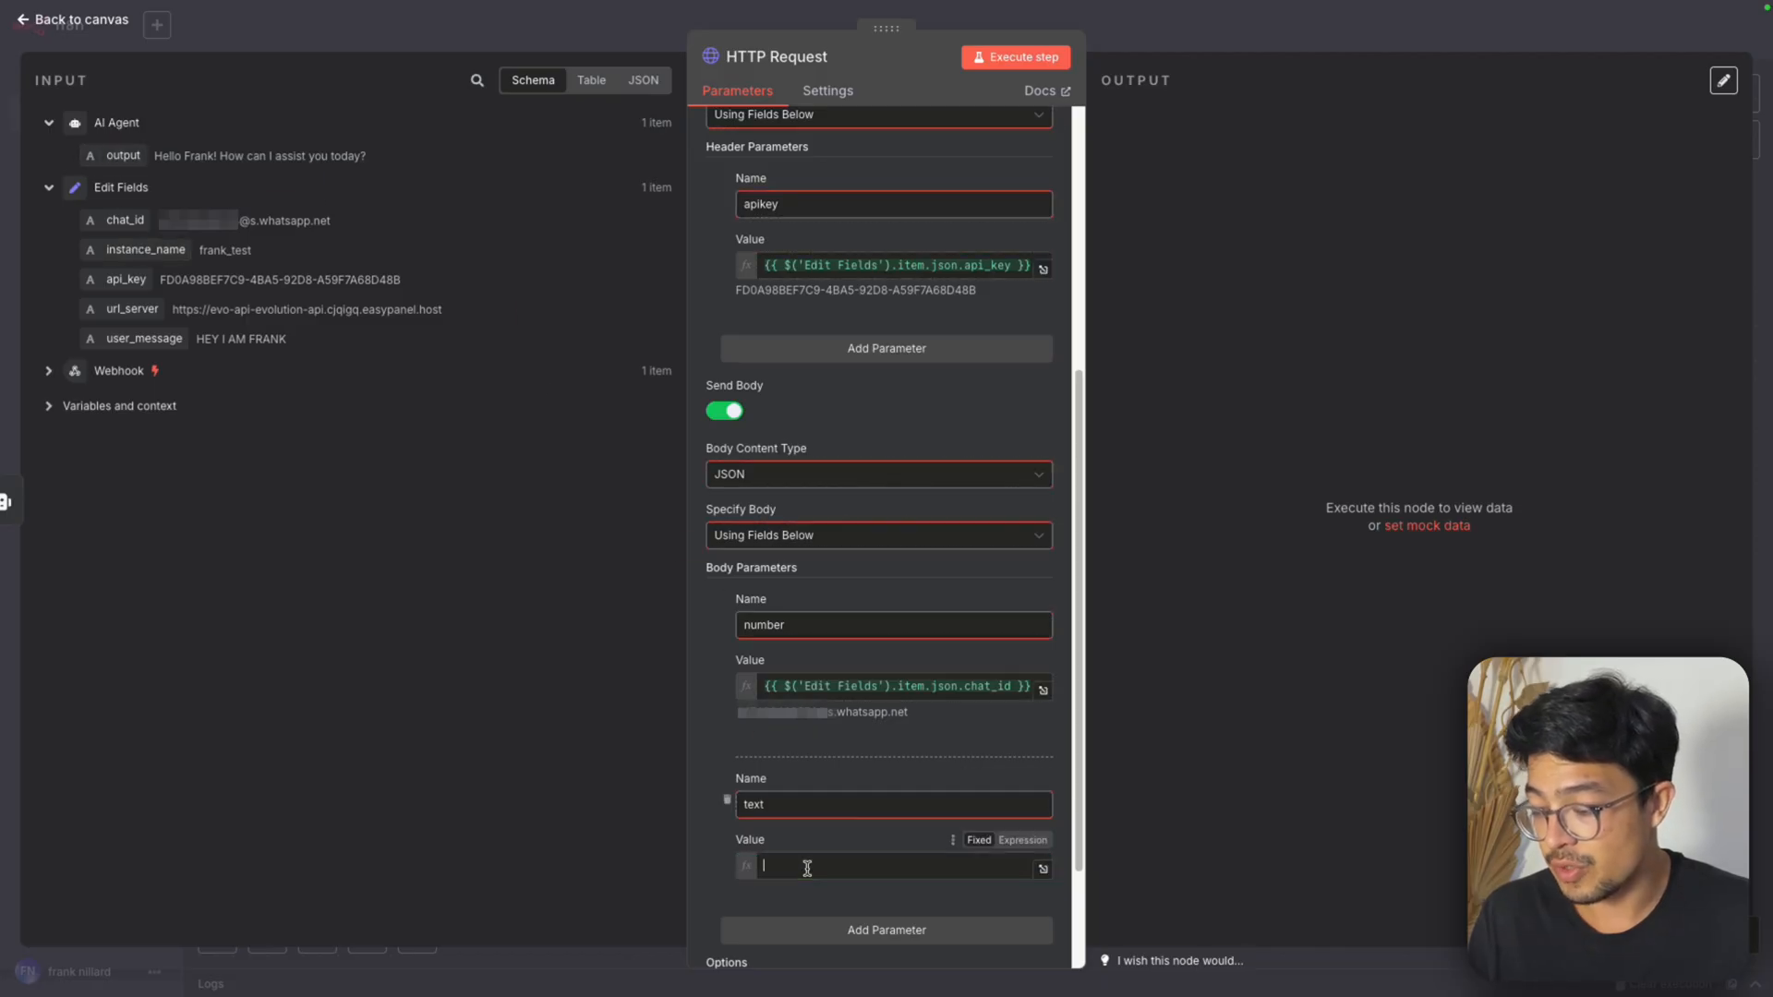
pyautogui.click(709, 744)
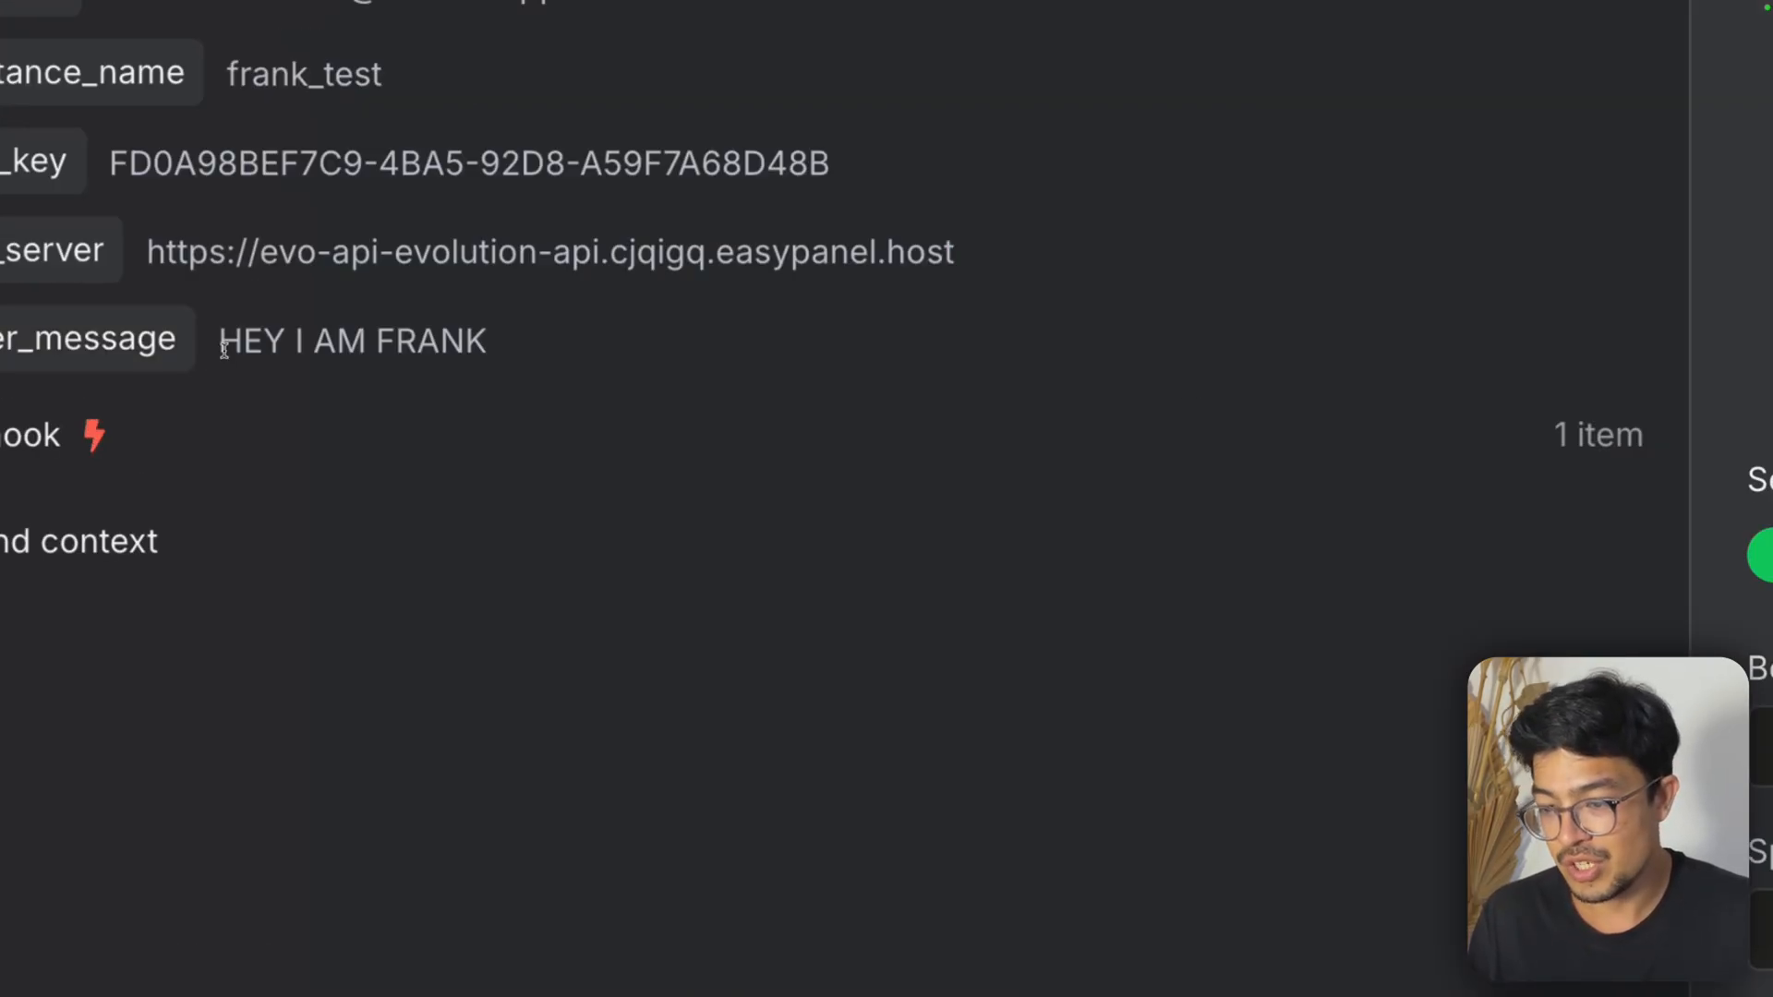
# Switch to Postman and examine the optional Send Text body settings, including delay, quoted, linkPreview and the mention options
pyautogui.moveTo(197, 341); pyautogui.dragTo(283, 341)
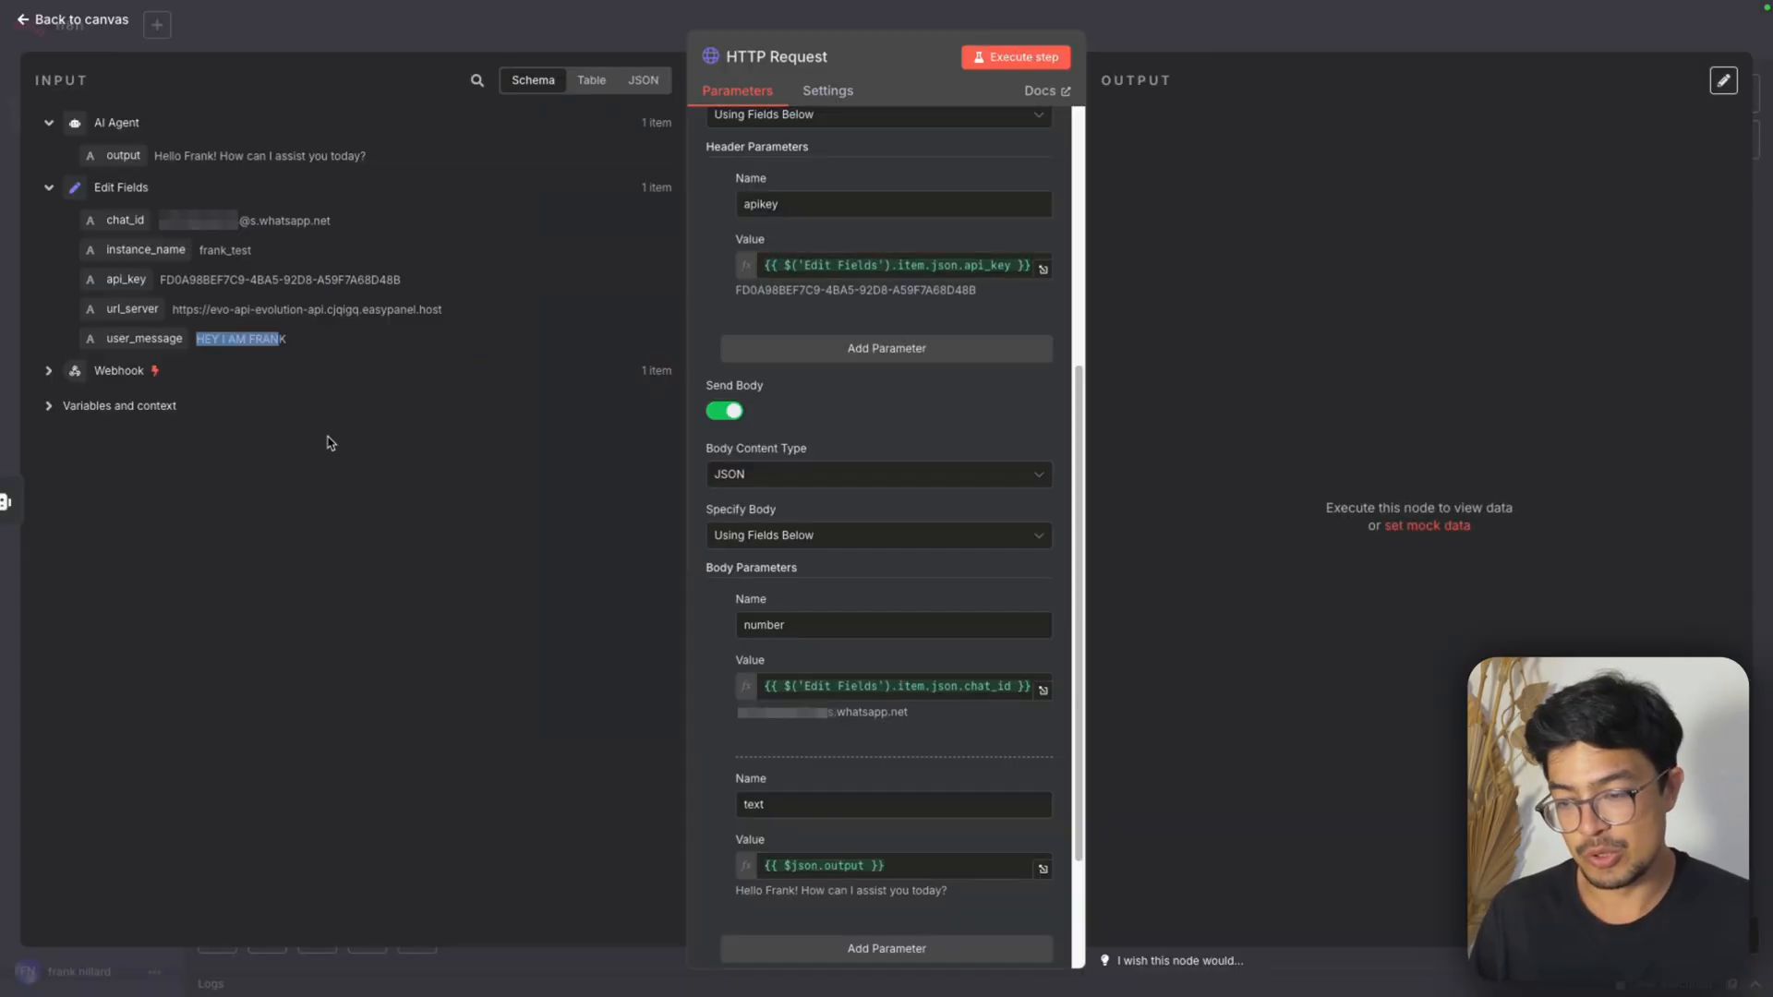
pyautogui.click(319, 451)
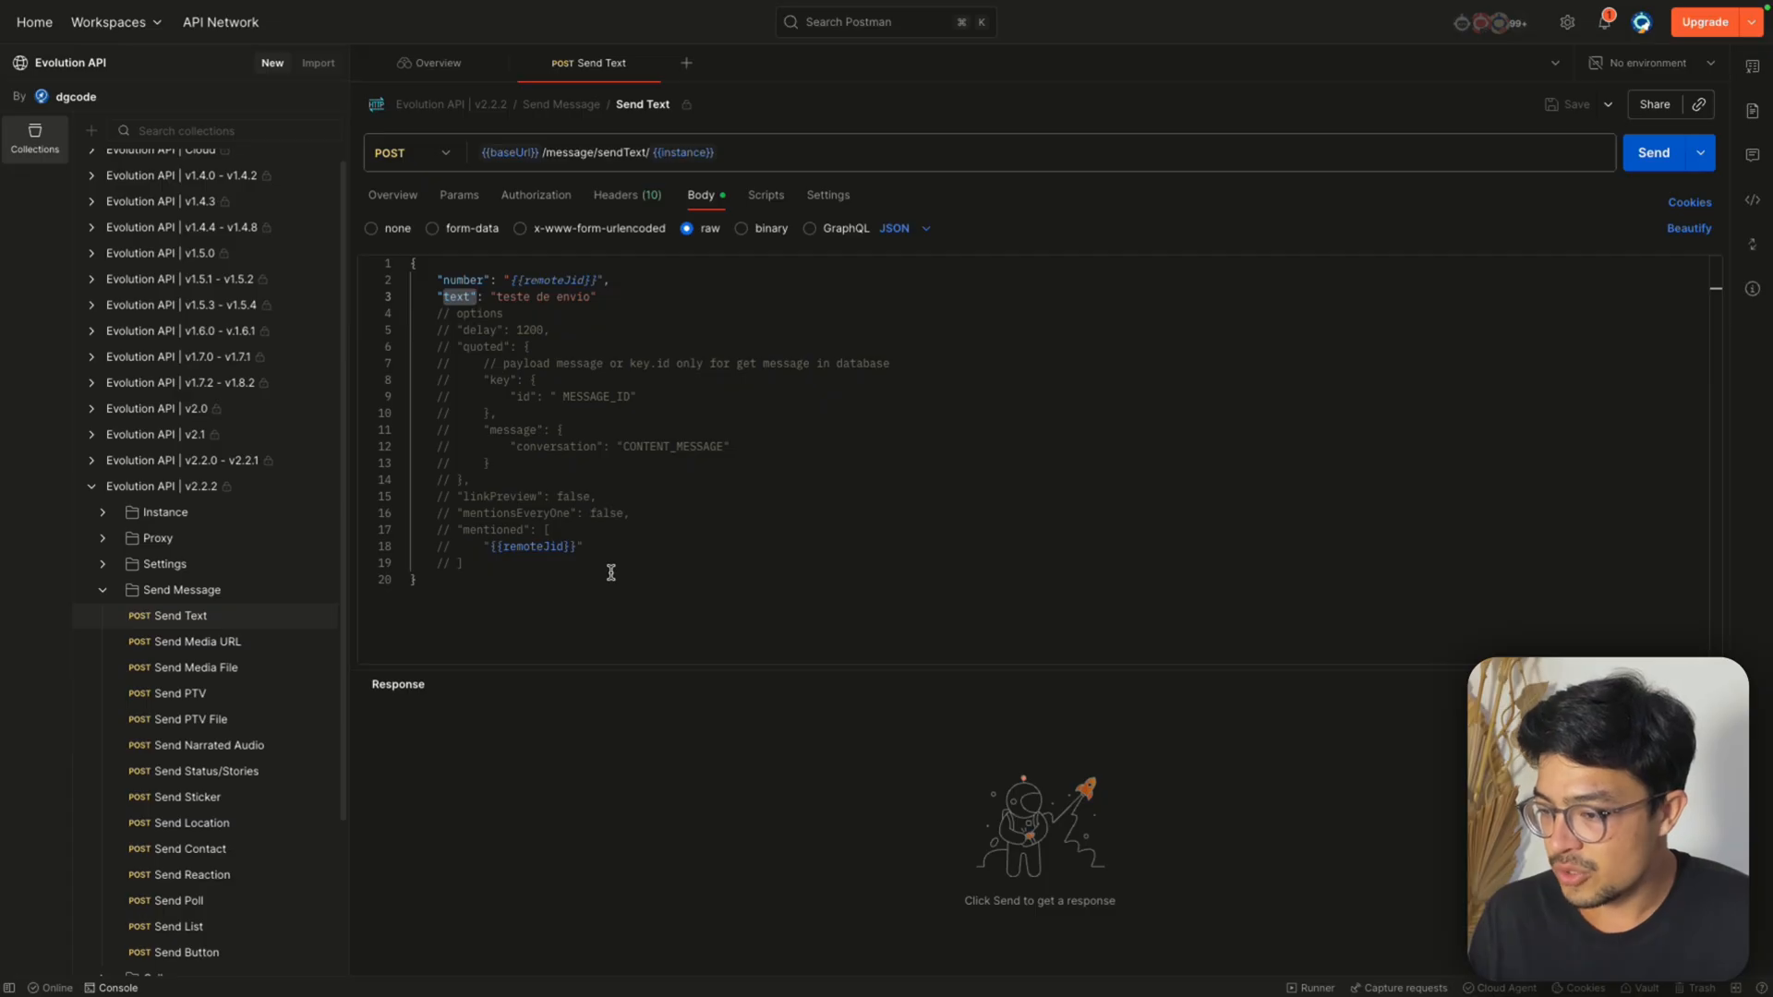
pyautogui.click(611, 573)
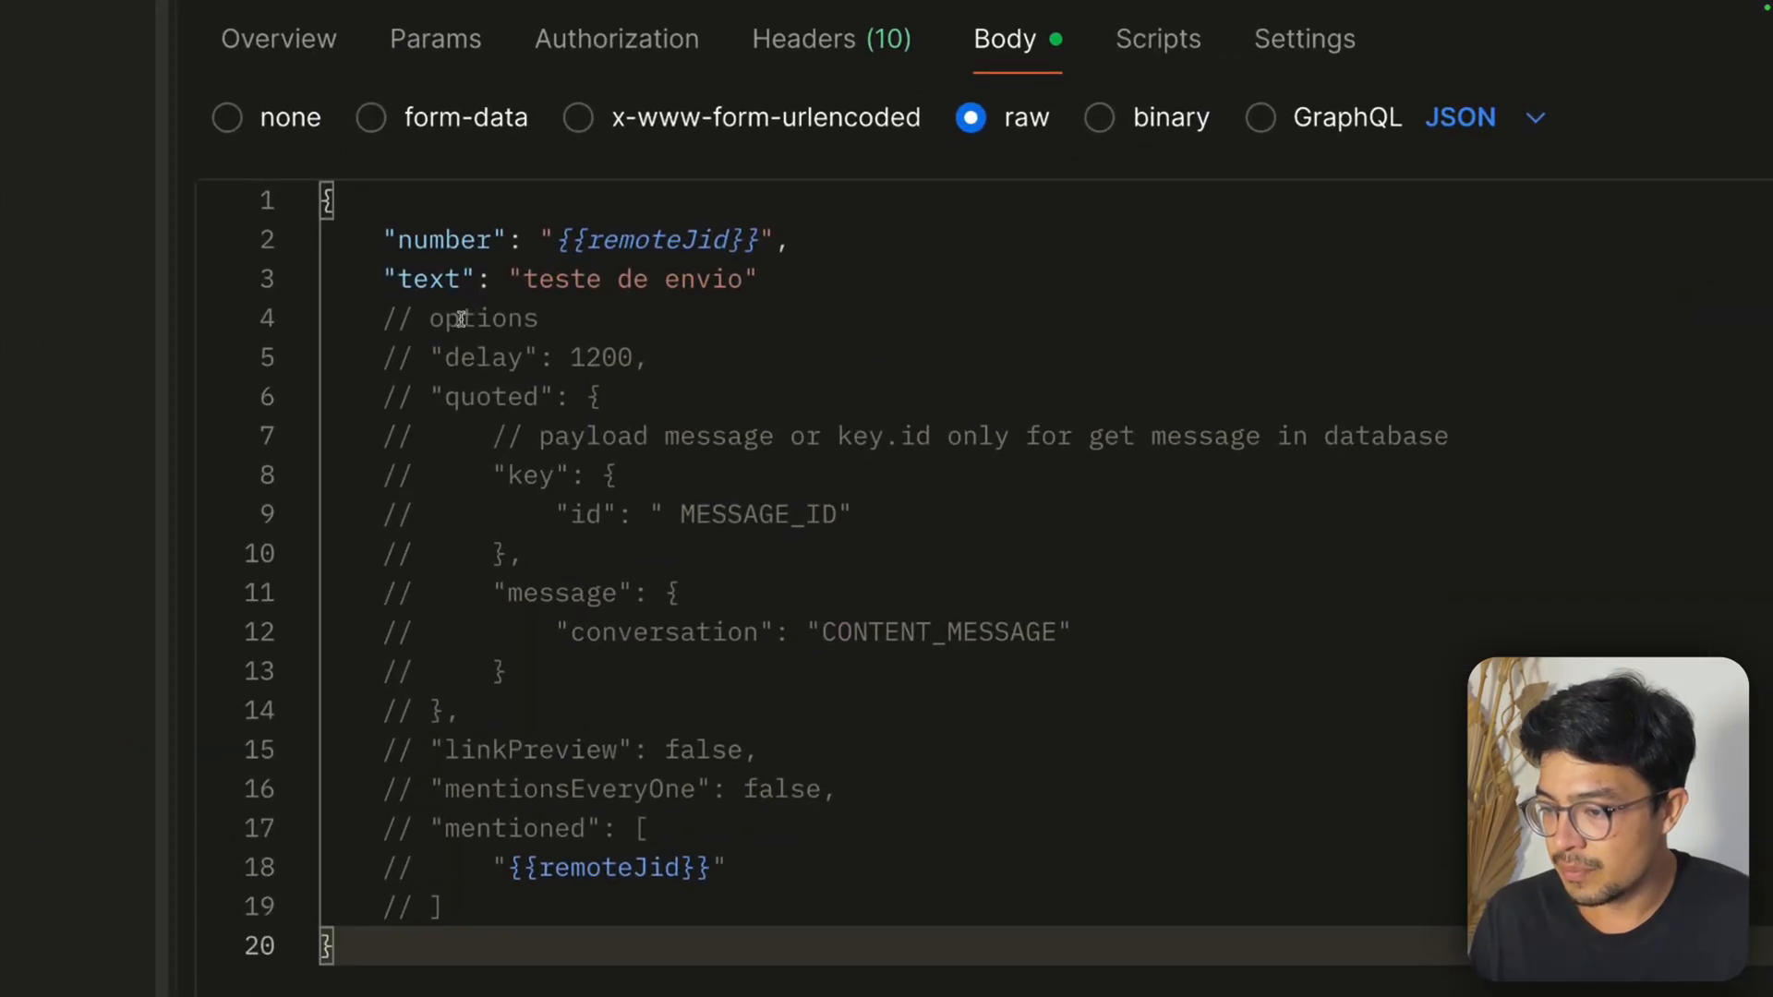
pyautogui.moveTo(456, 314); pyautogui.dragTo(556, 400)
pyautogui.moveTo(430, 763); pyautogui.dragTo(539, 764)
pyautogui.moveTo(446, 800); pyautogui.dragTo(631, 834)
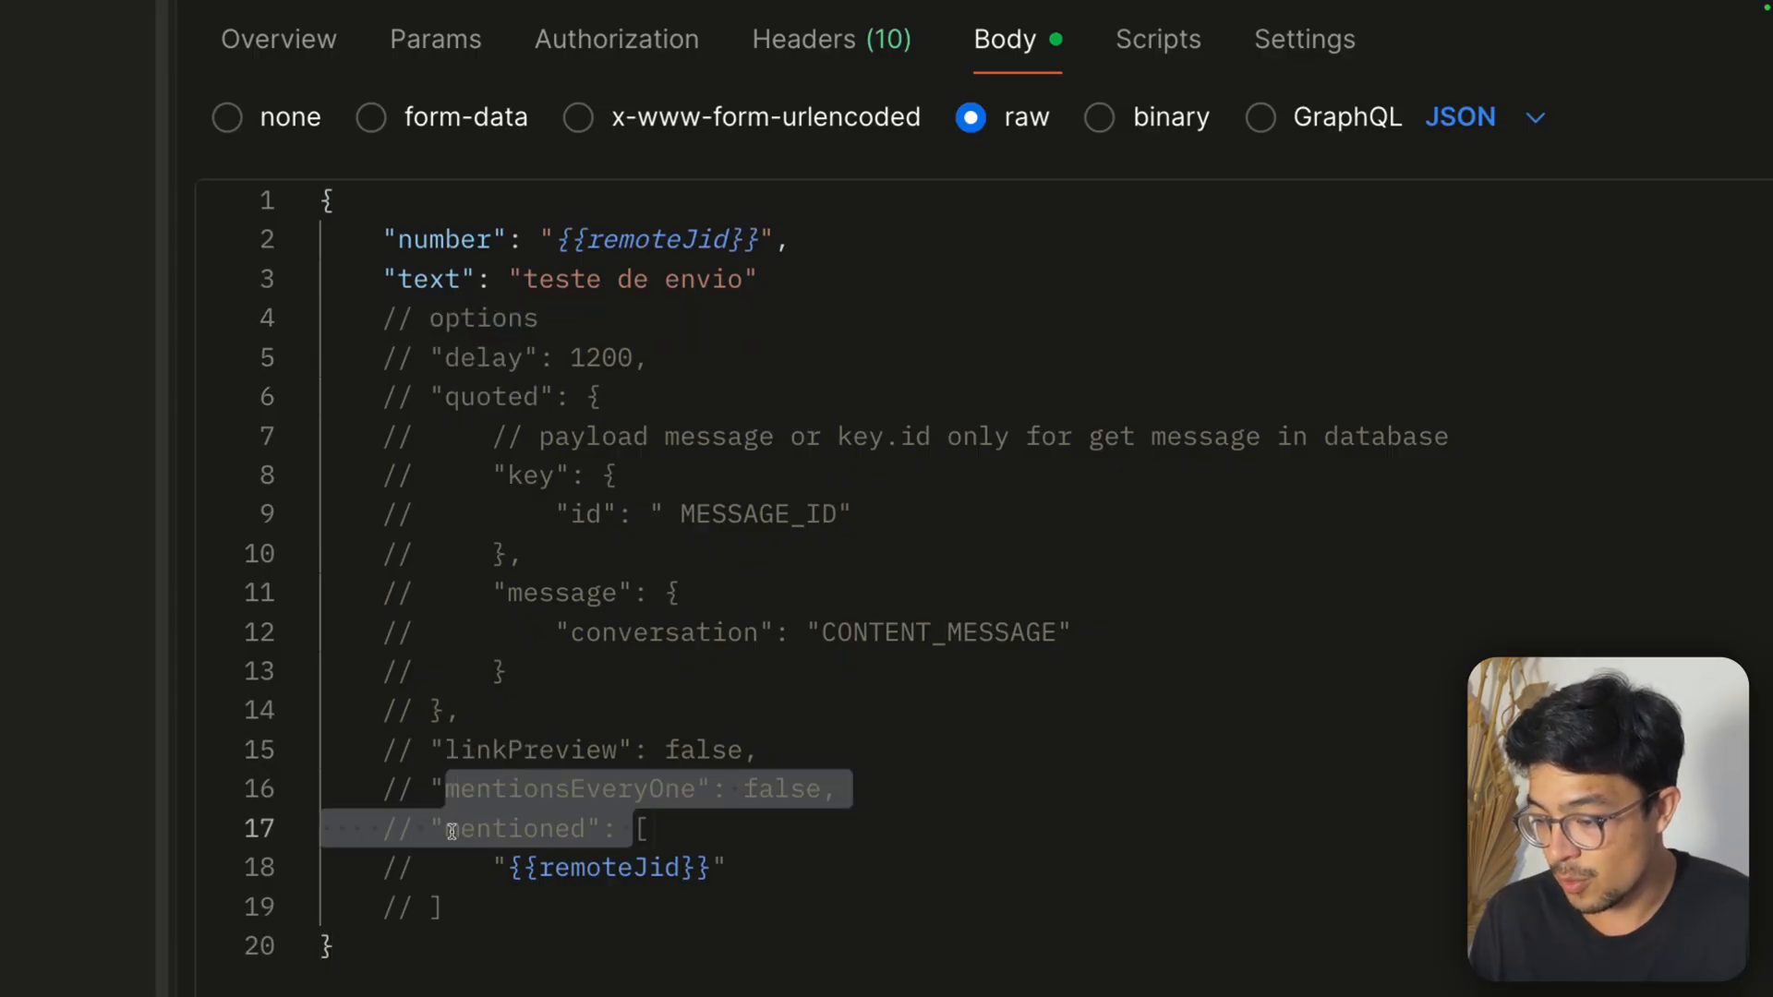
pyautogui.moveTo(521, 358); pyautogui.dragTo(448, 360)
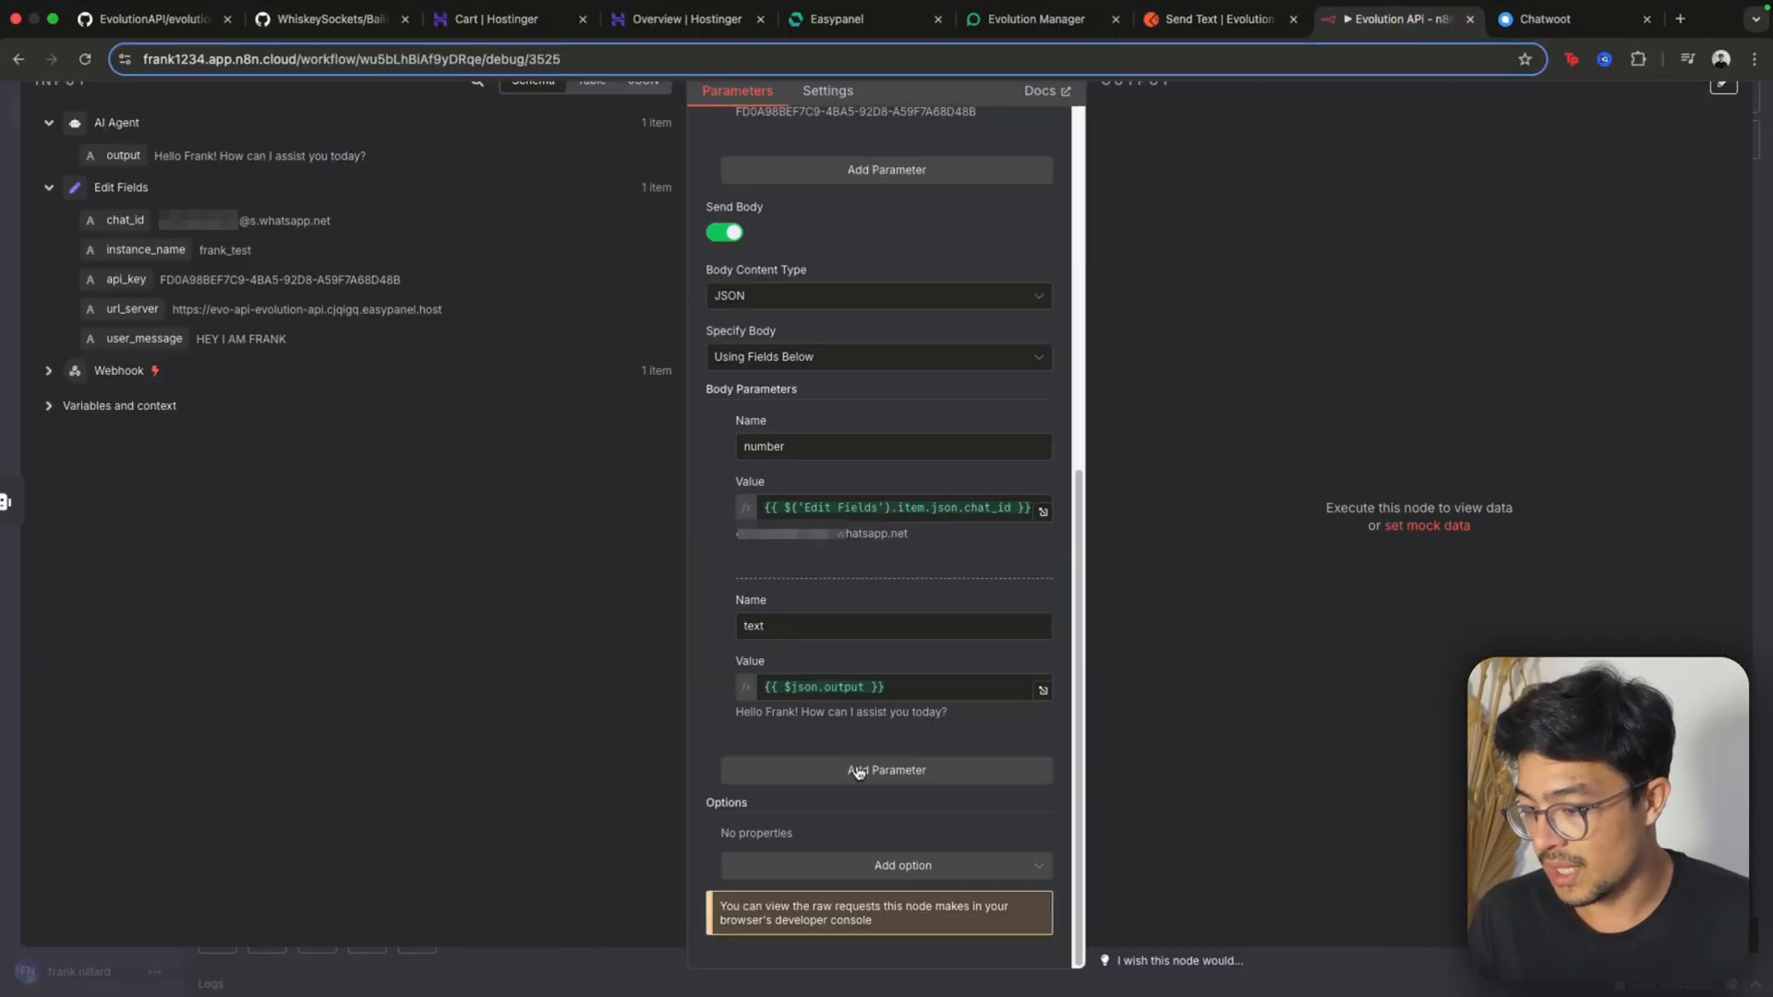
# Add a third body parameter named delay to the HTTP Request in n8n
pyautogui.click(857, 771)
pyautogui.write('swka')
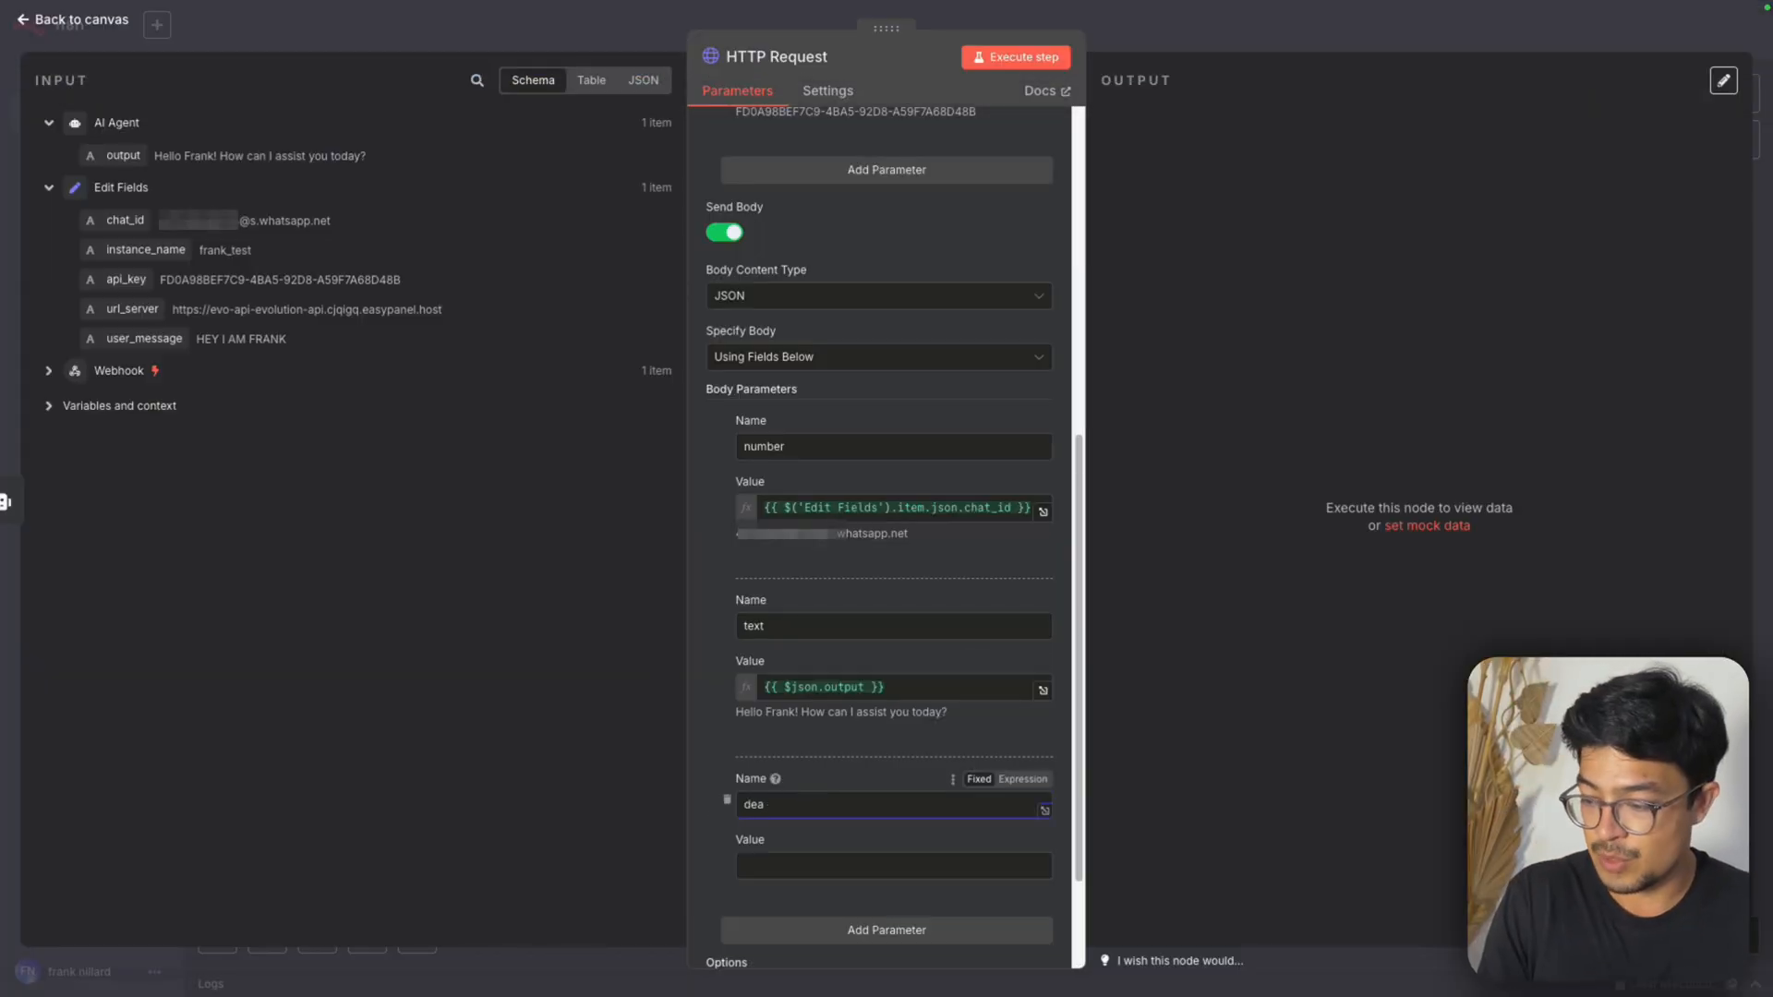
pyautogui.write('delay')
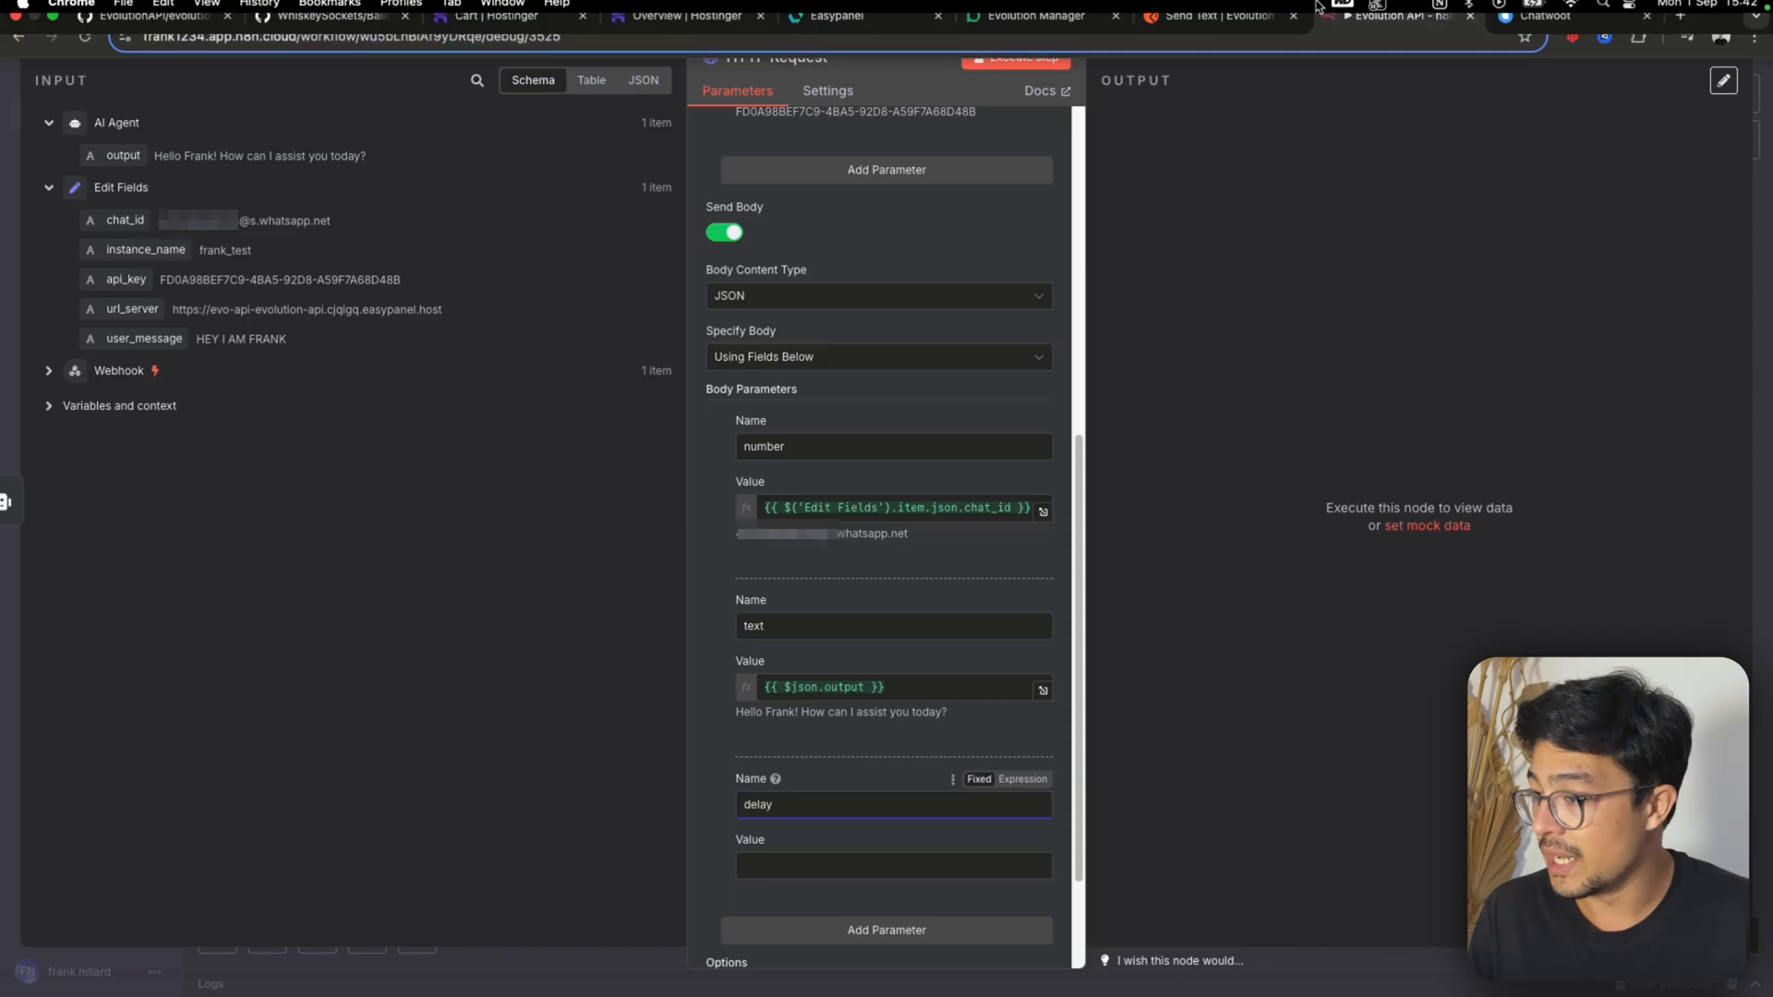
pyautogui.click(554, 42)
pyautogui.scroll(-5, 602, 563)
pyautogui.click(1389, 47)
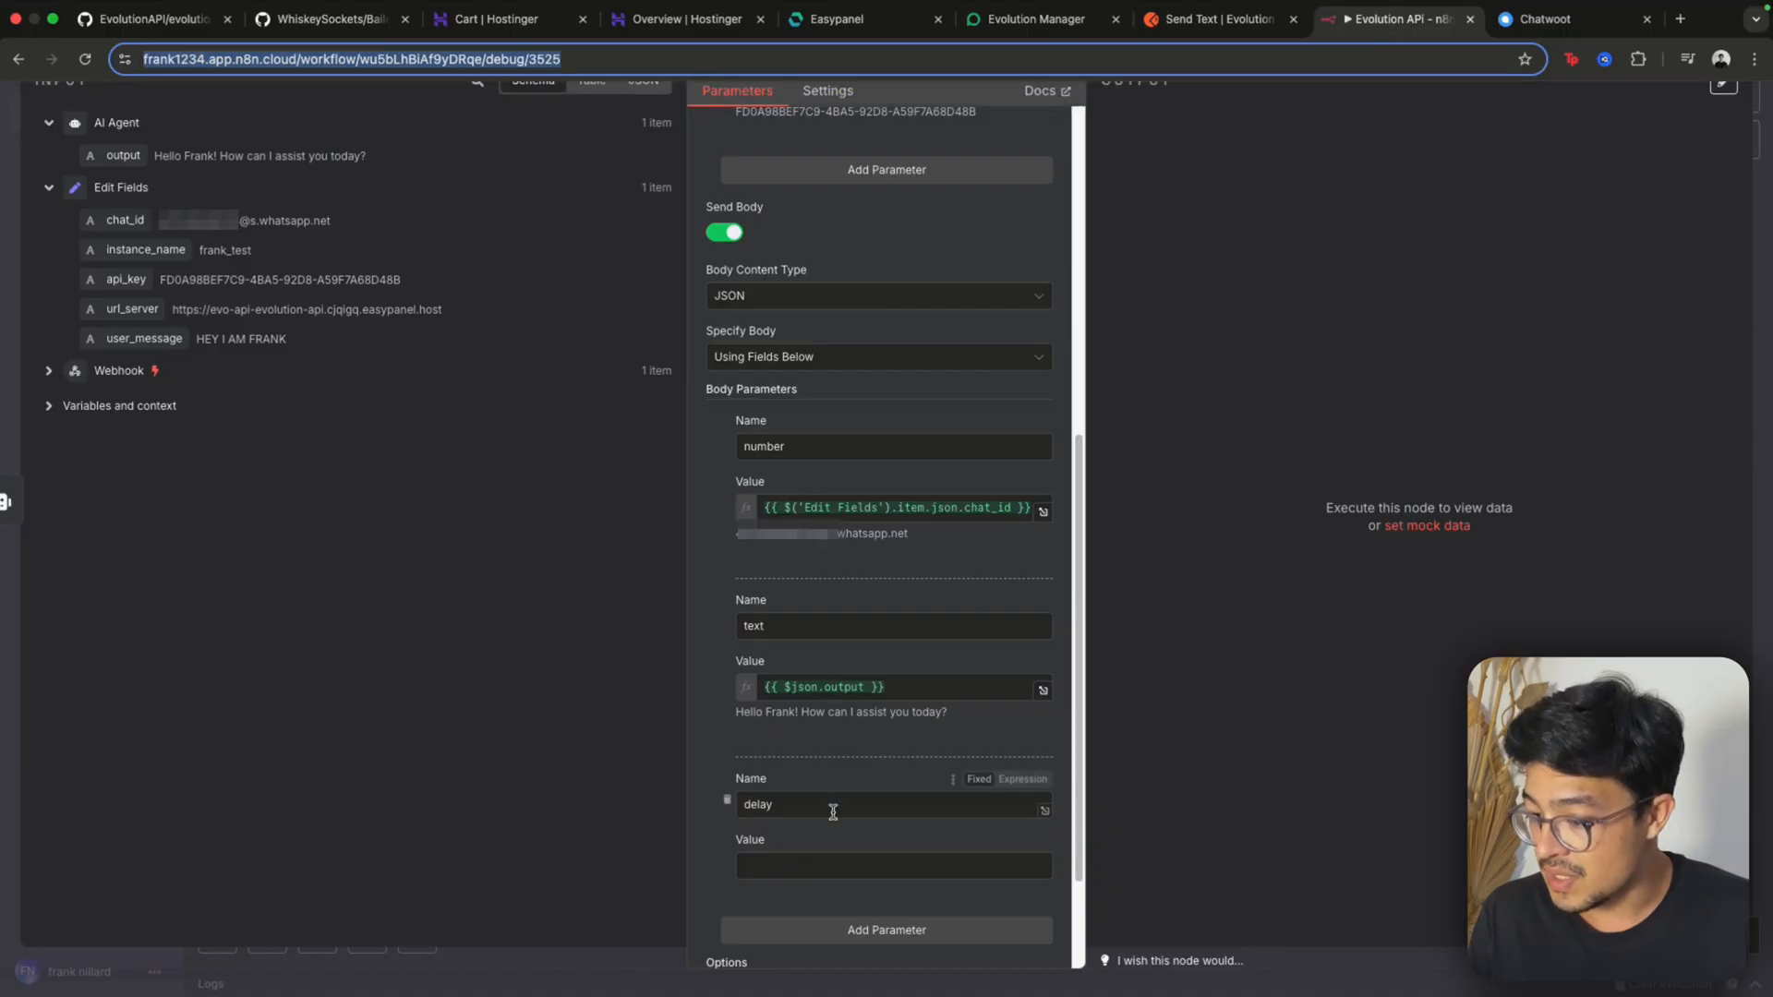
# Set the delay parameter's value to the expression {{1200}}
pyautogui.click(821, 867)
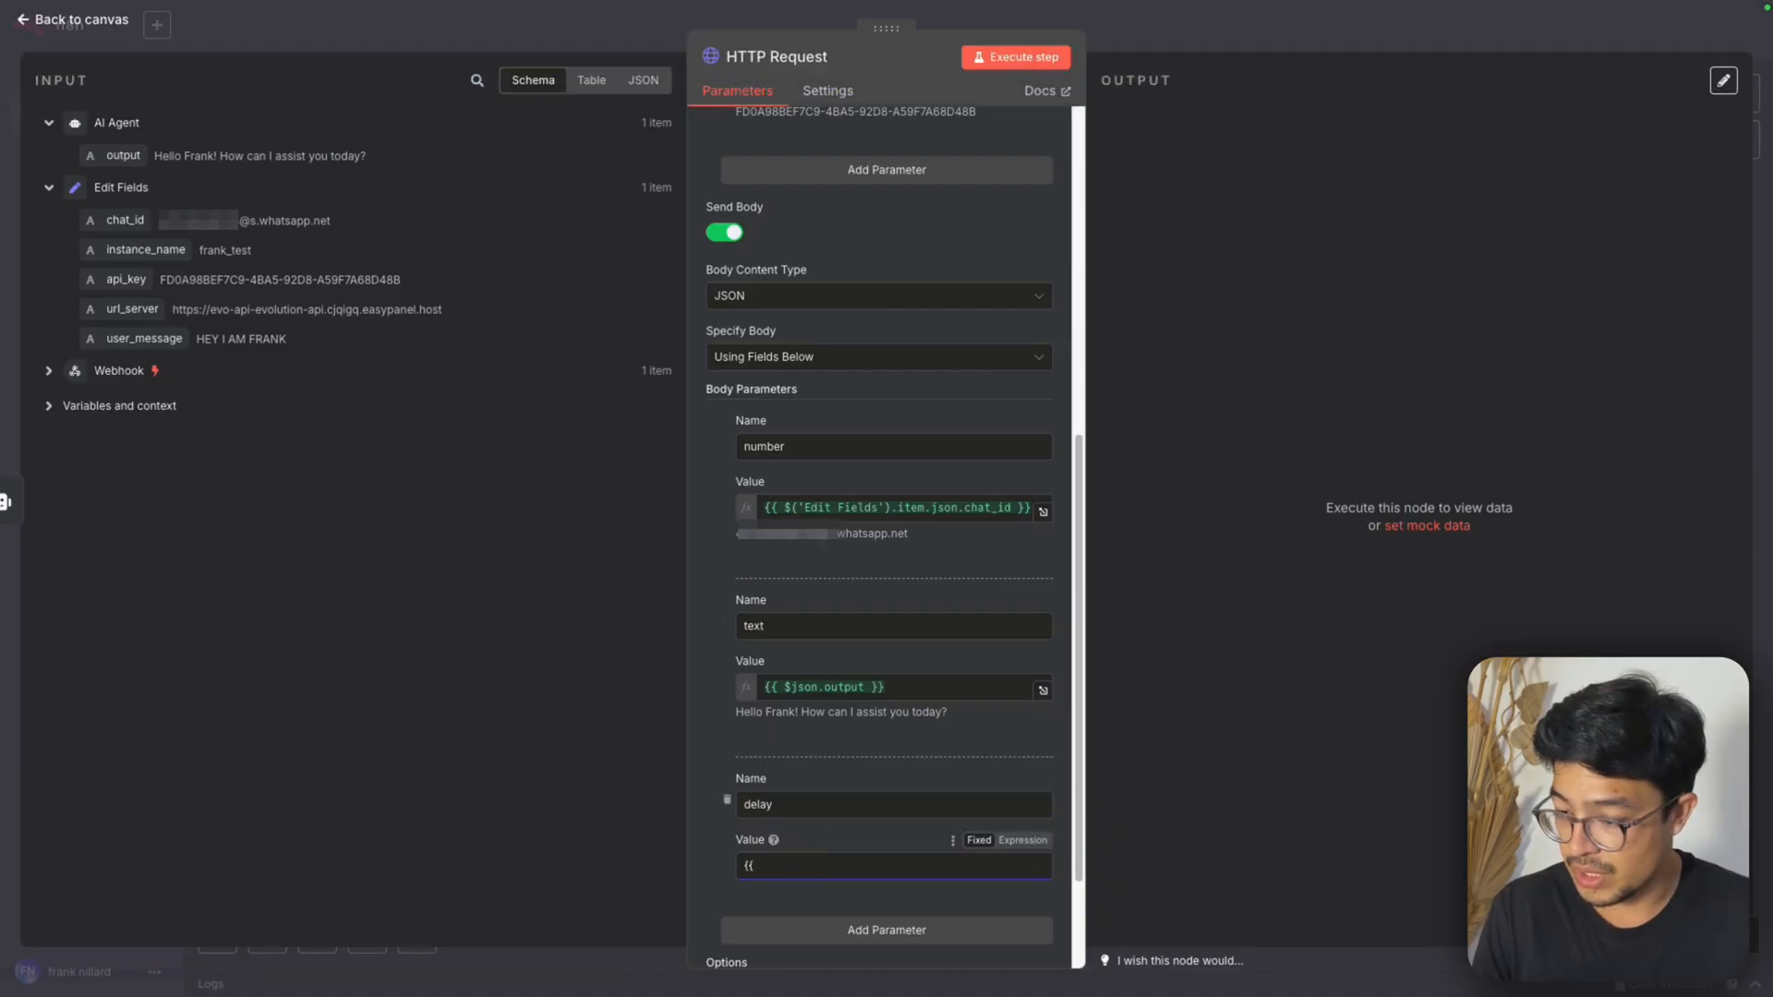
pyautogui.write('{{}}')
pyautogui.press('Left')
pyautogui.press('Left')
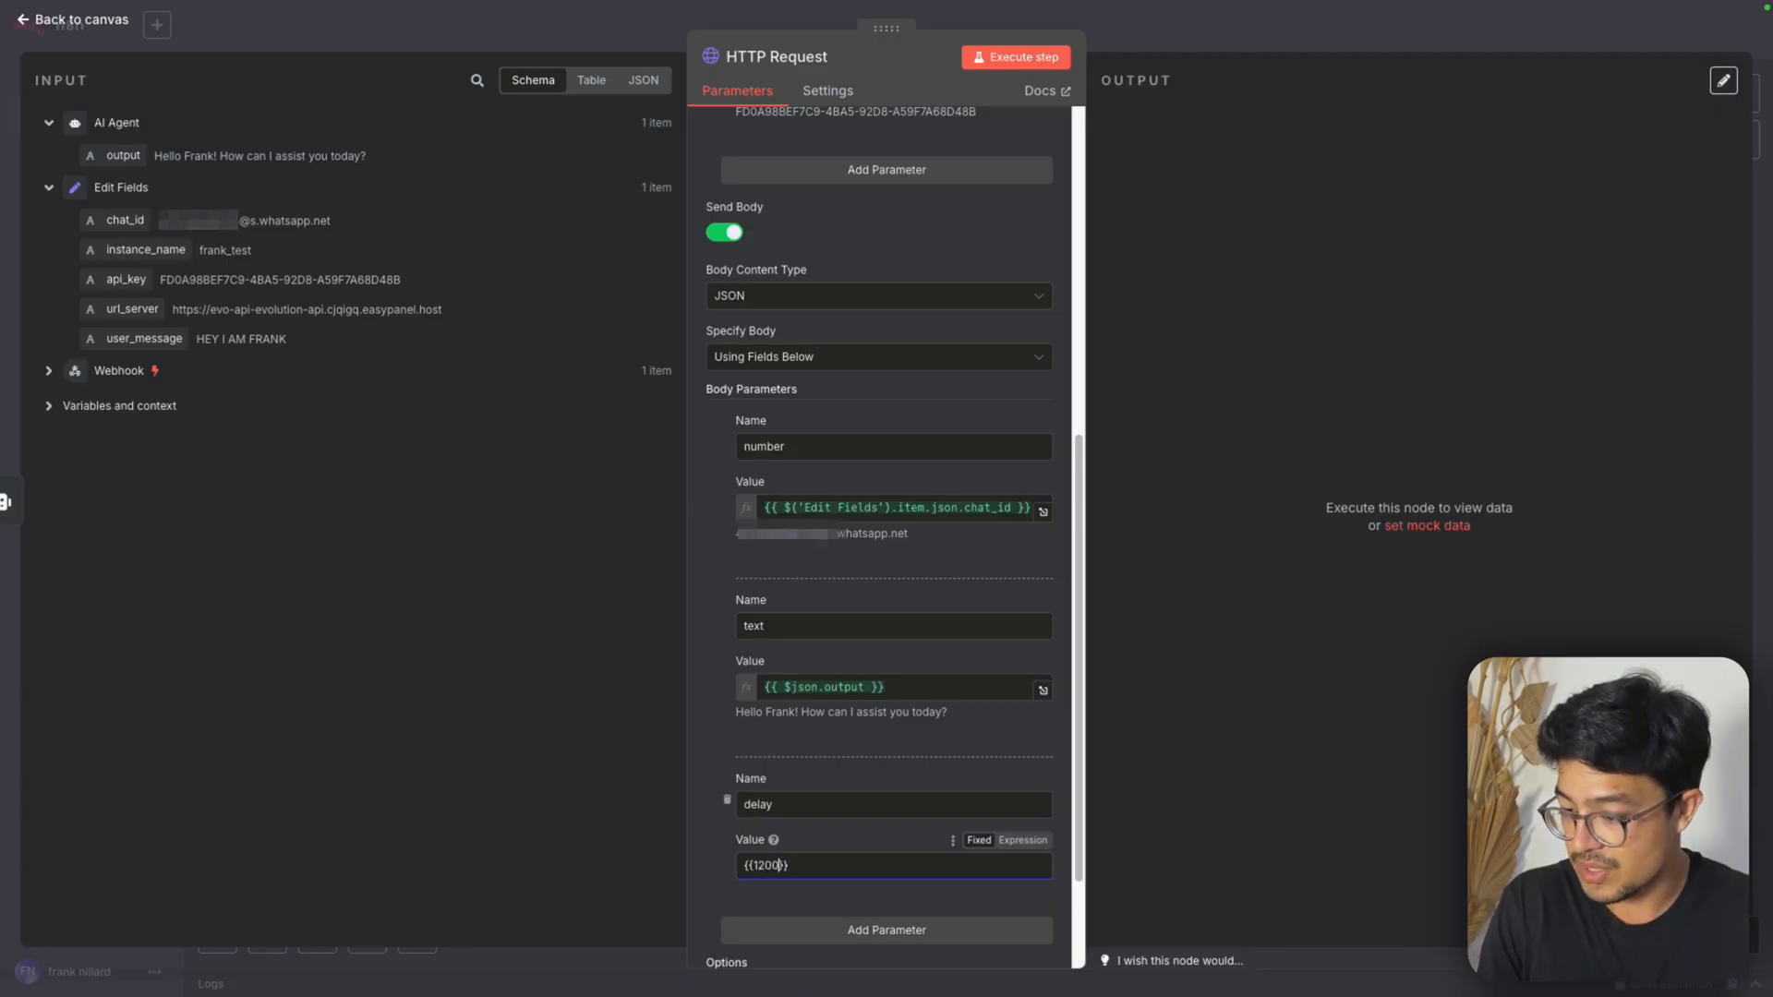
pyautogui.click(866, 851)
pyautogui.scroll(-3, 865, 851)
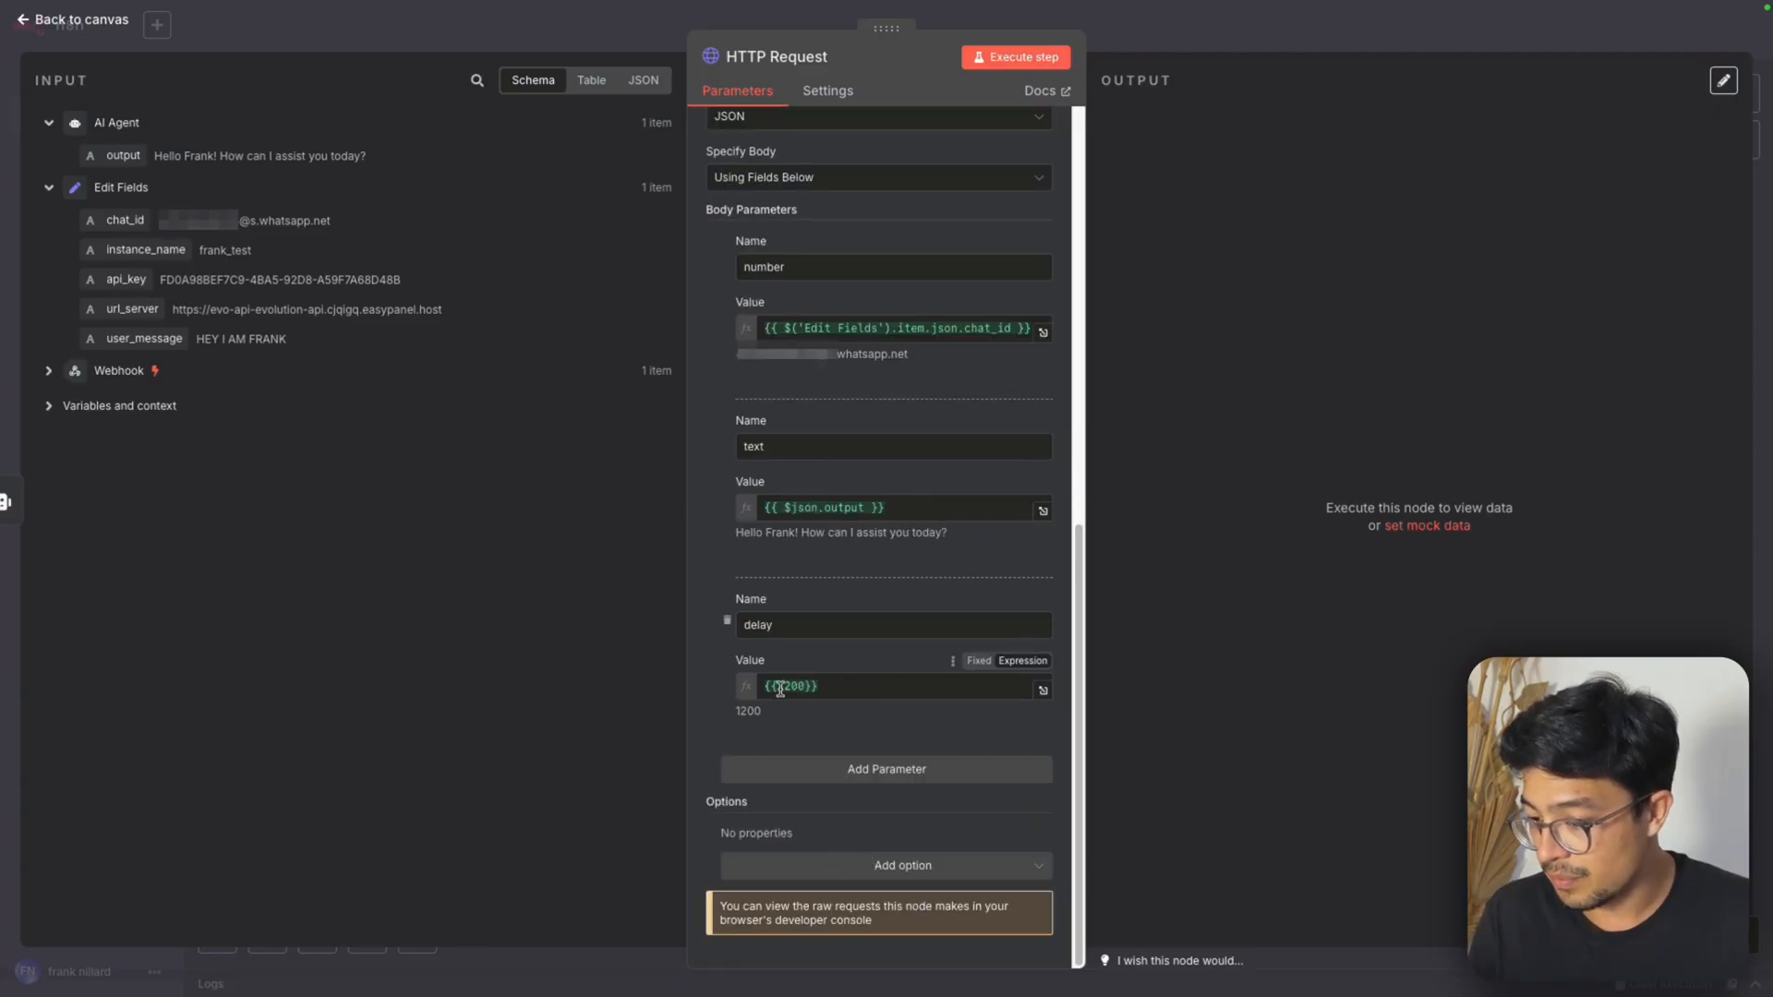
# Switch to Chatwoot and review the messages already sent in the open conversation
pyautogui.scroll(10, 780, 688)
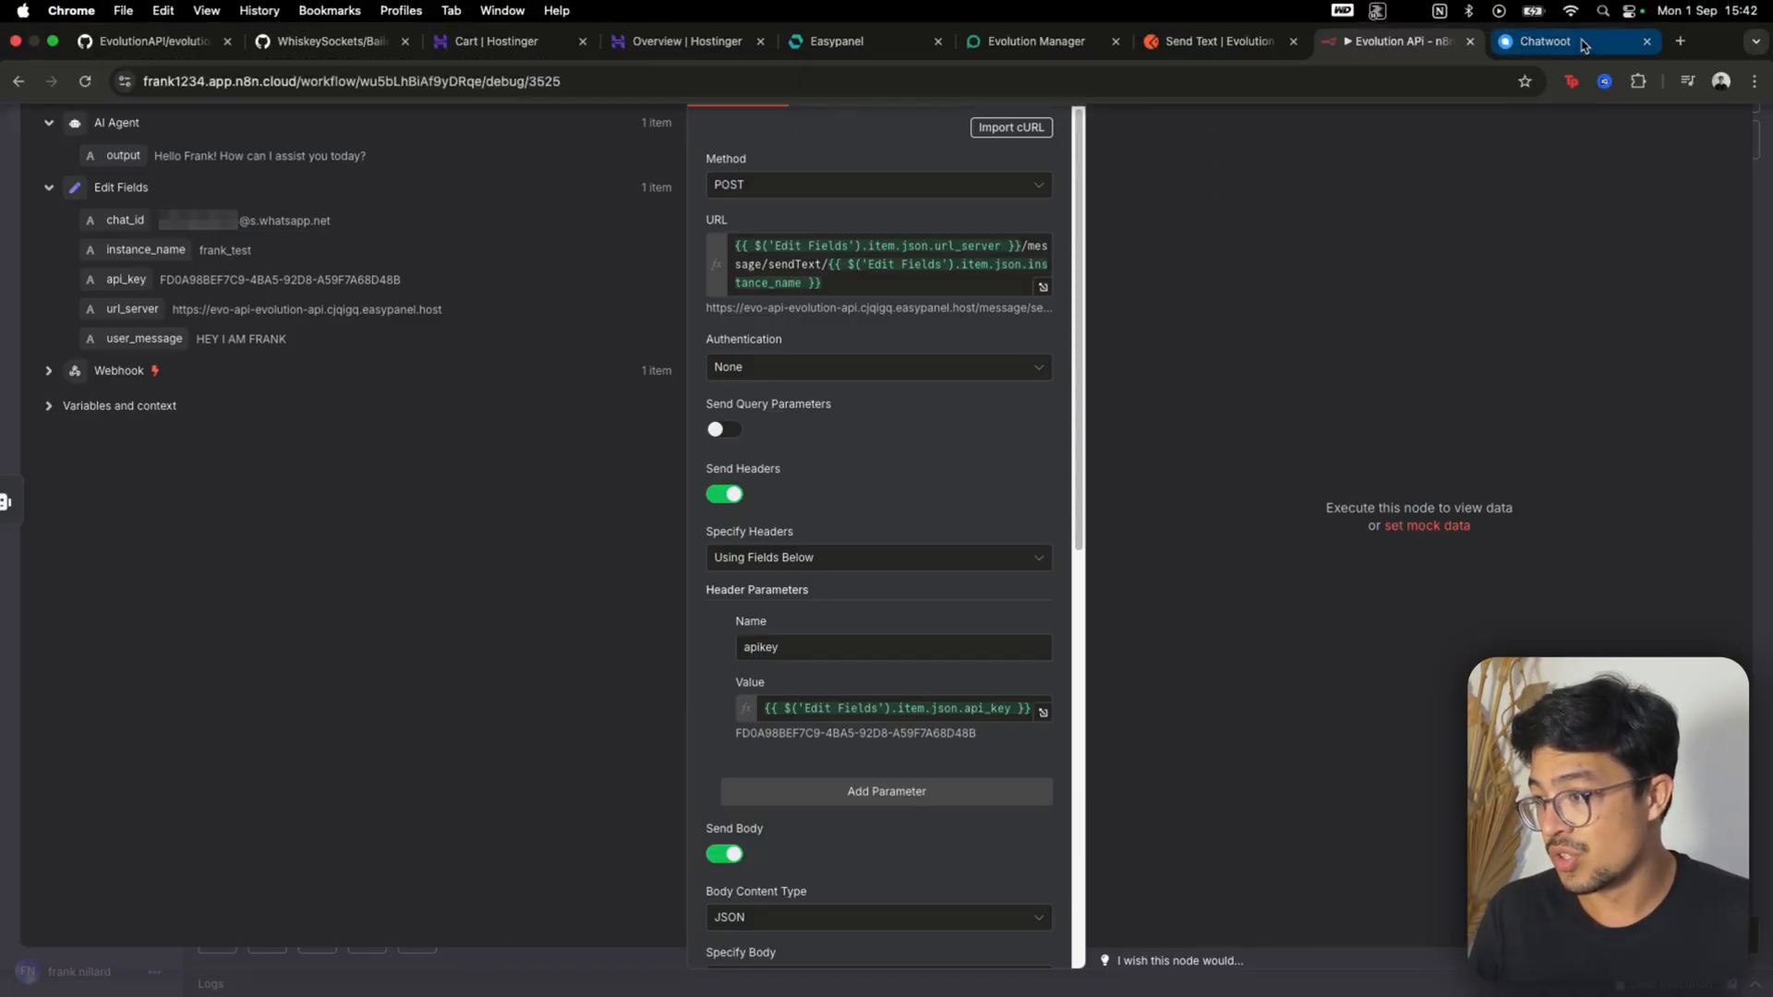
pyautogui.click(1570, 41)
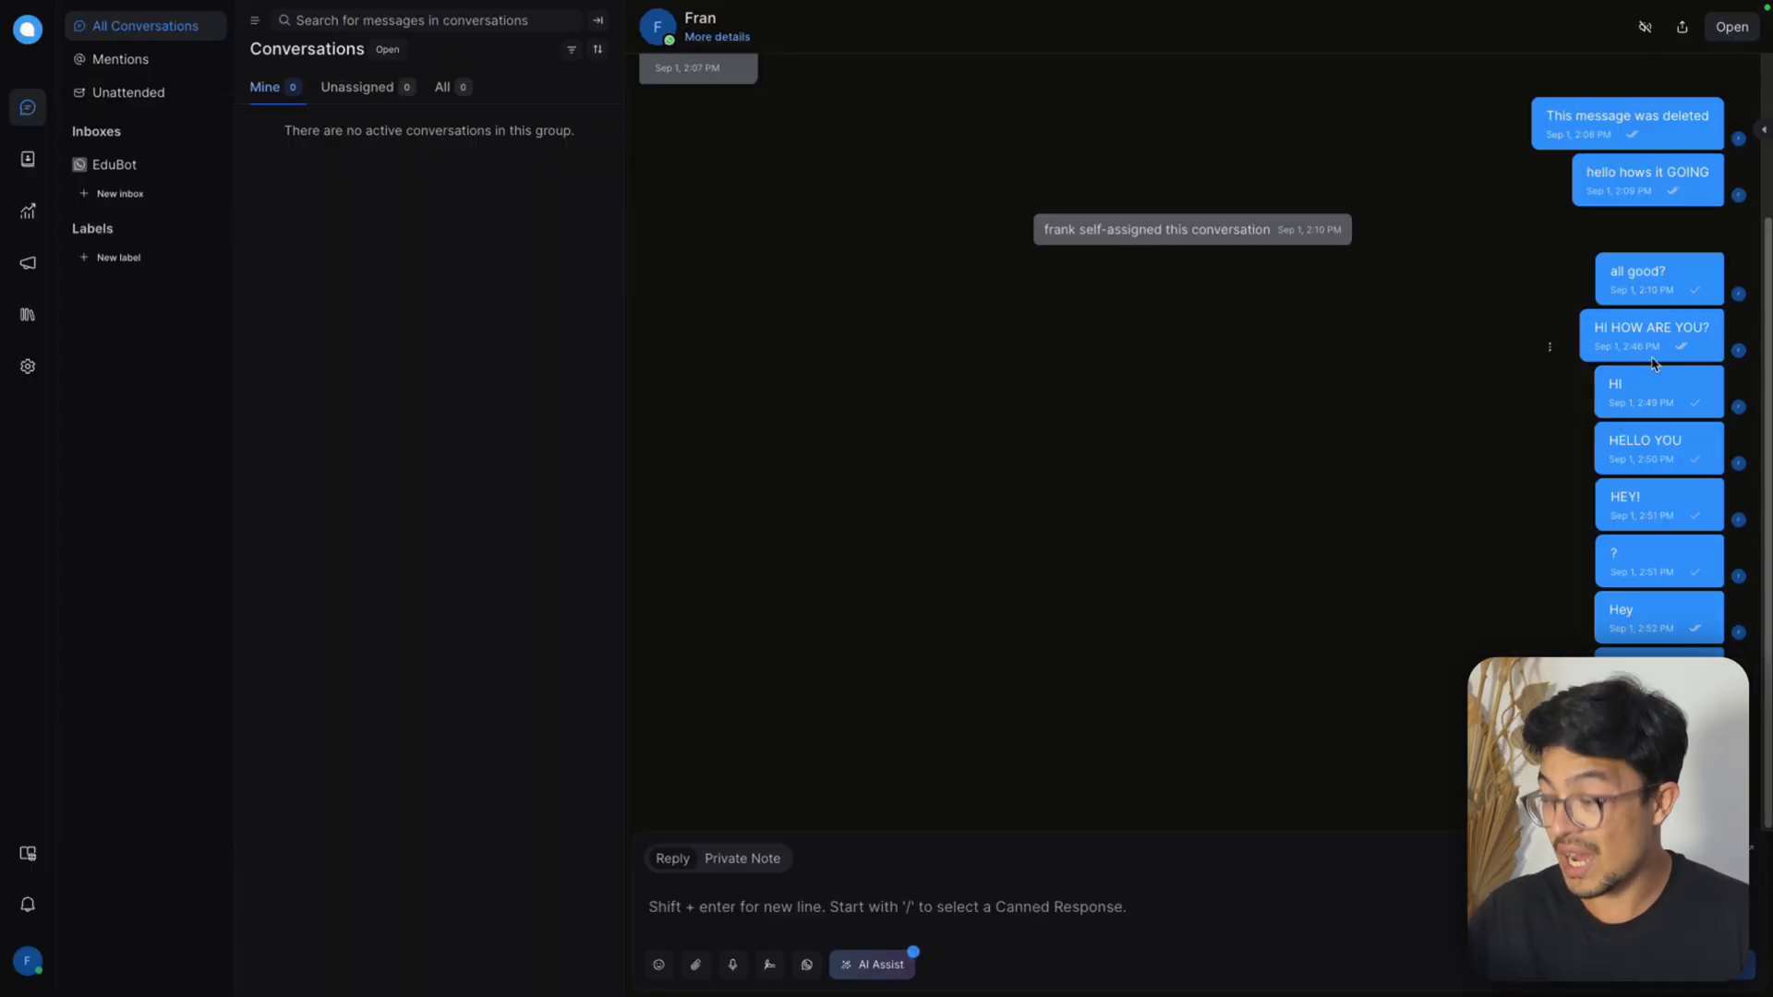
pyautogui.moveTo(1619, 270); pyautogui.dragTo(1652, 684)
pyautogui.click(1296, 693)
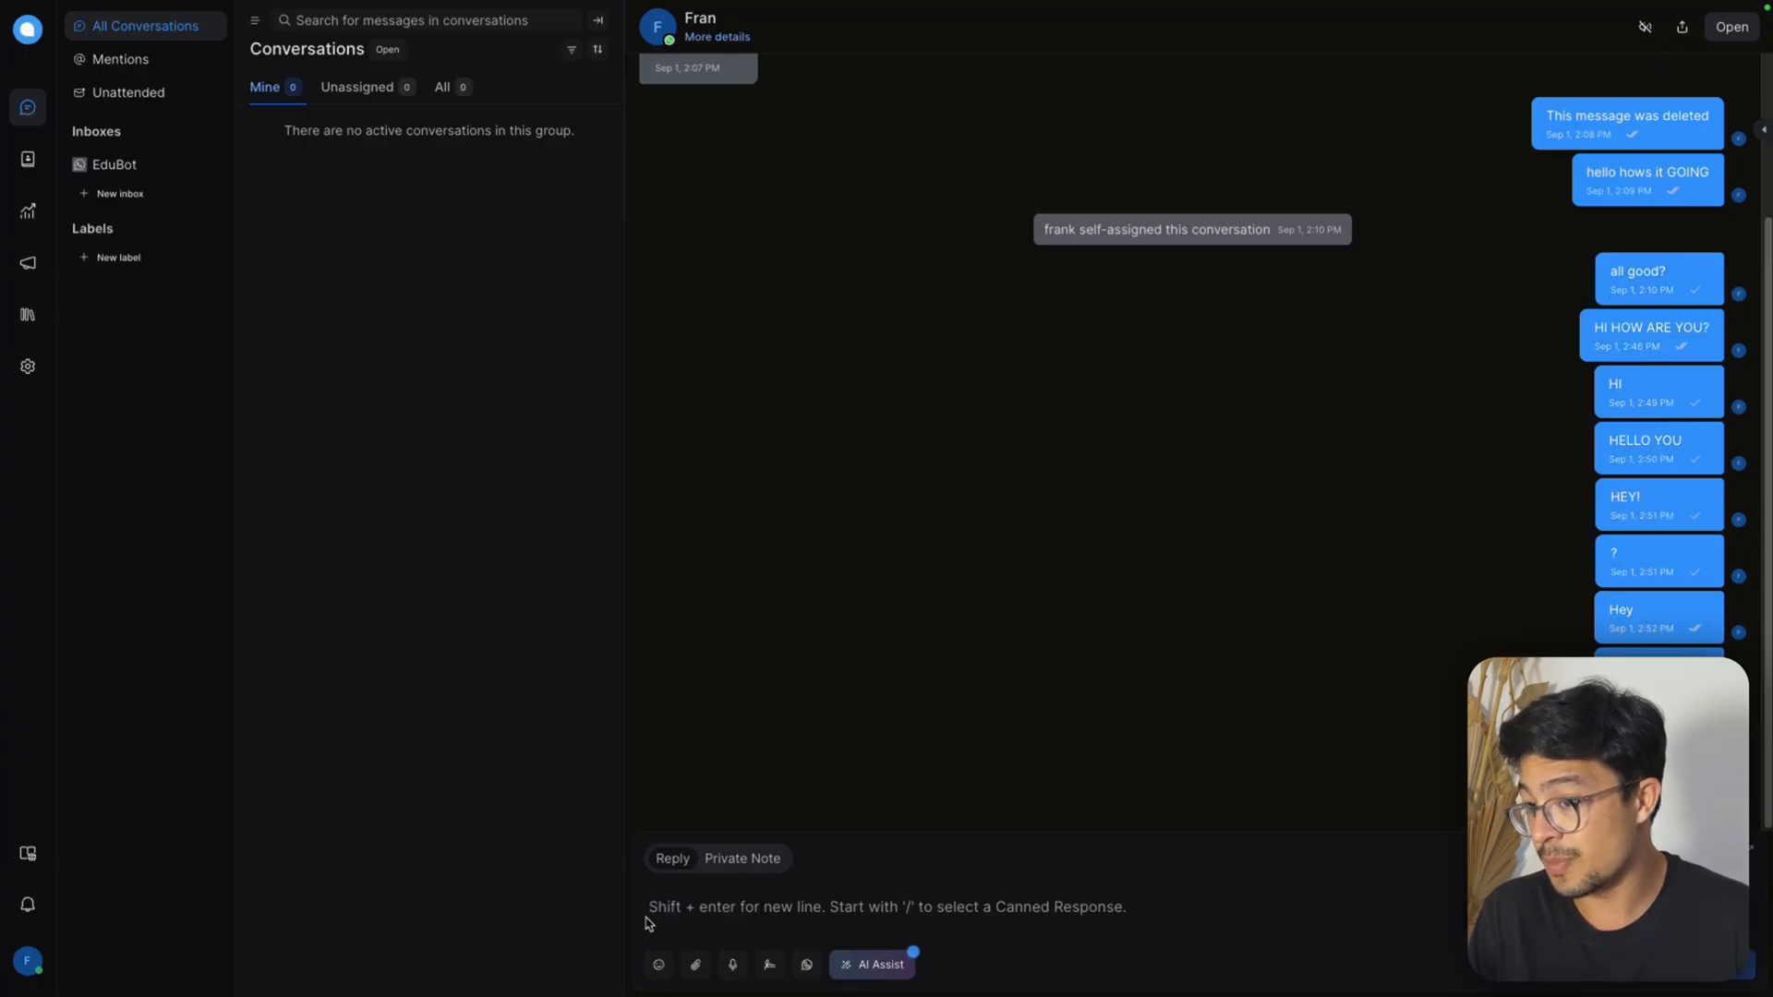
pyautogui.moveTo(1255, 7)
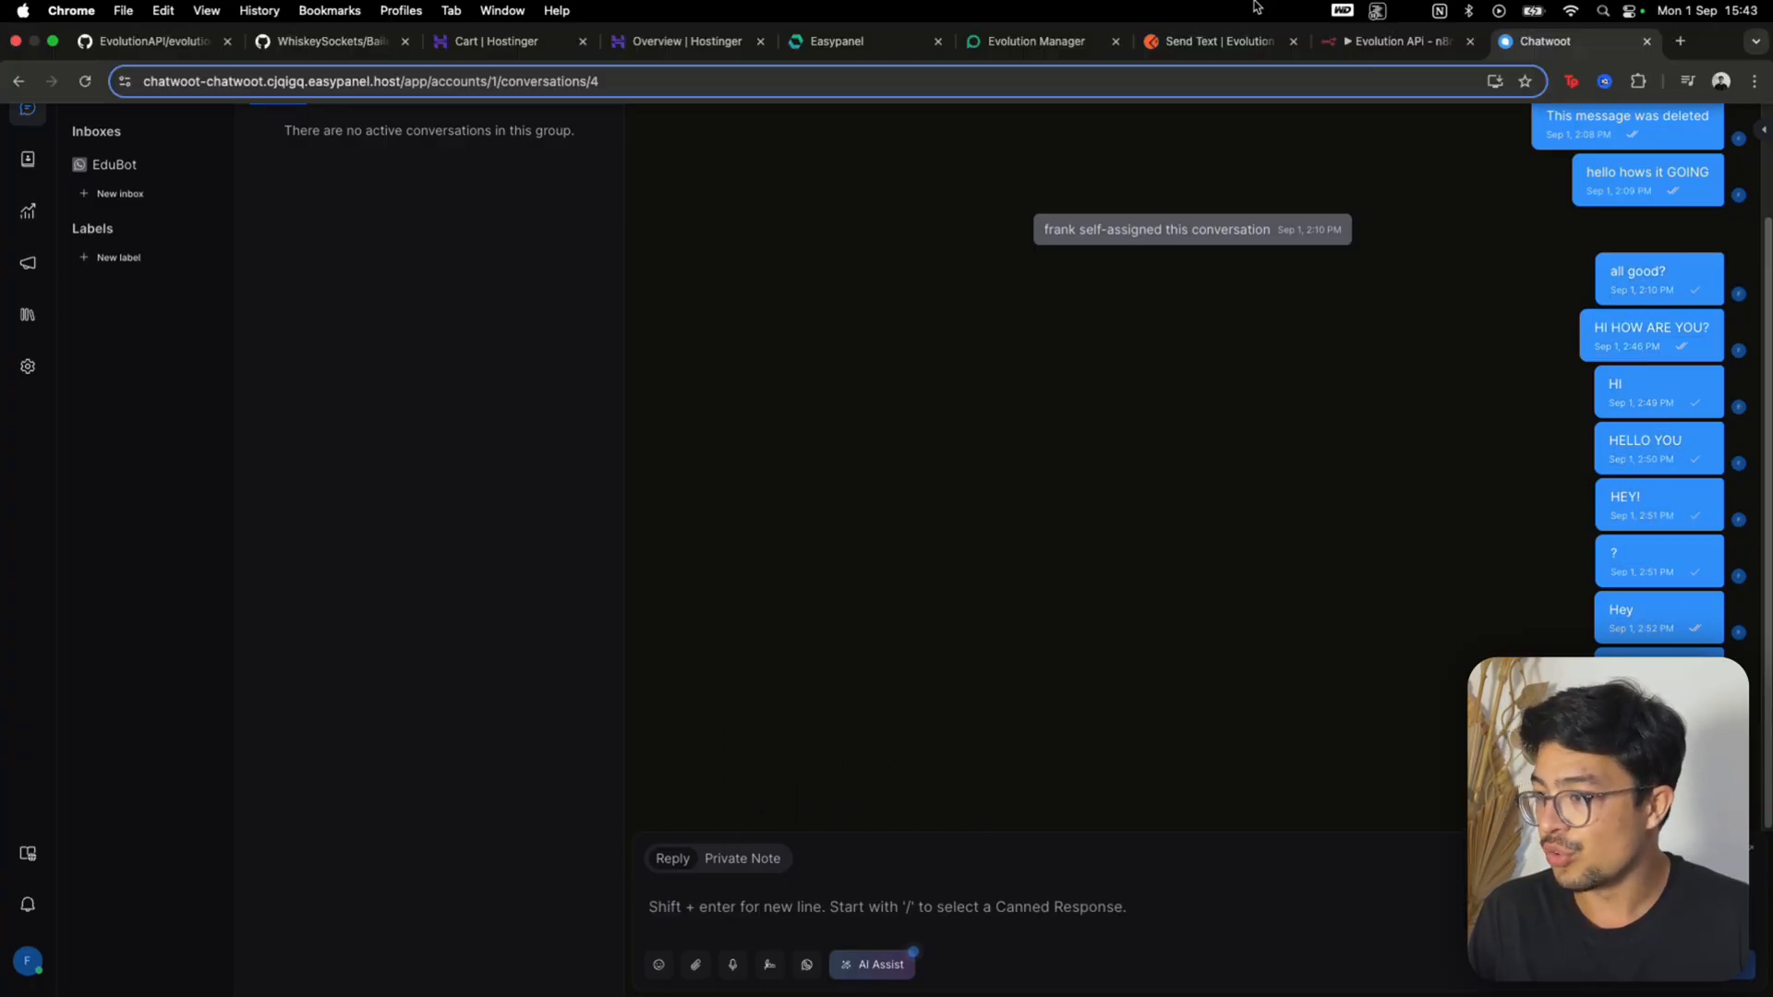
# Return to n8n, execute the HTTP Request step, and check the Chatwoot conversation for the reply
pyautogui.click(1394, 41)
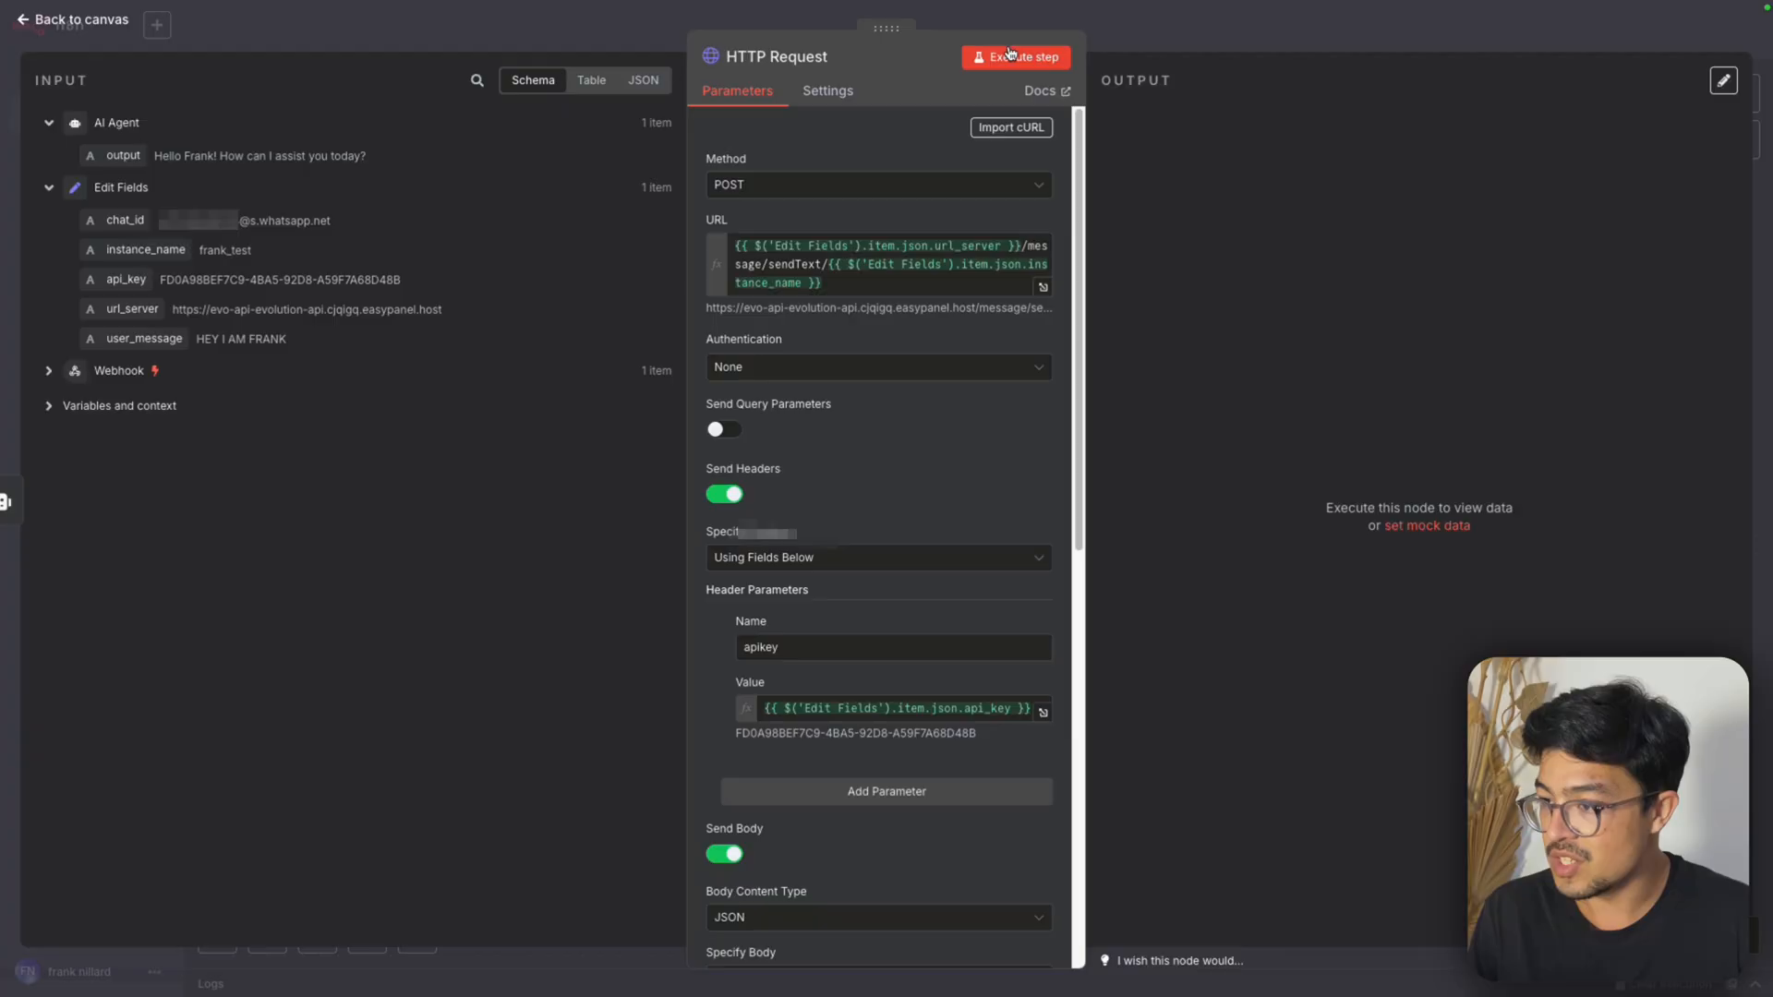
pyautogui.click(1013, 56)
pyautogui.moveTo(1551, 8)
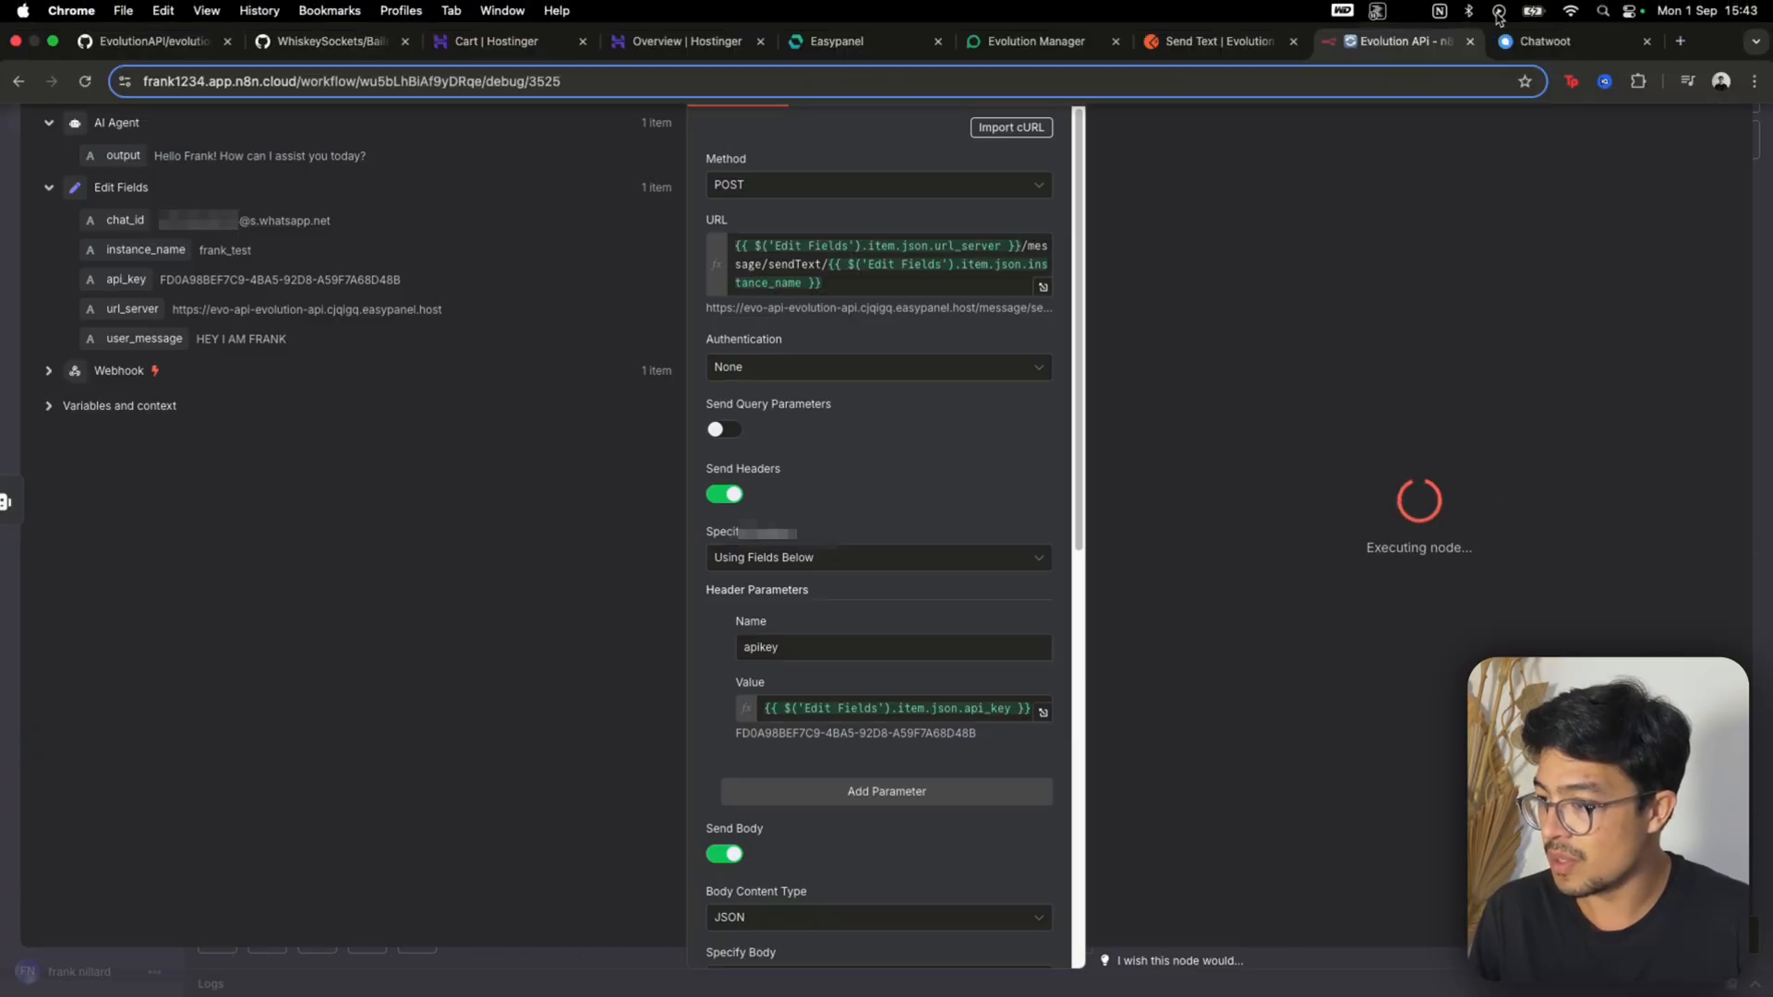
pyautogui.click(1557, 41)
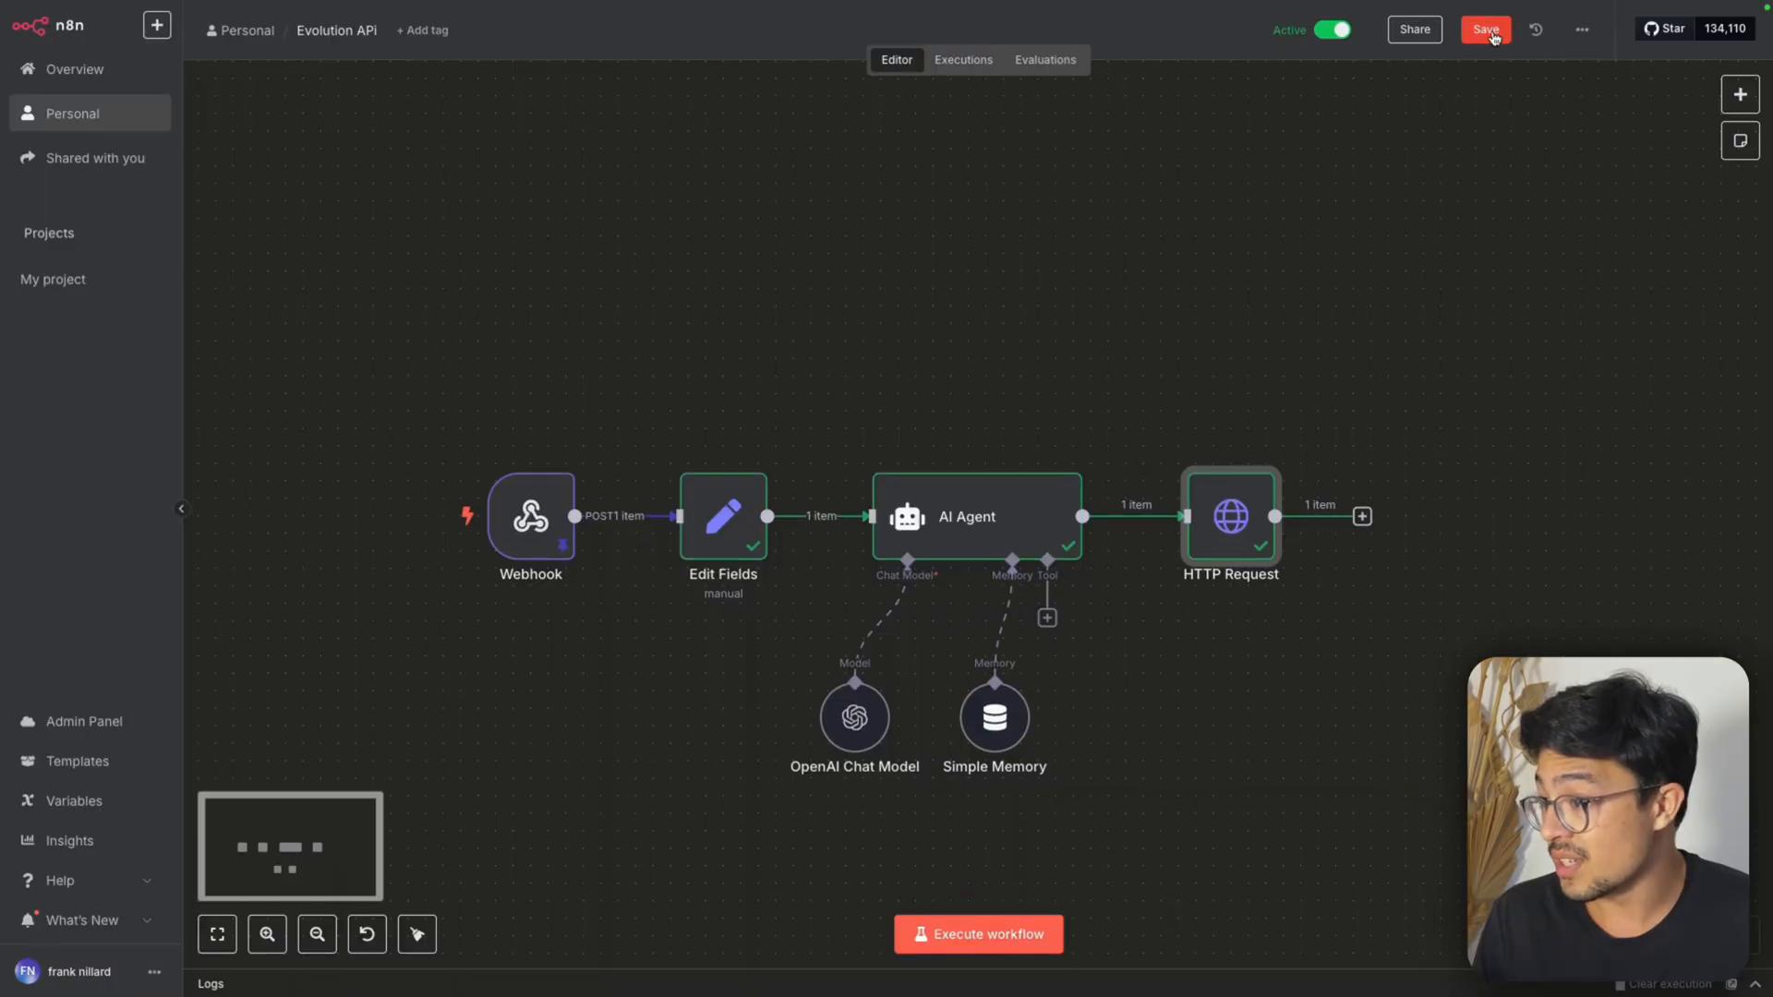
# Save the n8n workflow and send the test message "hi hows it going?" from the Chatwoot conversation
pyautogui.click(1477, 29)
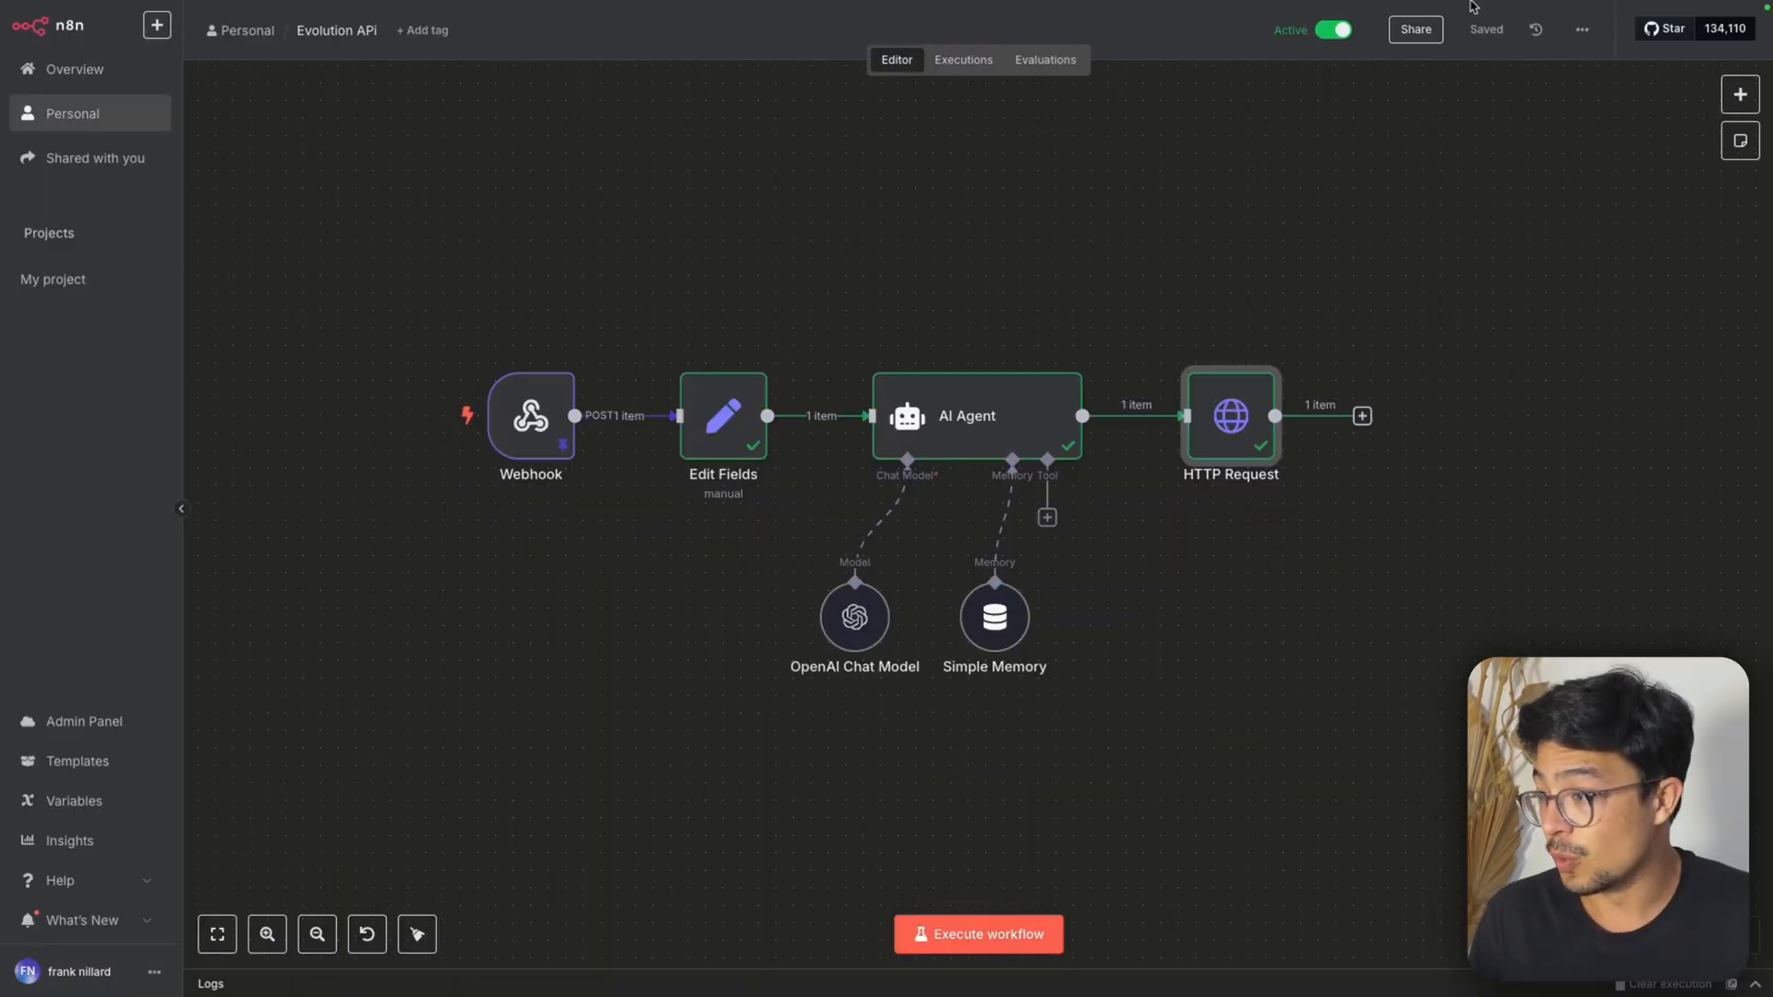
pyautogui.click(1490, 43)
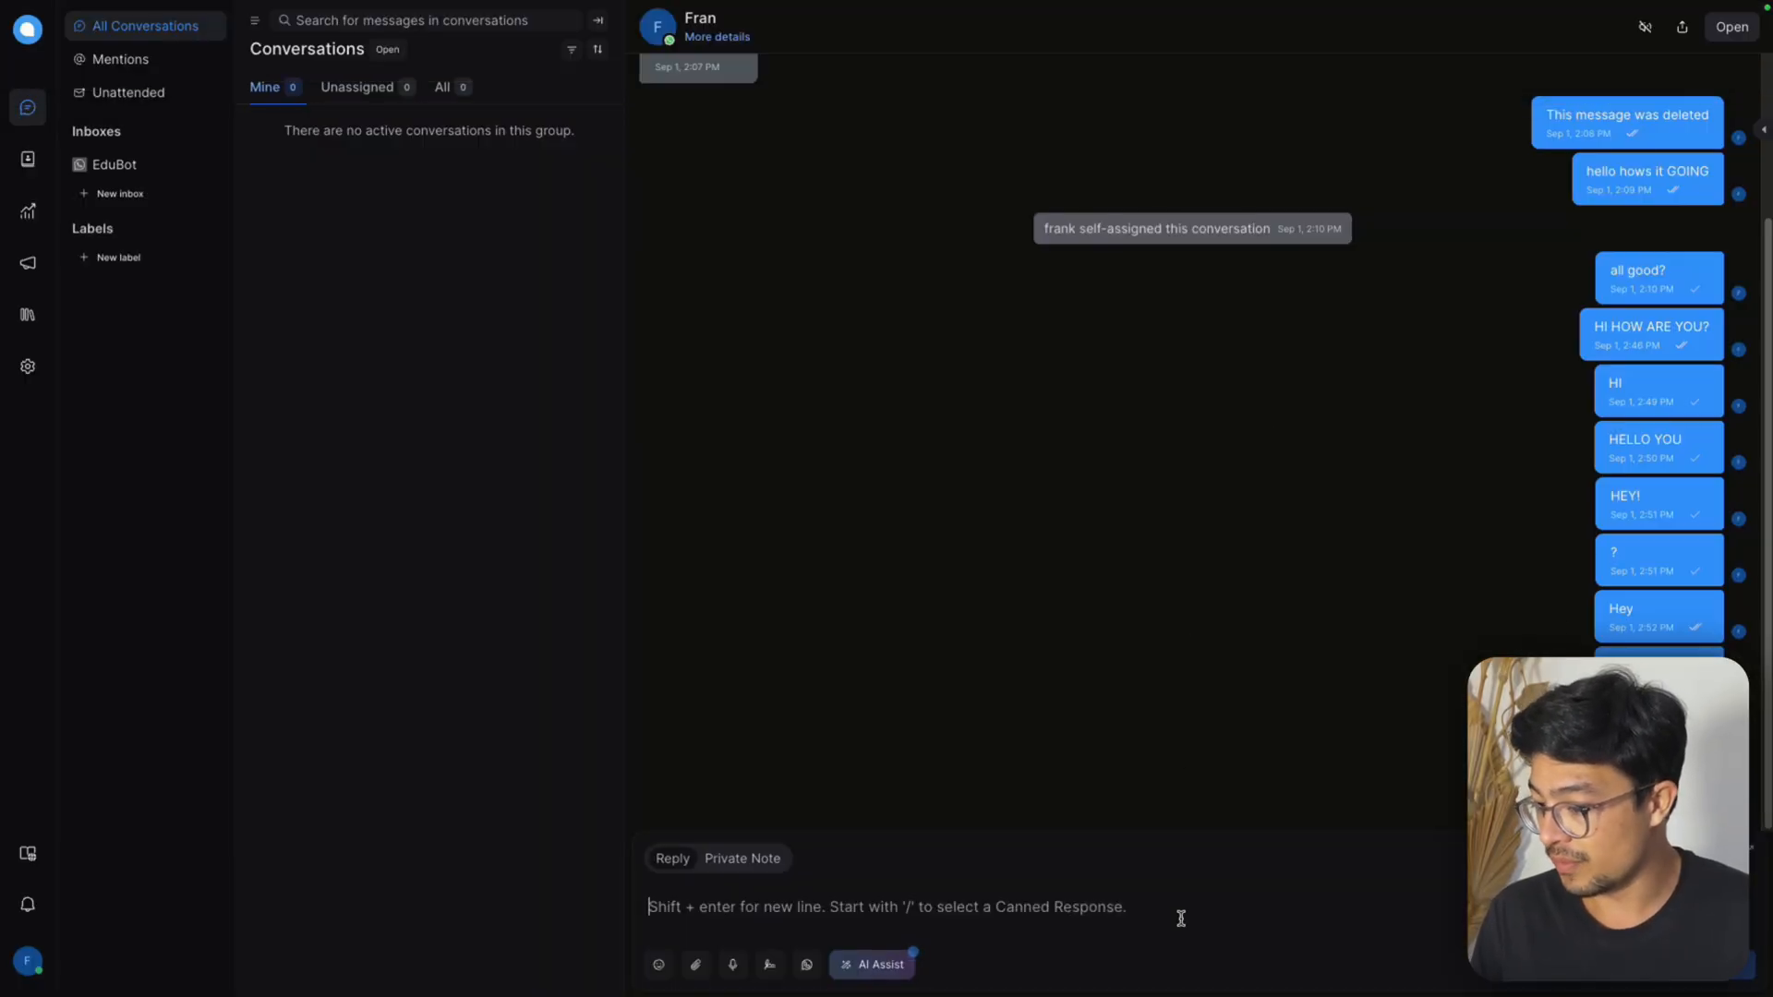
pyautogui.write('chat')
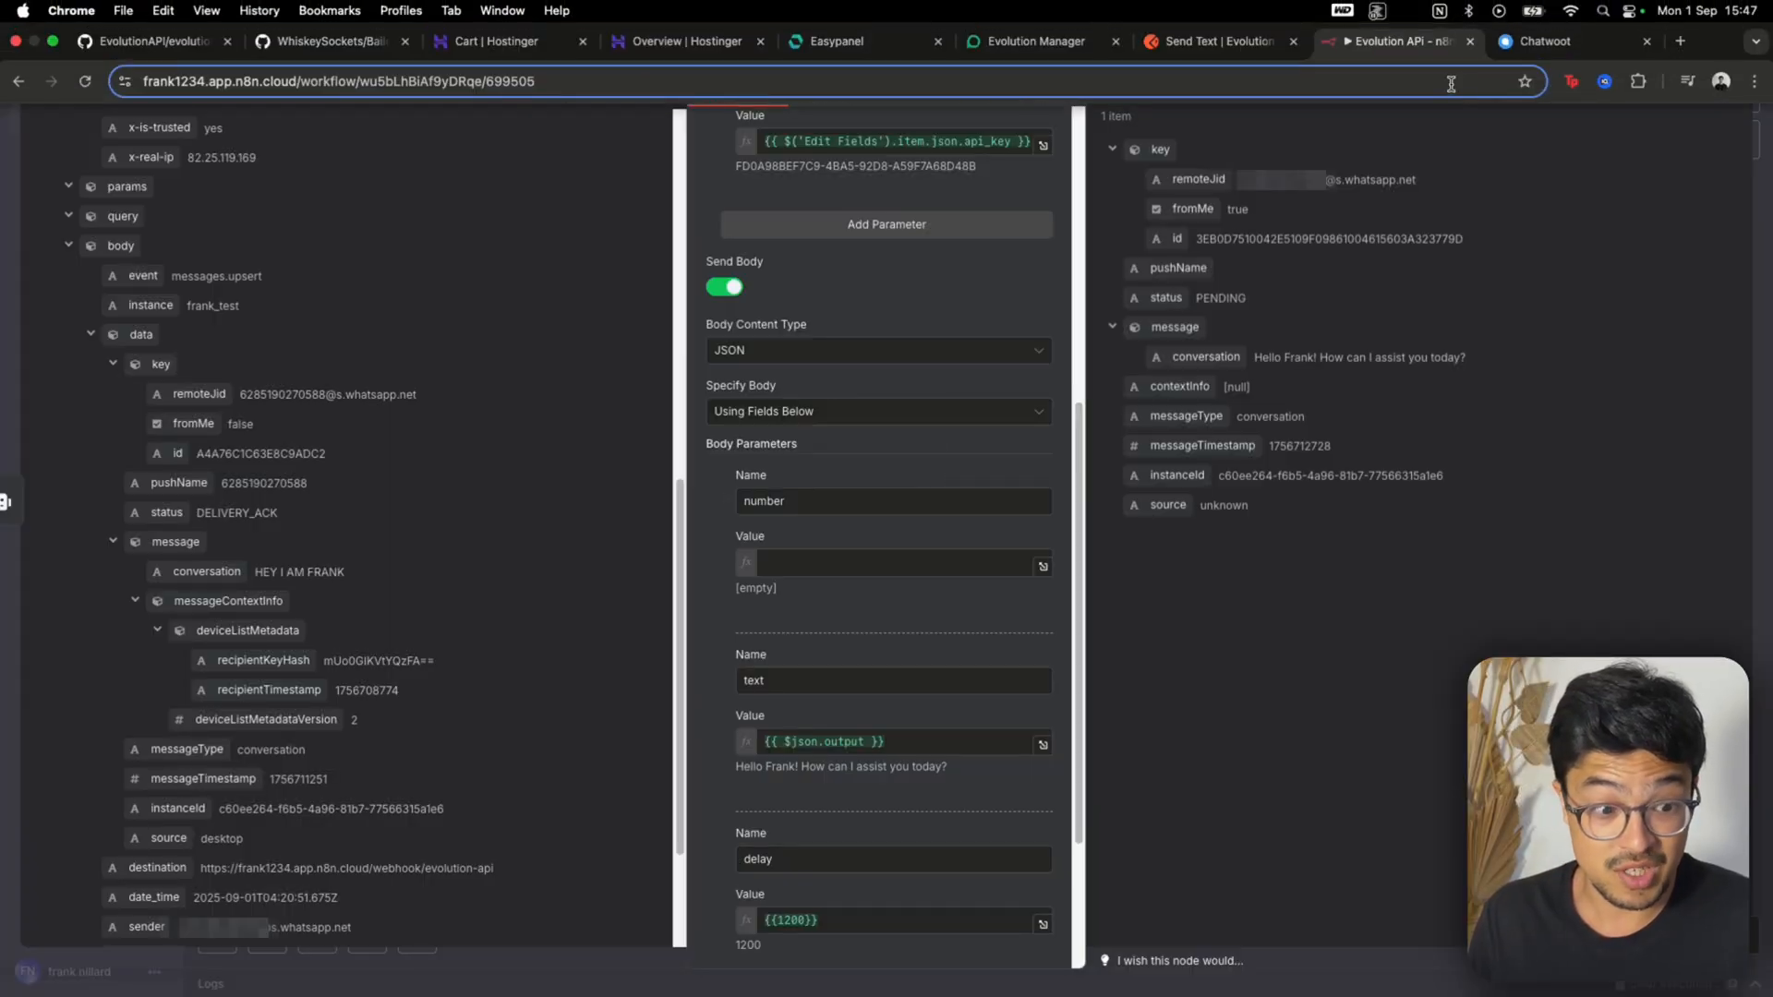
# In n8n, map the Webhook's remoteJid as the number body parameter's value in the HTTP Request, checking the expected variable in Postman
pyautogui.click(887, 562)
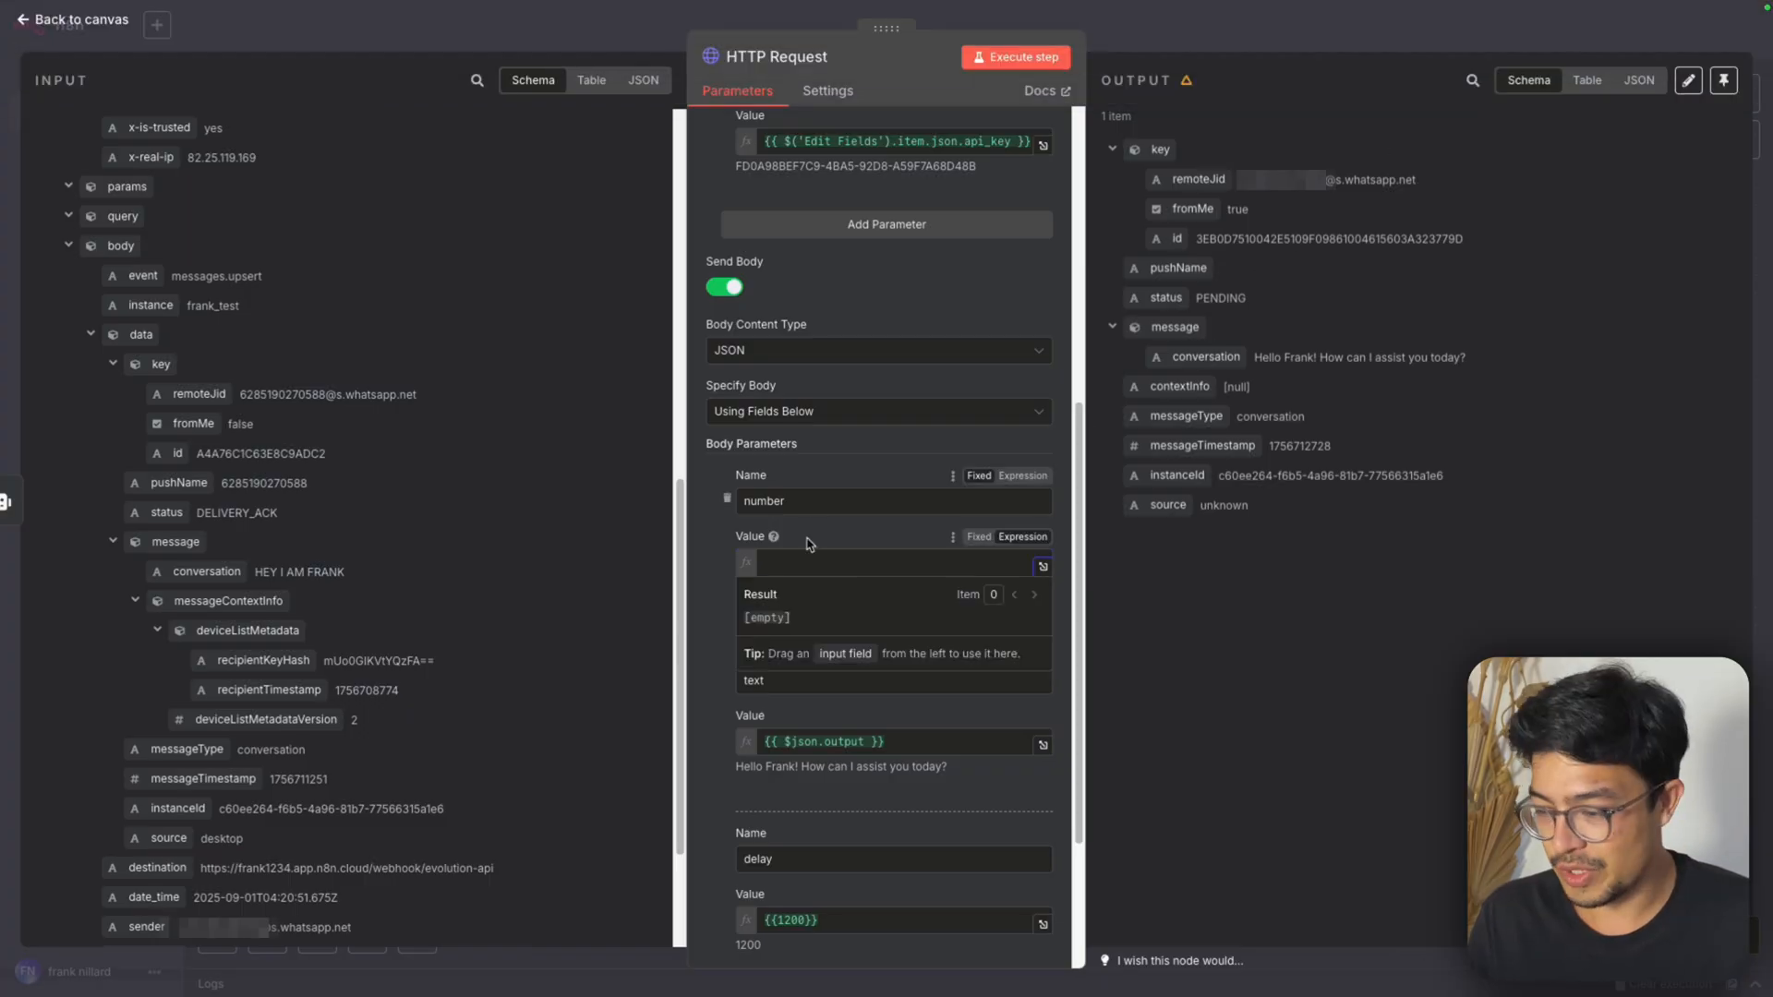
pyautogui.click(1223, 40)
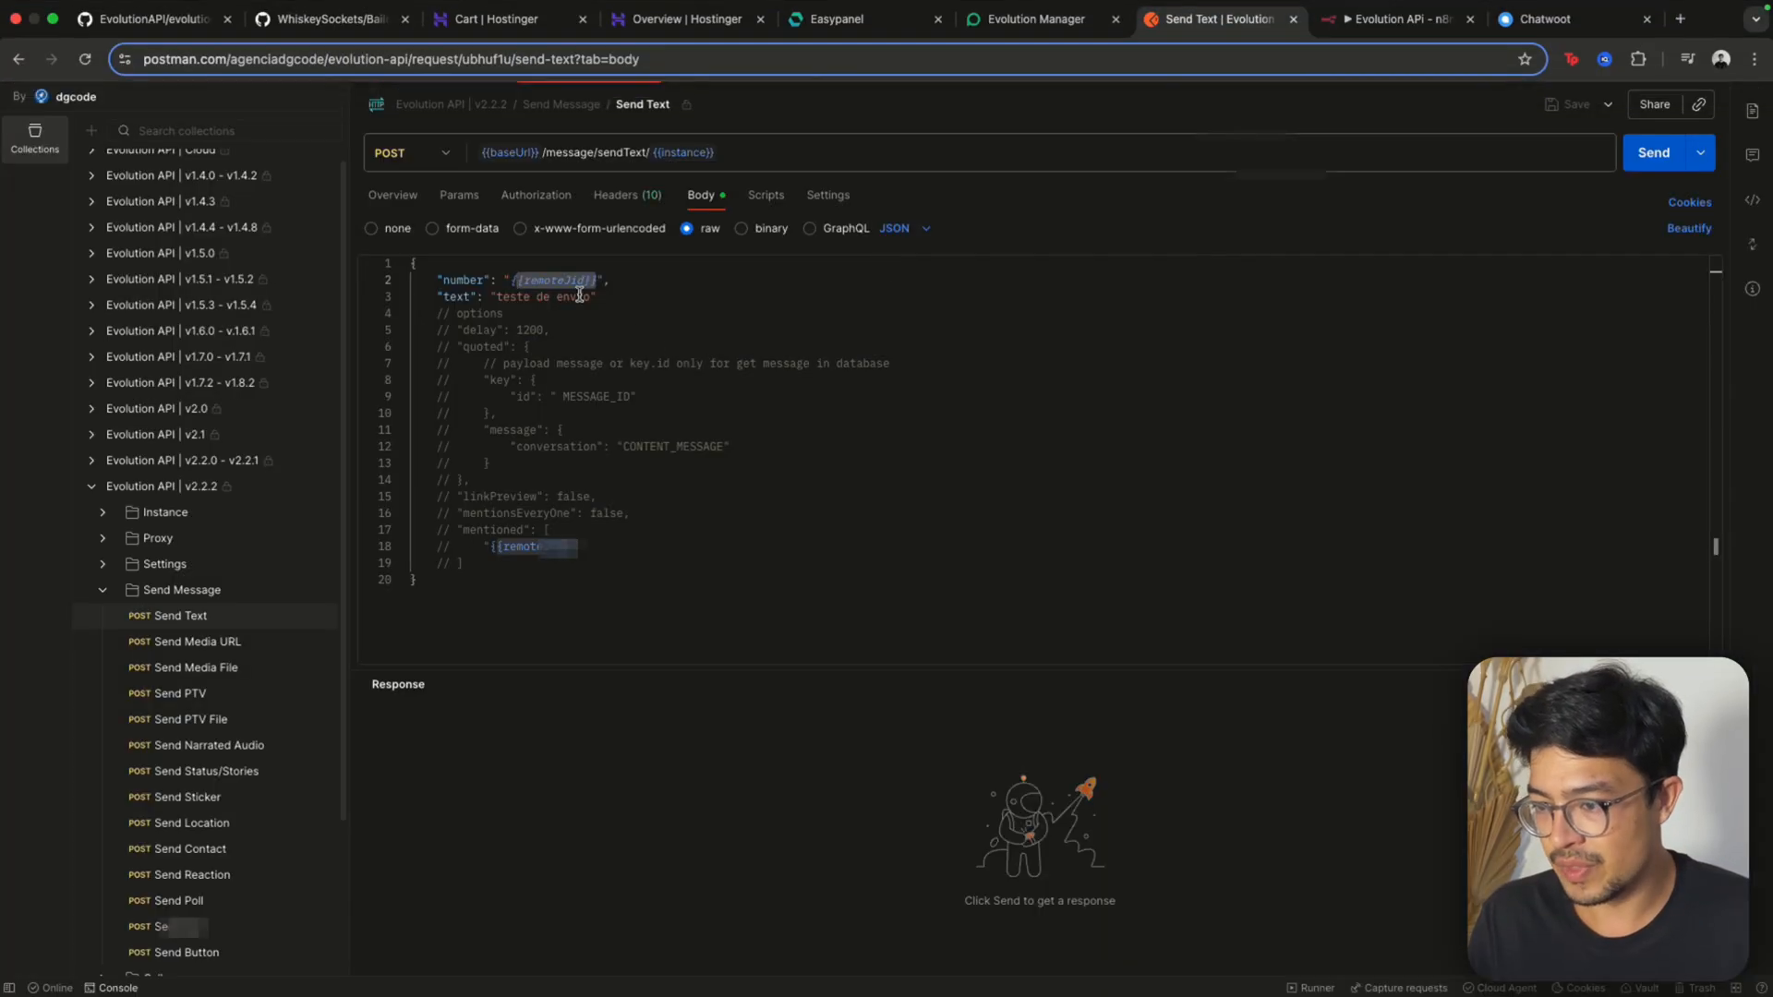
pyautogui.scroll(5, 580, 293)
pyautogui.scroll(-5, 573, 282)
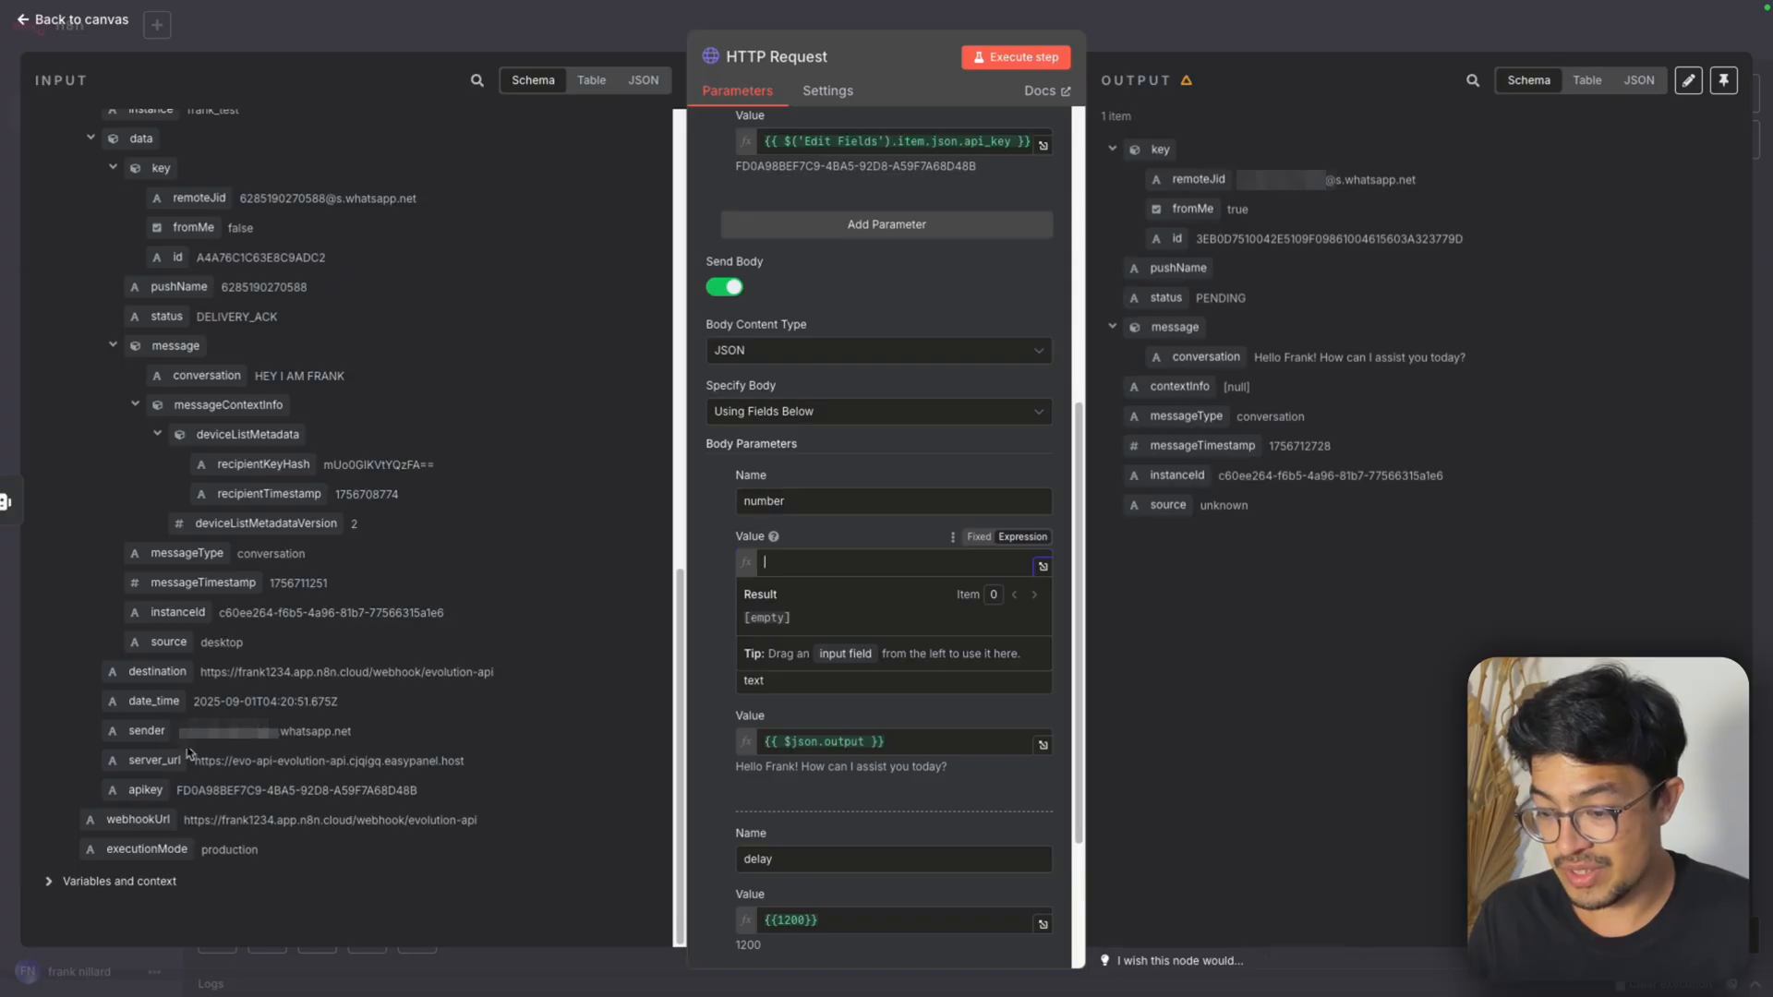
pyautogui.scroll(5, 286, 736)
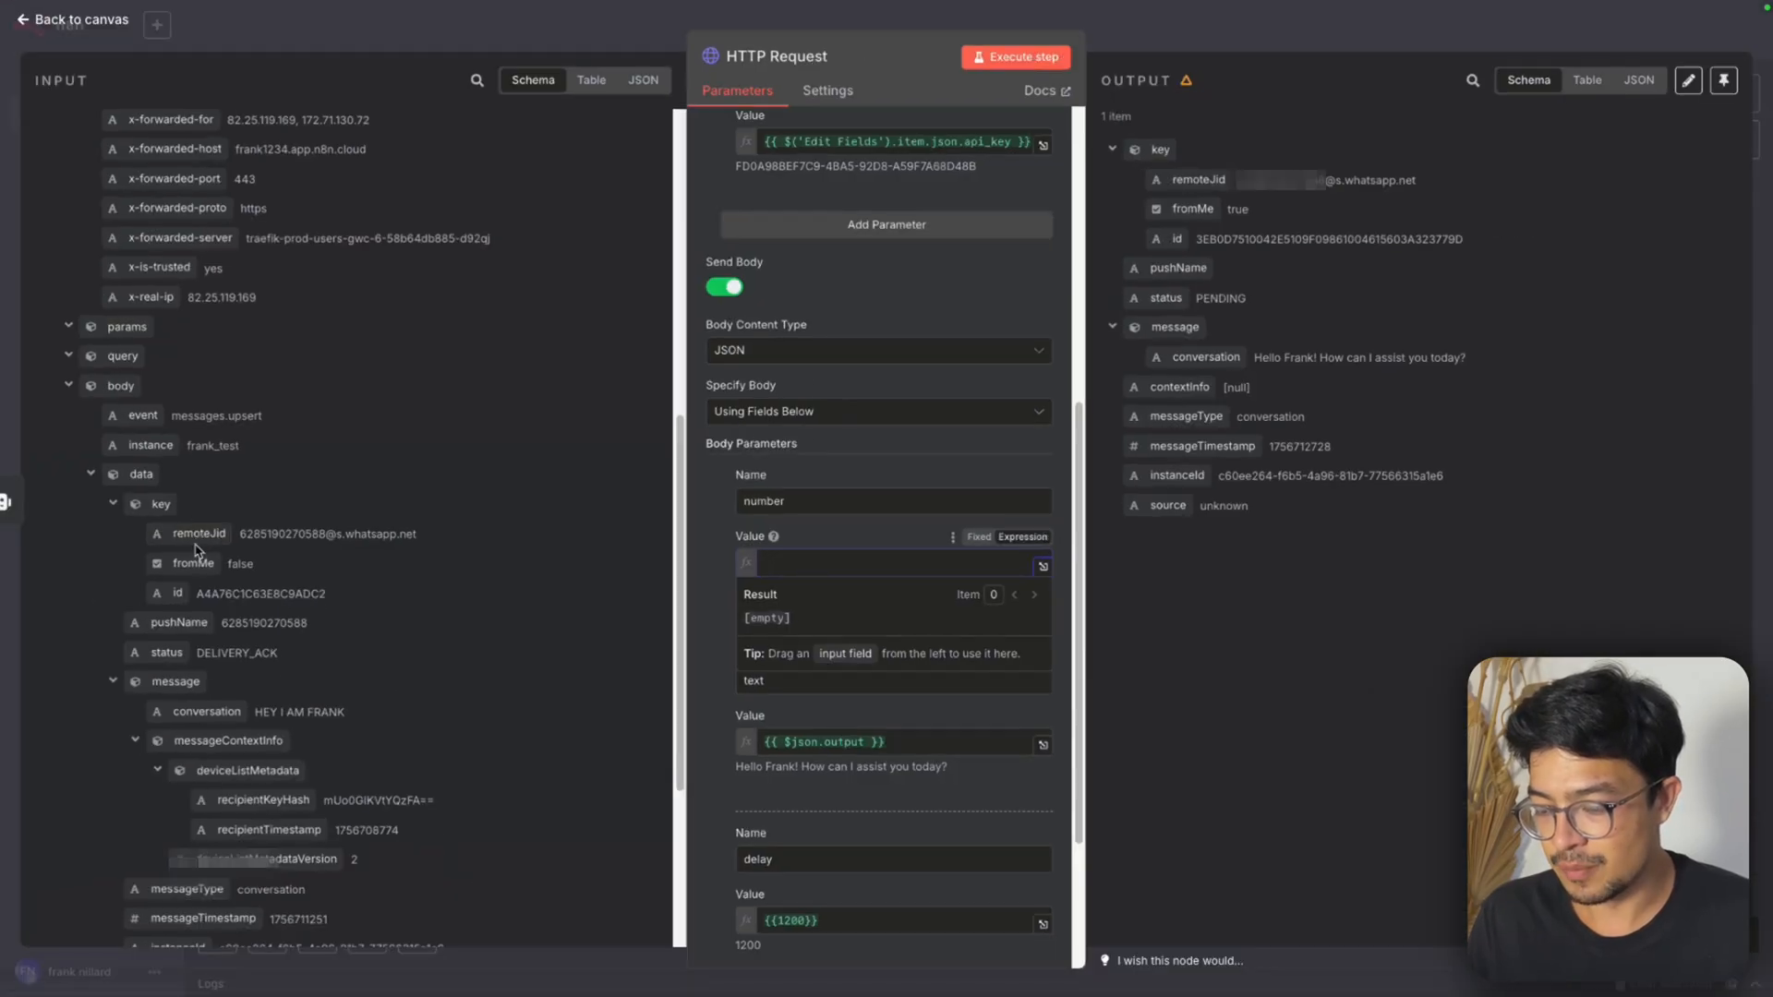
pyautogui.moveTo(190, 531); pyautogui.dragTo(1771, 604)
pyautogui.moveTo(823, 566); pyautogui.dragTo(822, 565)
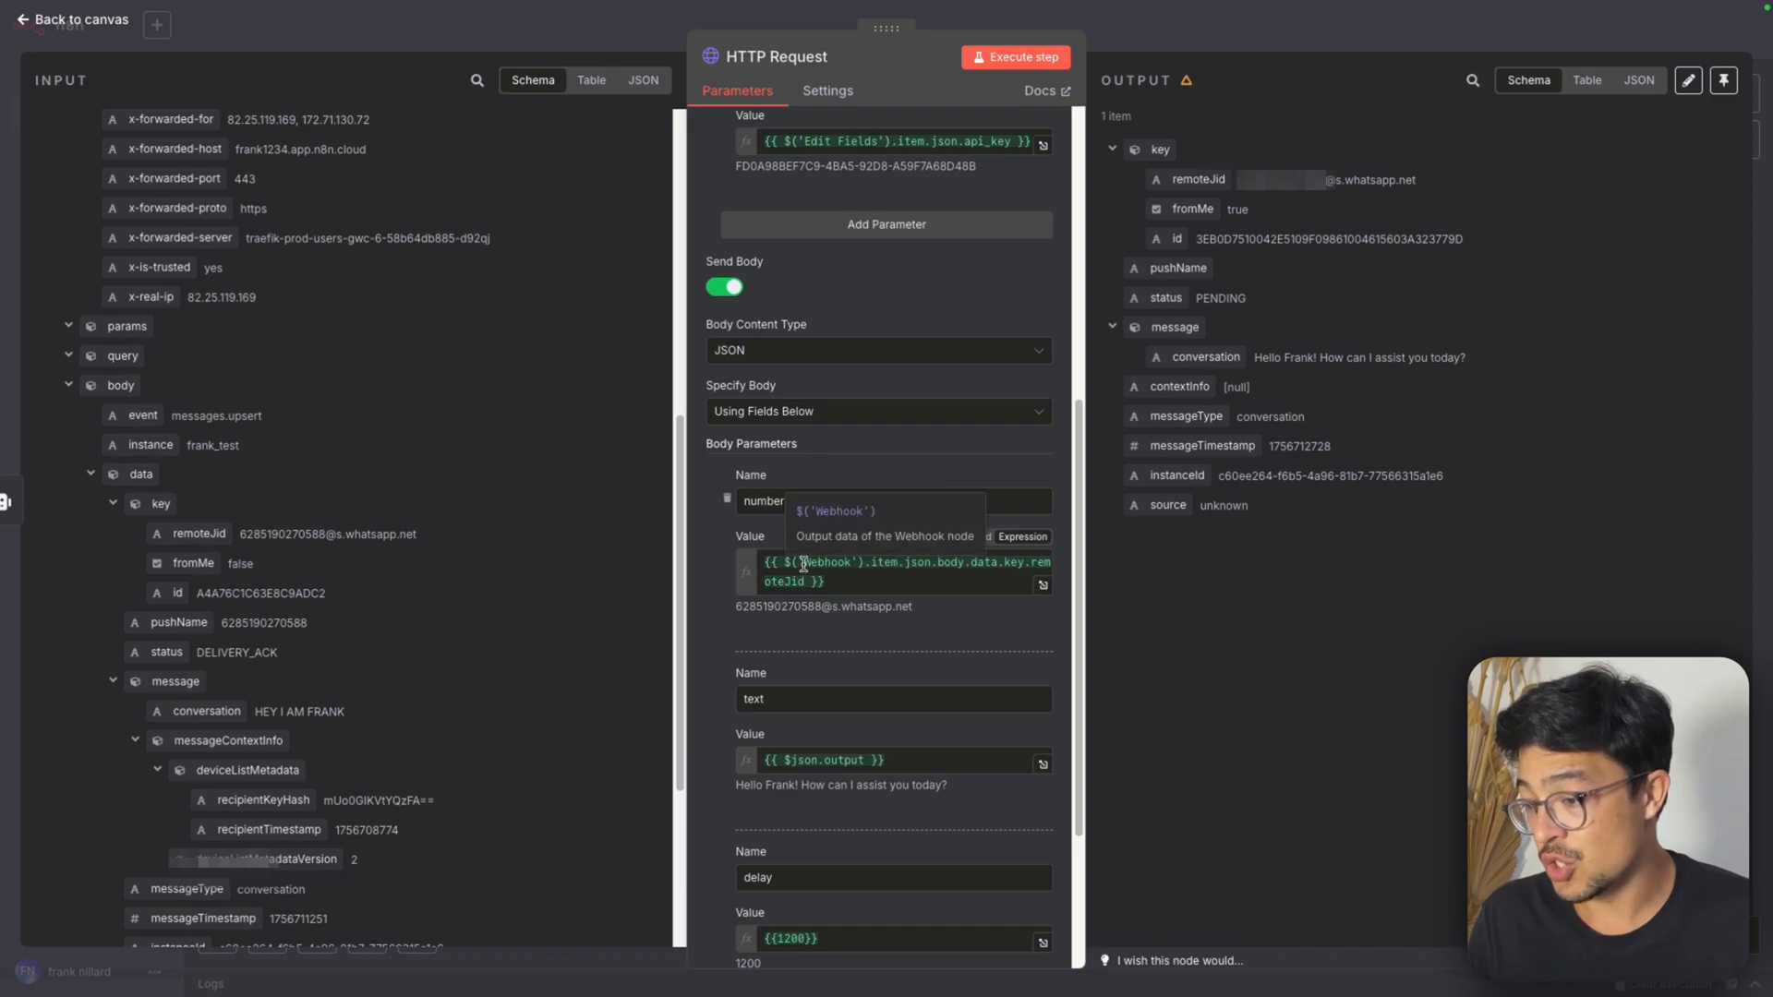
# Save the workflow with the updated number mapping and reopen the HTTP Request node
pyautogui.scroll(2, 800, 565)
pyautogui.press('Escape')
pyautogui.hotkey('ctrl', 's')
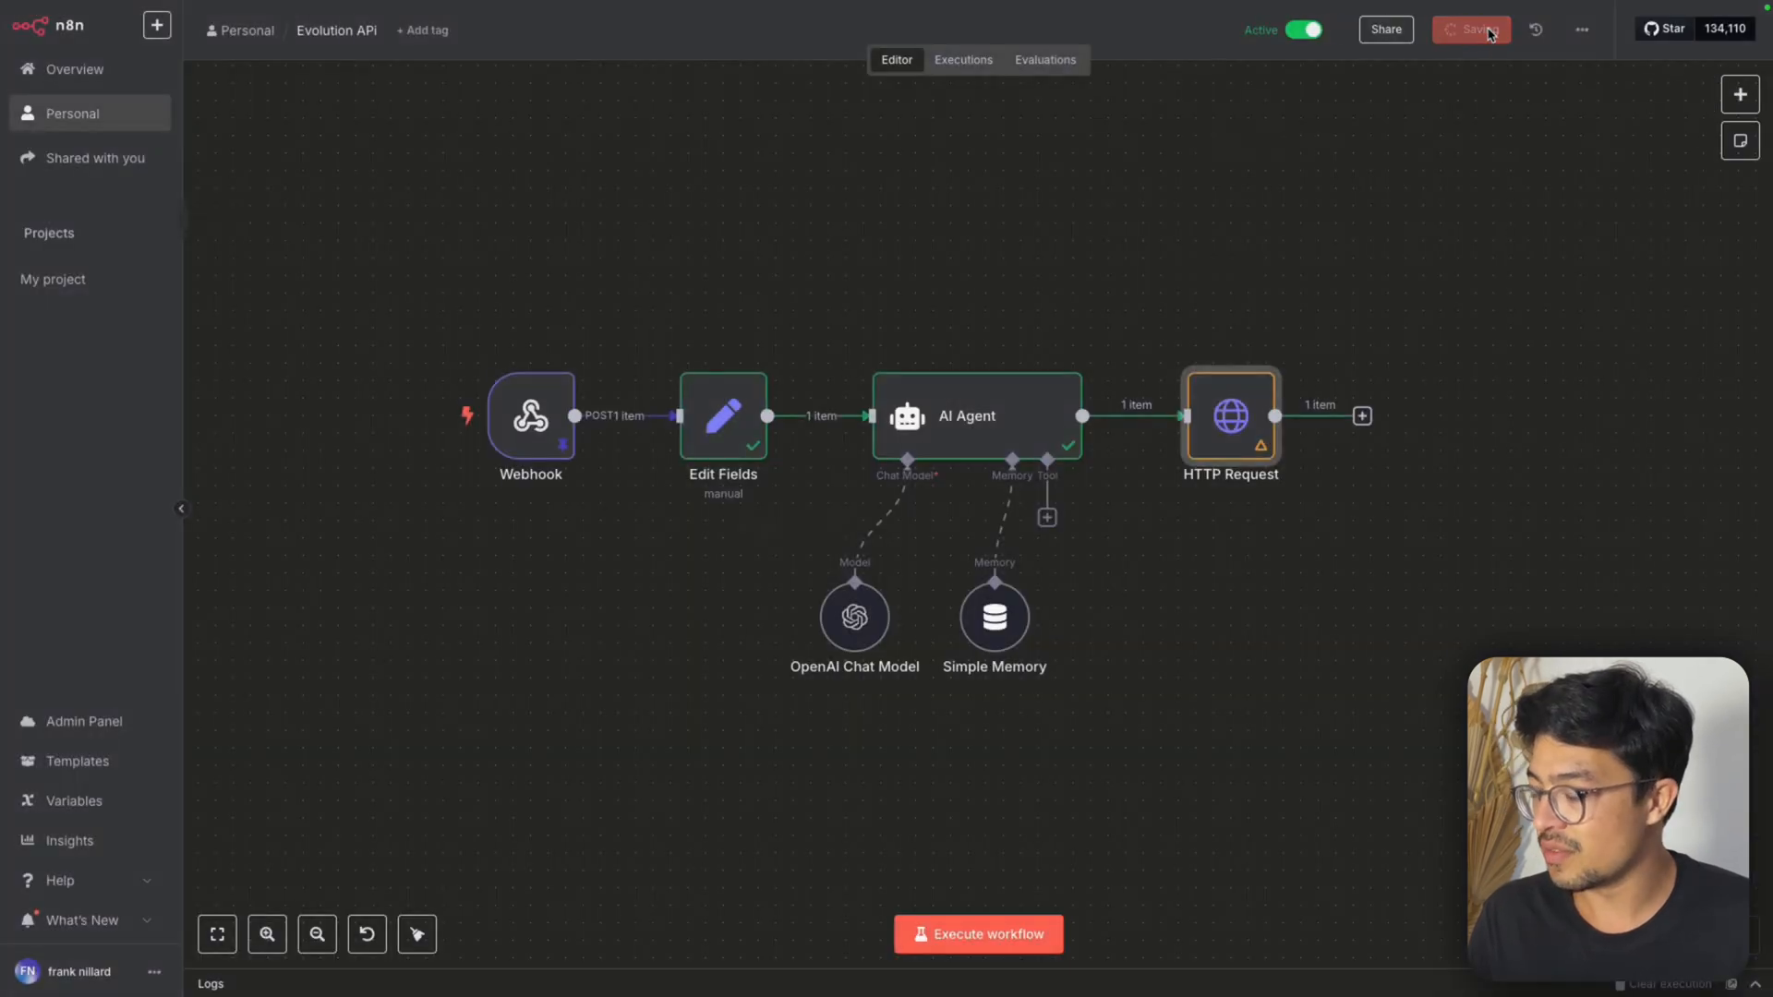
pyautogui.doubleClick(1248, 426)
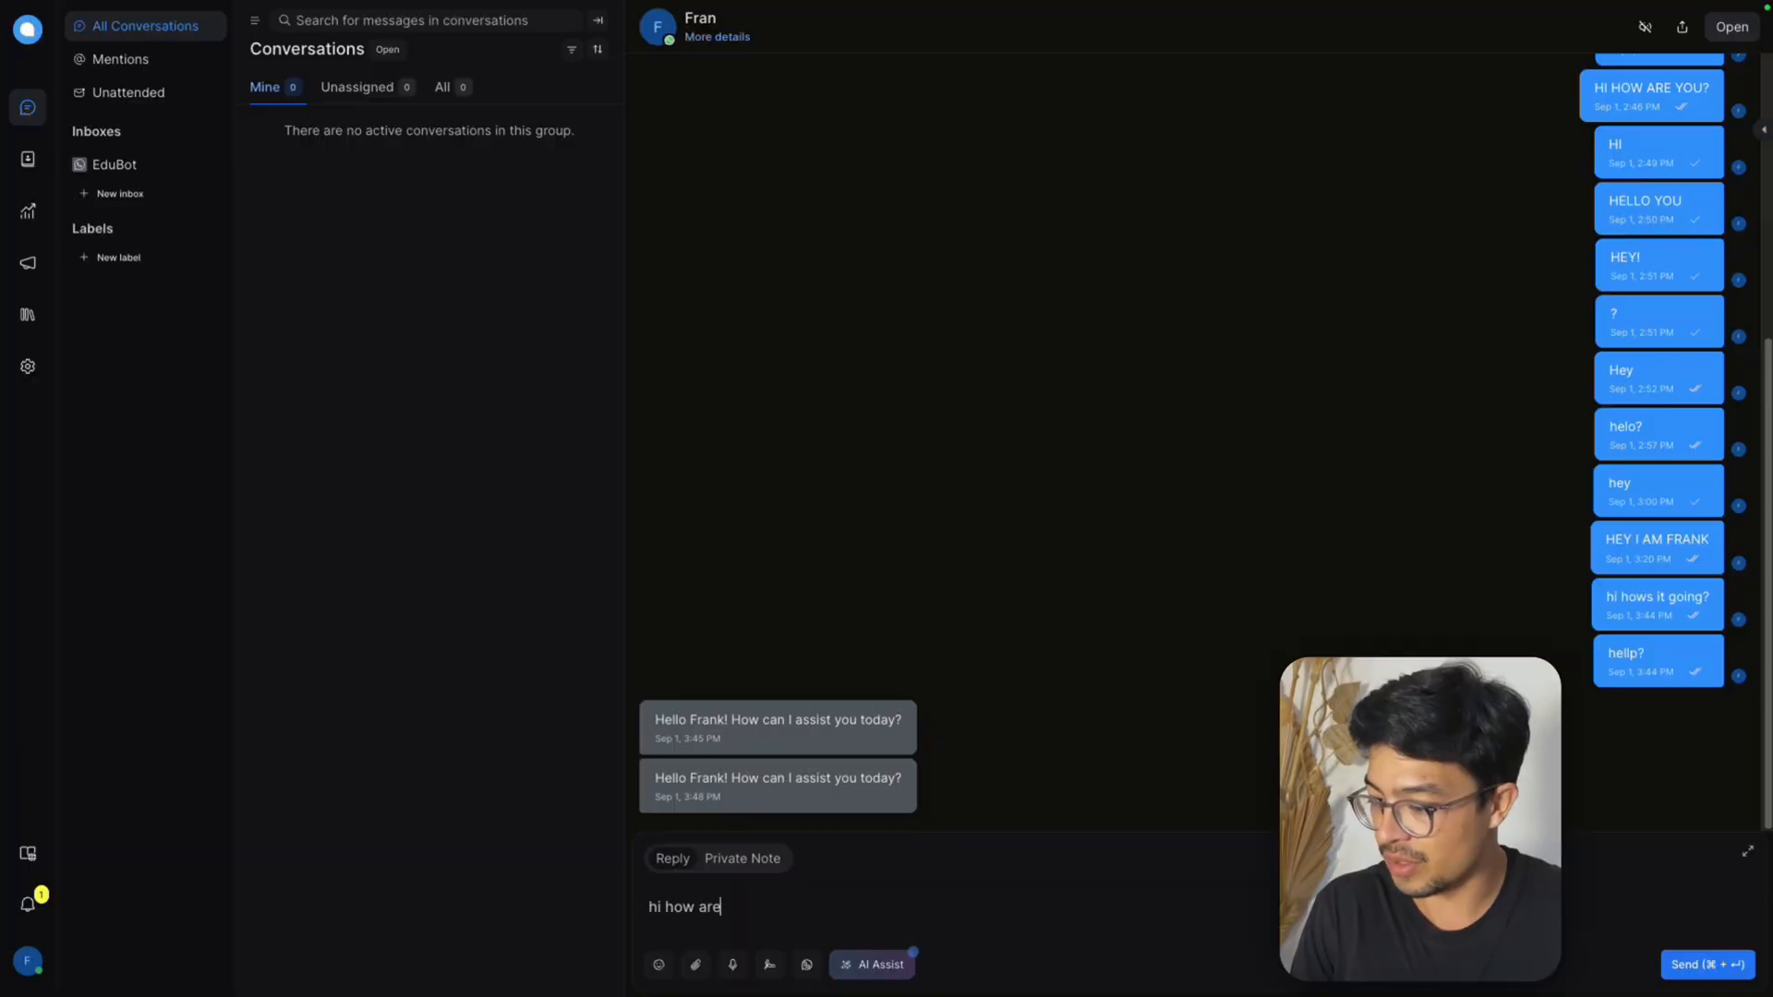
# Send the test messages "hi how are you?" and "who is Michael Jackson?" from Chatwoot, checking the agent's reply in WhatsApp in between
pyautogui.write('you?')
pyautogui.press('Return')
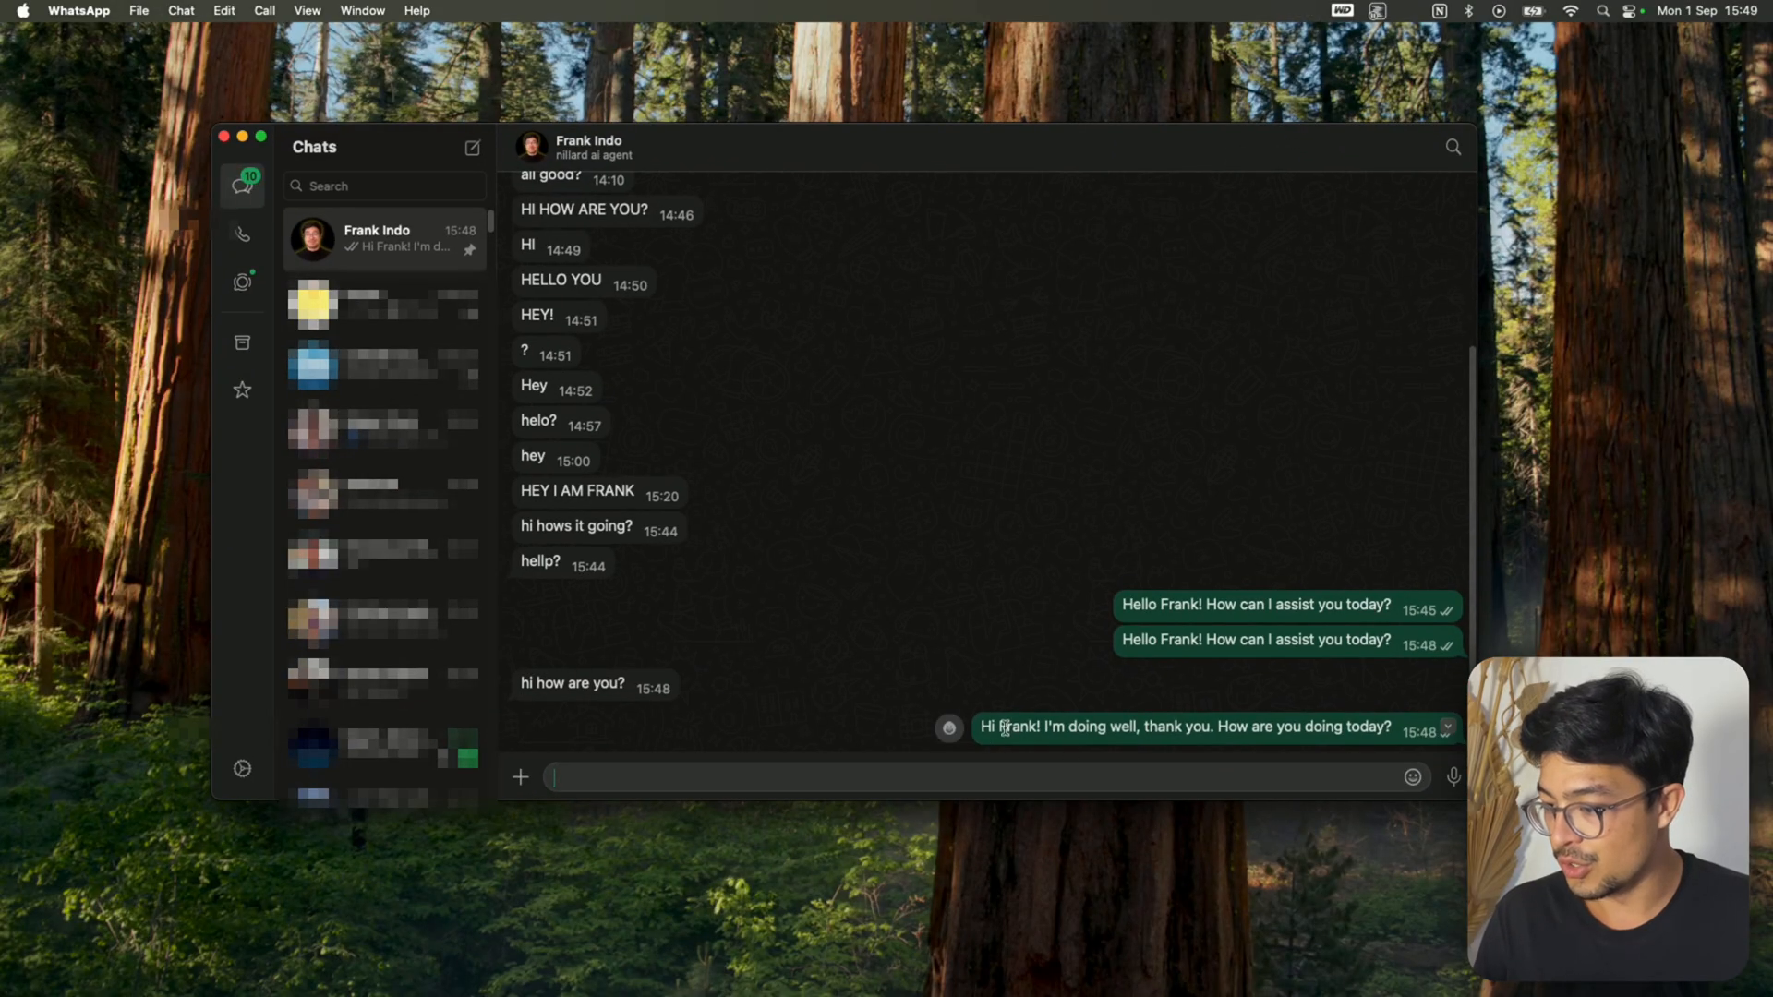
pyautogui.hotkey('ctrl', 'Right')
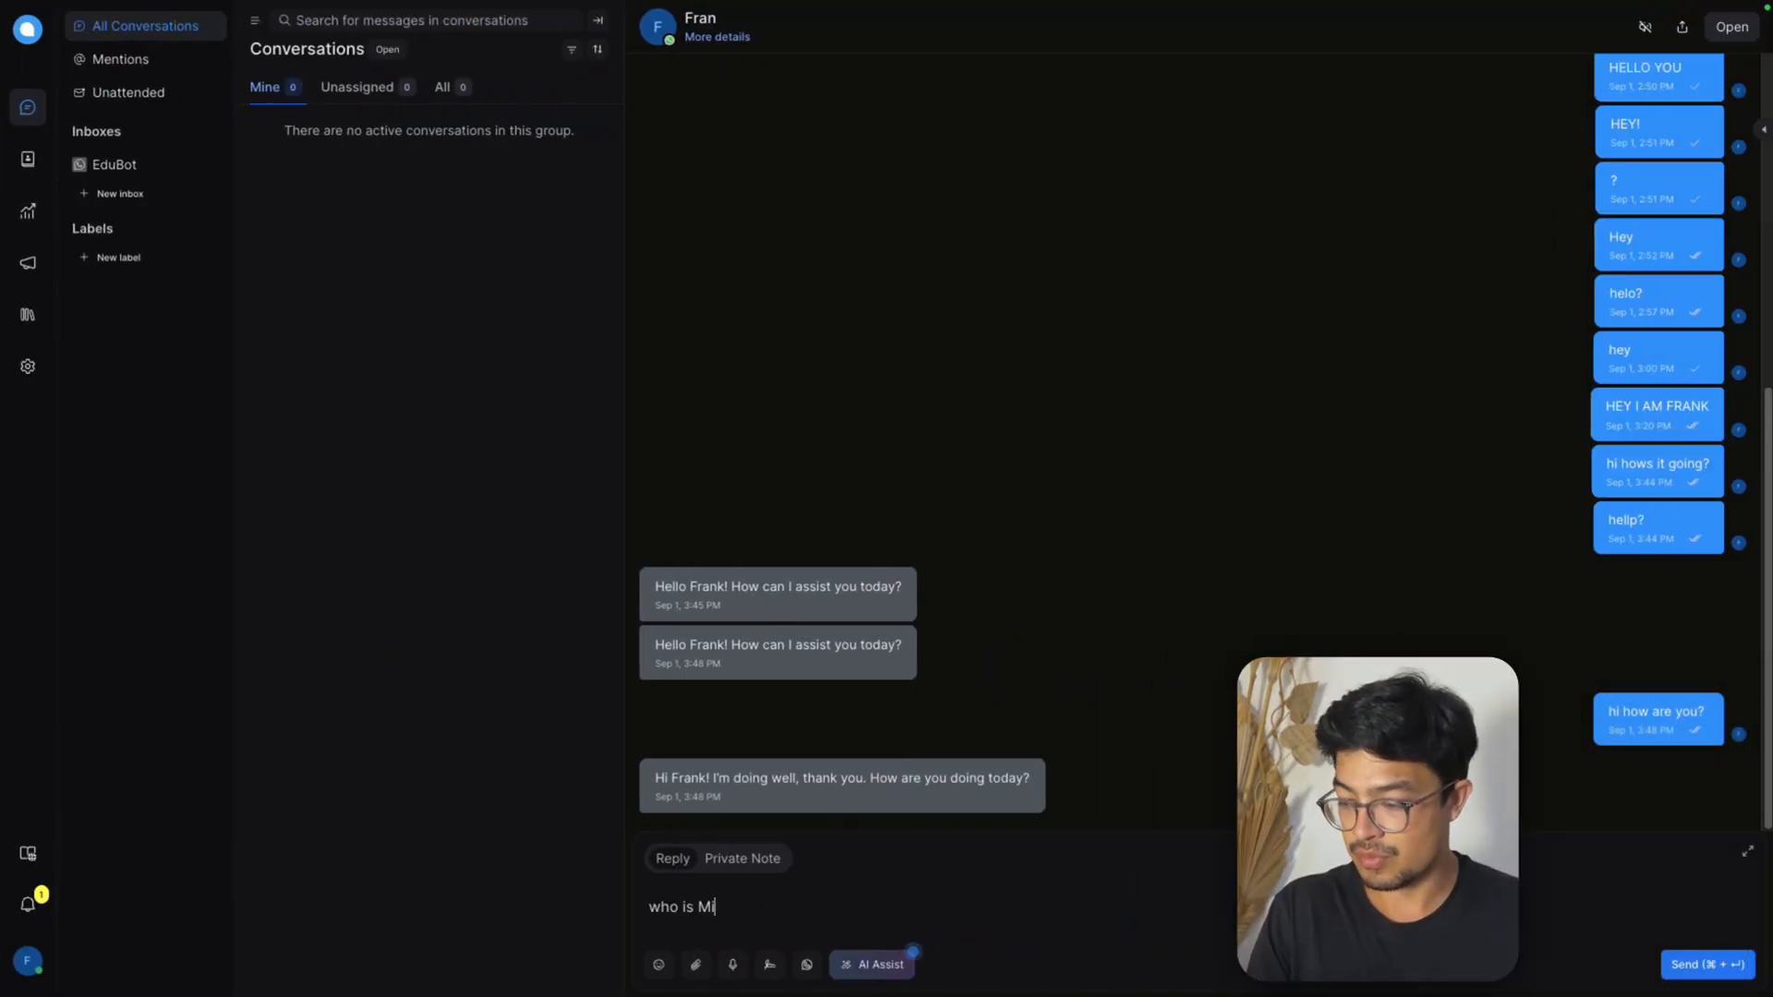
pyautogui.write('chael Jackson?')
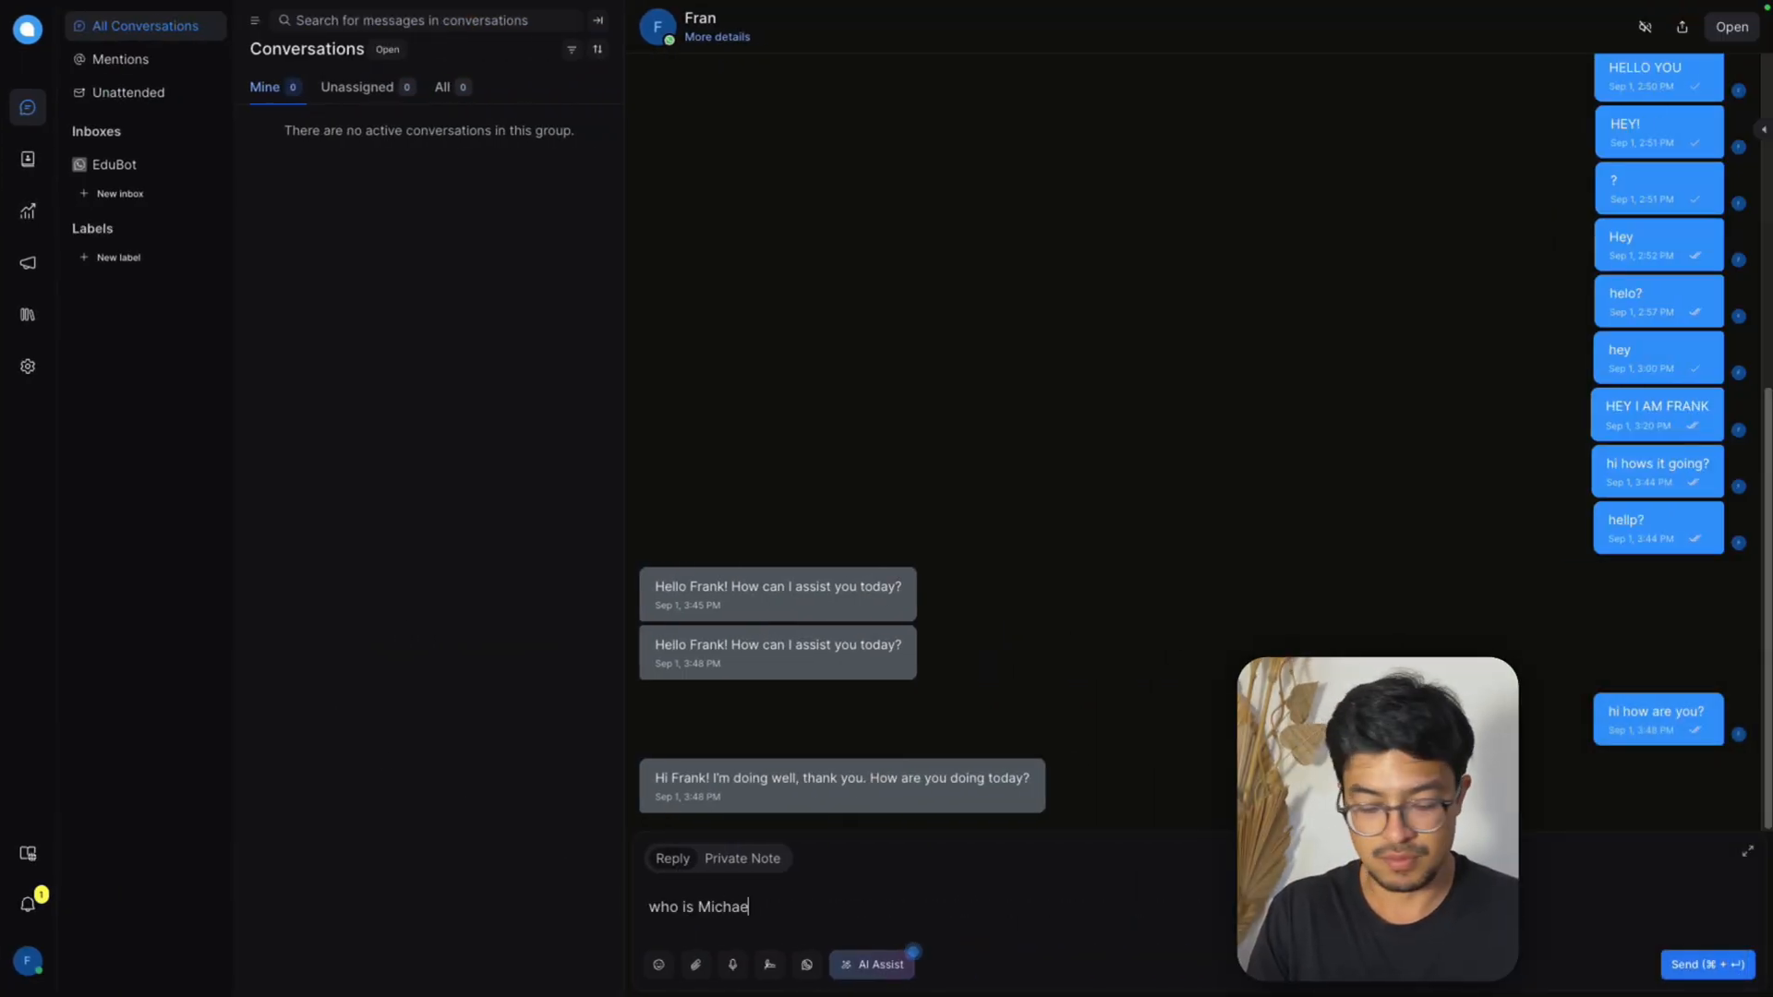
pyautogui.press('Return')
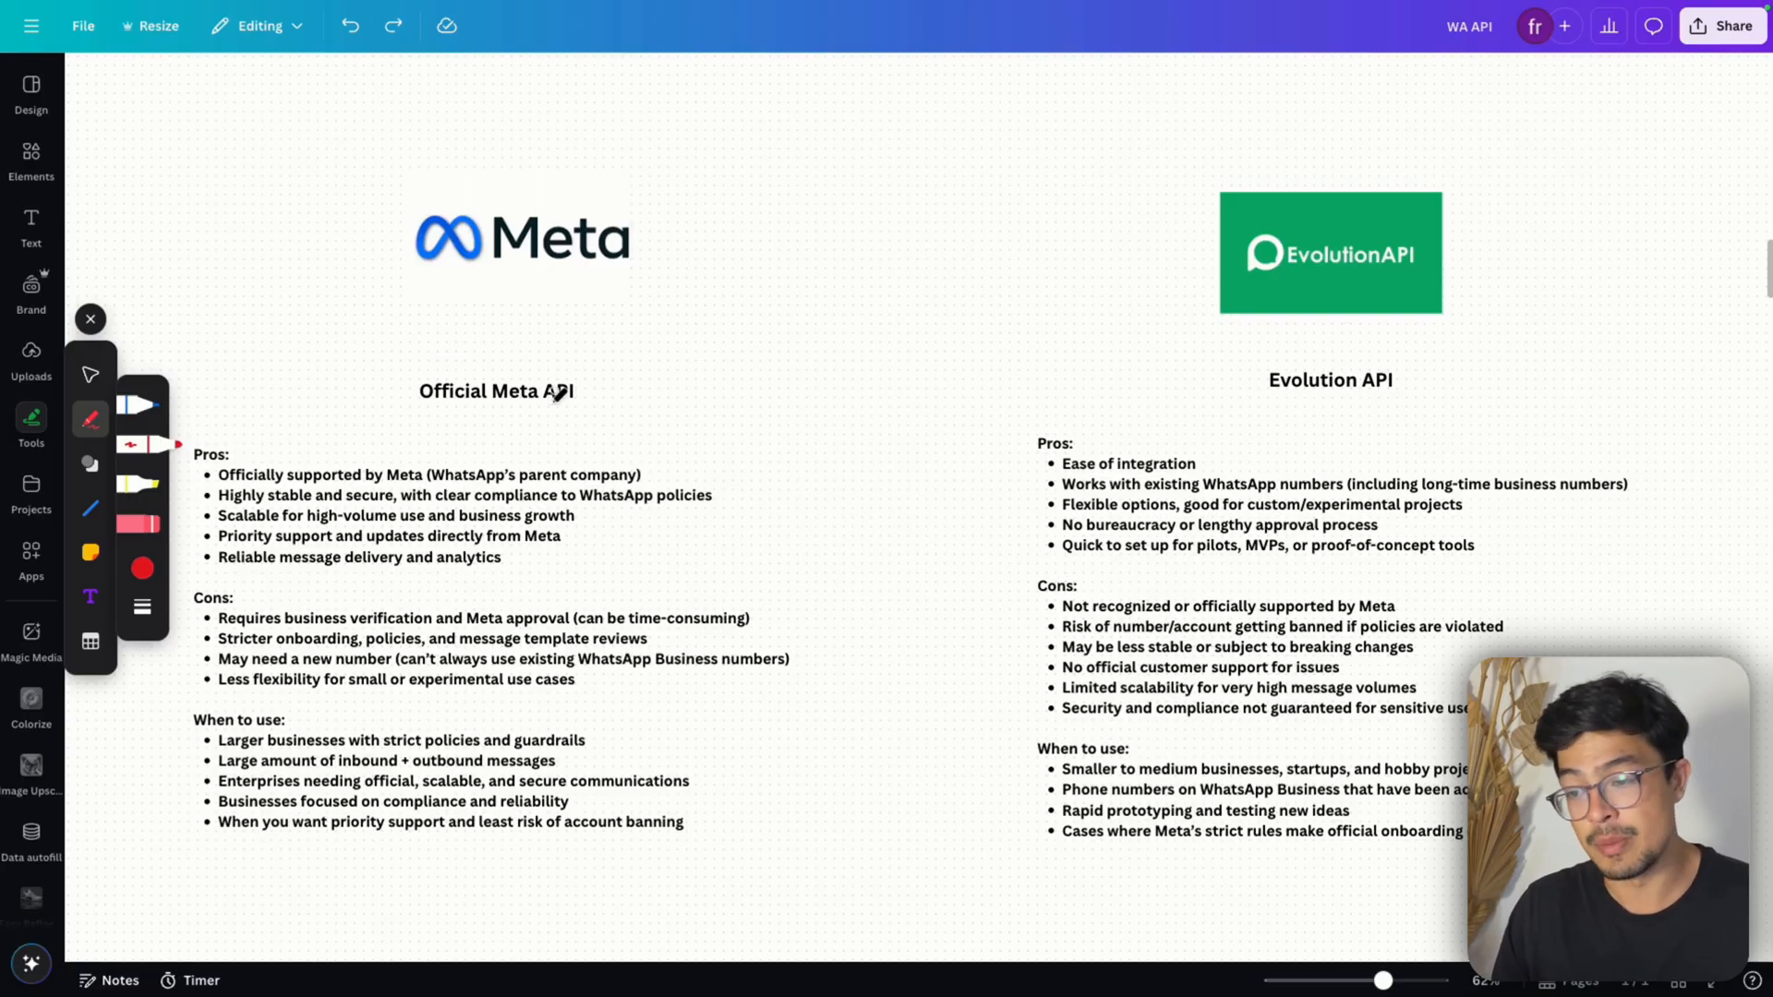
# Switch to the Canva whiteboard and examine the pros and cons listed for the Official Meta API
pyautogui.scroll(5, 237, 455)
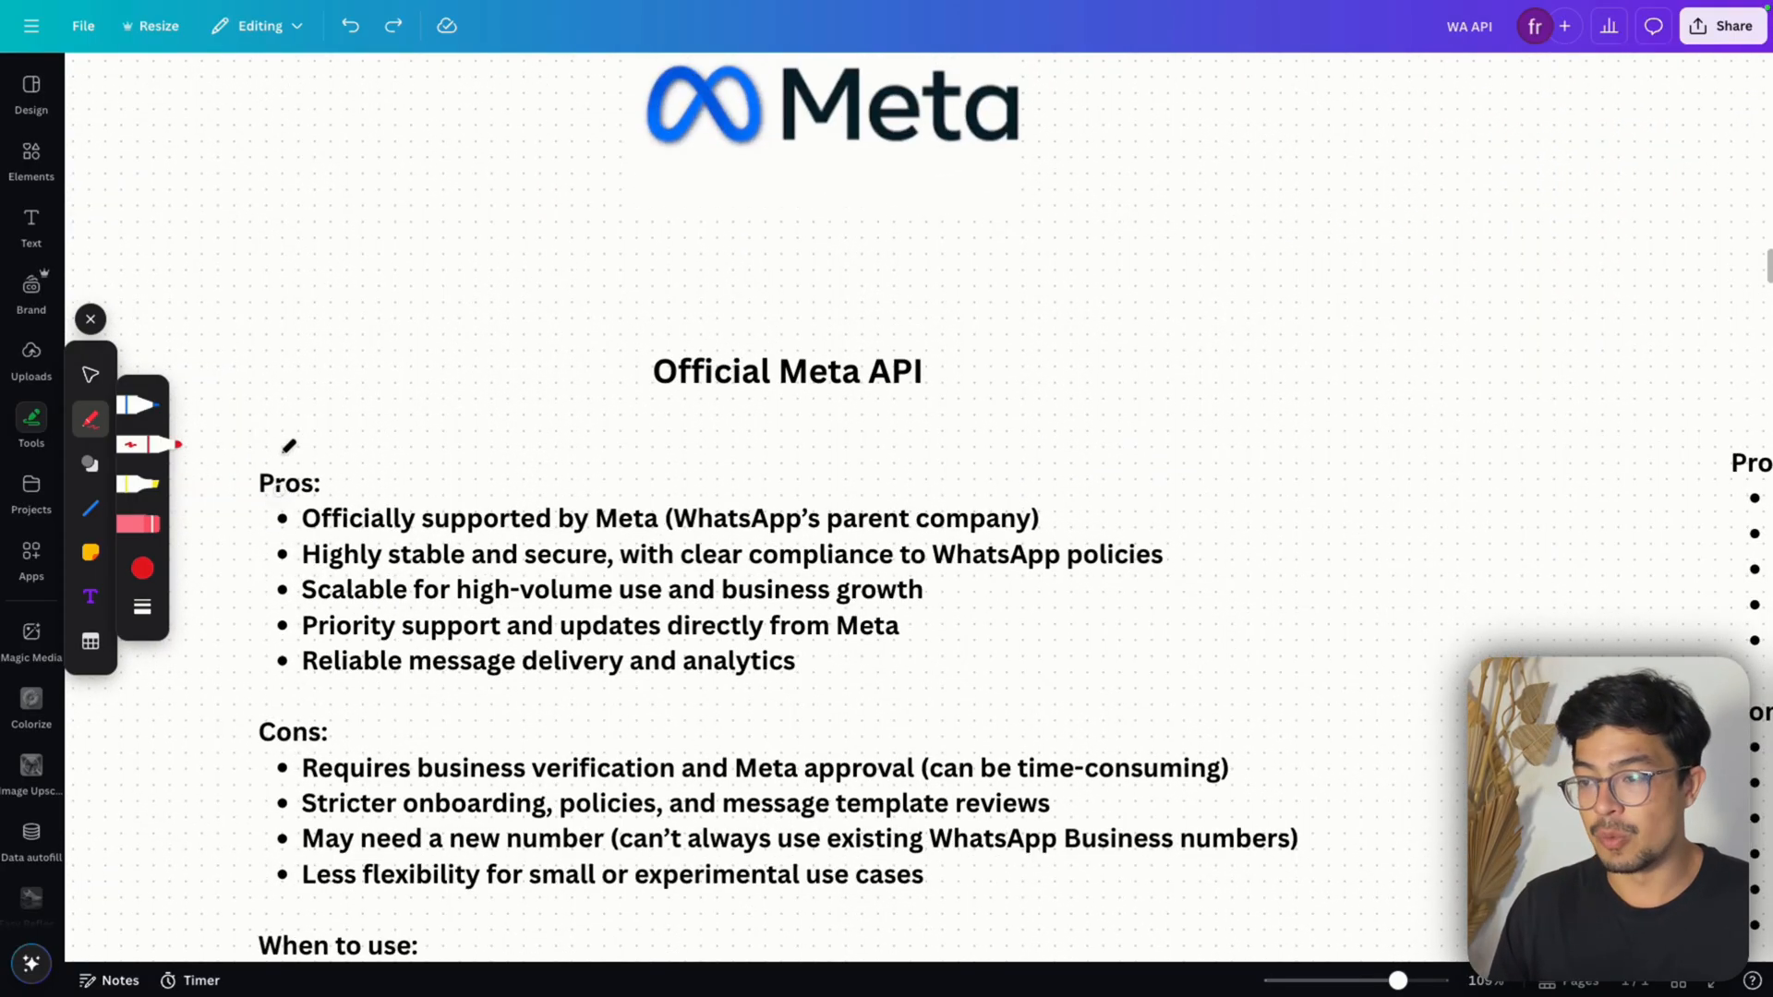
pyautogui.scroll(1, 289, 446)
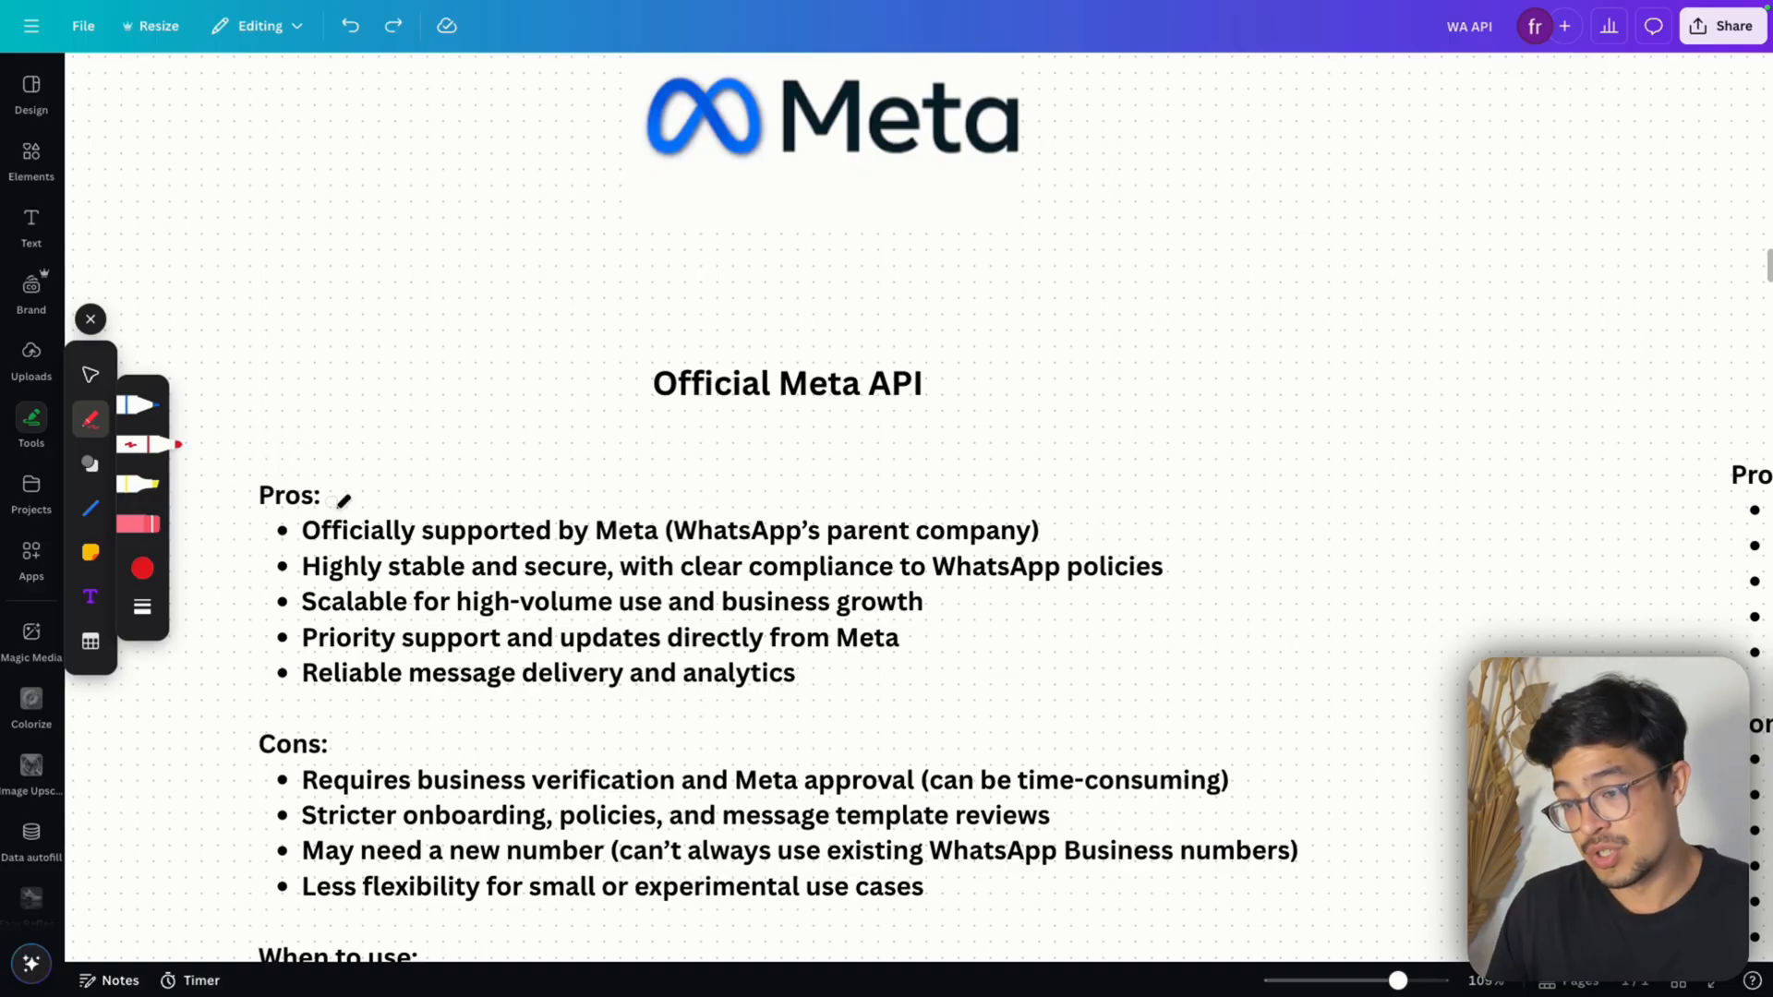
pyautogui.scroll(-1, 578, 610)
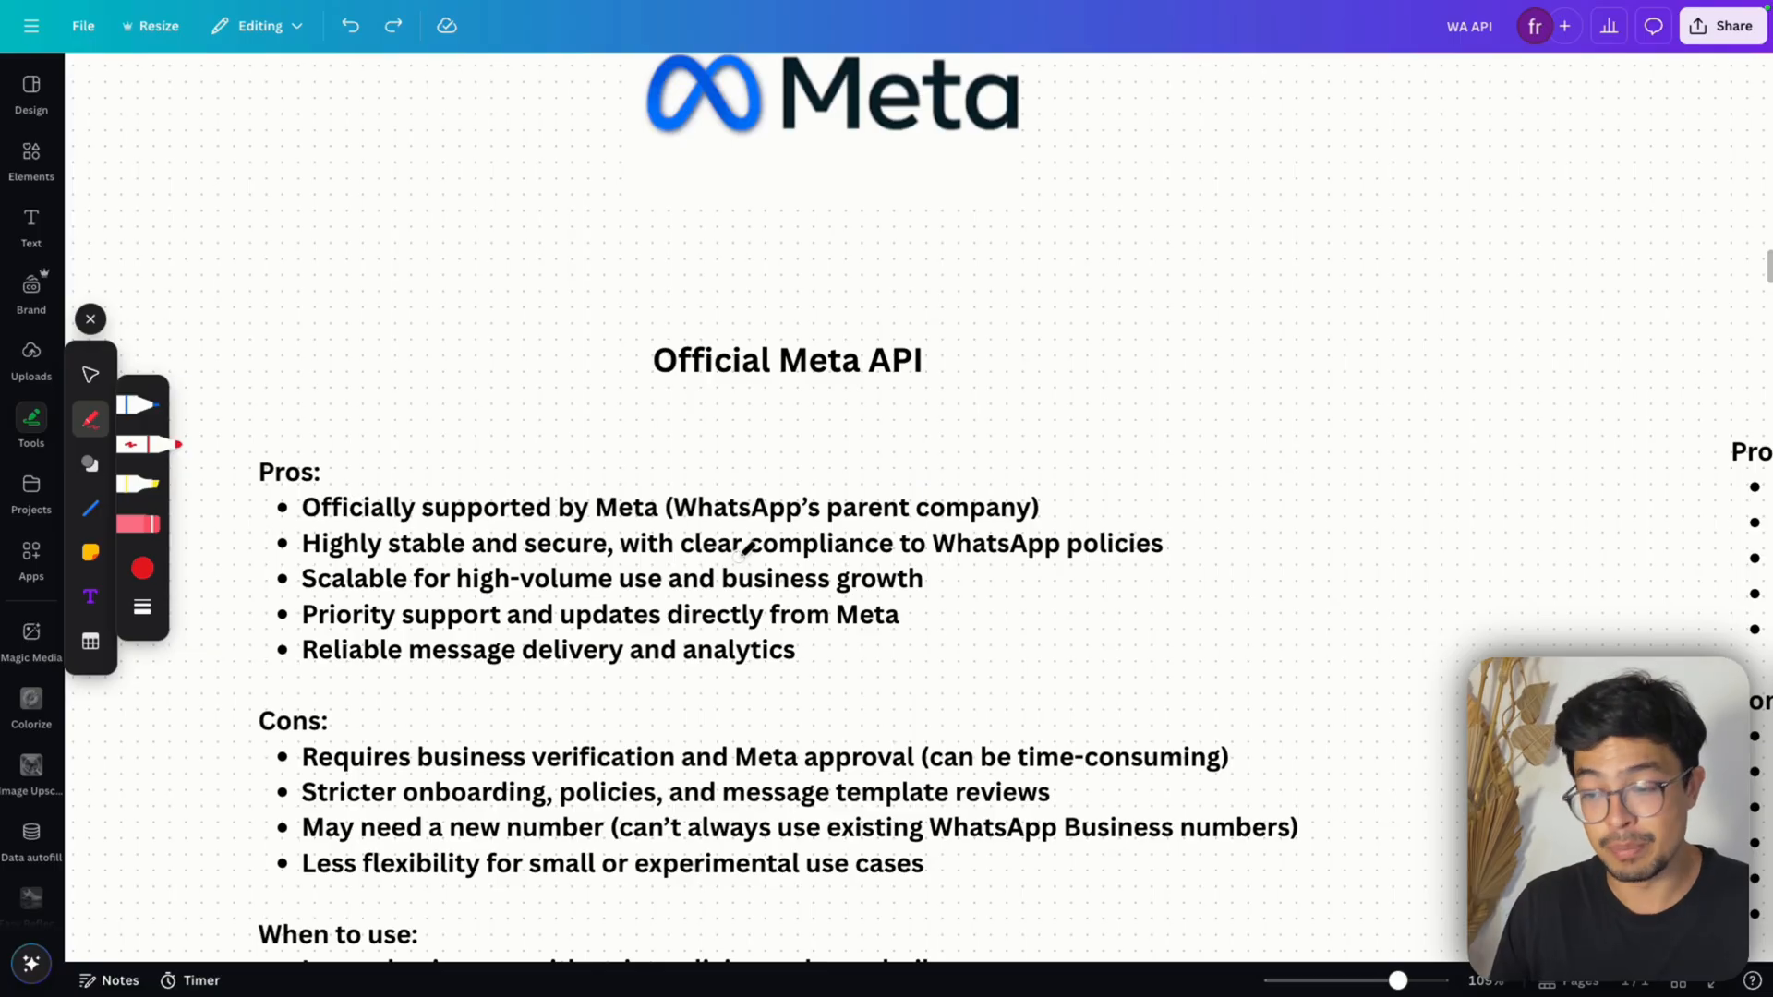
pyautogui.scroll(-2, 743, 560)
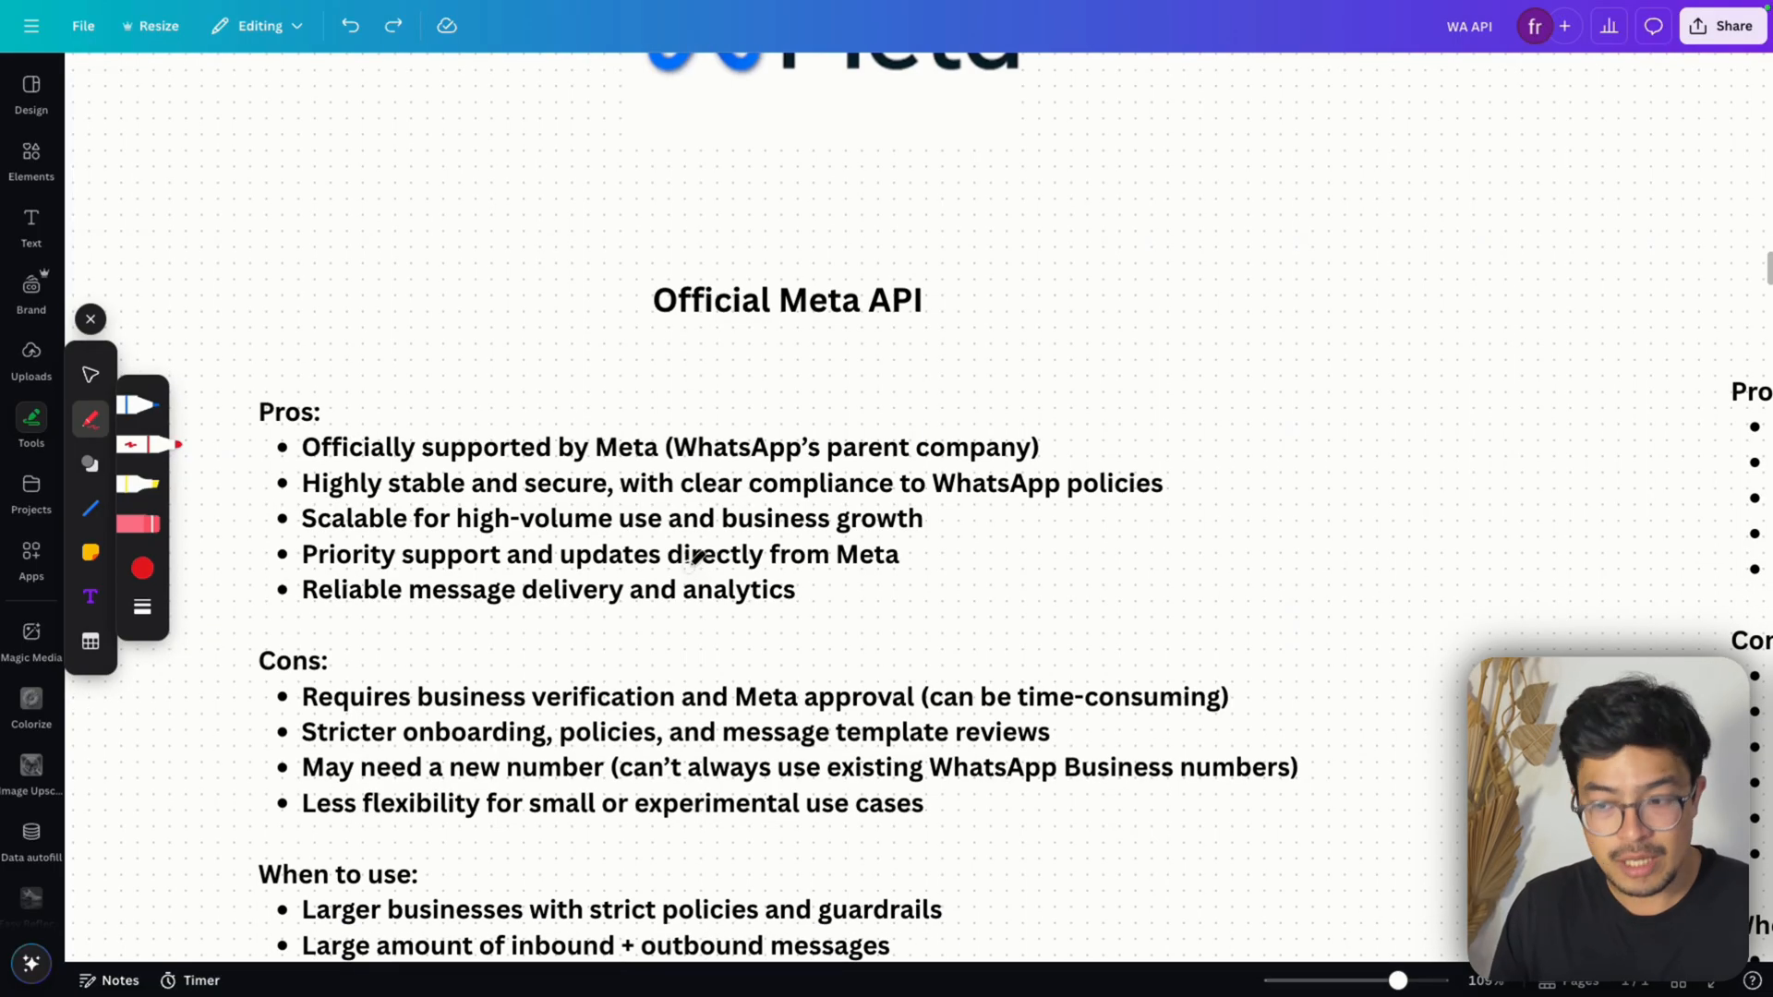